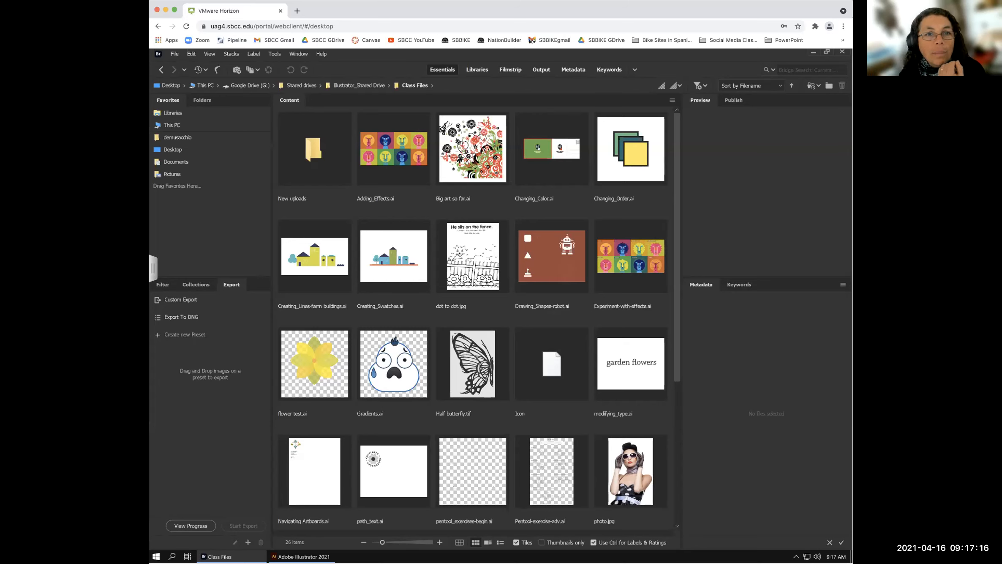
- Display the 26 items of Shared drives > Illustrator_Shared Drive > Class Files as thumbnails in Bridge
click(505, 320)
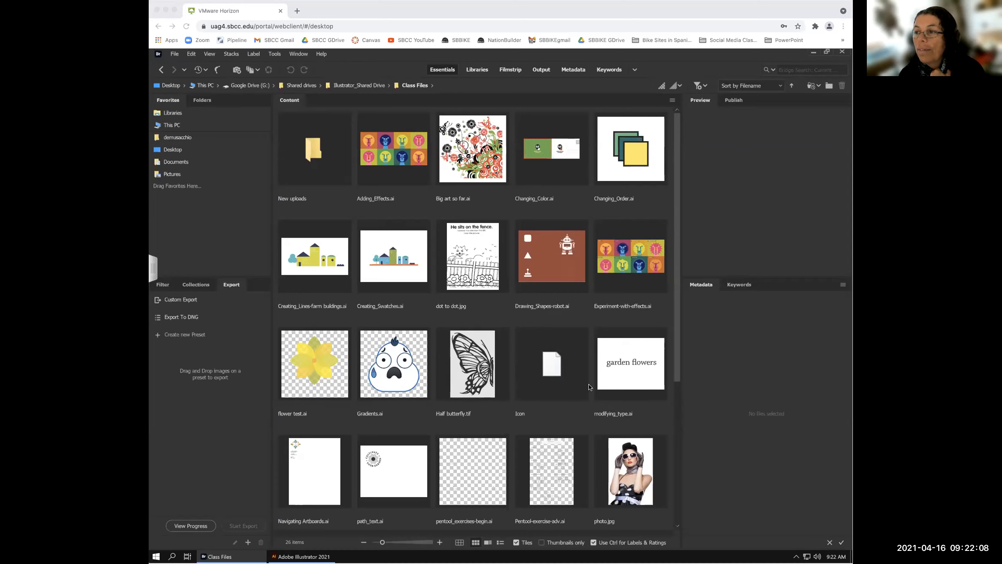
- Scroll through the Class Files thumbnails and select Half butterfly.tif to view its 600 ppi B&W TIFF details
click(678, 355)
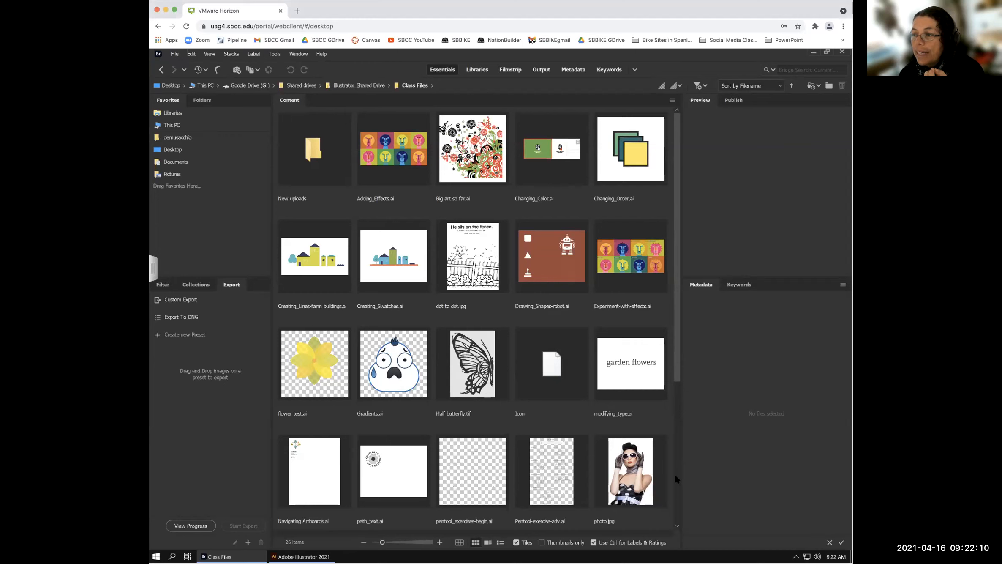
click(676, 509)
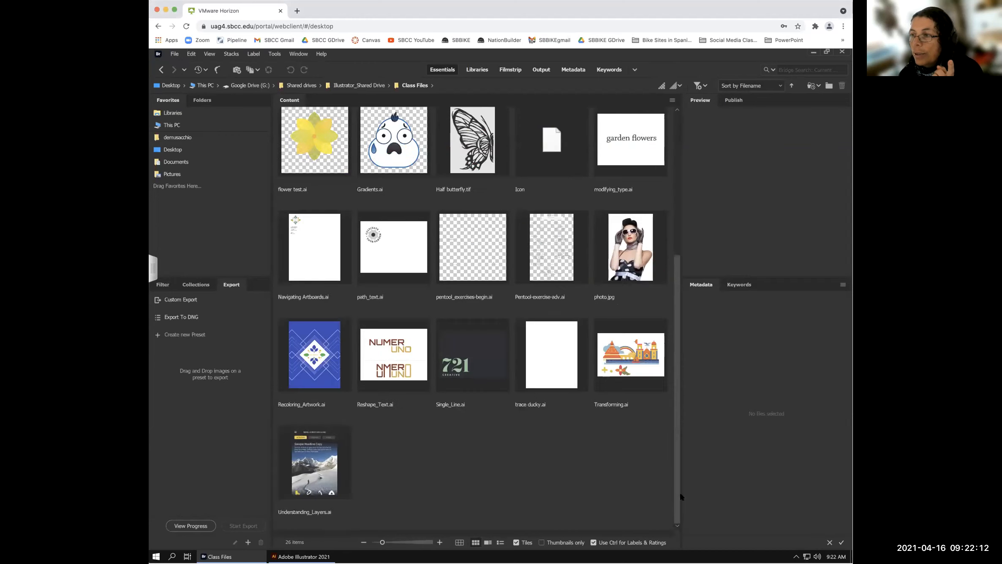
click(678, 187)
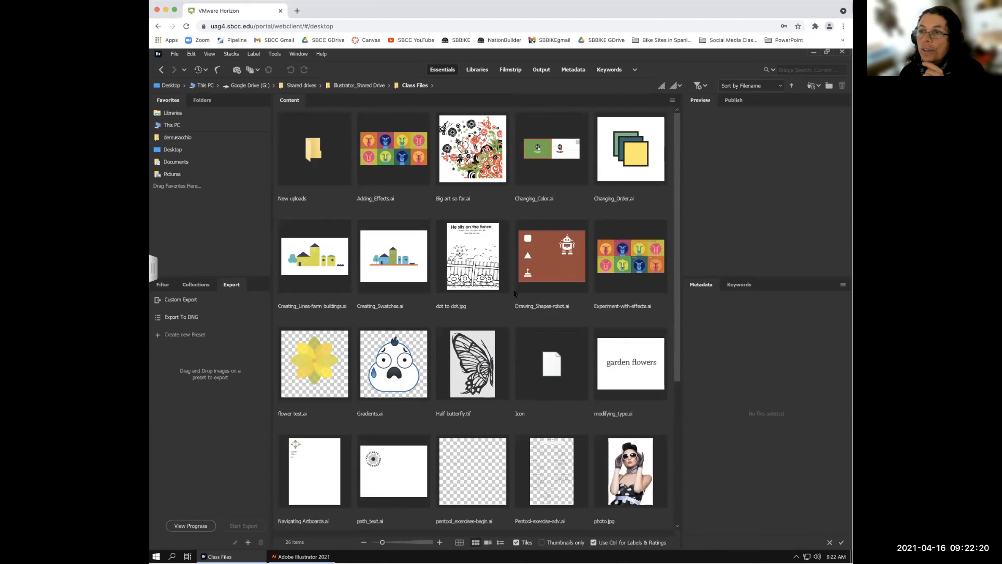
click(475, 374)
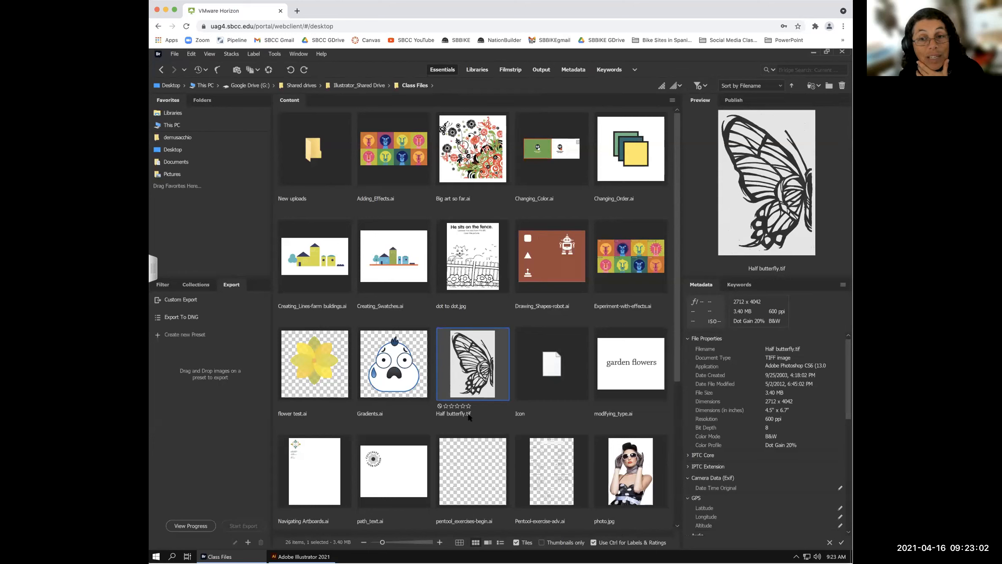
- Leave Half butterfly.tif's name unchanged and bring Illustrator 2021's Home screen to the front
click(470, 414)
drag(468, 414, 472, 415)
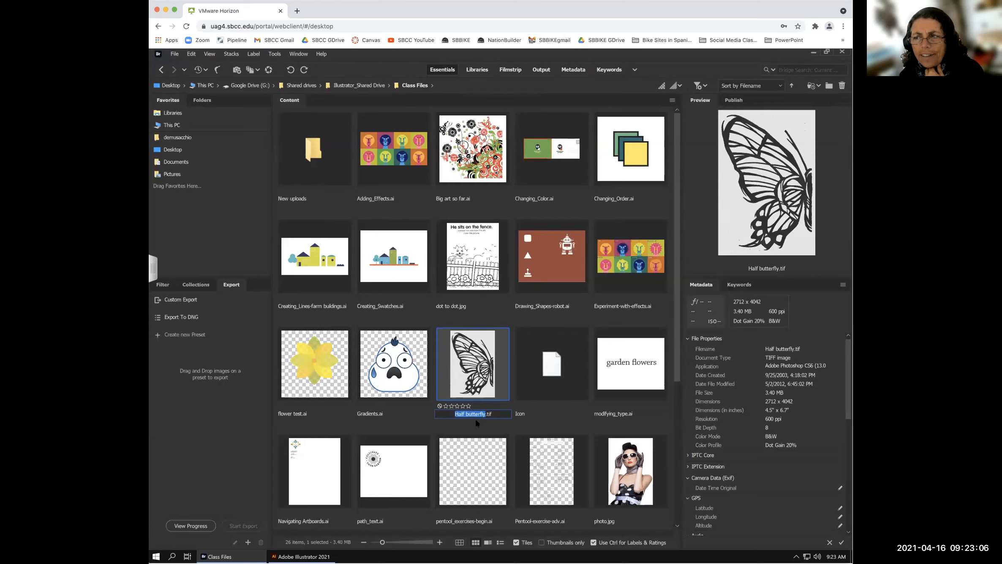
click(479, 424)
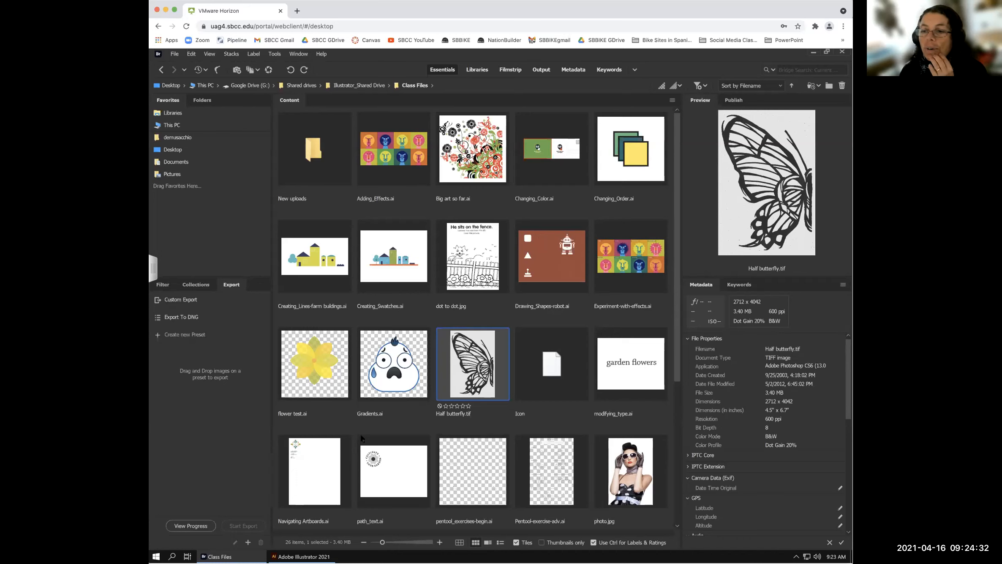
click(303, 556)
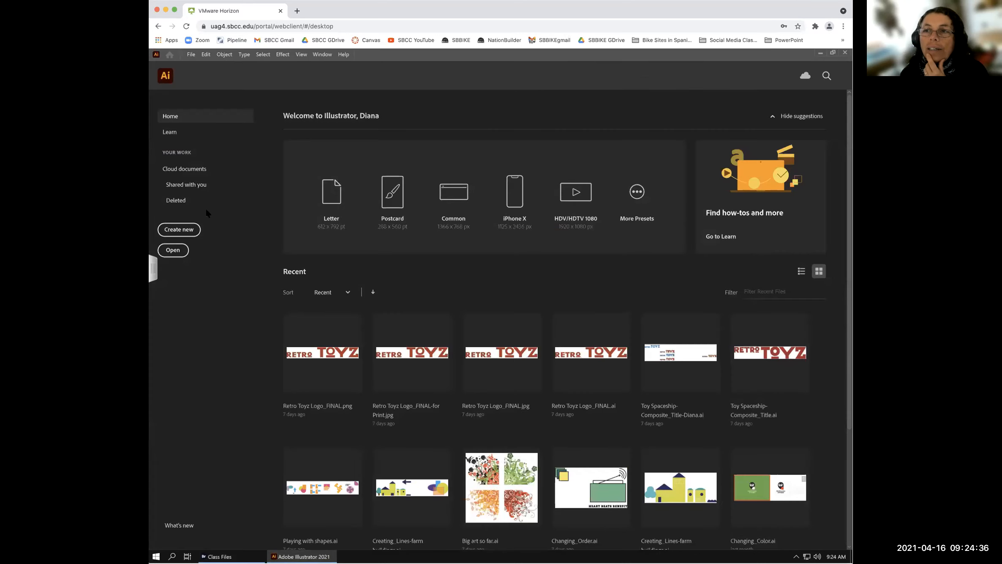
- Start a new document and pick the Letter print preset (612 × 792 pt, CMYK, 300 ppi)
click(176, 231)
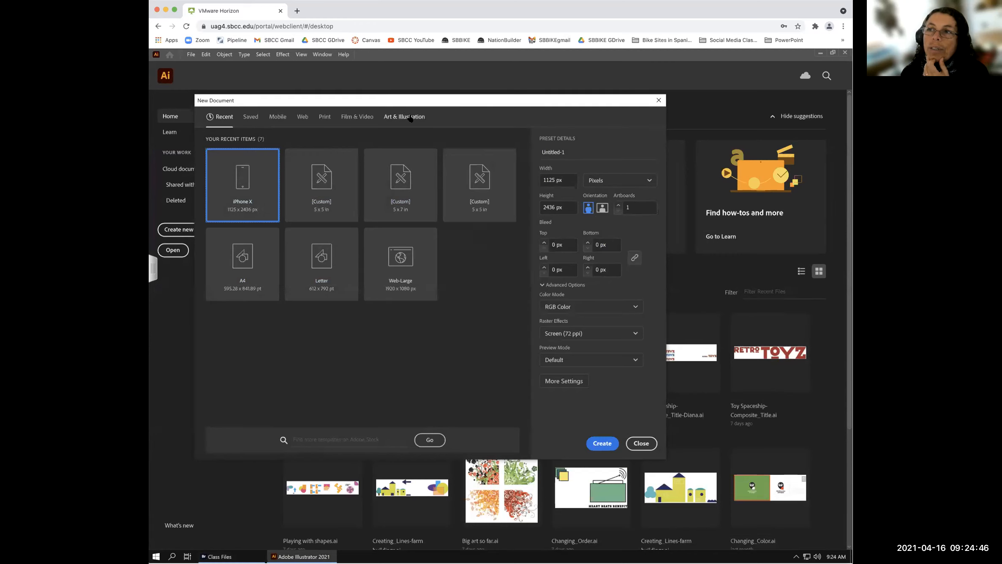
click(324, 118)
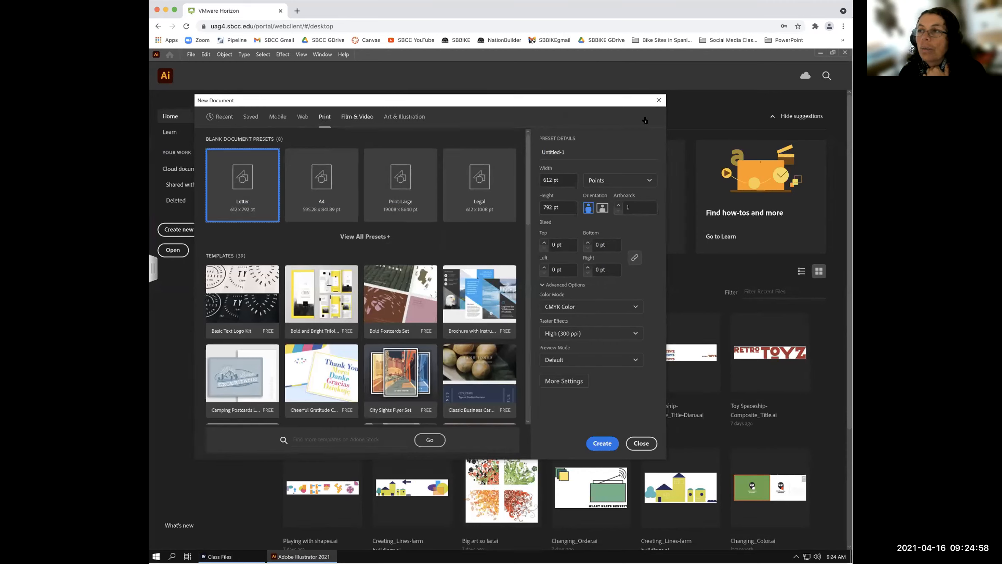
- Switch the Letter document's units to inches so it reads 8.5 × 11 in
click(613, 180)
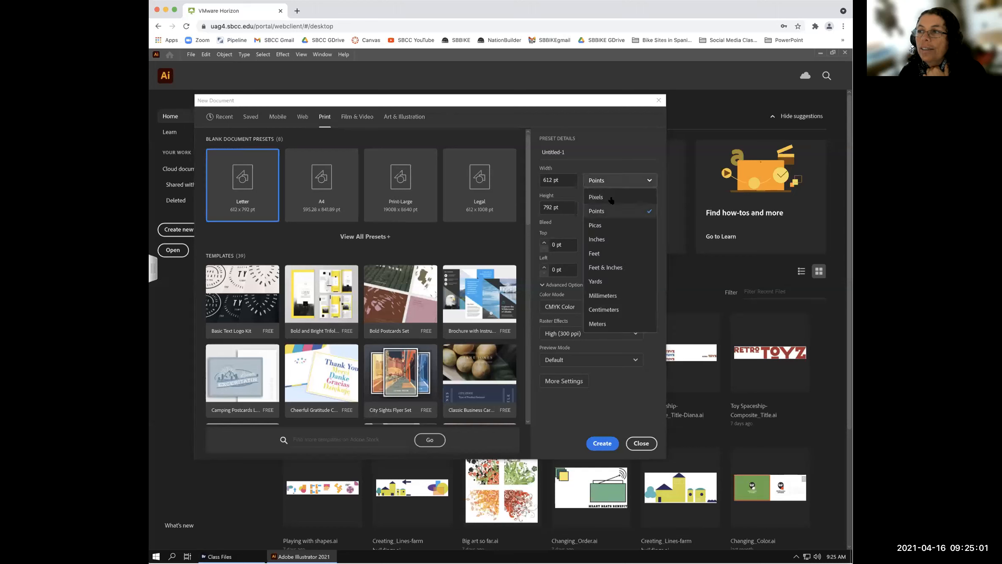
click(606, 241)
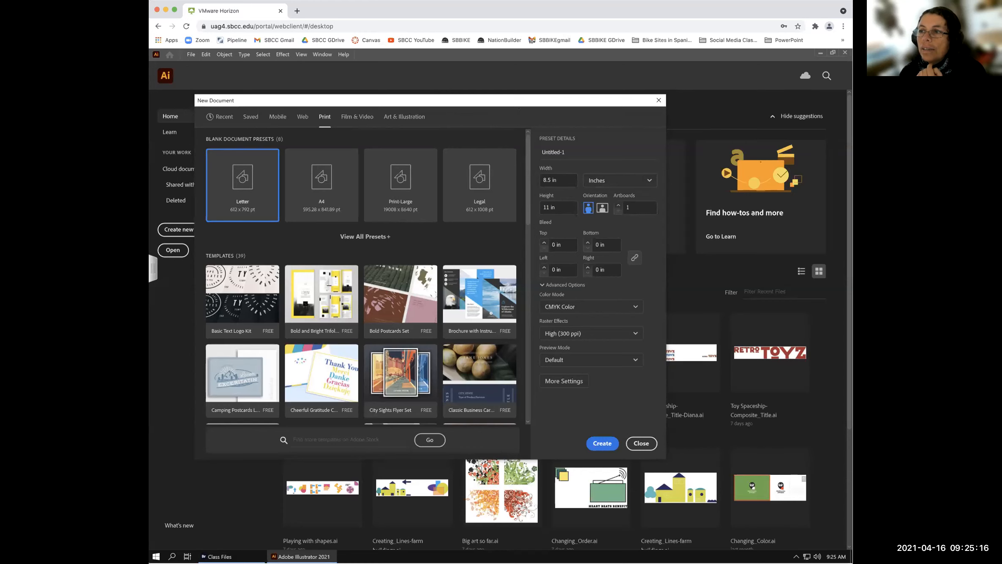
mouse_move(506, 140)
mouse_down()
mouse_move(524, 125)
mouse_move(509, 126)
mouse_up()
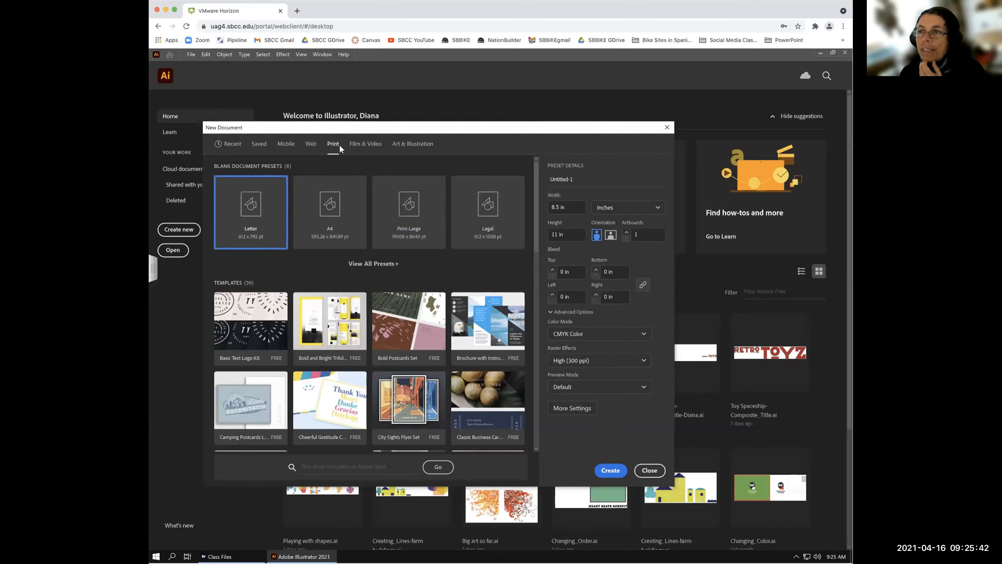
- Create the Untitled-1 document at Letter 8.5 × 11 in, CMYK Color
drag(350, 130, 355, 116)
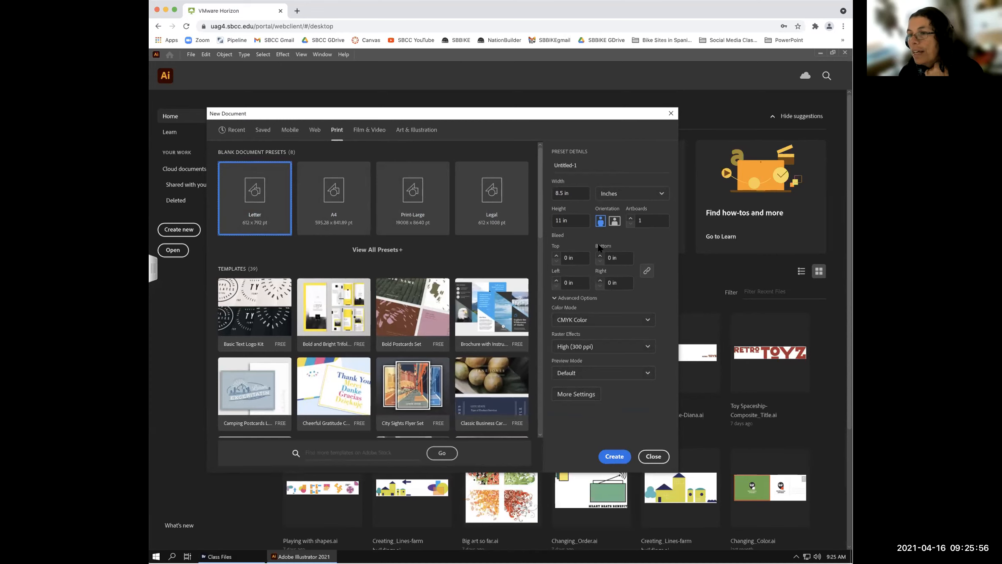
click(614, 456)
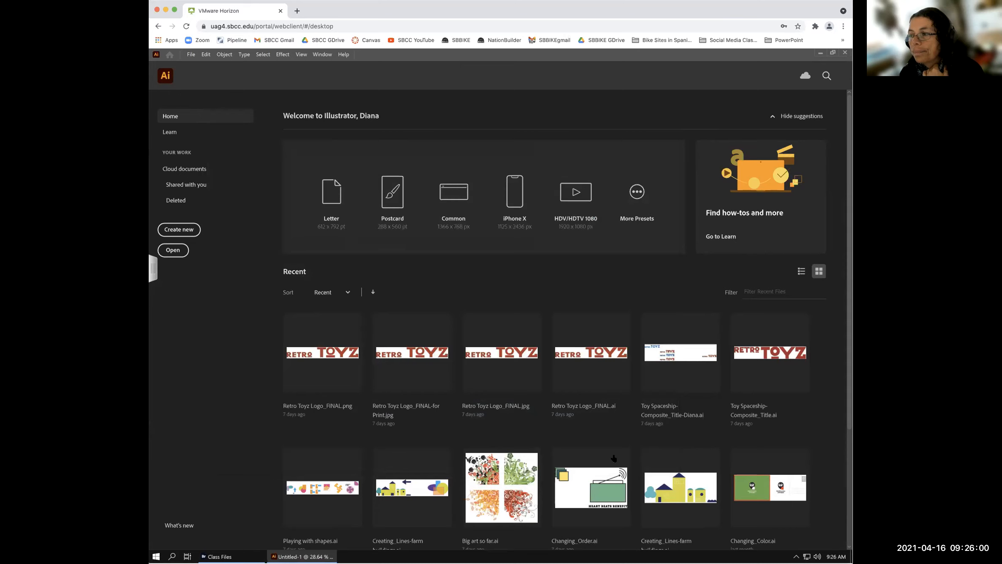
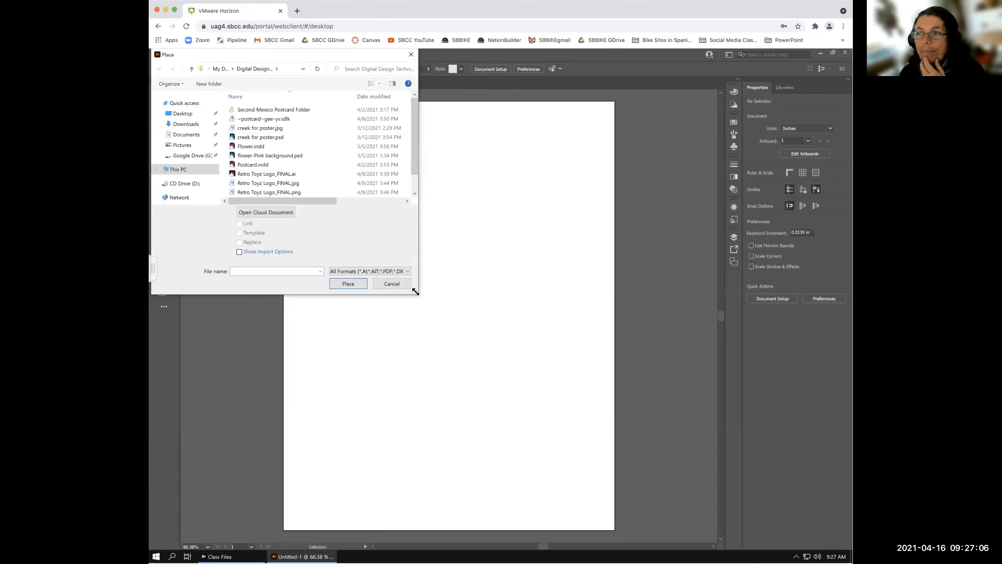
- In the enlarged Place dialog, select Half butterfly.tif in Google Drive > Shared drives > Illustrator_Shared Drive > Class Files
drag(416, 293, 504, 392)
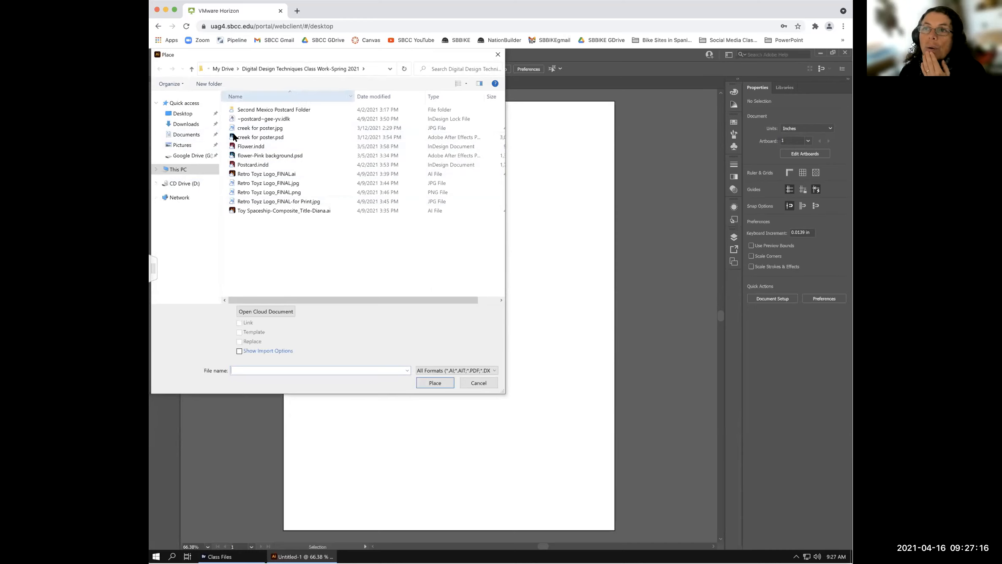
click(185, 157)
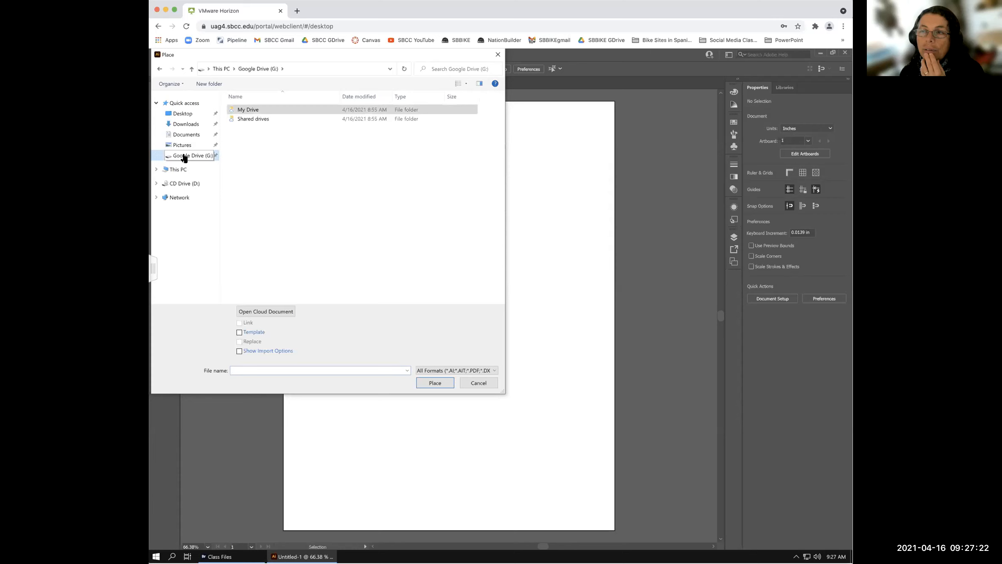
click(246, 119)
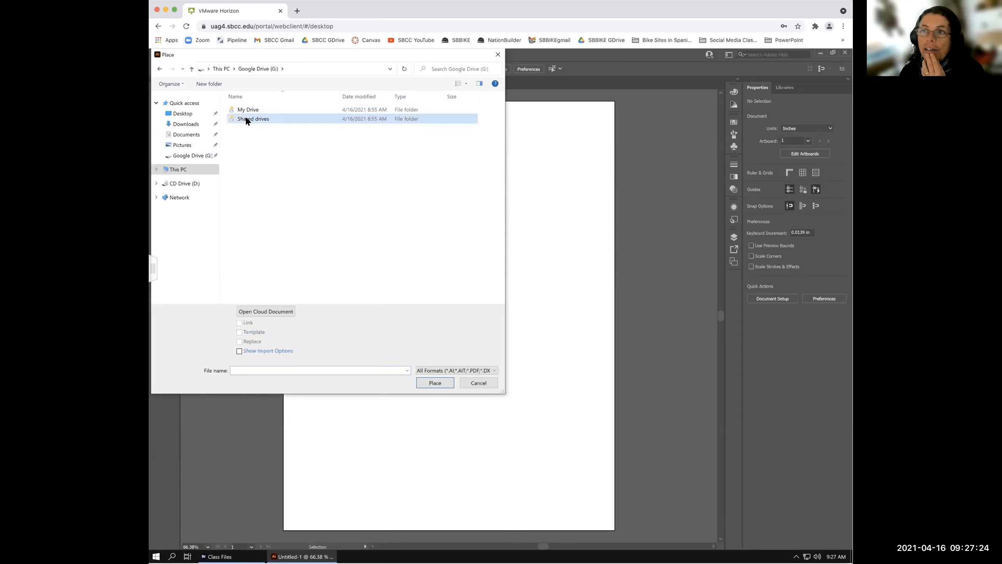
double_click(246, 118)
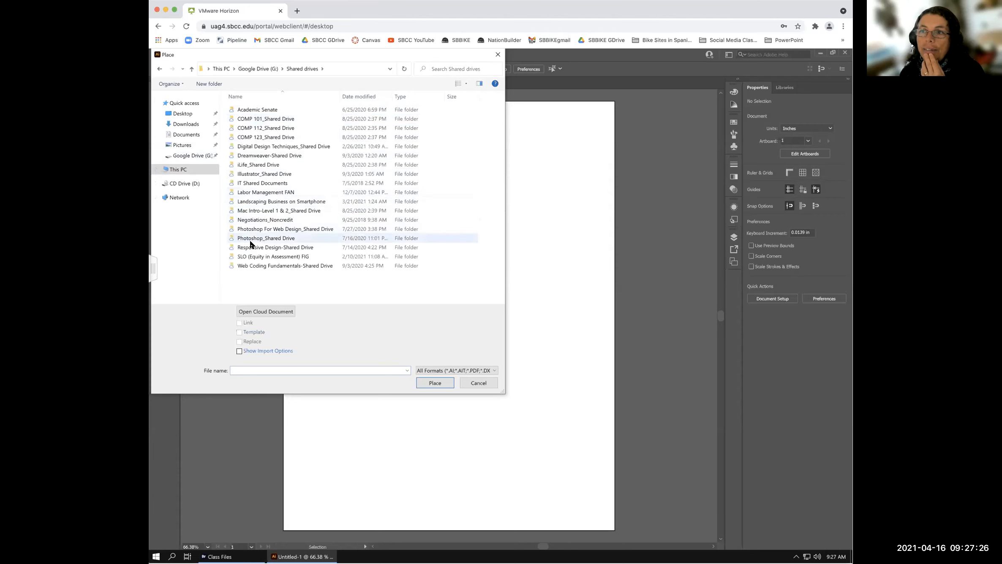
double_click(232, 174)
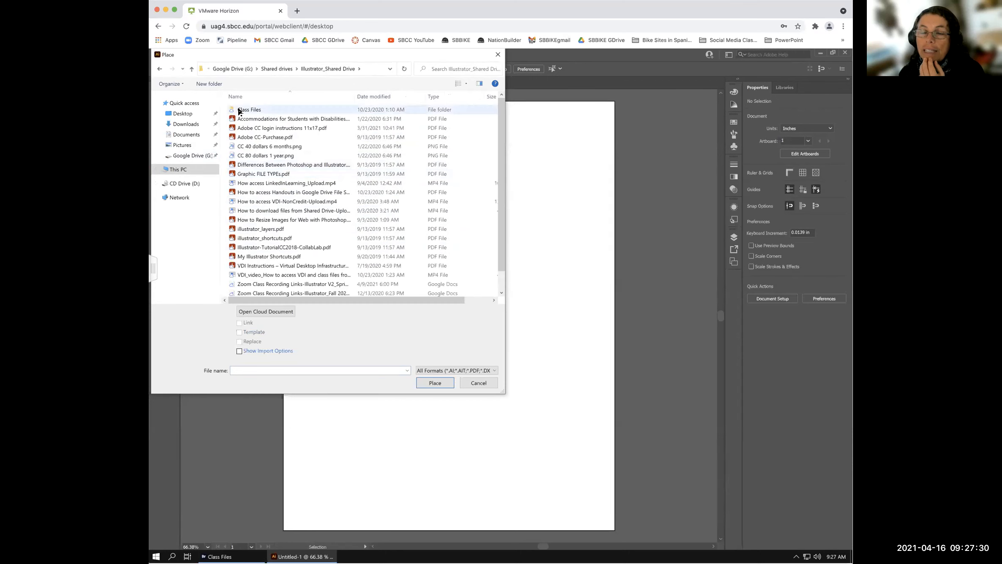
double_click(240, 110)
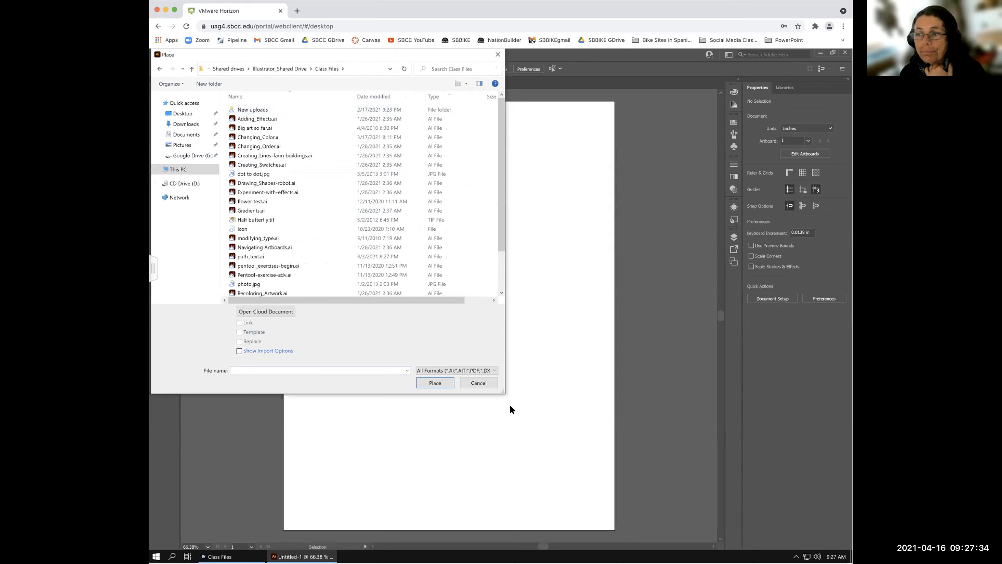
drag(502, 389, 526, 442)
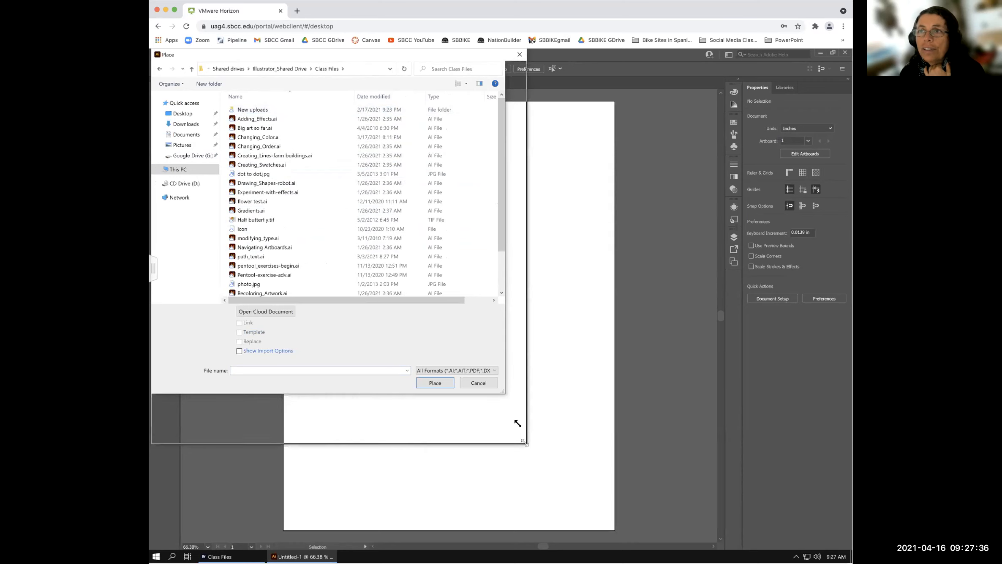
click(253, 219)
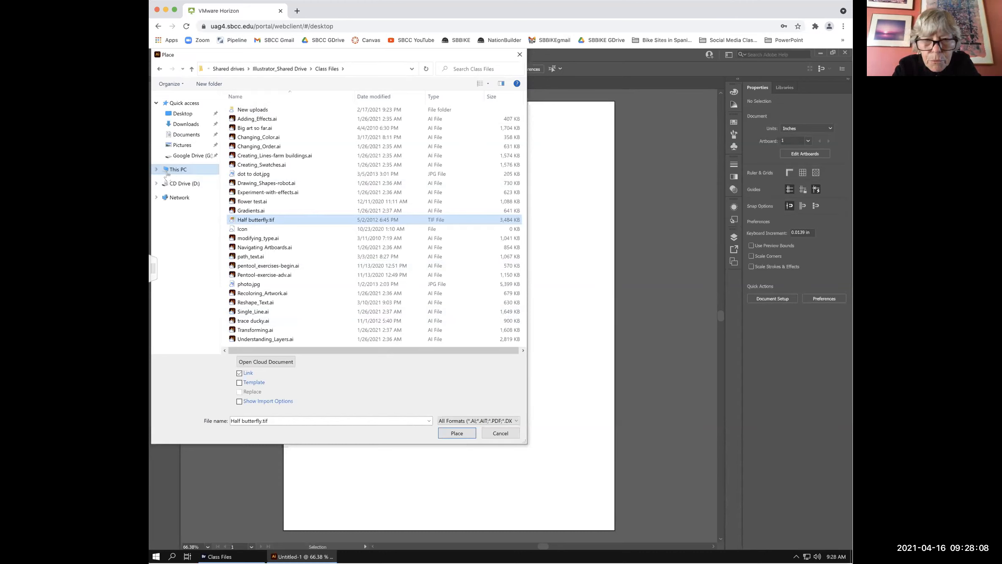
- Cancel the Place dialog, reopen File > Place, and cancel it again without placing anything
click(500, 433)
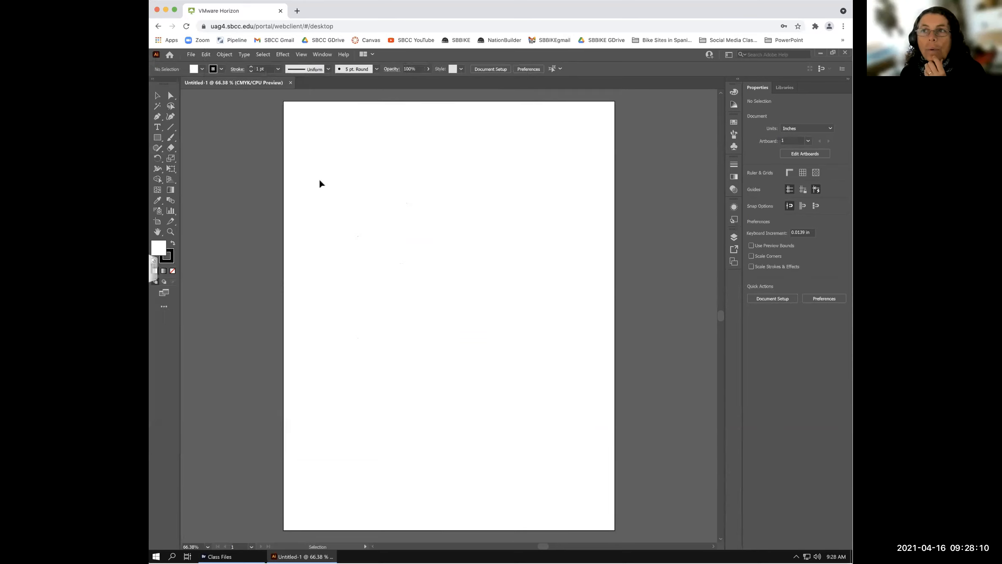
click(190, 54)
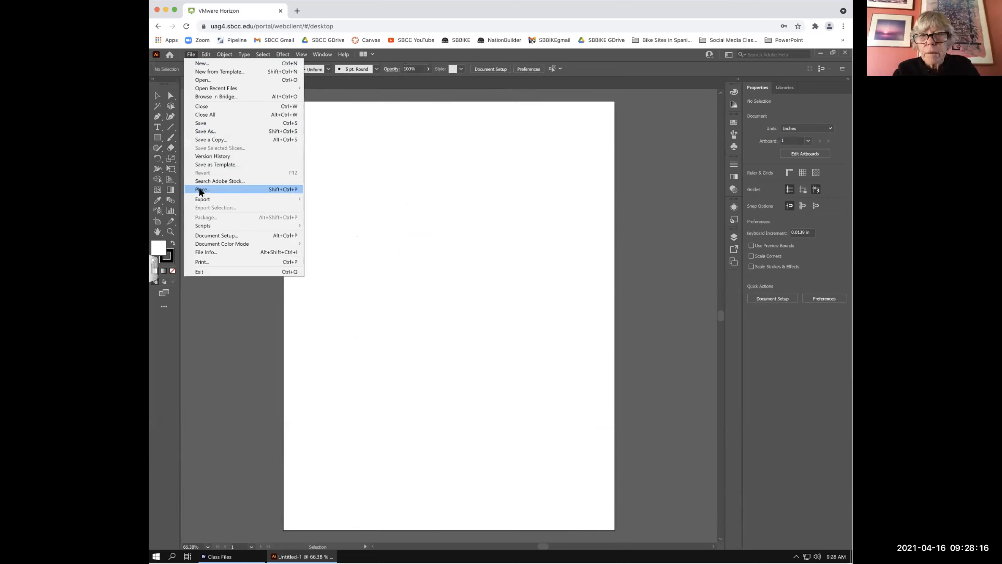
click(200, 190)
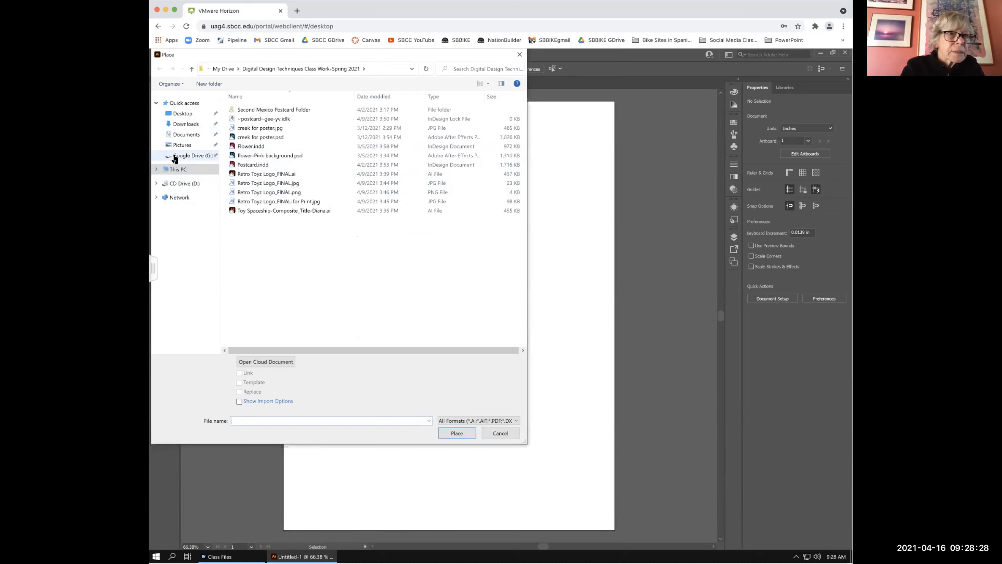
click(500, 433)
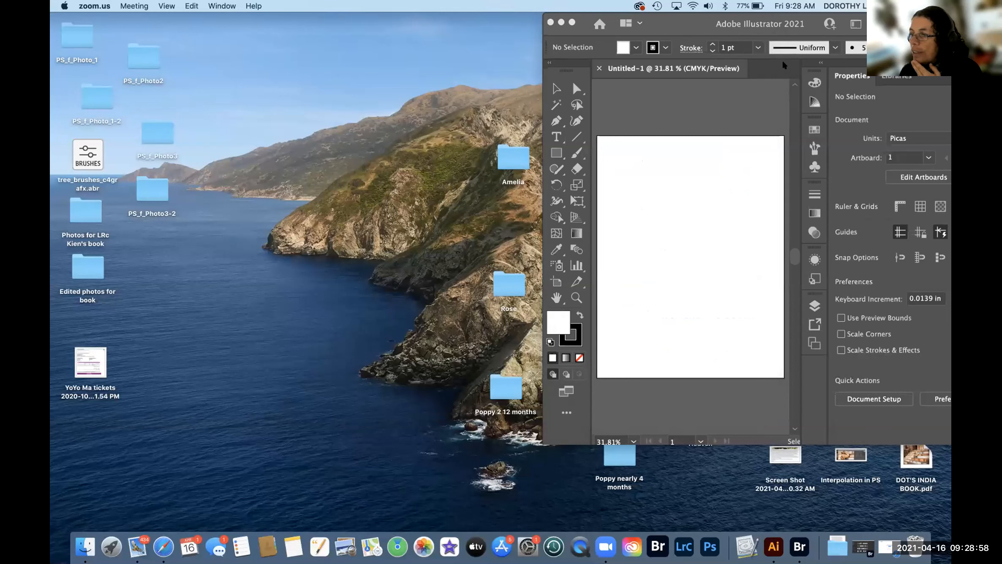
- Launch Adobe Bridge from the Dock to view the Class Files thumbnails
click(794, 547)
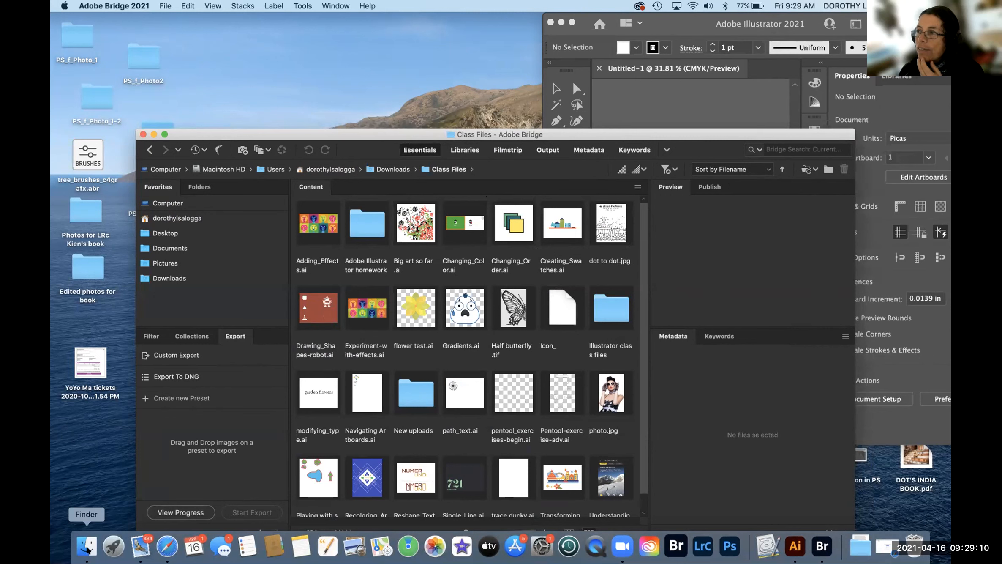
- Open and close a Finder window, then bring the empty Illustrator document back to the front
click(83, 552)
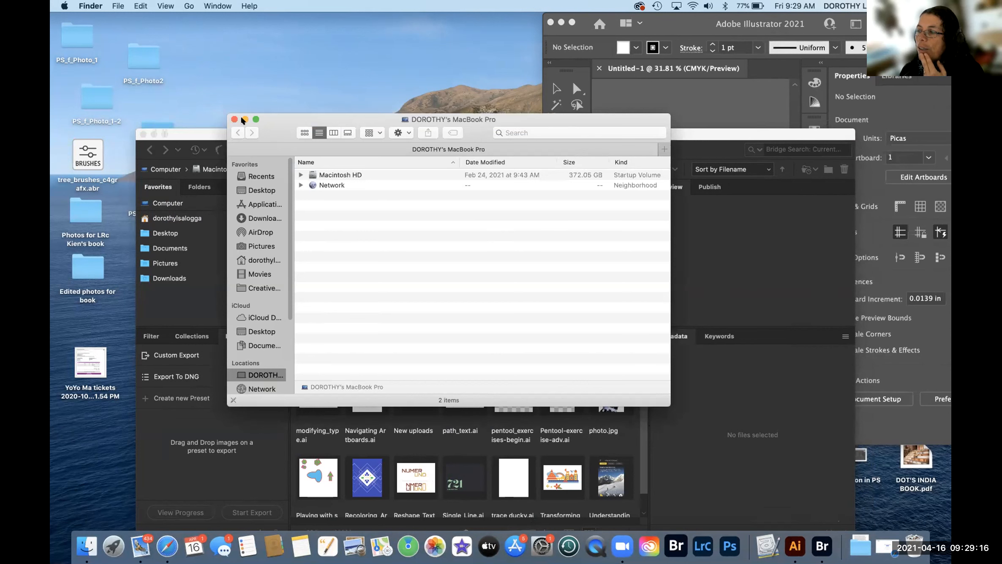
key(super+w)
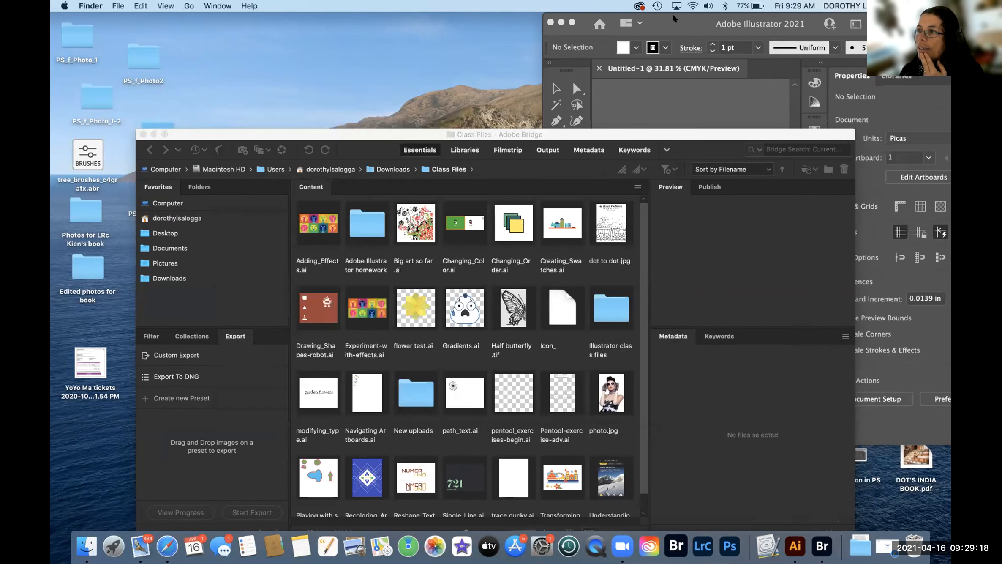
click(658, 17)
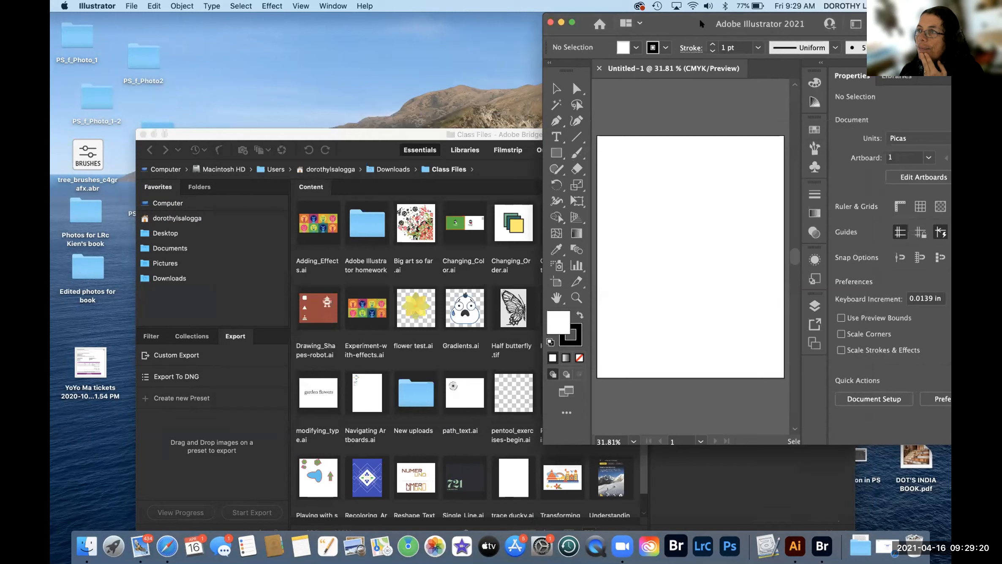
click(443, 77)
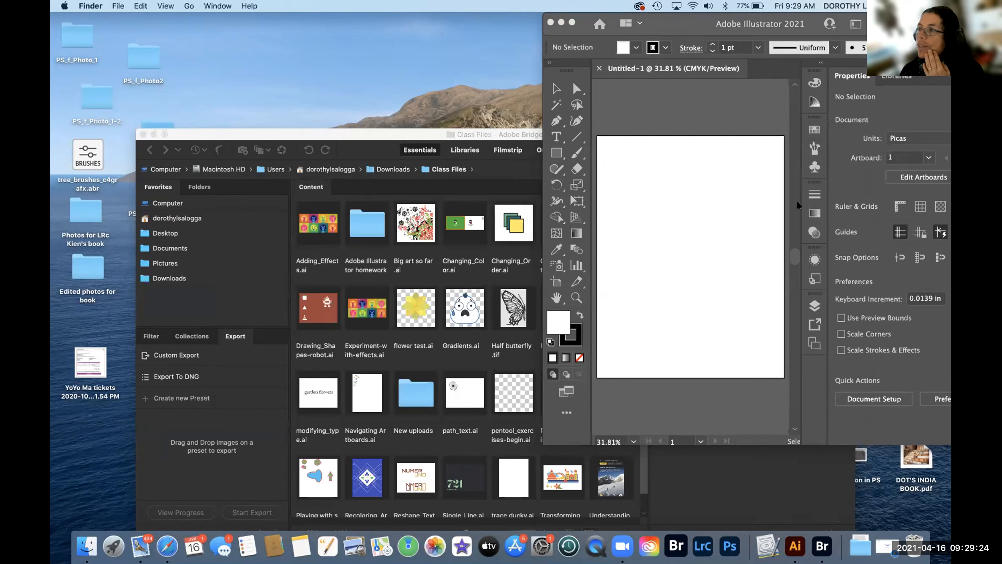
click(705, 20)
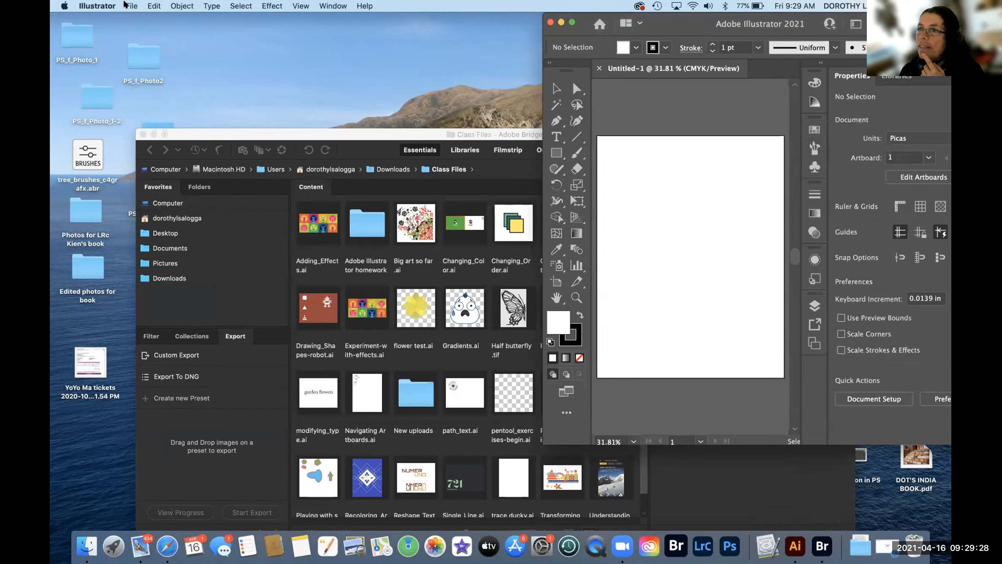
- Place Half butterfly.tif from Downloads > Class Files into the blank document via File > Place
click(131, 6)
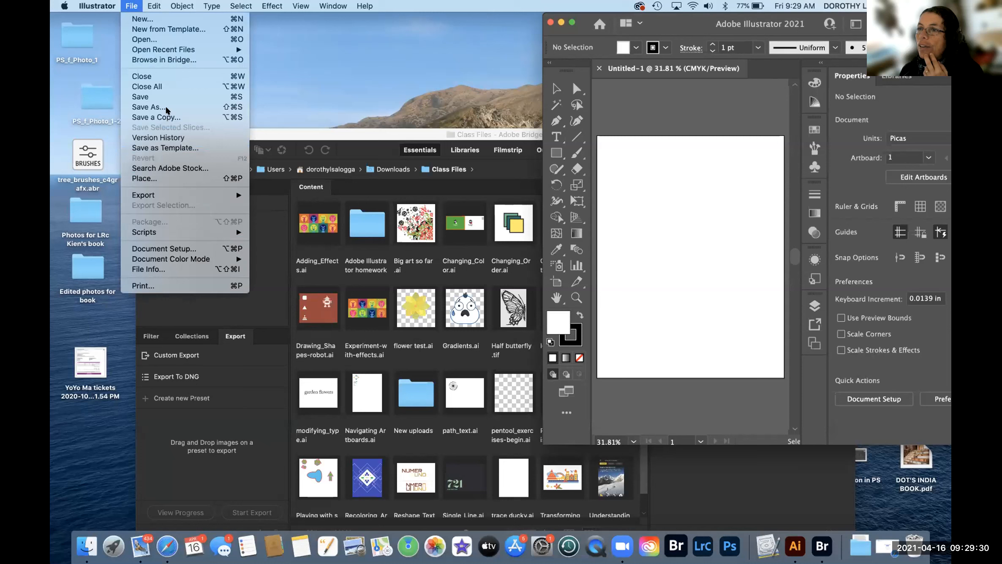
click(144, 178)
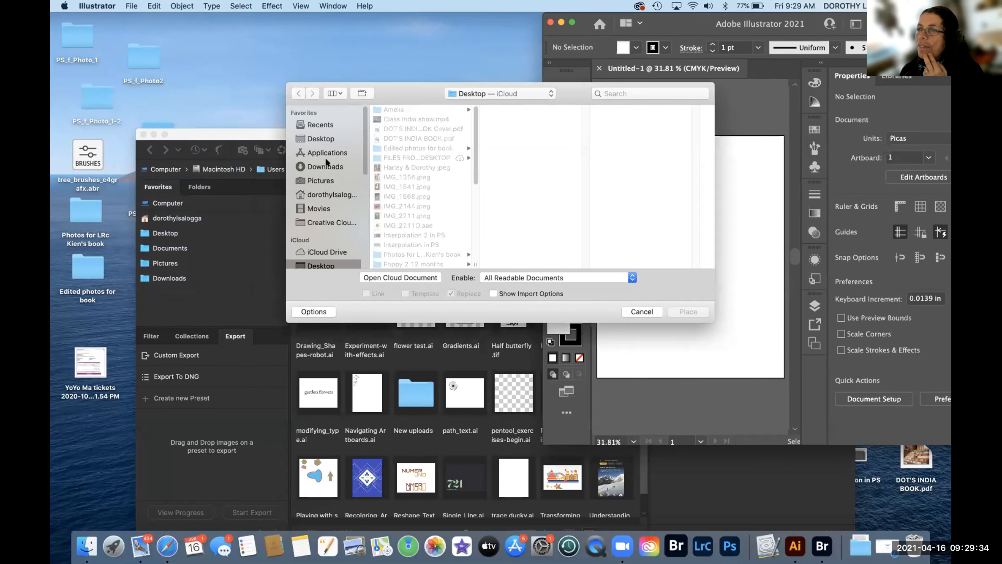
click(326, 166)
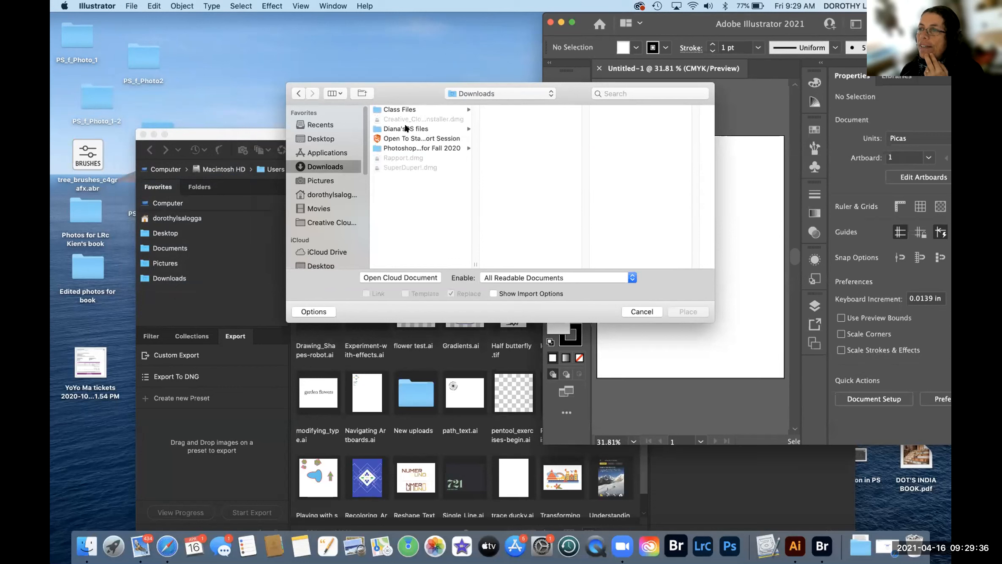
click(405, 109)
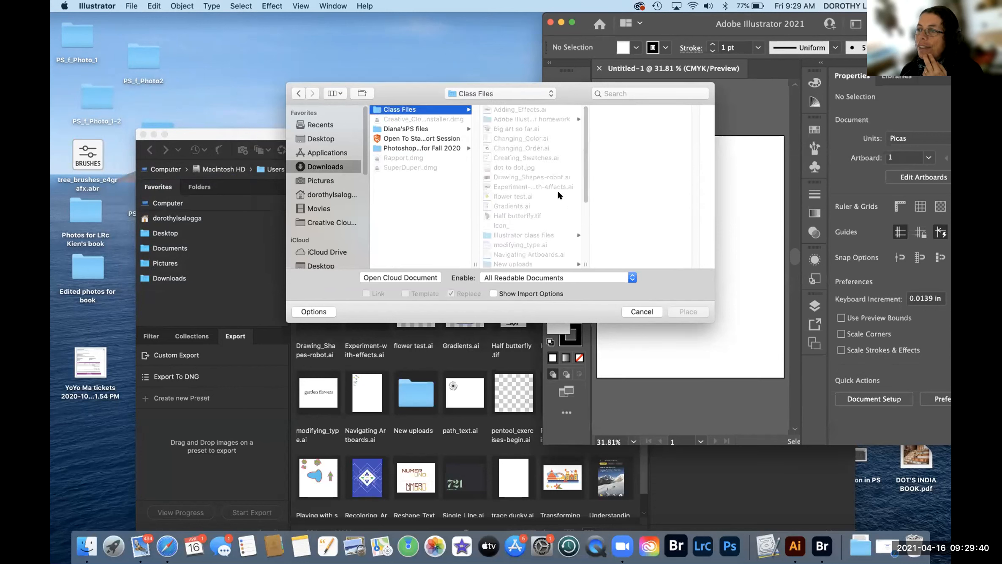
click(515, 215)
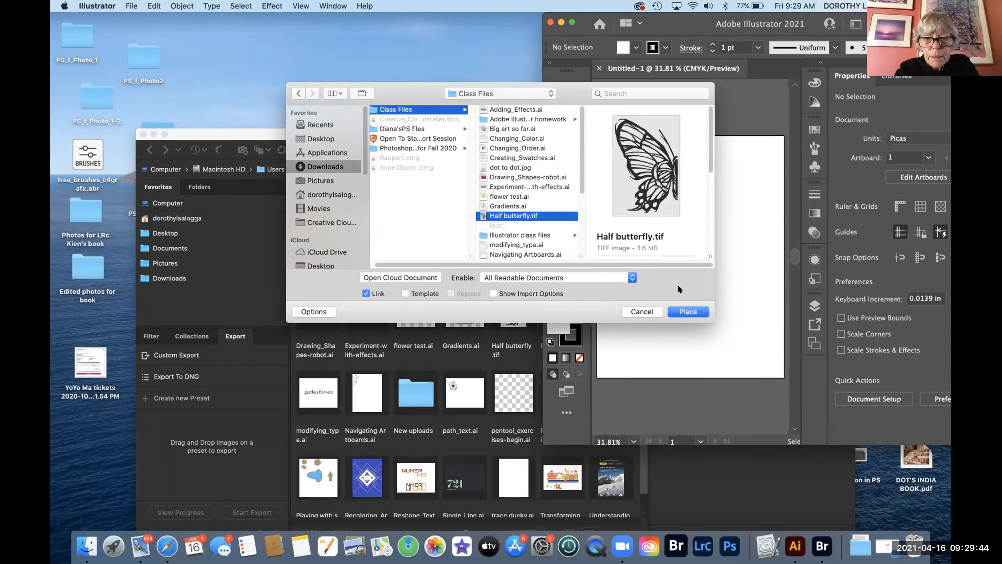
click(682, 312)
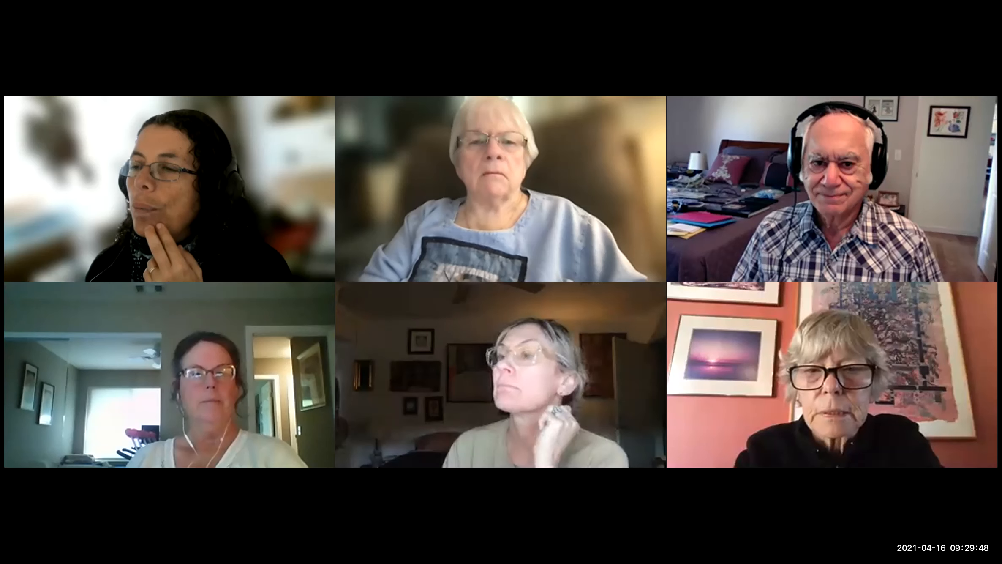
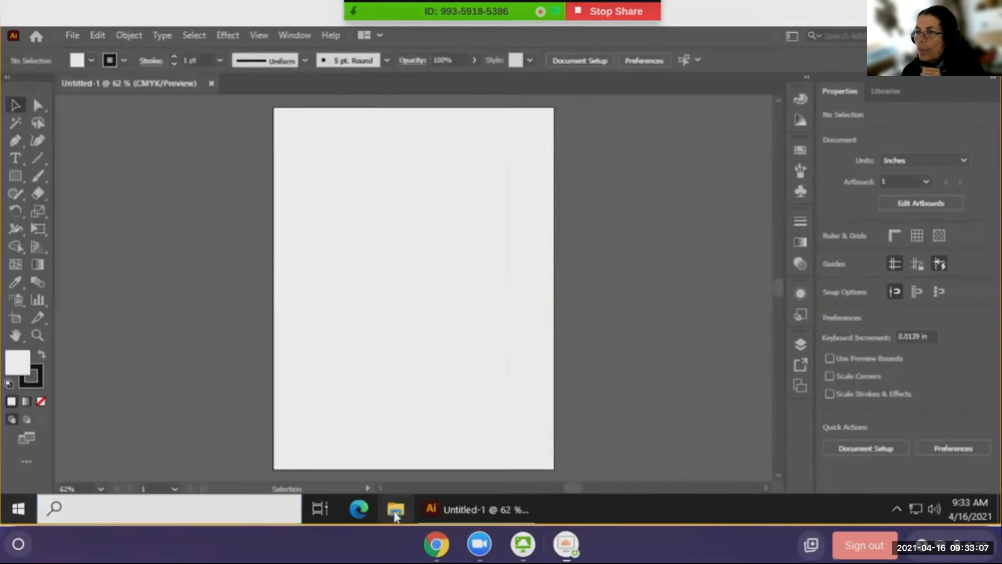
- Open File Explorer to Google Drive (G:) > Shared drives > Illustrator_Shared Drive
click(395, 516)
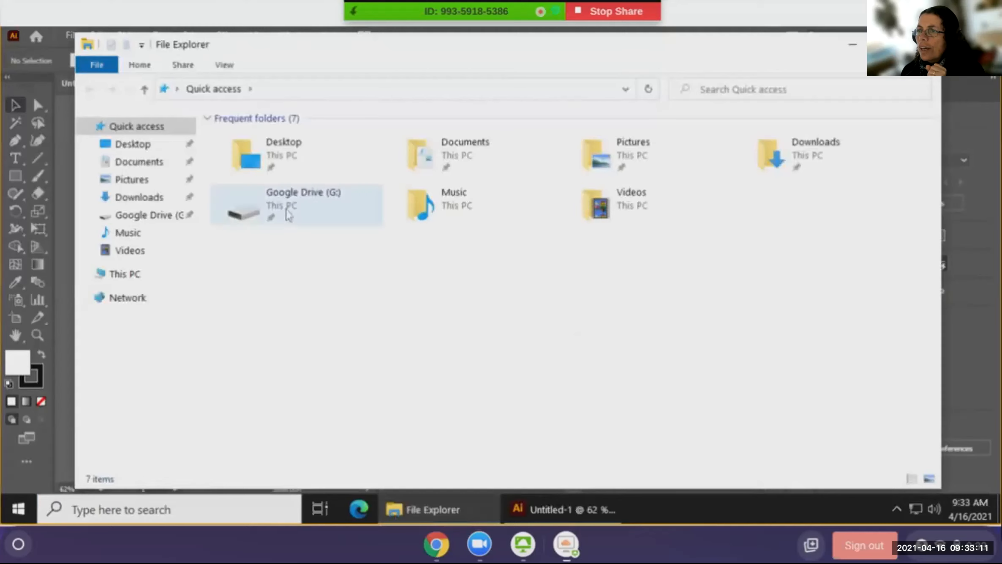
double_click(287, 211)
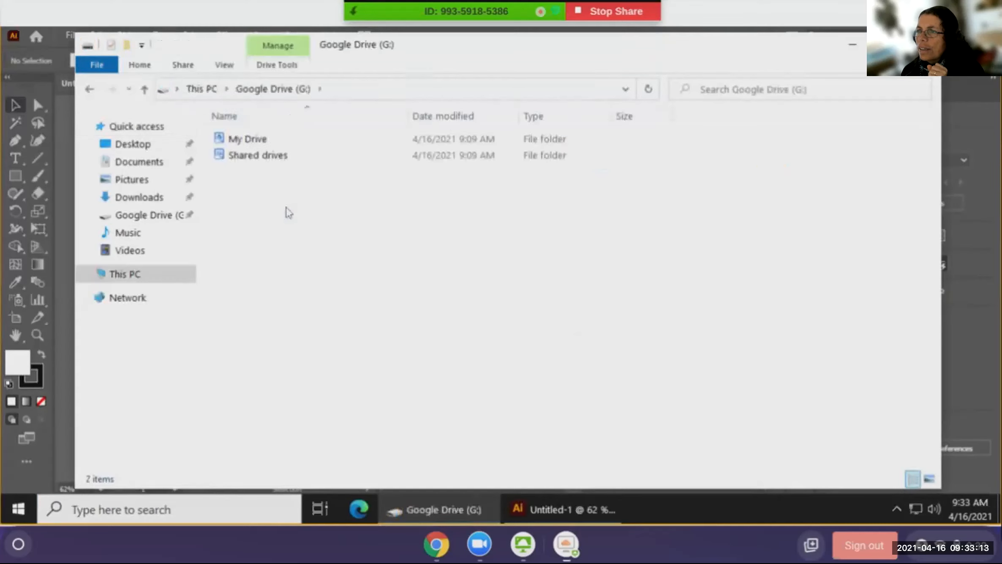
click(258, 161)
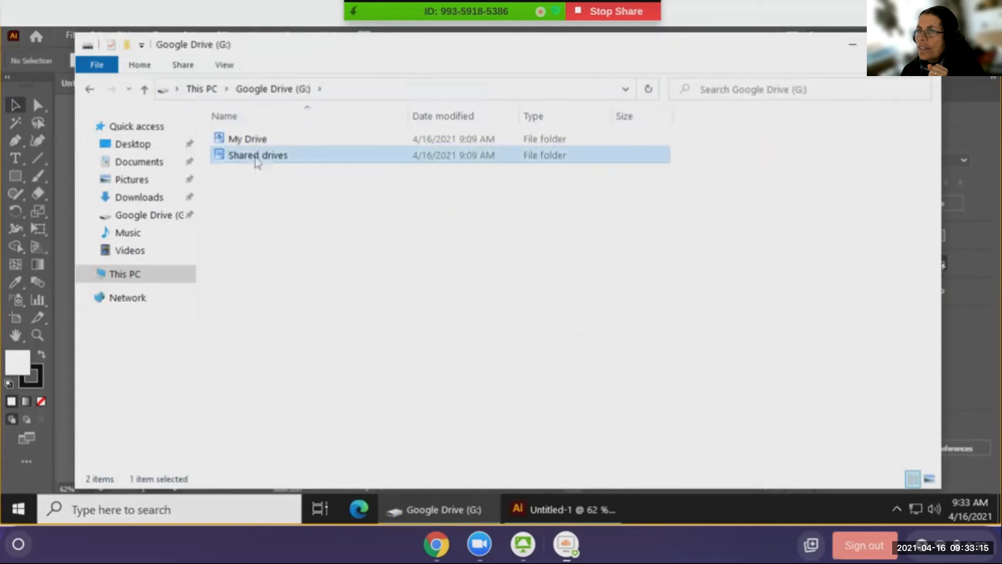
double_click(257, 162)
click(257, 159)
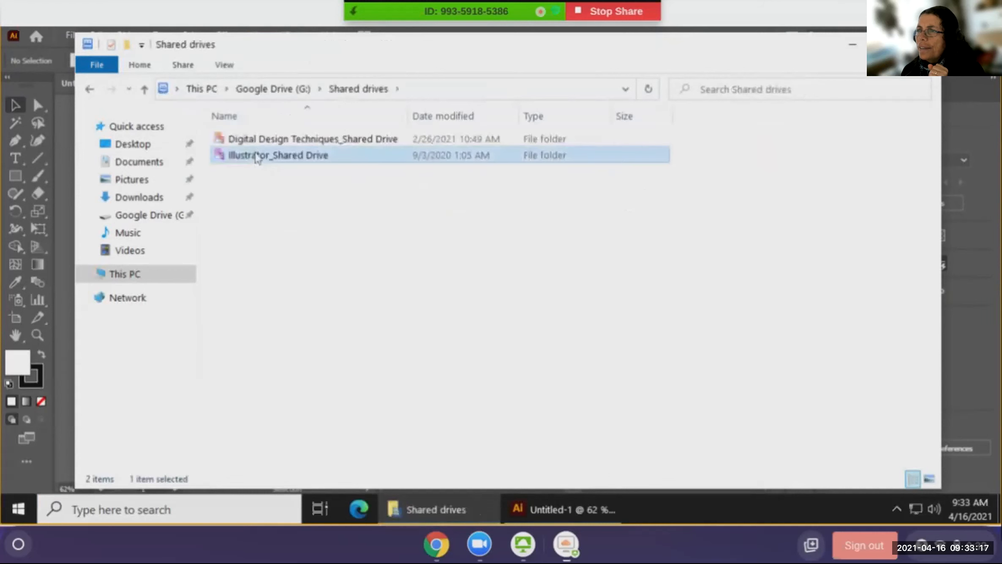
double_click(257, 156)
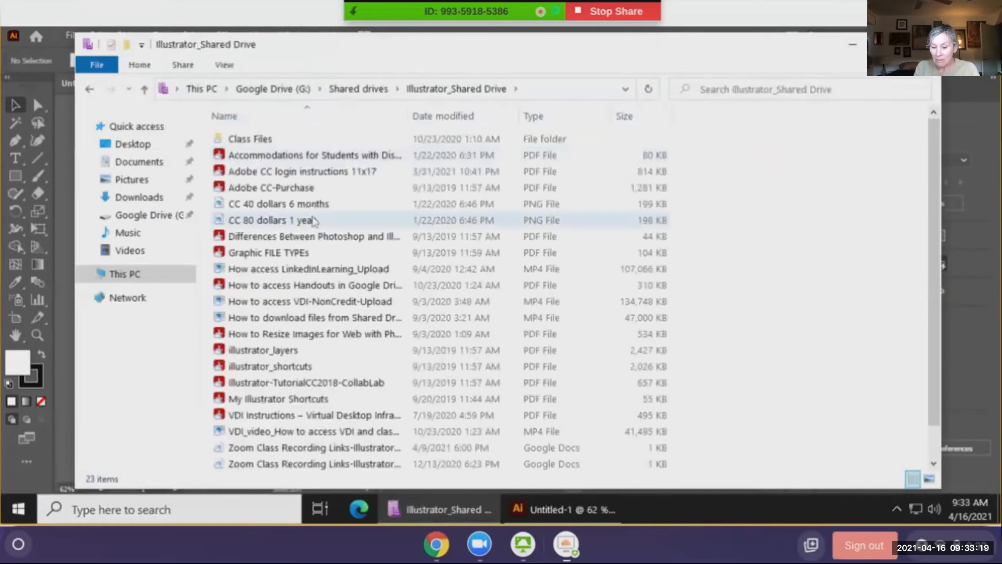
- Open Class Files and drag Half butterfly onto the Illustrator artboard
scroll(313, 220, down, 1)
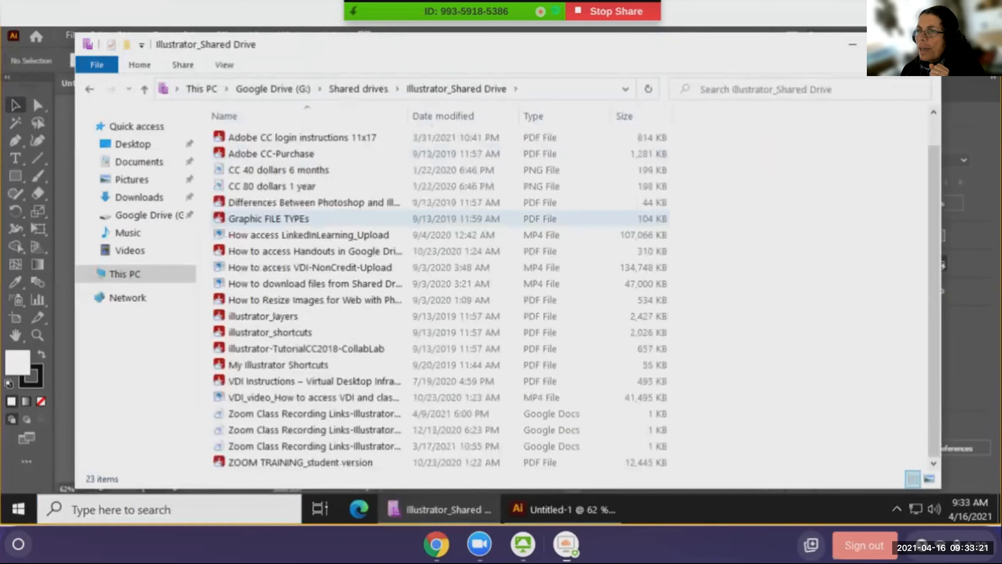
scroll(314, 219, up, 1)
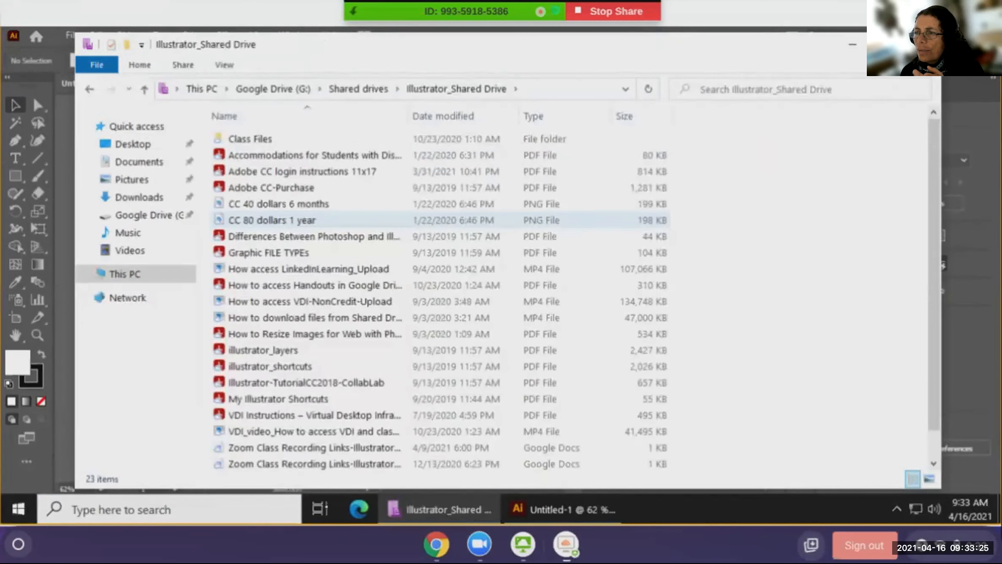
double_click(250, 139)
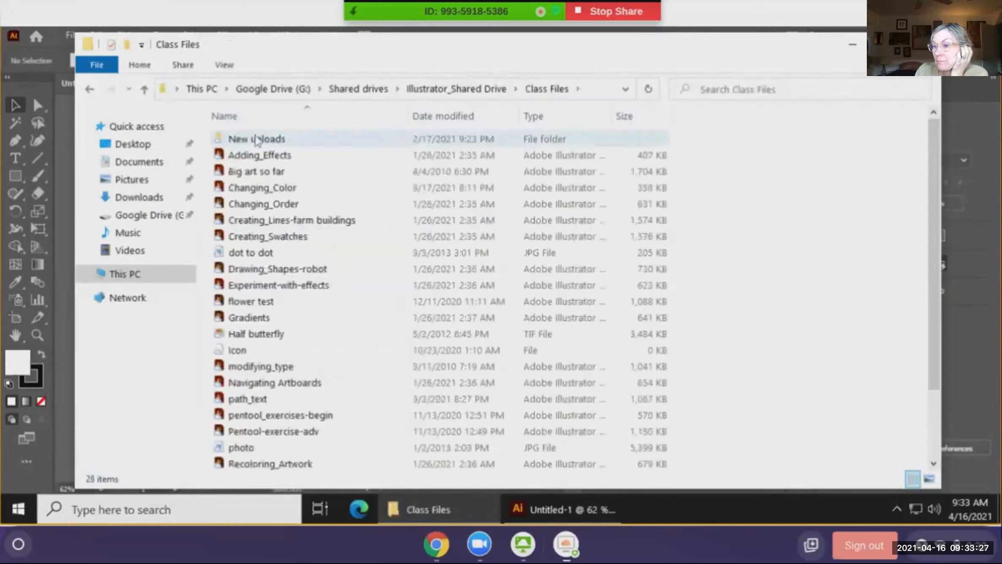
click(265, 338)
drag(265, 340, 456, 346)
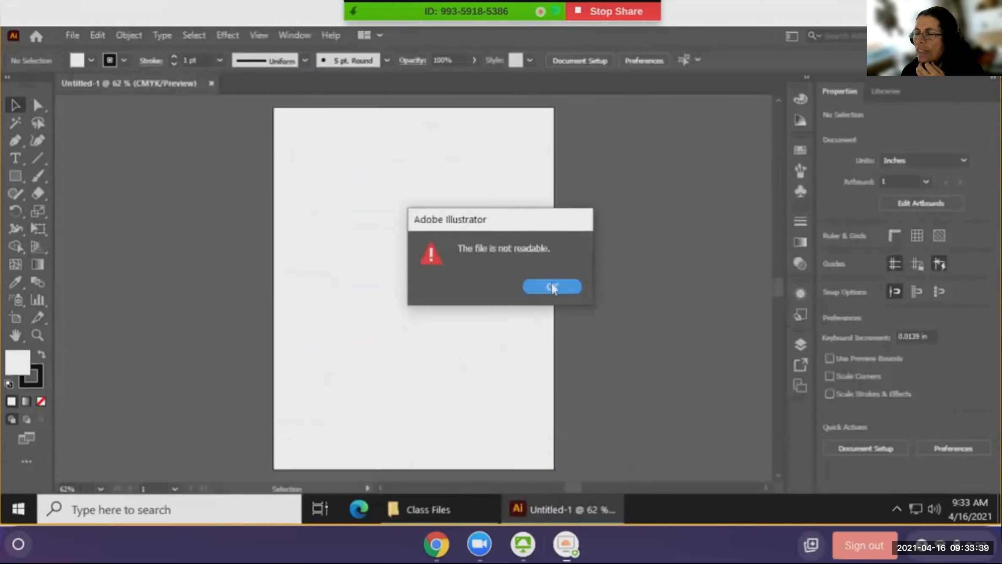
- Dismiss the unreadable-file alert, revisit Half butterfly in Class Files, and reveal hidden tray icons
click(552, 286)
click(465, 508)
click(257, 313)
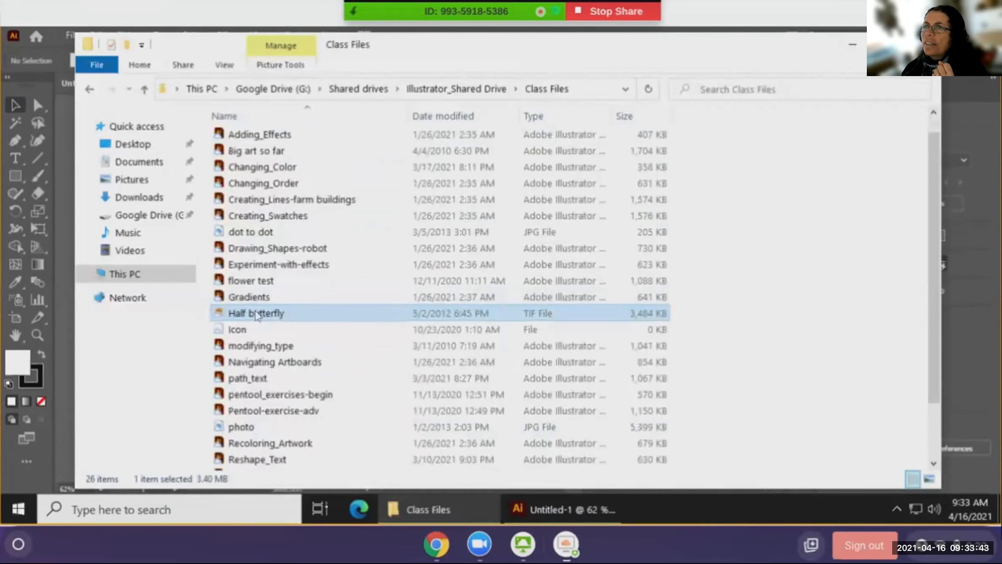
right_click(257, 315)
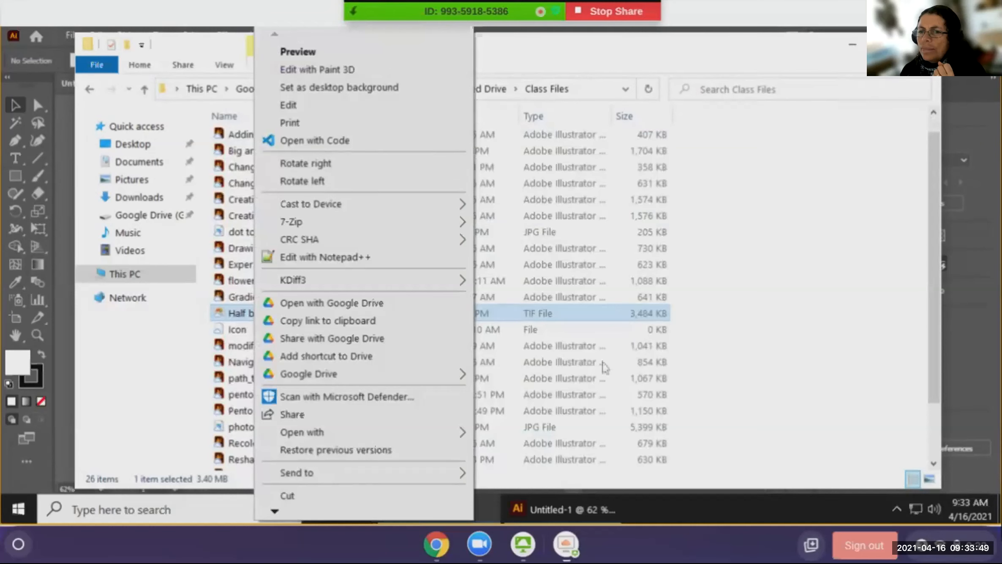
click(177, 348)
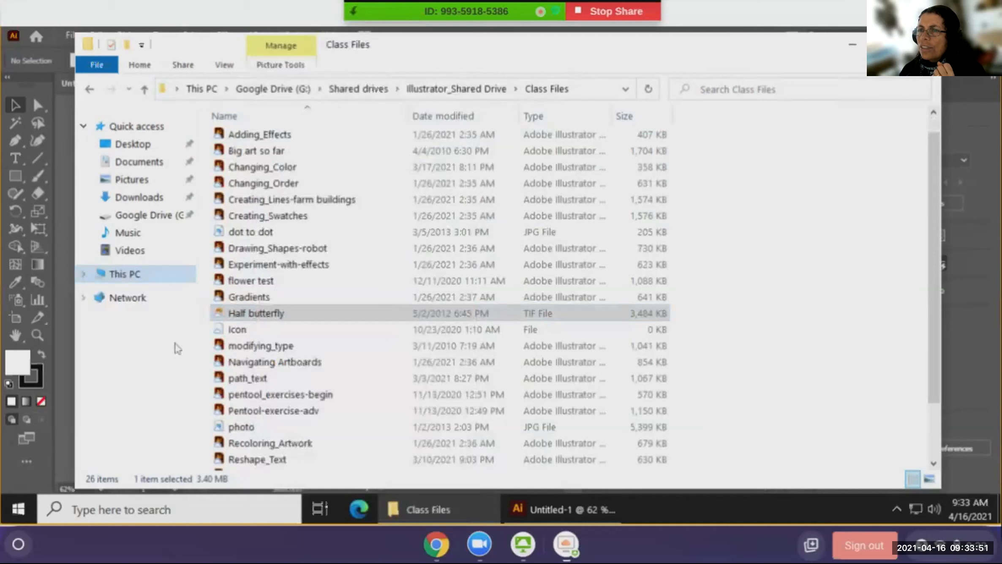
click(239, 320)
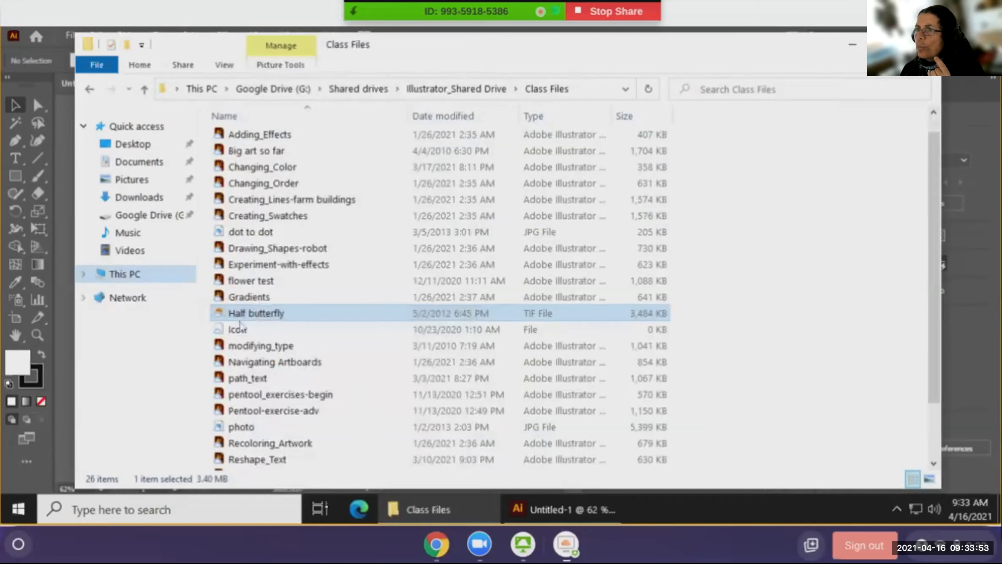
click(898, 507)
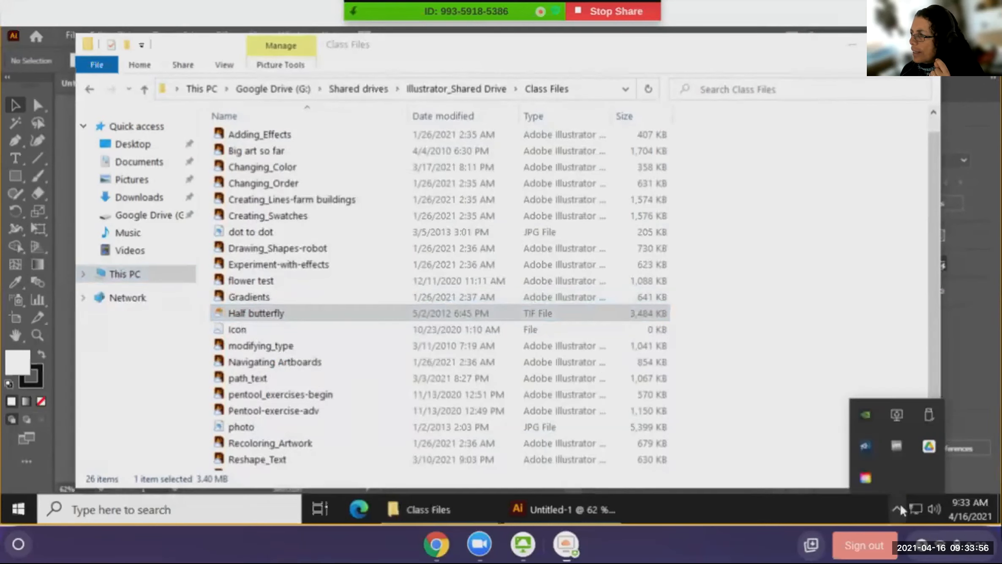
- Disconnect the account in Google Drive's gear-menu Preferences and confirm with OK
click(922, 449)
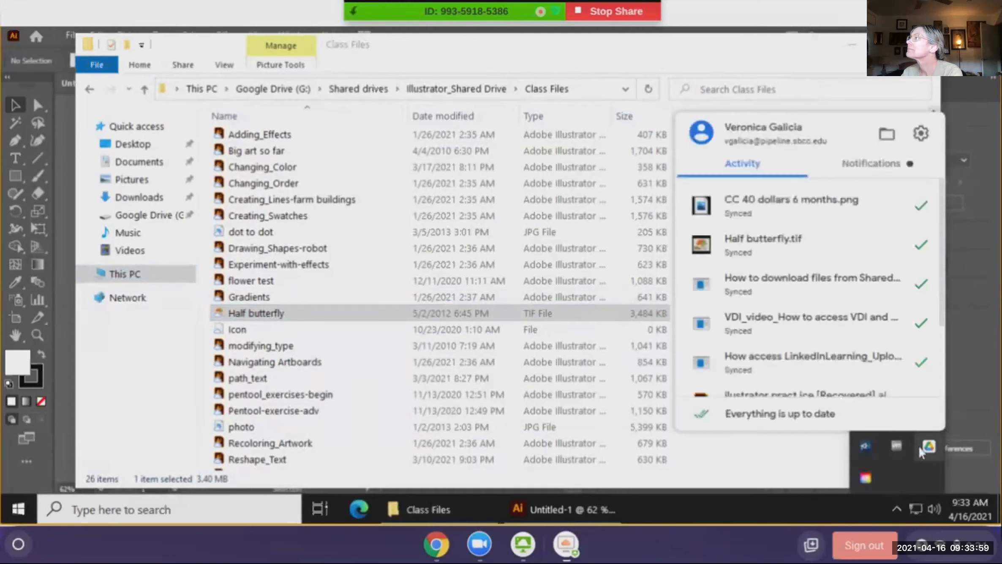
scroll(845, 288, down, 3)
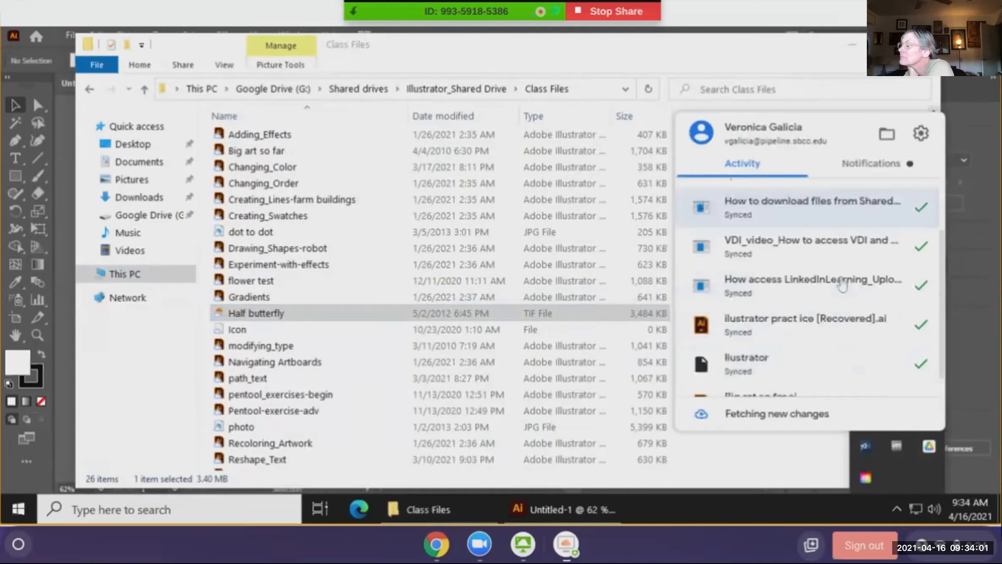
scroll(842, 283, up, 3)
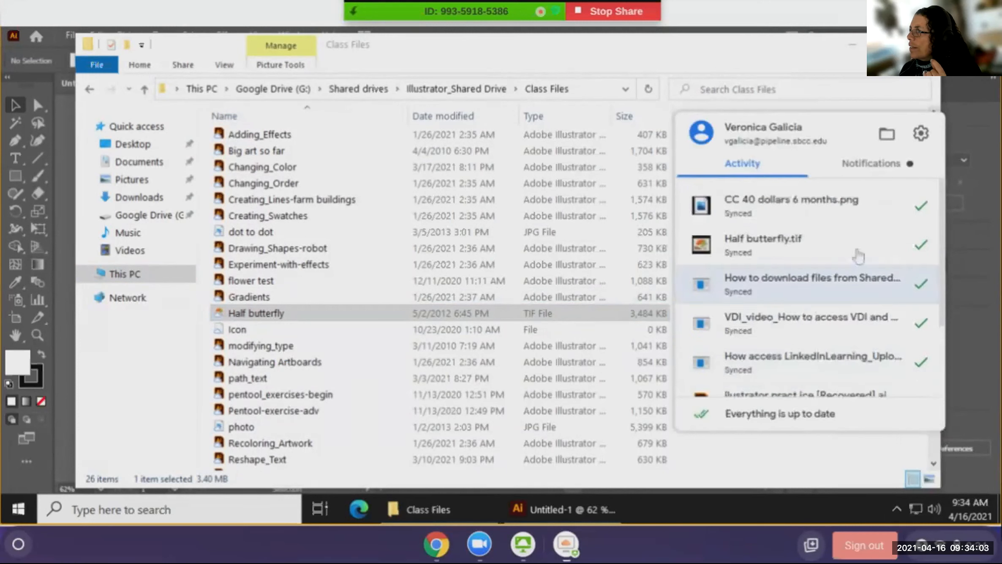
click(921, 134)
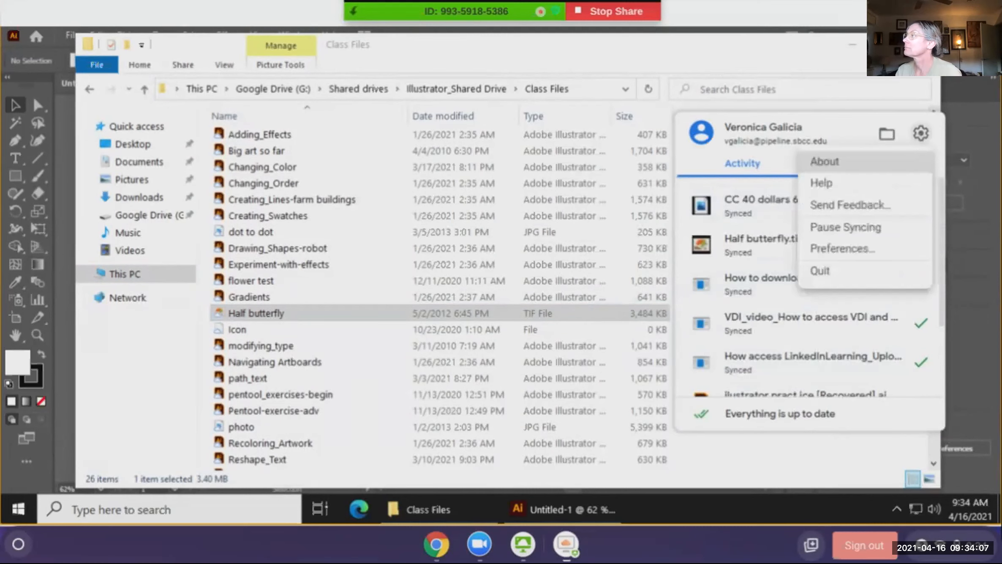
click(854, 249)
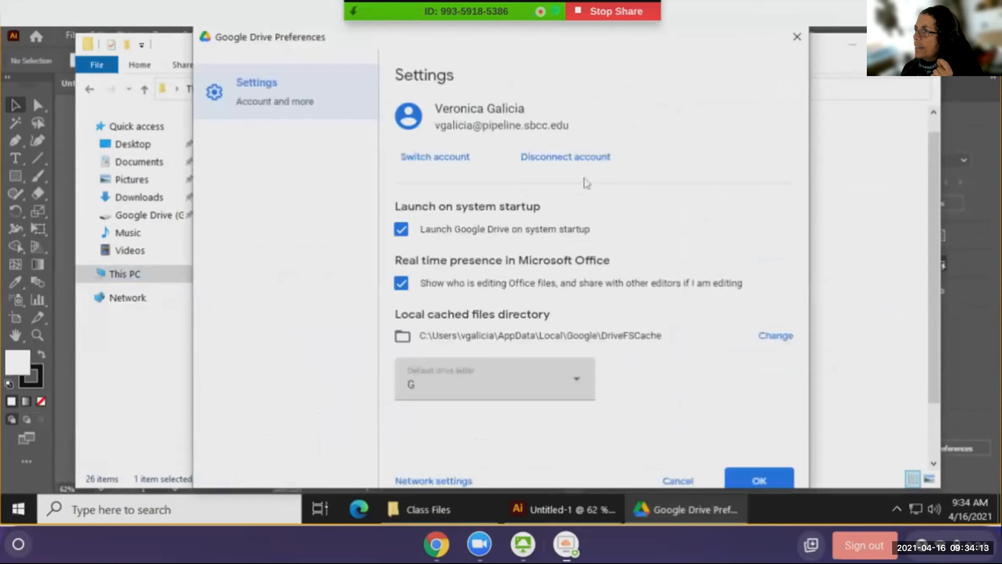
click(585, 162)
click(710, 349)
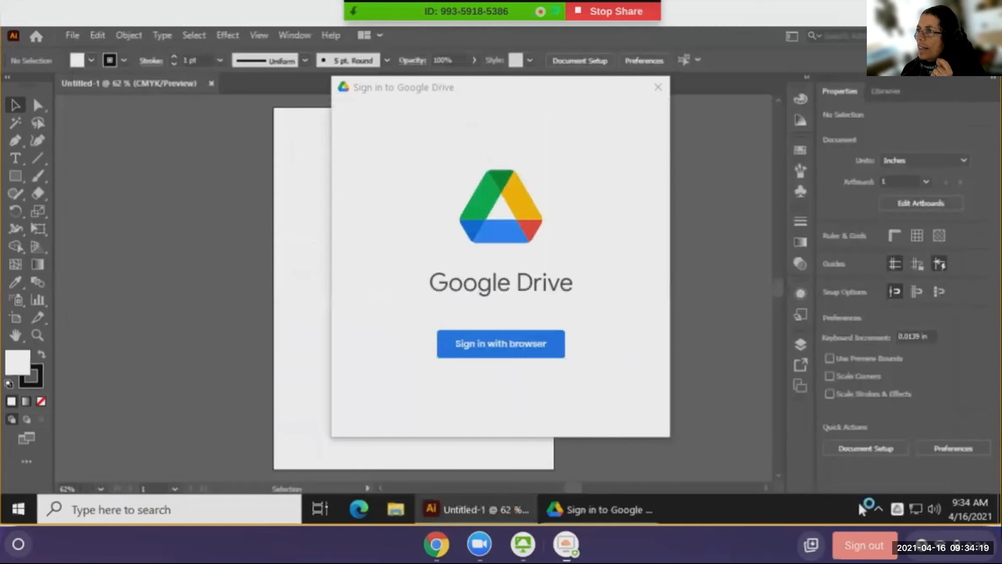
- Close the Sign in to Google Drive prompt, then start Sign in from the Drive tray panel
click(476, 349)
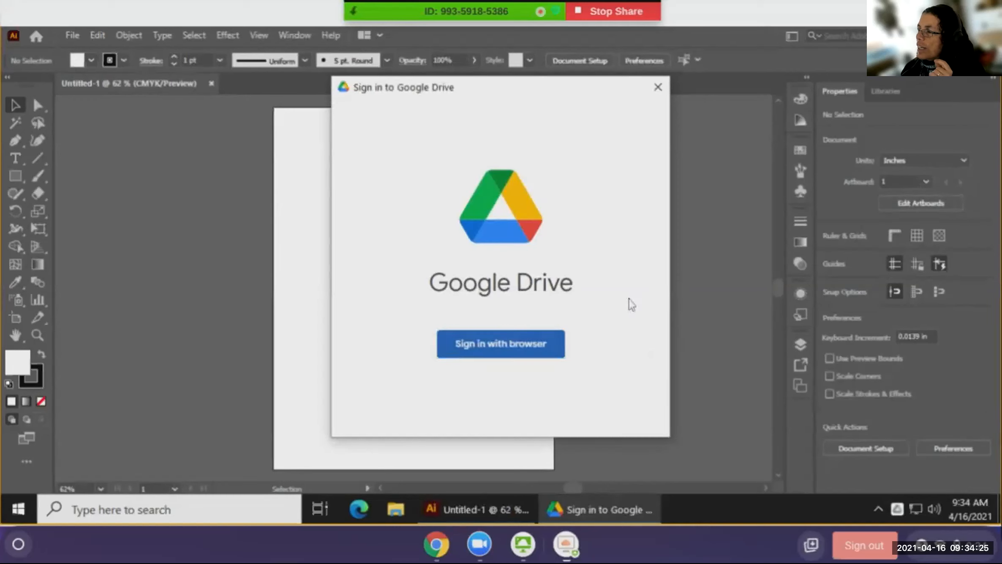
click(658, 87)
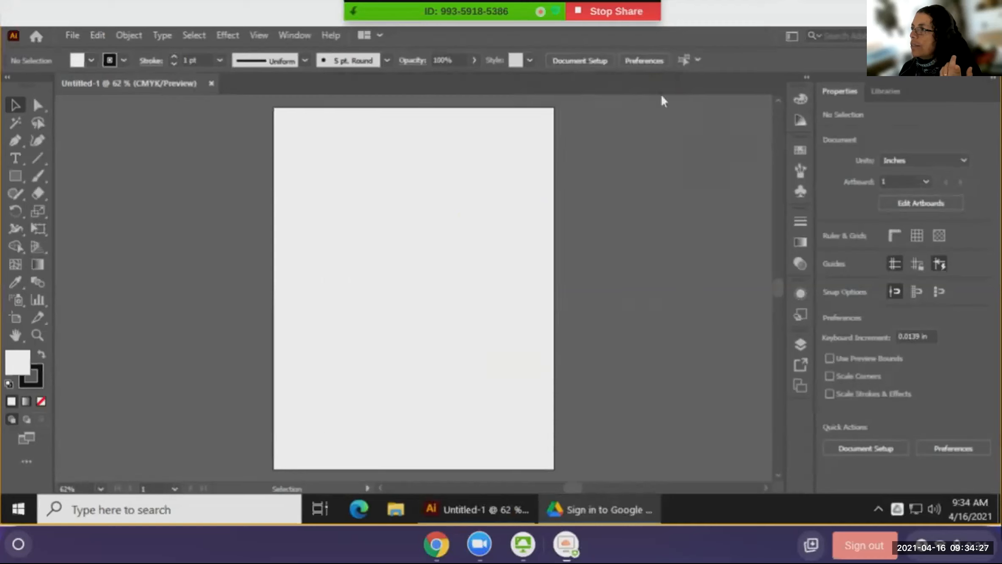
click(899, 510)
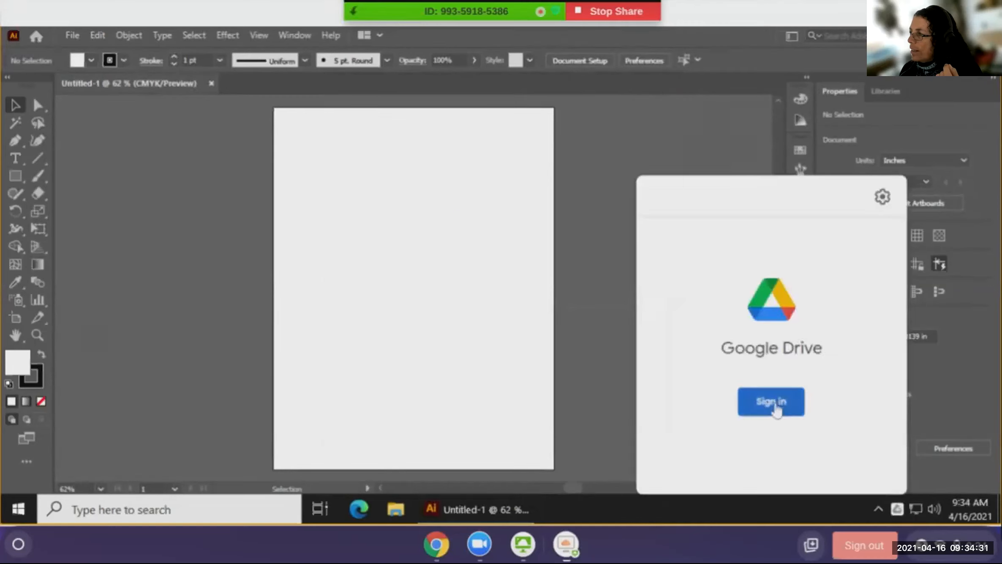
click(772, 402)
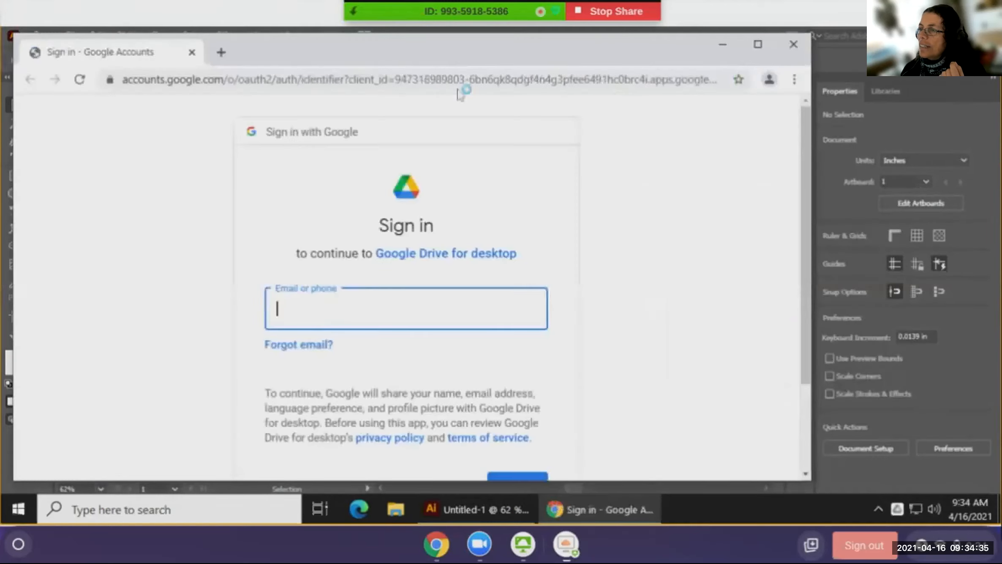
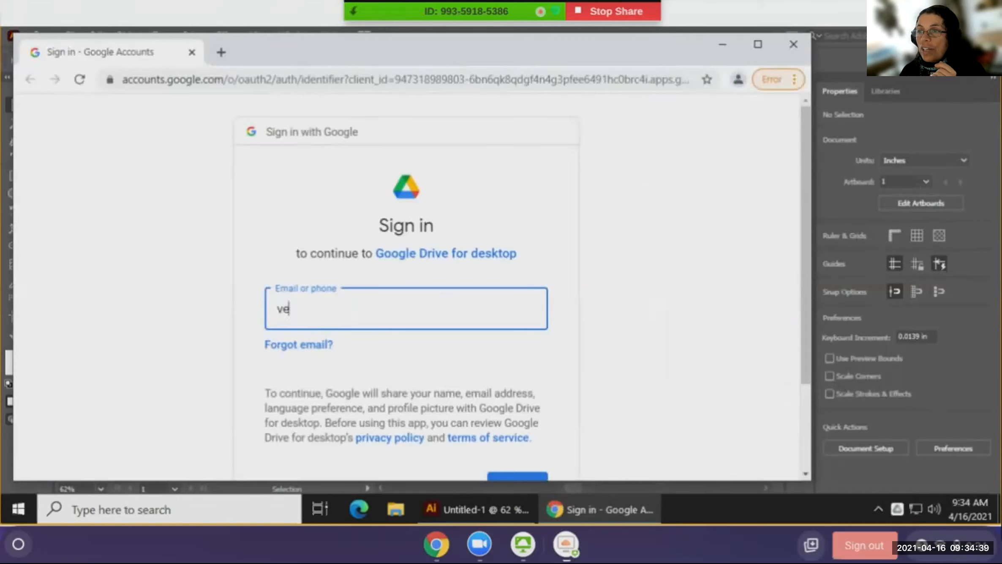
- Enter the school account e-mail, correcting typos, and submit it
text(va)
key(BackSpace)
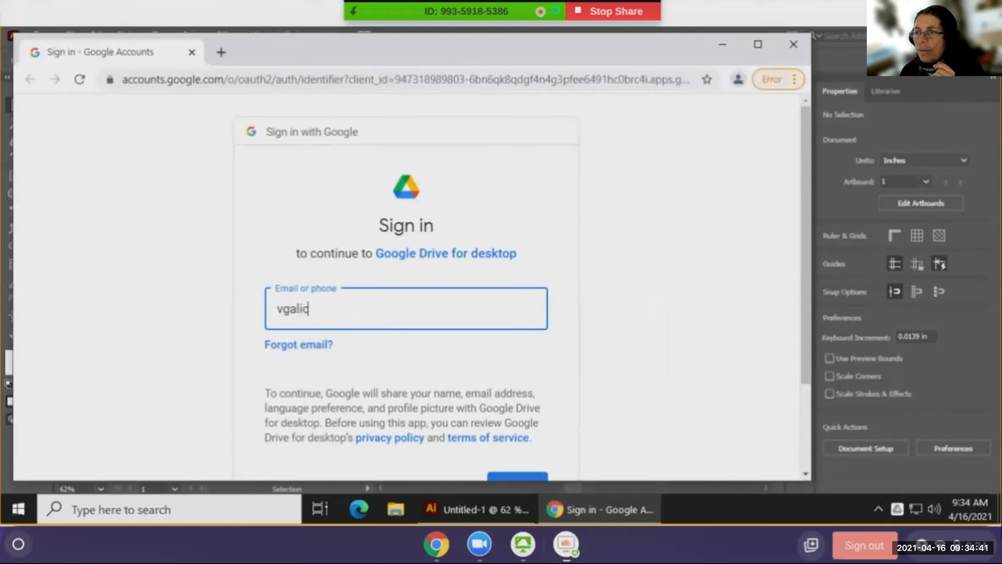
key(Return)
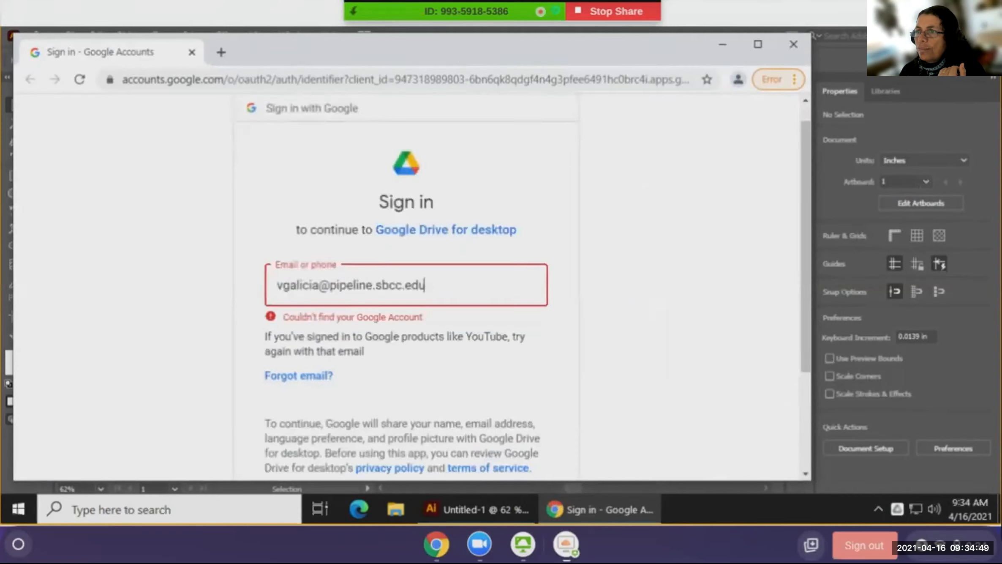
key(Return)
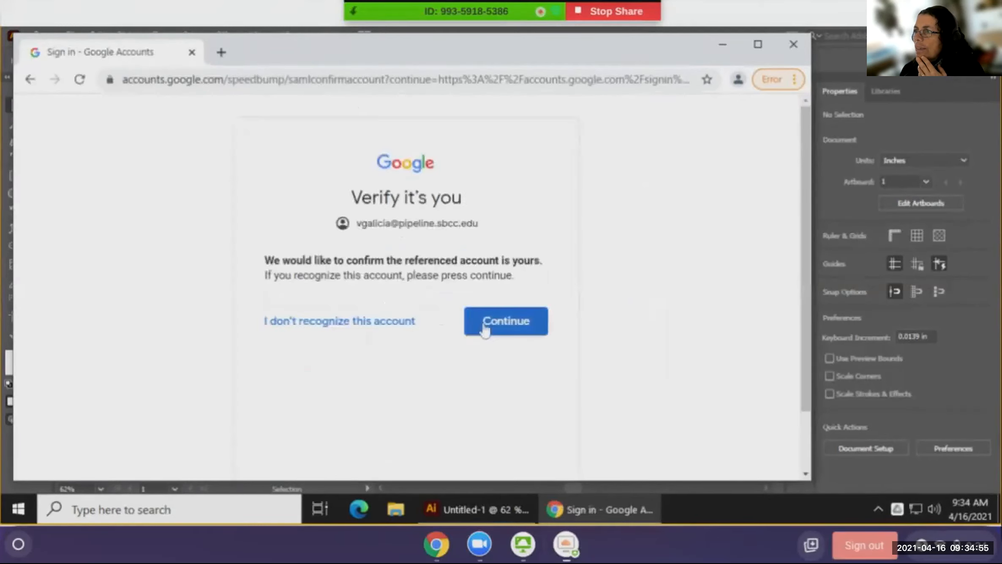
- Continue past Verify it's you and Allow Google Drive for desktop access
click(483, 326)
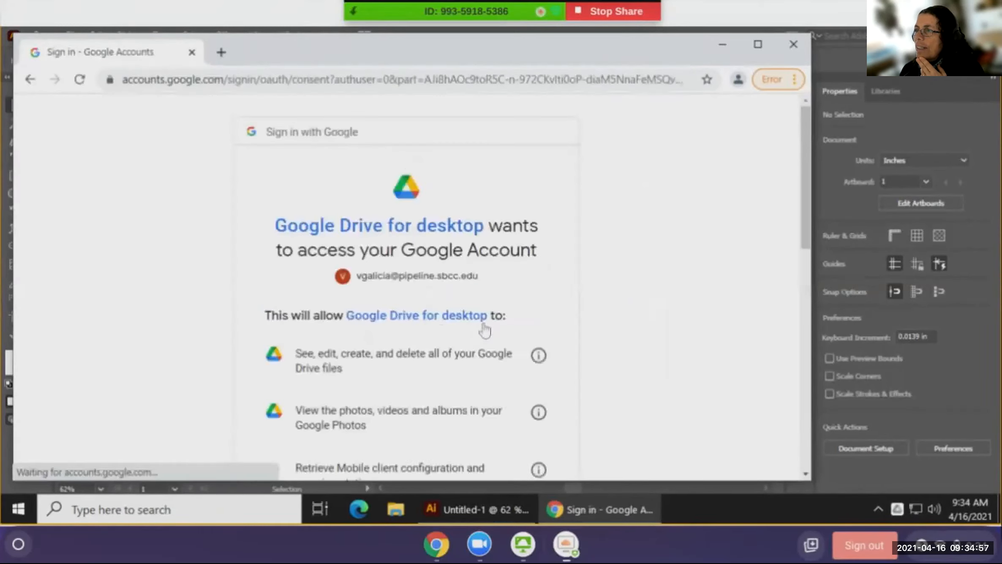
scroll(481, 265, down, 10)
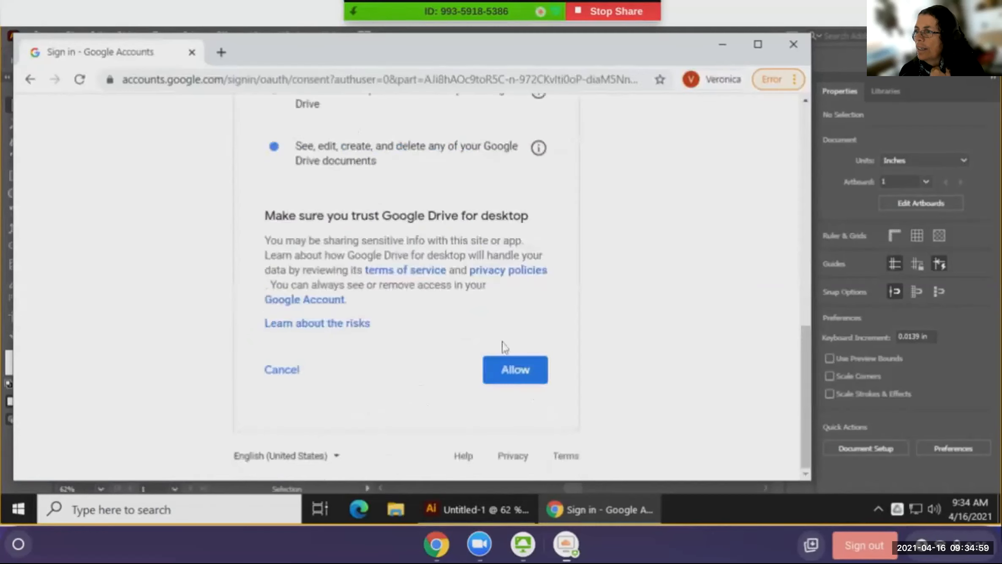
click(508, 371)
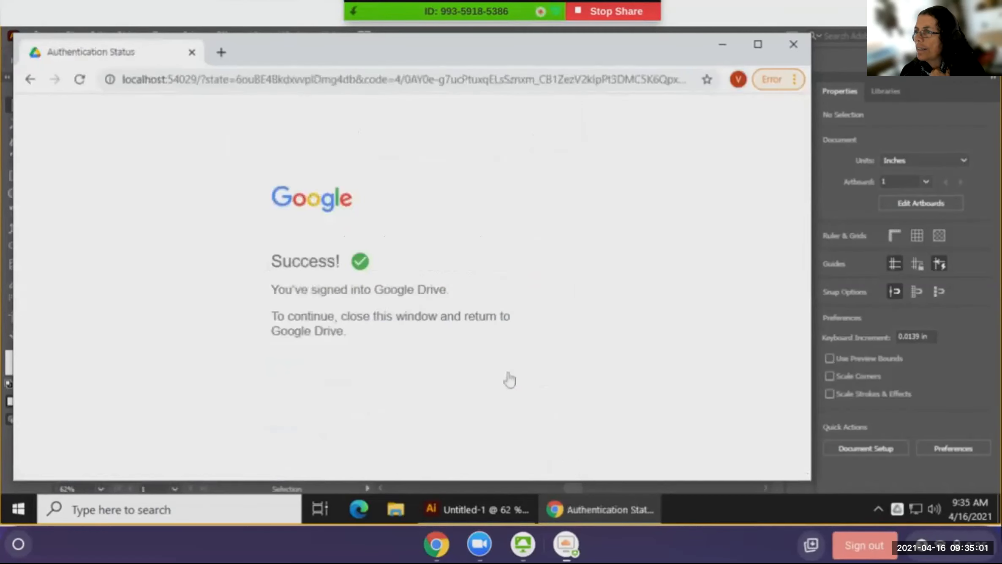
- Close Chrome, the Drive welcome window and loading notice, then open Shared drives
click(793, 44)
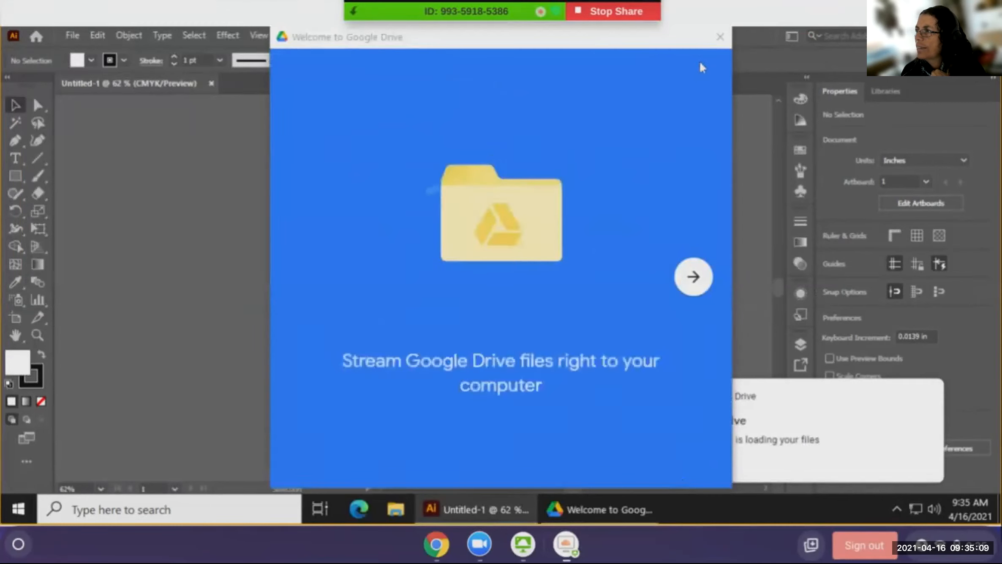
click(729, 36)
click(701, 464)
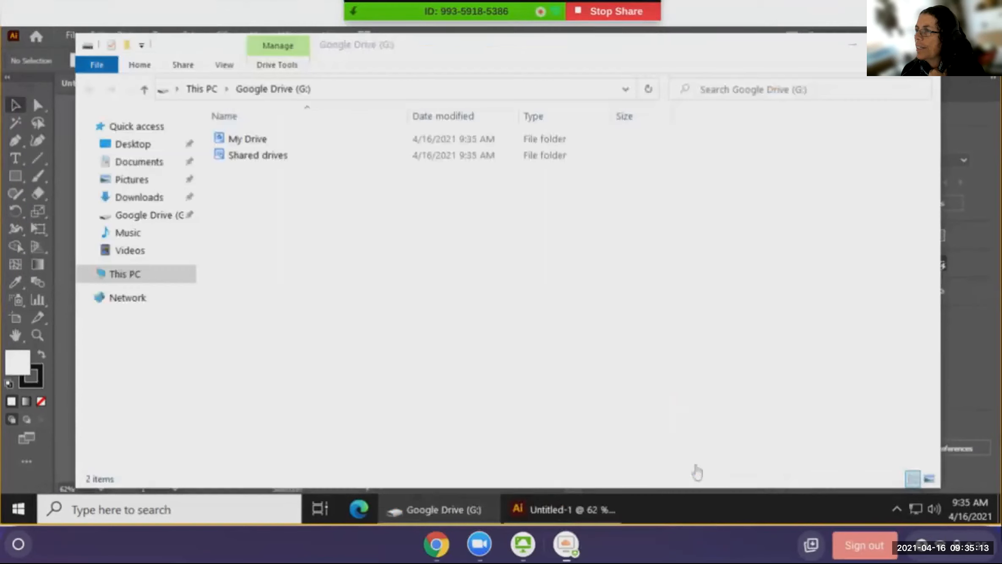
double_click(373, 158)
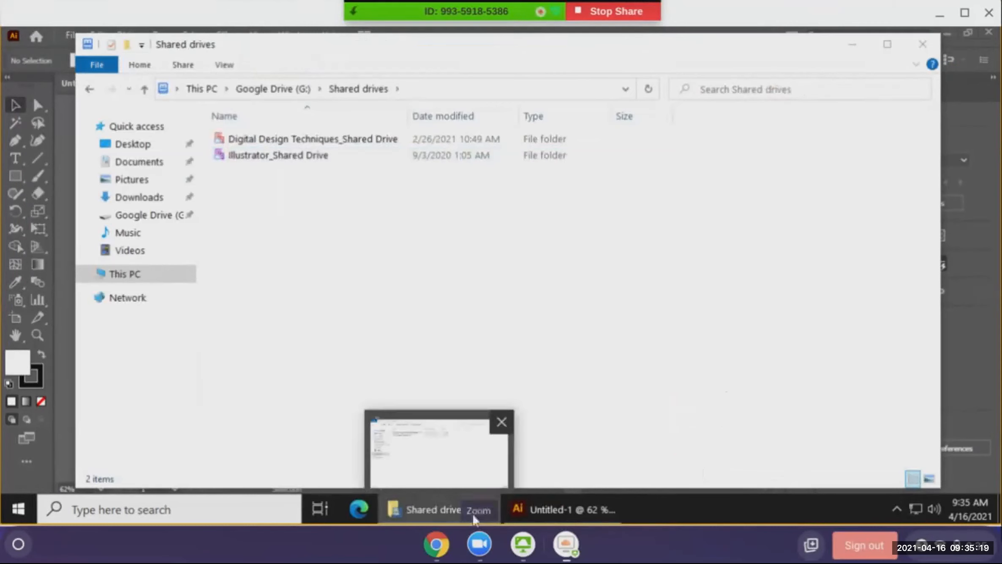
- Preview Half butterfly from Illustrator_Shared Drive > Class Files in Photo Viewer, then close both windows
double_click(283, 155)
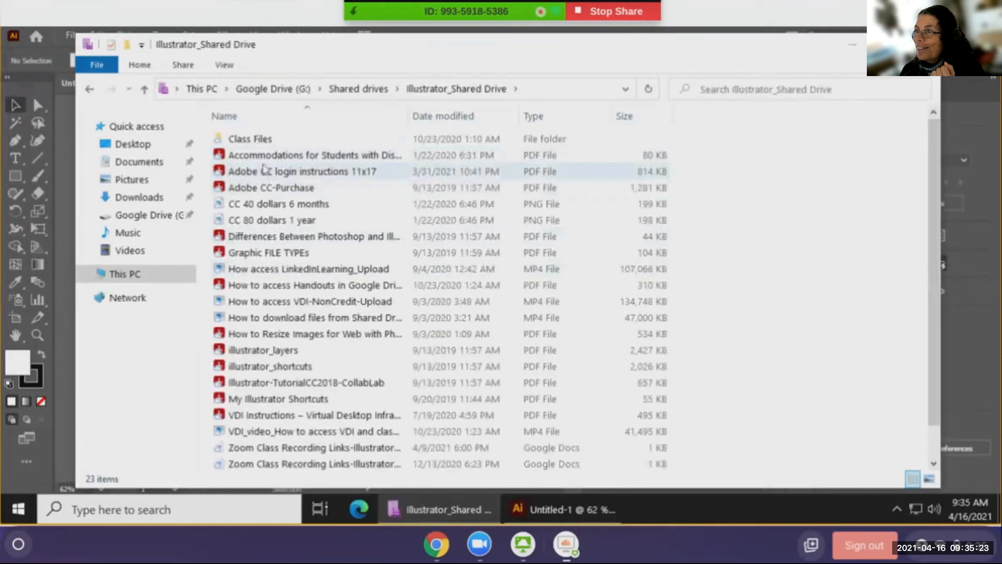
double_click(259, 143)
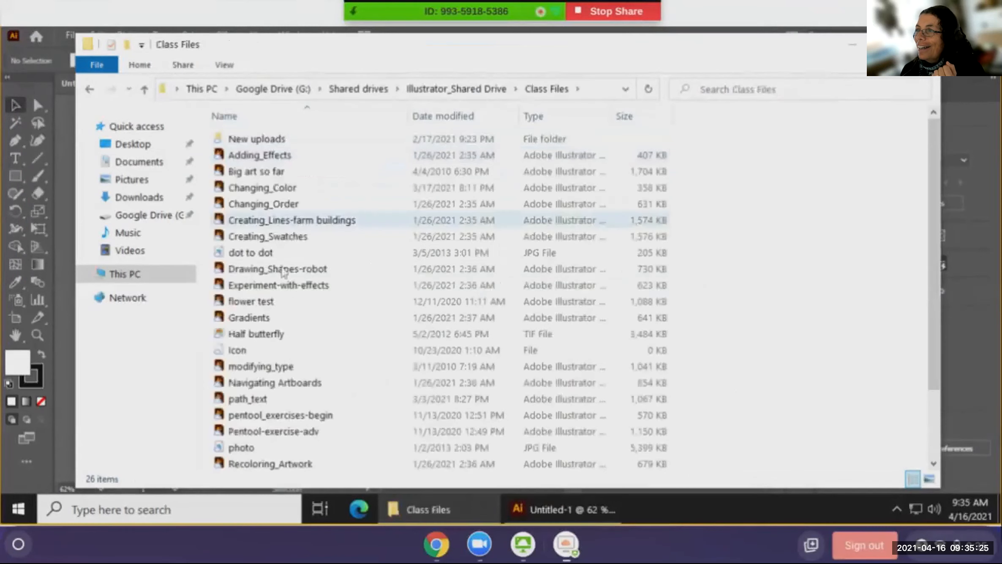
click(262, 336)
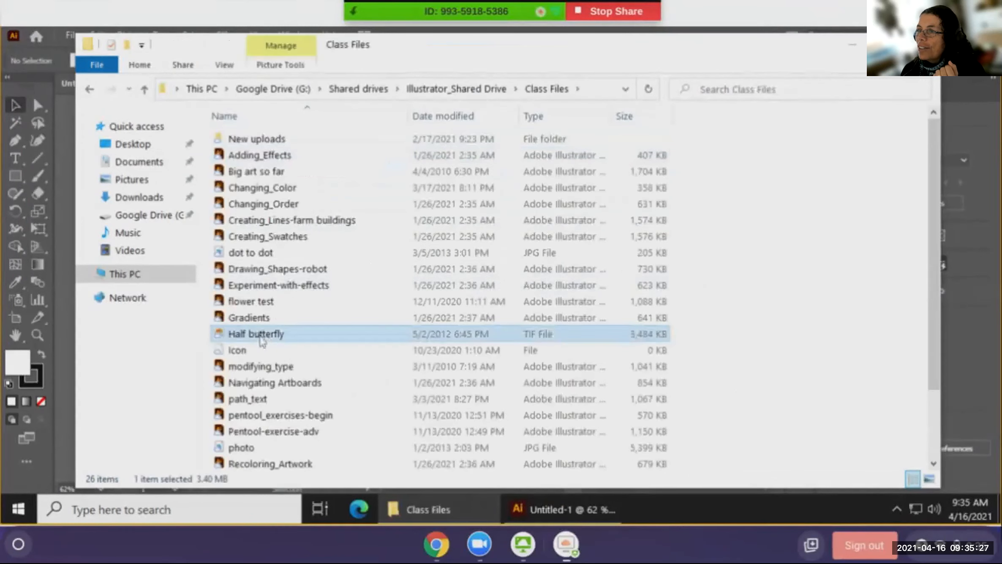
double_click(262, 338)
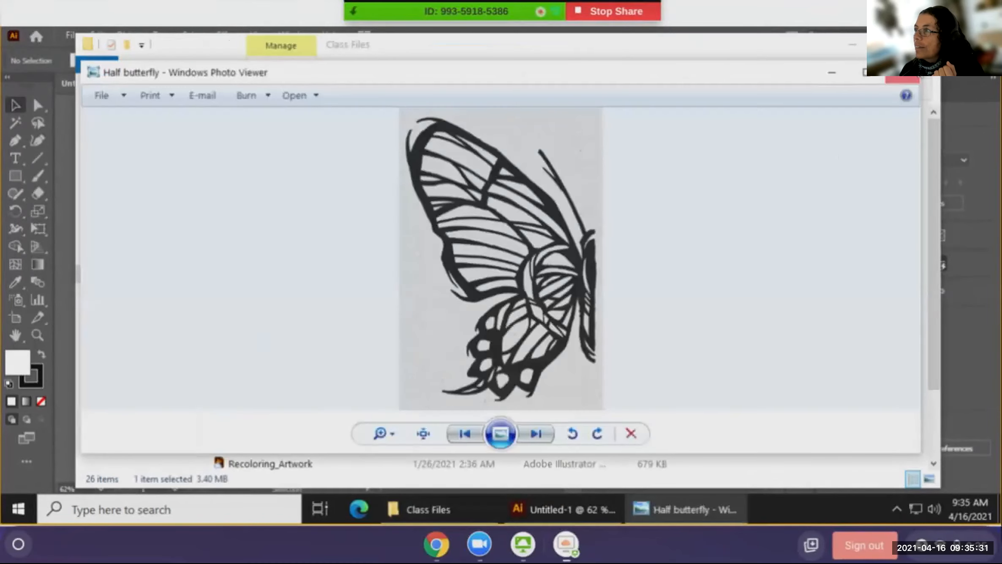
click(871, 44)
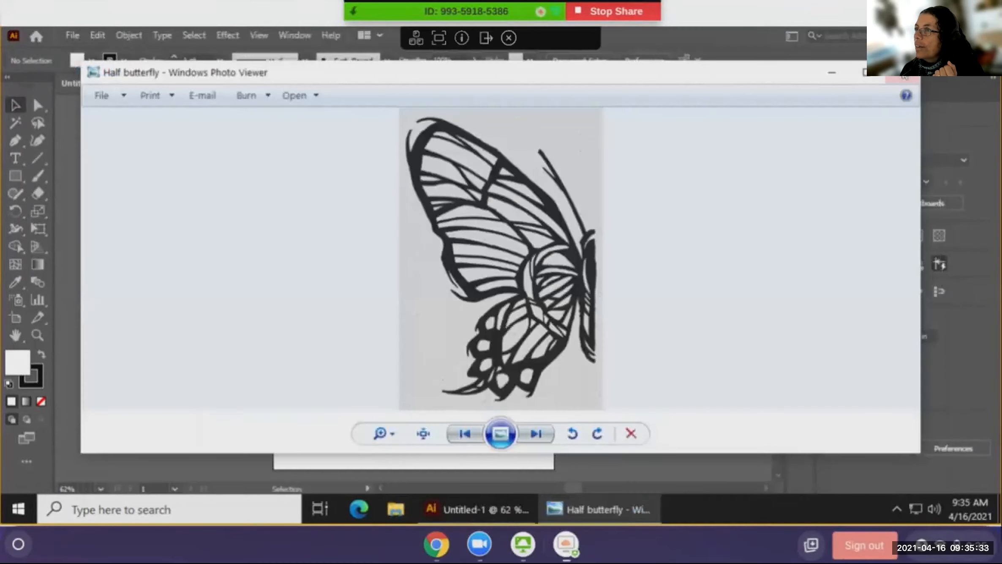
click(905, 78)
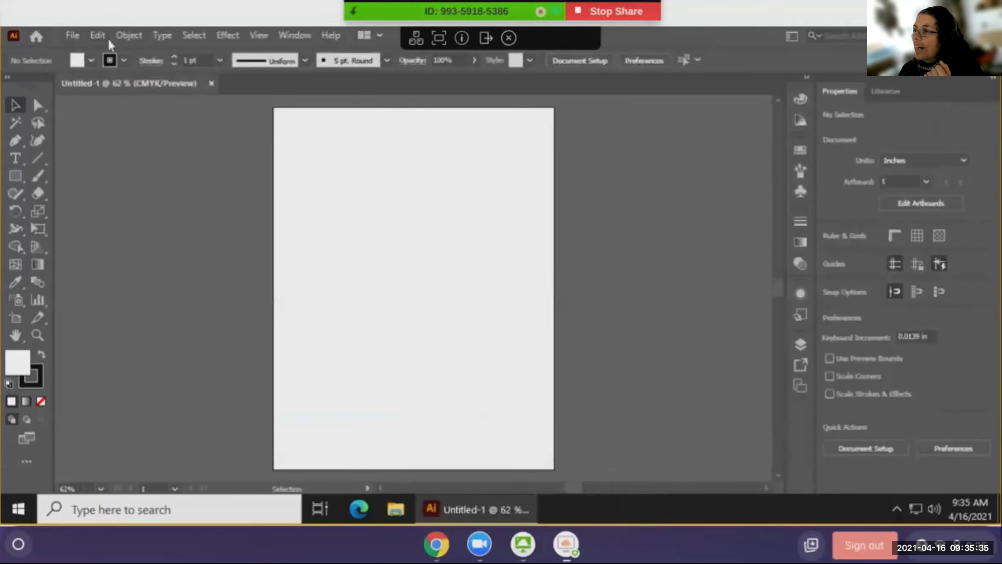
- Start File > Place and browse the Class Files list
click(80, 35)
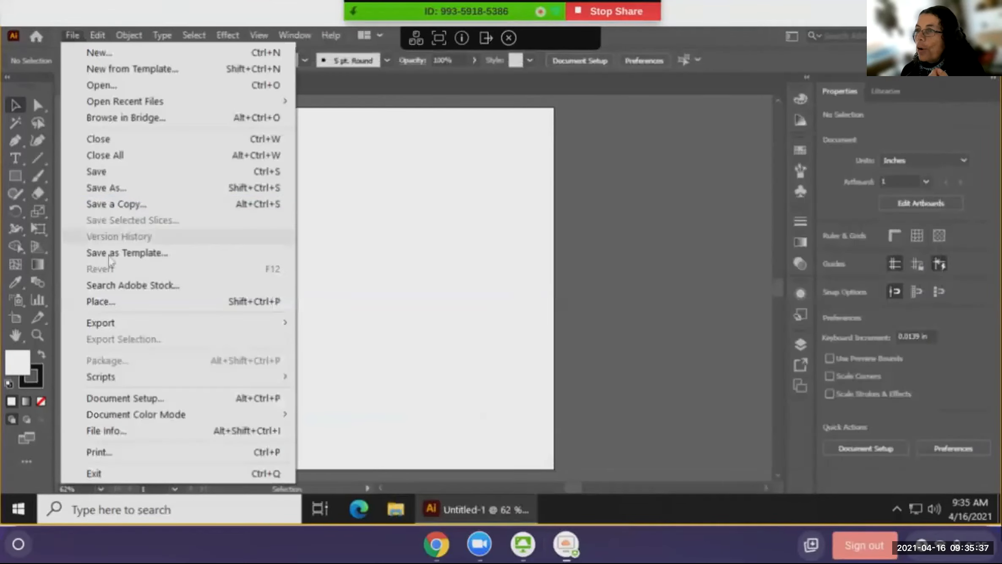
click(111, 302)
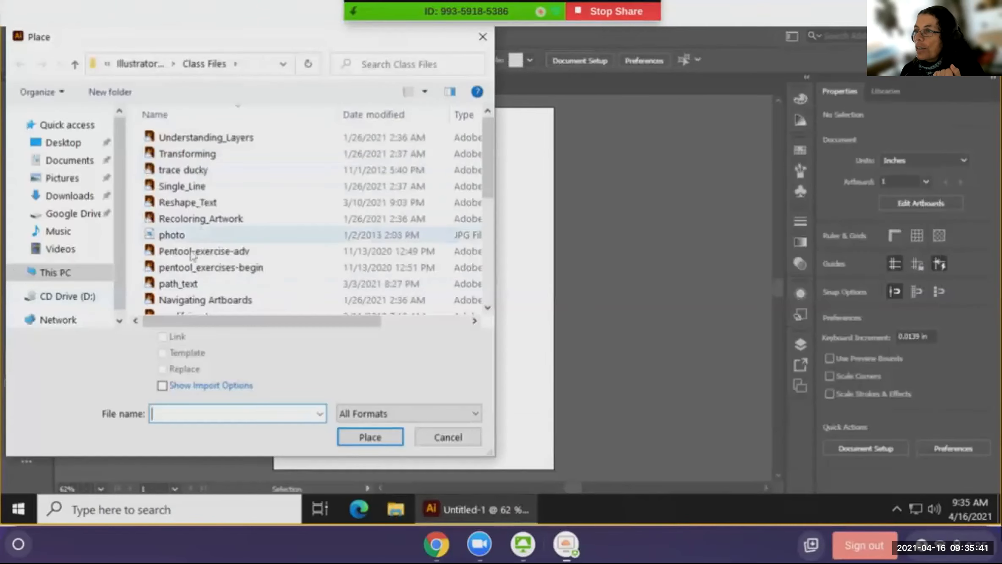
scroll(191, 237, down, 5)
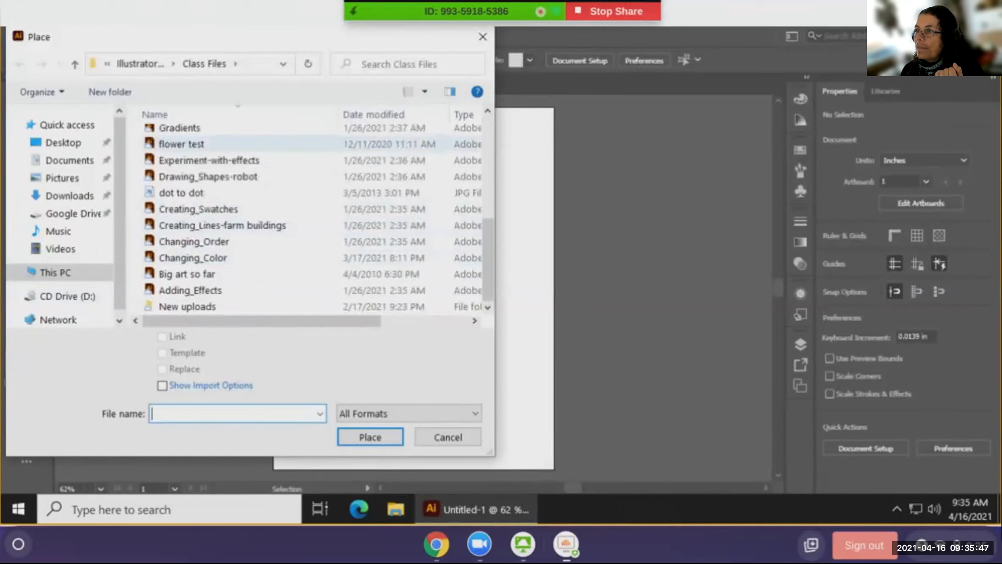
scroll(211, 148, up, 5)
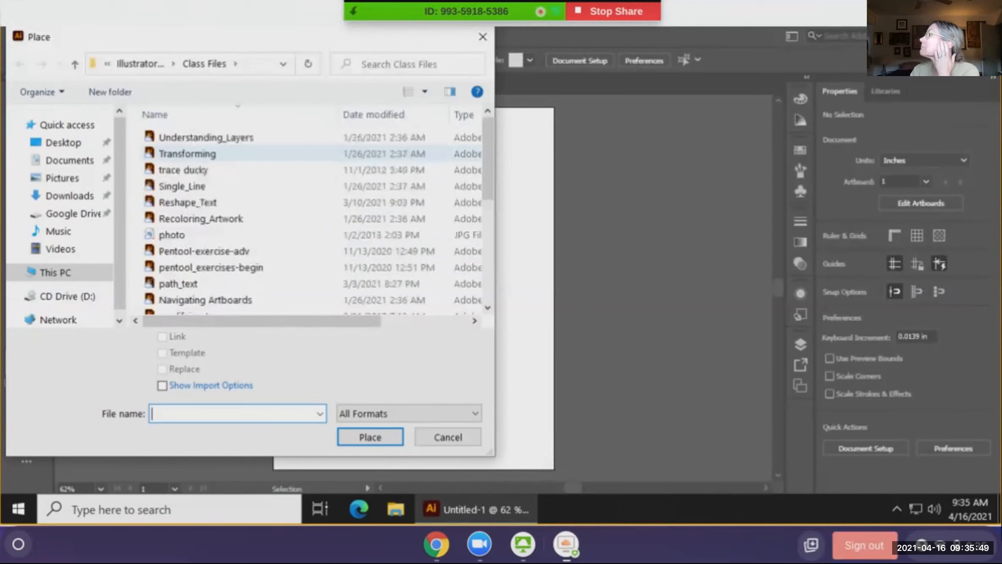
- Select Half butterfly with Link checked and click it onto the artboard
click(183, 169)
key(Up)
key(Up)
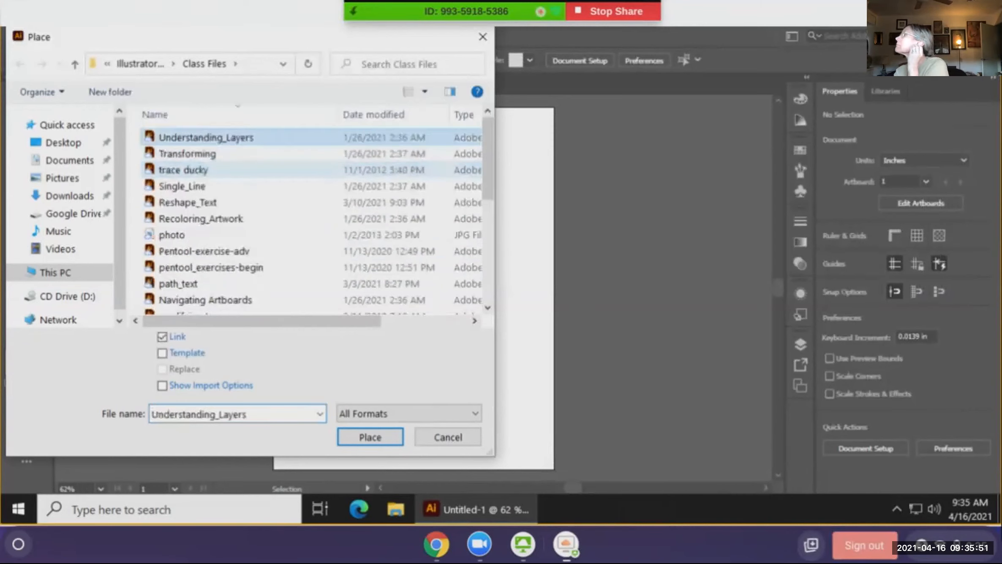
key(Down)
key(Down)
key(Down)
key(Down)
key(Down)
key(Down)
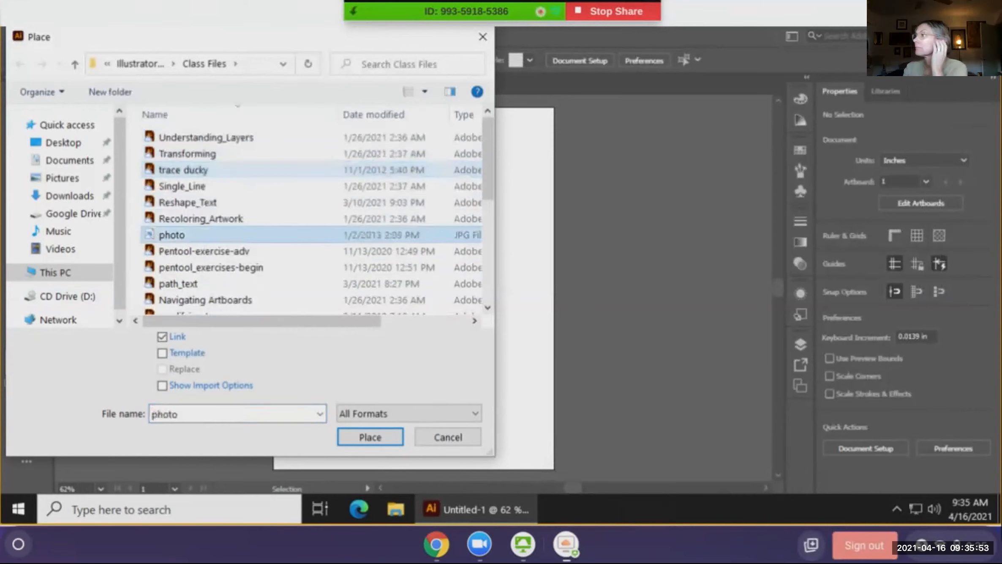
key(Down)
key(Down)
key(Down)
key(Down)
key(Down)
key(Down)
key(Down)
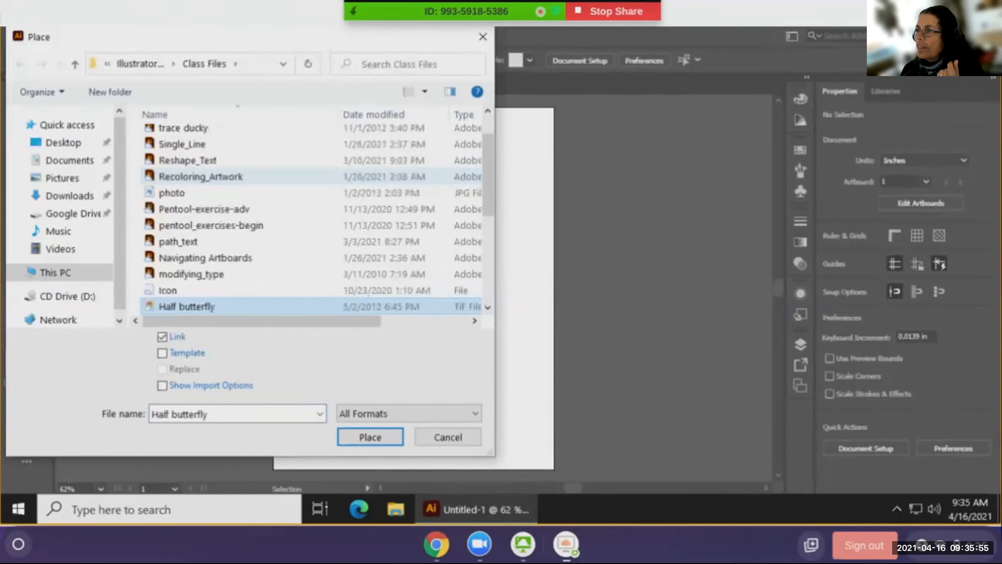
drag(190, 307, 198, 313)
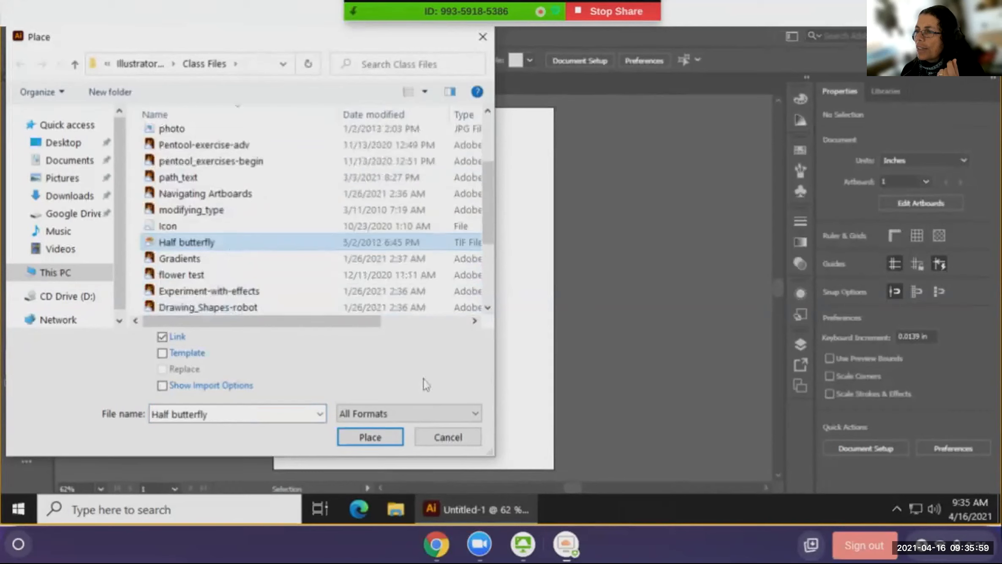
click(380, 439)
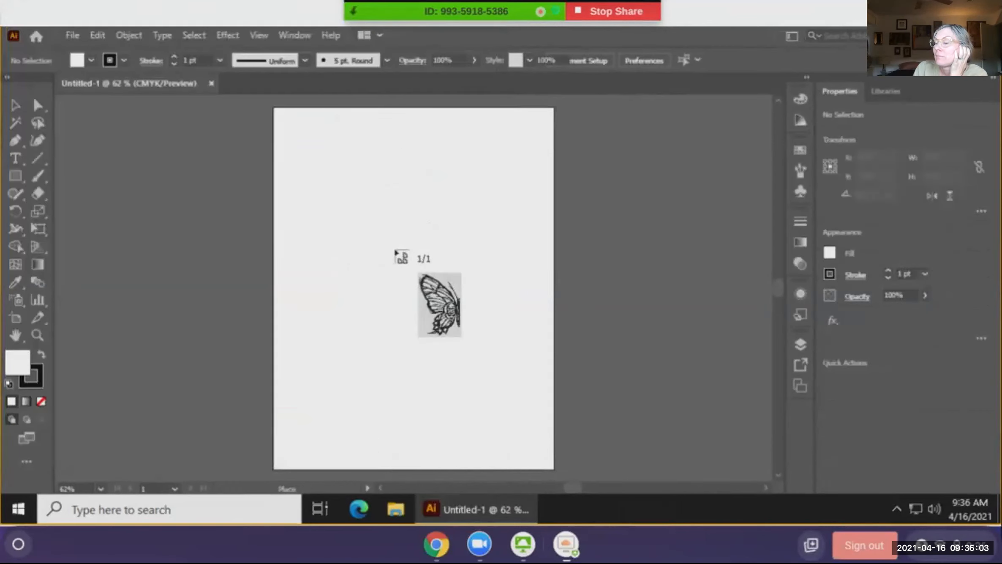
click(395, 251)
- Drag the placed butterfly toward the artboard's upper left
drag(449, 300, 334, 162)
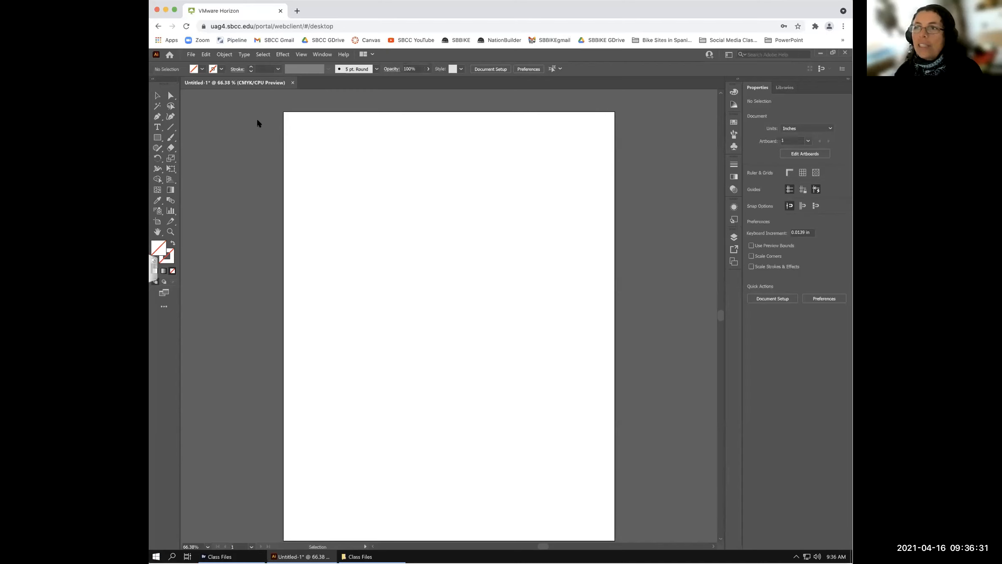
- Place Half butterfly.tif from Google Drive > Shared drives > Illustrator_Shared Drive > Class Files onto the artboard
click(191, 55)
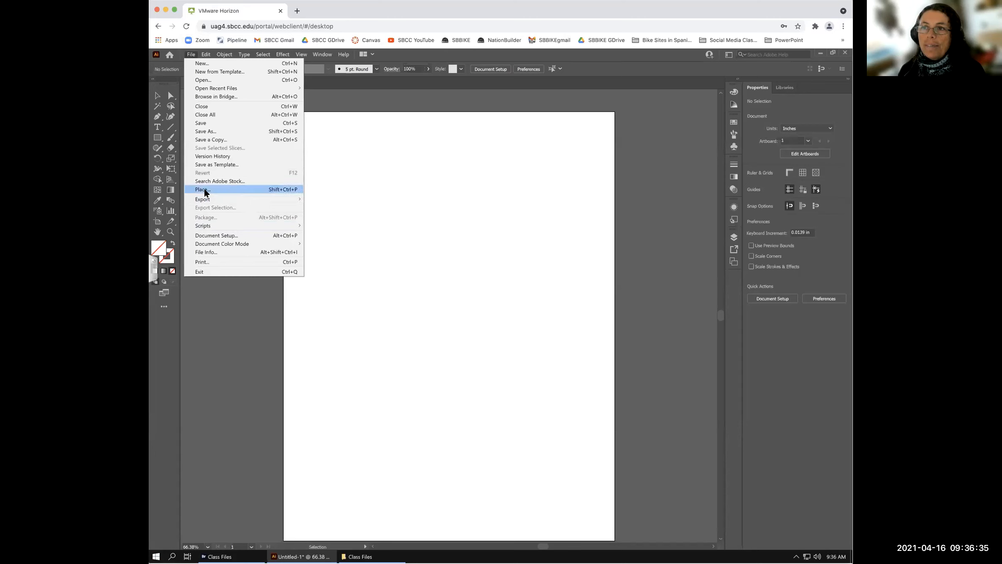
click(202, 189)
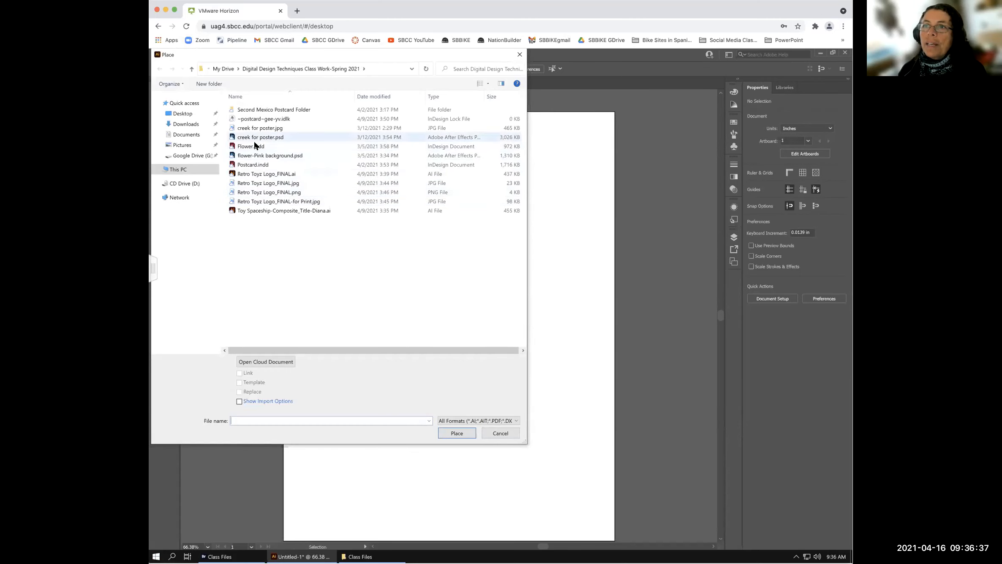
click(193, 155)
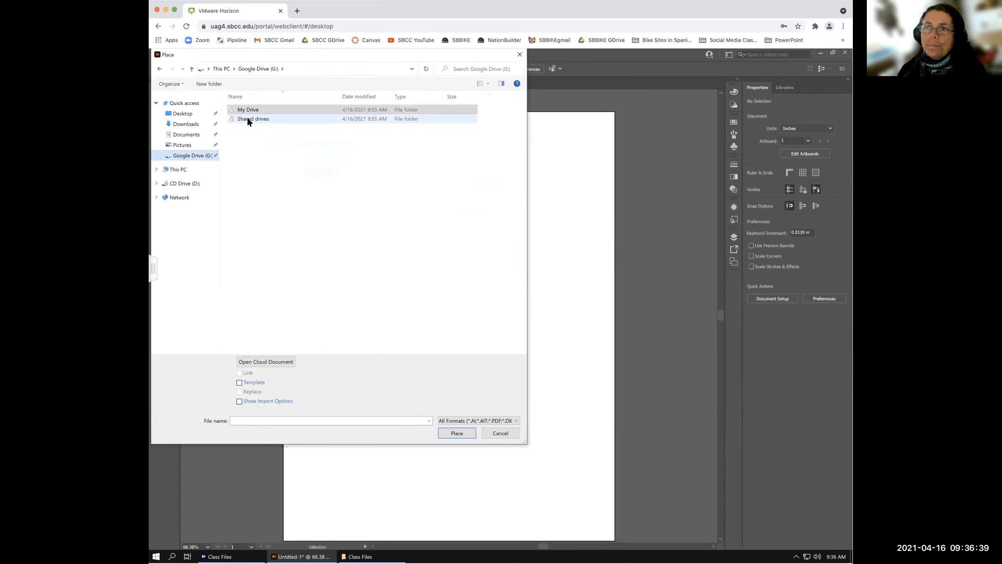
double_click(248, 118)
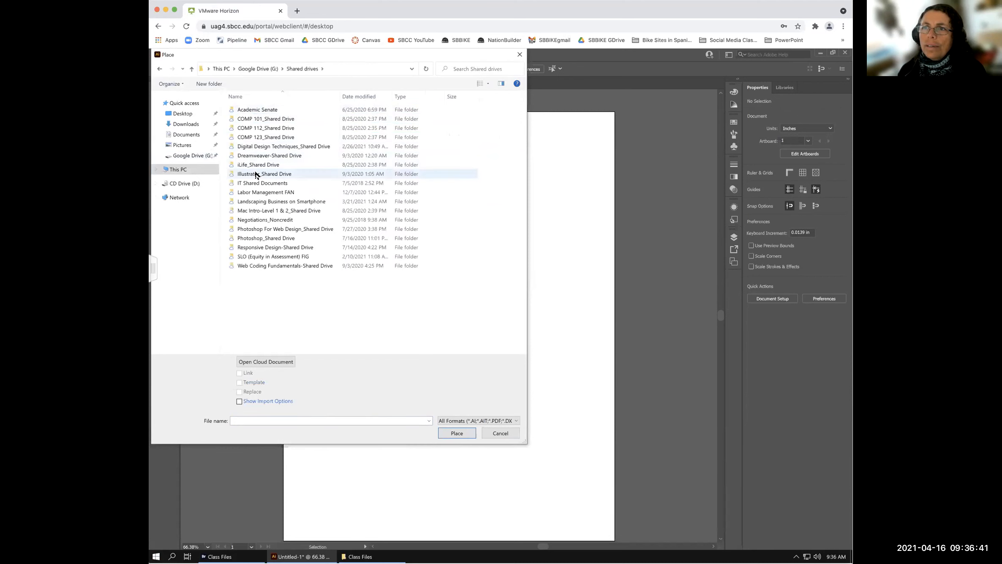
double_click(256, 175)
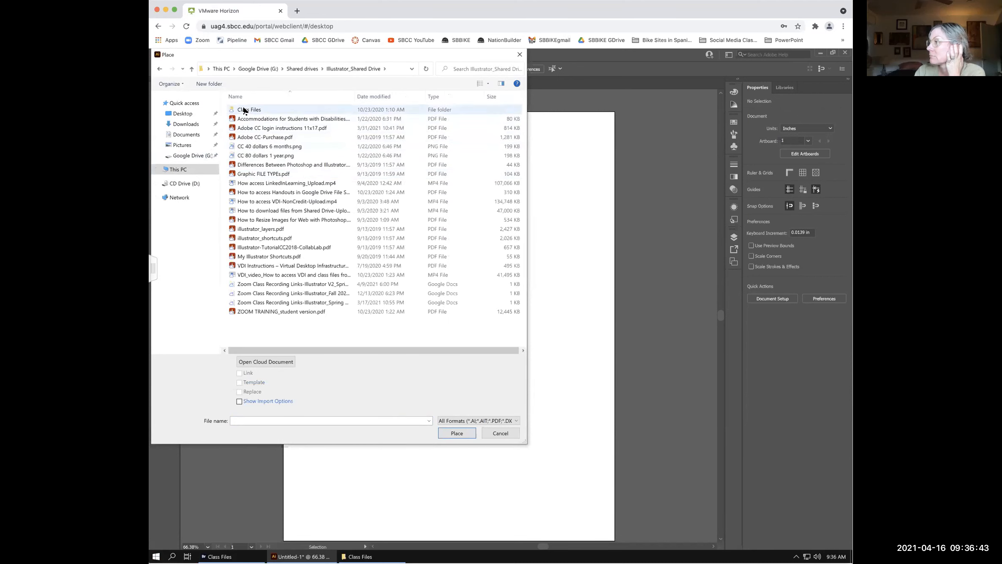
double_click(244, 110)
click(256, 217)
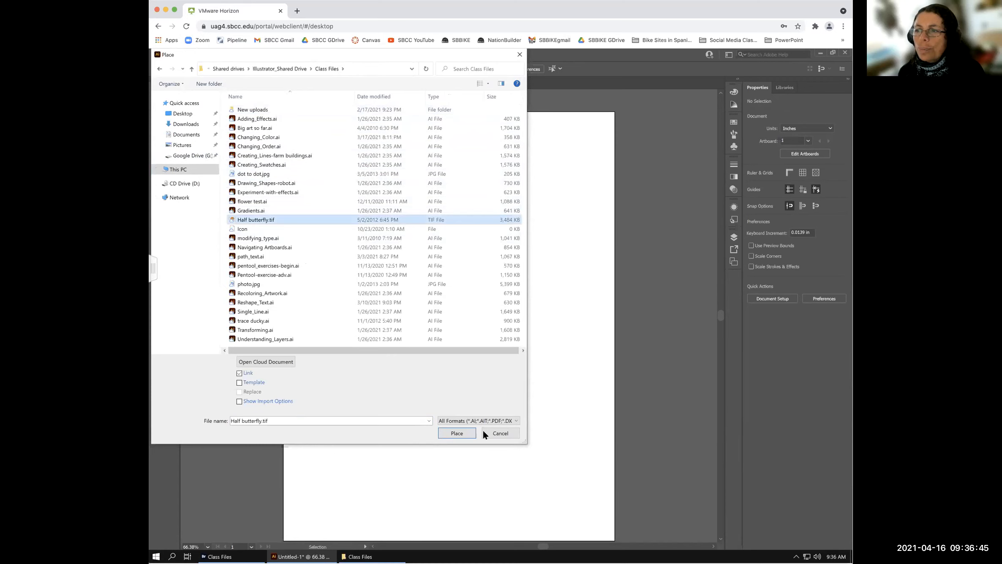
click(457, 433)
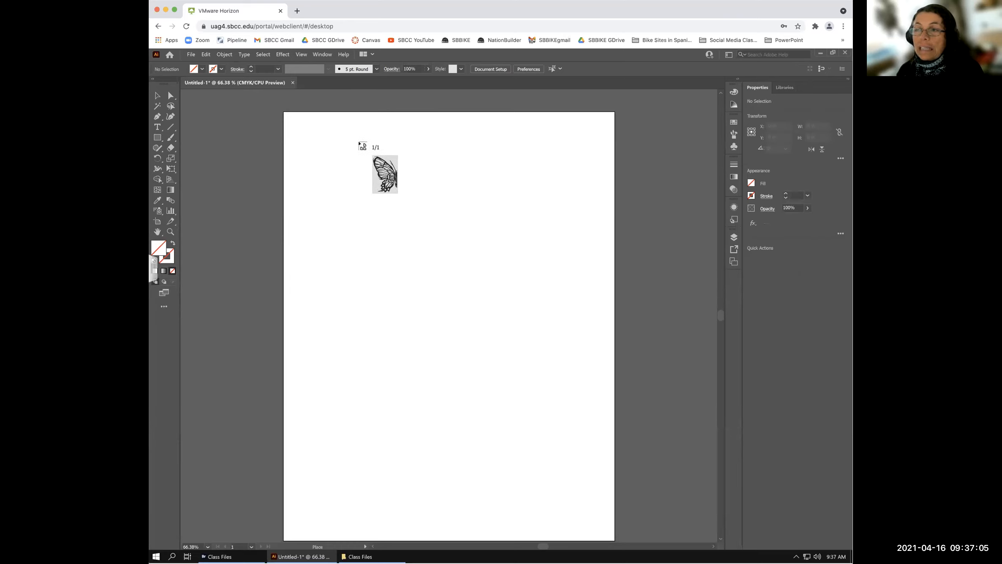
click(359, 142)
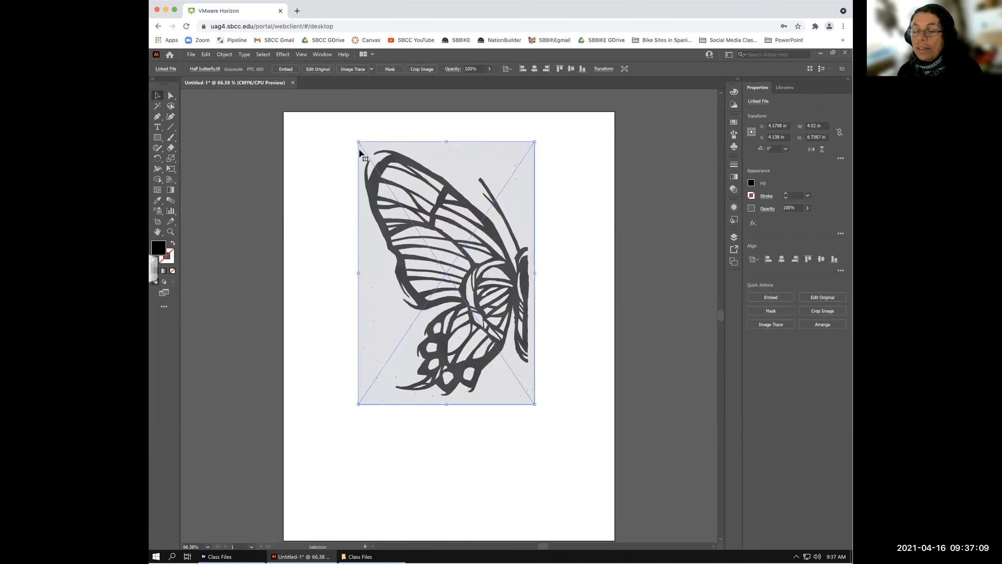
- Remove the butterfly, re-place Half butterfly.tif small (about 0.9018 × 1.3441 in) at the upper left, then remove it
key(Delete)
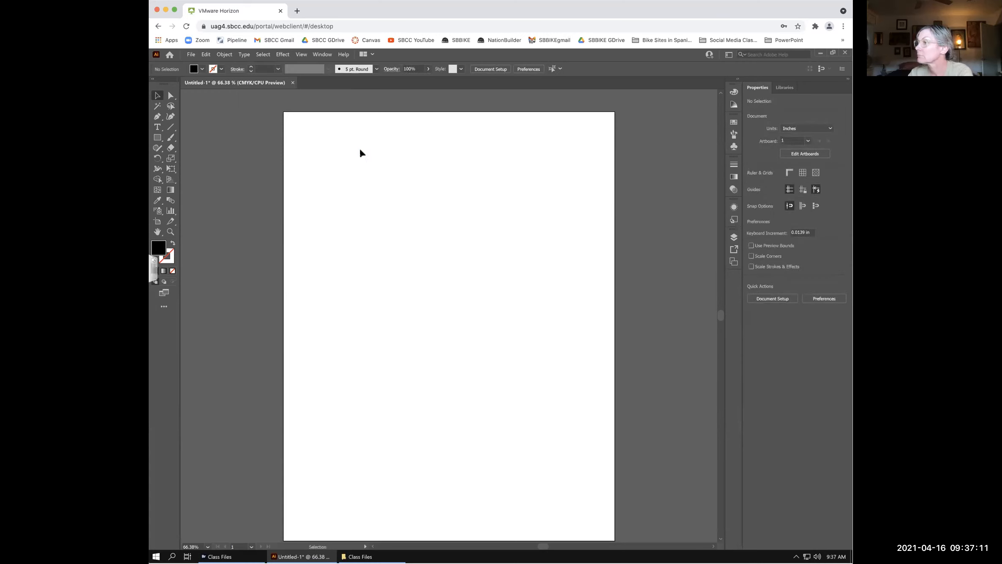
click(191, 55)
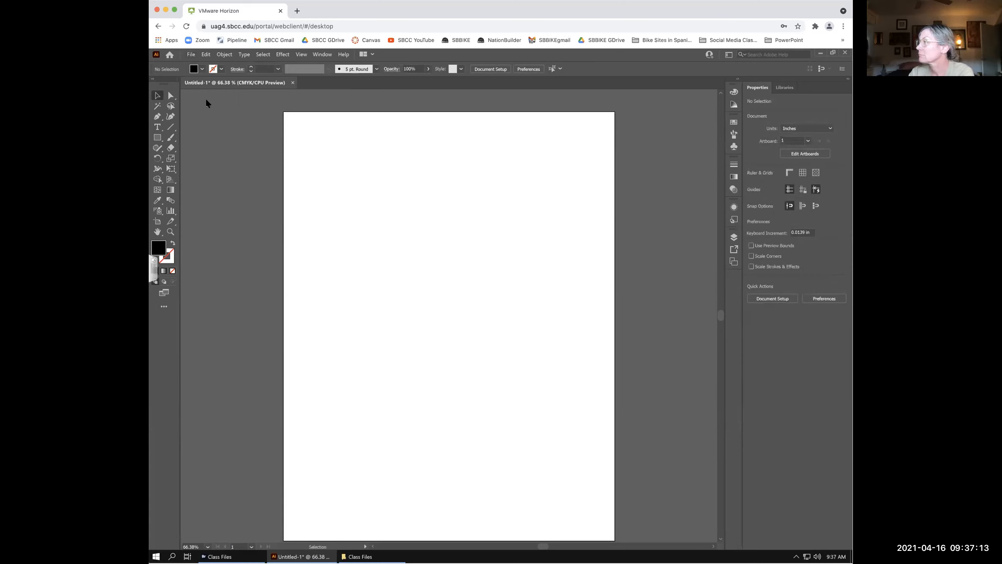
click(202, 189)
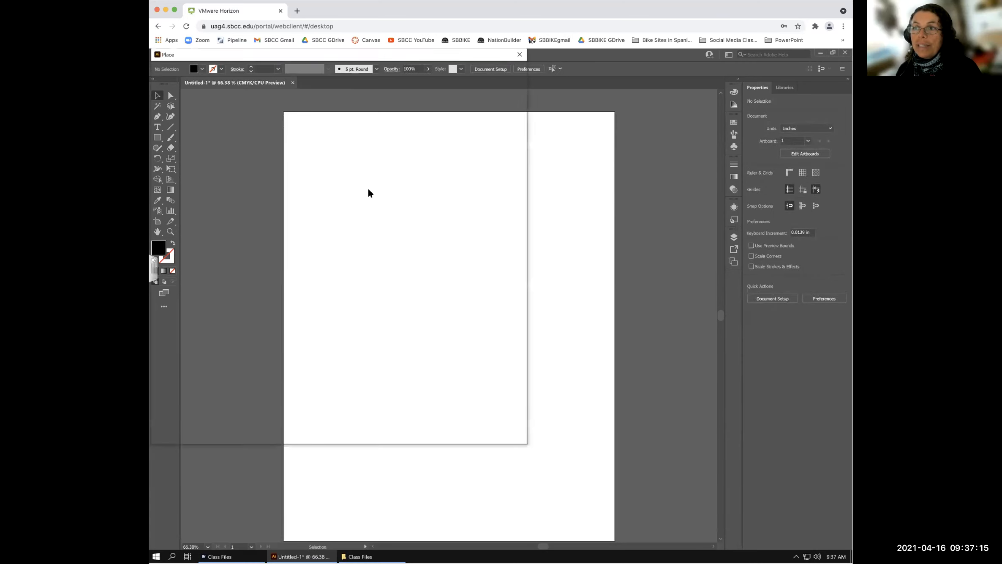
click(266, 220)
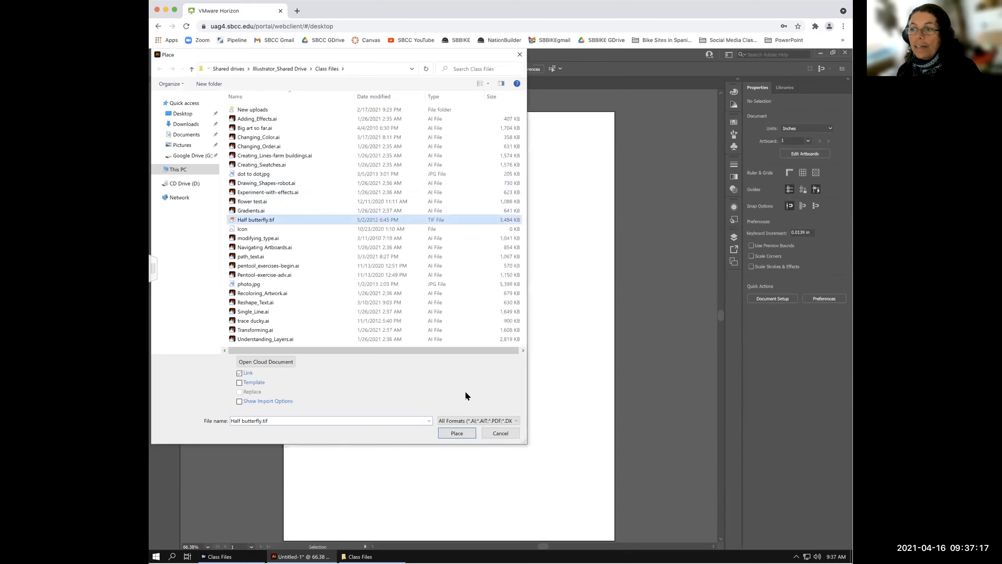
click(457, 433)
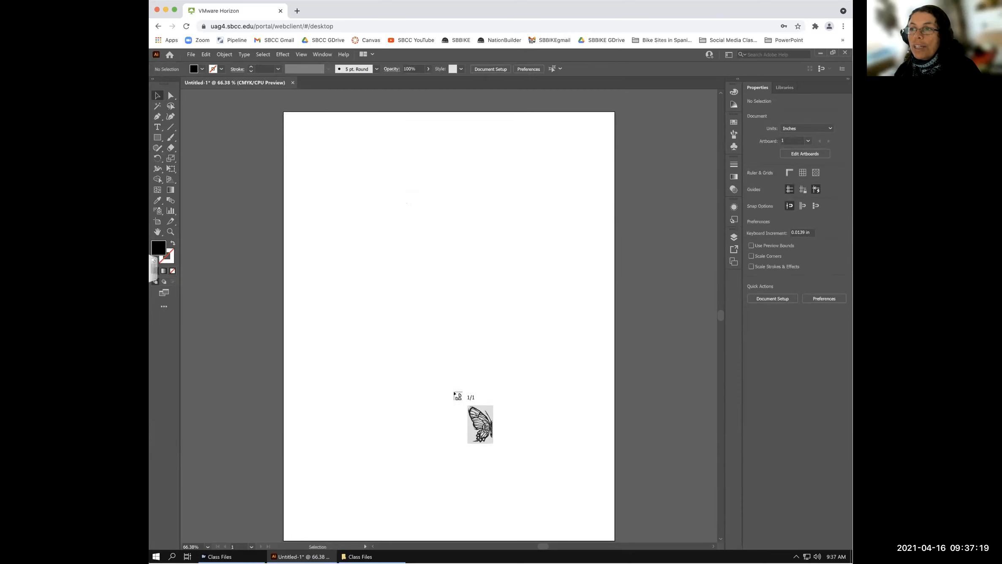
drag(324, 145, 365, 198)
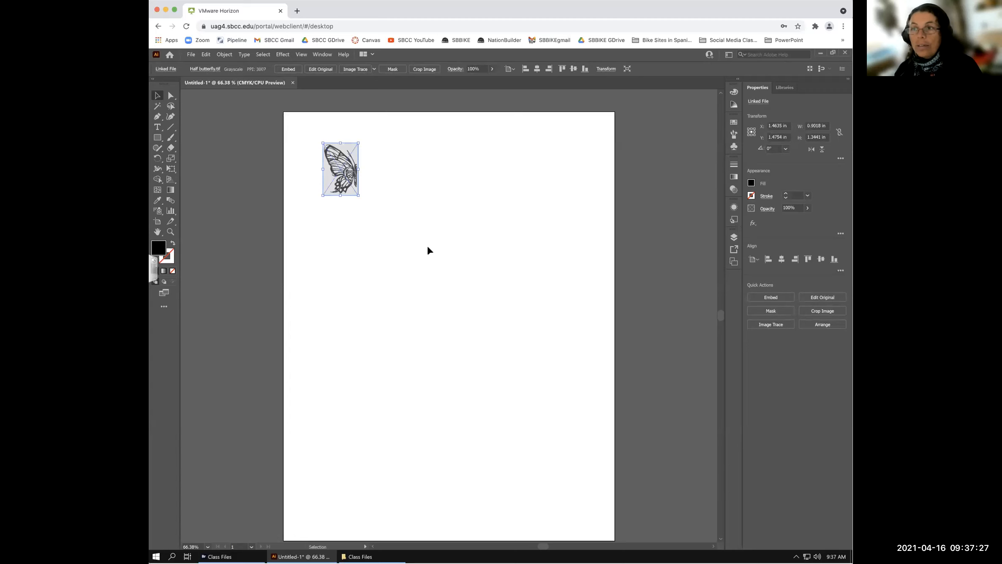
key(Delete)
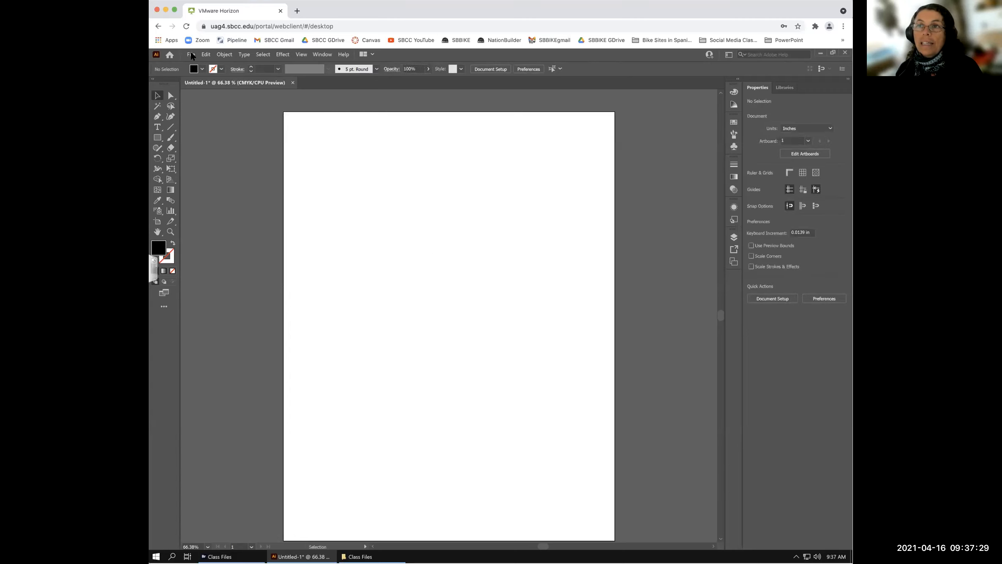
click(191, 54)
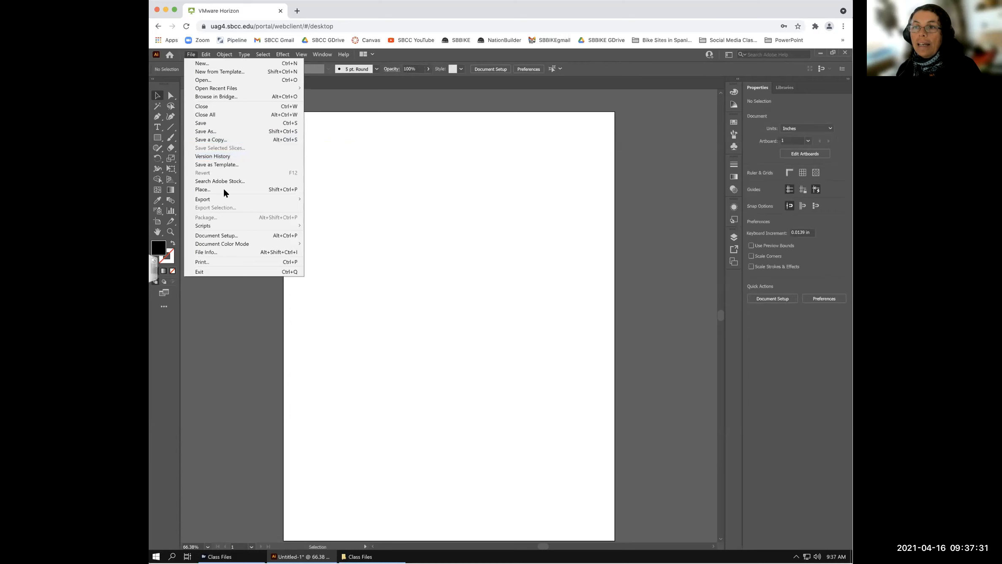
click(203, 190)
click(282, 219)
click(457, 433)
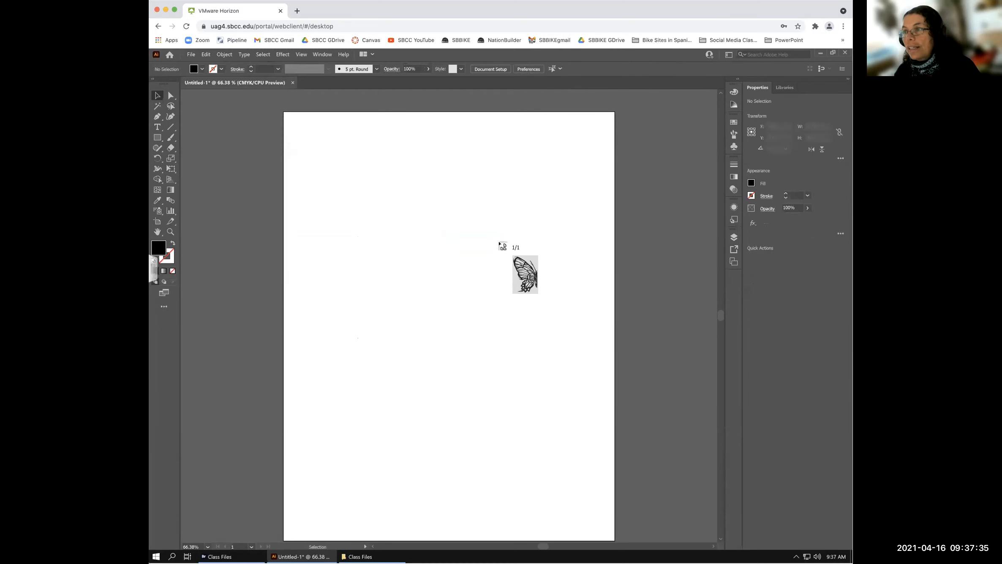
drag(466, 173, 590, 374)
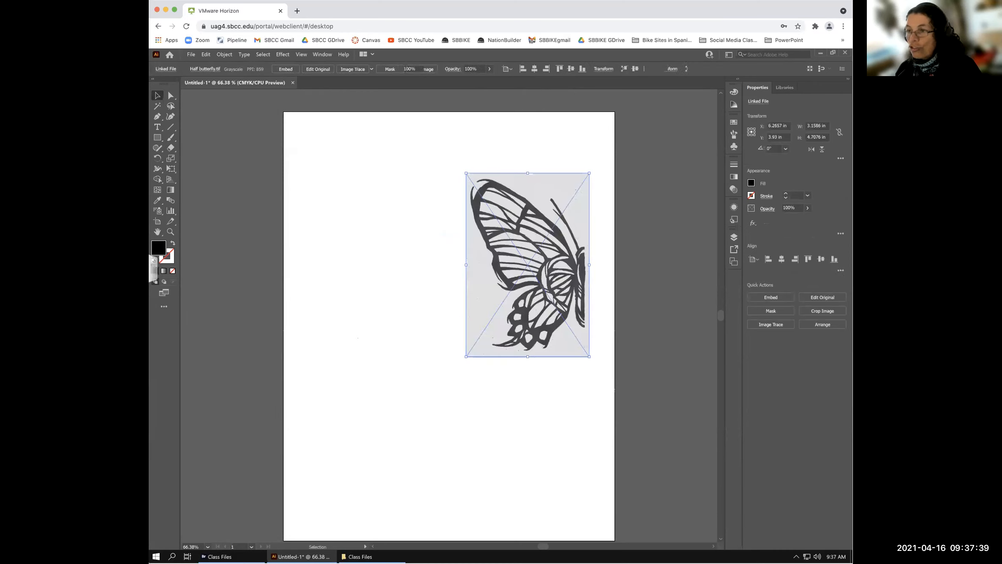
key(Delete)
- Place Half butterfly.tif at full size with a single click on the artboard, then delete it
click(191, 55)
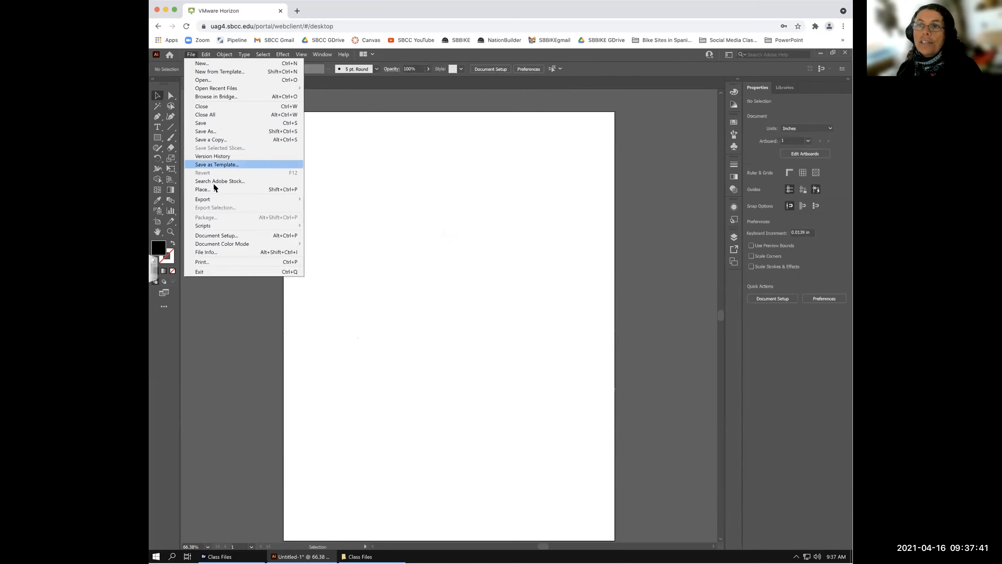
click(212, 188)
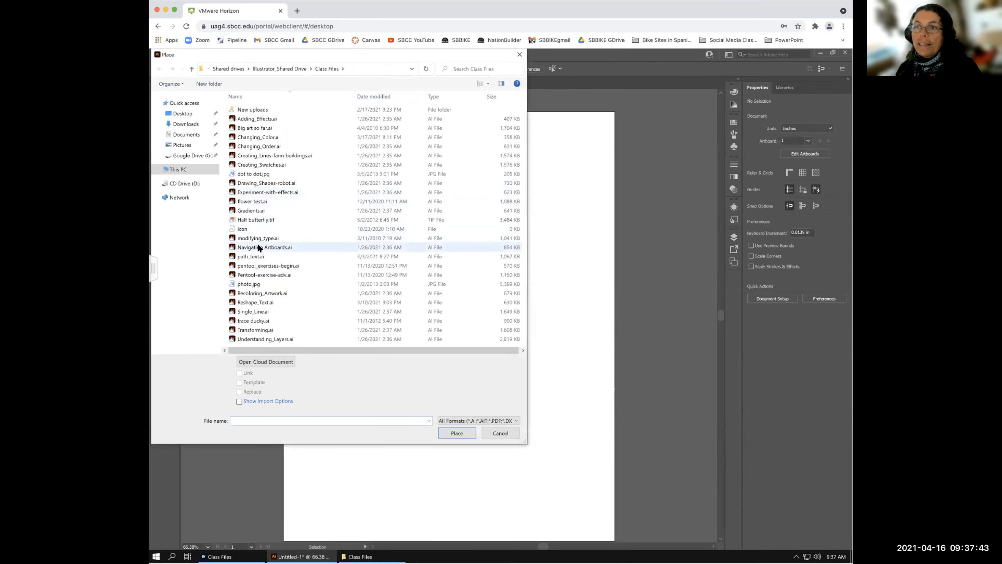
click(261, 220)
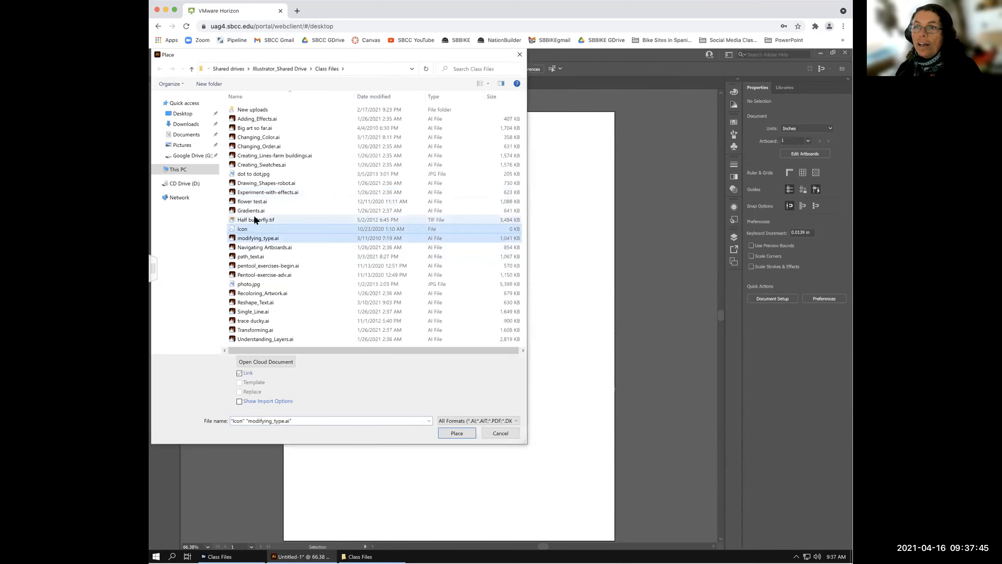
click(459, 432)
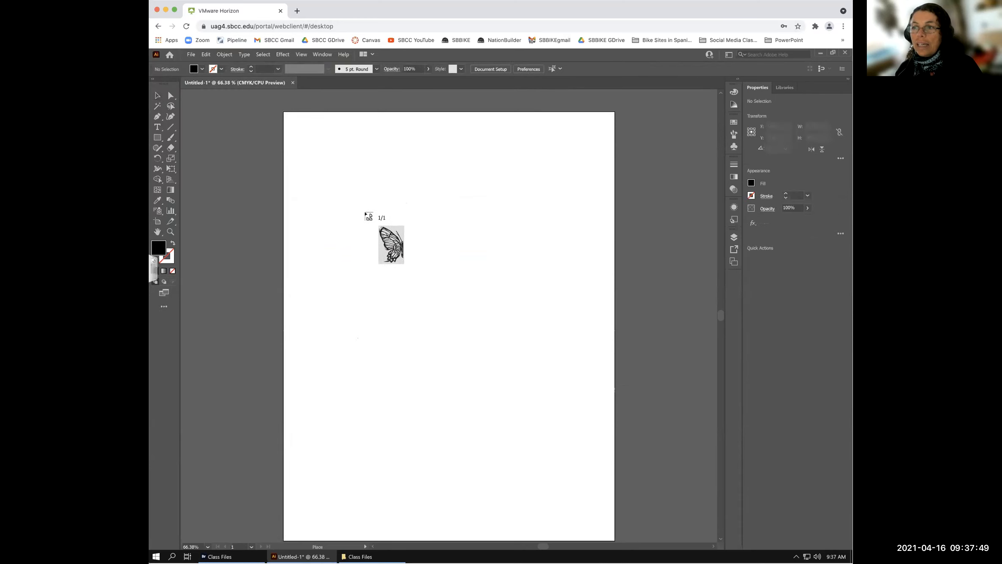
click(365, 212)
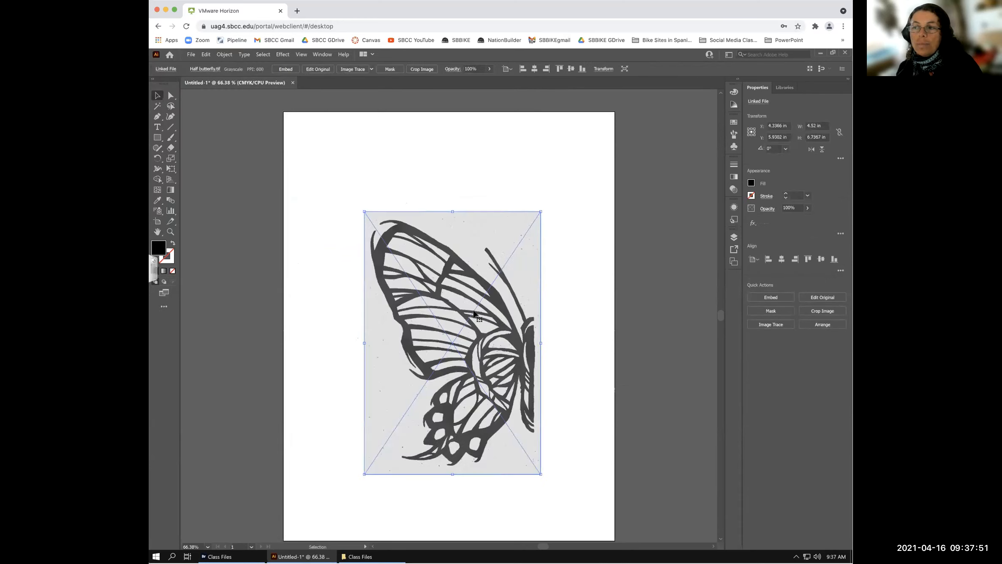
key(Delete)
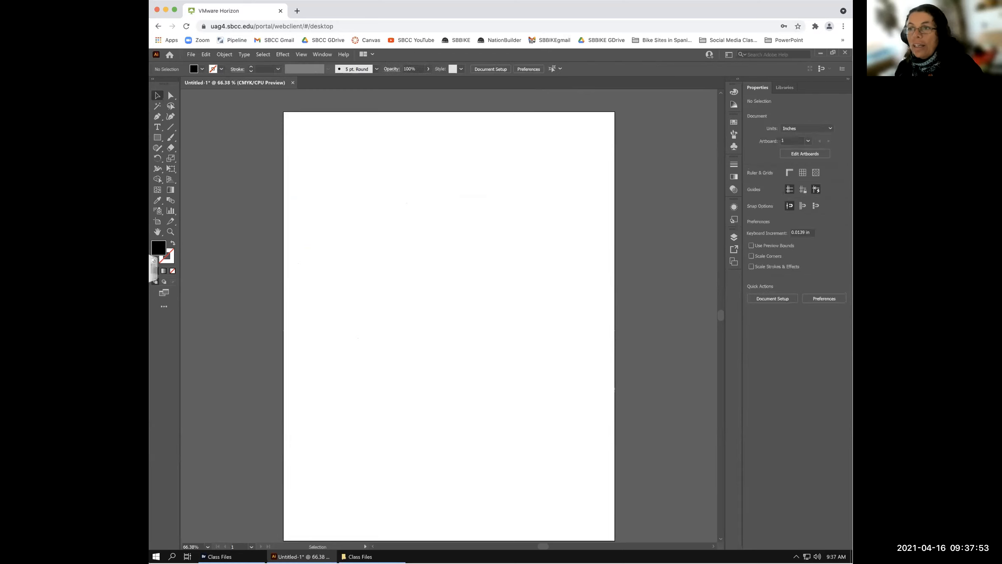
- Place Half butterfly.tif again, dragged from the top-left corner to about 7.3525 × 10.9583 in, then delete it
click(191, 54)
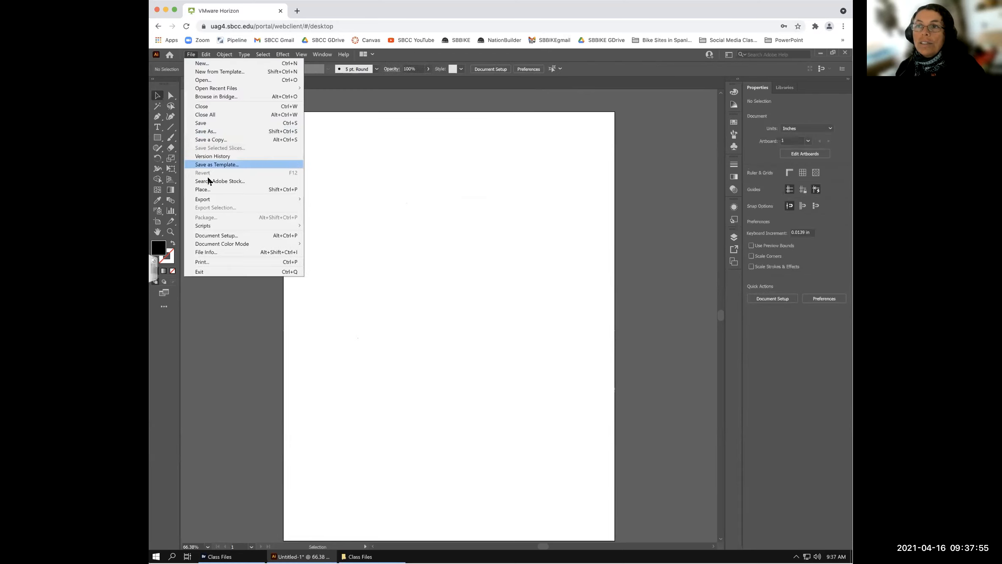
click(209, 186)
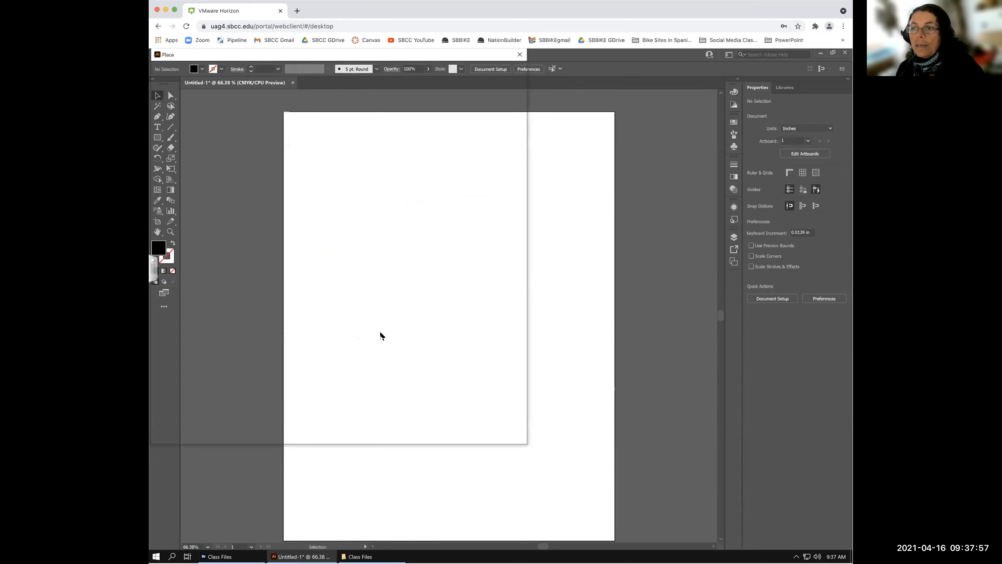
click(296, 219)
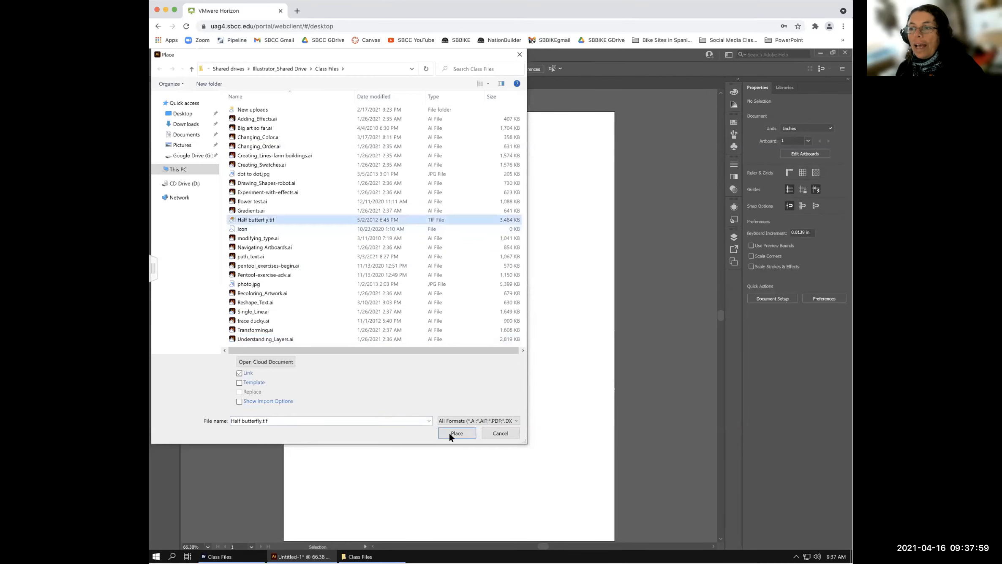
click(456, 433)
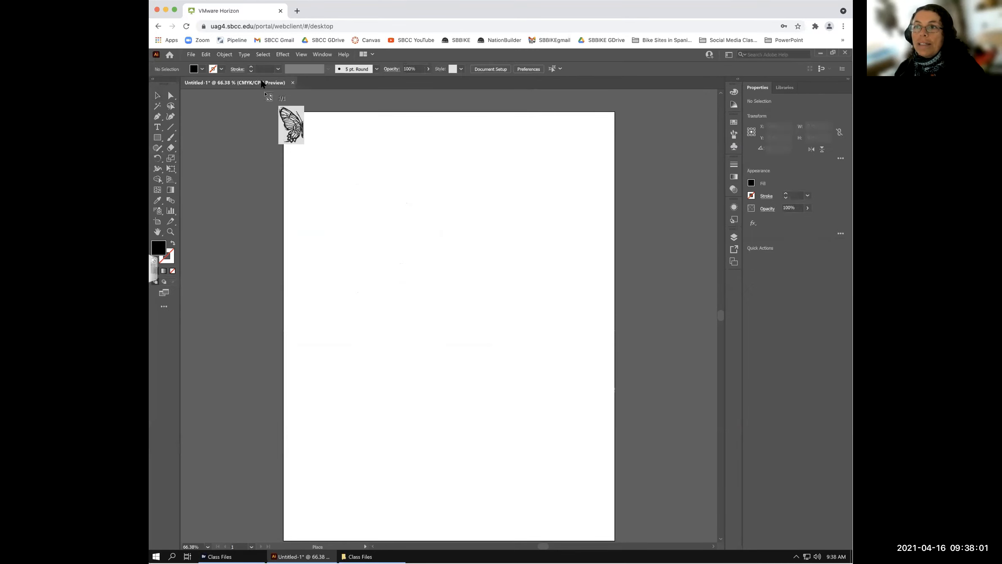
drag(284, 113, 636, 543)
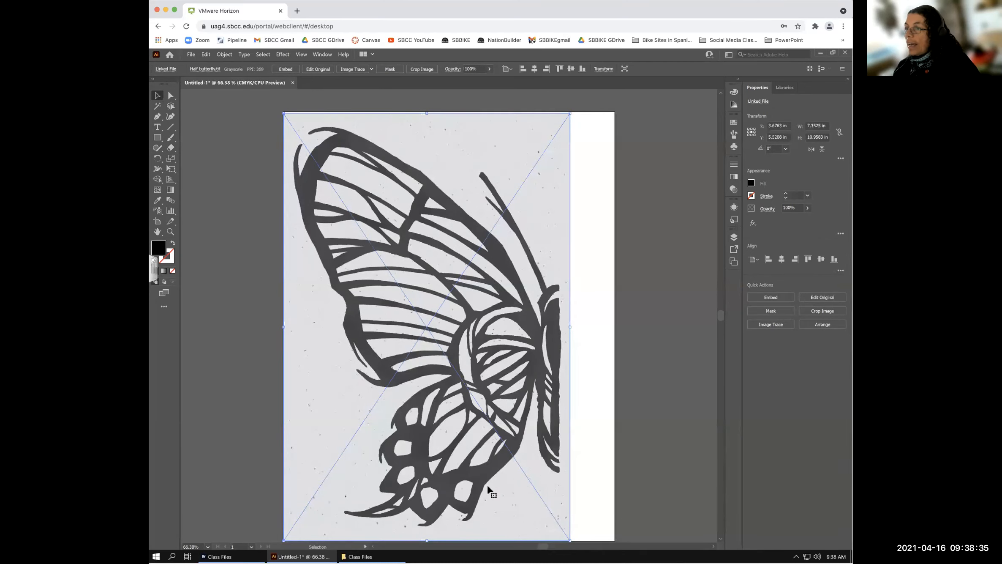
key(Delete)
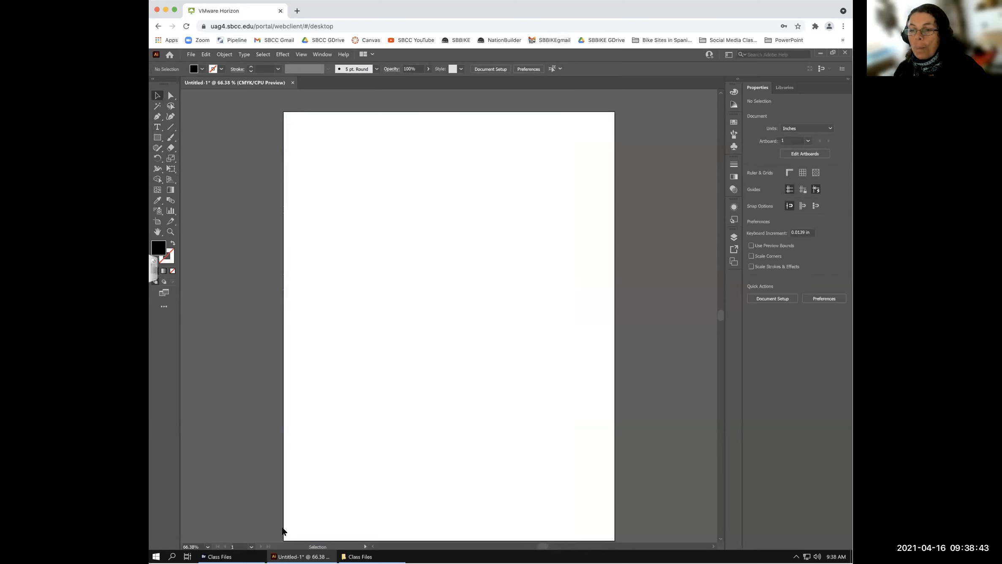
mouse_move(217, 556)
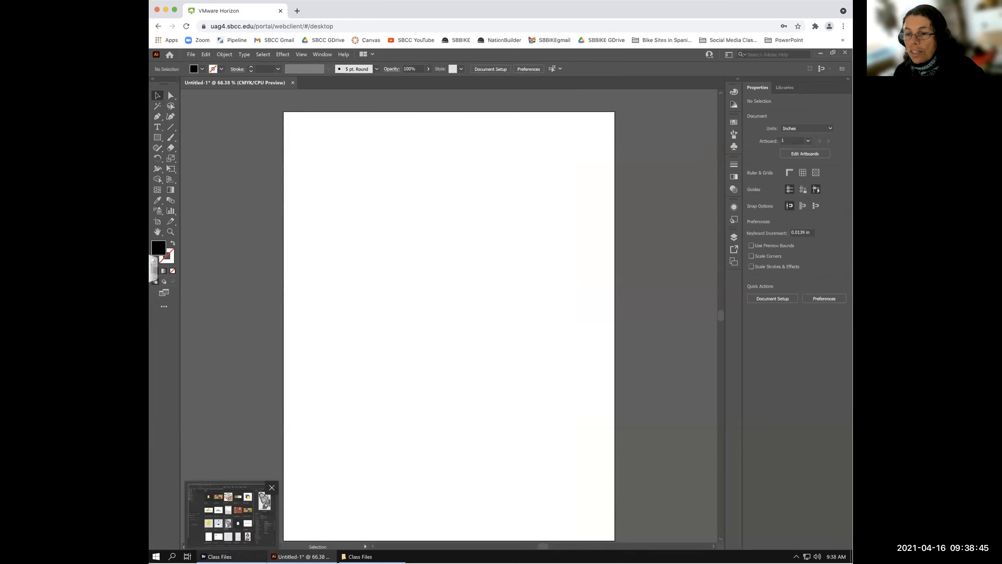
click(217, 556)
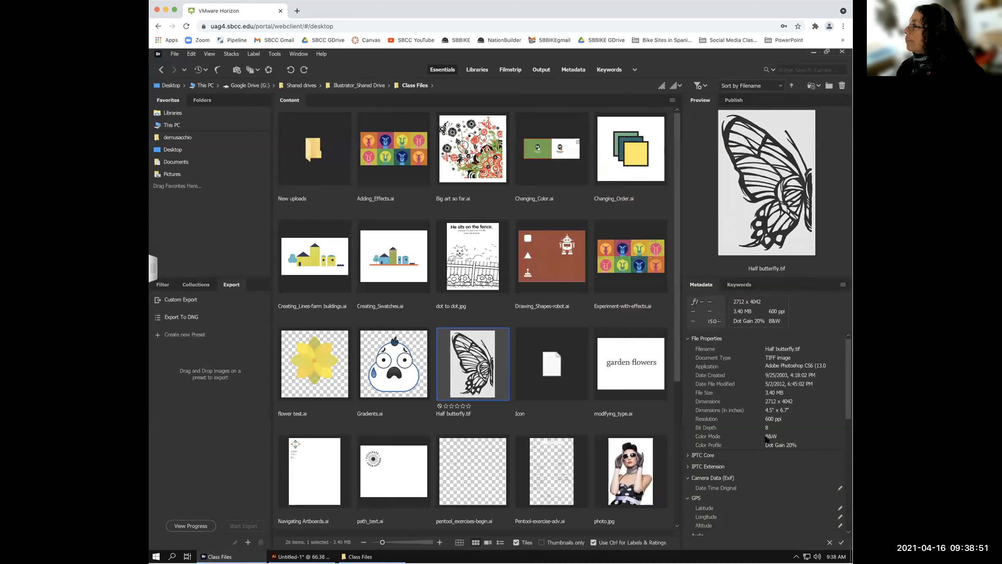
click(504, 319)
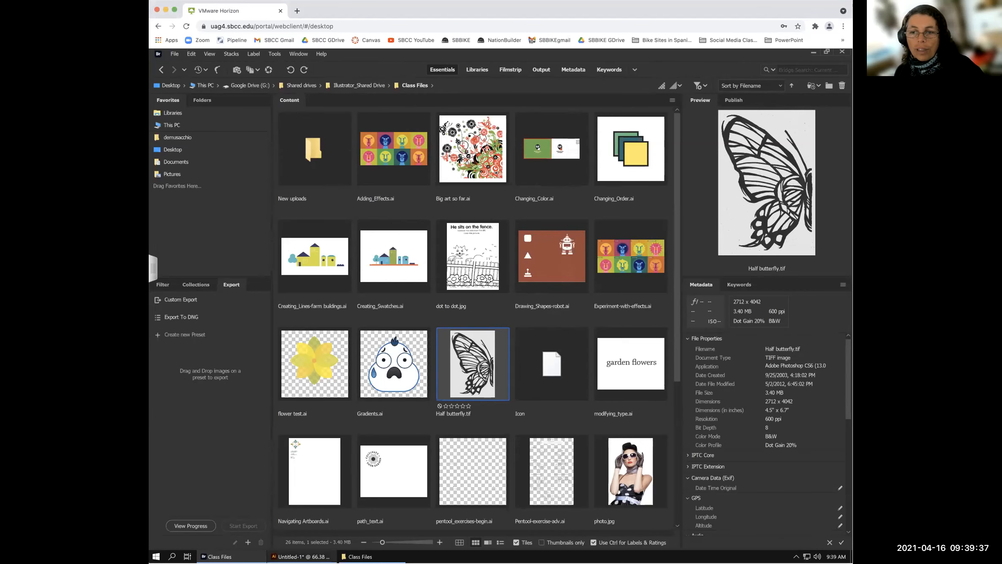
click(300, 556)
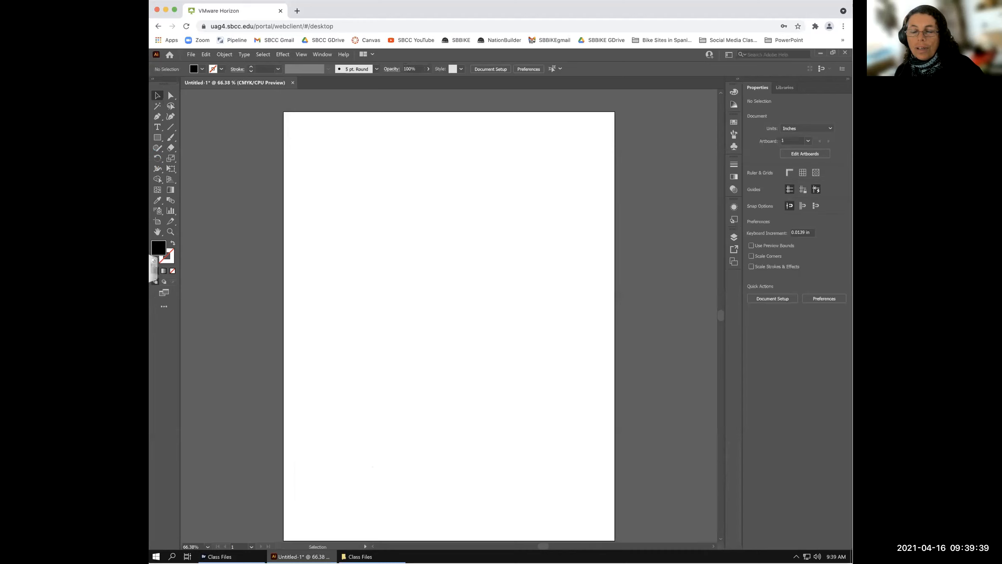
- In the Place dialog, browse Google Drive (G:) > Shared drives > Illustrator_Shared Drive
click(191, 55)
click(202, 189)
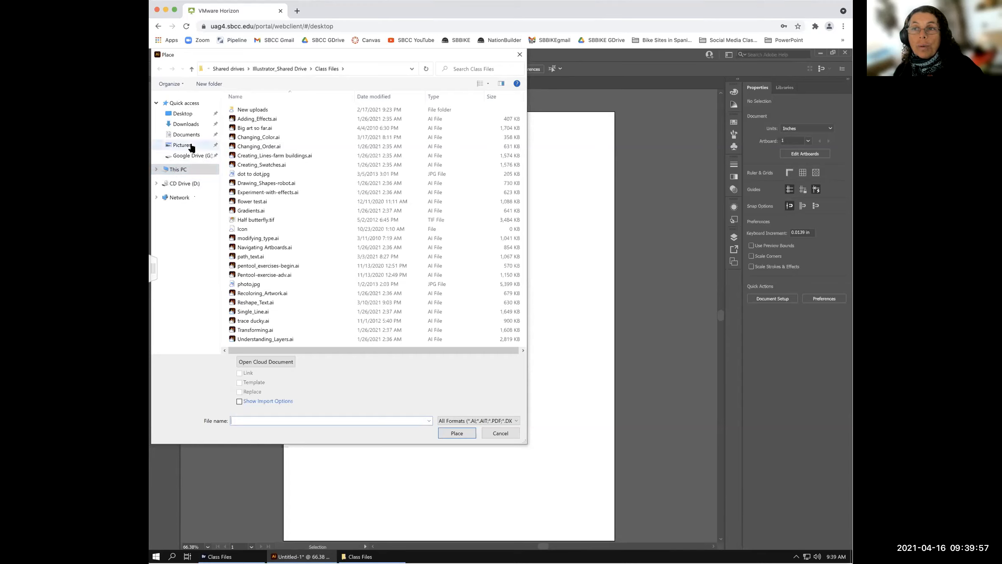
click(186, 156)
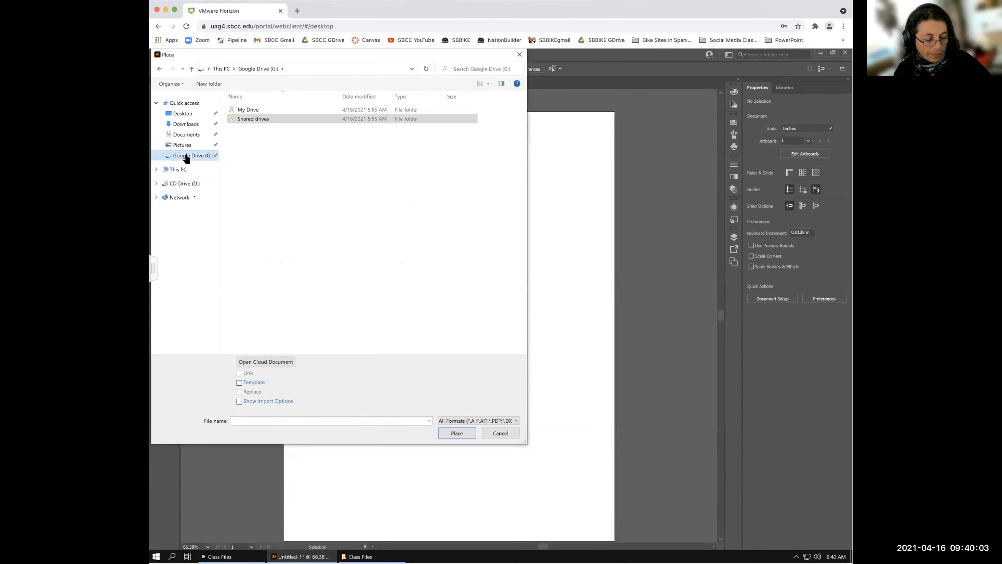
click(250, 120)
double_click(249, 118)
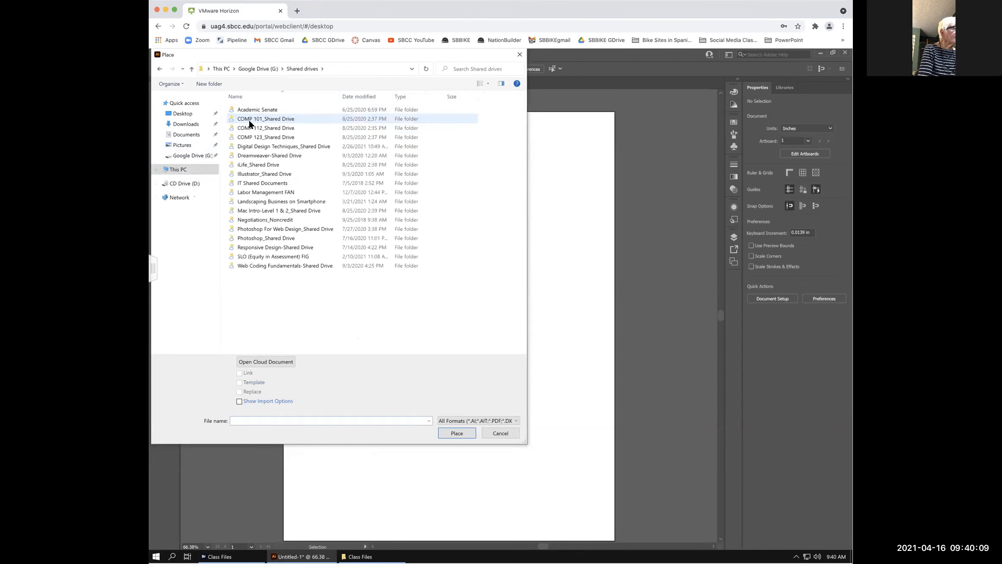
click(251, 173)
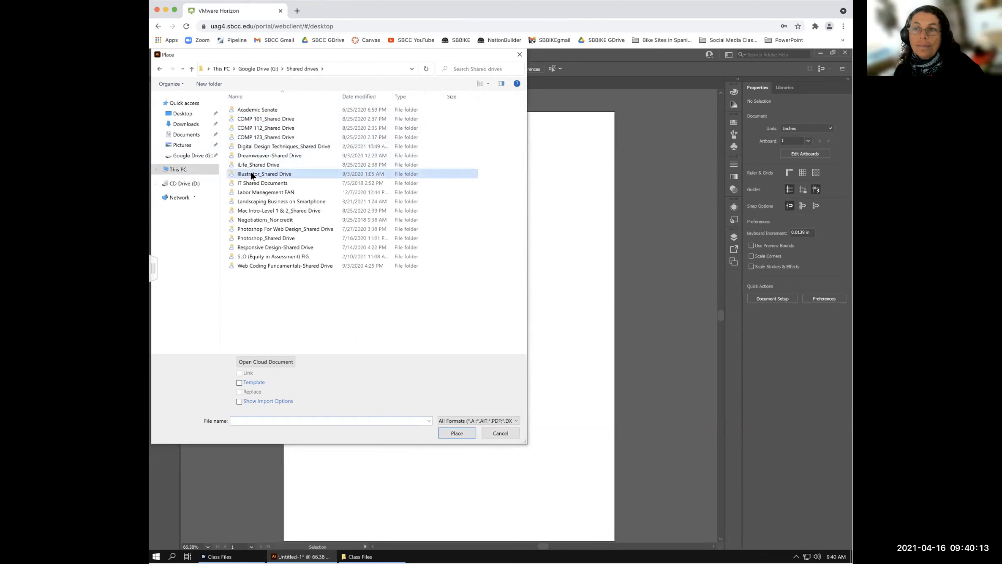
double_click(251, 174)
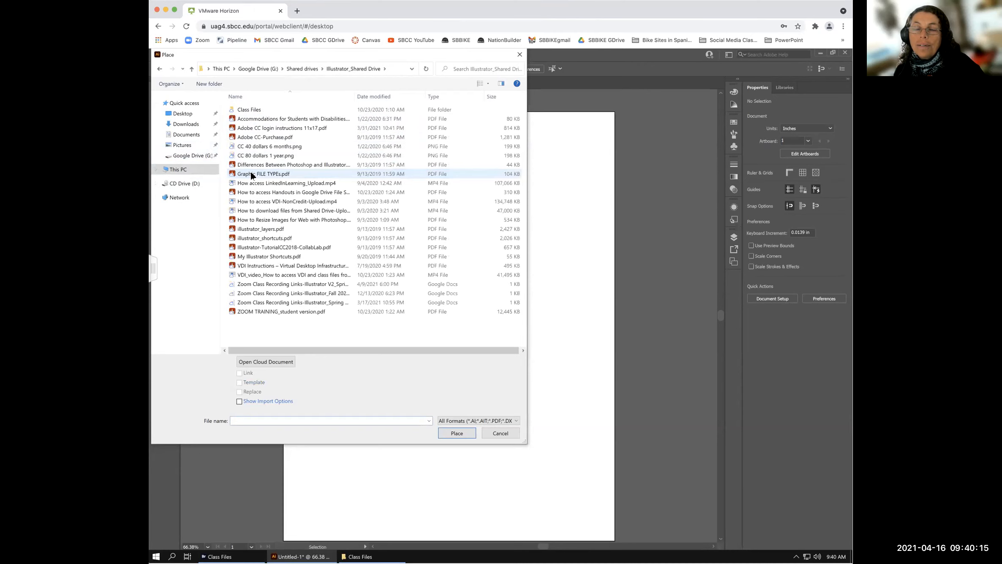
- Open Class Files, select Half butterfly.tif, toggle the Name sort twice, and switch to This PC
double_click(242, 109)
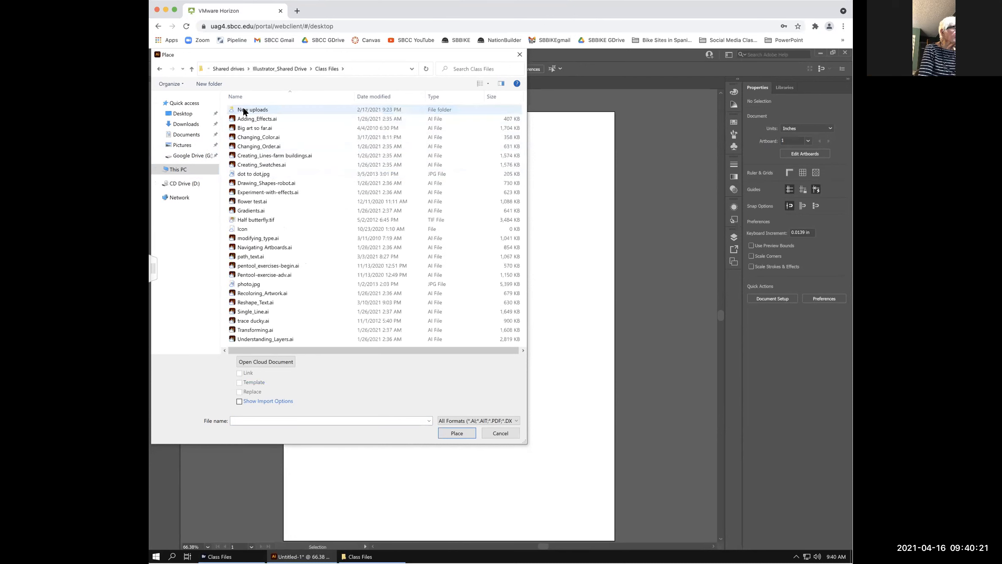
click(264, 221)
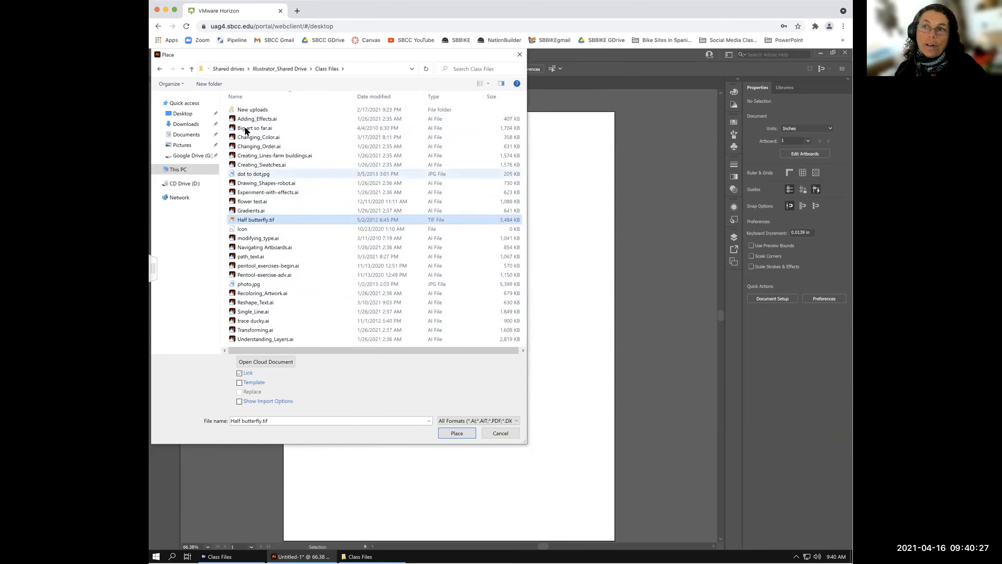
click(239, 97)
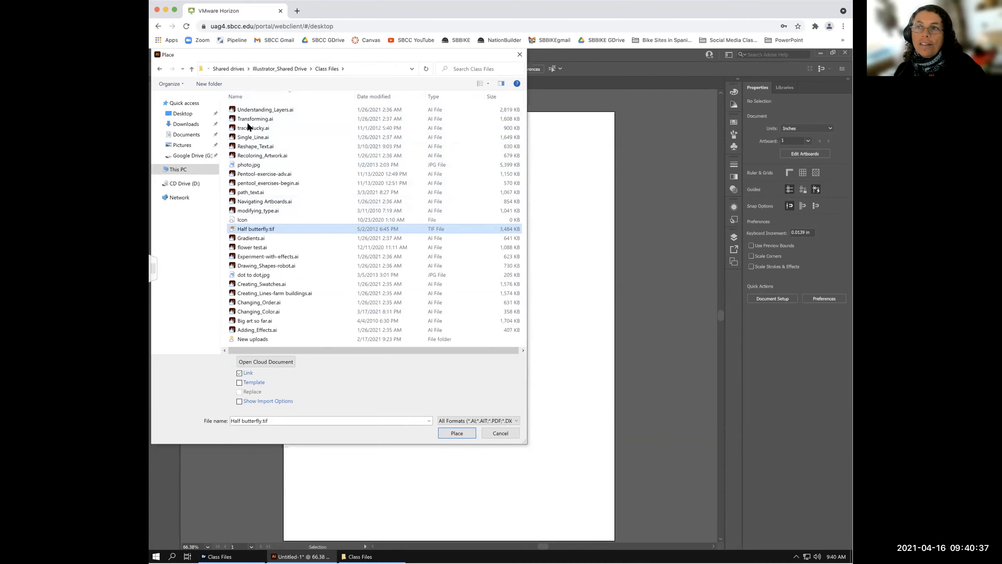
click(237, 97)
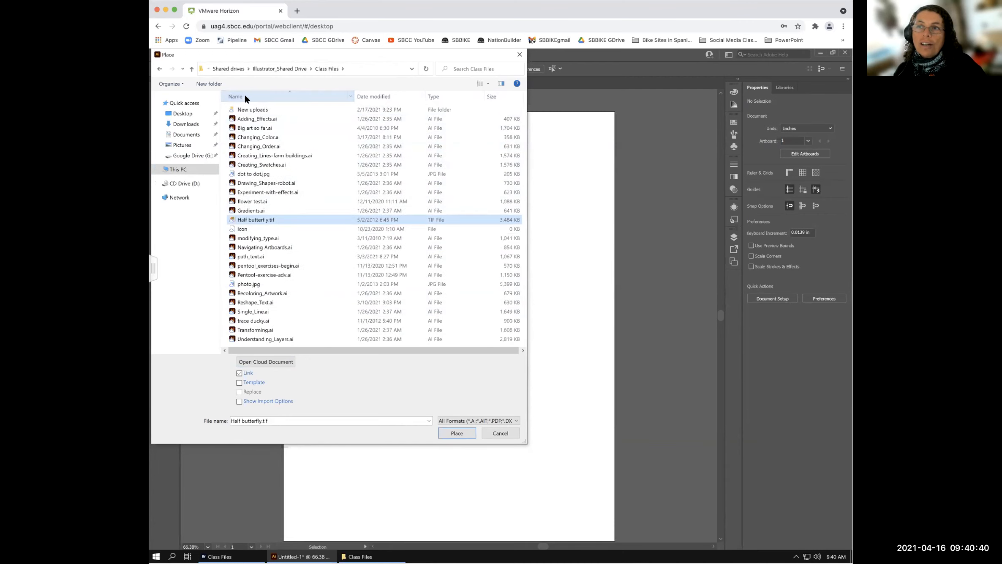
click(249, 216)
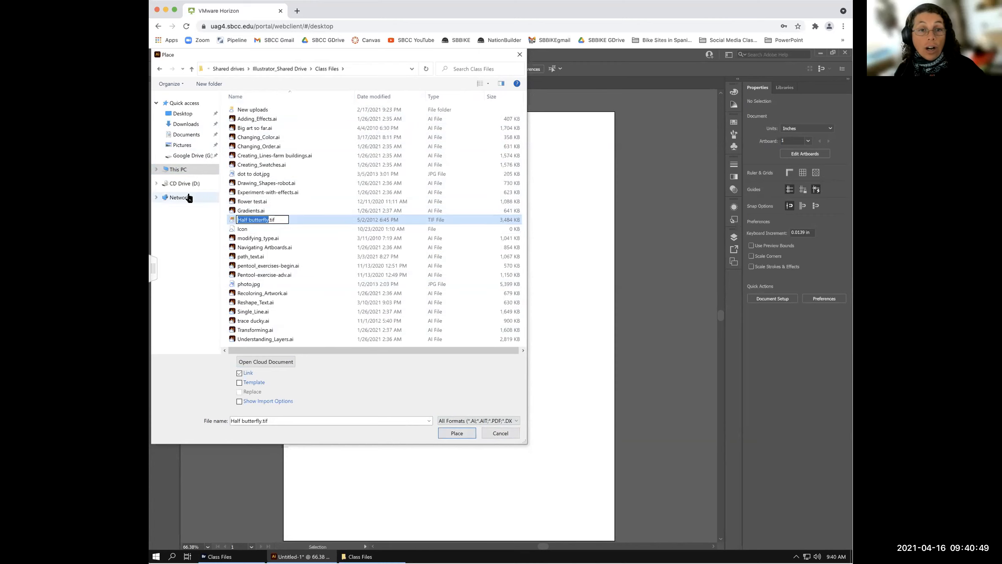
click(165, 171)
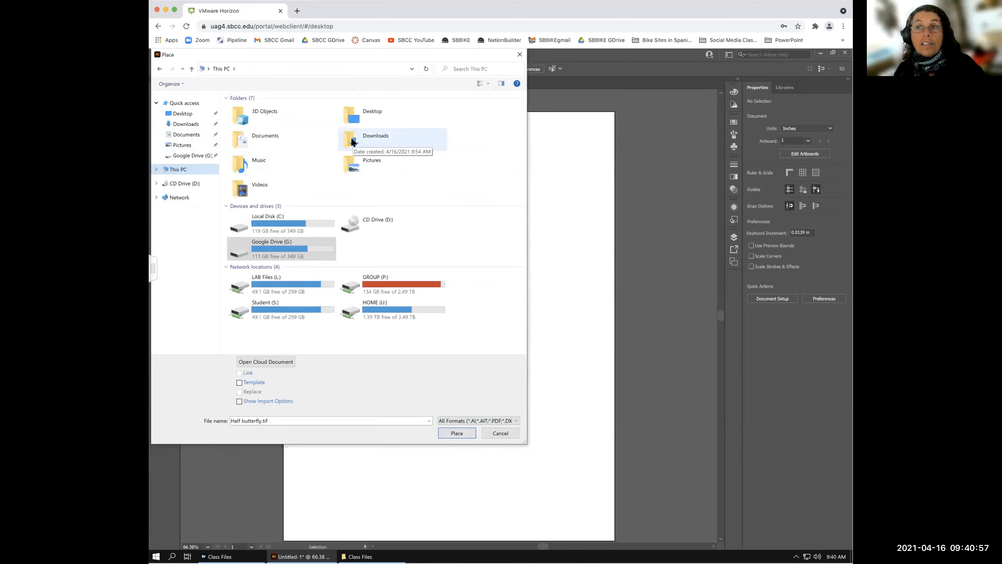
- Expand This PC and browse Downloads, Documents and Desktop, ending in the empty Downloads folder
click(156, 169)
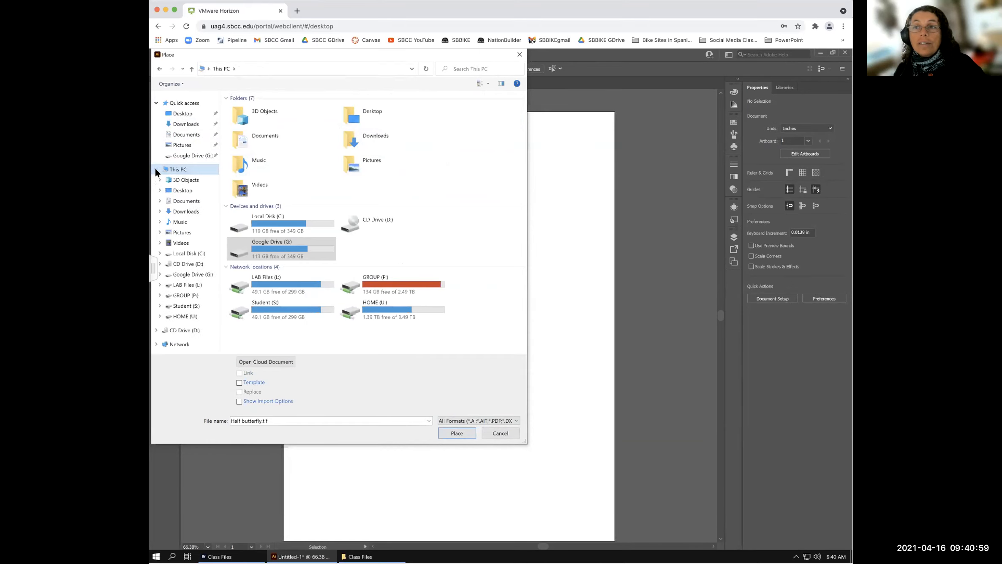
click(180, 213)
click(179, 169)
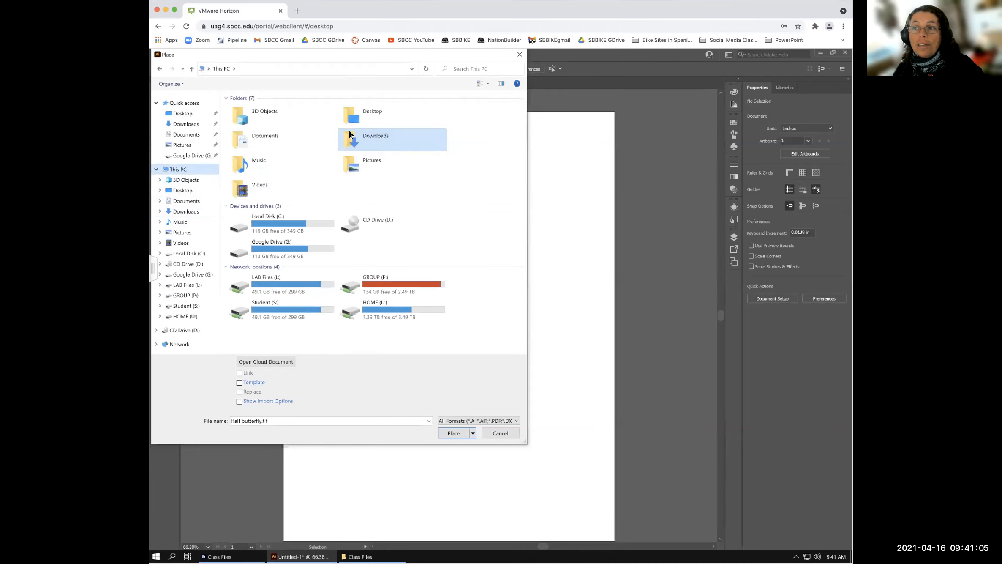
double_click(347, 136)
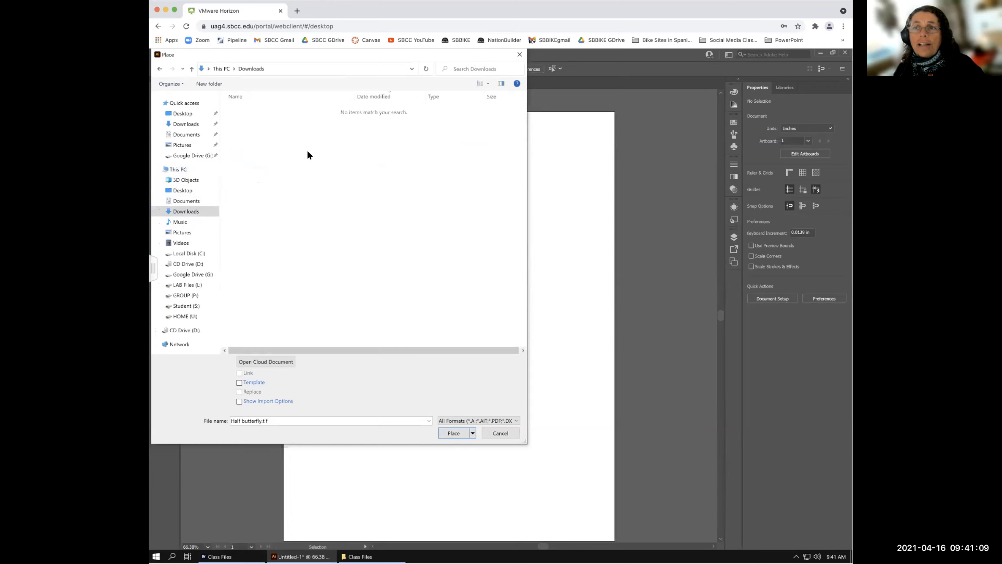
click(181, 201)
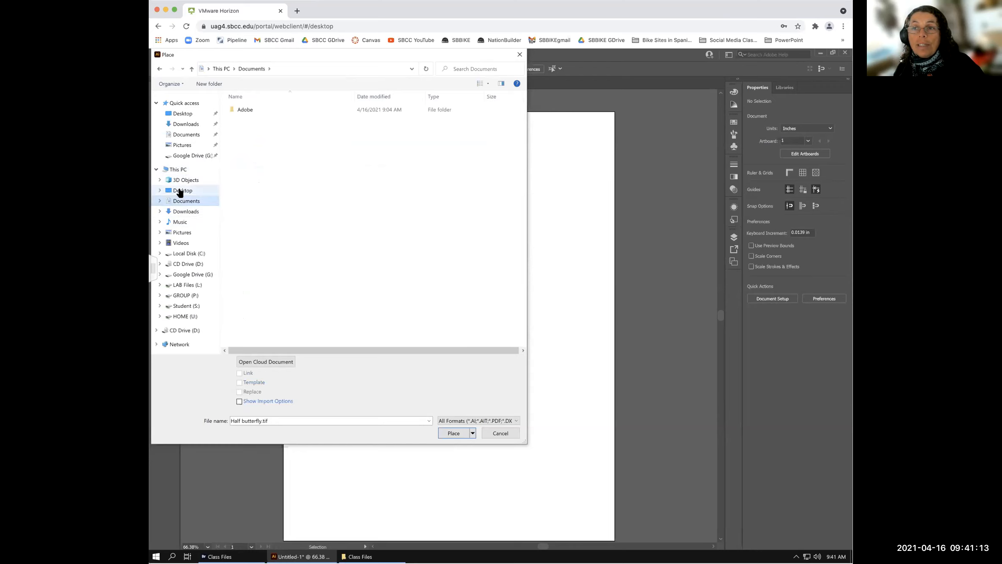
click(180, 191)
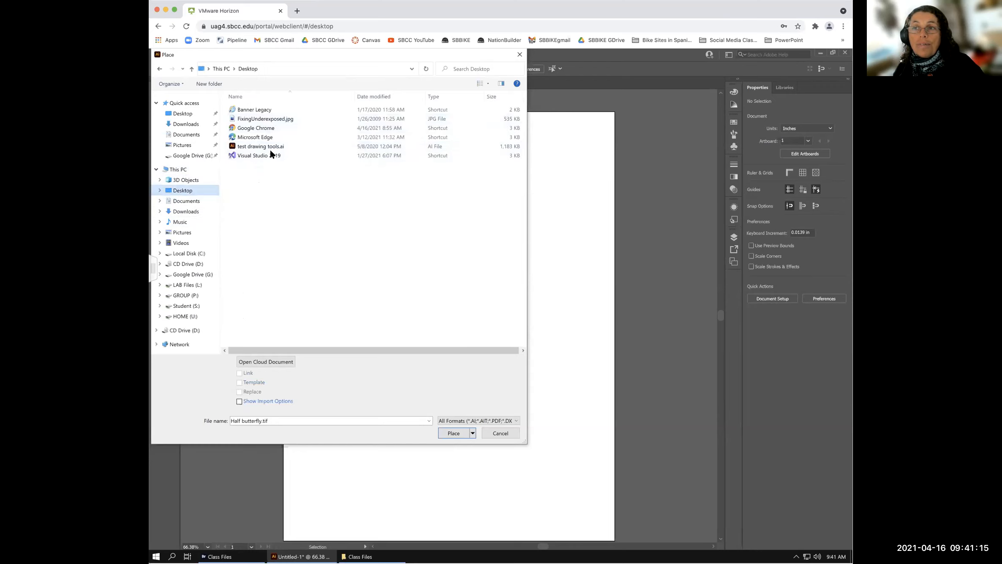
click(188, 211)
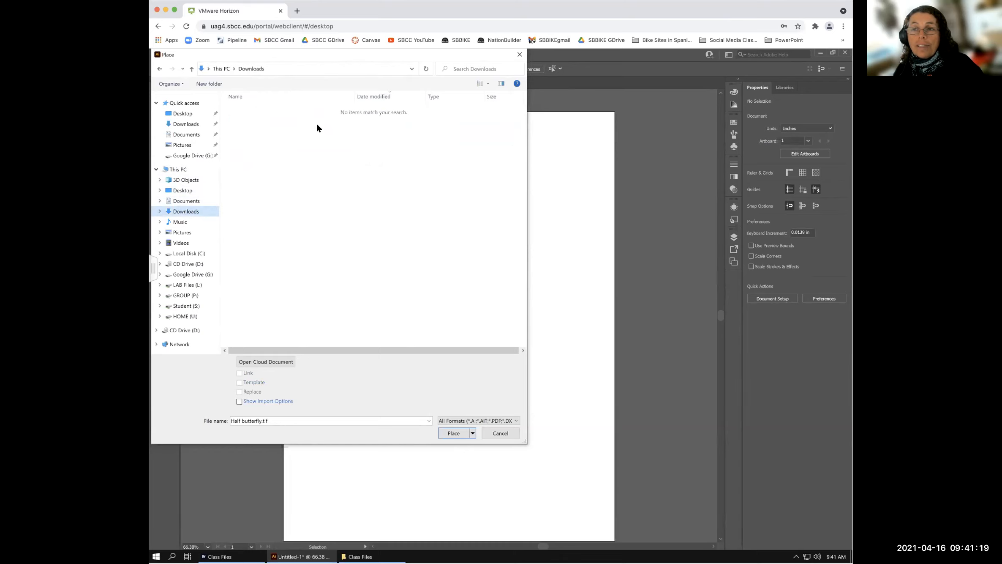
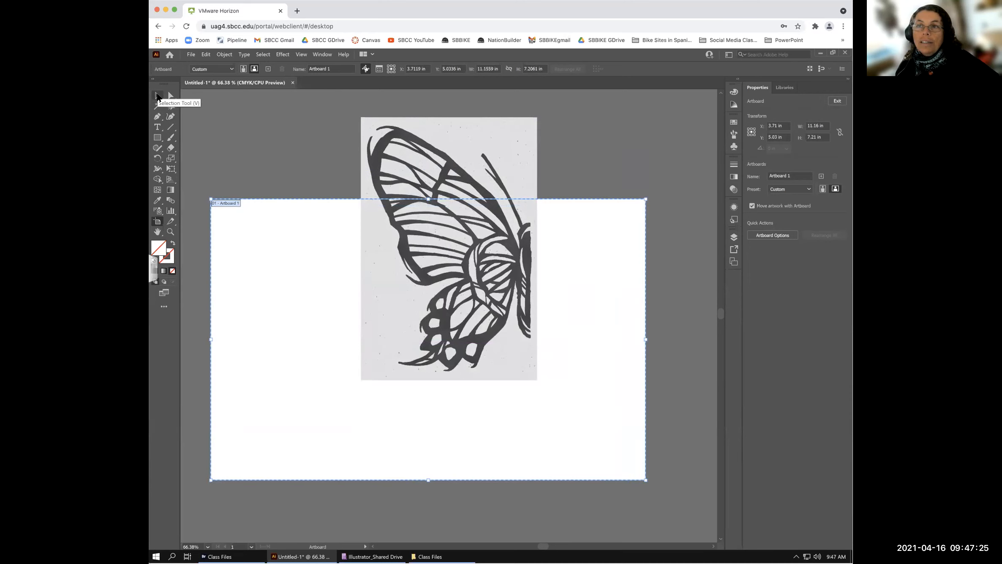
- Drag the butterfly image down onto the artboard and nudge it slightly right
click(156, 97)
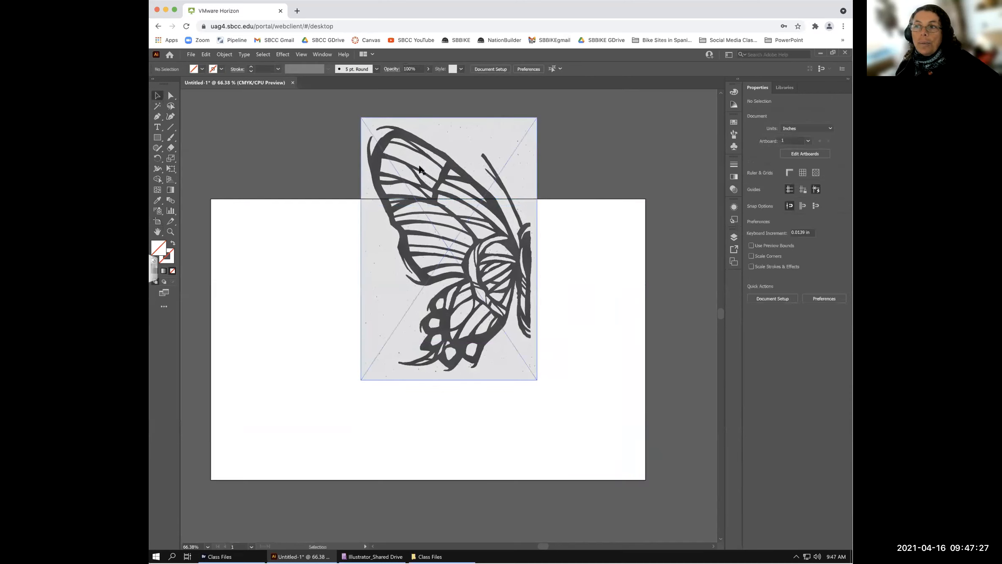
drag(419, 148, 332, 303)
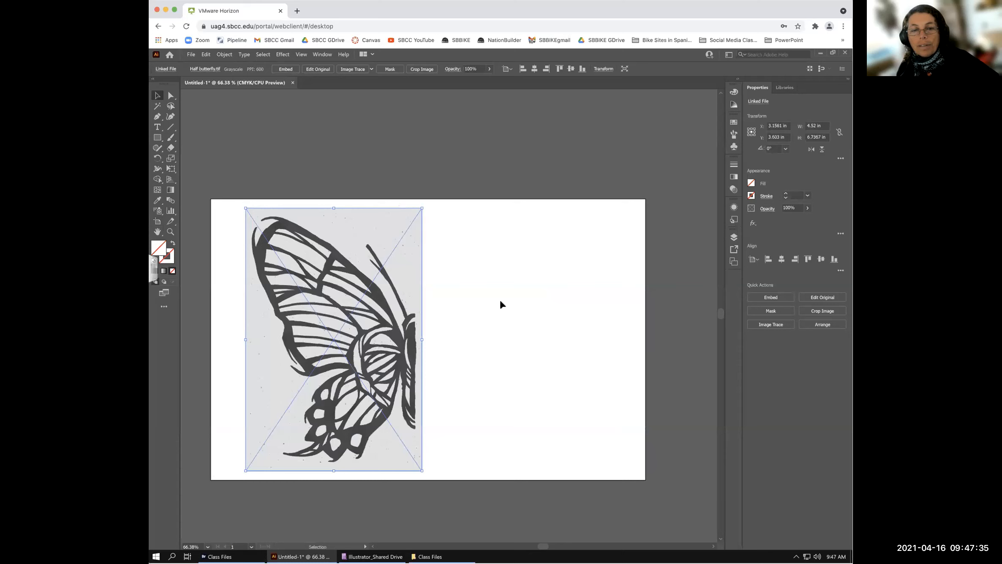
drag(387, 321, 477, 235)
click(477, 235)
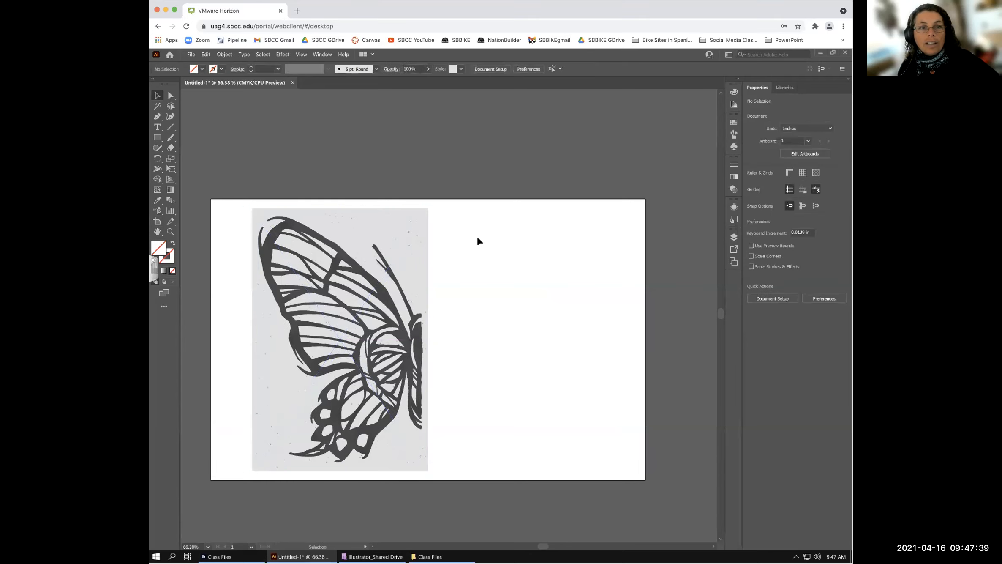
- Undo a stray small artboard accidentally drawn at the top-left with the Artboard tool
click(157, 221)
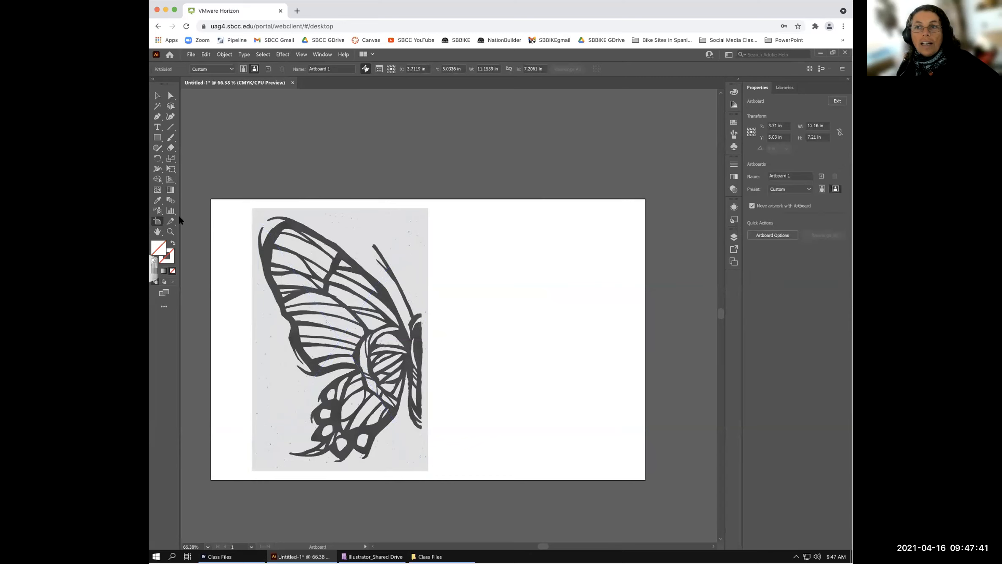
drag(208, 191, 232, 203)
key(Escape)
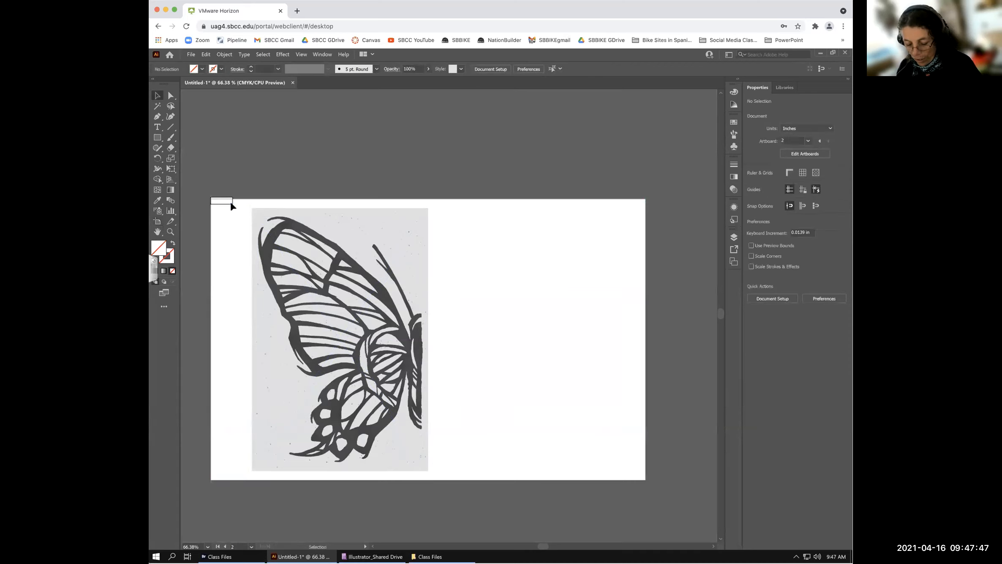
key(ctrl+z)
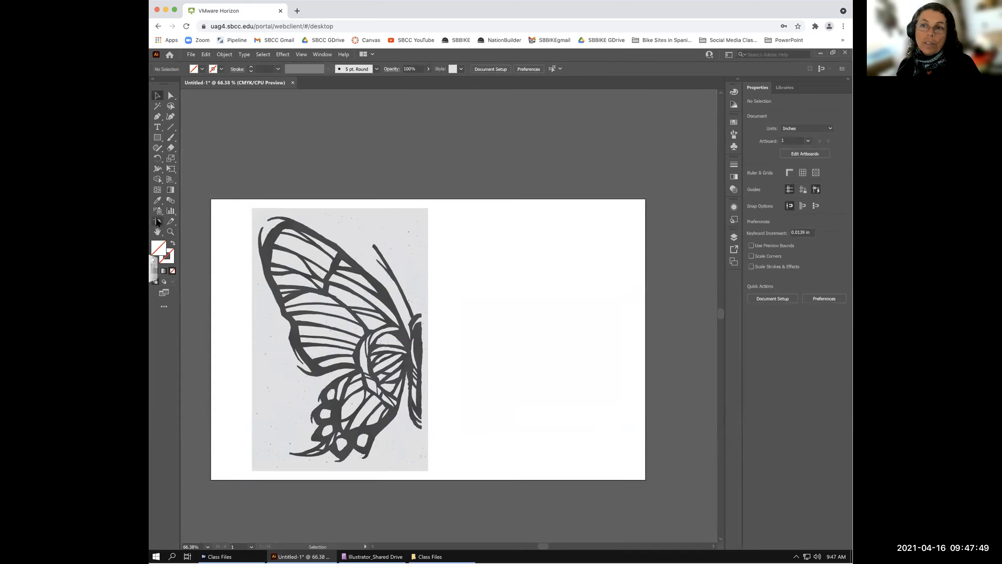
click(157, 222)
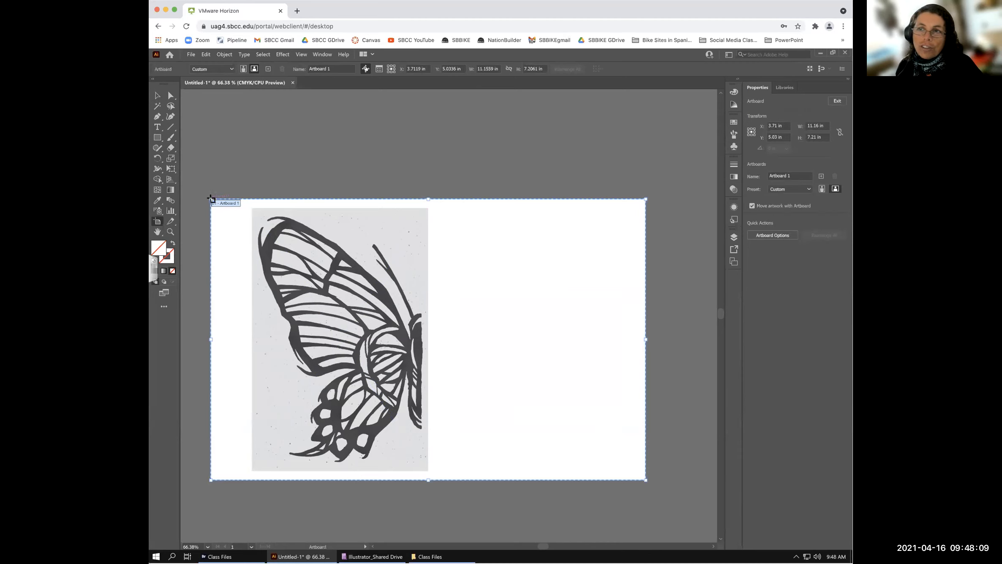
click(216, 196)
drag(216, 196, 270, 238)
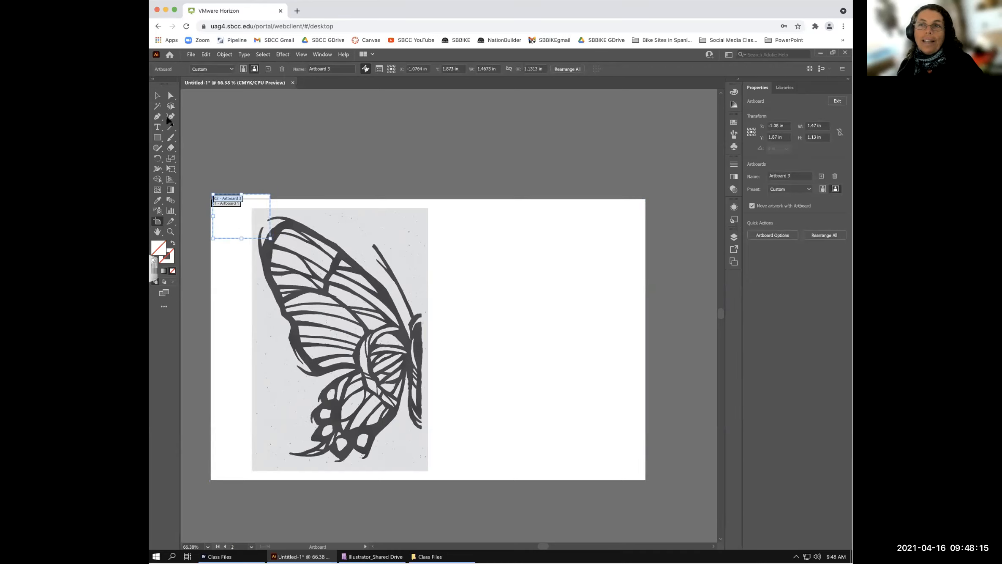
click(157, 96)
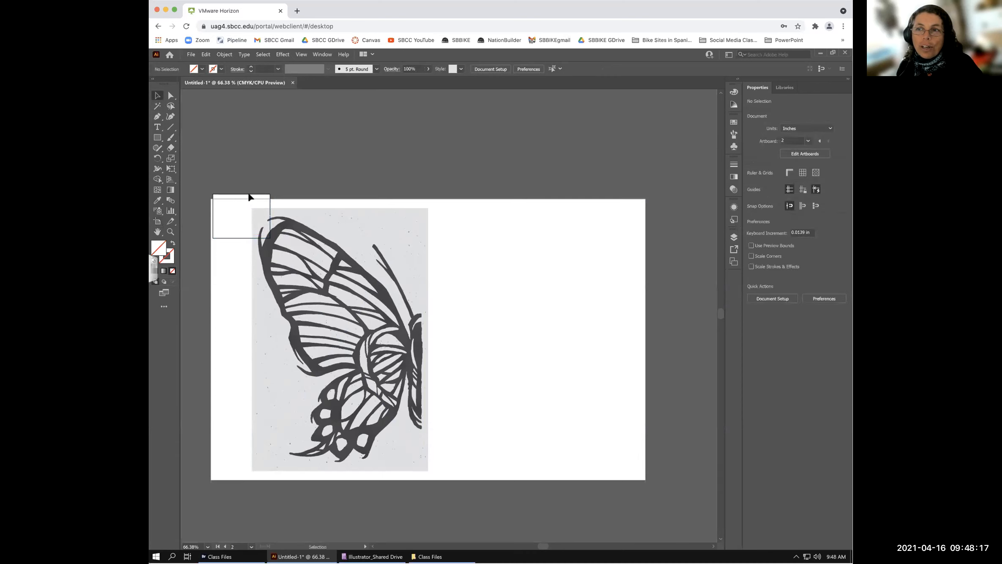
click(157, 221)
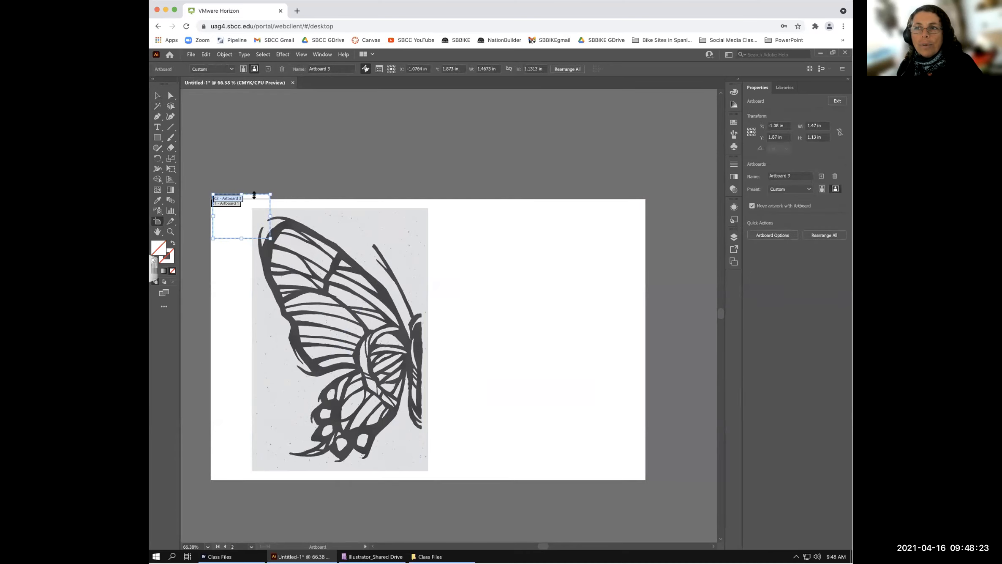
drag(265, 228, 291, 175)
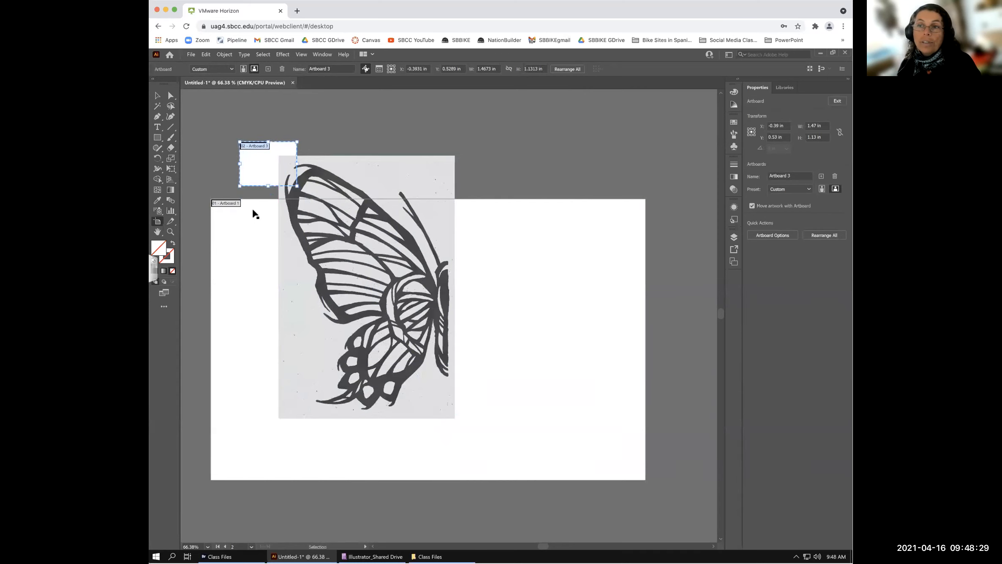
key(ctrl+z)
key(Delete)
click(213, 199)
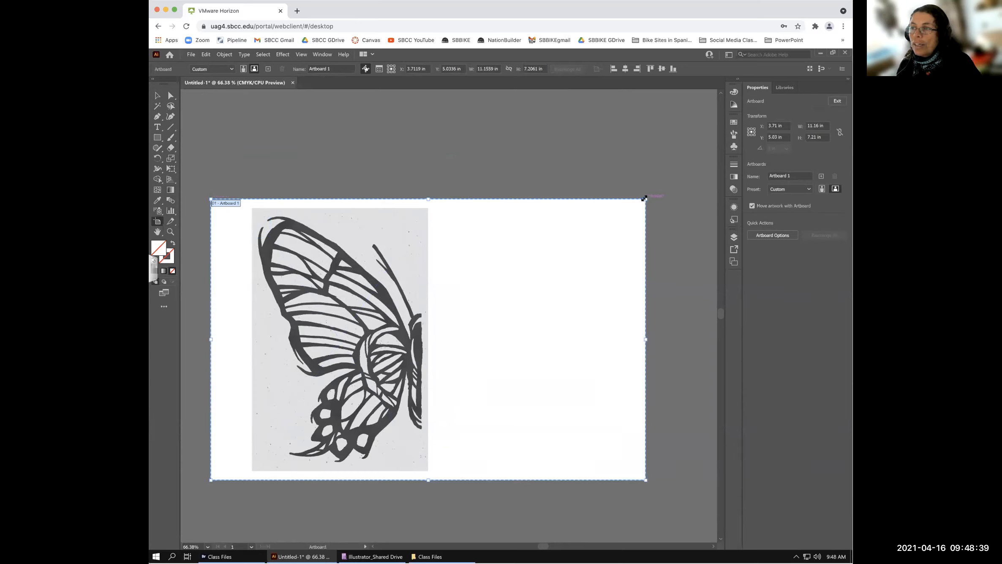
- Make the artboard narrower and slightly taller, then nudge the butterfly image up and left
drag(644, 198, 624, 191)
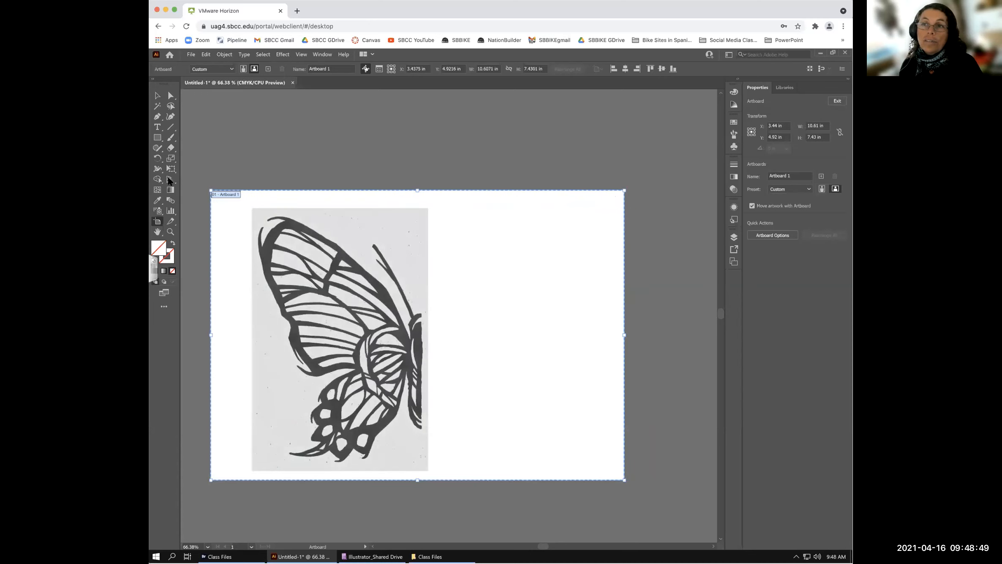
click(157, 96)
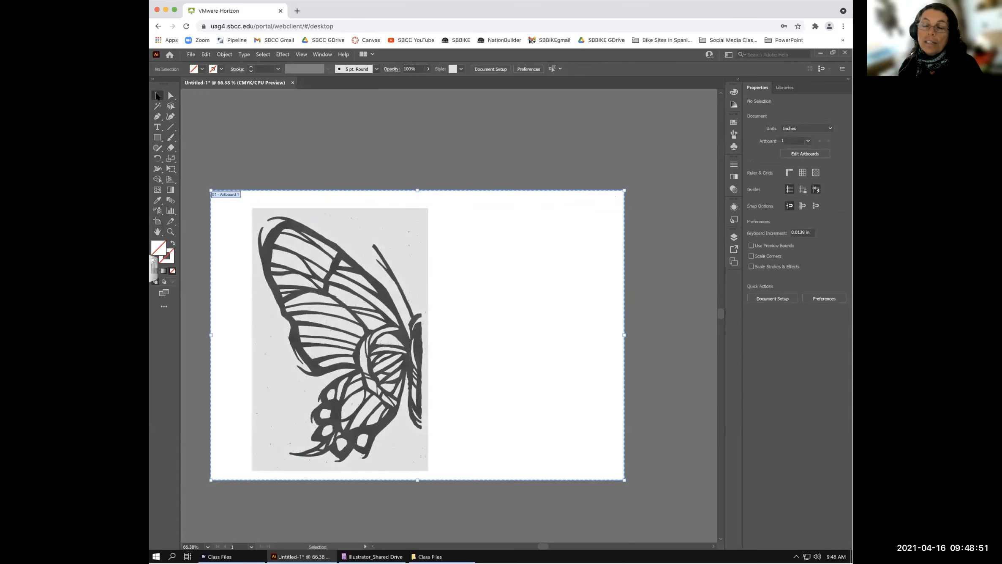
drag(359, 355, 352, 351)
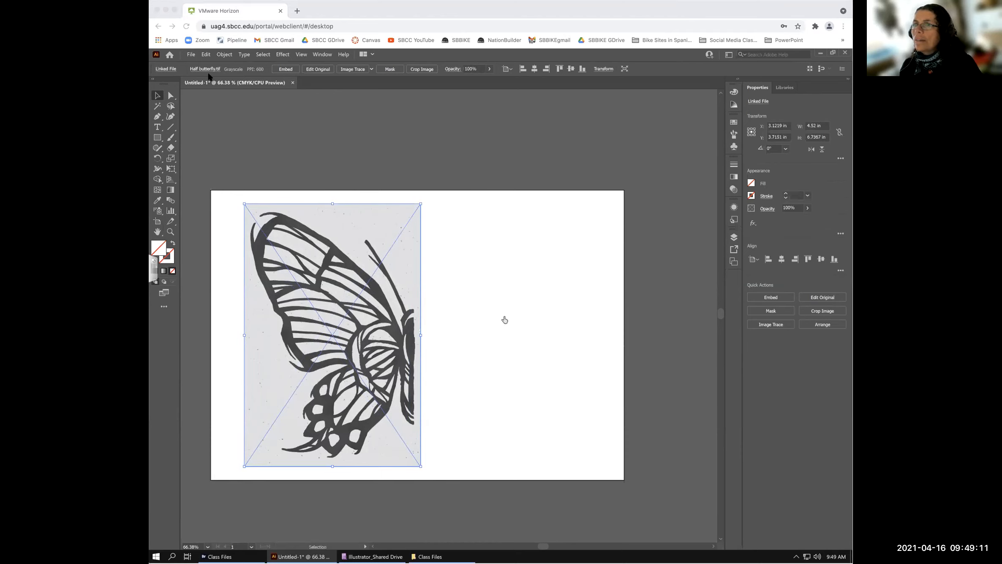
click(227, 86)
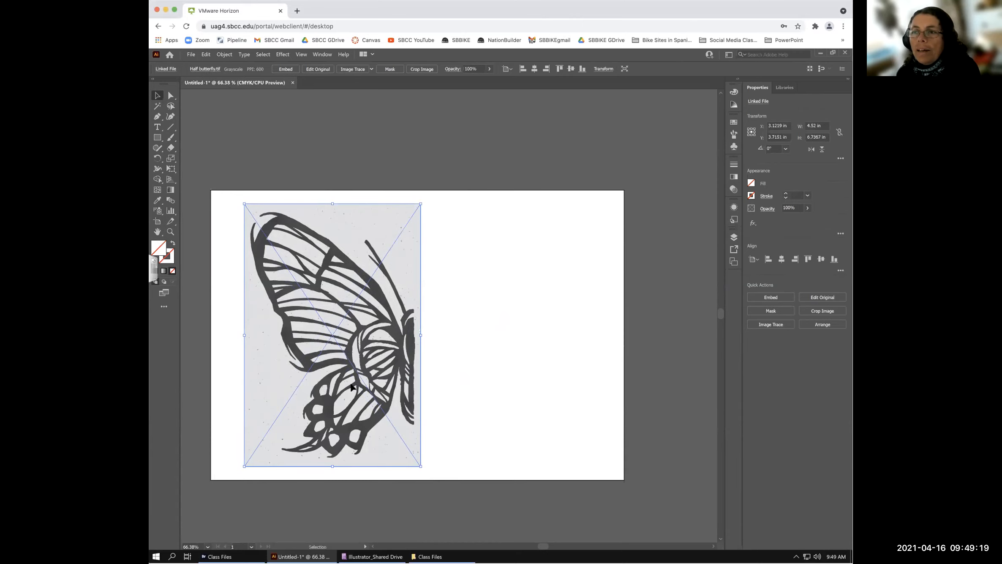
click(476, 358)
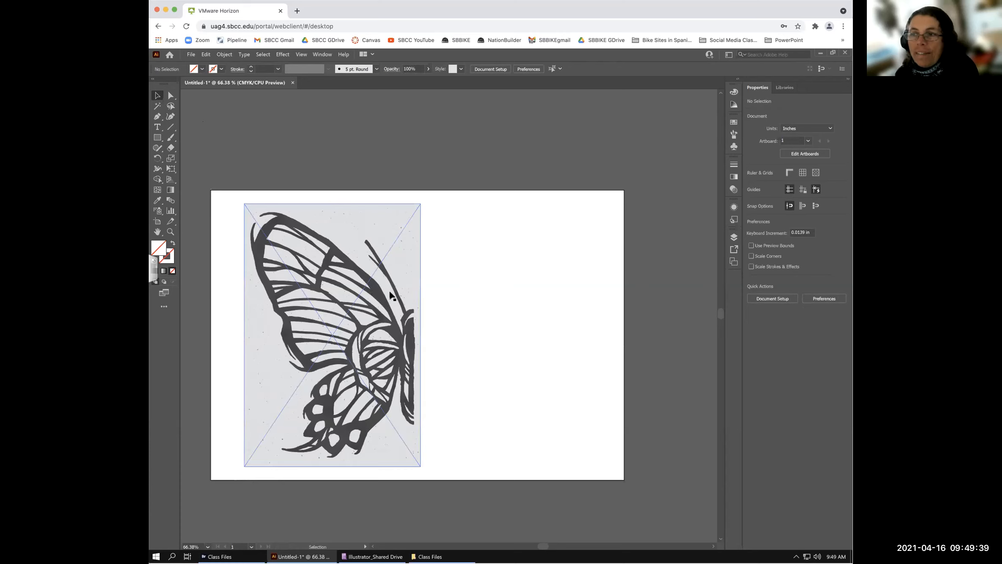
click(331, 336)
click(448, 341)
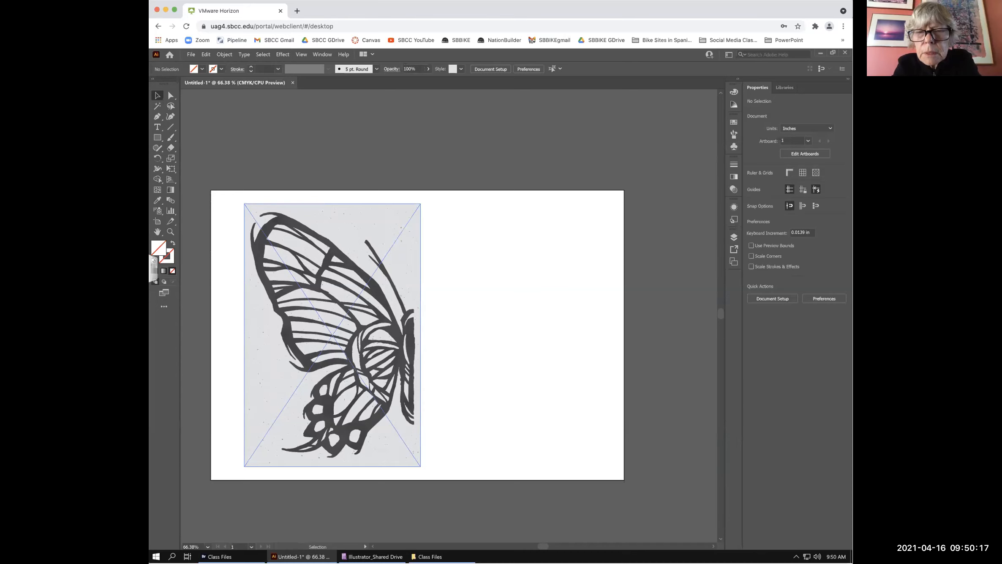
click(297, 230)
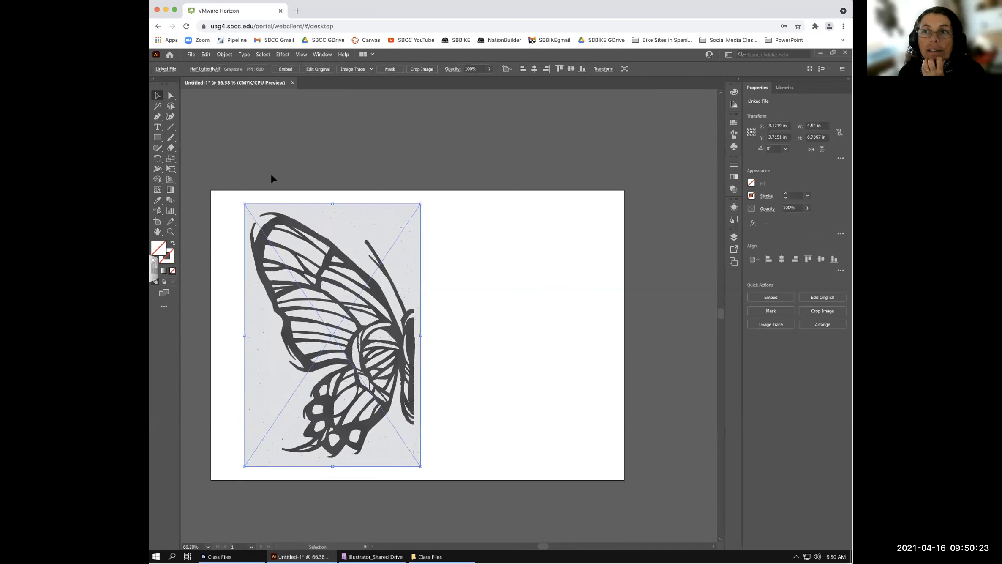
click(189, 156)
click(300, 234)
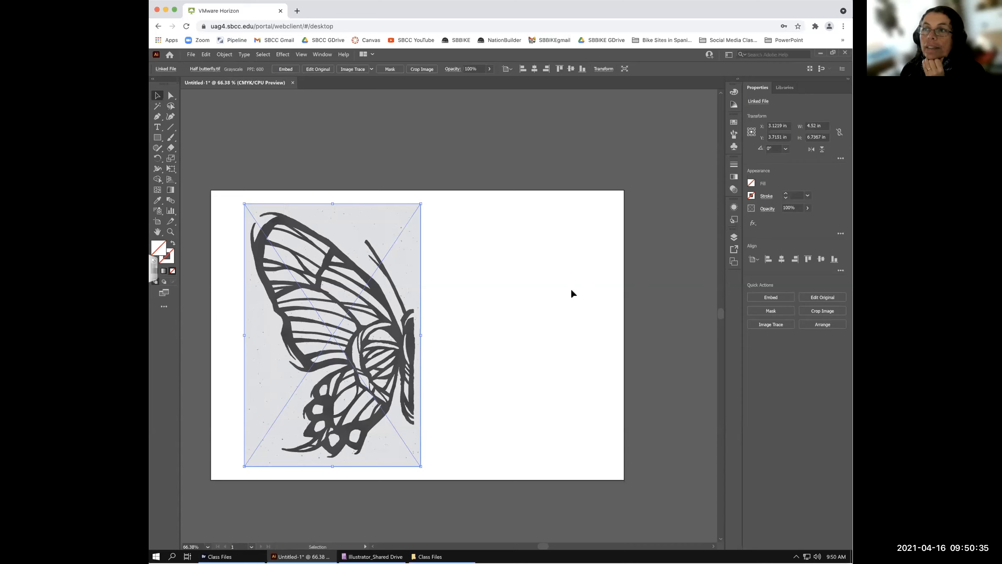
click(515, 280)
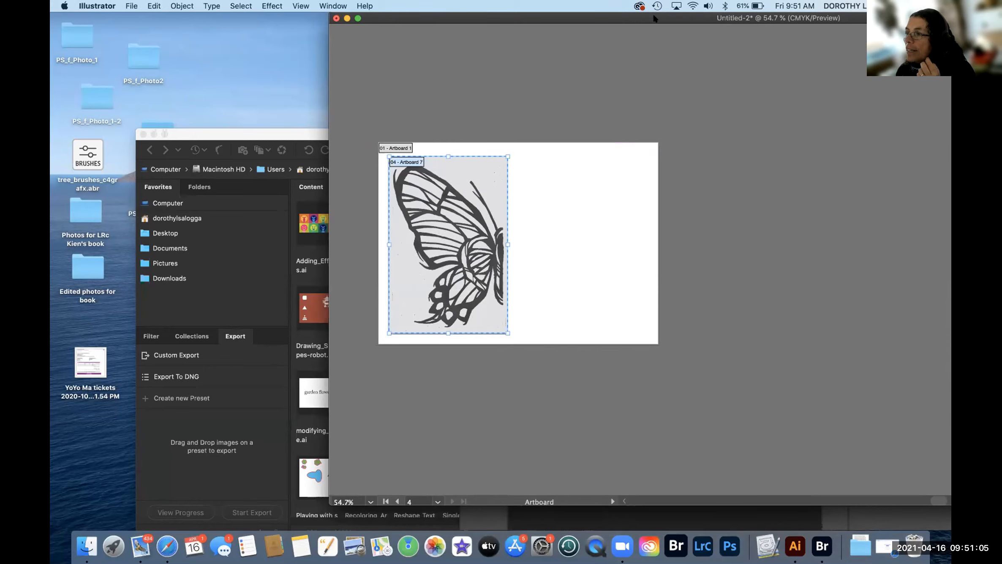
- Shift and shrink the Illustrator windows until the whole Properties panel shows, then exit artboard editing
drag(653, 21, 544, 9)
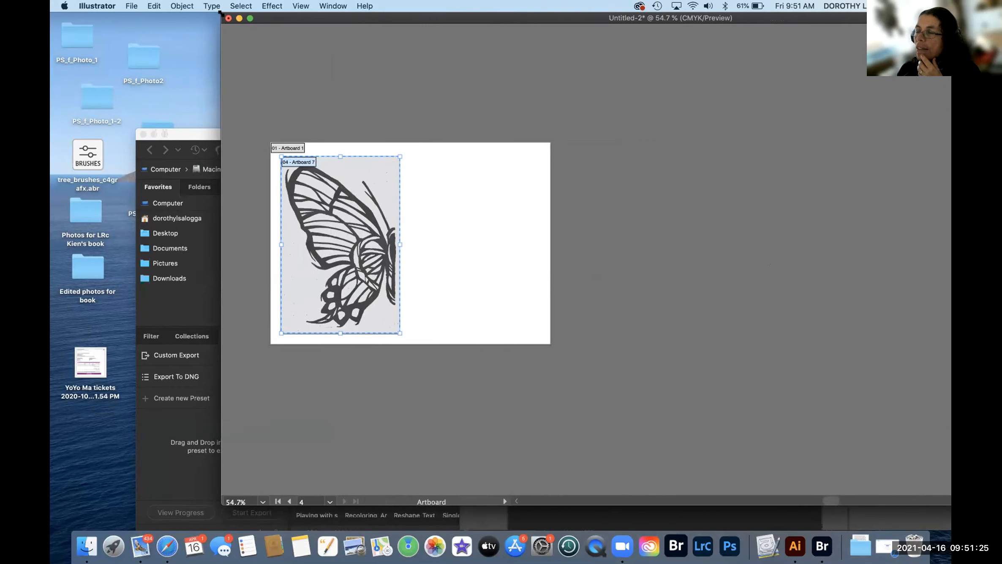
drag(220, 12, 544, 164)
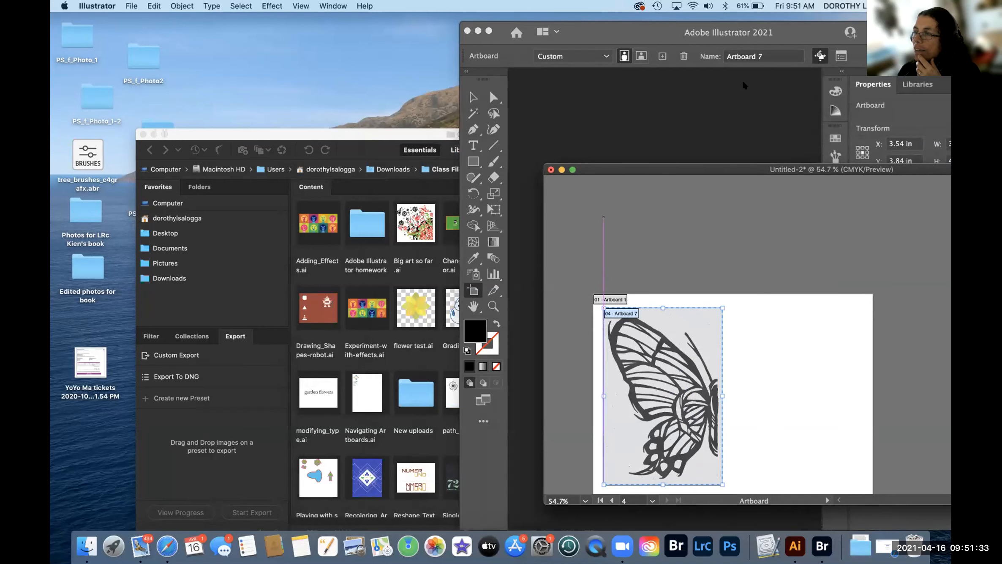
drag(622, 168, 533, 75)
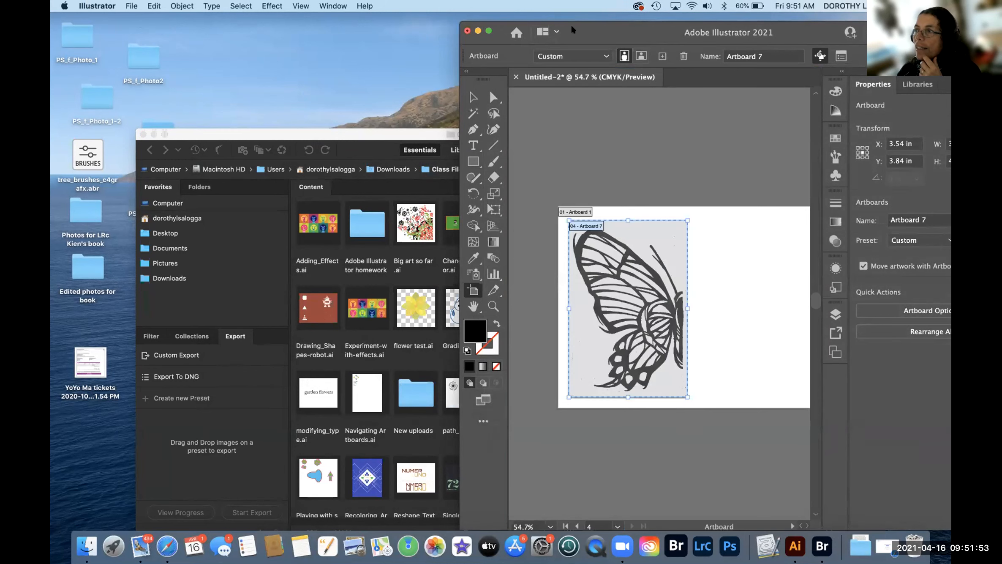
drag(560, 25, 587, 22)
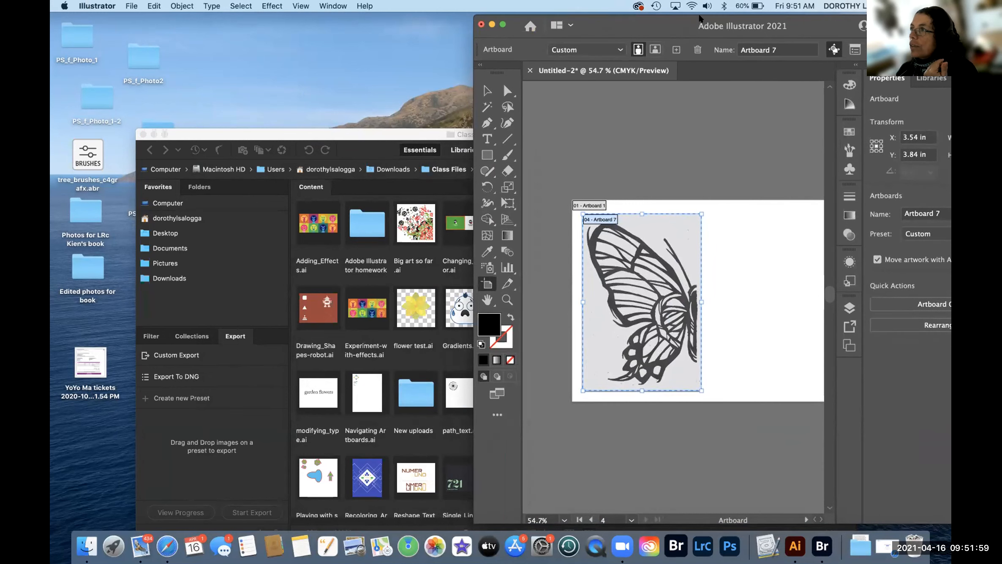
drag(699, 19, 632, 21)
mouse_move(751, 26)
mouse_down()
mouse_move(681, 23)
mouse_move(740, 22)
mouse_up()
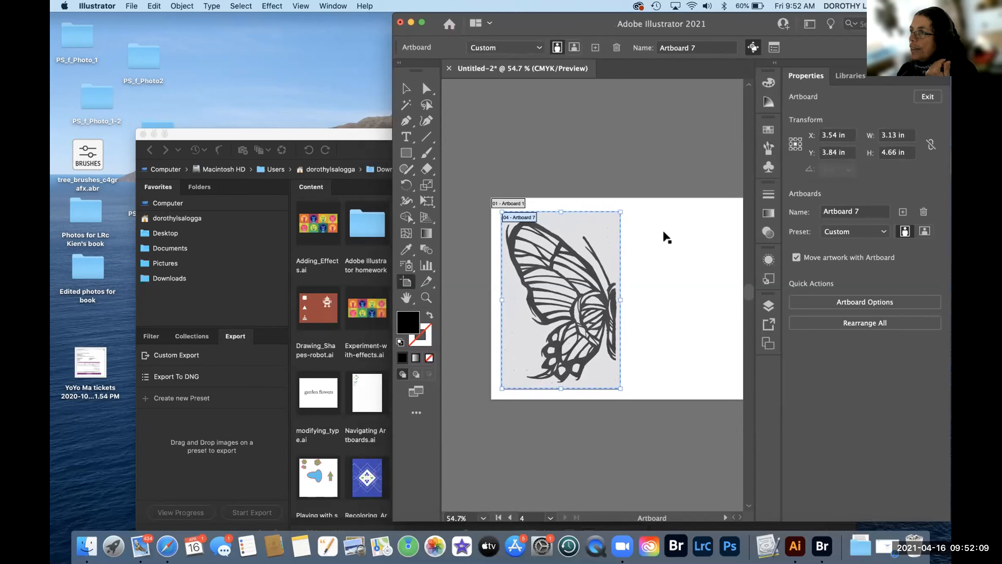
click(399, 87)
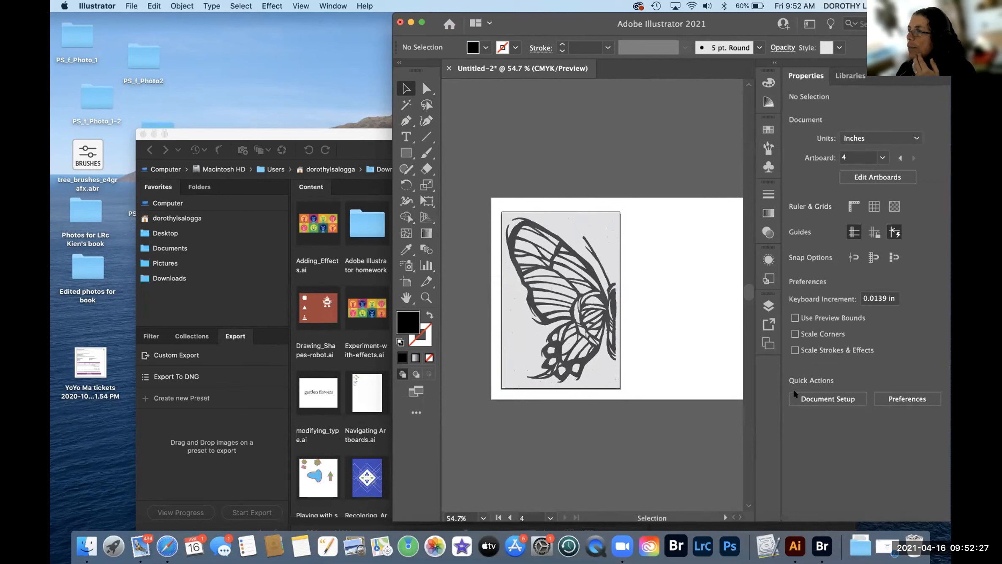
- Add a new Artboard 8 sized to the butterfly image from the Artboards panel
click(768, 343)
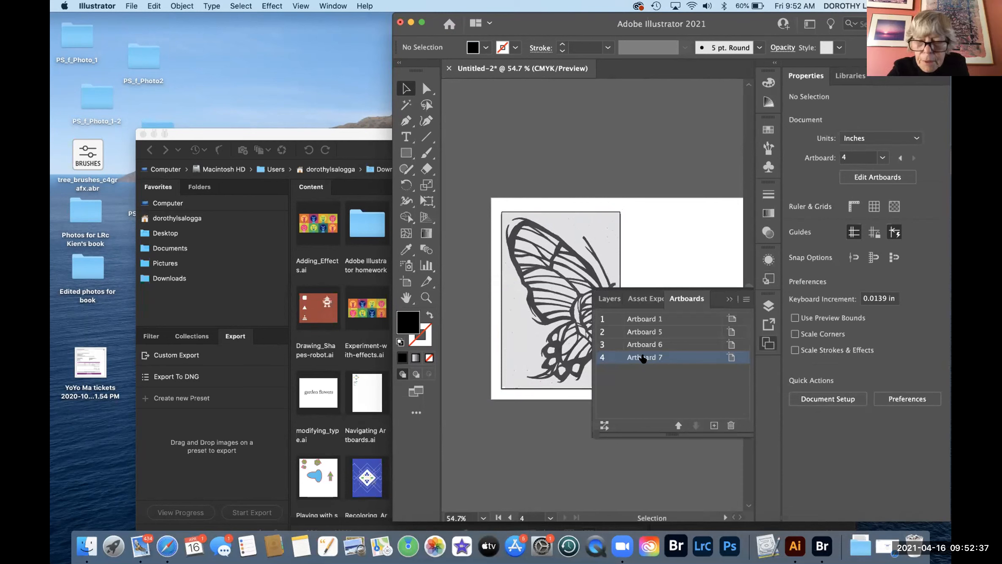
click(407, 281)
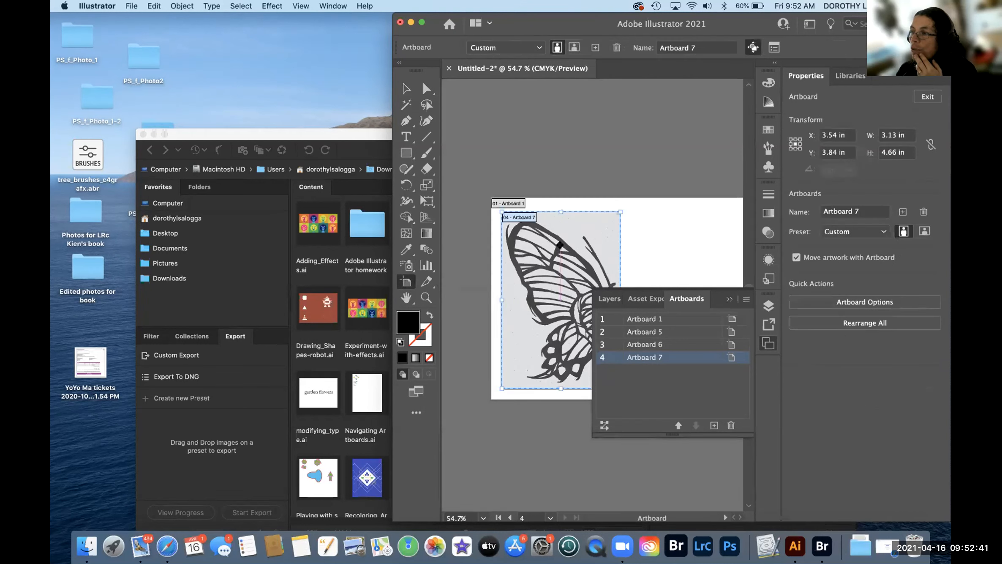
click(560, 239)
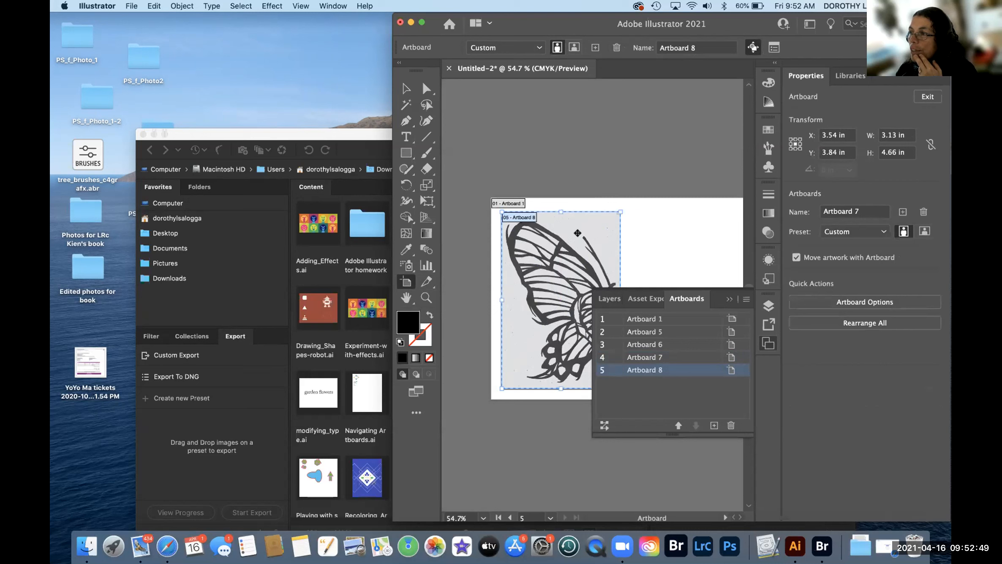
- Spread the stacked artboards apart: Artboard 8 upper-right, Artboard 7 upper-left, Artboard 6 below
drag(577, 233, 690, 134)
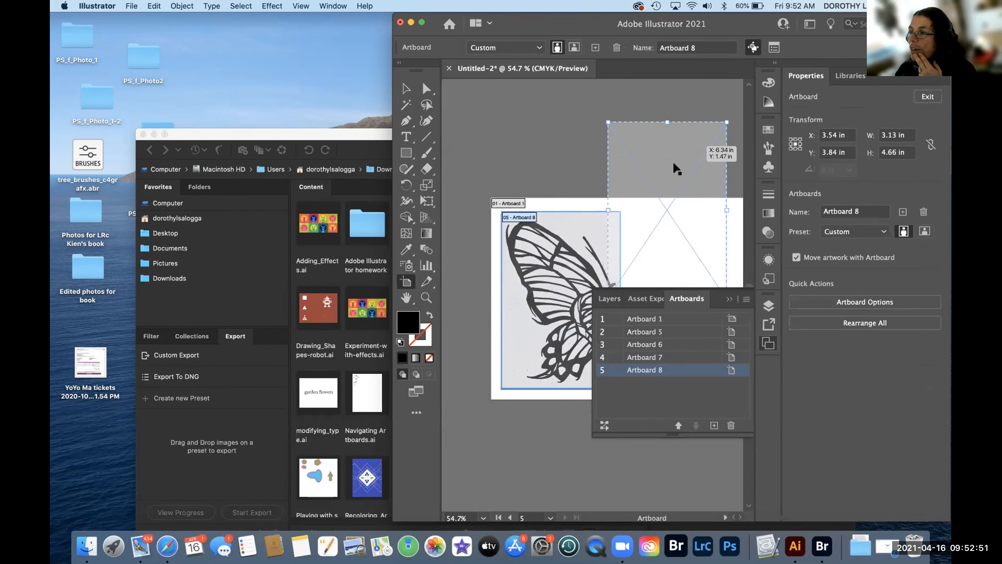
drag(559, 258, 535, 218)
drag(553, 347, 543, 429)
drag(563, 260, 625, 384)
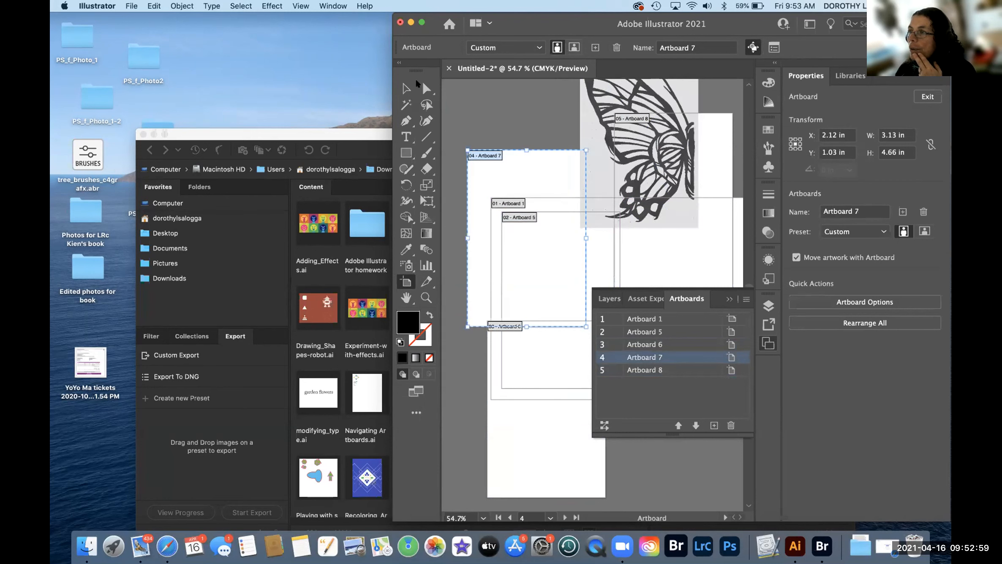
- Delete Artboard 7, then Artboards 5, 6 and 8 together, leaving only Artboard 1
click(407, 89)
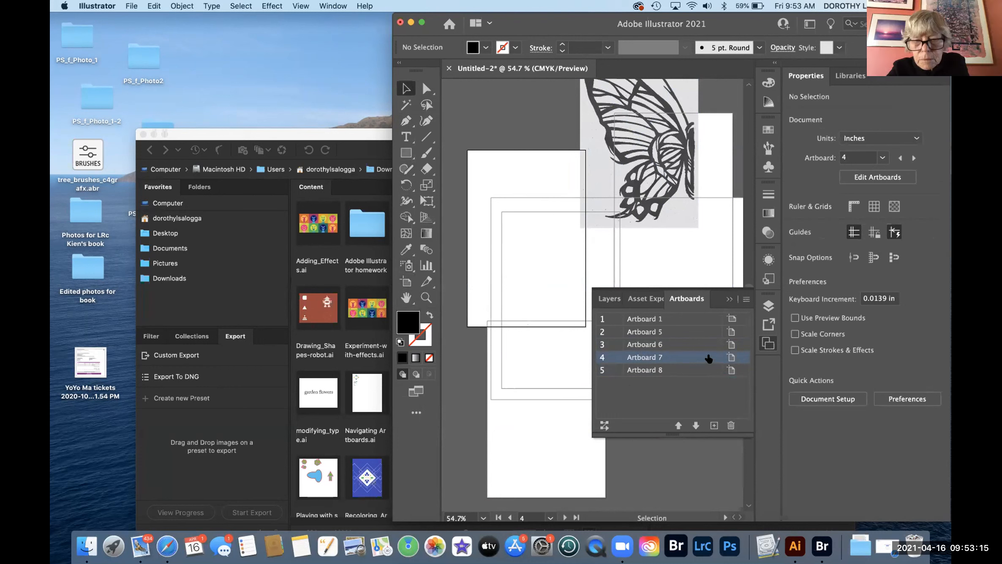
double_click(701, 358)
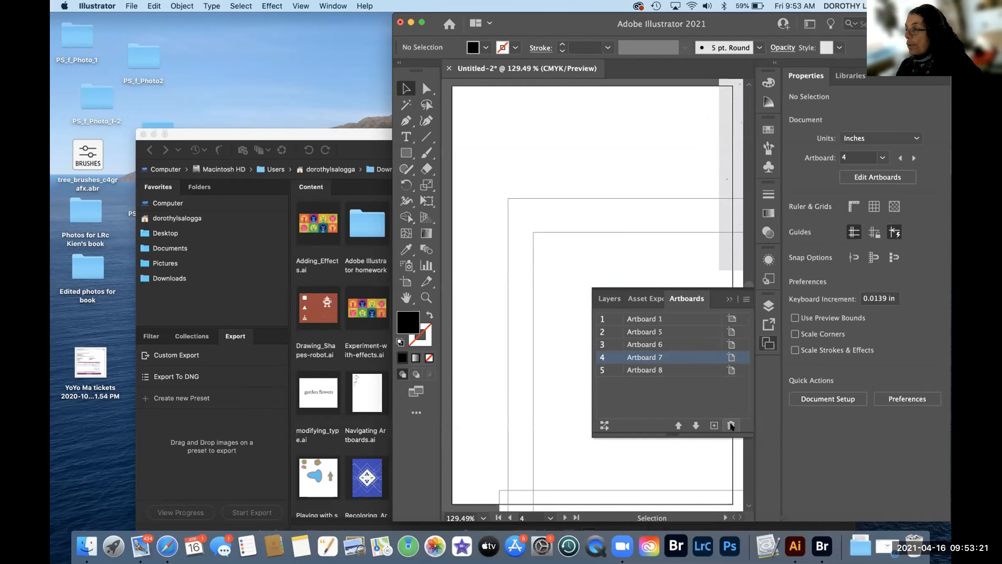
click(731, 425)
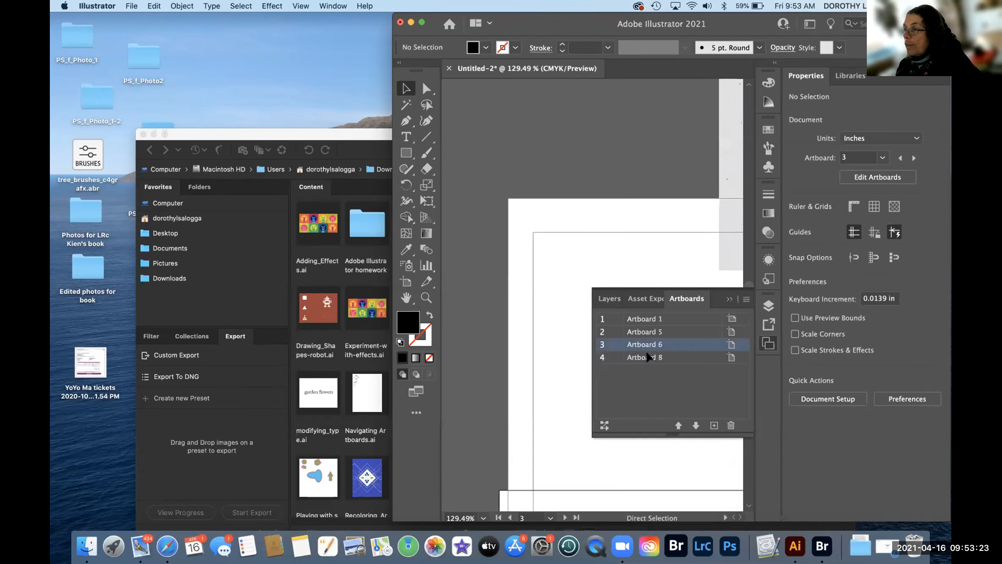
shift+click(649, 357)
shift+click(649, 333)
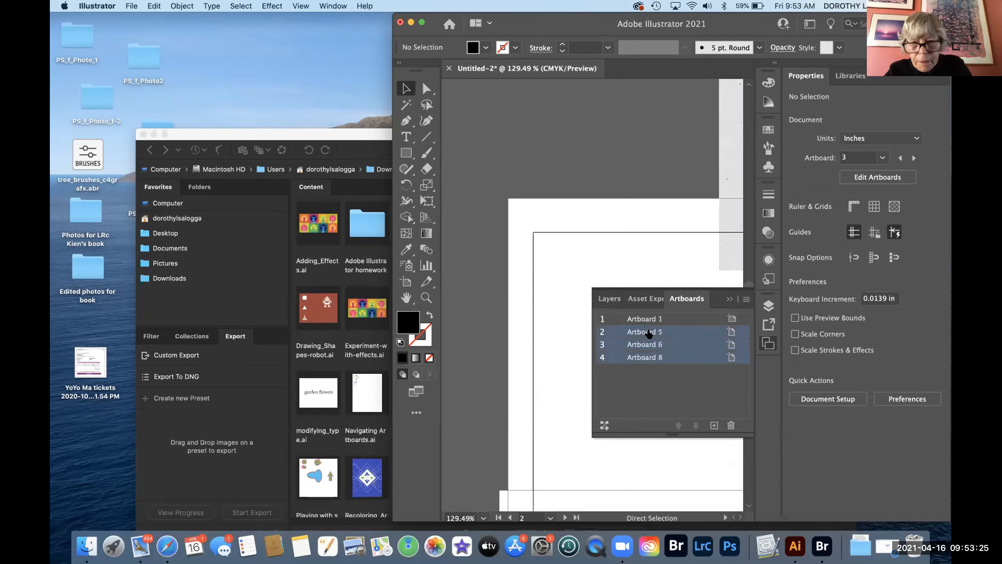
click(731, 426)
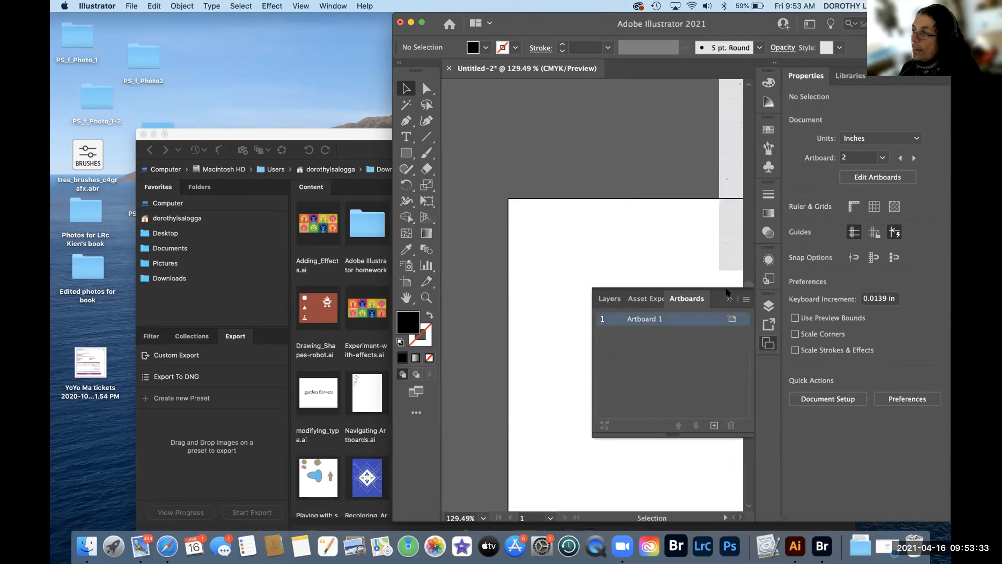
click(730, 299)
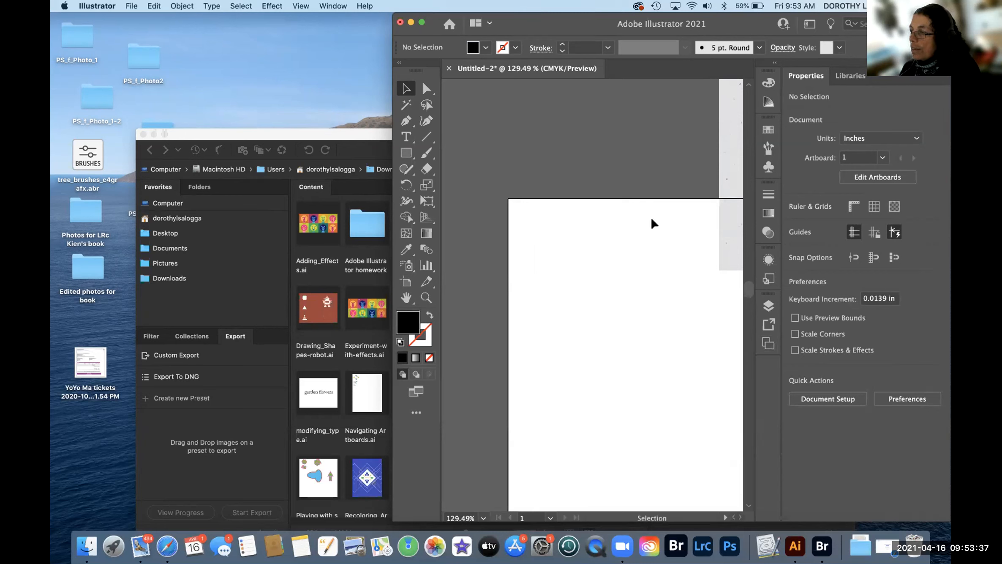
- Fit the artboard in view and drag the butterfly image down into the artboard's left half
key(a)
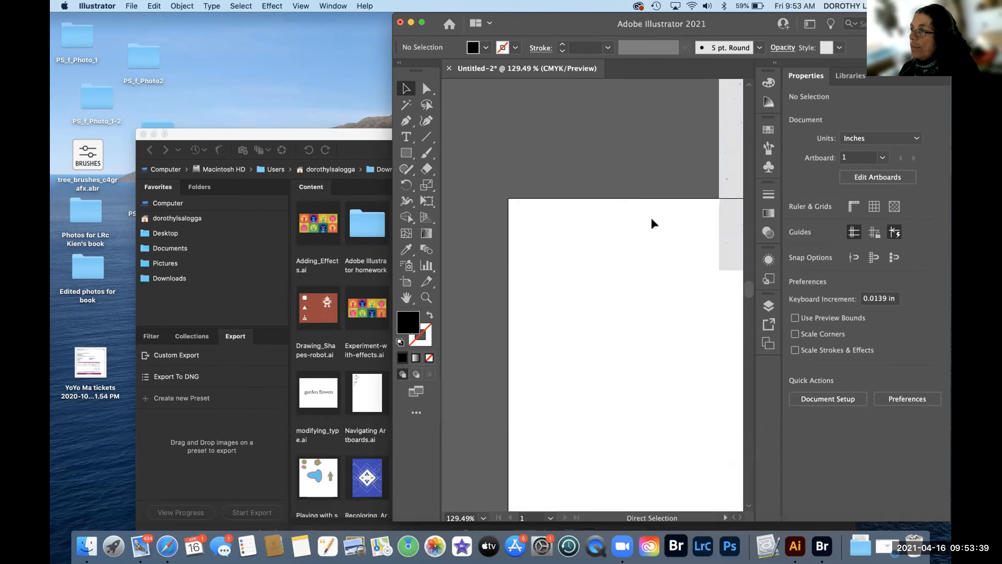
key(super+o)
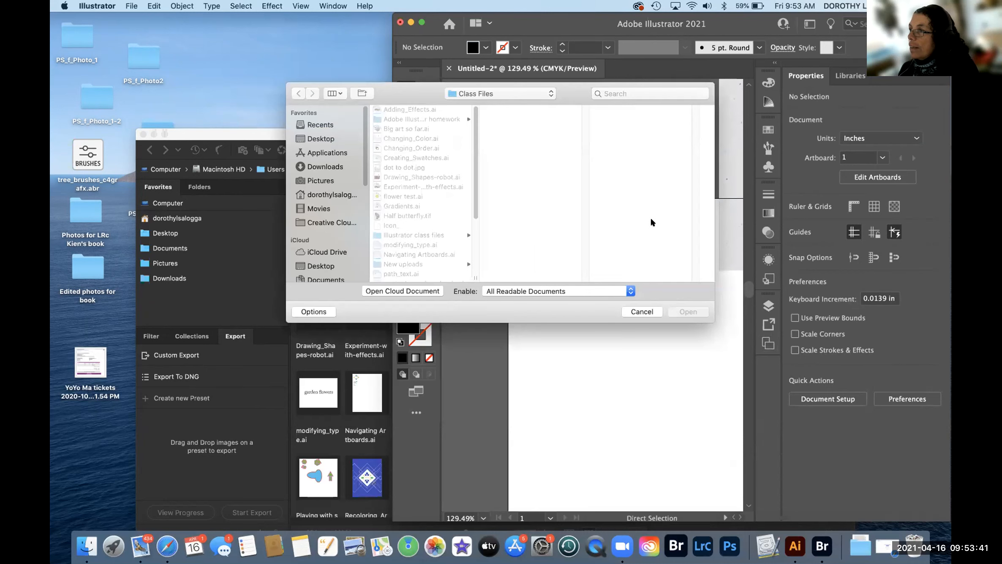
click(637, 312)
key(super+0)
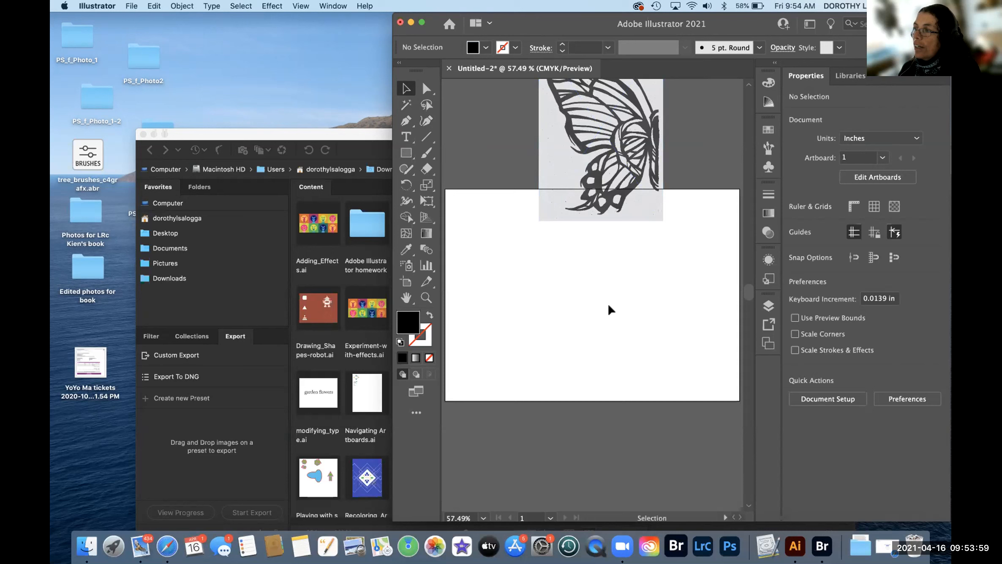
drag(569, 120, 488, 289)
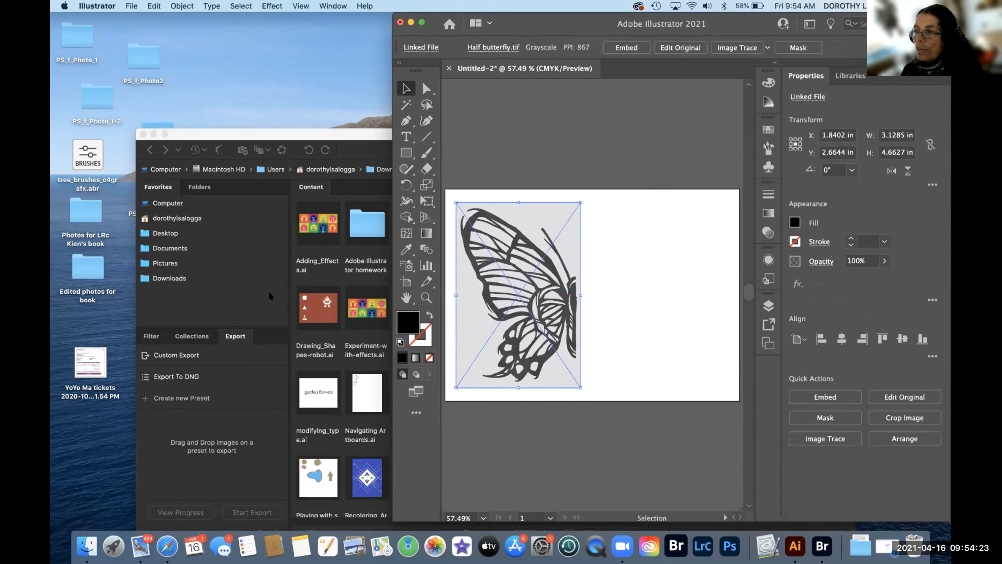
- Edit Artboard 1 with the Artboard tool, confirming its 7.4 × 5.33 in landscape size
click(407, 280)
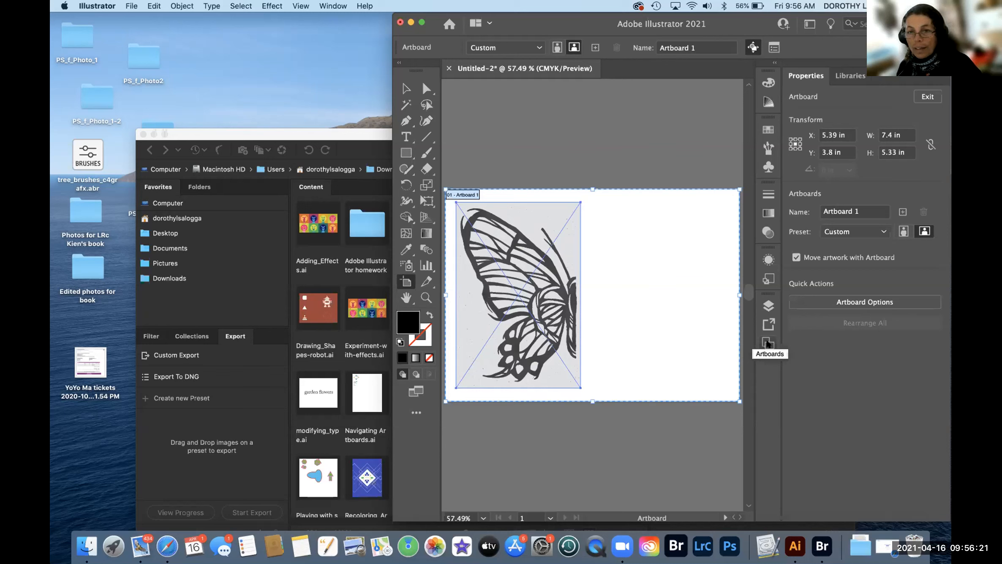
- Confirm in the Artboards panel that only Artboard 1 remains, then select the butterfly image
click(768, 343)
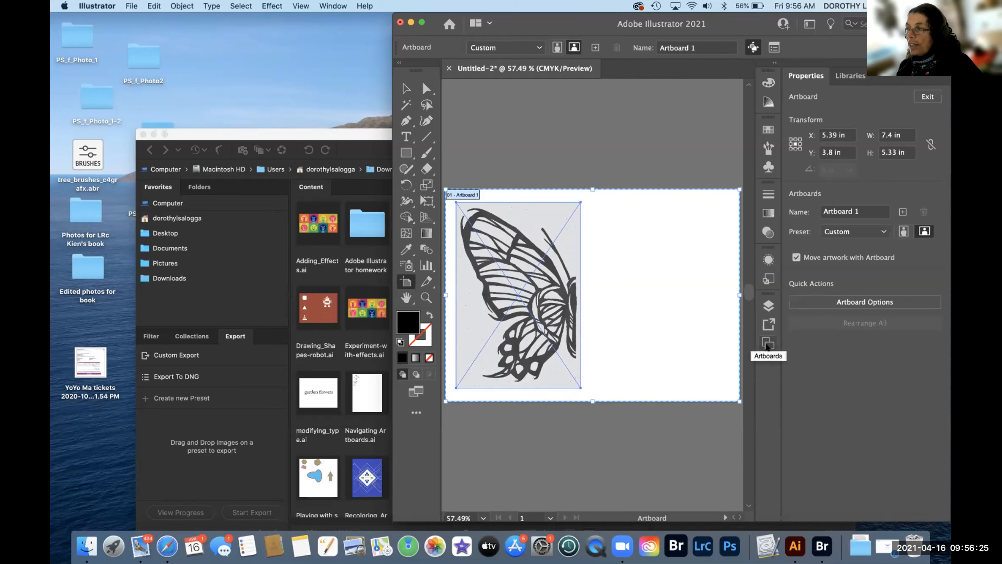
click(768, 343)
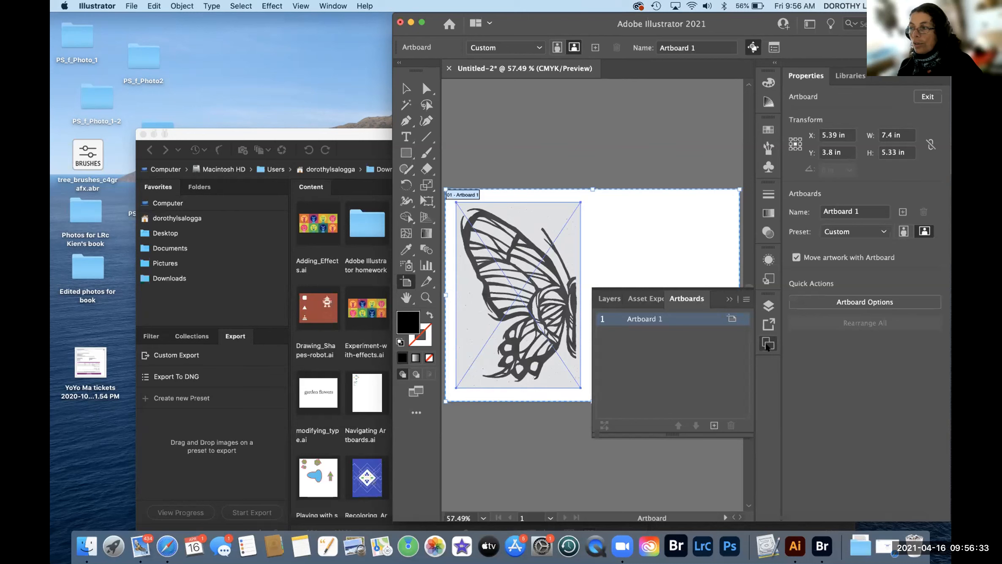
click(767, 343)
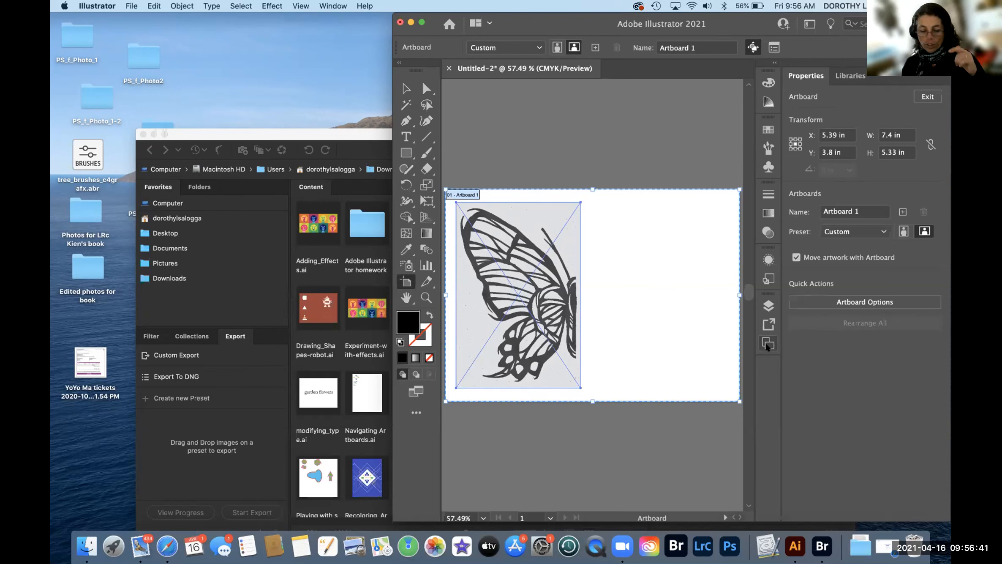
click(405, 88)
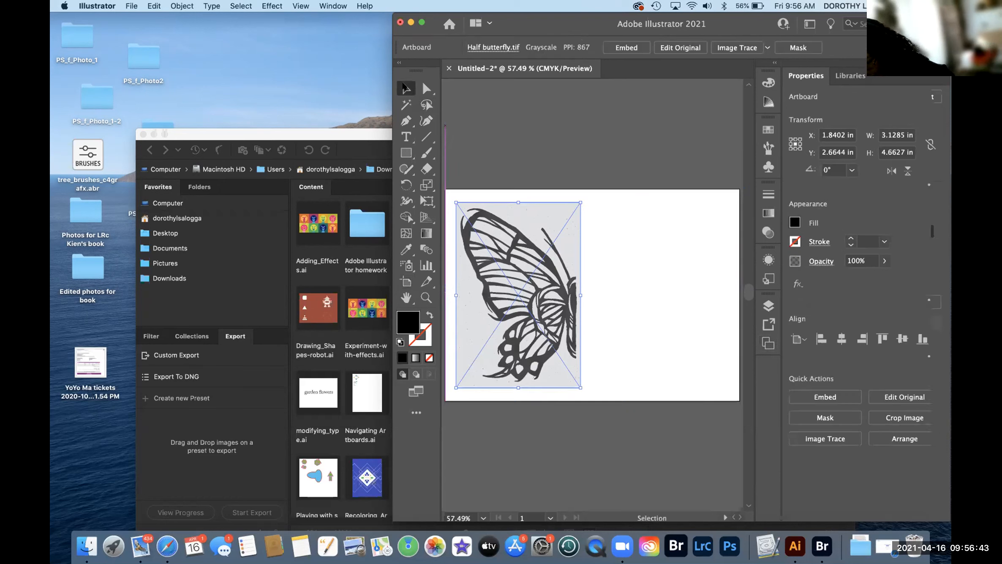
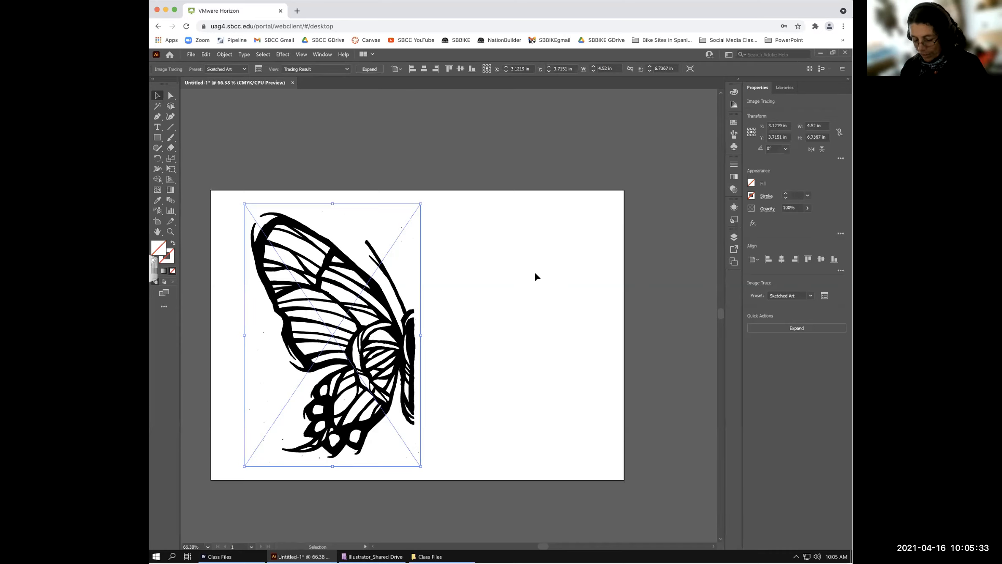
- Zoom the Sketched Art trace to 200% and pan down to the lower wing
key(ctrl+1)
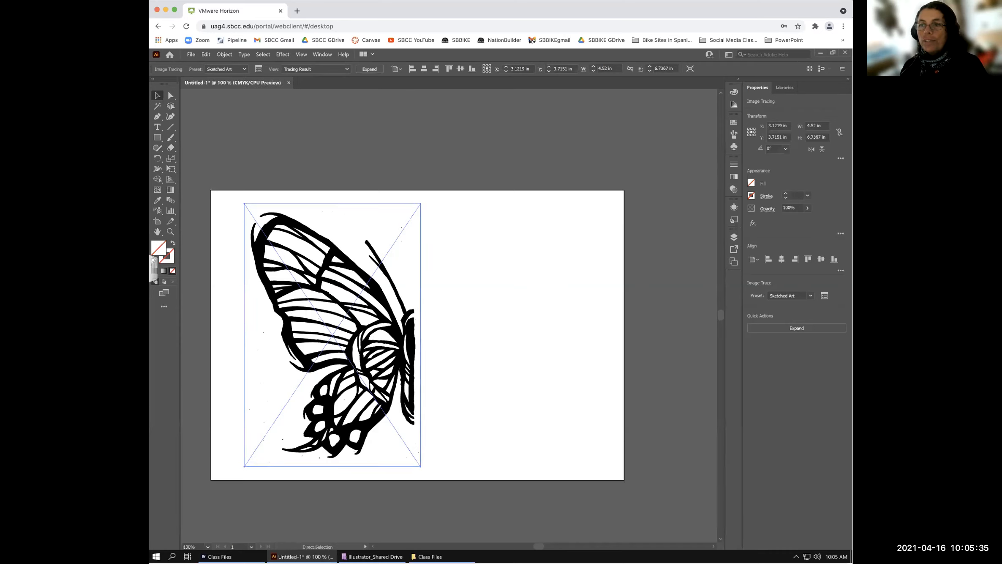
key(ctrl+equal)
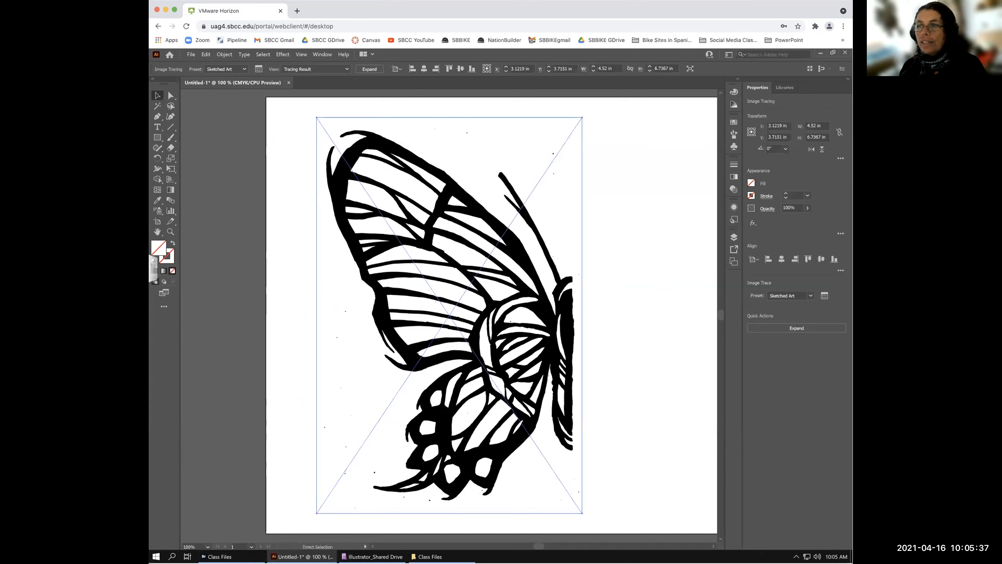
key(ctrl+equal)
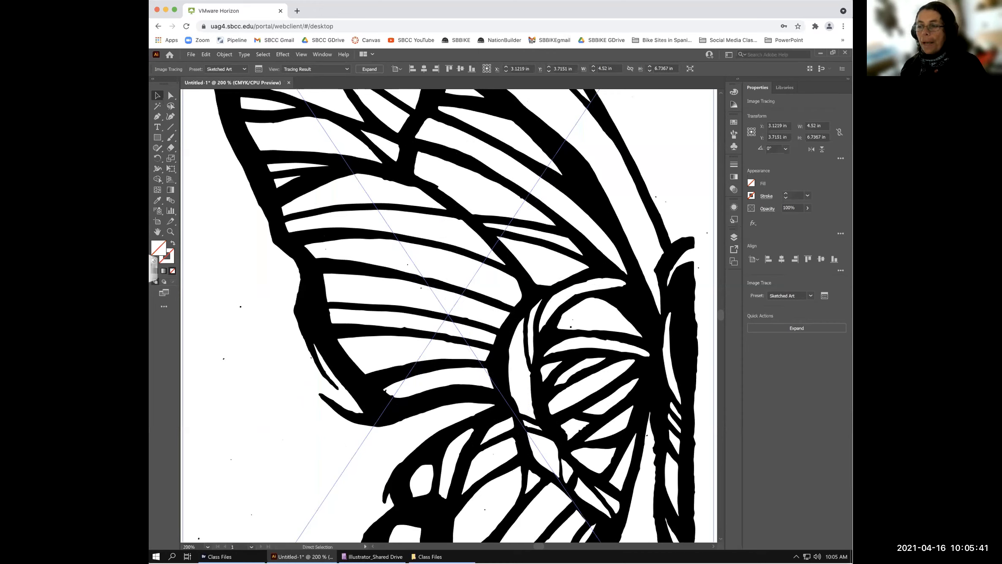
key(v)
key(space)
drag(358, 356, 424, 247)
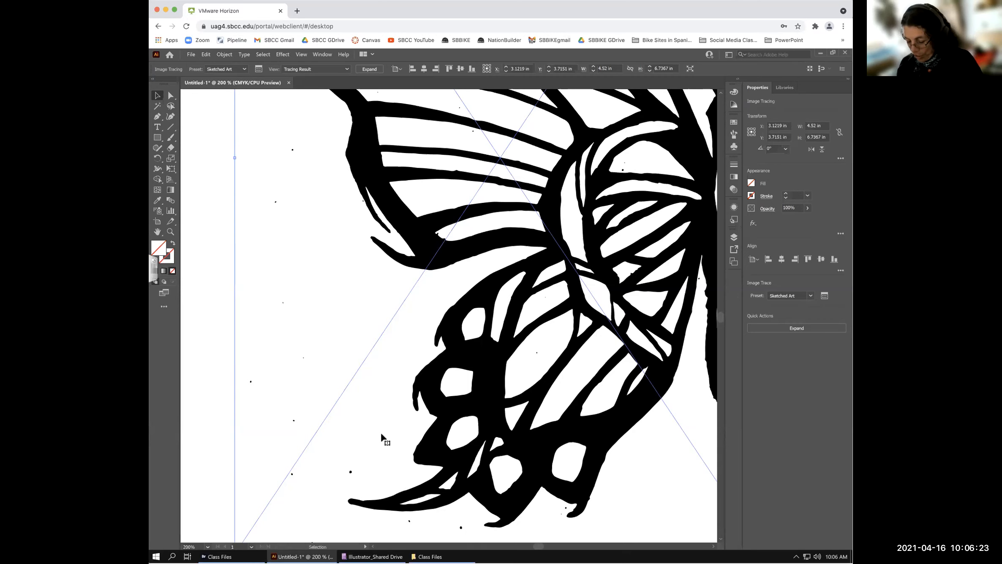
- Zoom out to 150% and recentre the view on the upper wing and body
key(ctrl+minus)
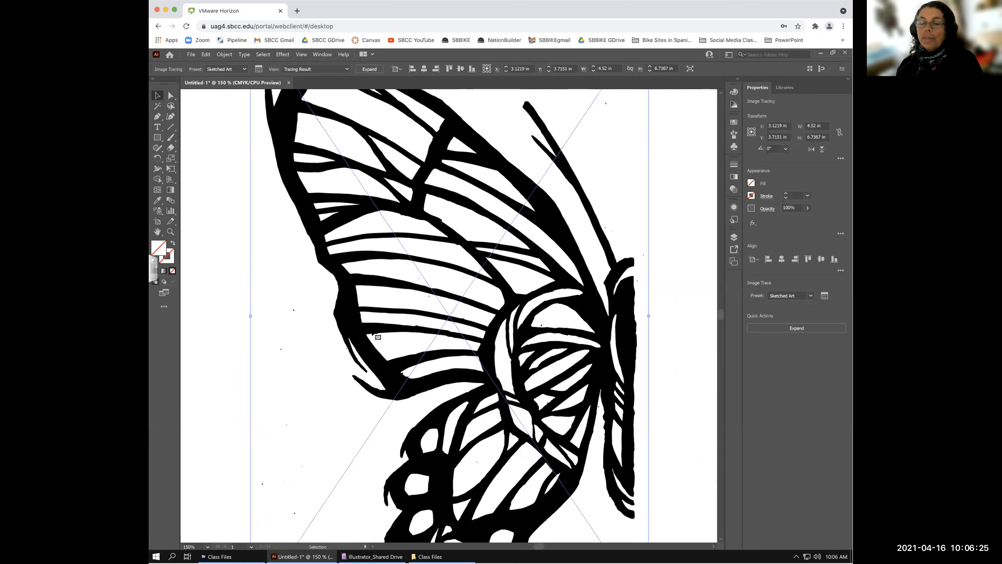
key(space)
drag(386, 331, 369, 417)
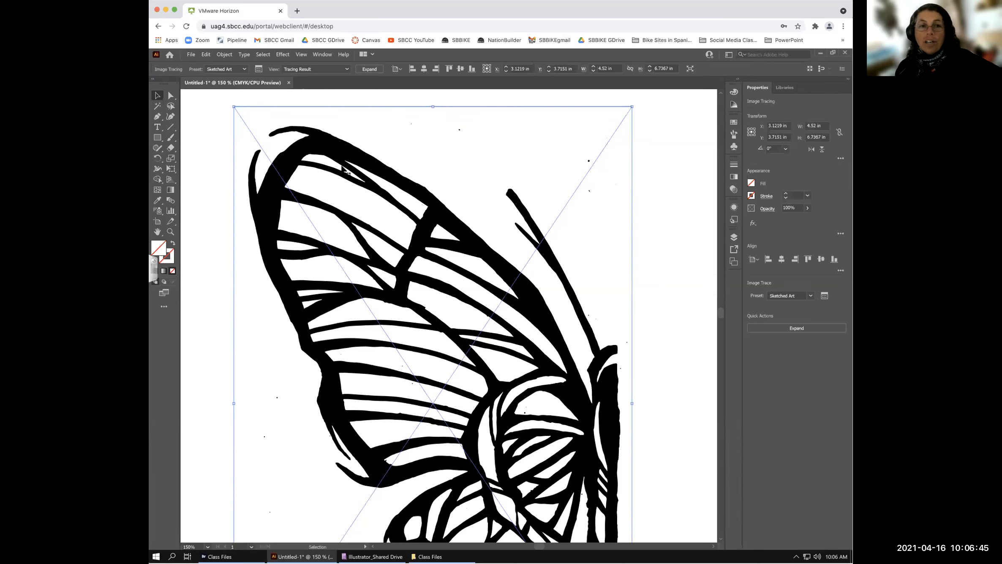
key(space)
scroll(453, 344, down, 3)
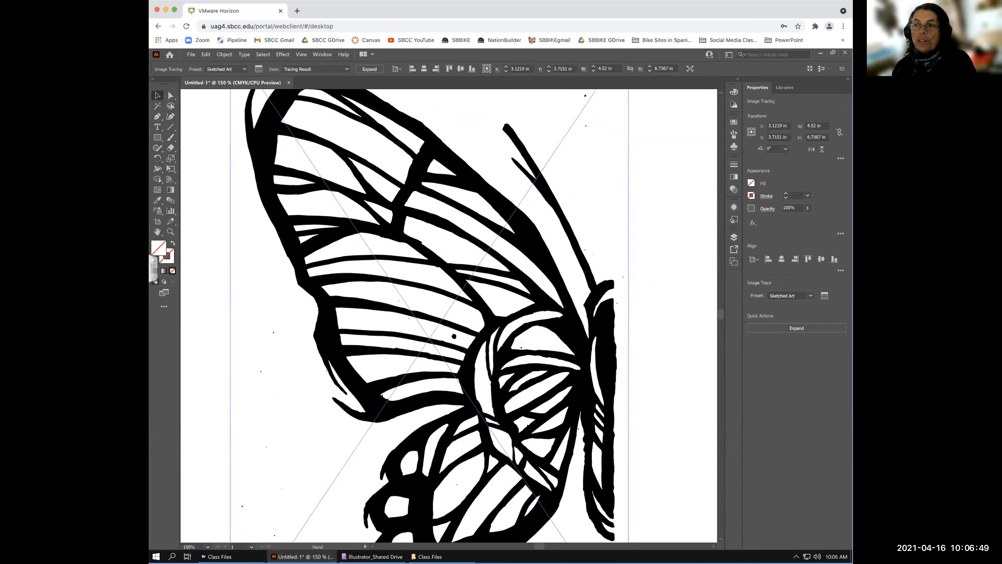
drag(324, 446, 354, 418)
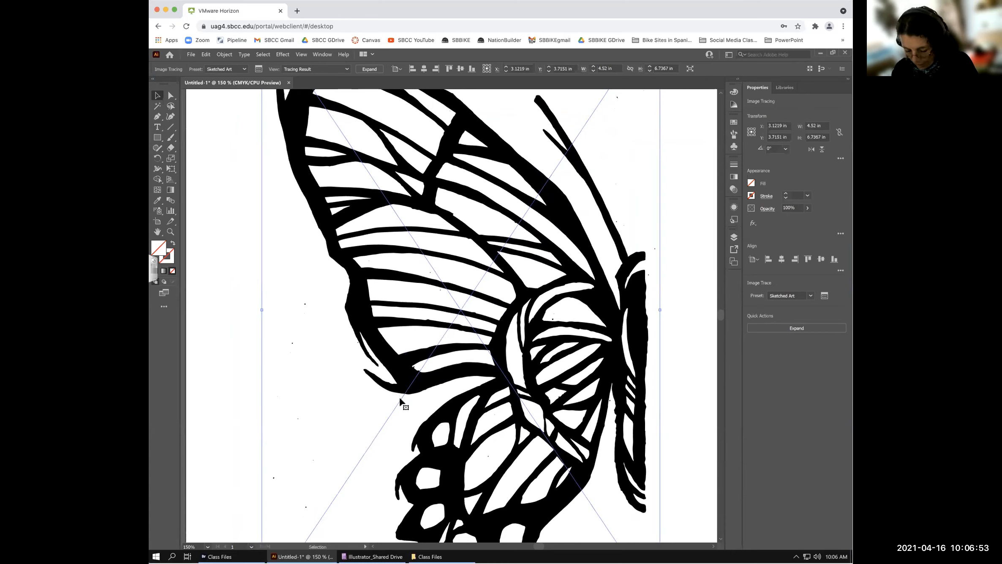
- Zoom back in on the wing and pan to its lower edge
key(a)
key(ctrl+equal)
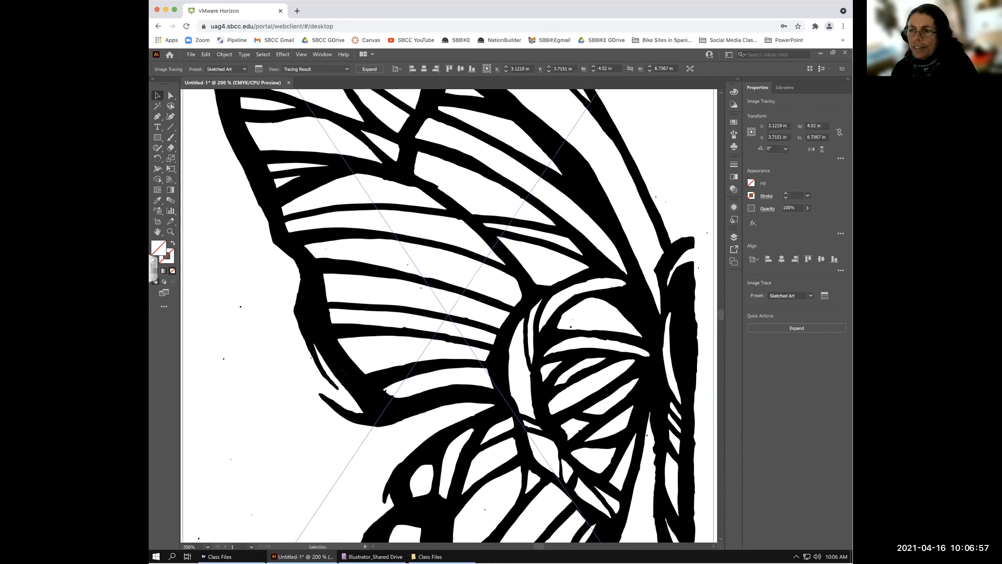
key(space)
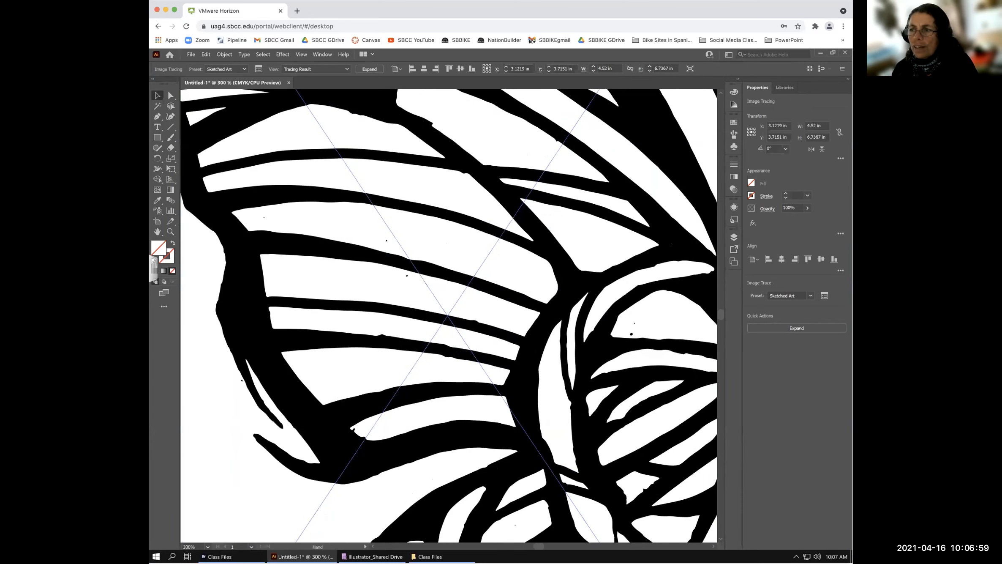
drag(349, 442, 380, 379)
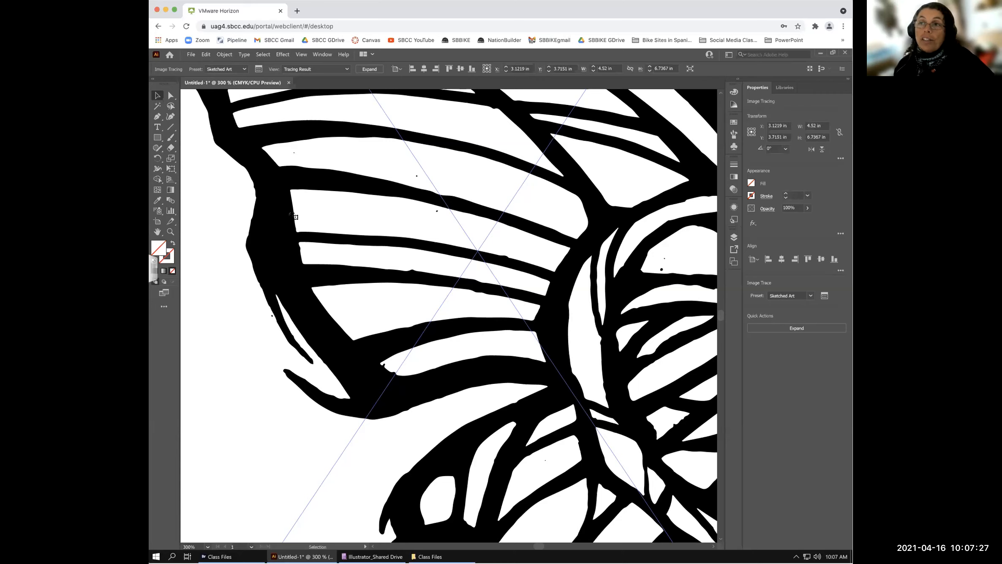
click(347, 69)
click(347, 68)
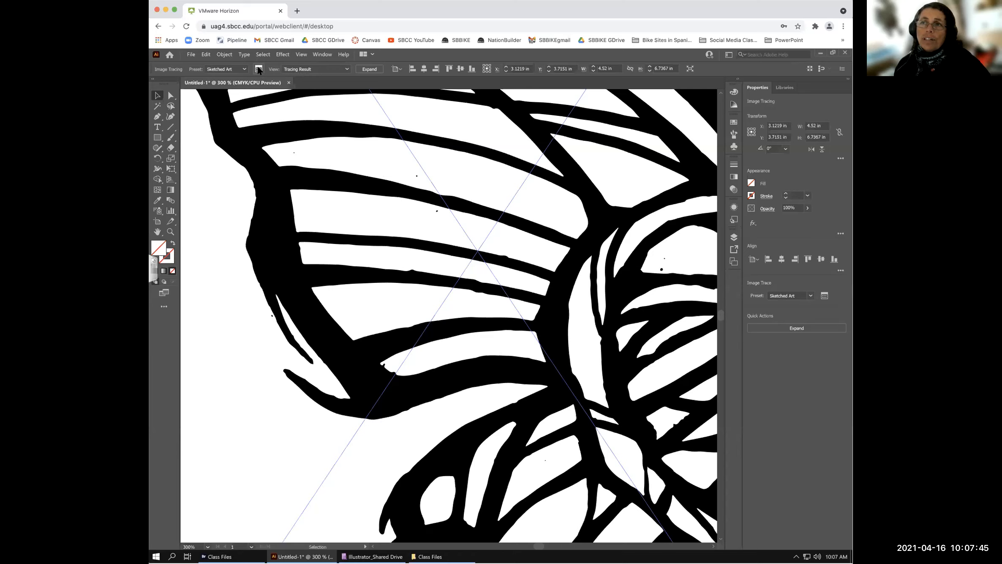
click(259, 69)
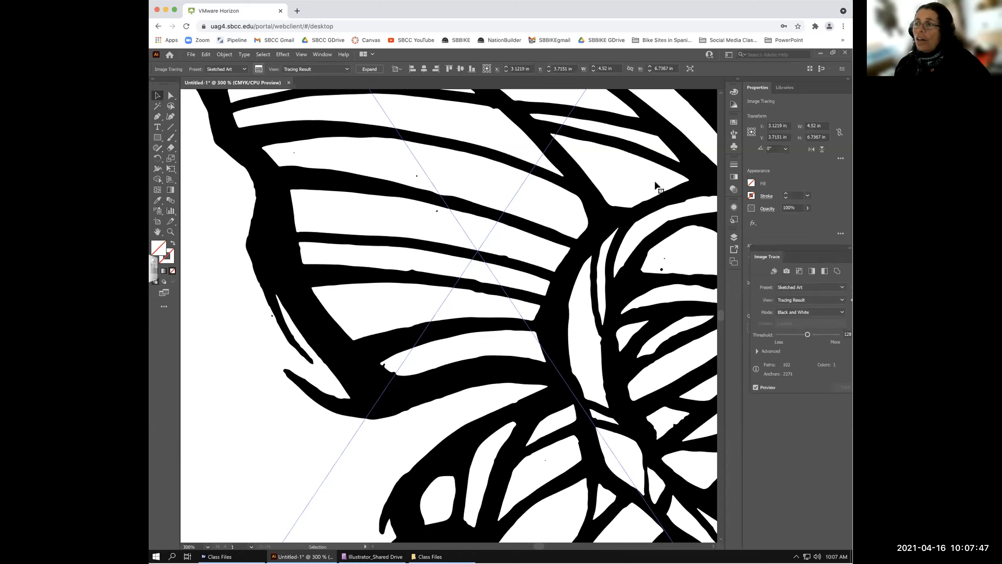
drag(814, 247, 763, 245)
click(808, 244)
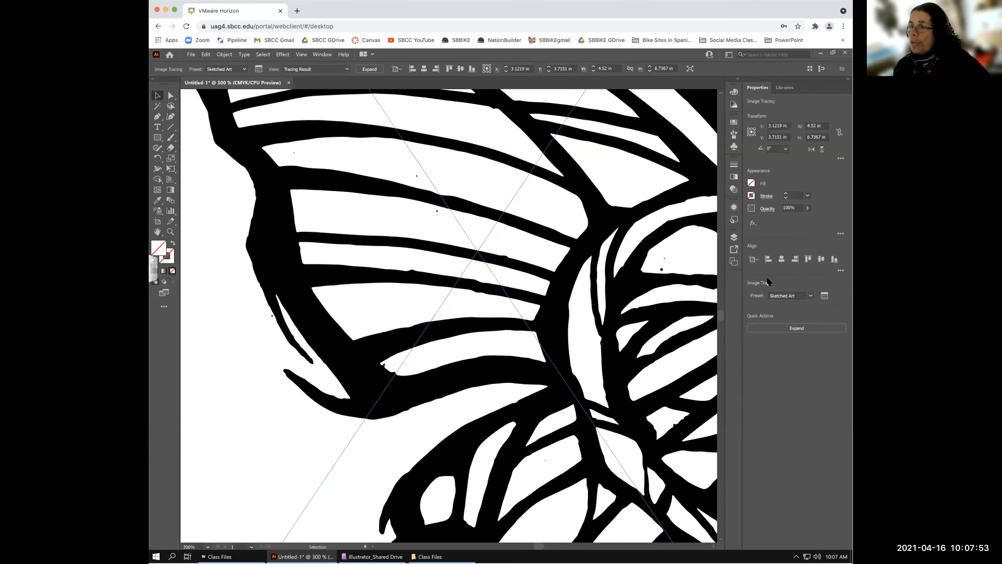
- Place the Image Trace panel over the canvas and retrace the butterfly with the Line Art preset
click(824, 296)
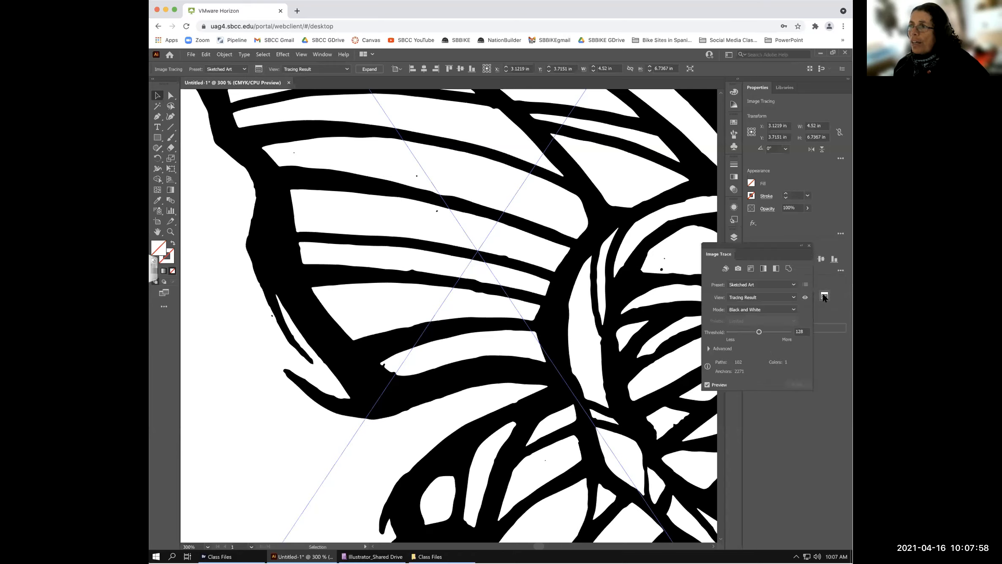
click(808, 246)
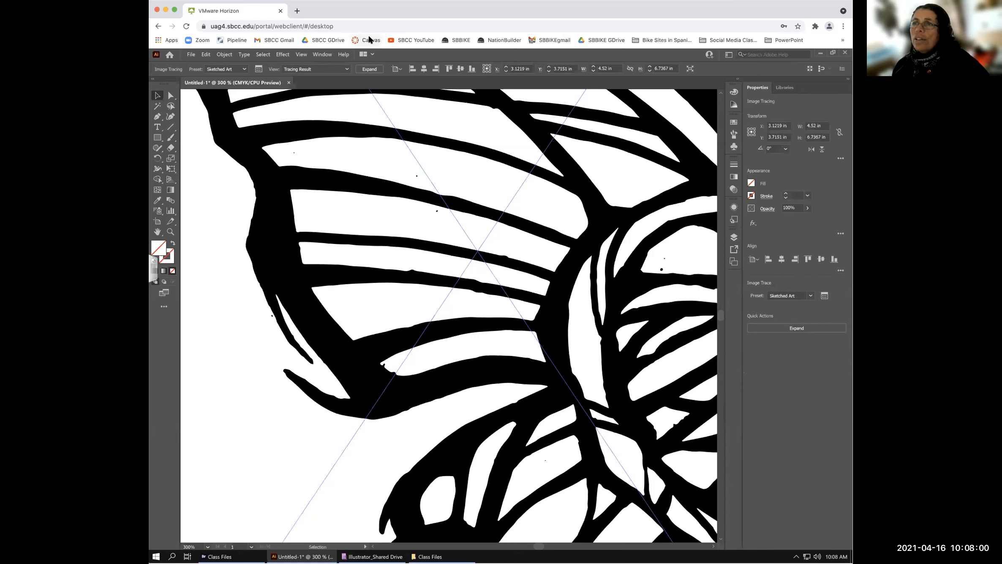
click(323, 55)
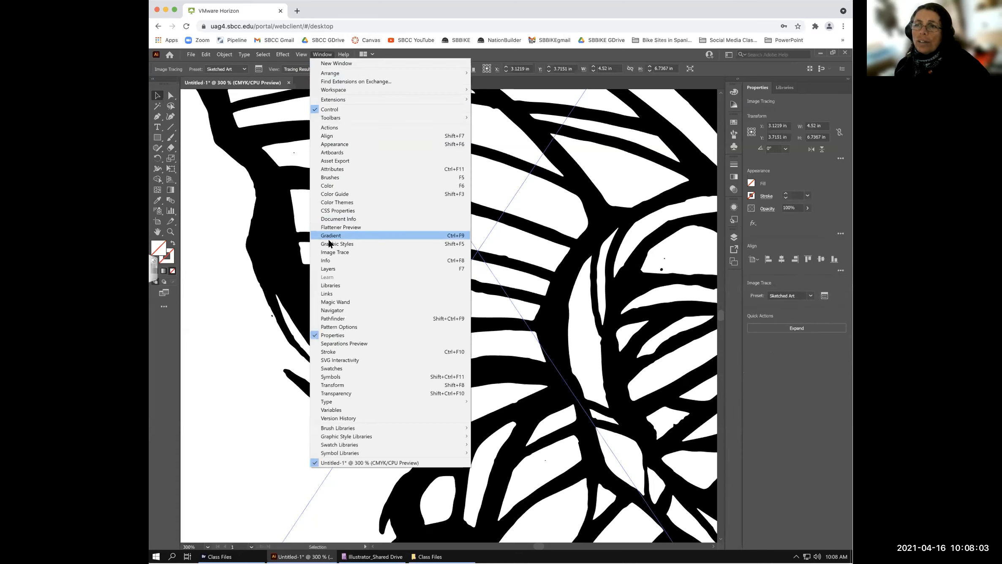
click(334, 249)
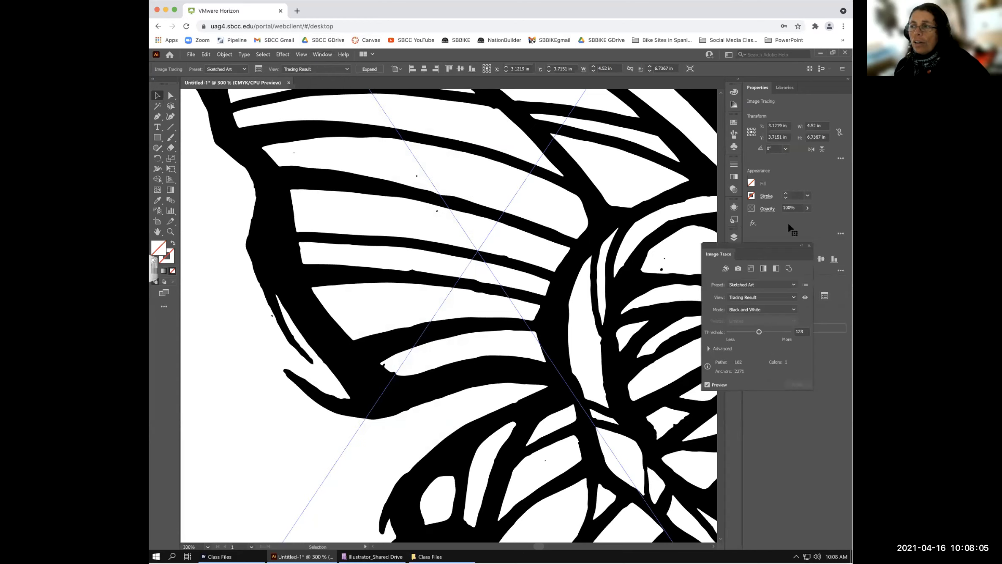
mouse_move(774, 246)
mouse_down()
mouse_move(614, 163)
mouse_move(647, 134)
mouse_move(673, 136)
mouse_move(738, 231)
mouse_move(791, 271)
mouse_move(807, 262)
mouse_move(653, 166)
mouse_move(663, 168)
mouse_up()
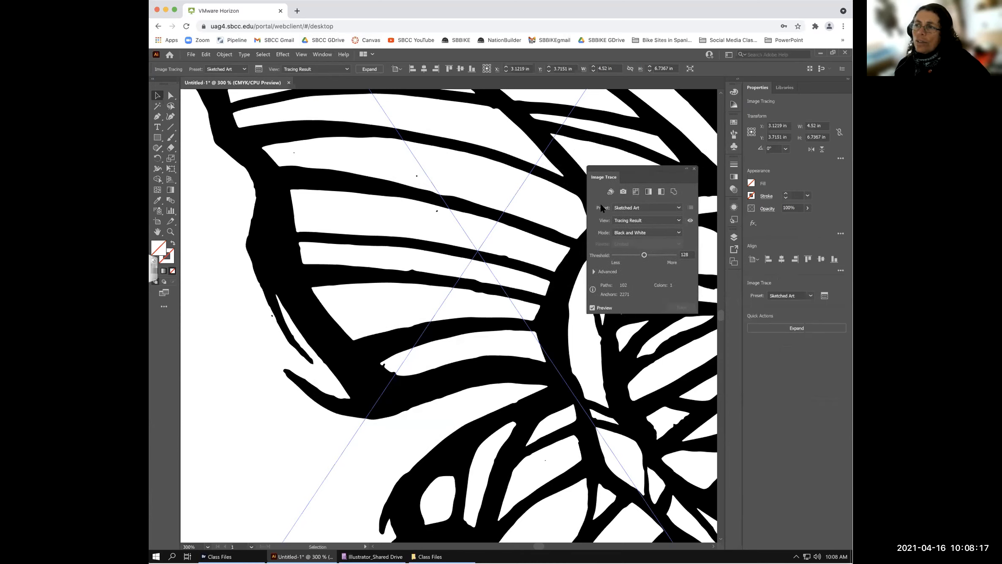
click(677, 207)
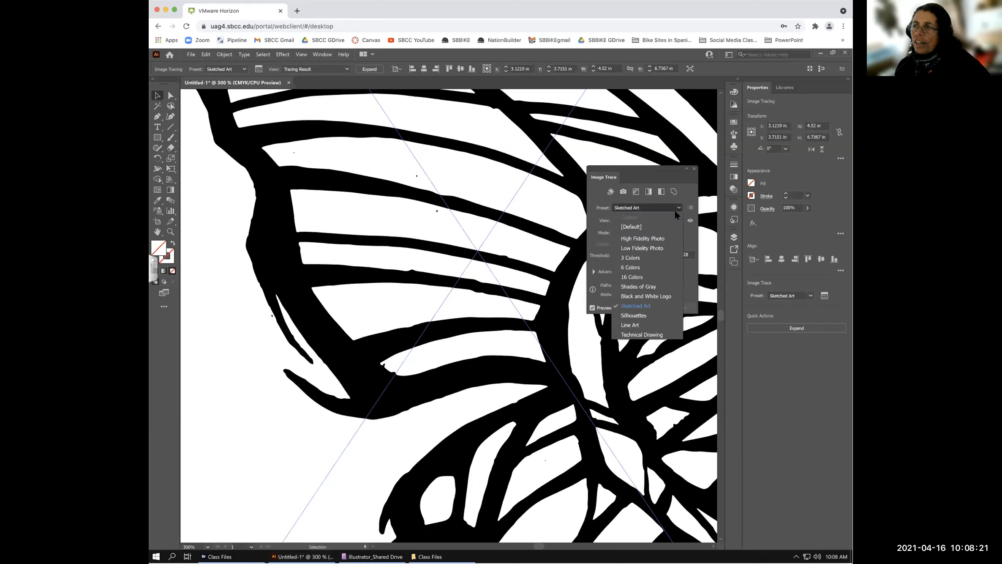
click(630, 324)
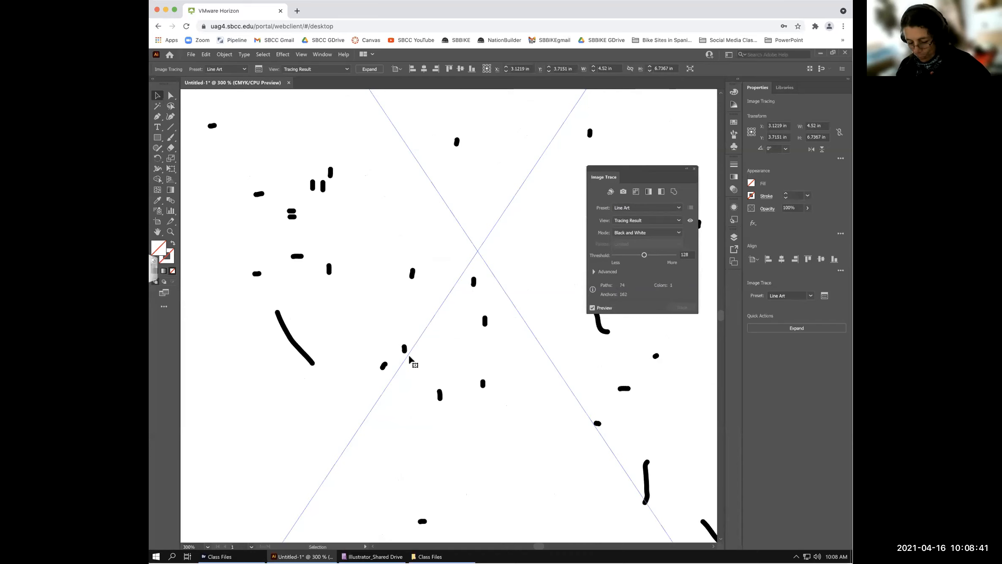
- Fit the whole artboard in the window to view the sparse Line Art trace
key(ctrl+0)
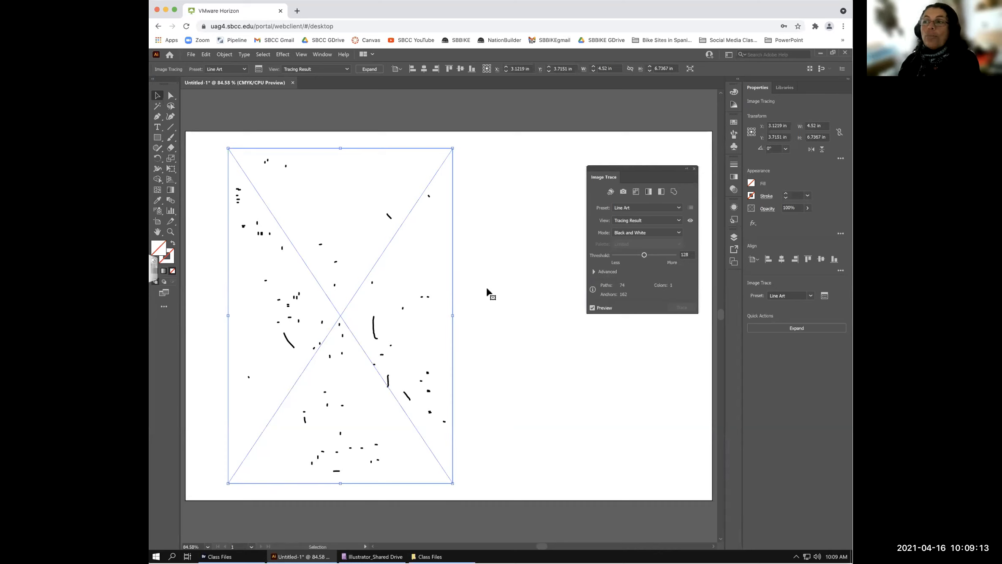
- Choose the Technical Drawing preset in the Image Trace panel to retrace the butterfly
click(677, 207)
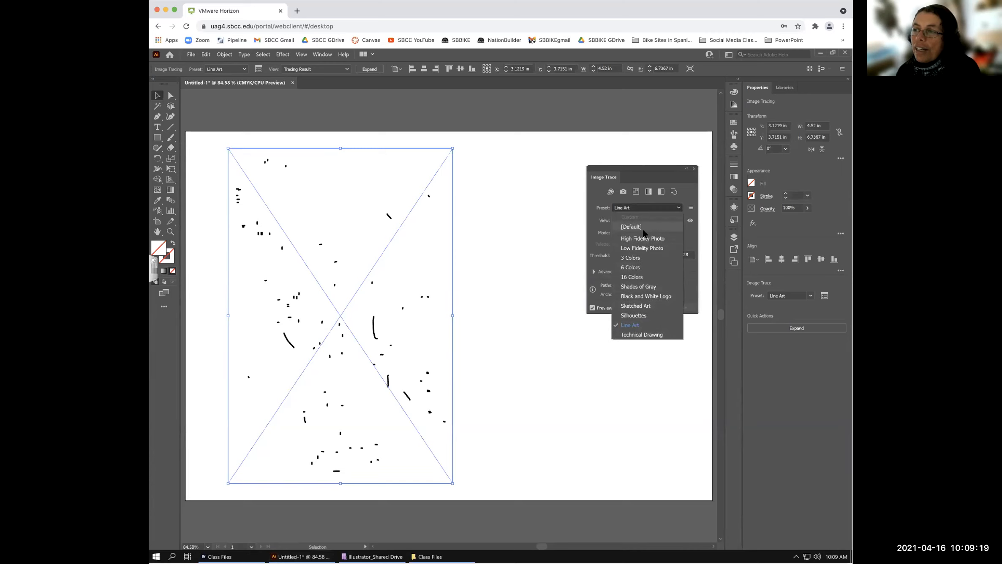
click(639, 334)
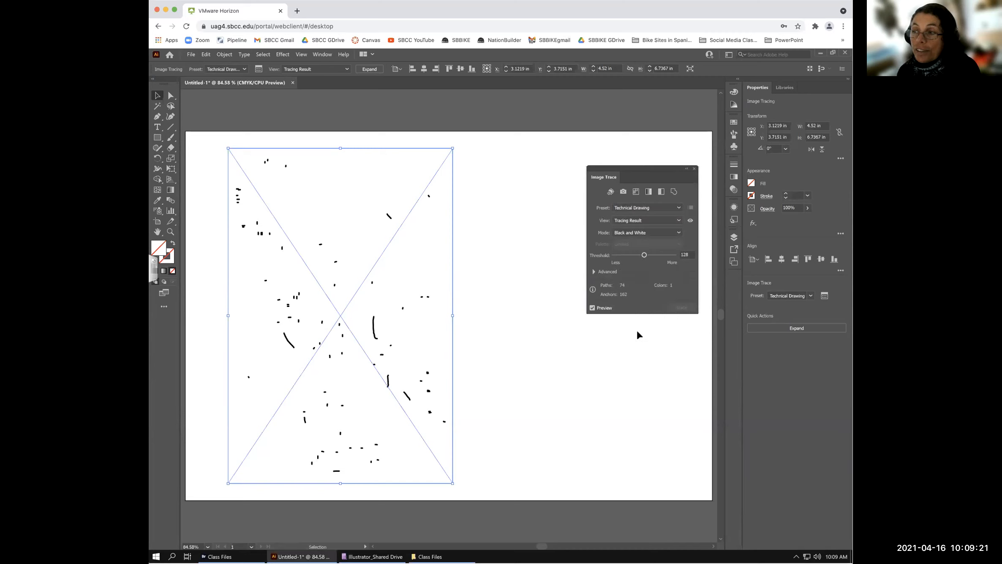
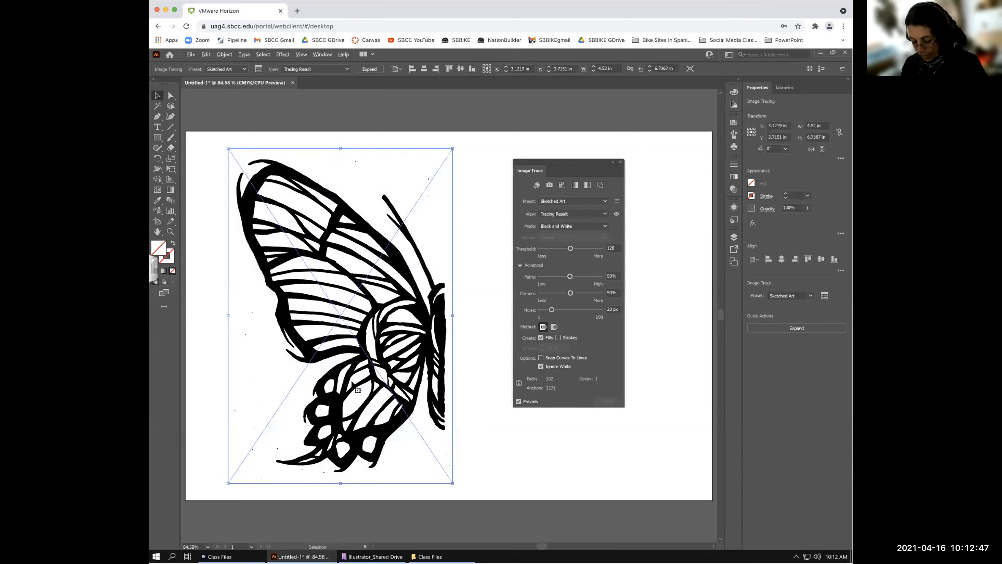
- Switch to the Add Anchor Point tool and view the Sketched Art butterfly trace at 100%
key(plus)
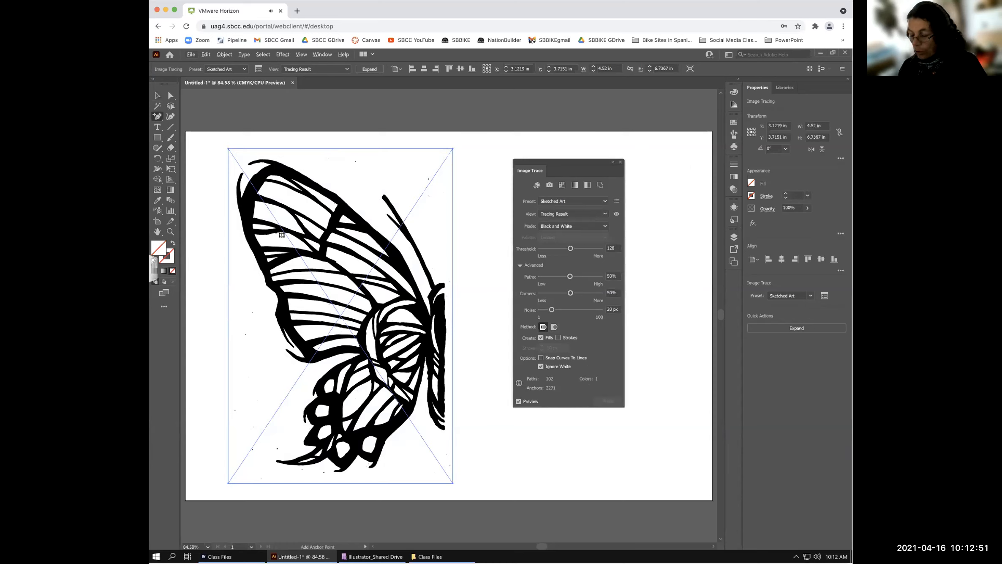
key(ctrl+1)
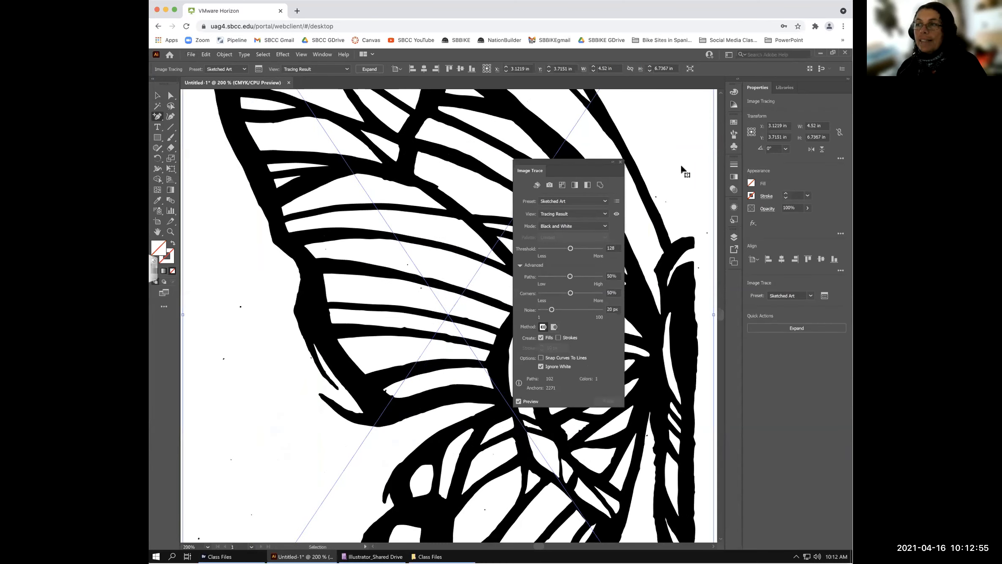
- Zoom the butterfly trace to 300% and move the Image Trace panel off the wing
mouse_move(587, 163)
mouse_down()
mouse_move(660, 167)
mouse_move(525, 154)
mouse_move(516, 105)
mouse_up()
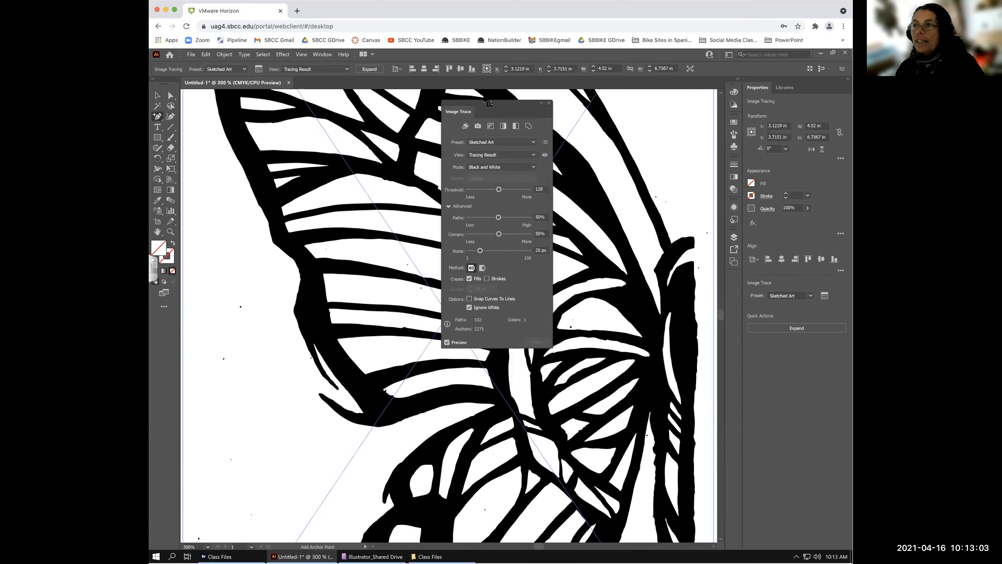
key(ctrl+plus)
mouse_move(487, 99)
mouse_down()
mouse_move(528, 106)
mouse_move(534, 208)
mouse_move(250, 259)
mouse_move(239, 253)
mouse_up()
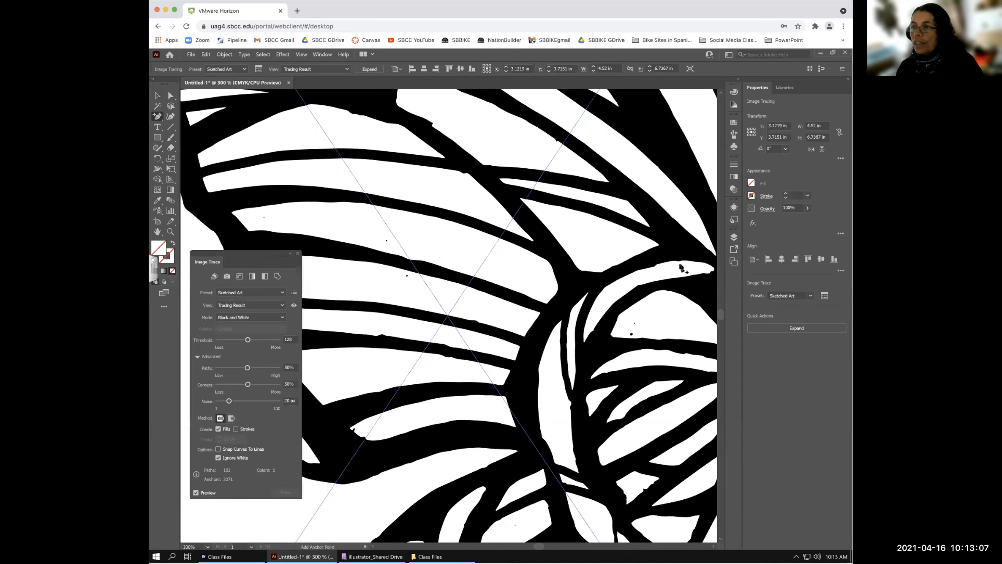
- Pan the view to centre the wing veins near the body
key(space)
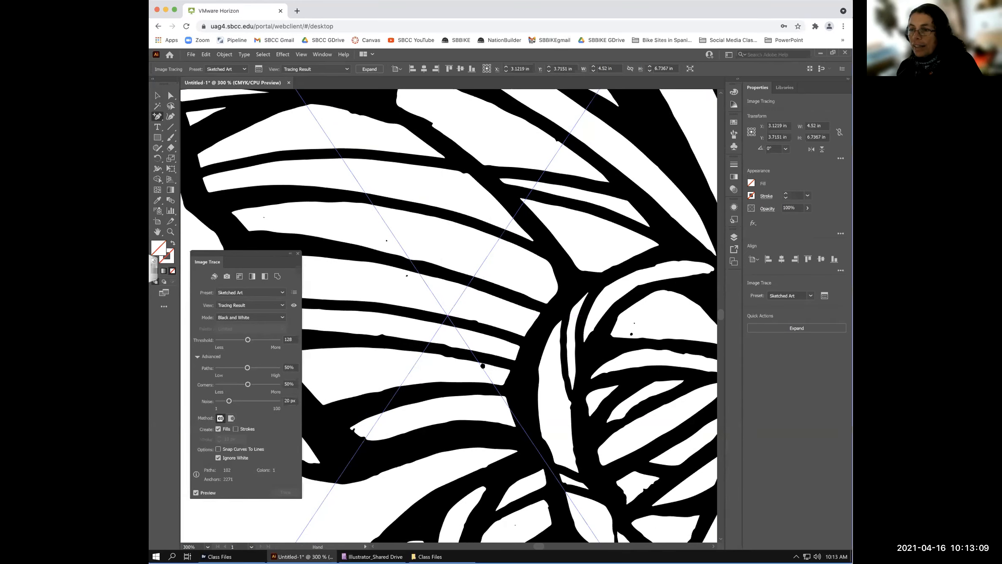
drag(448, 370, 492, 364)
scroll(500, 253, down, 5)
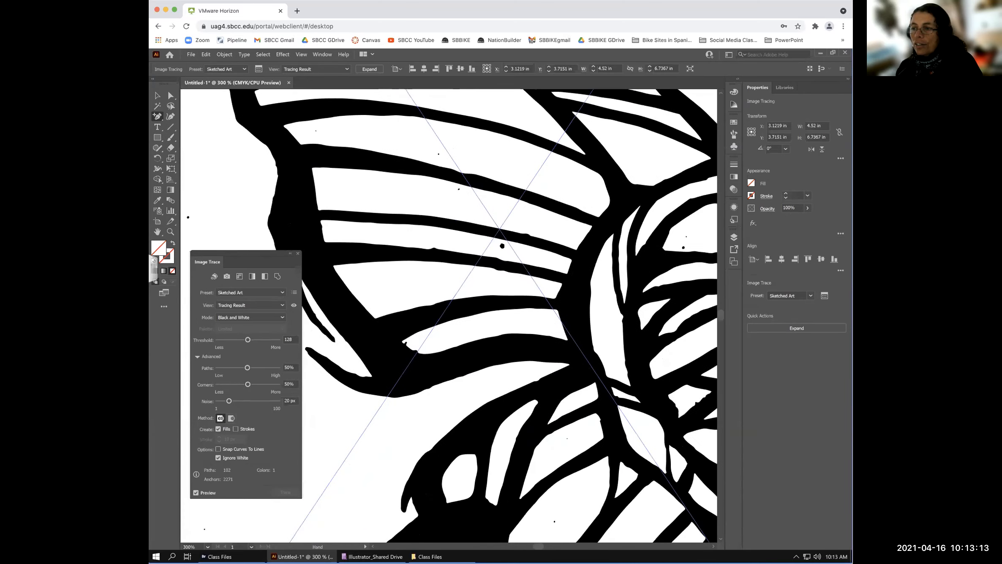
drag(497, 242, 491, 228)
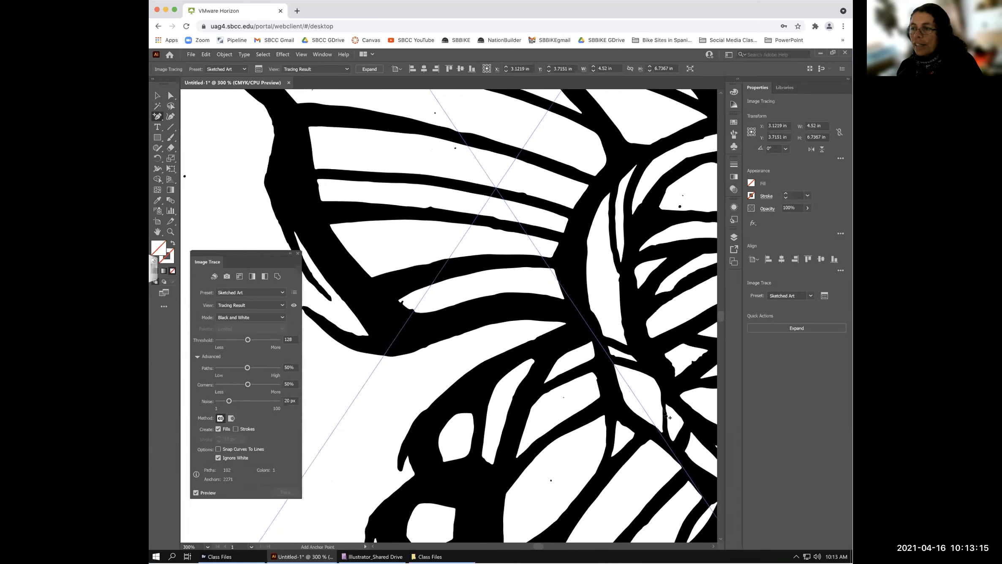
drag(624, 392, 605, 372)
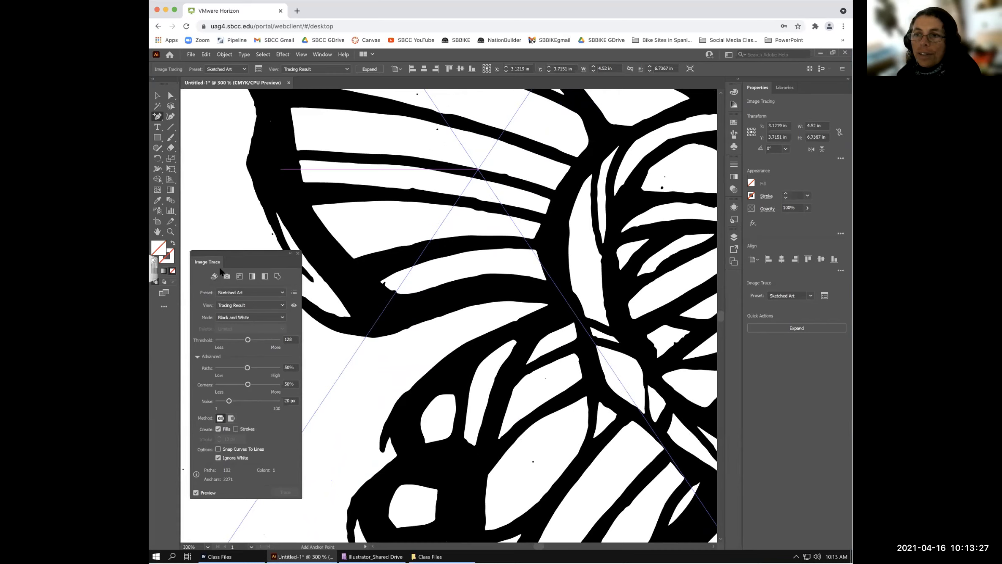
- With the Selection tool, turn off Ignore White, making the preset Custom, and disable Preview
click(157, 96)
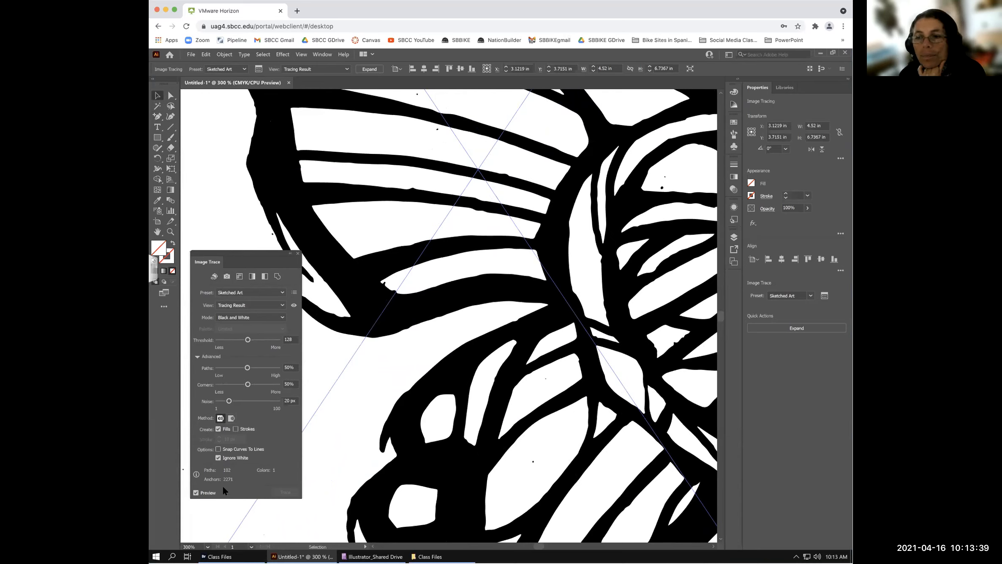
click(218, 458)
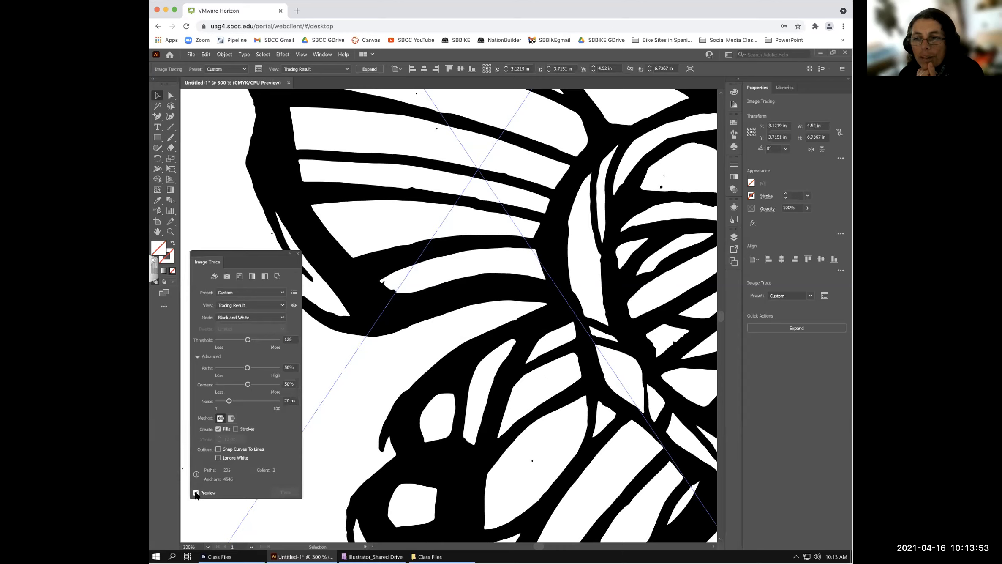
click(196, 493)
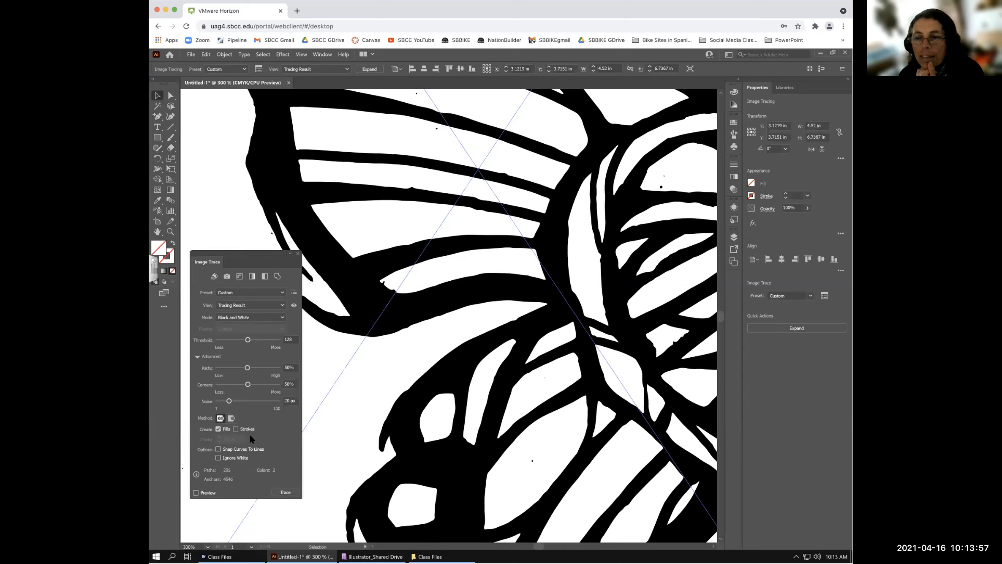
- Compare Ignore White on and off, leaving it off, then drag the Image Trace panel right
click(218, 459)
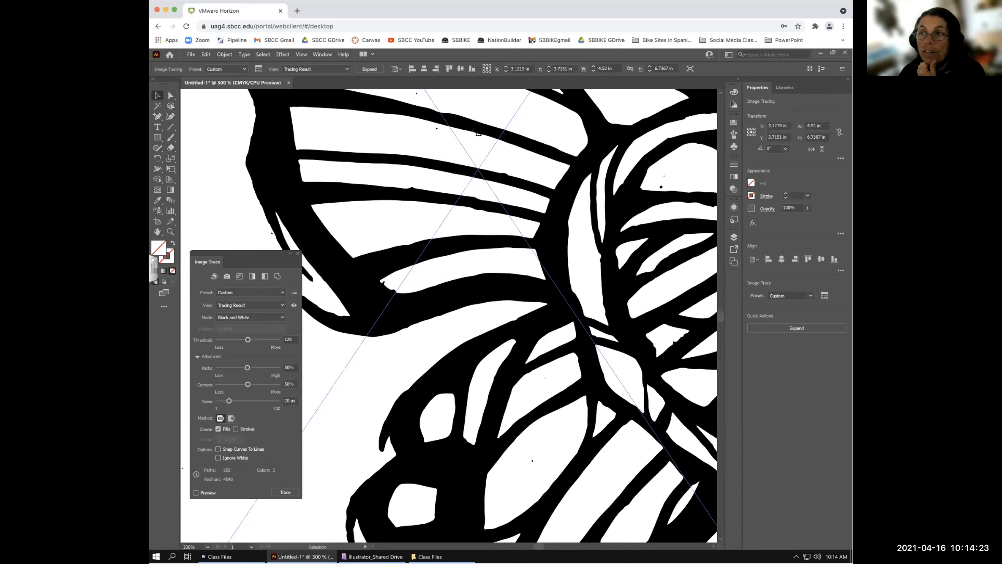
click(217, 456)
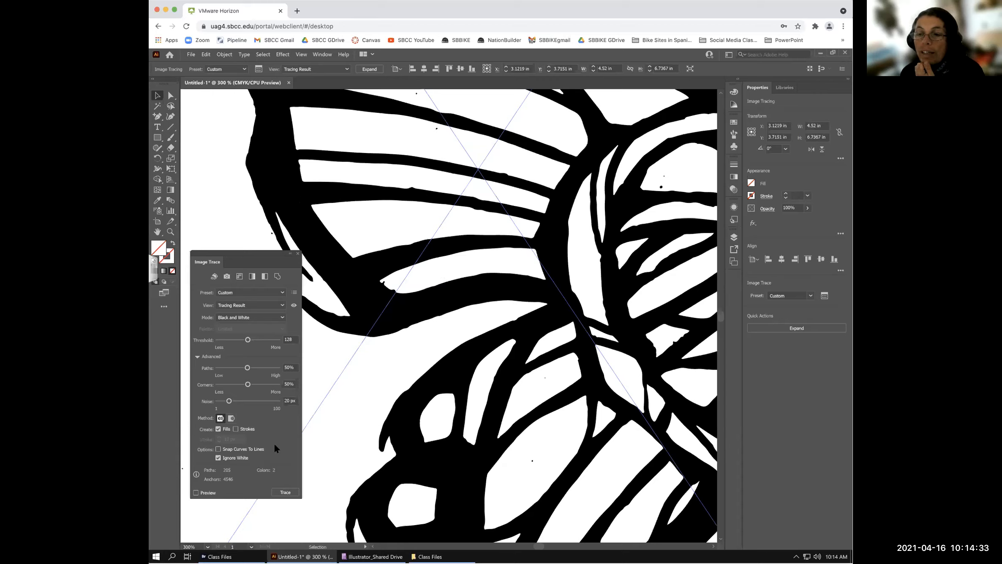
click(219, 458)
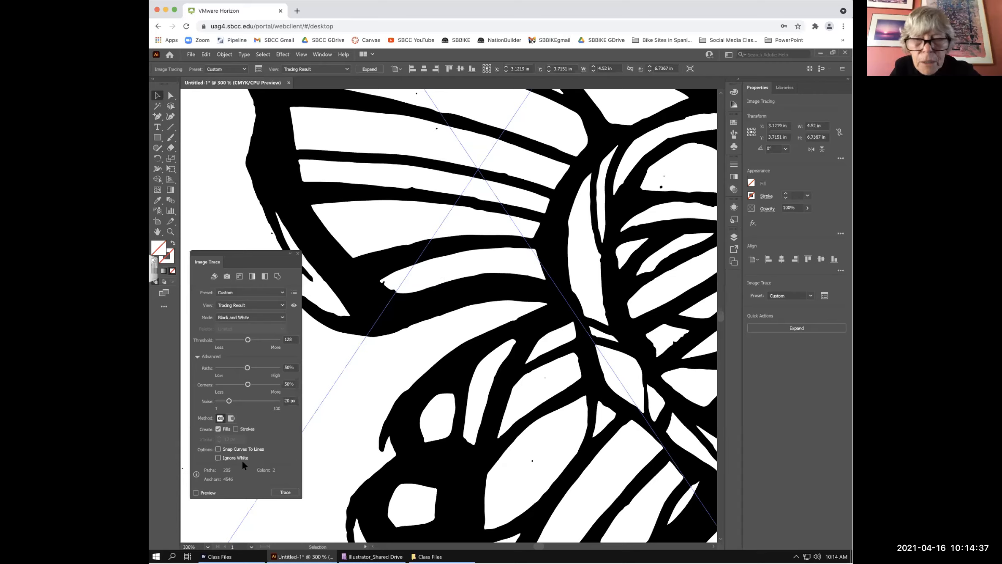
mouse_move(221, 252)
mouse_down()
mouse_move(455, 255)
mouse_move(611, 191)
mouse_move(645, 197)
mouse_up()
mouse_move(731, 323)
mouse_down()
mouse_move(779, 338)
mouse_move(467, 206)
mouse_move(427, 203)
mouse_up()
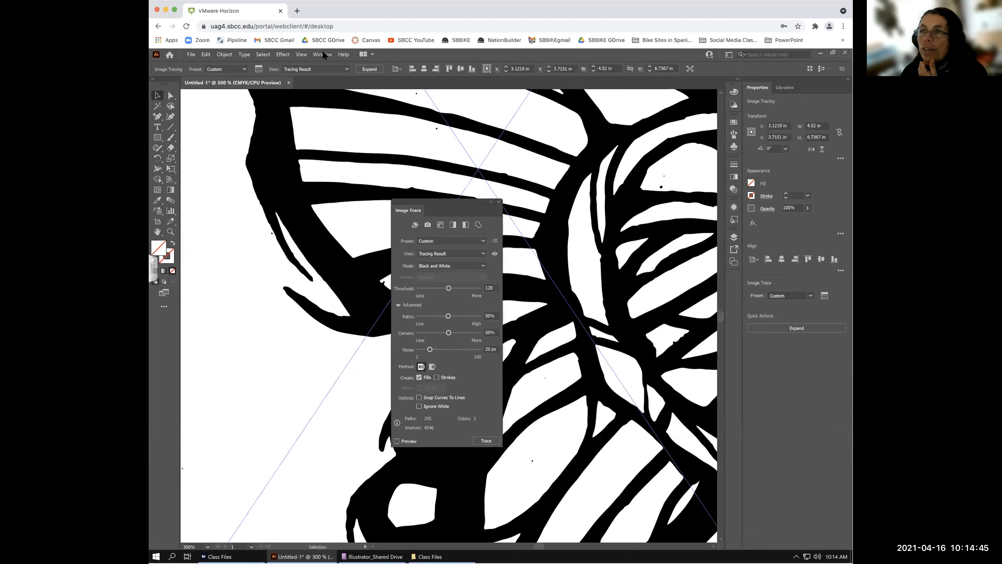
- Open and dismiss the Window menu, then float the Image Trace panel at the canvas's upper right
click(323, 54)
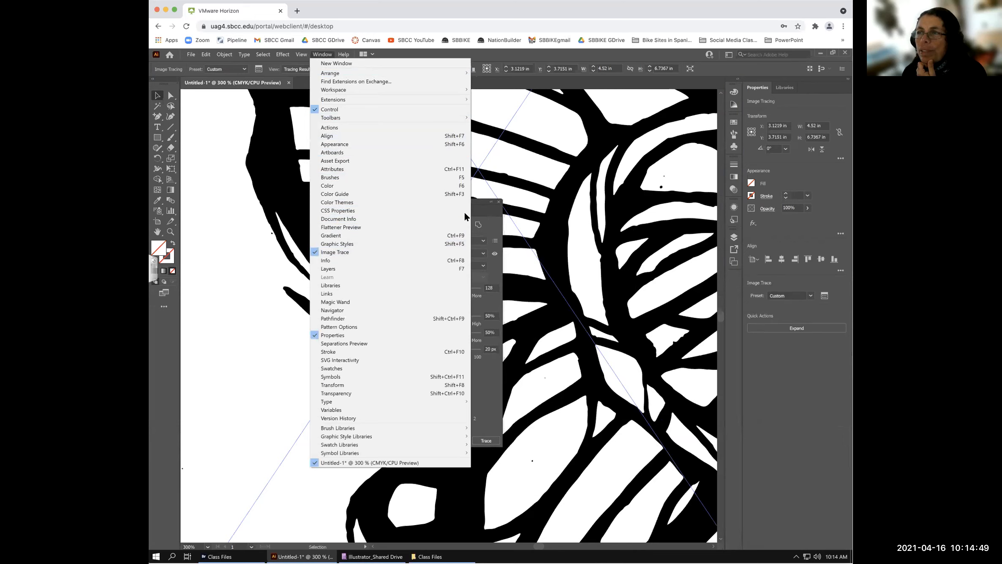
click(445, 200)
mouse_move(444, 201)
mouse_down()
mouse_move(769, 222)
mouse_move(786, 225)
mouse_move(787, 243)
mouse_move(792, 179)
mouse_move(760, 171)
mouse_move(615, 182)
mouse_move(412, 215)
mouse_move(401, 233)
mouse_move(255, 249)
mouse_move(249, 286)
mouse_move(278, 308)
mouse_move(255, 286)
mouse_move(271, 303)
mouse_move(260, 317)
mouse_move(273, 280)
mouse_move(363, 164)
mouse_move(473, 179)
mouse_move(525, 121)
mouse_move(506, 111)
mouse_move(491, 129)
mouse_up()
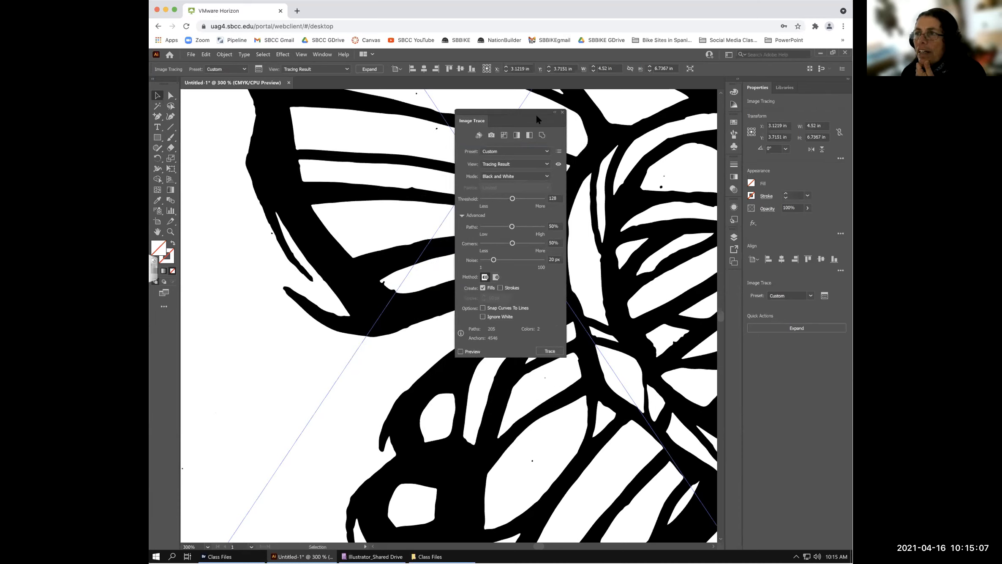
drag(519, 109, 523, 107)
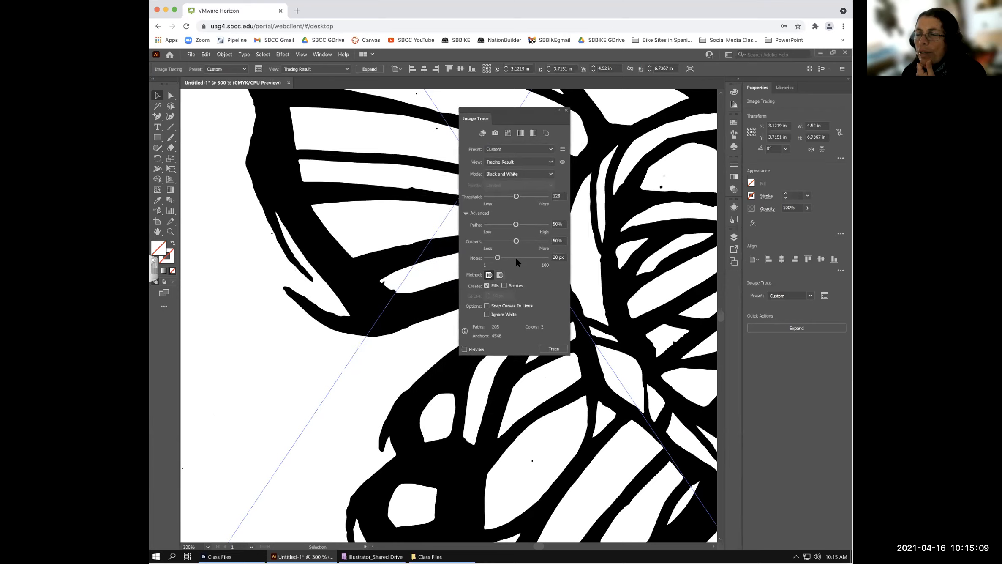
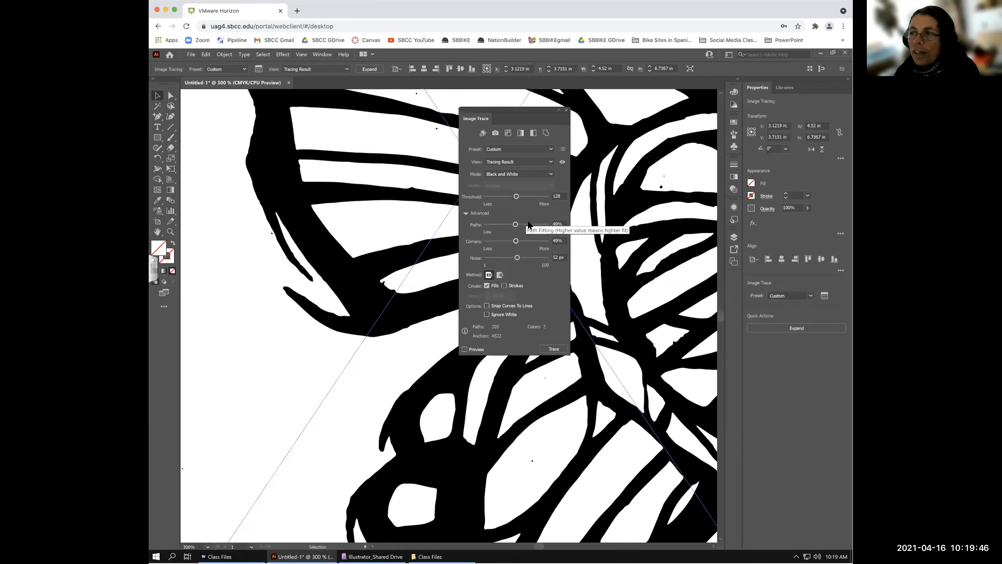
- Raise Paths to 74% with Corners at 75%, and turn on the live trace Preview
click(531, 225)
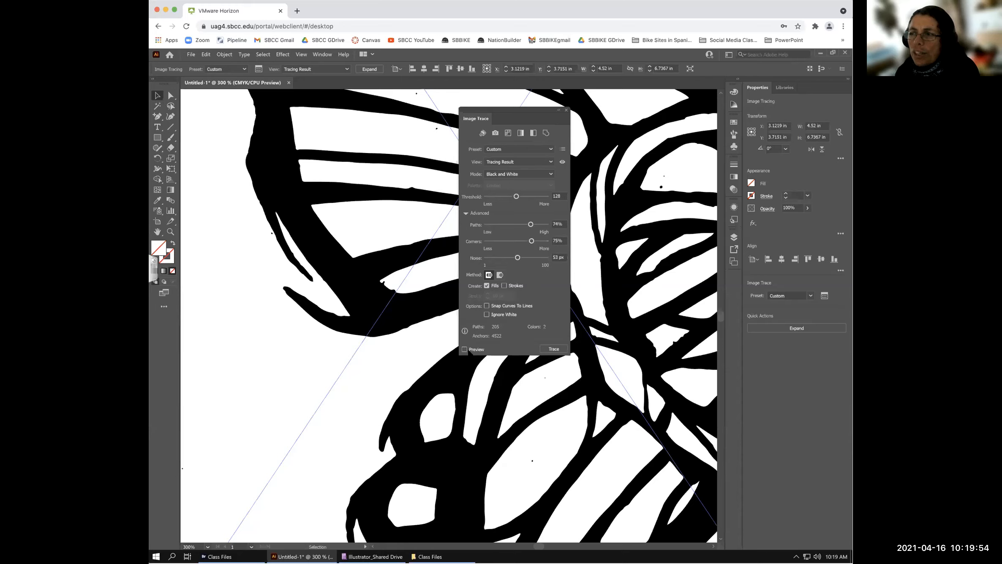
click(464, 349)
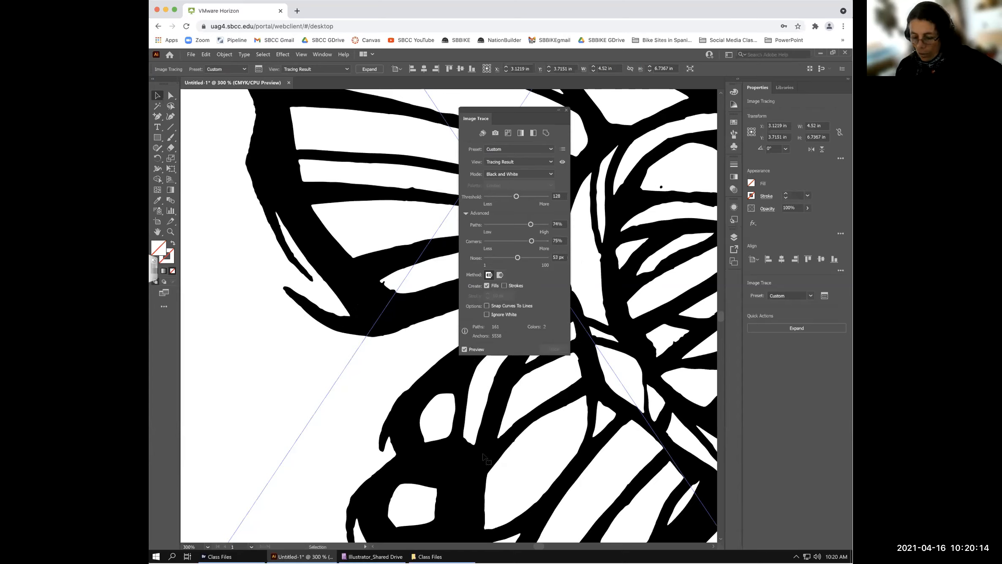
- Fit the whole artboard in view with Ctrl+0 and move the Image Trace panel slightly aside
key(ctrl+0)
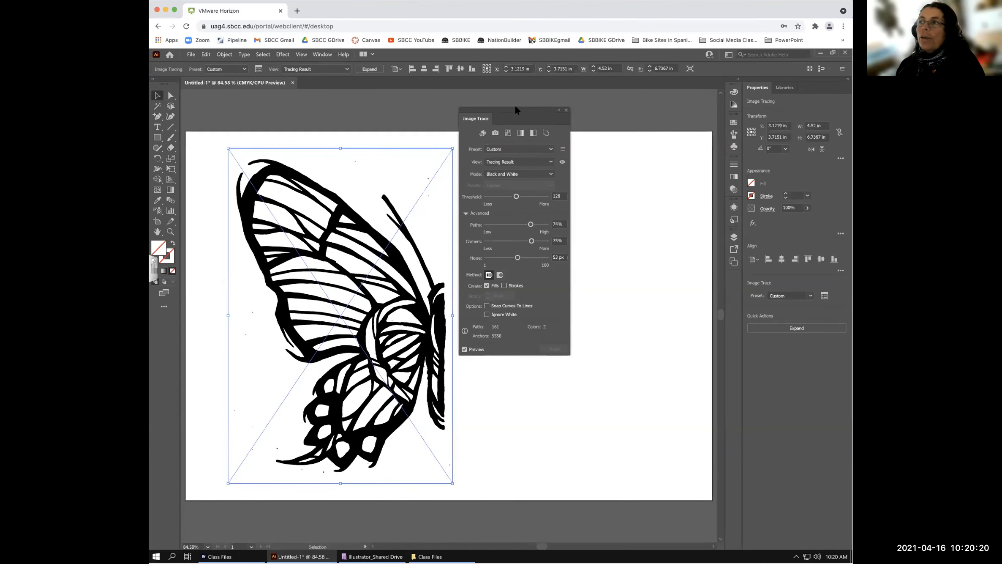
drag(515, 106, 531, 106)
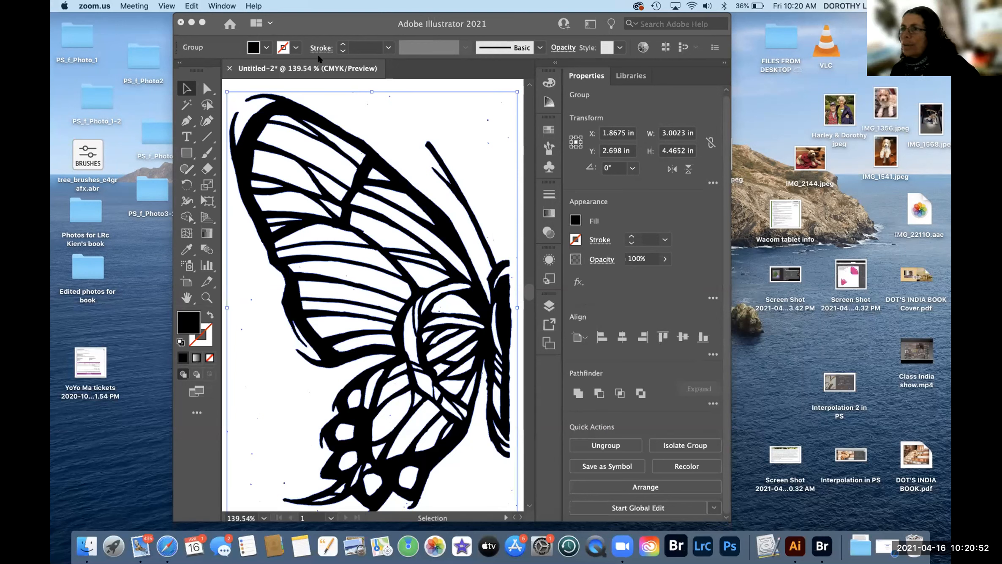
- Bring the Untitled-1 Illustrator window forward, deselect, and select the placed butterfly image with Direct Selection
click(219, 5)
mouse_move(254, 6)
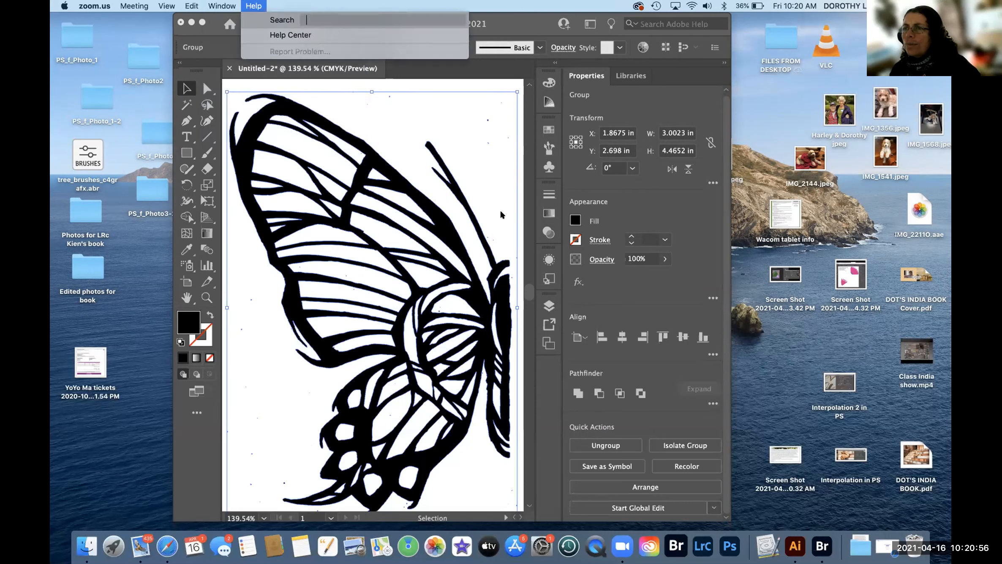
click(795, 545)
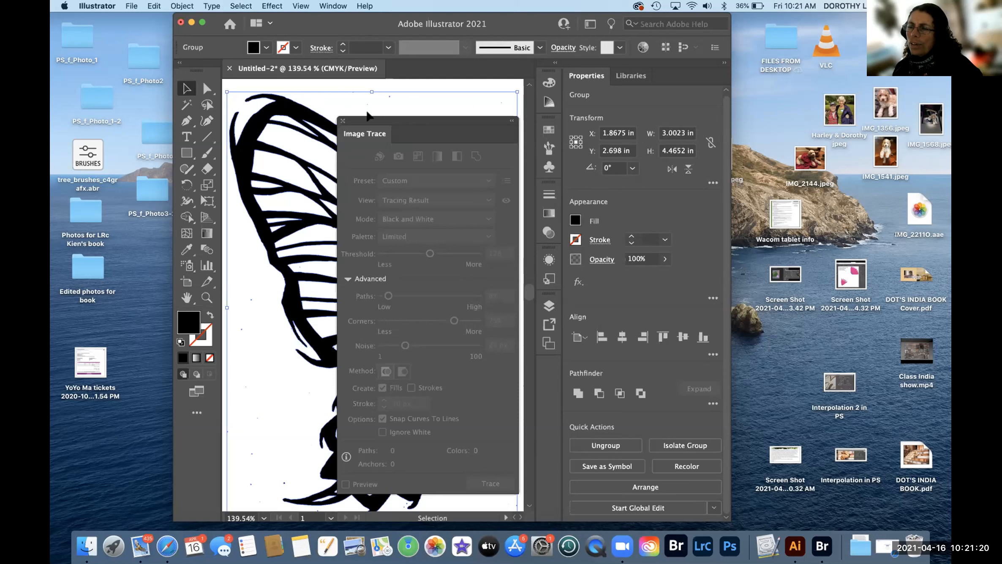
click(285, 208)
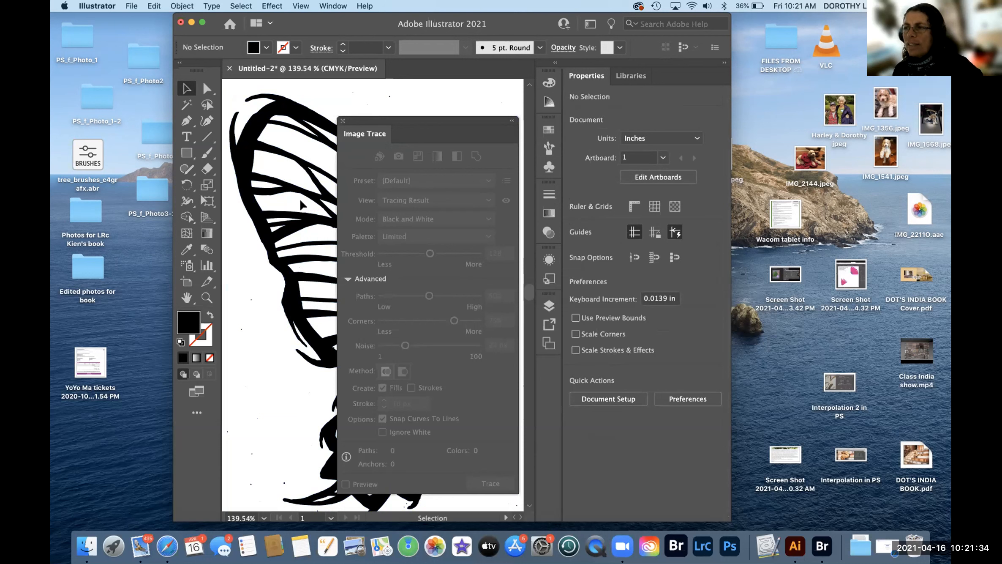
key(a)
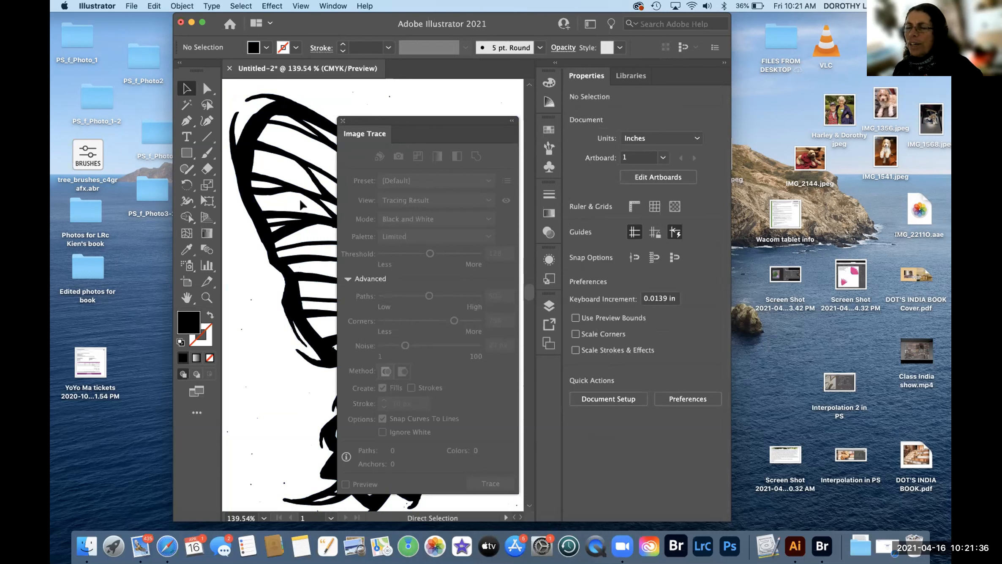
click(301, 205)
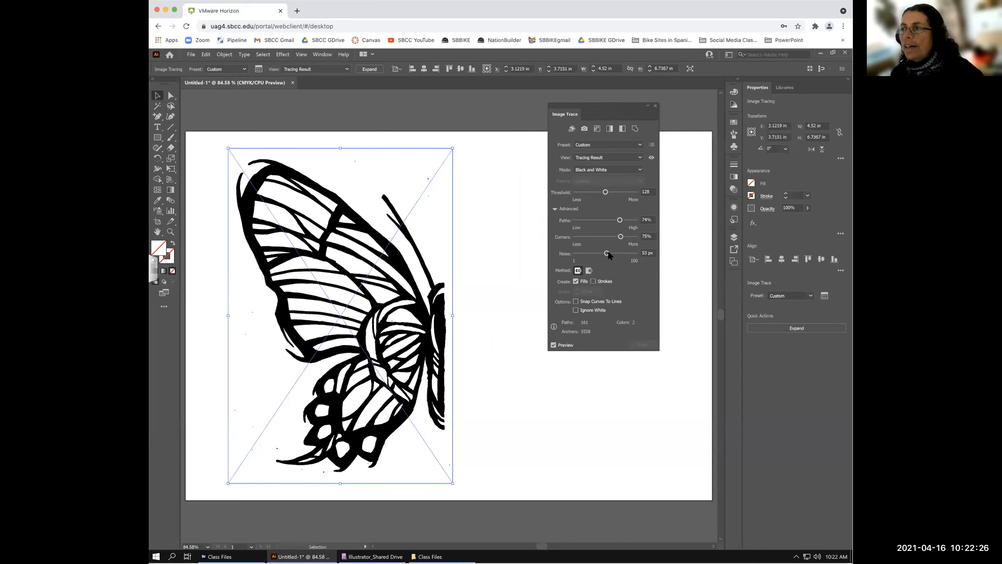
- Drag the Noise slider from 53 to 75 px, cutting the trace to about 143 paths
drag(617, 253, 619, 254)
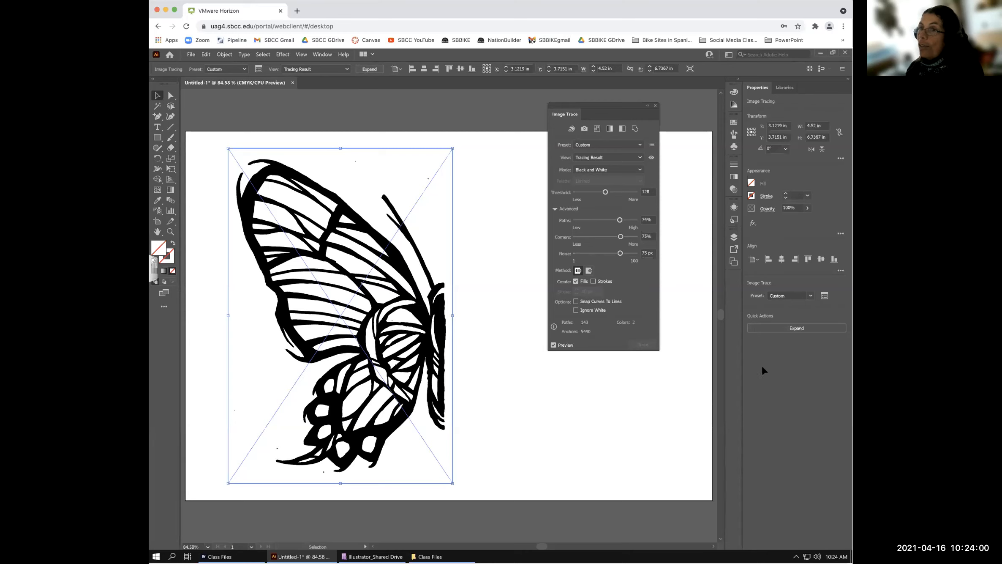
- Expand the butterfly trace into editable vector paths, then reselect the whole group with Ctrl+A
click(795, 328)
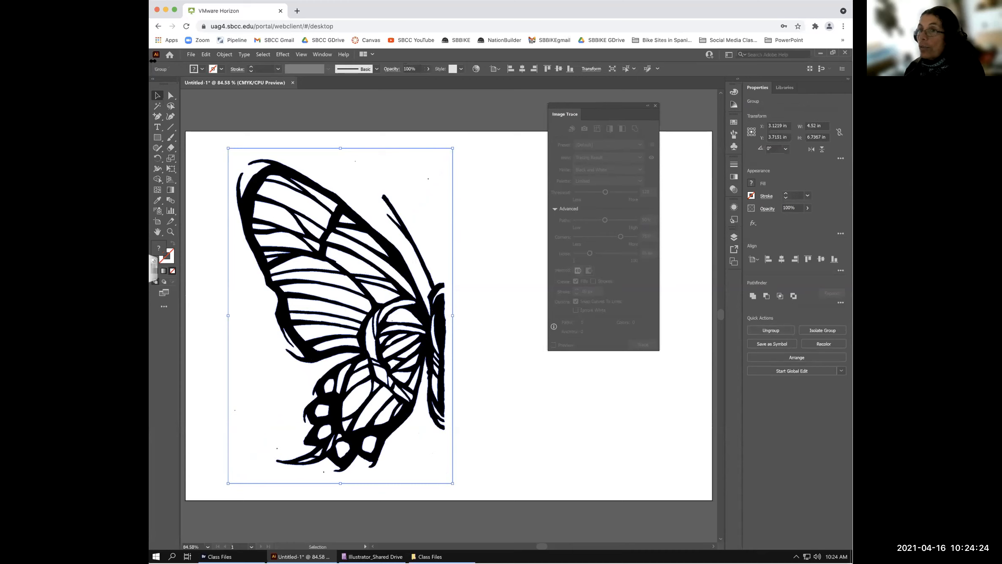
click(486, 241)
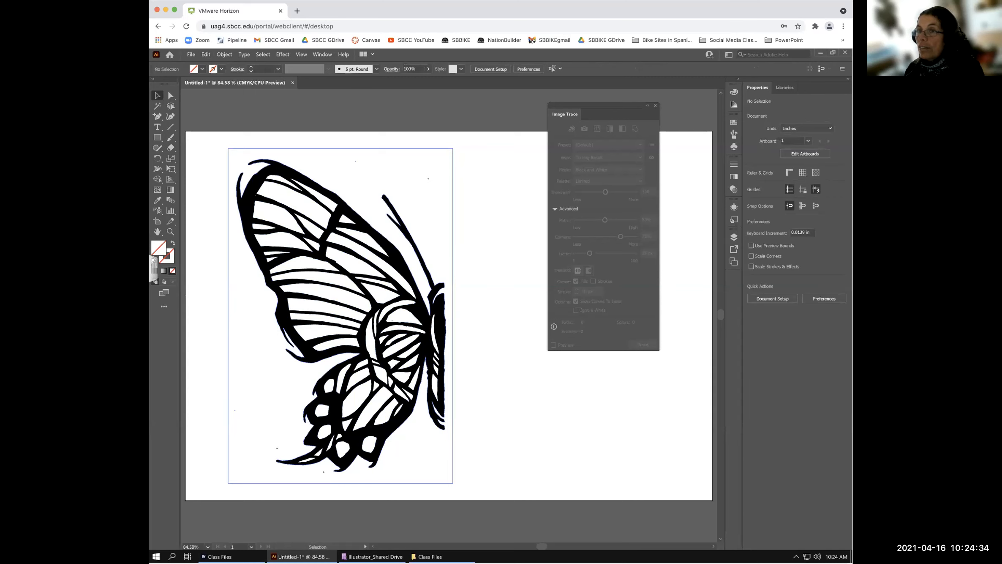
key(ctrl+a)
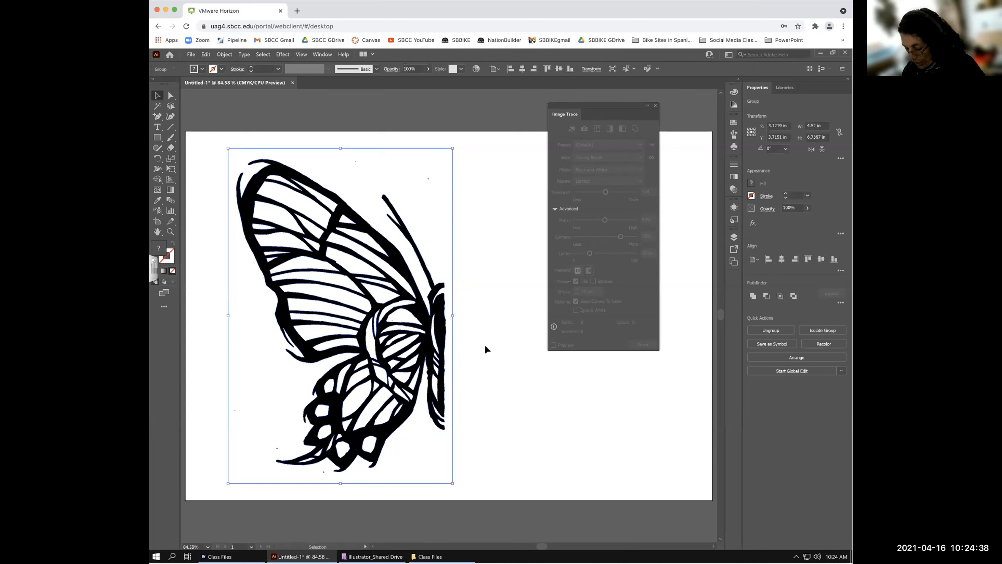
key(p)
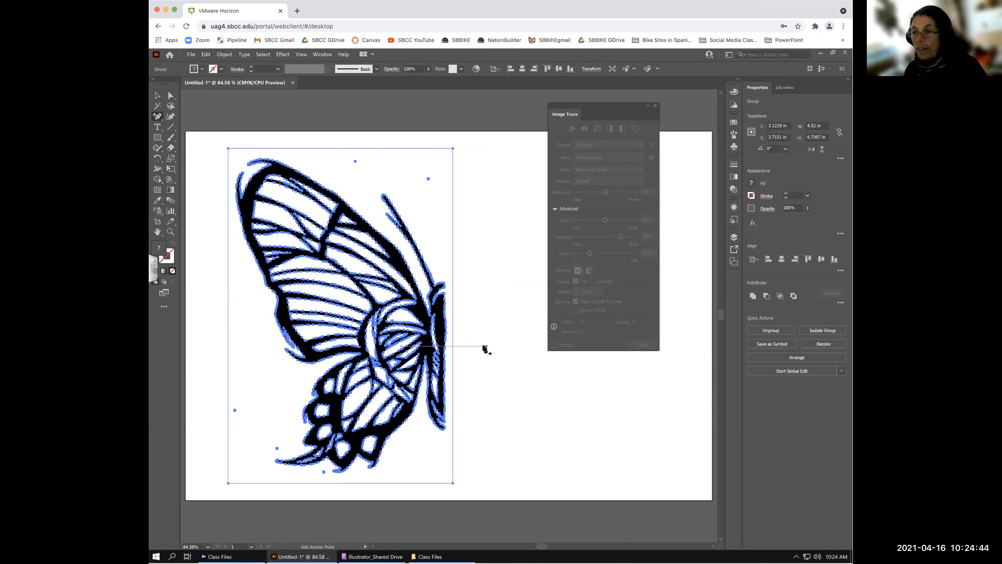
- Dismiss the Pen tool warning, return to the Selection tool and zoom the butterfly to 300%
click(484, 347)
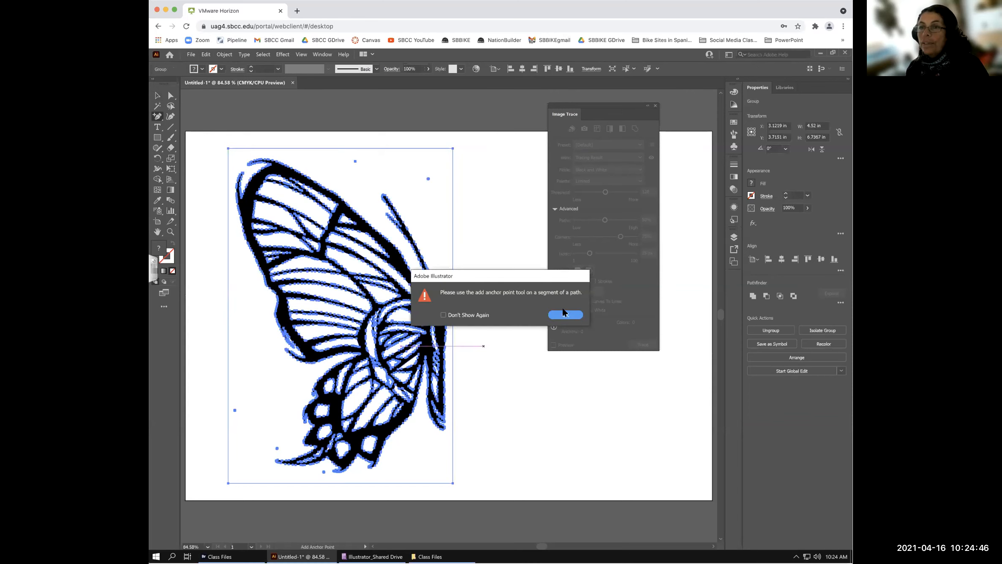
click(567, 315)
click(158, 96)
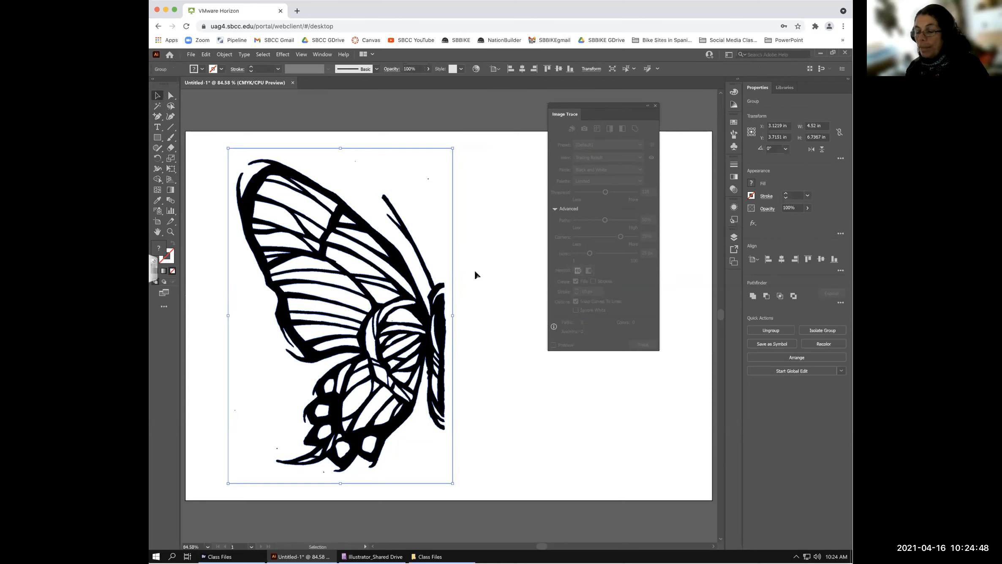
key(ctrl+equal)
key(ctrl+equal)
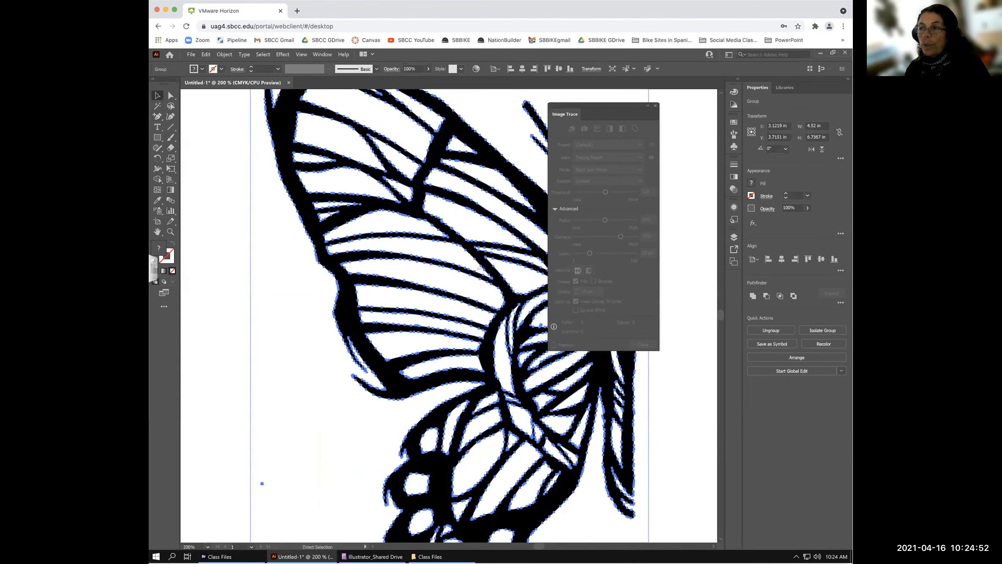
key(ctrl+equal)
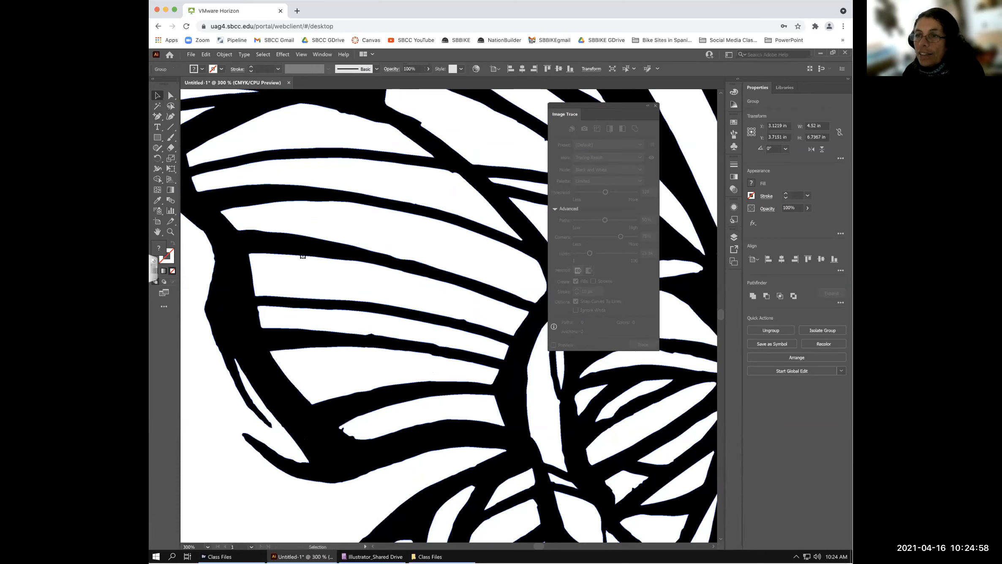
- Ungroup the traced butterfly paths via Object > Ungroup, then fit the artboard in view
click(224, 54)
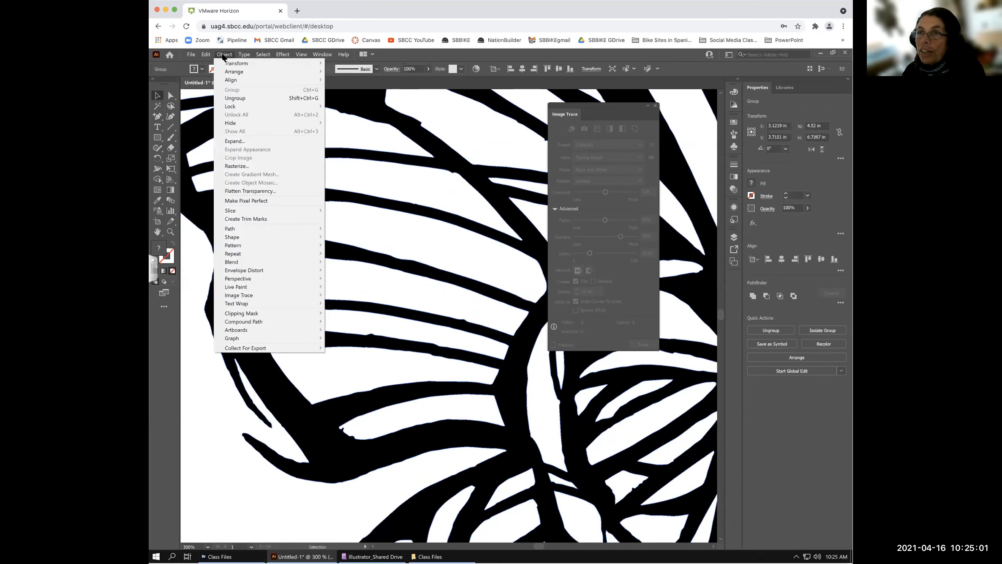
click(238, 98)
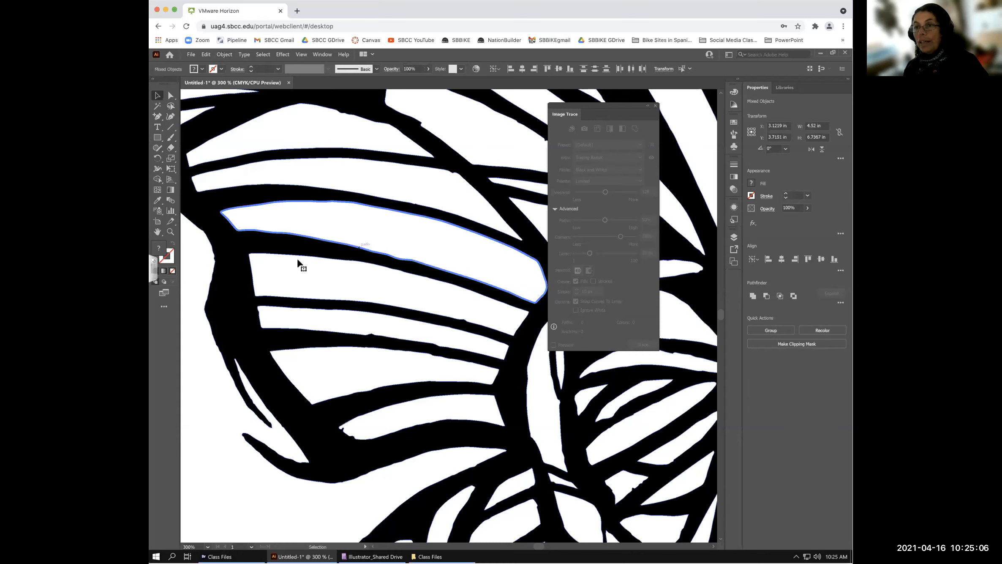
key(ctrl+a)
click(193, 361)
key(ctrl+0)
- Open the Layers panel and expand Layer 1 to inspect the individual traced paths
key(v)
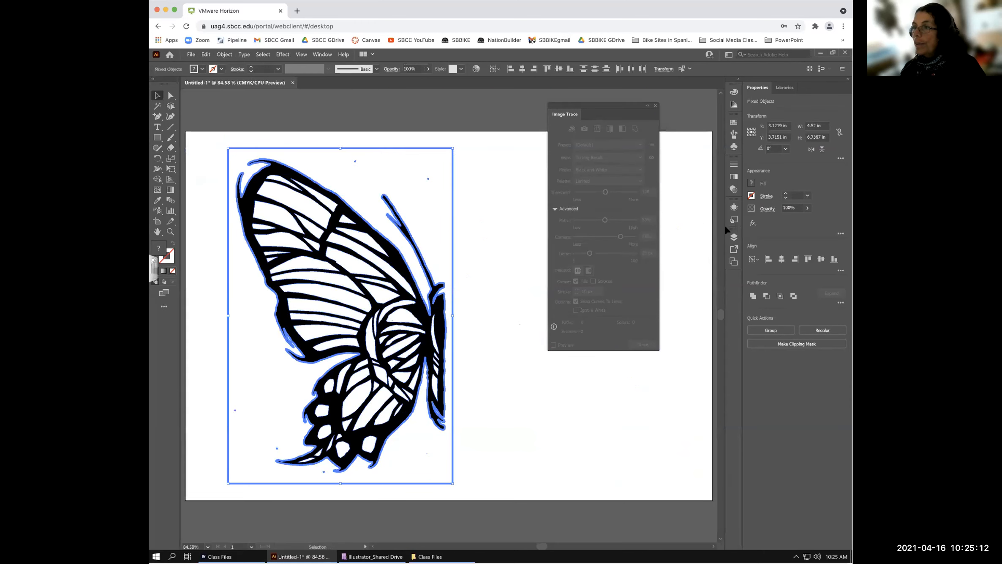
click(734, 237)
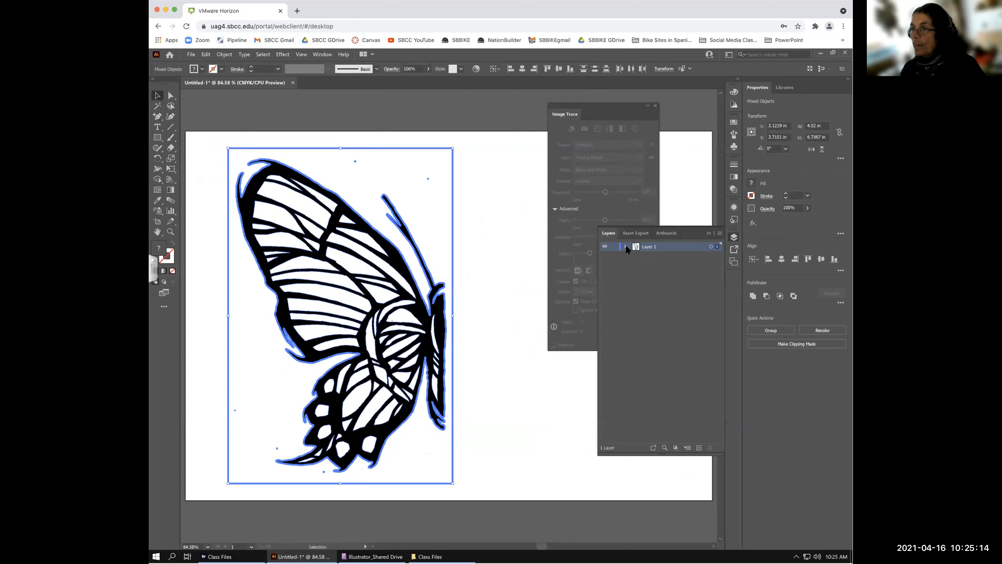
click(625, 247)
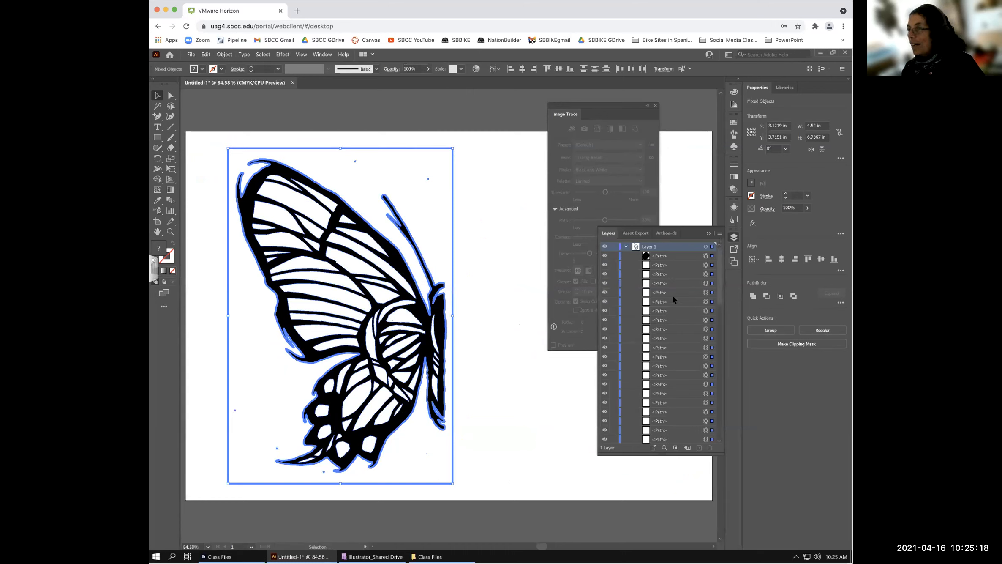
drag(717, 272, 717, 440)
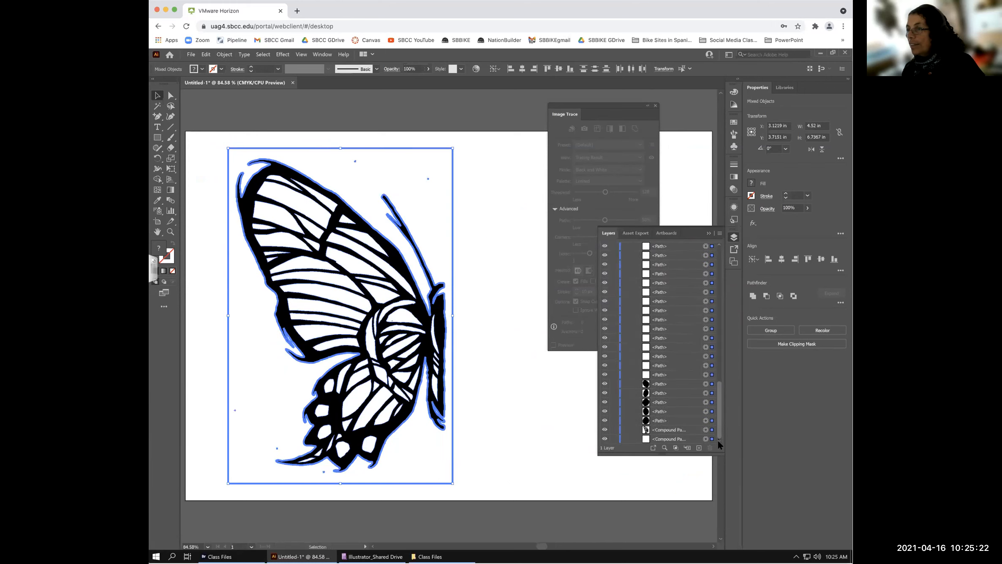
click(668, 401)
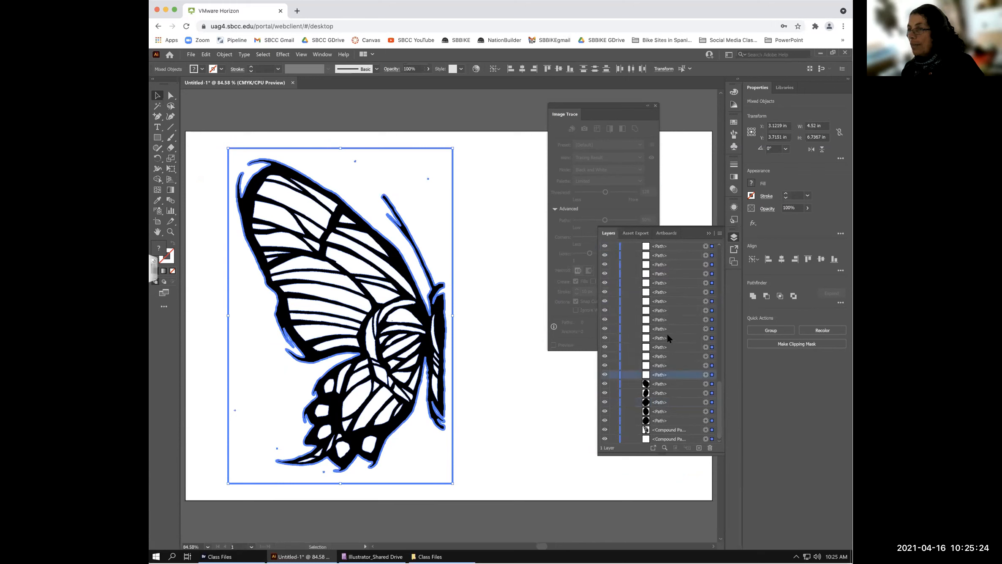
drag(717, 385, 716, 254)
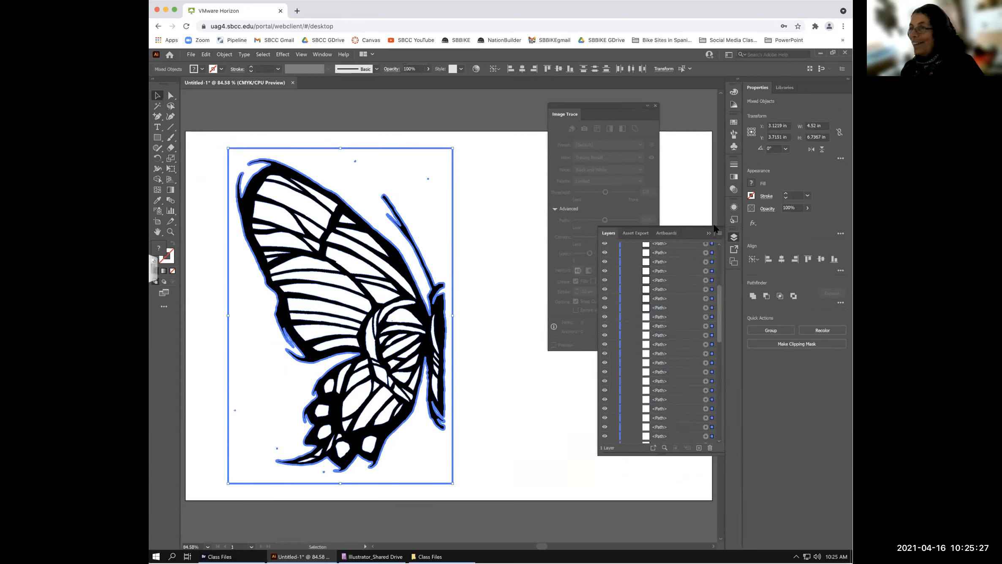
- Select individual butterfly shapes, isolate the white background path, then exit isolation mode
click(491, 249)
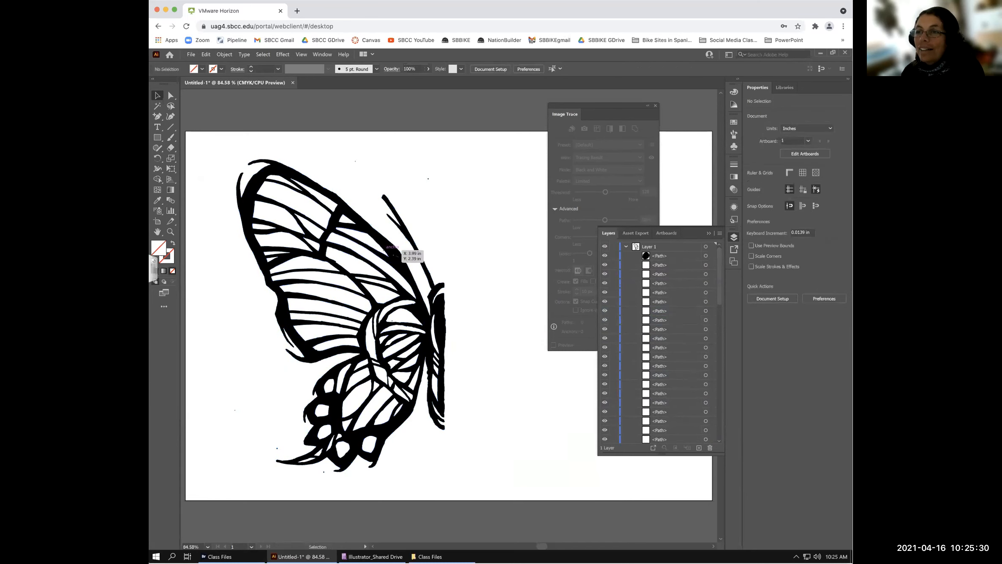
click(395, 256)
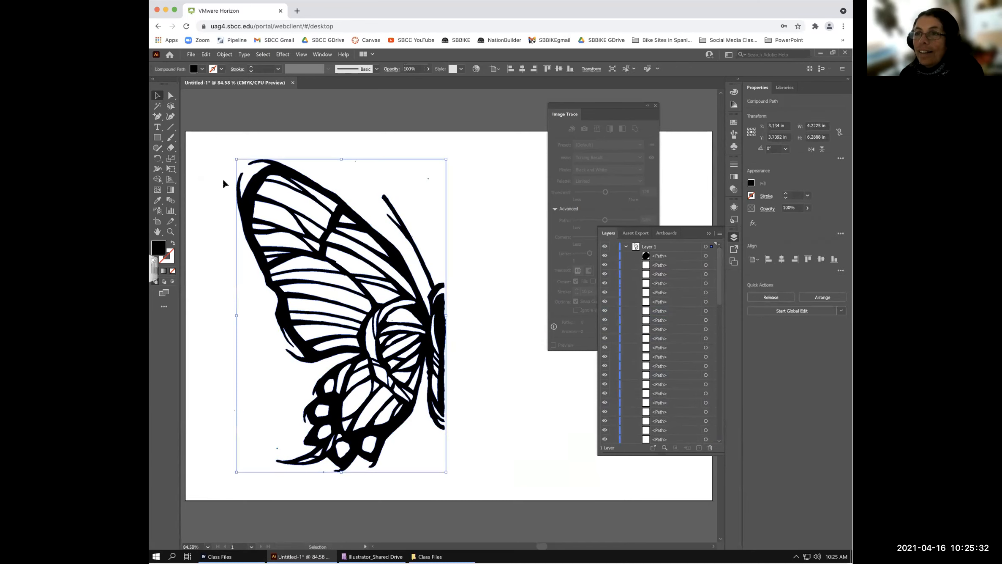
click(261, 227)
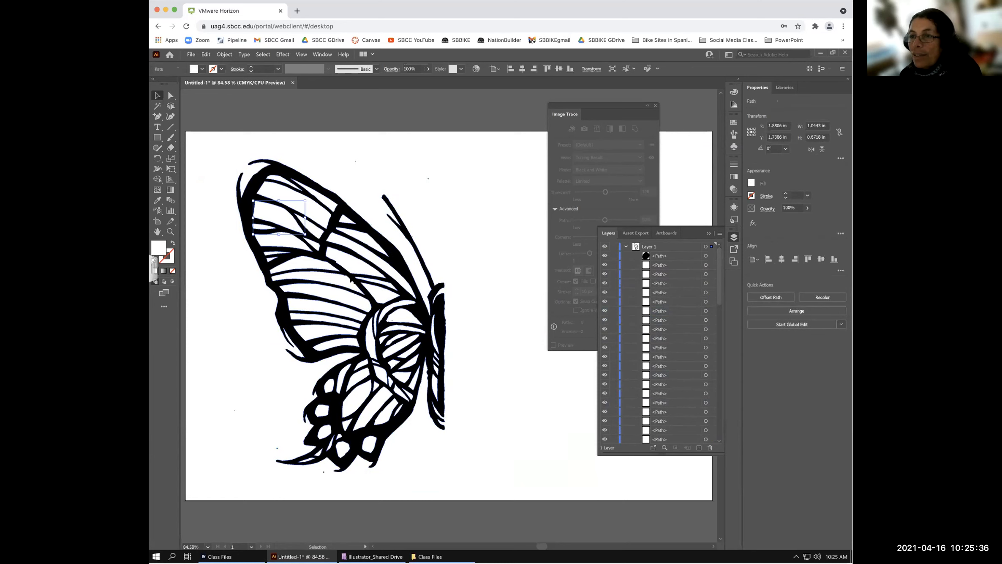
click(368, 280)
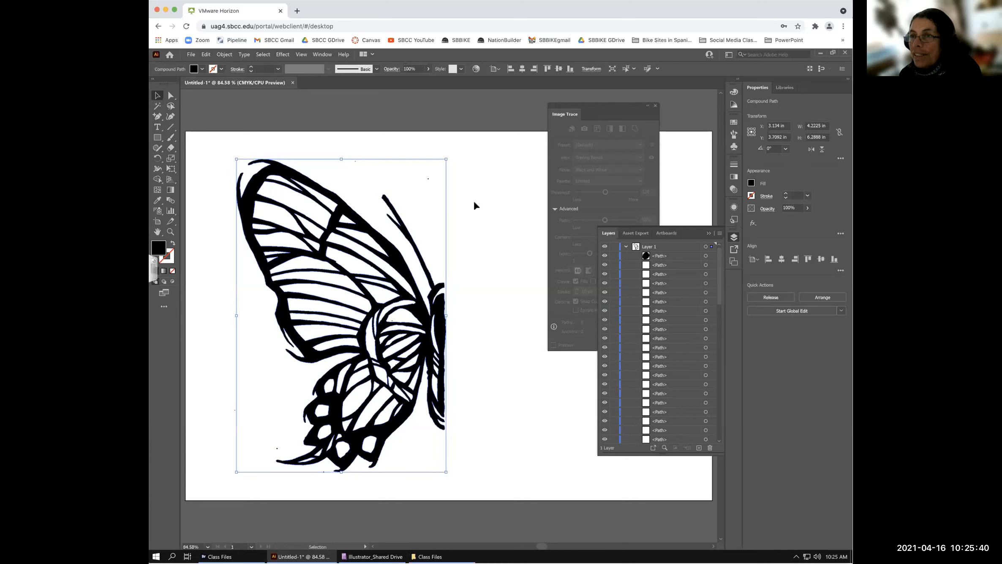
click(421, 175)
double_click(422, 177)
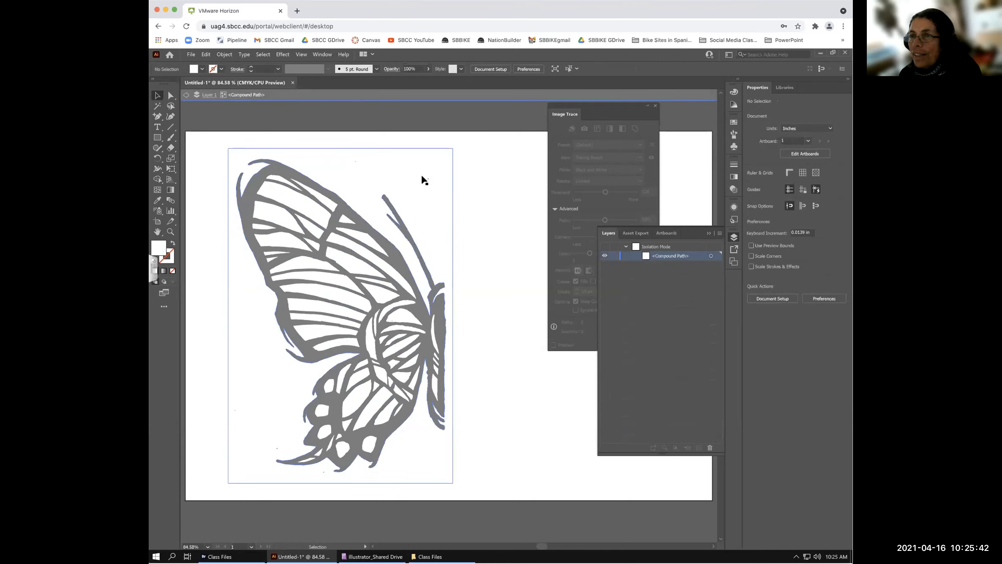
click(185, 97)
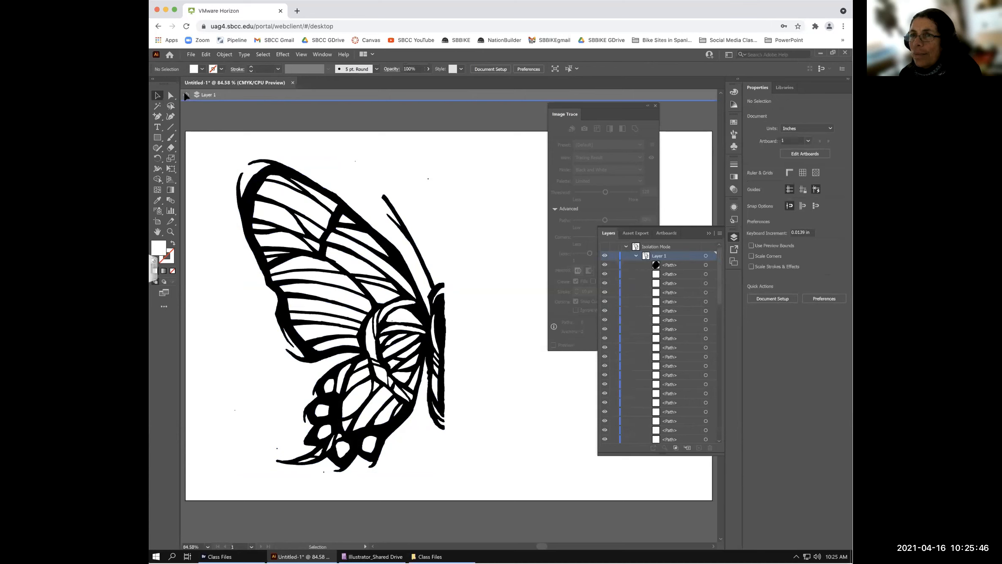
click(185, 95)
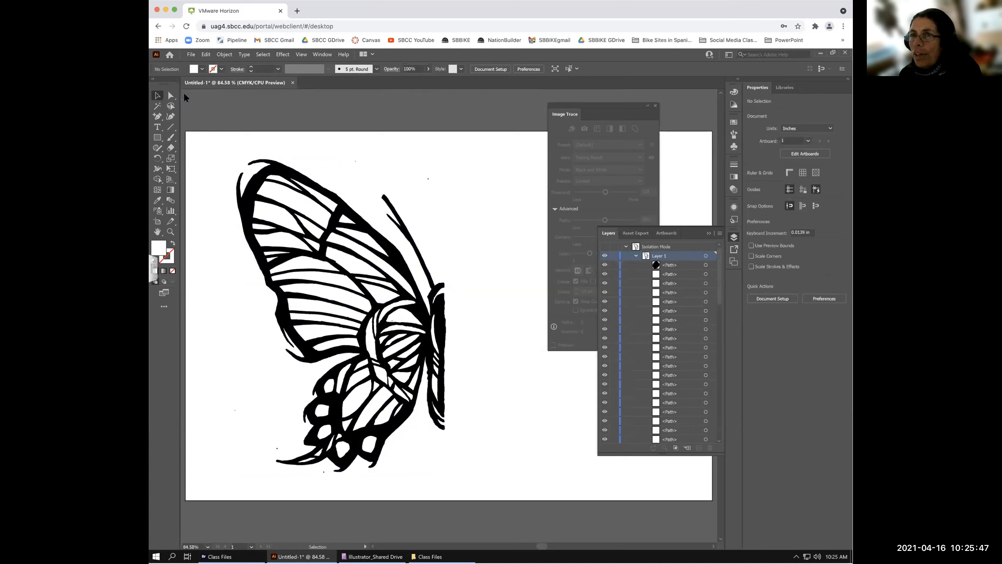
- Shrink the butterfly to about 2.7 × 4.97 in, then undo back to full size and deselect
click(275, 169)
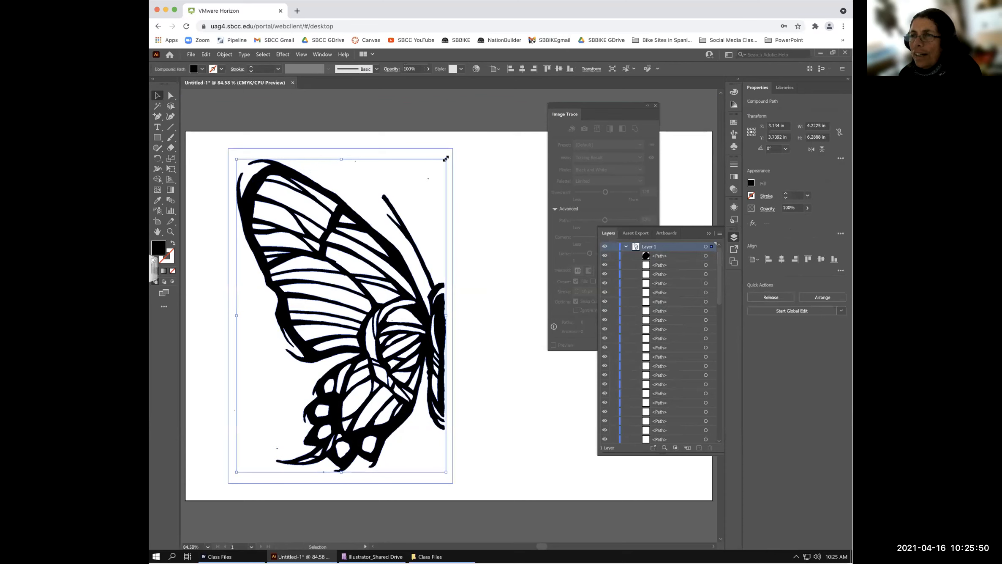
drag(446, 158, 371, 224)
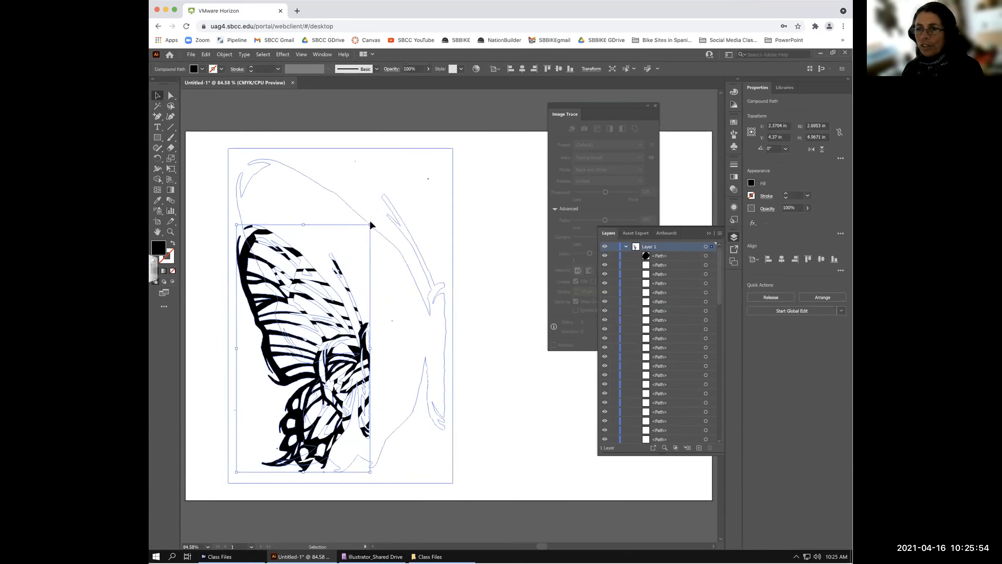
key(a)
key(ctrl+z)
key(v)
click(469, 291)
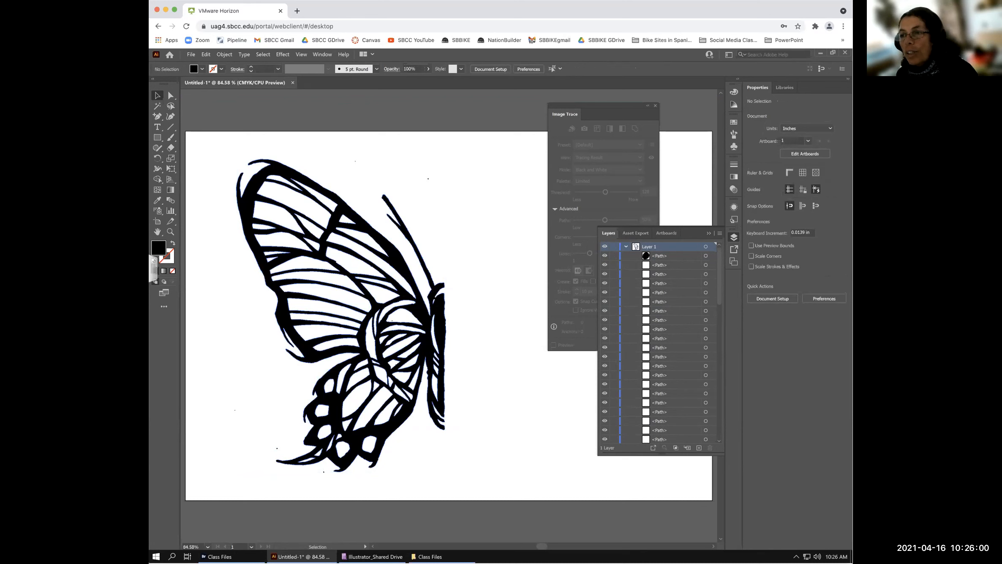
click(441, 291)
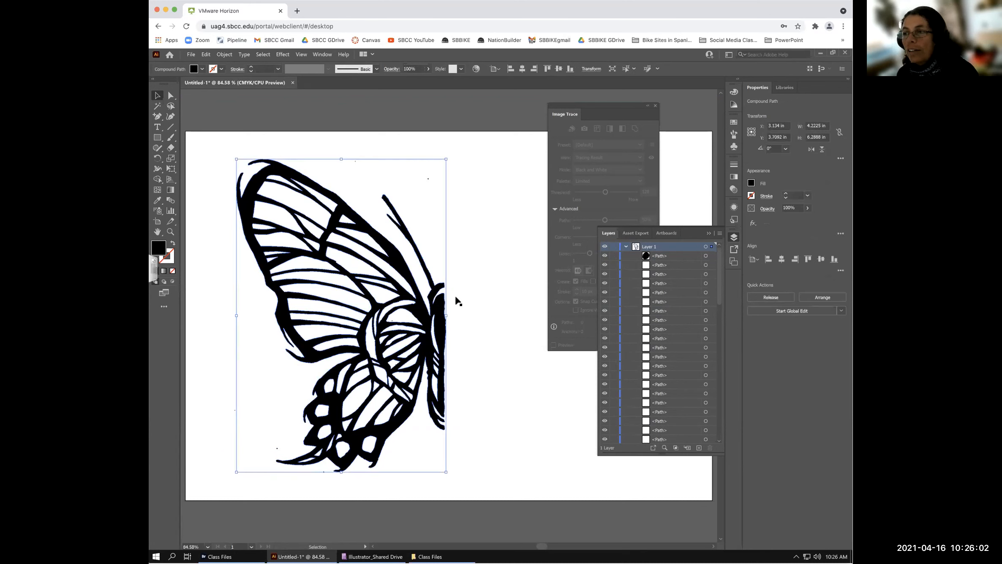
click(469, 298)
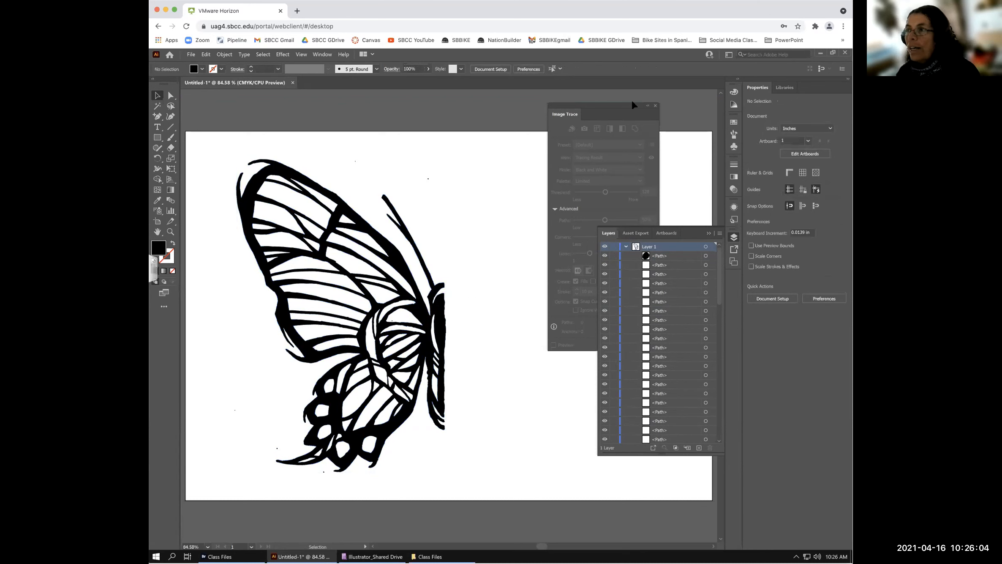
- Close the Layers panel and dock the Image Trace panel beside Properties, off the artboard
click(708, 233)
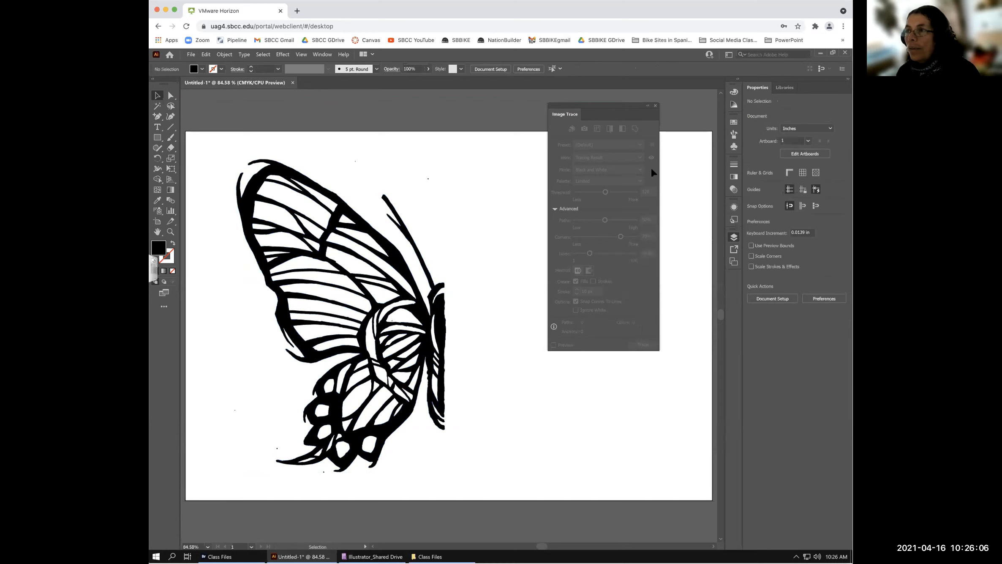
mouse_move(608, 103)
mouse_down()
mouse_move(754, 242)
mouse_move(601, 245)
mouse_up()
drag(531, 265, 774, 204)
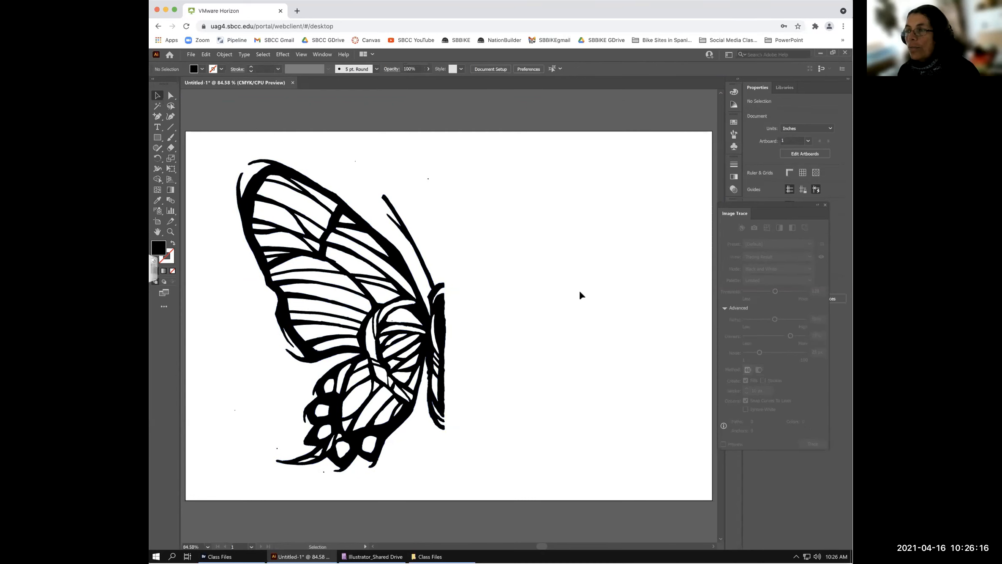
drag(746, 204, 761, 202)
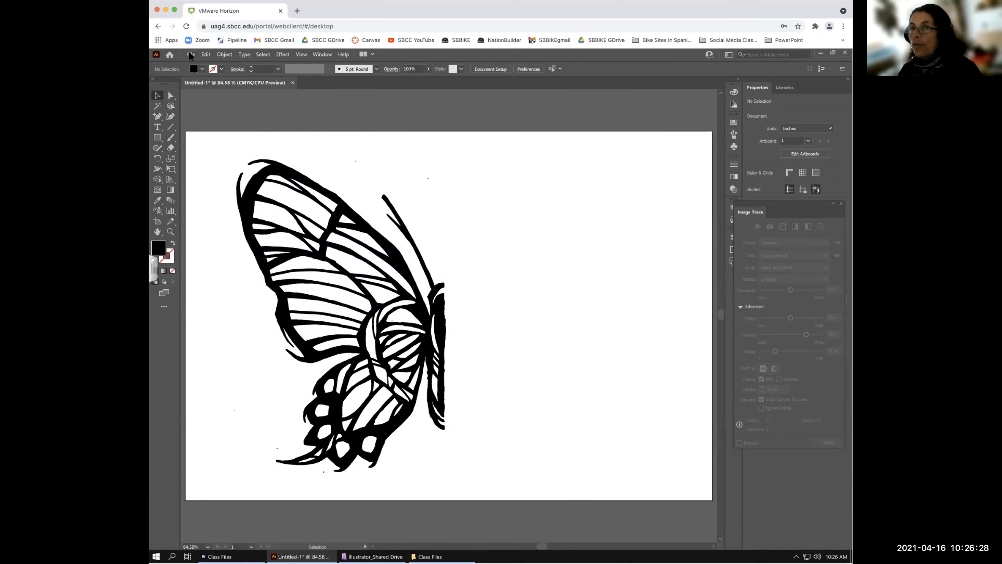
- Load photo.jpg from the Class Files folder with File > Place
click(190, 55)
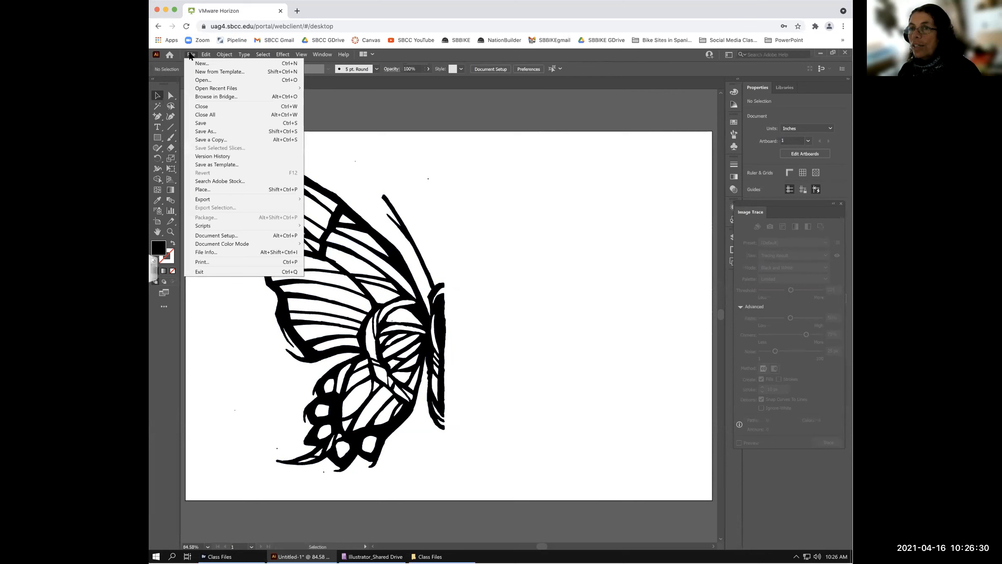
click(206, 189)
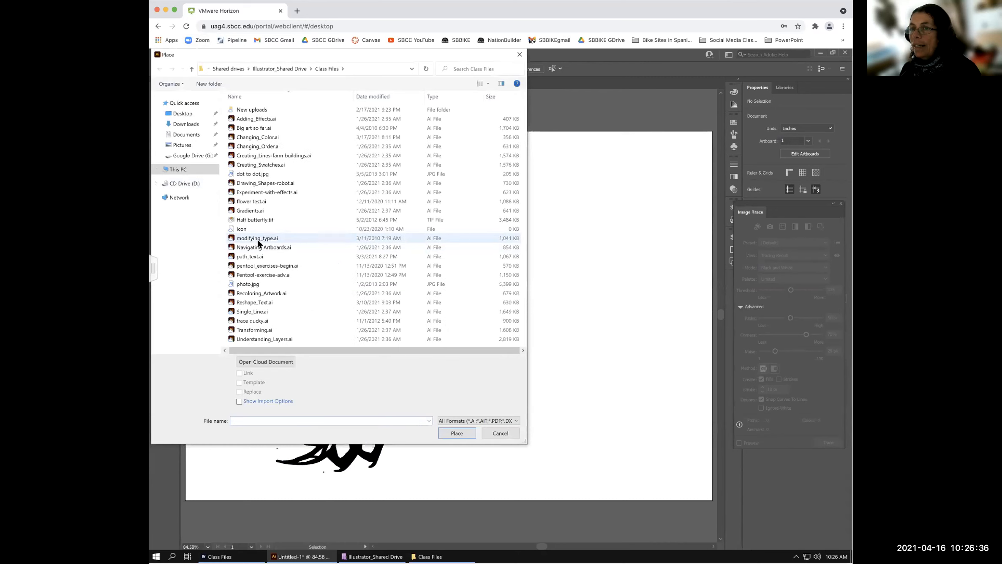
click(243, 284)
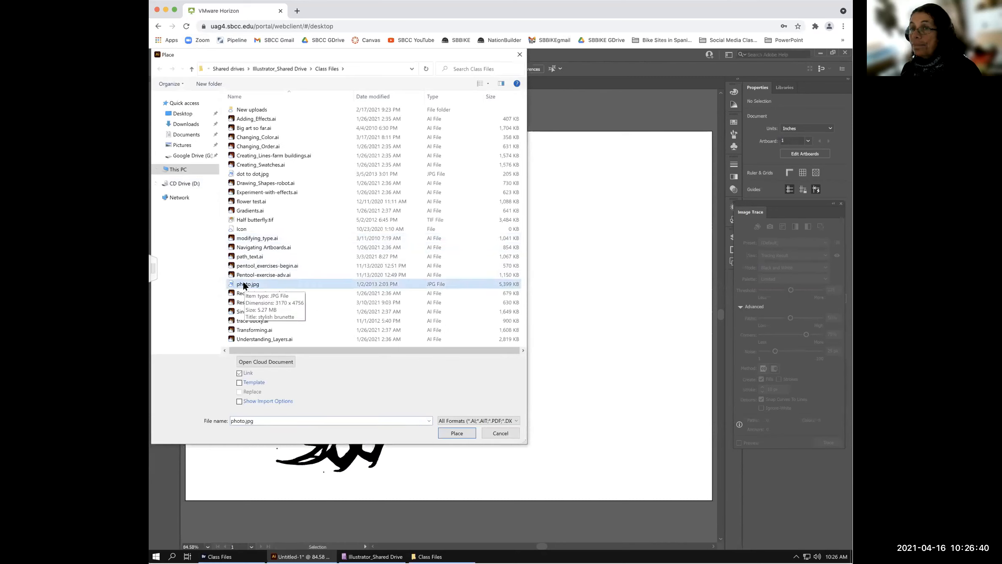
click(461, 434)
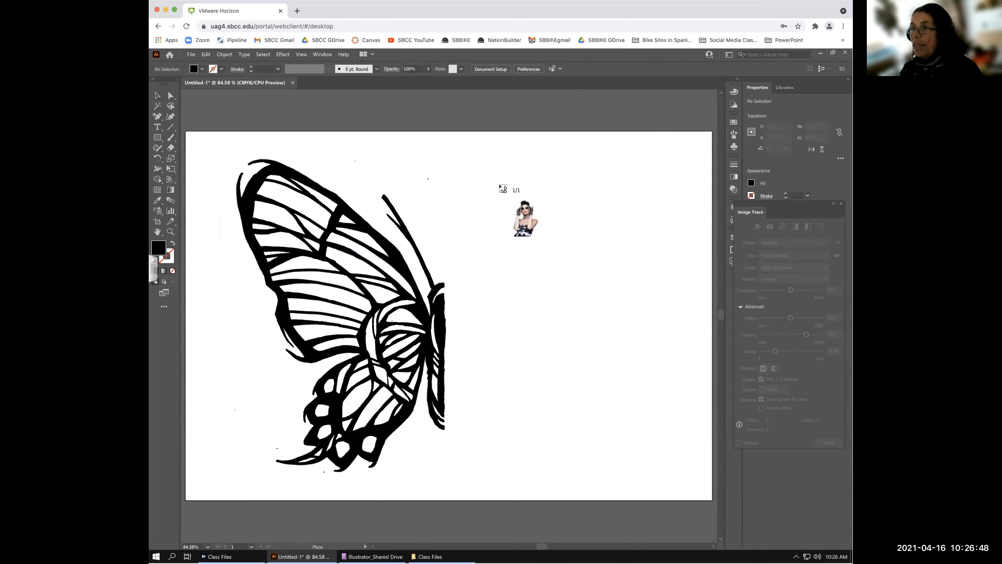
- Place the photo right of the butterfly, enlarged to about 4.34 × 6.14 in, and float the trace panel over the canvas
mouse_move(502, 179)
mouse_down()
mouse_move(679, 412)
mouse_move(691, 469)
mouse_up()
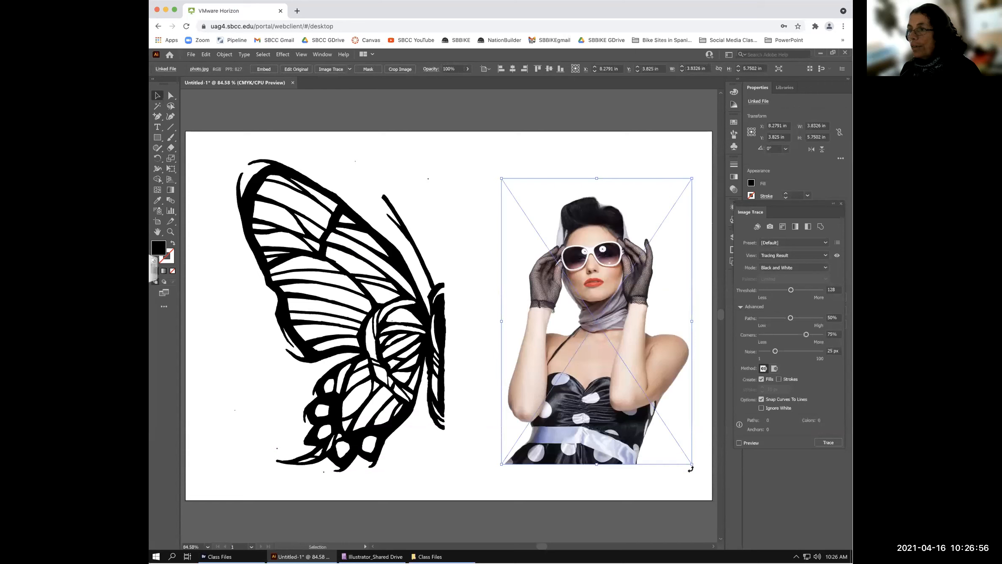
drag(502, 178, 481, 167)
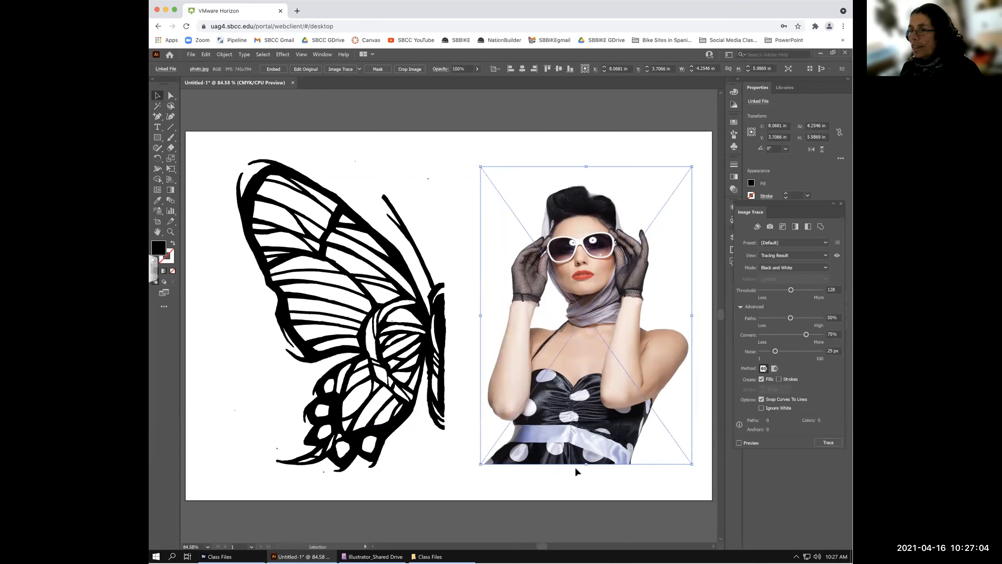
drag(480, 464, 470, 475)
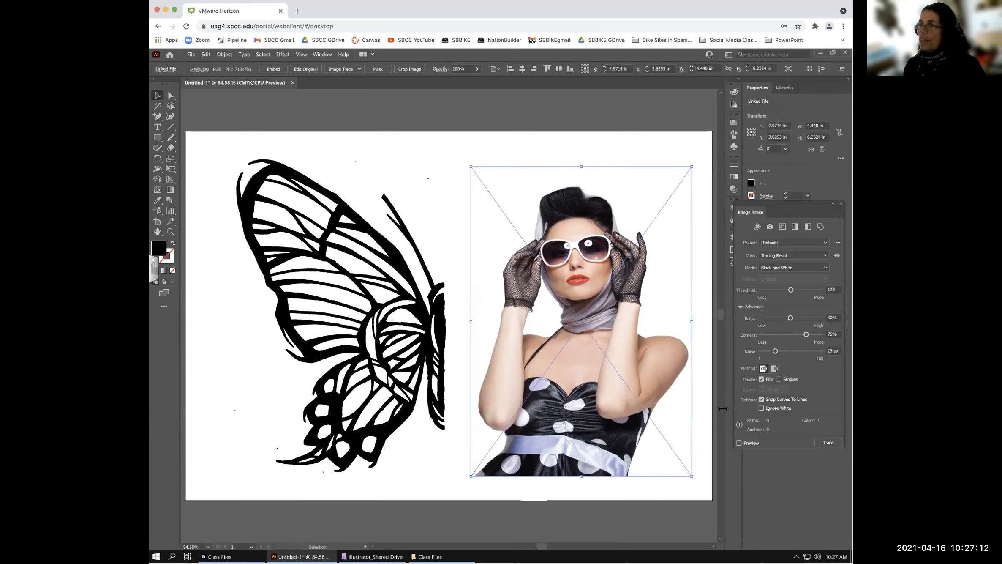
mouse_move(799, 202)
mouse_down()
mouse_move(523, 170)
mouse_move(466, 91)
mouse_move(449, 89)
mouse_up()
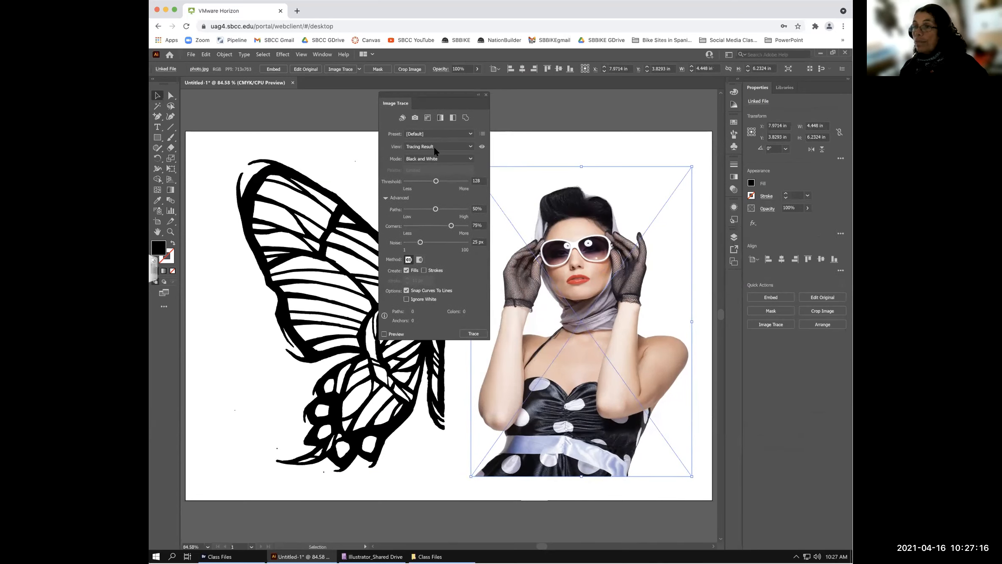
- Shift the Image Trace panel left and choose the High Fidelity Photo preset for the photo
drag(451, 93, 410, 84)
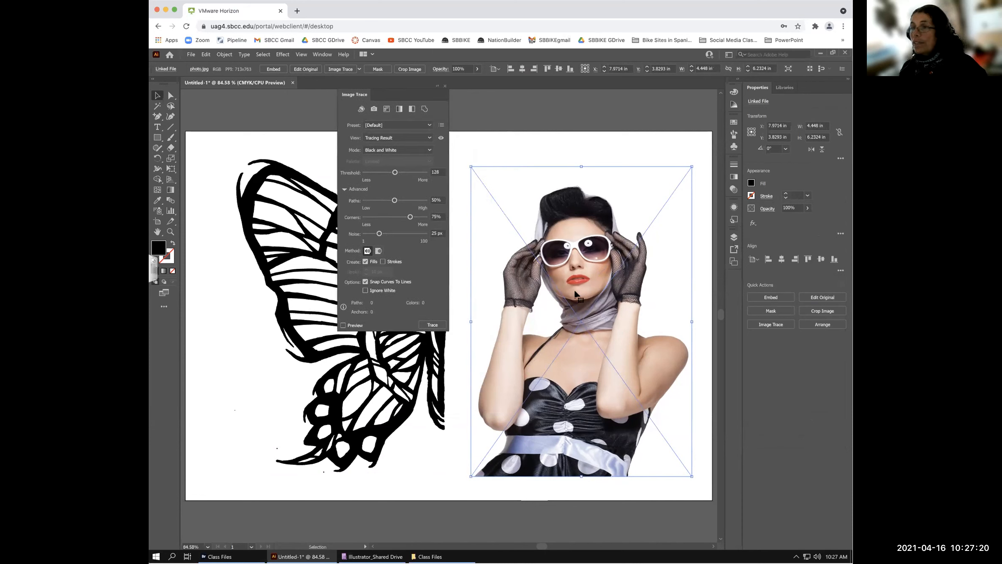
click(429, 125)
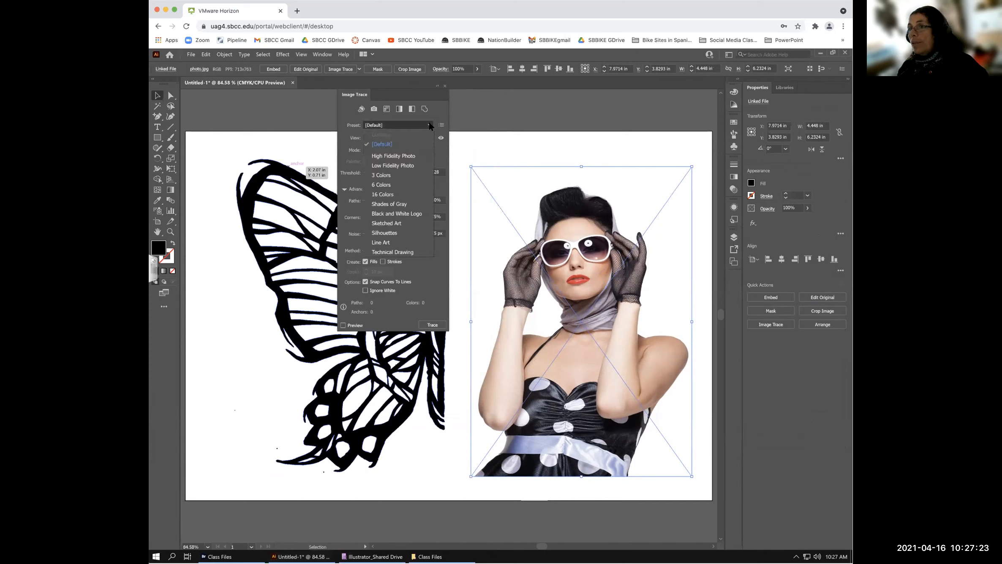
click(410, 156)
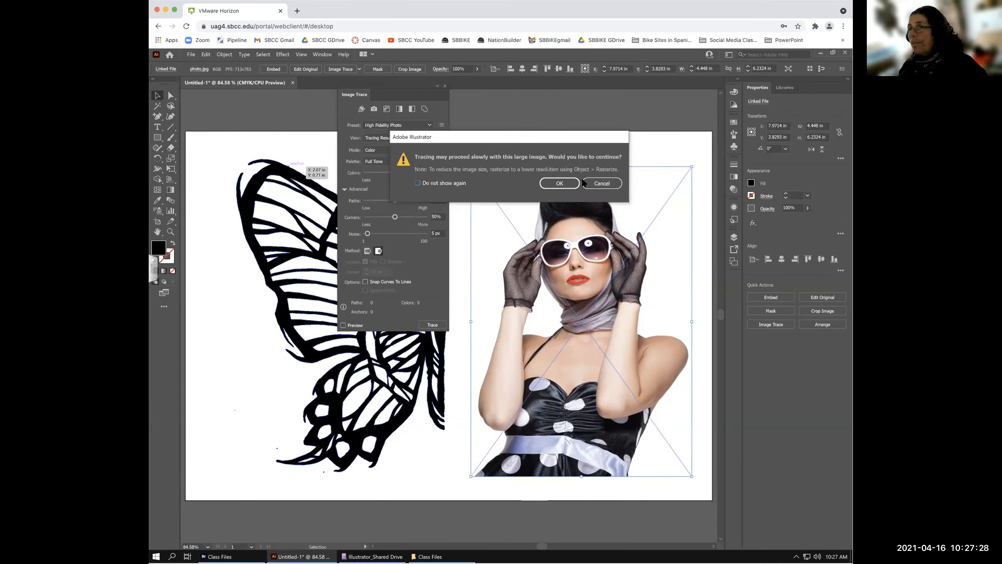
- Confirm the slow-tracing warning so the photo traces with High Fidelity Photo
click(559, 184)
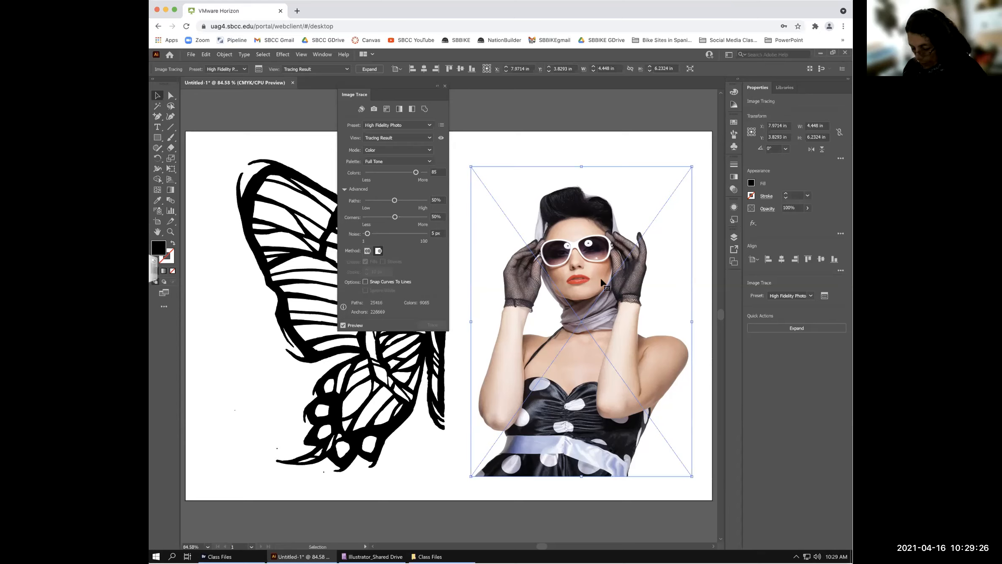
- Zoom in closely on the traced scarf detail to inspect the High Fidelity Photo trace
key(a)
key(ctrl+1)
key(ctrl+equal)
key(ctrl+equal)
key(ctrl+equal)
key(ctrl+equal)
key(ctrl+equal)
key(ctrl+equal)
key(ctrl+equal)
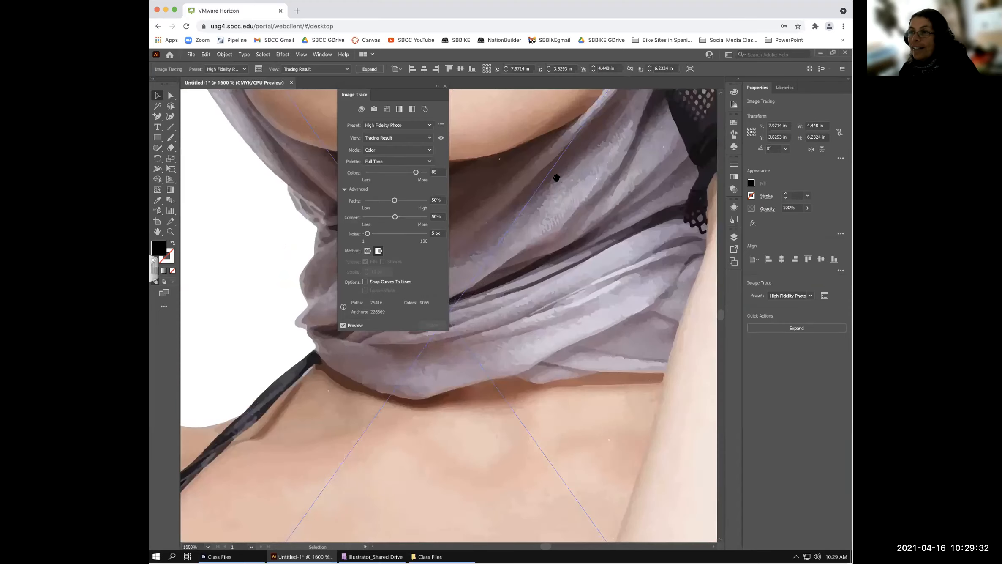
key(ctrl+equal)
scroll(580, 312, up, 5)
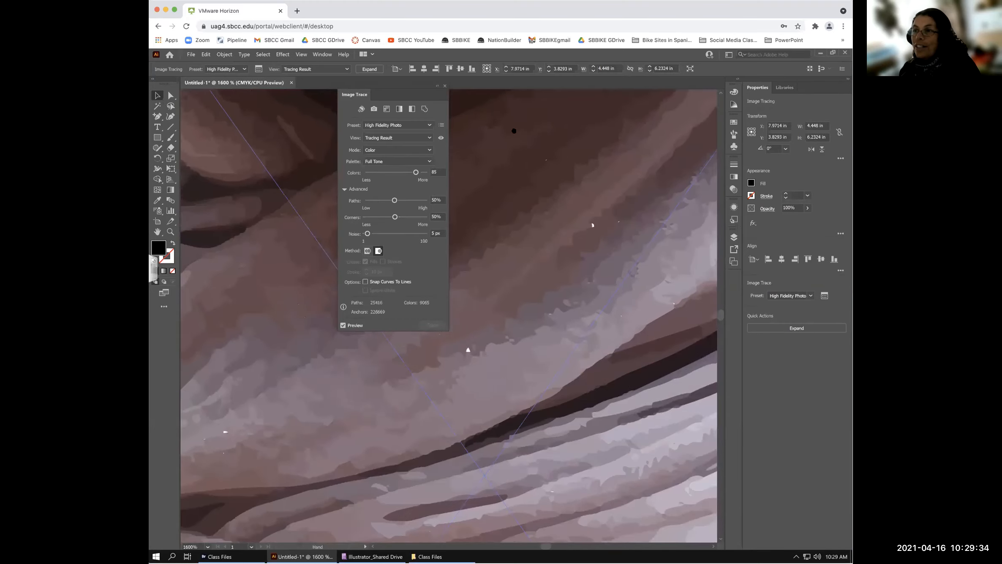
scroll(509, 259, up, 8)
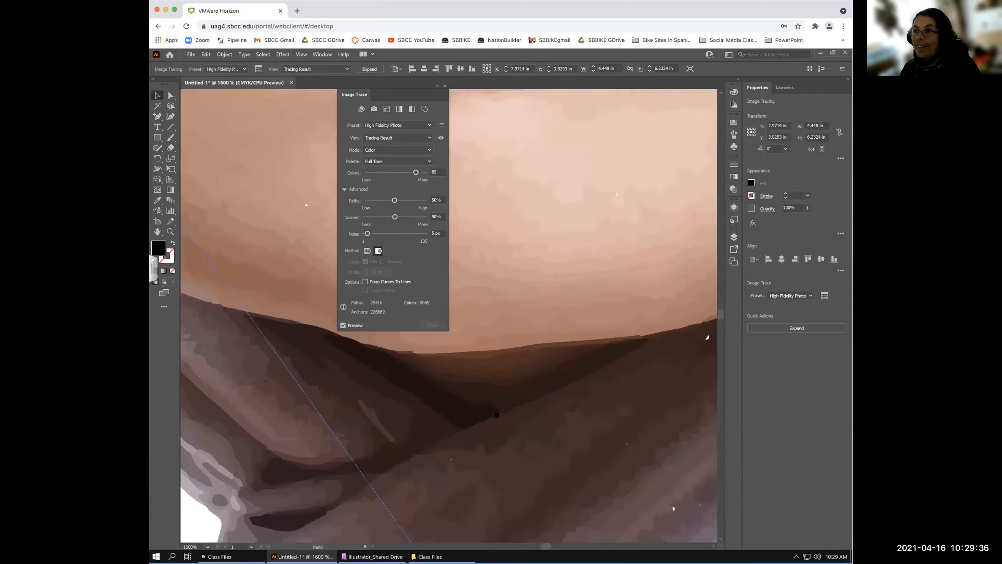
scroll(494, 280, up, 8)
scroll(519, 360, up, 5)
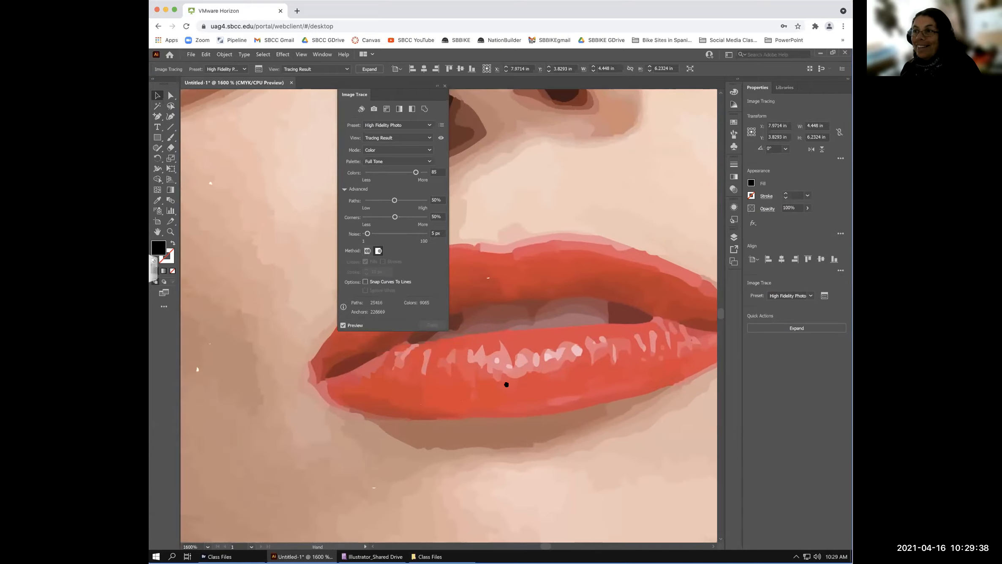
scroll(473, 397, up, 3)
scroll(471, 397, right, 3)
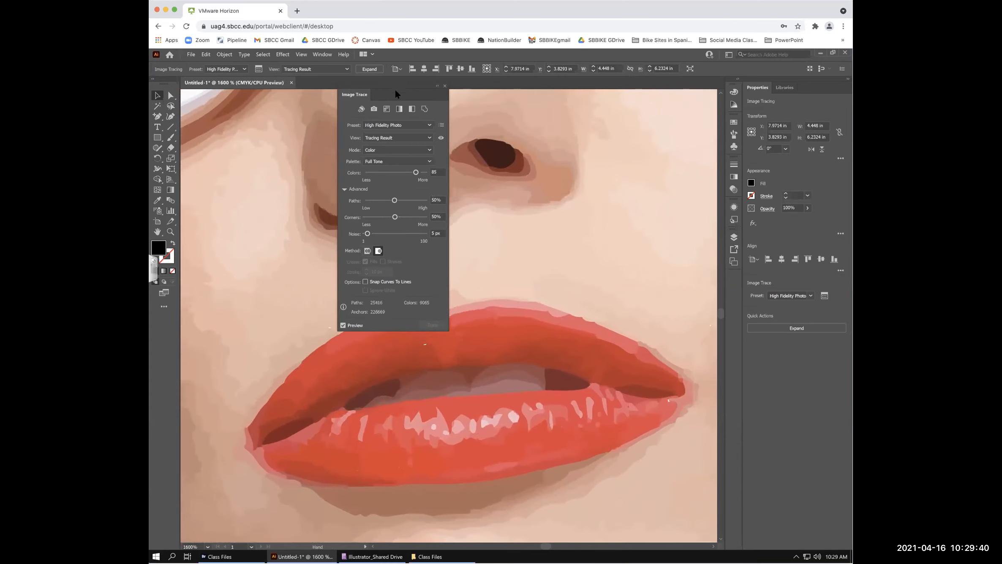
- Dock the Image Trace panel above the Properties panel
mouse_move(458, 82)
mouse_down()
mouse_move(669, 84)
mouse_move(737, 108)
mouse_move(782, 84)
mouse_up()
scroll(498, 288, up, 10)
scroll(360, 159, left, 5)
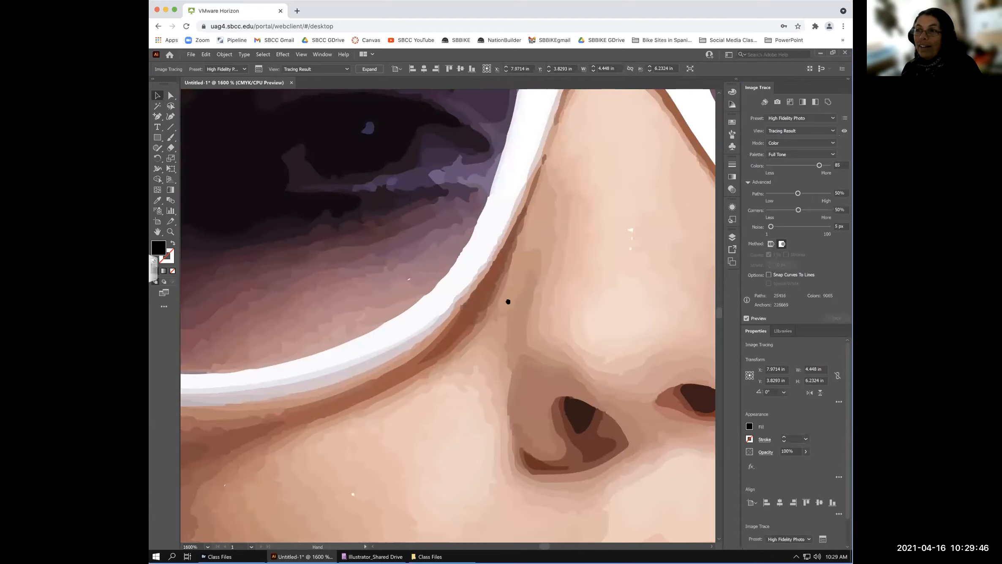
- Inspect the traced nose and lips up close, then fit the whole artboard in view
drag(567, 339, 510, 174)
drag(521, 364, 416, 221)
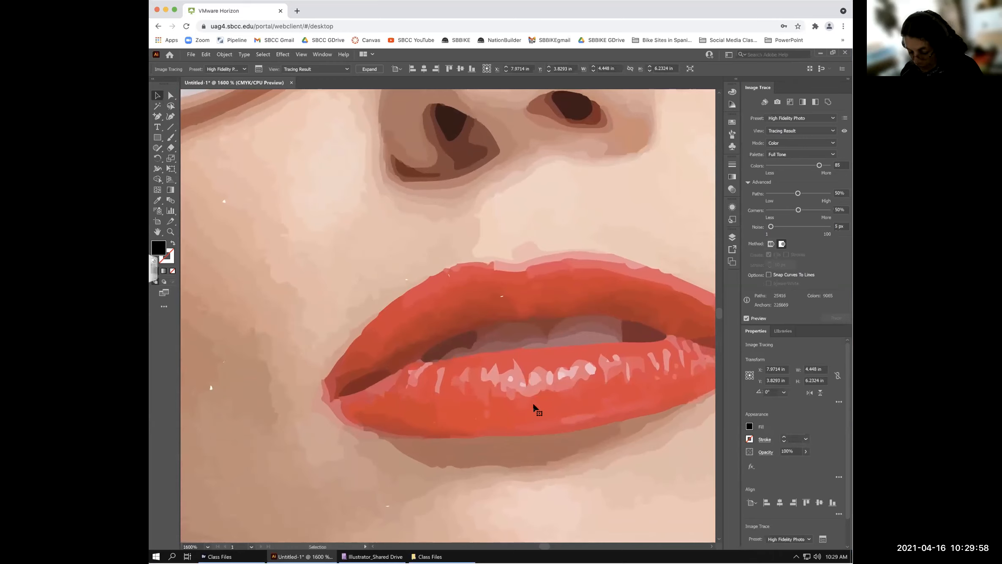
key(ctrl+0)
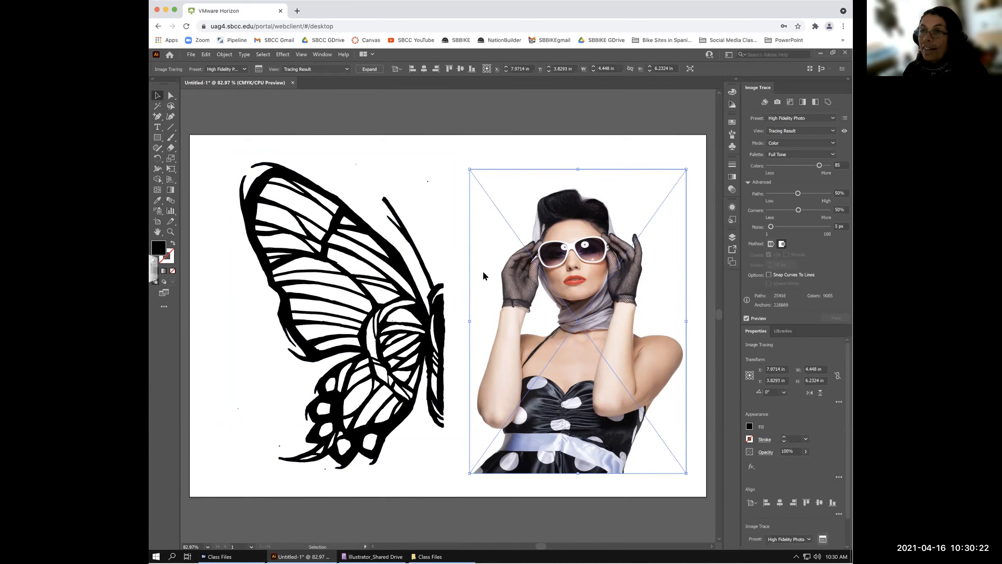
- Look through the trace View options unchanged and hide the Image Trace panel
click(259, 69)
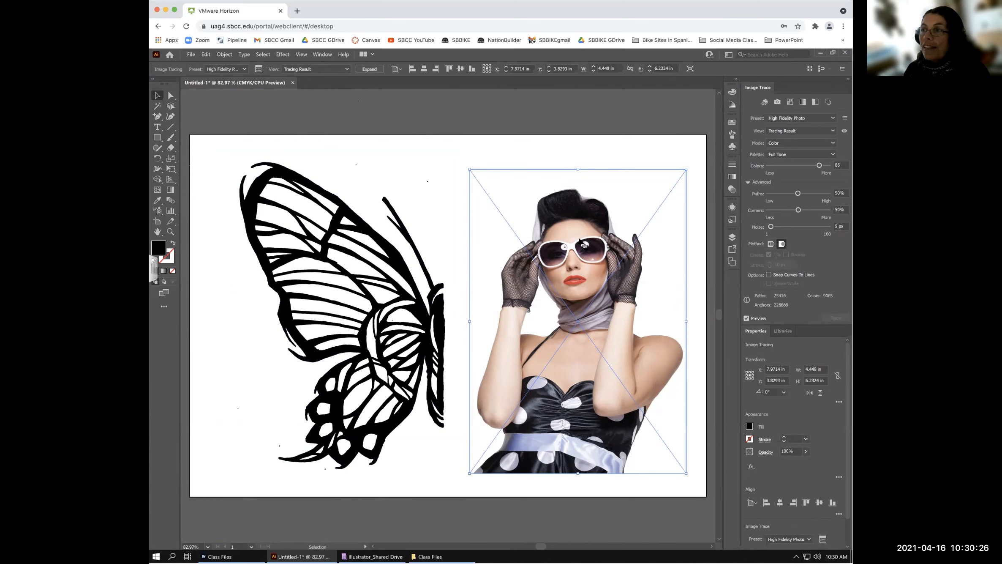
click(346, 69)
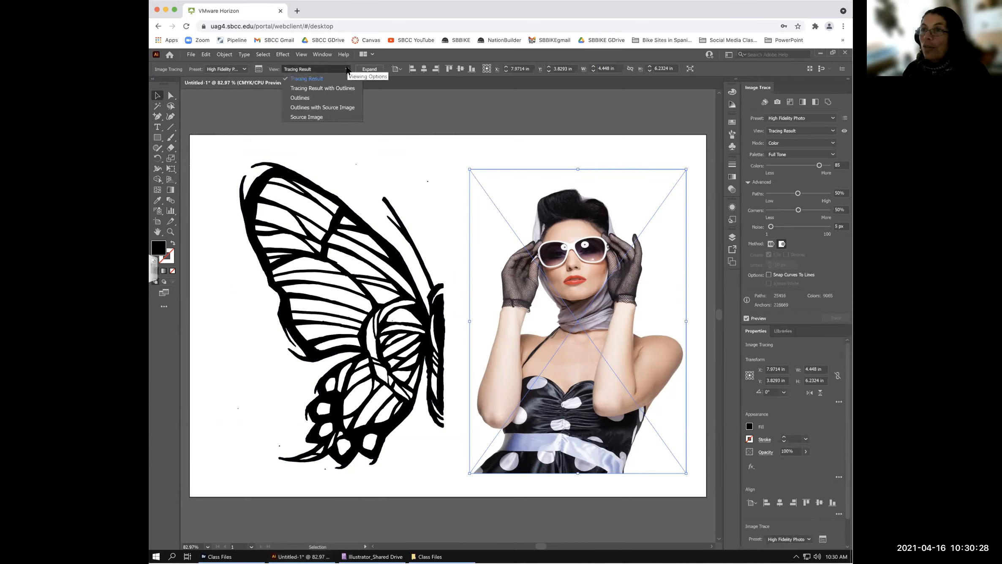
click(388, 52)
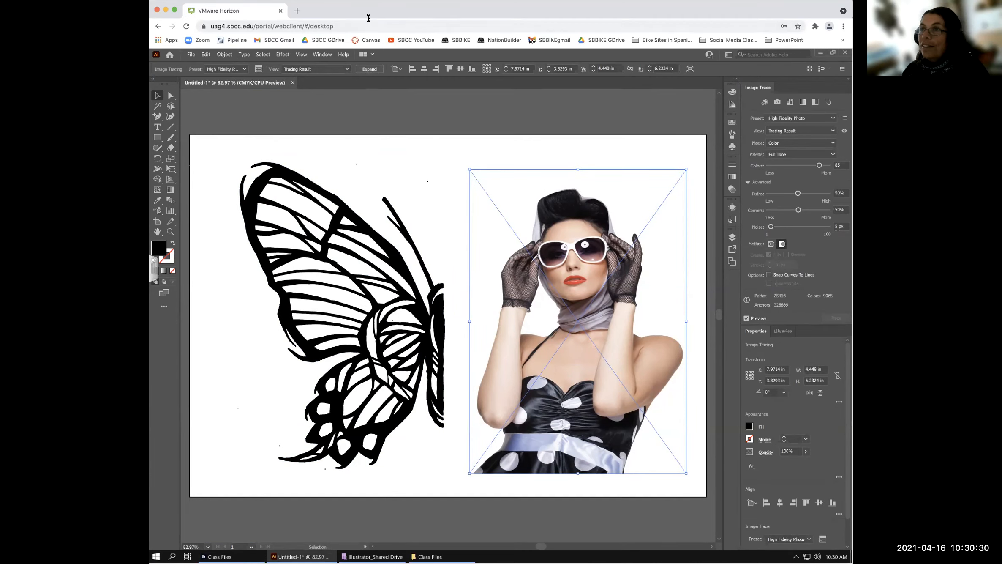
click(322, 52)
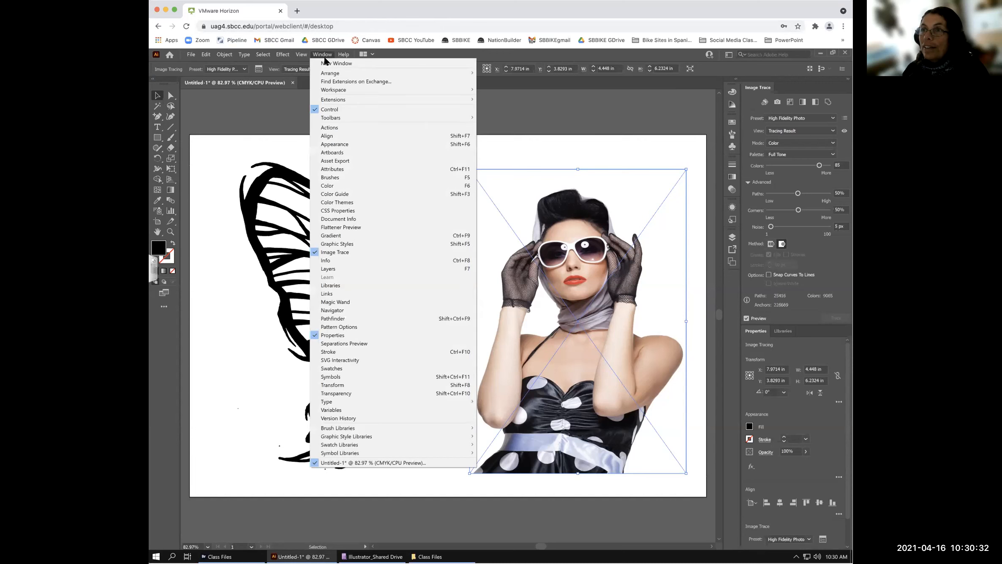
click(338, 252)
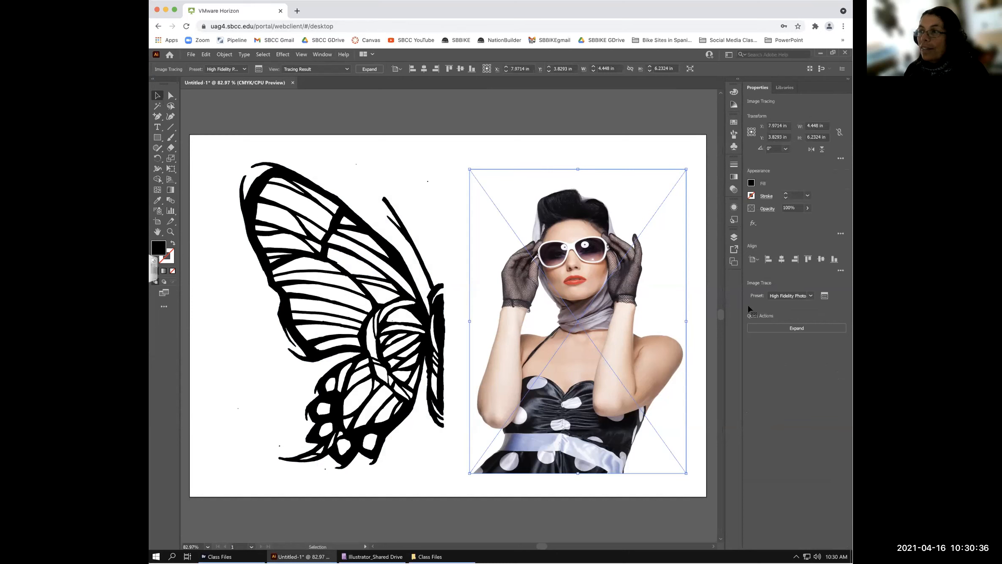
- Reopen the Image Trace panel and re-trace the photo with the 6 Colors preset
click(824, 296)
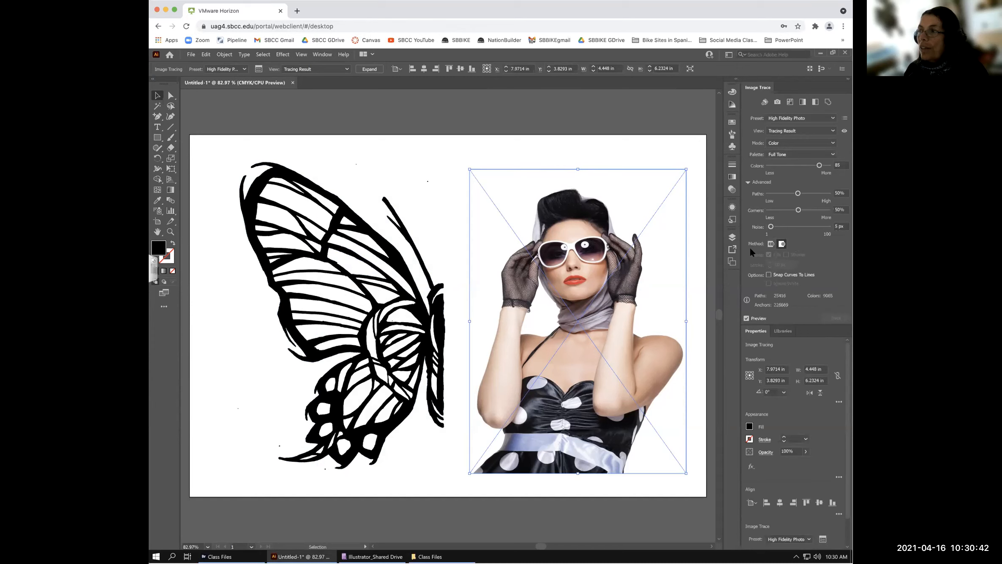
click(832, 118)
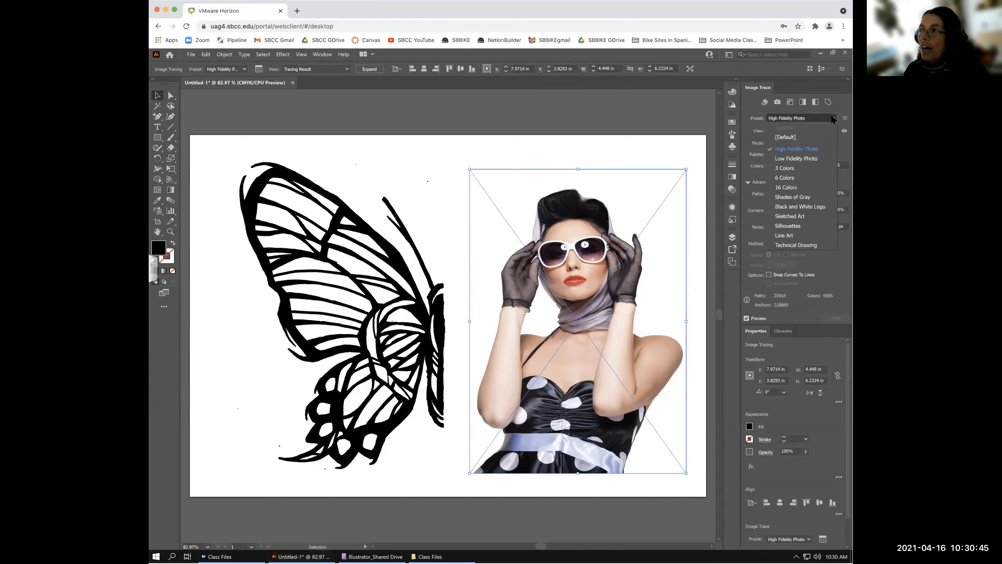
click(786, 178)
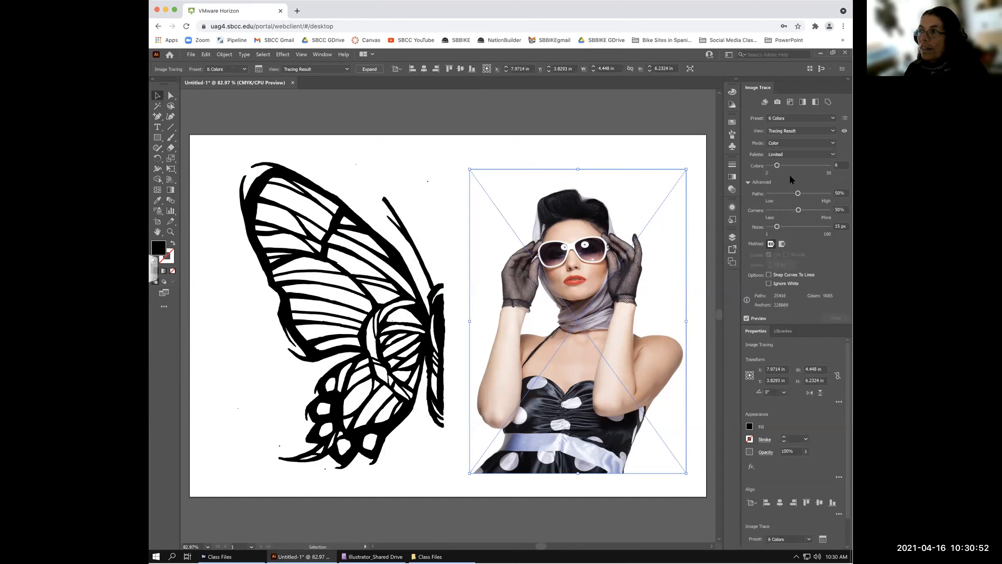
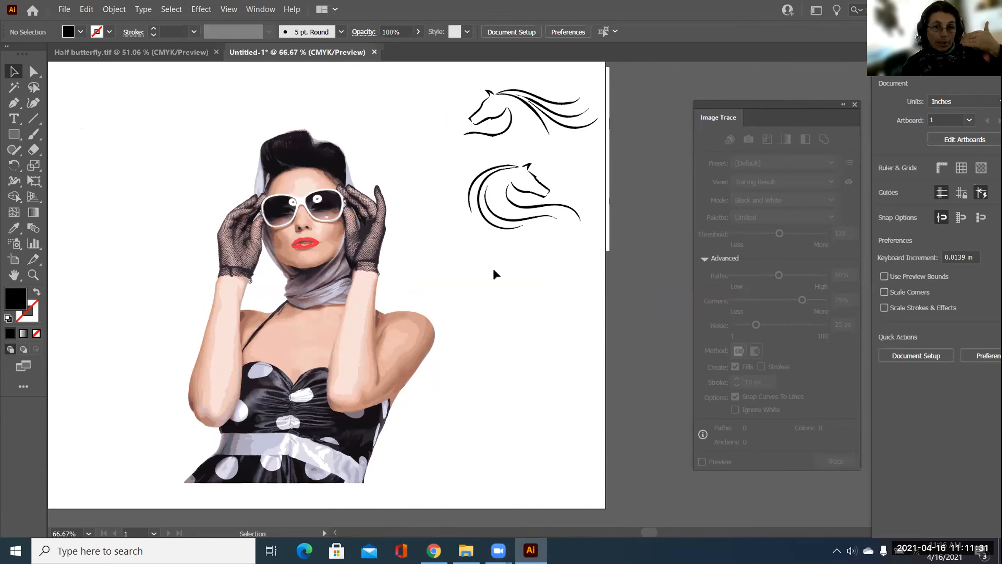
- Drag the horse-head sketch group left and slightly down, nearer the colour-traced woman
click(494, 247)
drag(493, 241, 470, 248)
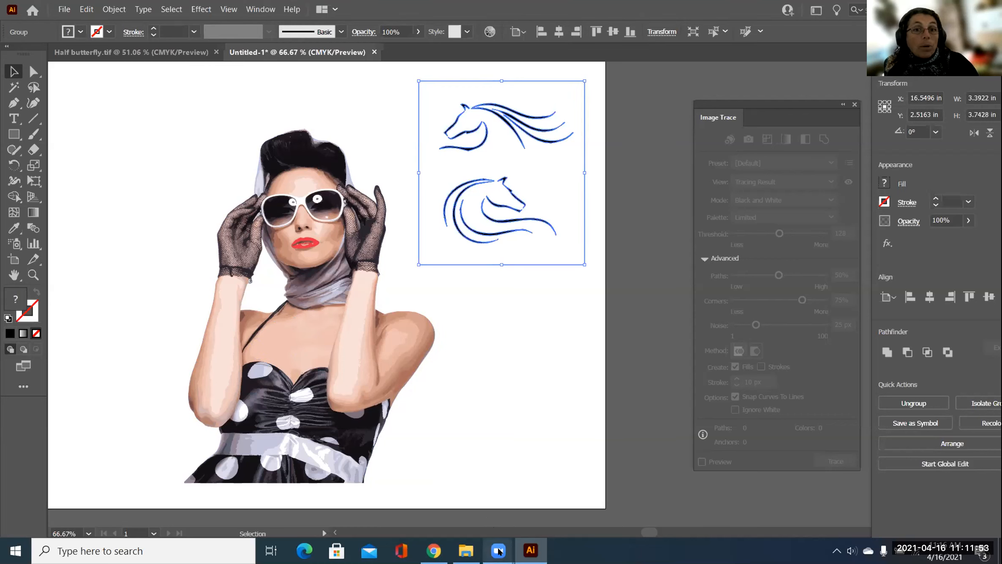
mouse_move(499, 551)
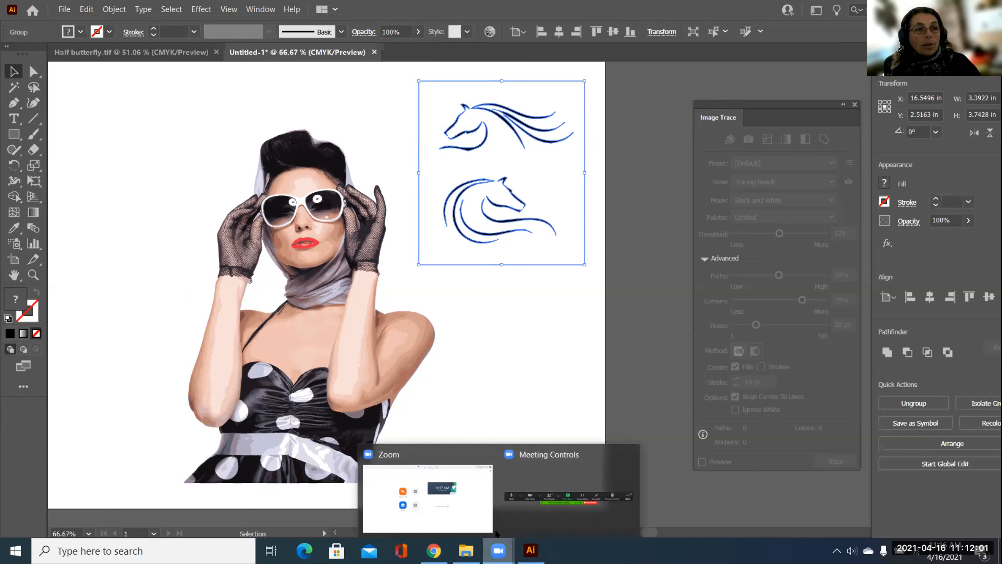
click(518, 514)
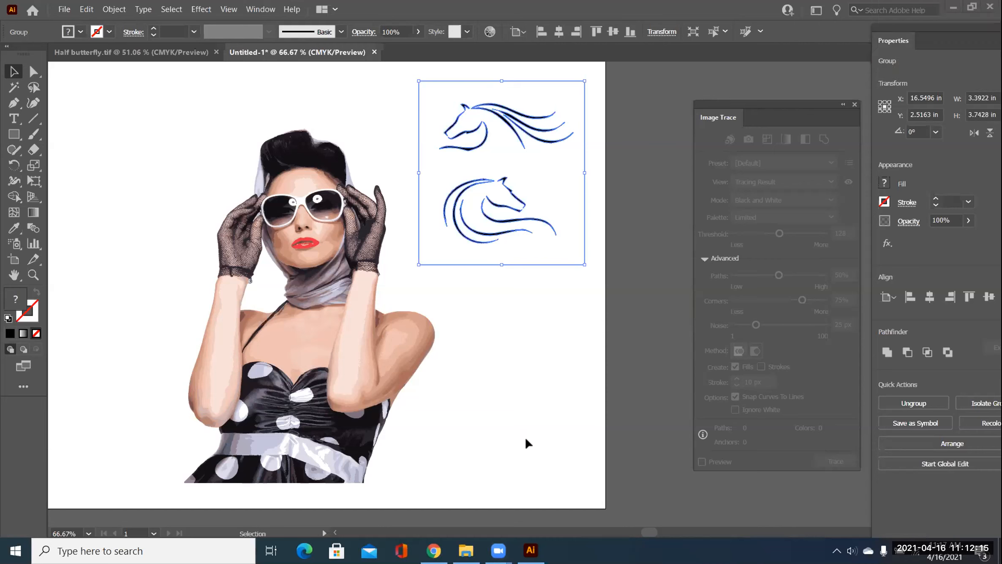
click(458, 306)
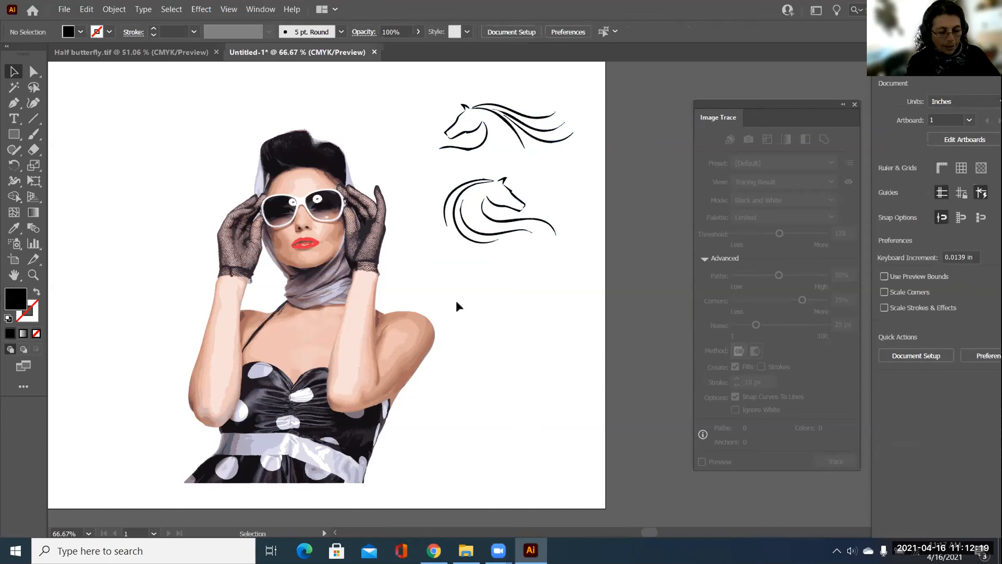
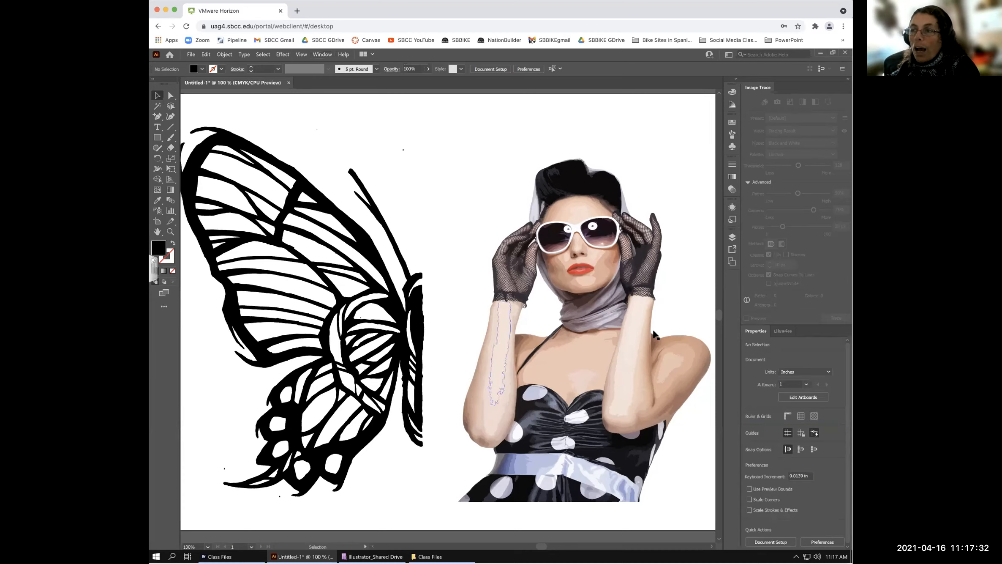
- Drag the traced woman artwork slightly left, keeping it beside the butterfly wing
click(503, 310)
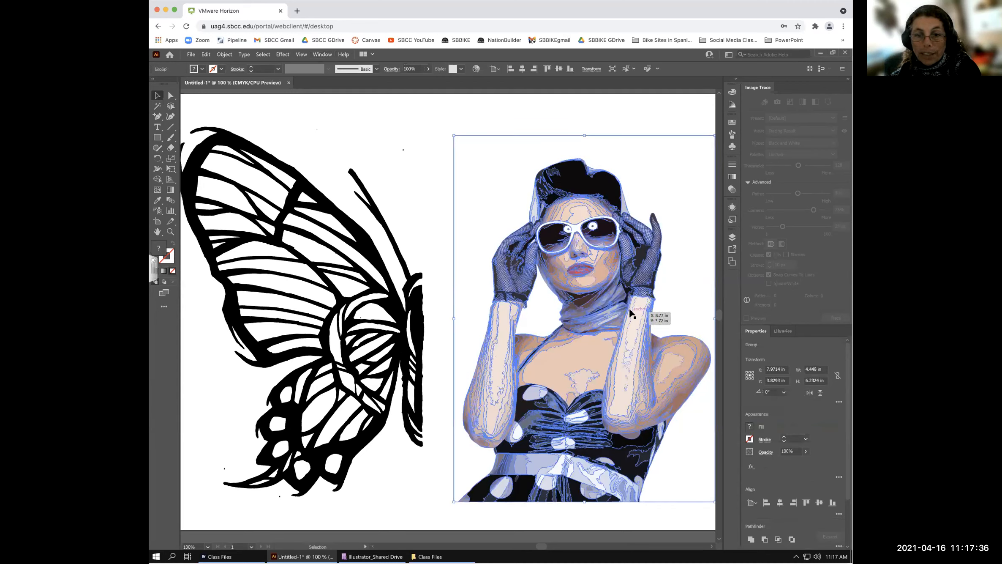
click(435, 202)
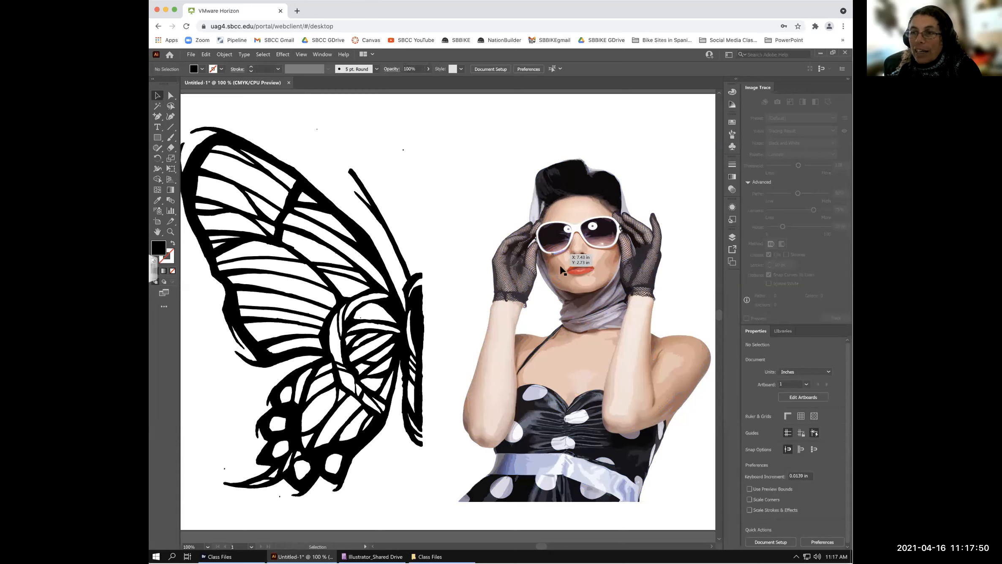
click(366, 260)
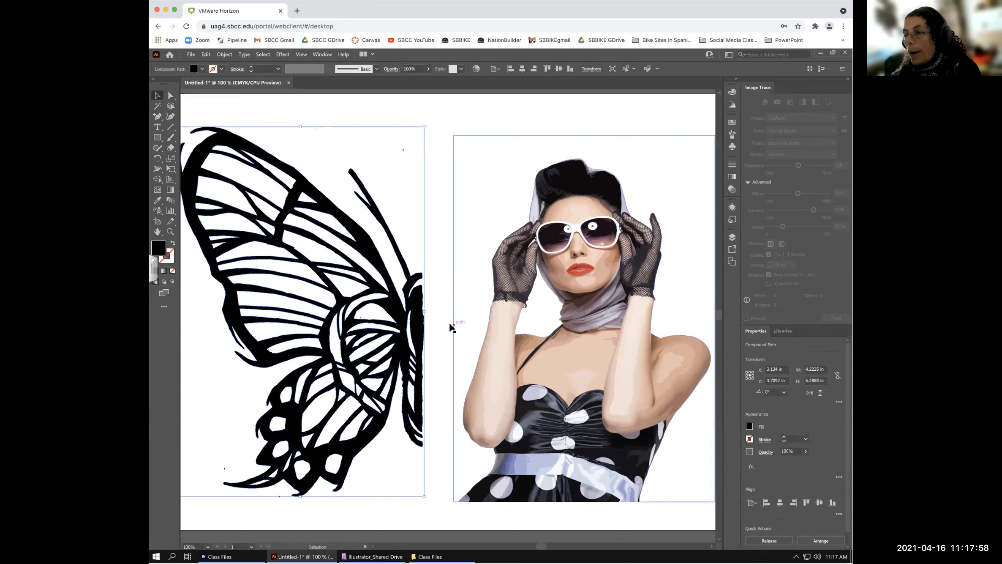
click(682, 459)
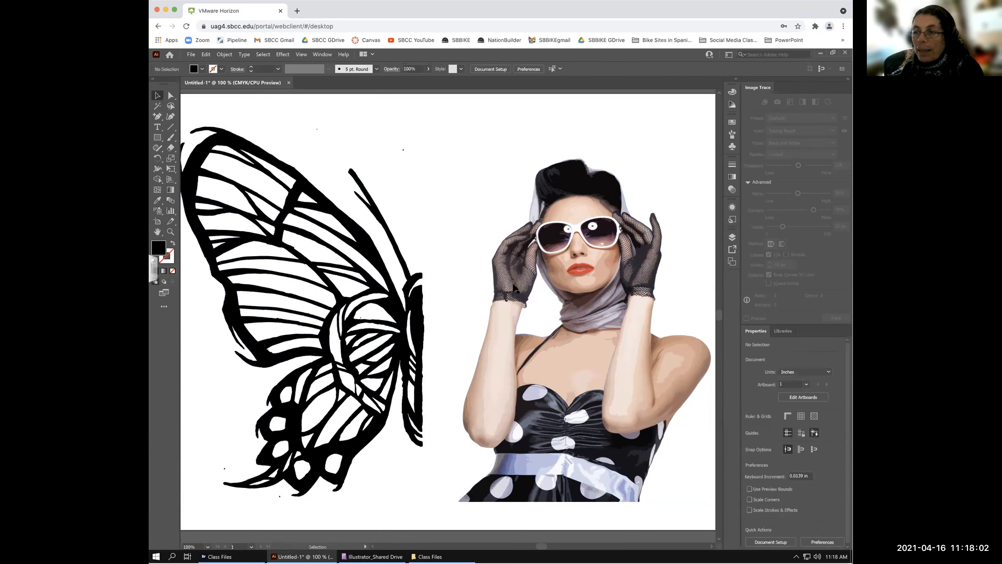
click(570, 363)
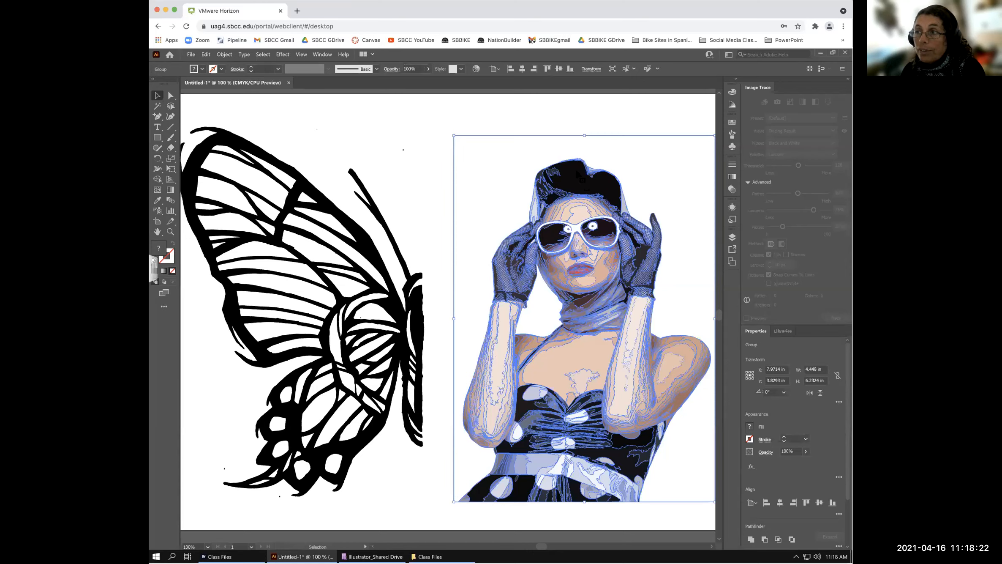
mouse_move(579, 182)
mouse_down()
mouse_move(529, 165)
mouse_move(591, 205)
mouse_up()
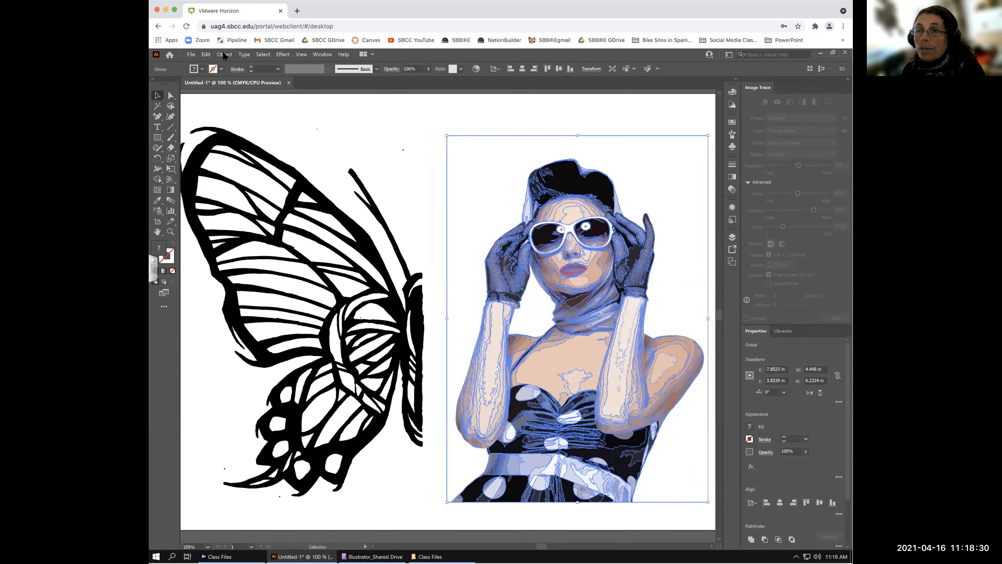
- Ungroup the traced woman and pull the black hair shape up off her head
click(224, 55)
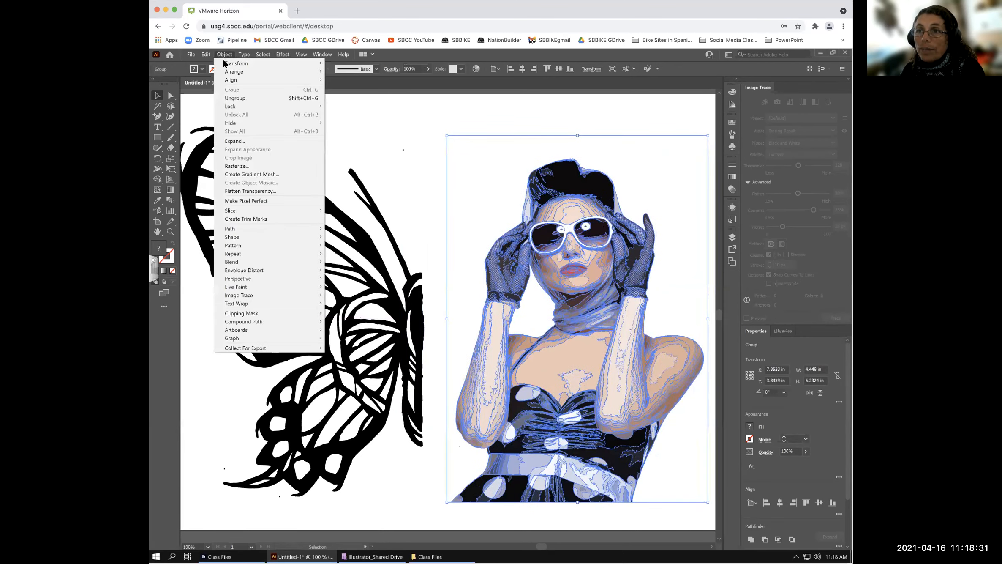
click(234, 98)
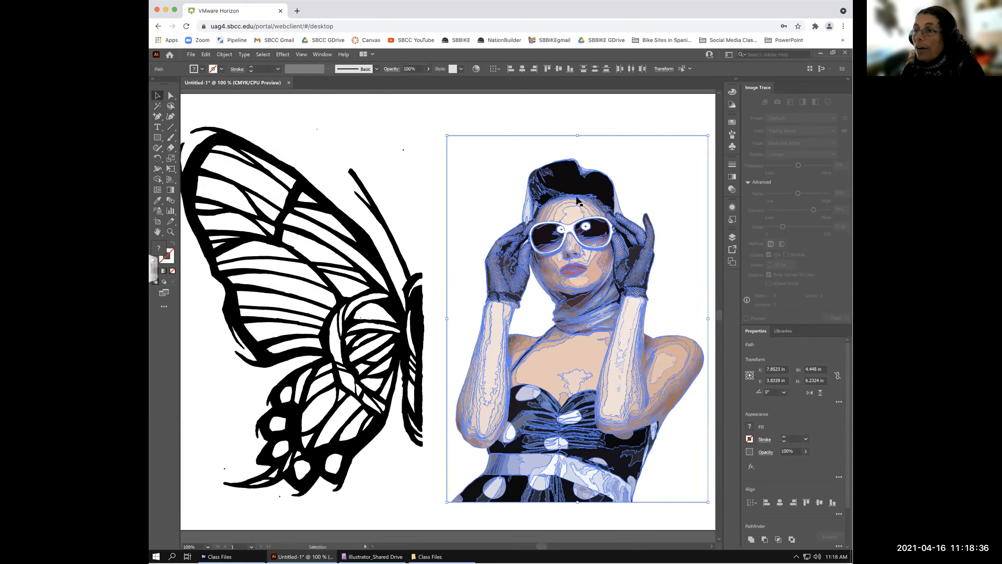
click(535, 109)
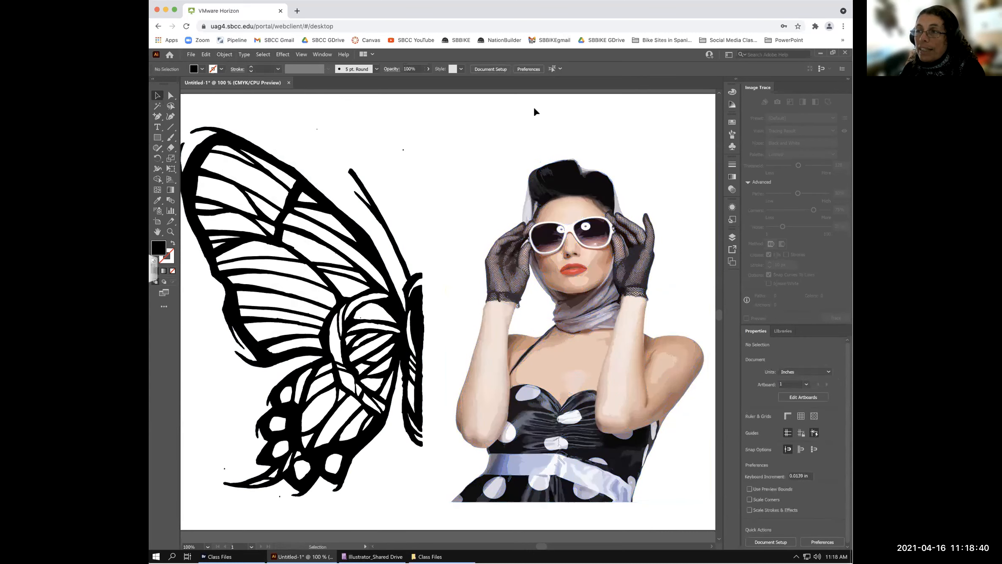
click(573, 196)
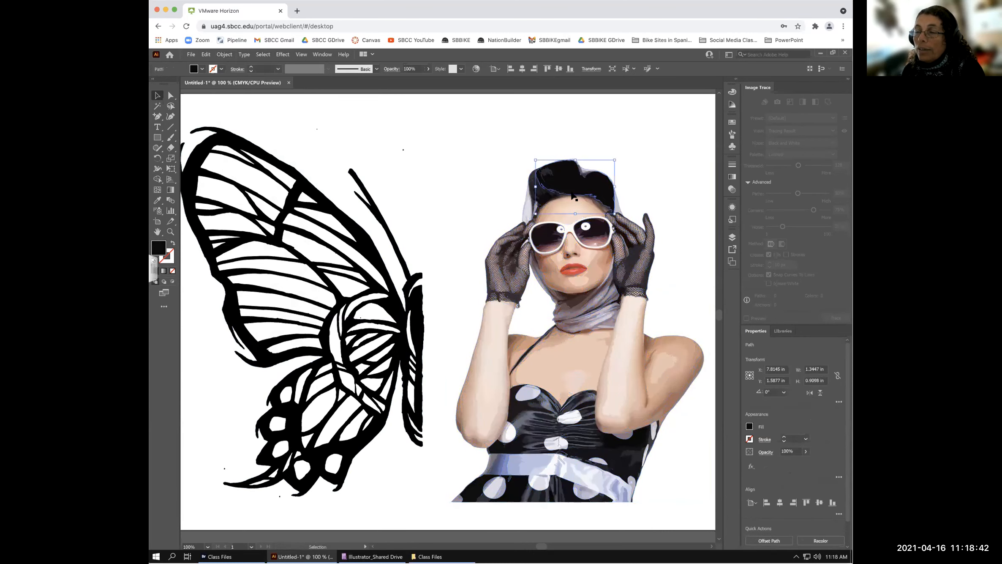
drag(568, 182, 587, 123)
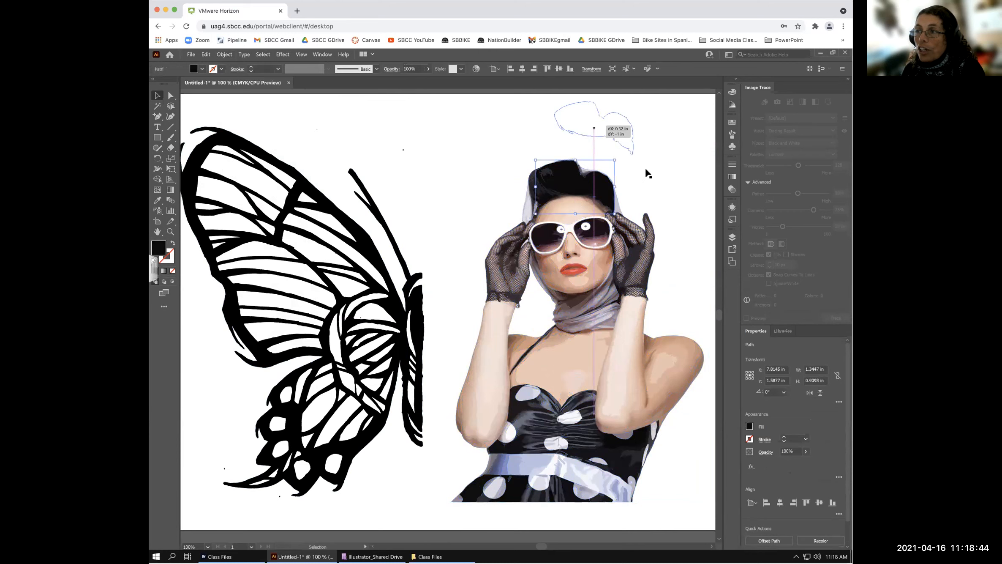
- Drag the skin piece below the lips and the darker cheek piece off to the left
click(578, 277)
drag(578, 279, 502, 171)
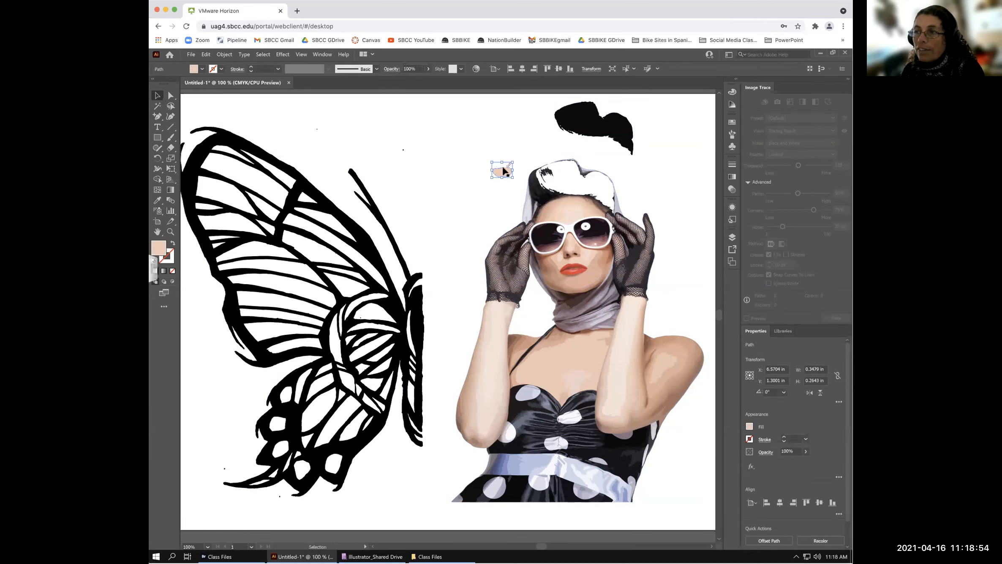
click(553, 263)
click(554, 278)
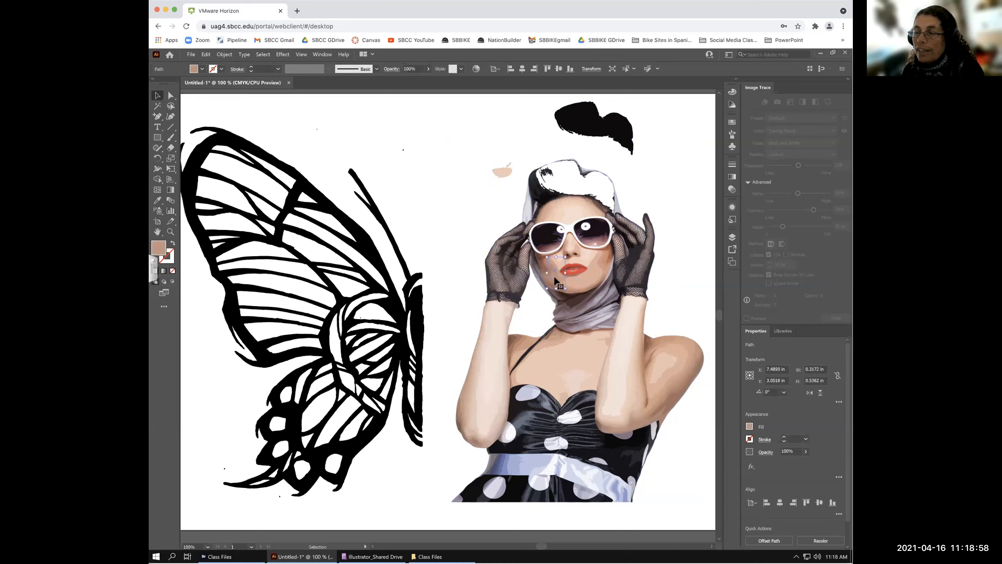
drag(553, 274, 452, 221)
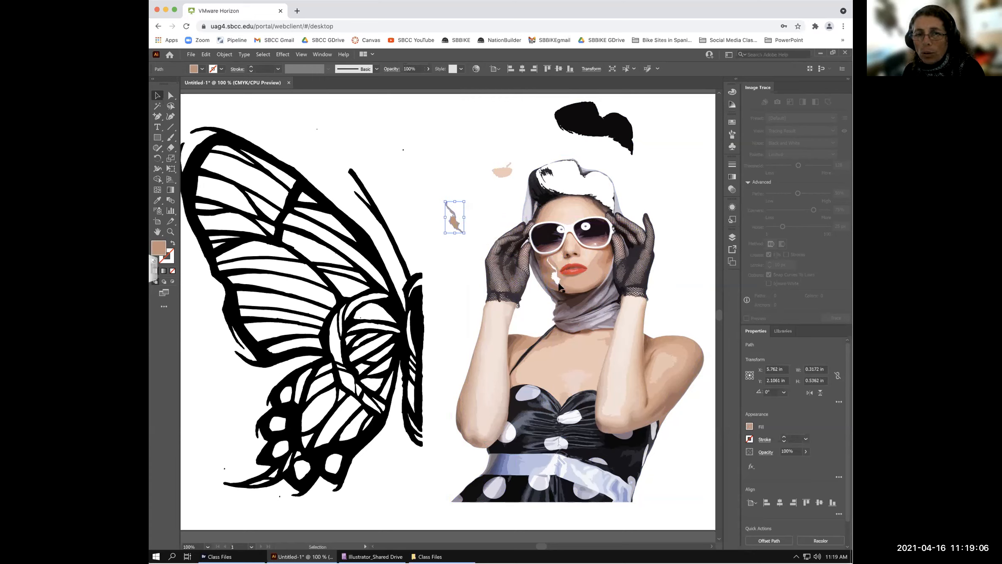
click(171, 231)
- Zoomed in on the face, move the pink lower-lip piece down onto the chin
drag(496, 176, 611, 295)
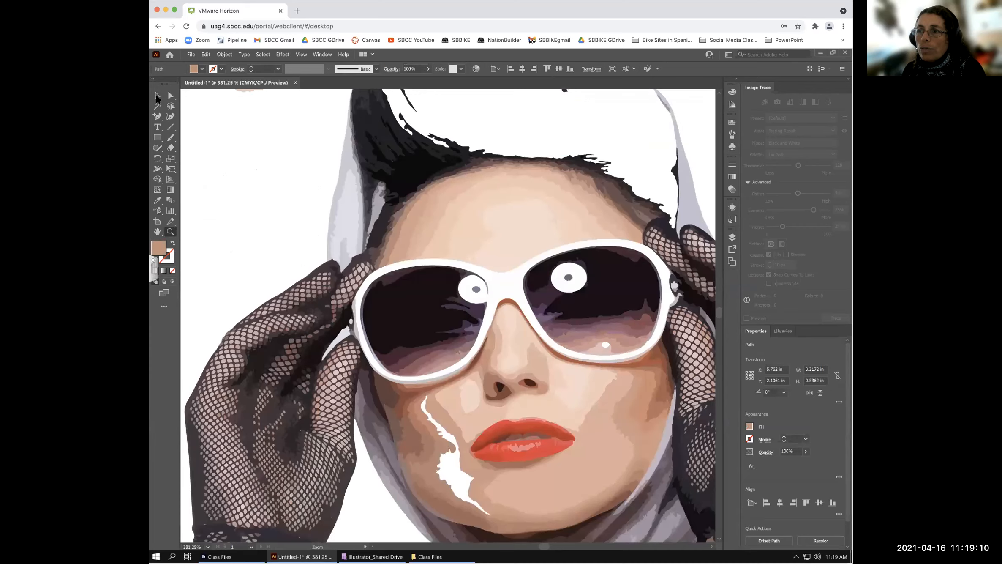
click(157, 96)
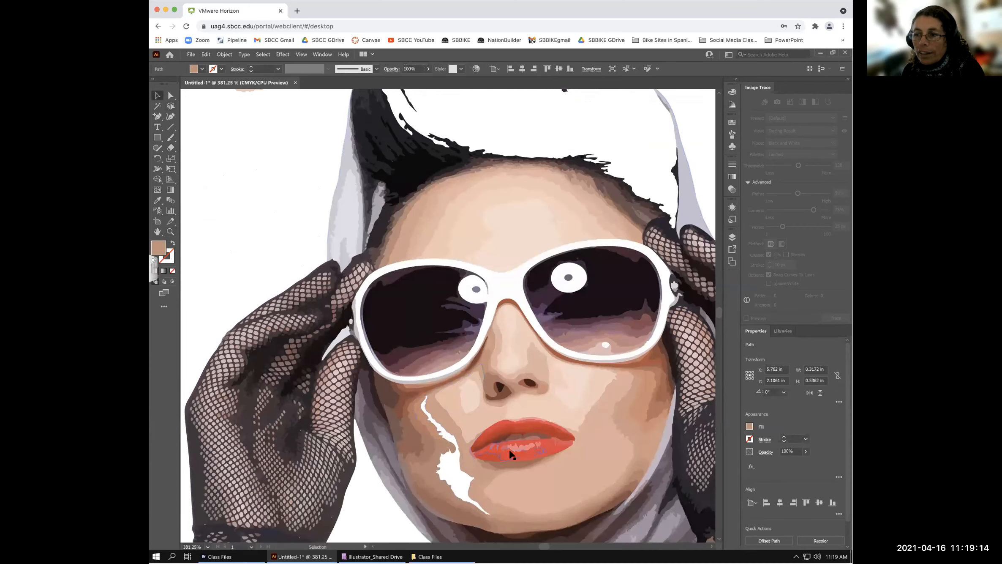
mouse_move(522, 447)
mouse_down()
mouse_move(531, 461)
mouse_move(542, 429)
mouse_move(523, 447)
mouse_up()
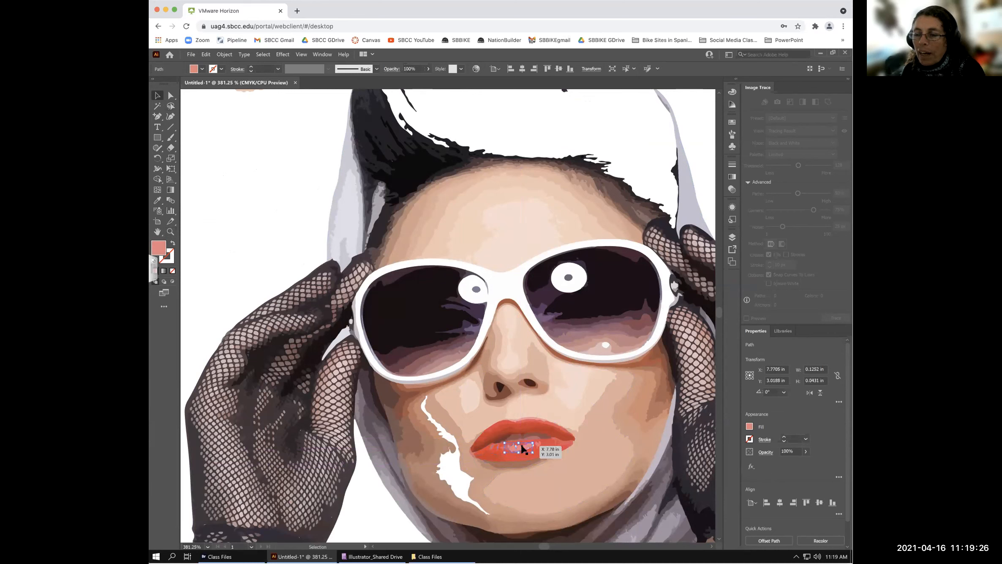
drag(530, 443, 562, 488)
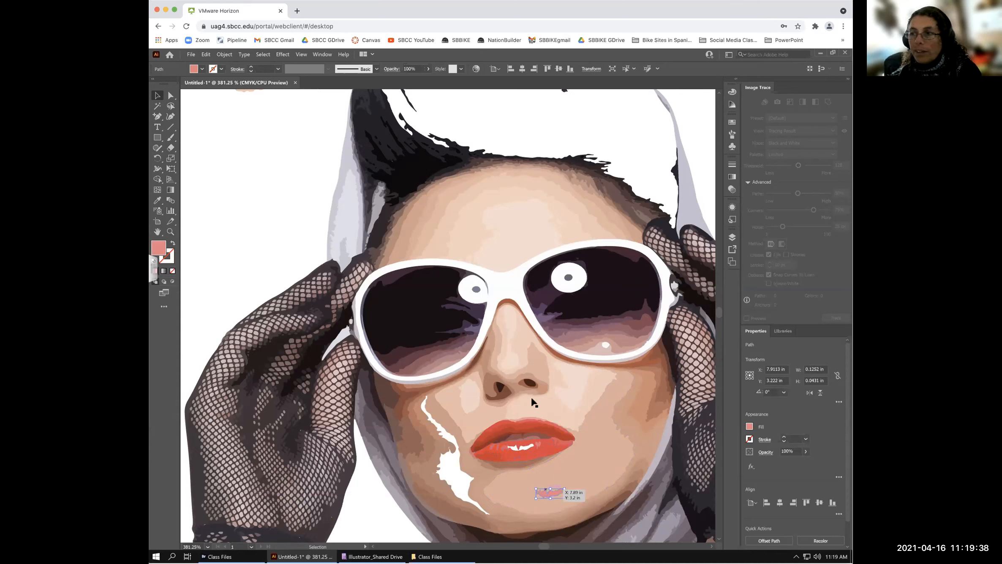
click(476, 289)
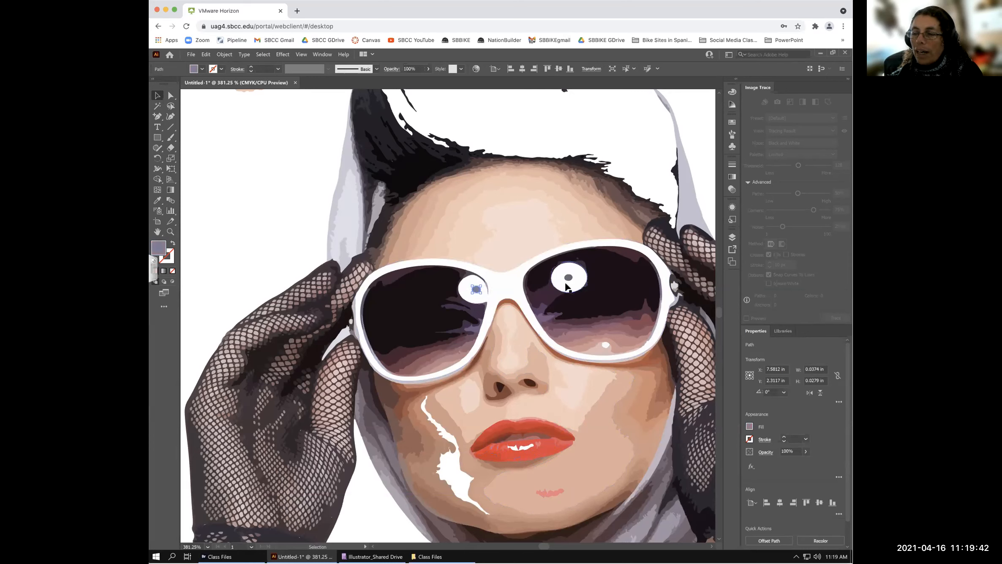
click(543, 285)
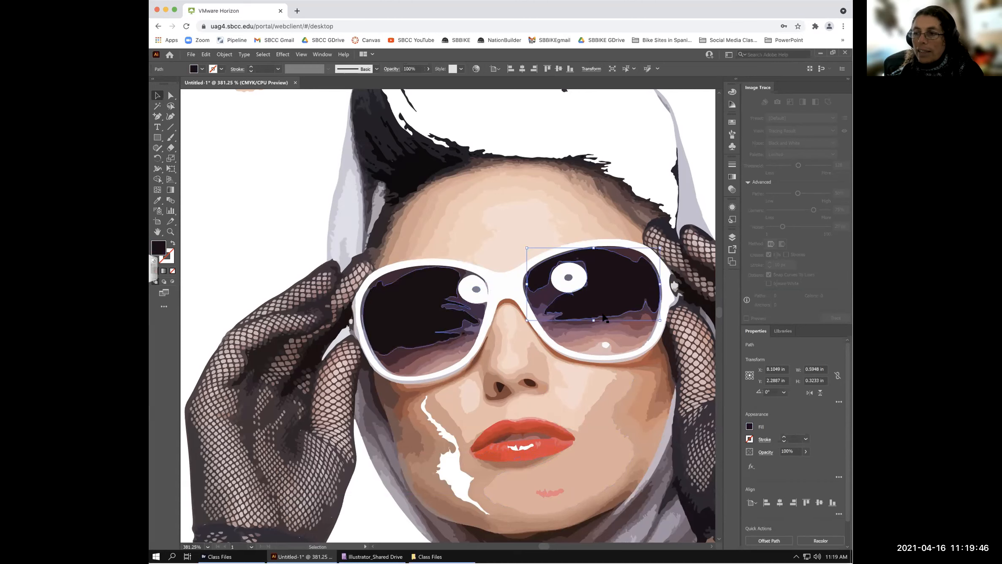
key(a)
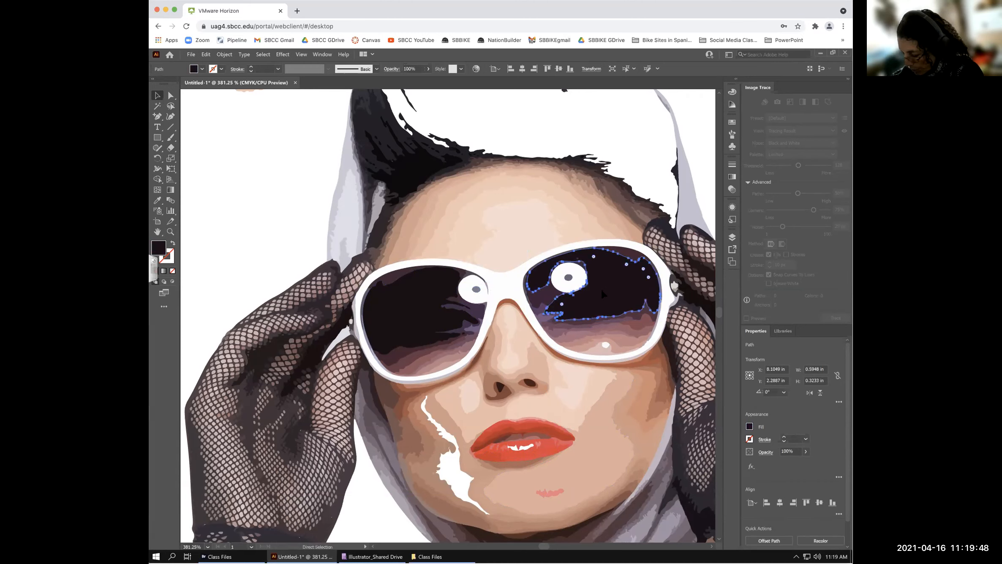
key(ctrl+0)
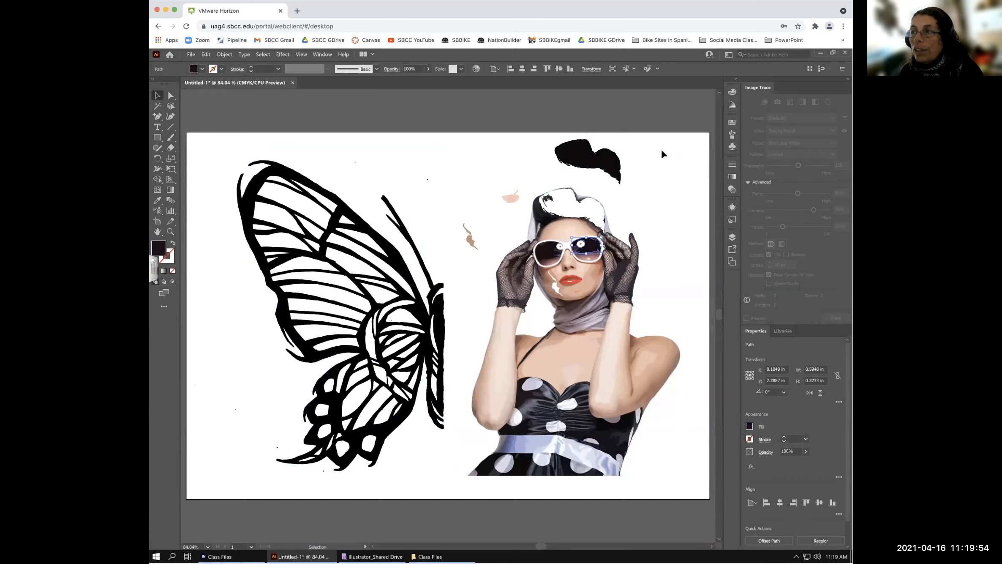
- Drag the two light skin pieces of the right arm and forearm out to the right
click(661, 149)
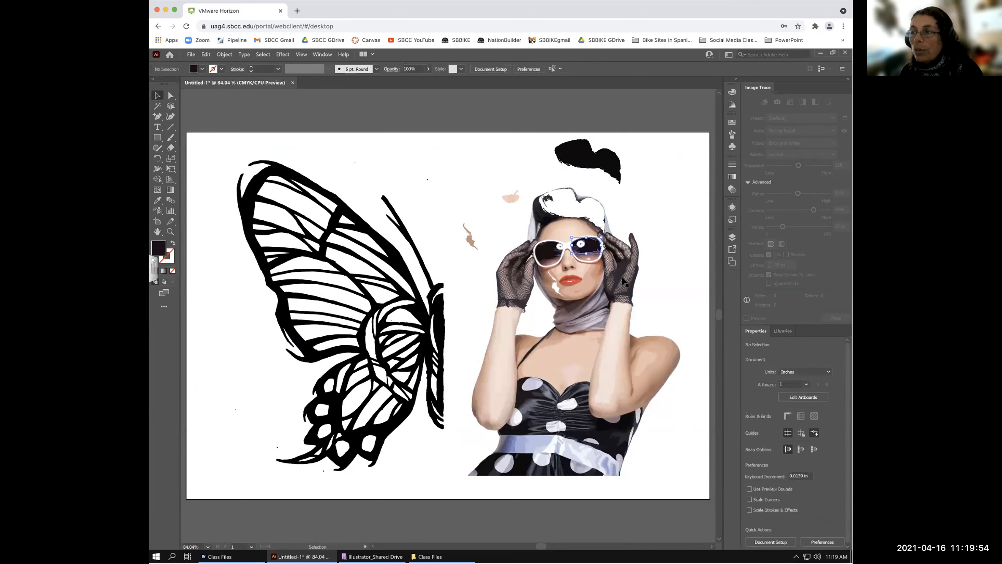
click(617, 325)
drag(641, 309, 670, 292)
click(614, 329)
drag(658, 333, 658, 333)
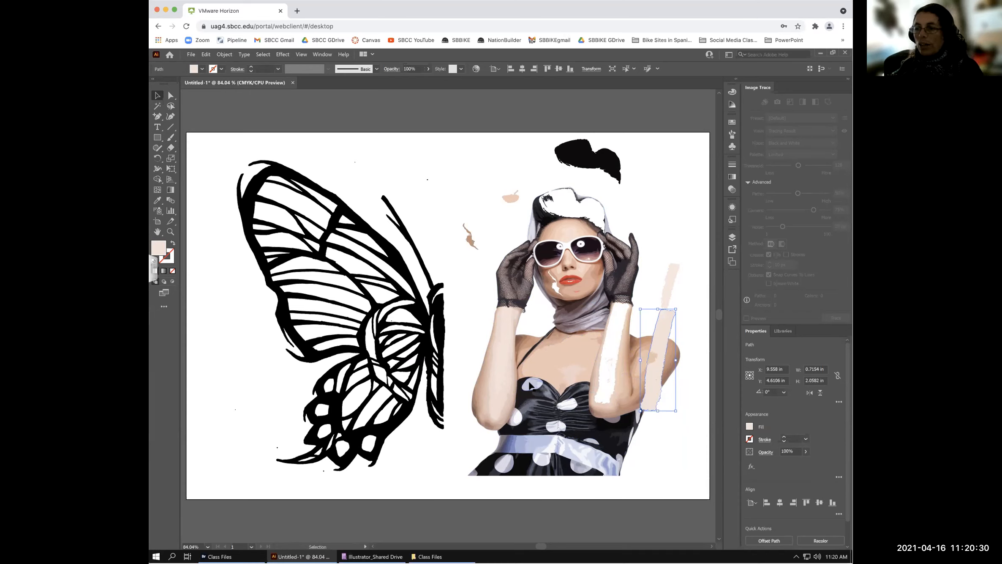
click(535, 386)
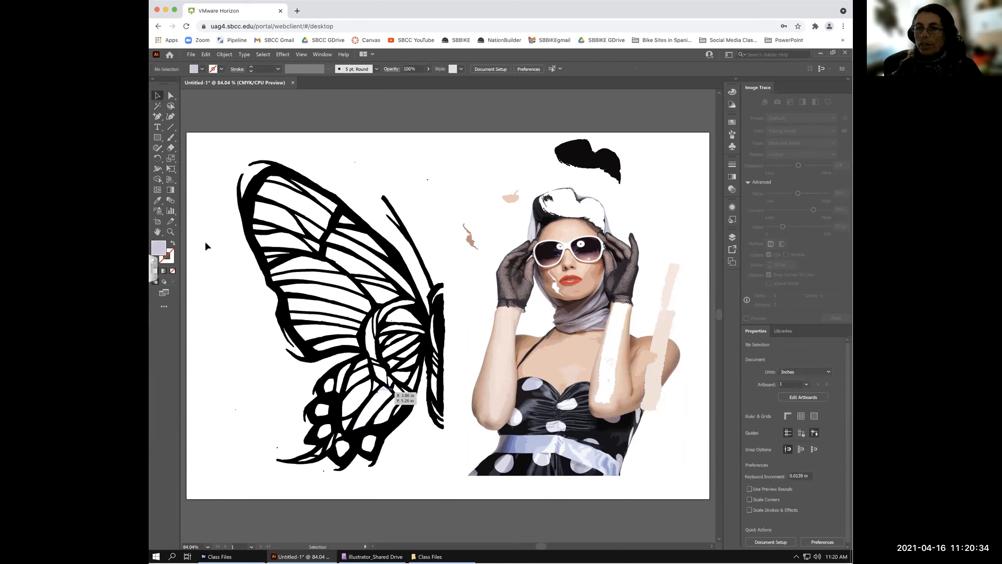
click(171, 232)
drag(495, 375, 636, 467)
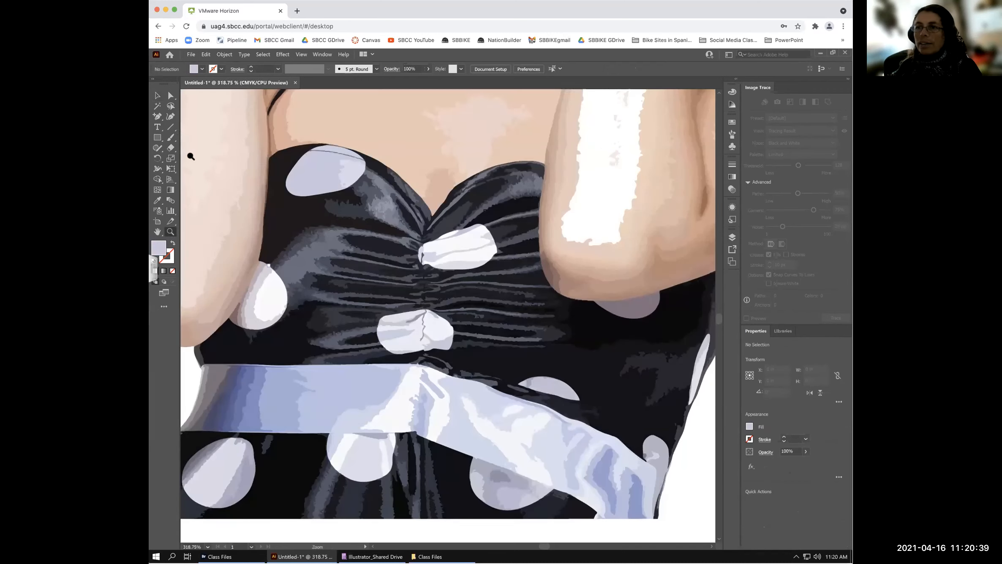
- Fill four selected polka-dot pieces on the dress bodice bright green
click(157, 96)
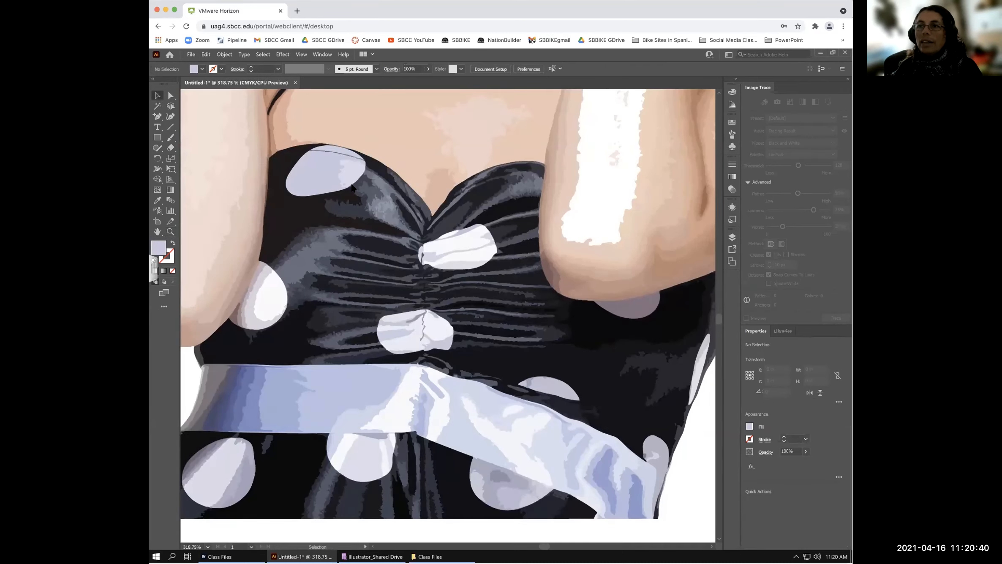
click(317, 172)
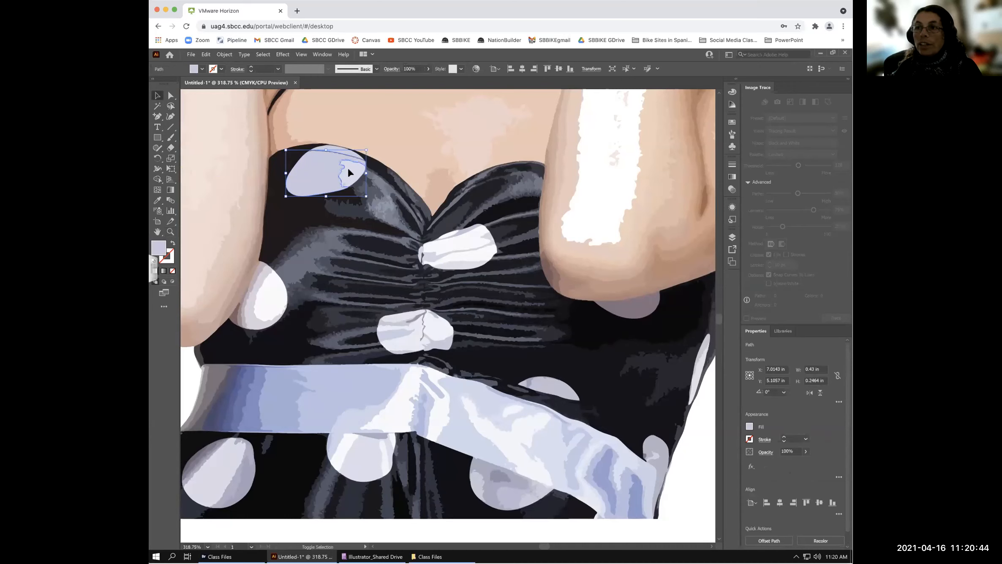
shift+click(350, 172)
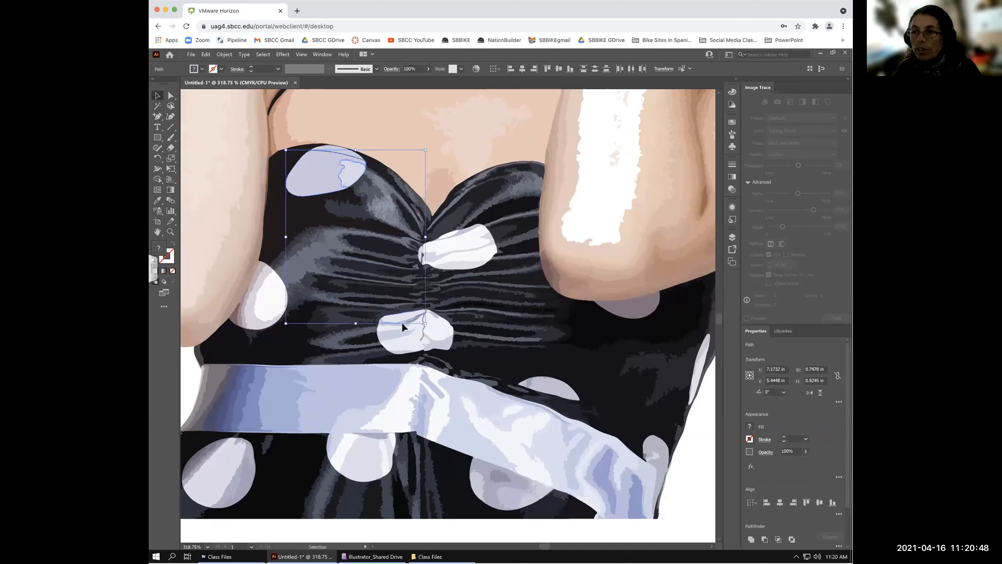
shift+click(399, 323)
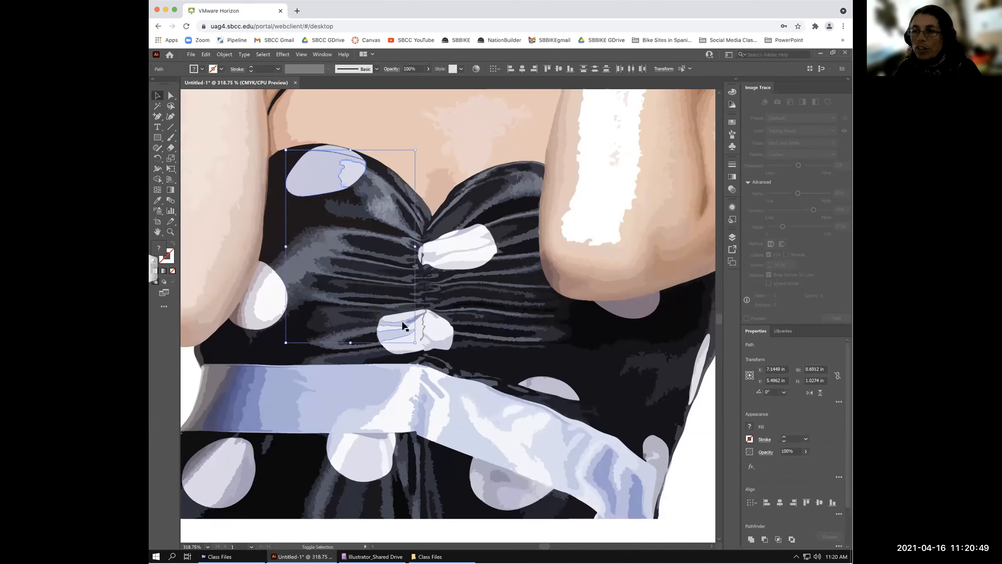
shift+click(424, 335)
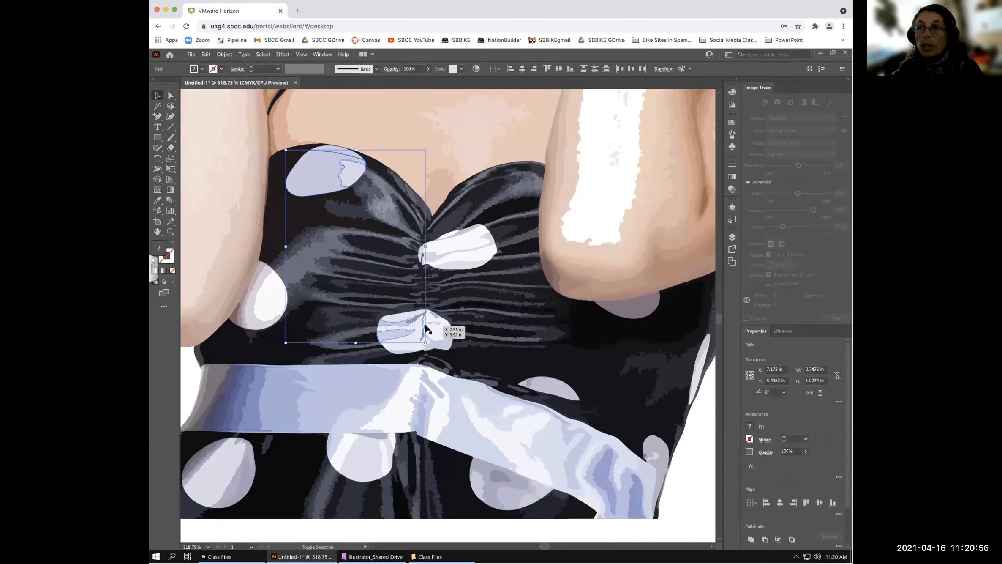
click(202, 69)
click(172, 90)
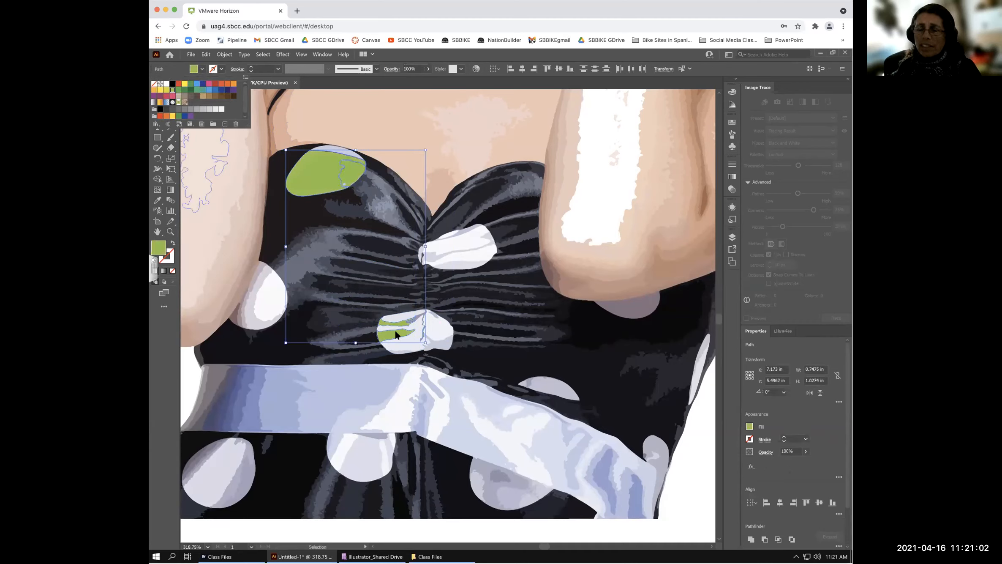
- Select the thin pale sliver along the top edge of the green dot
click(333, 146)
click(333, 147)
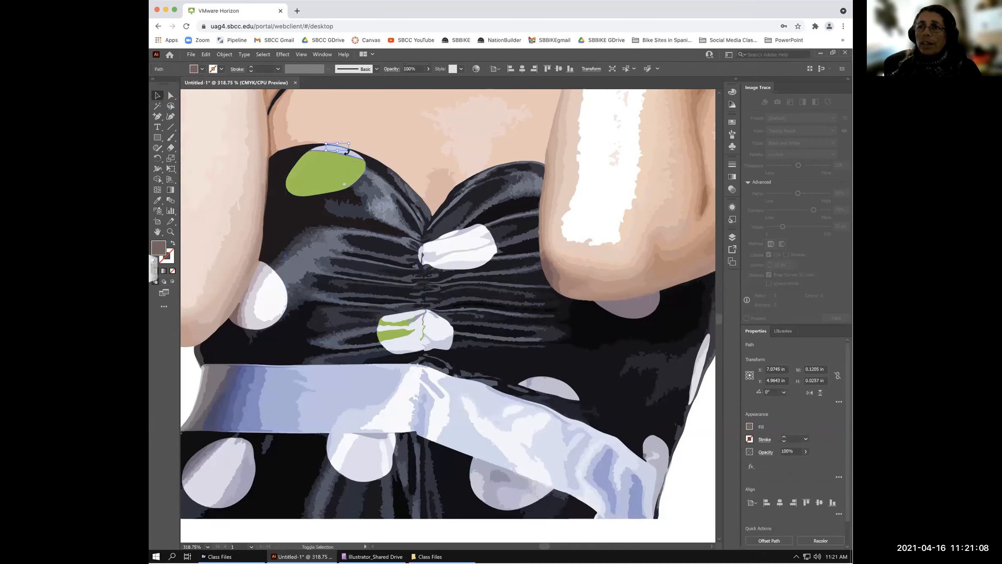
click(170, 231)
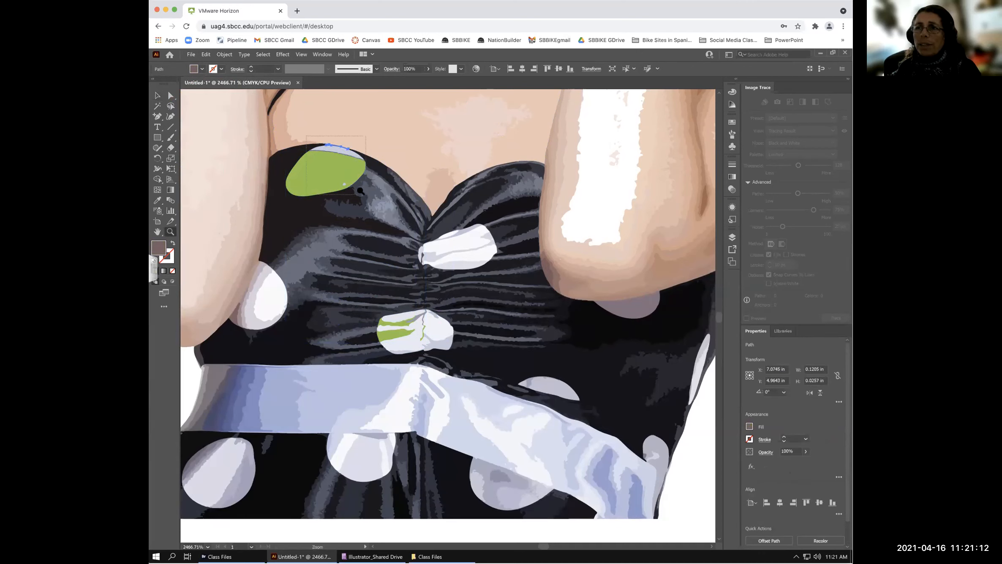
- Magnify the upper dot and fill its pale top sliver and lavender shape green
drag(360, 191, 309, 139)
click(158, 96)
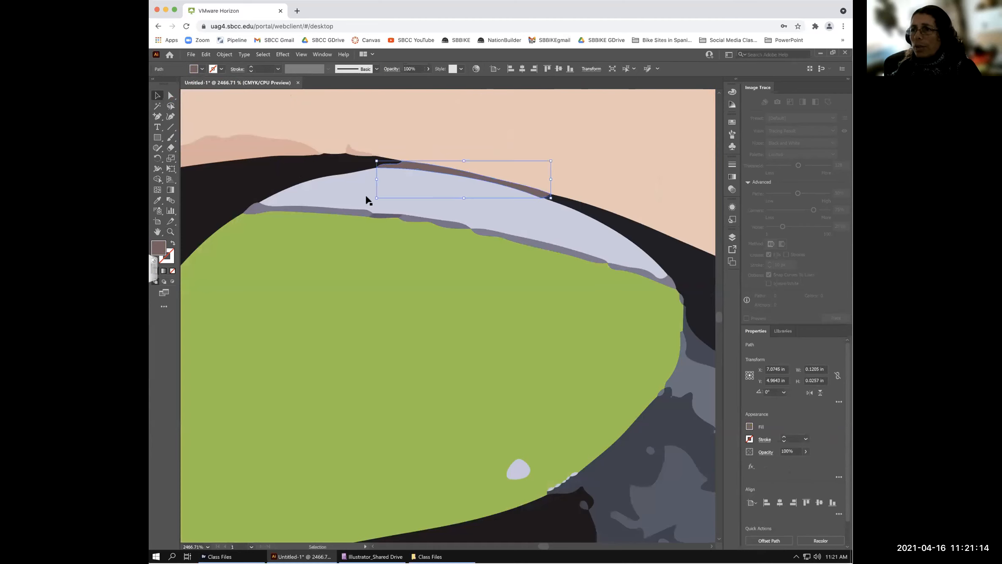
shift+click(252, 208)
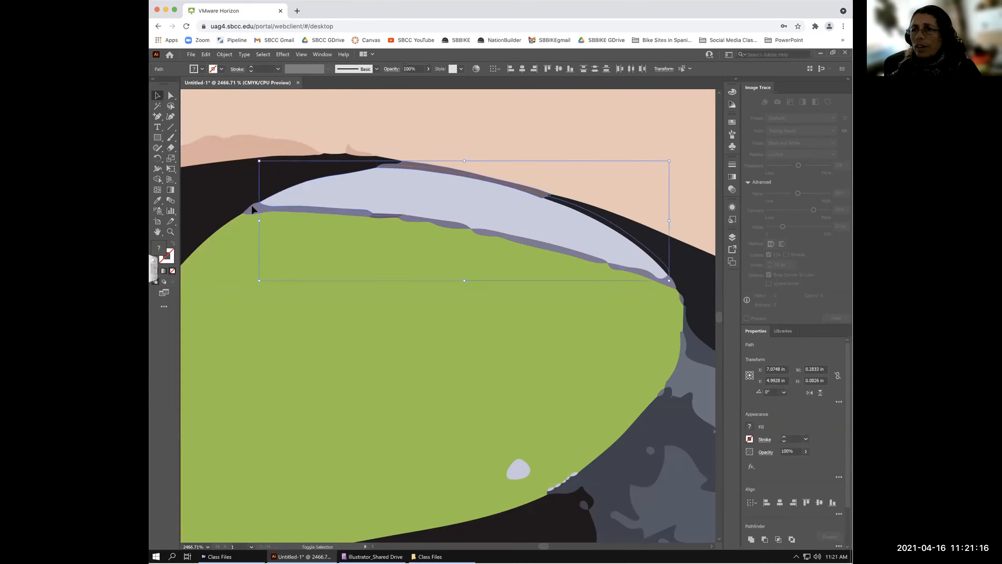
shift+click(462, 228)
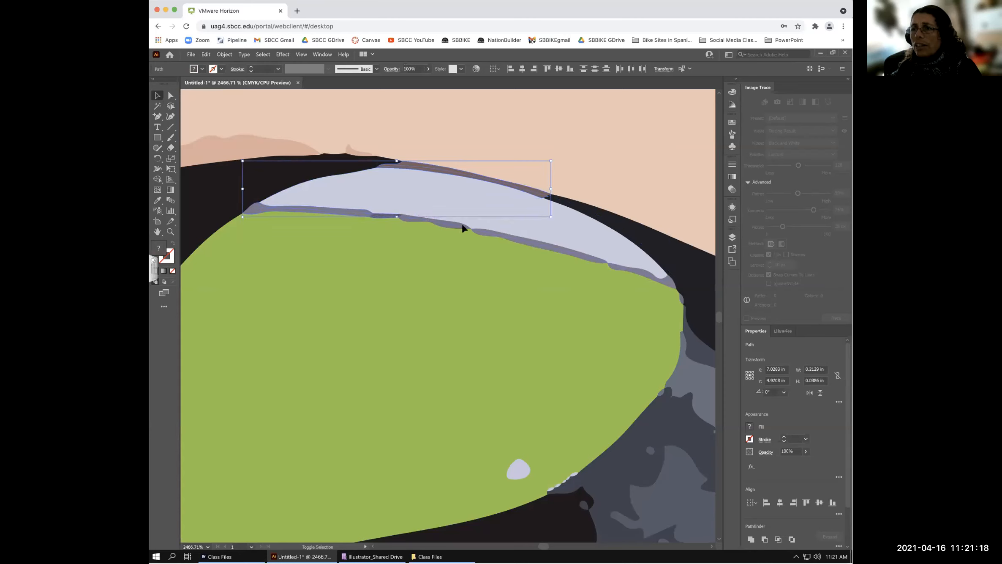
shift+click(530, 243)
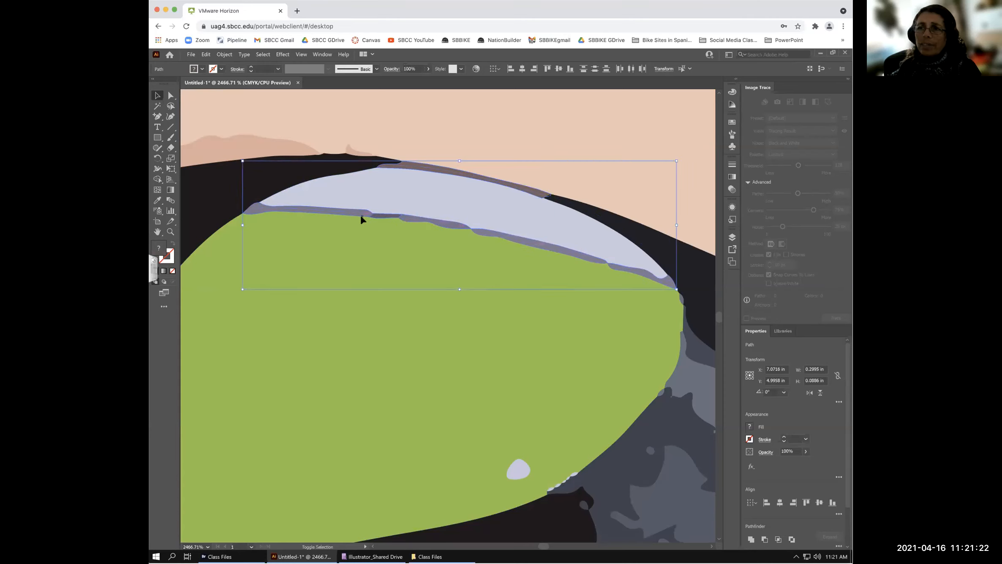
click(202, 69)
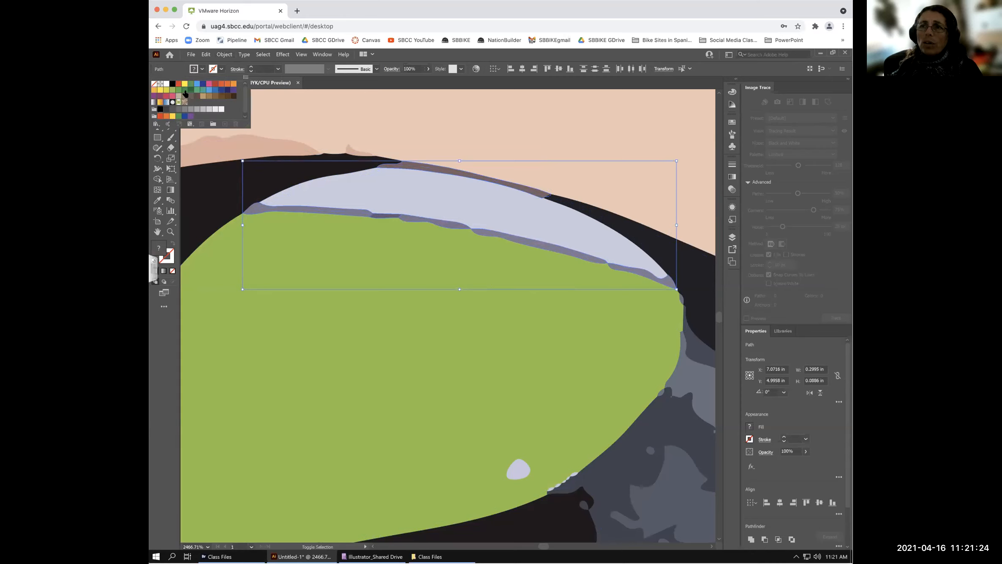
click(173, 90)
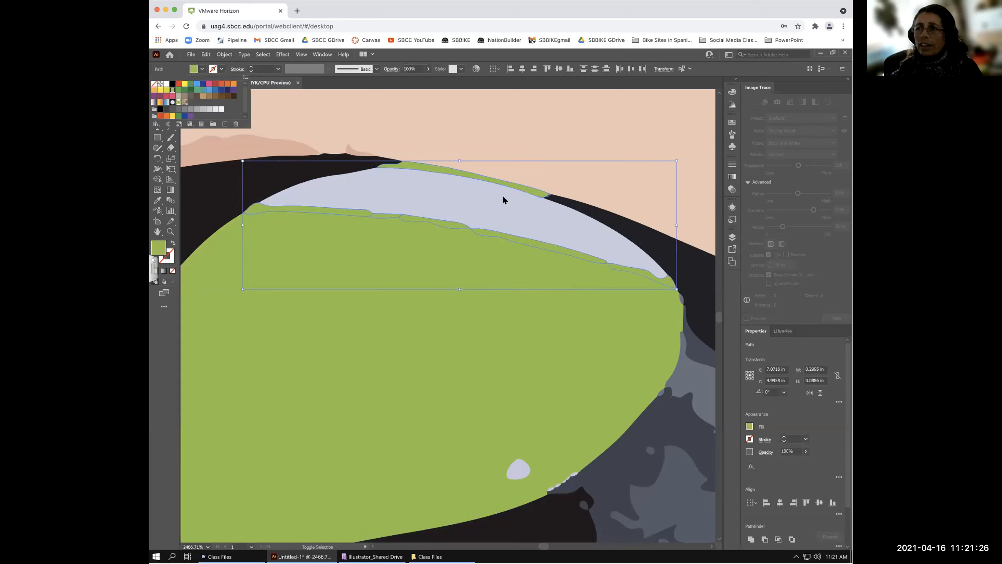
click(483, 206)
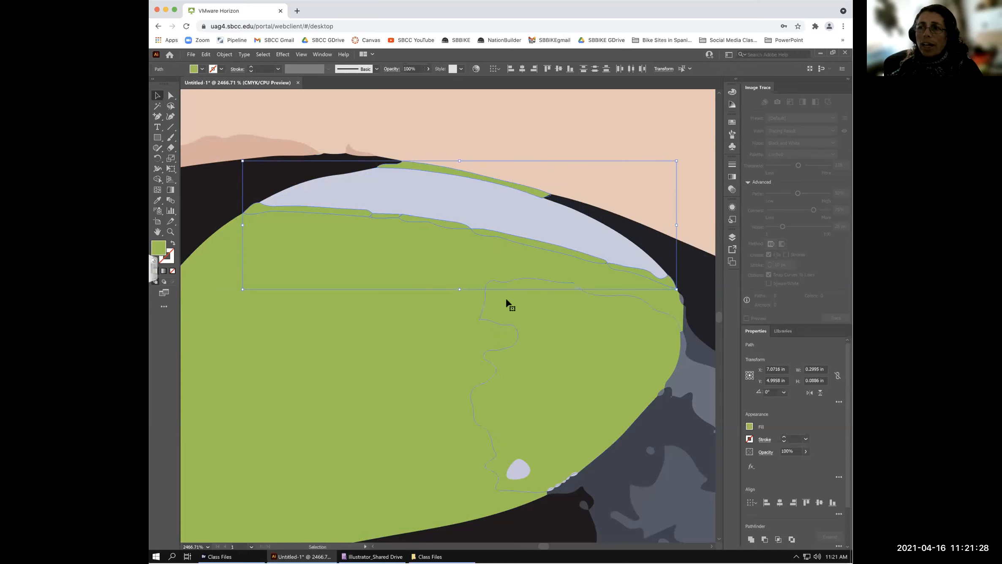
- Fill the remaining pale highlight and the small pale spot inside the dot green
click(470, 205)
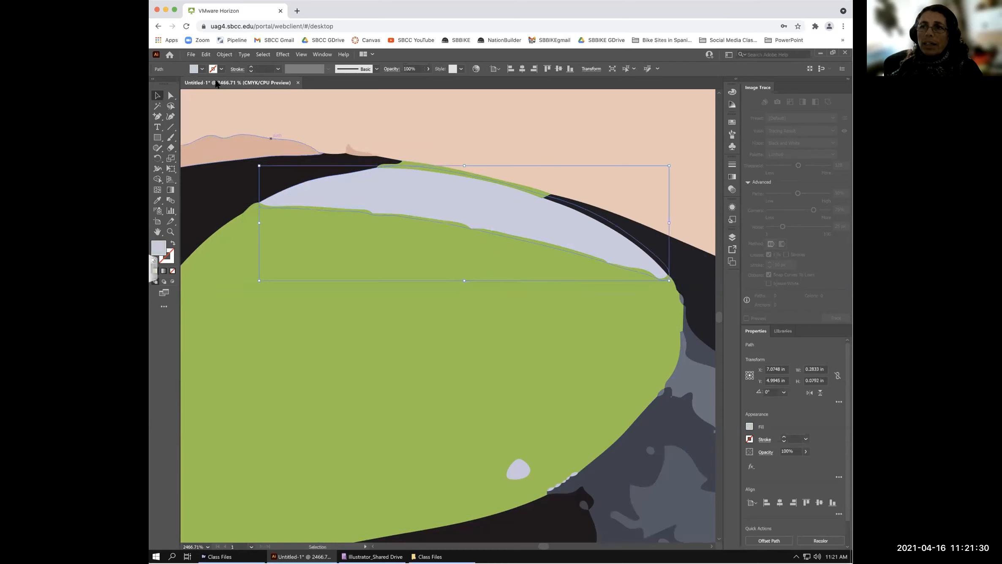
click(203, 69)
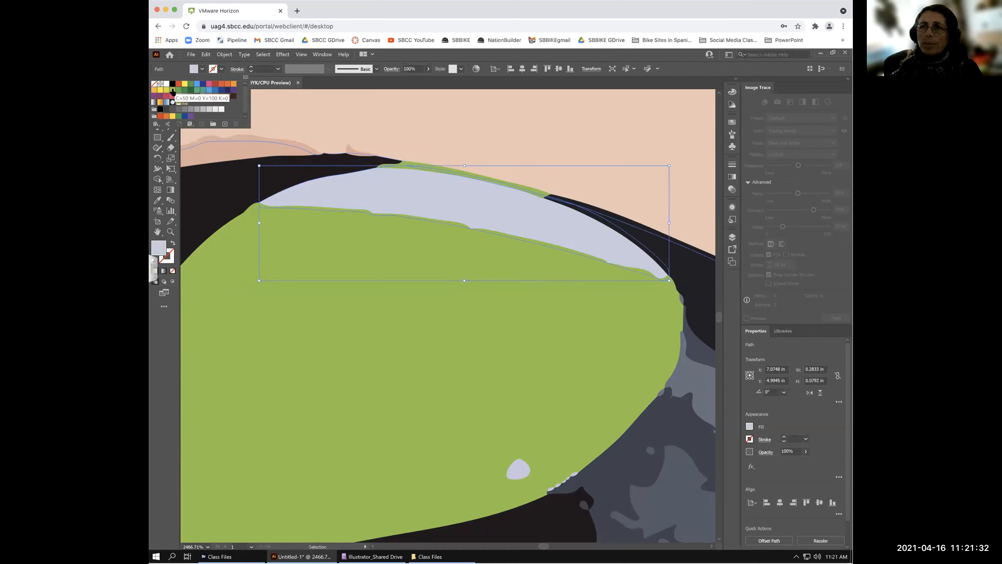
click(556, 242)
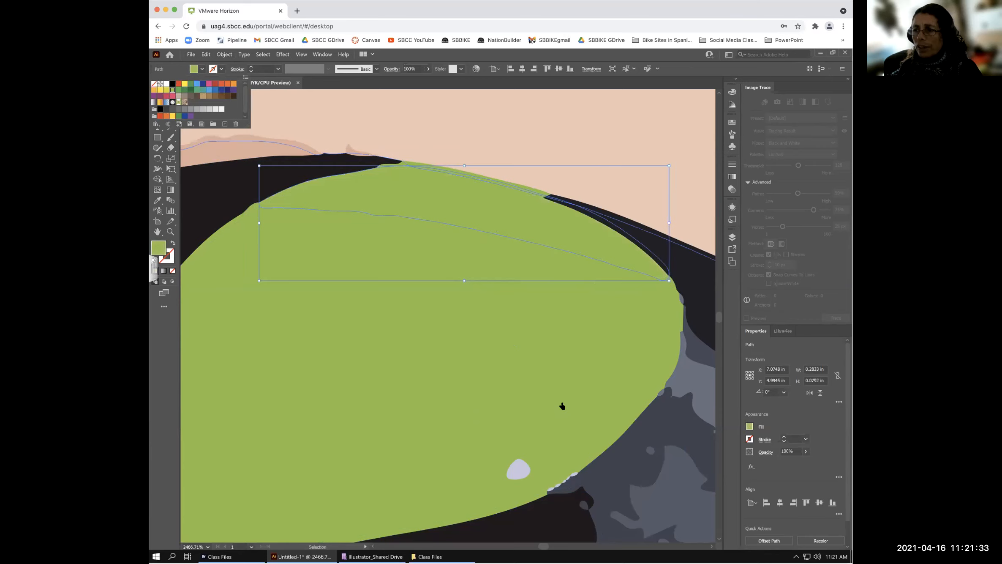
click(517, 465)
click(203, 69)
click(172, 89)
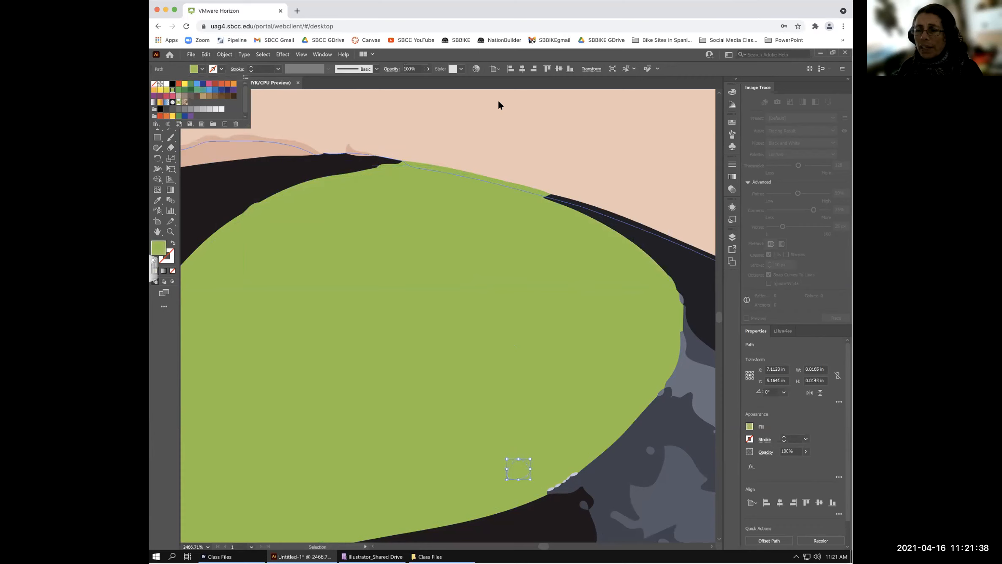
key(Escape)
key(a)
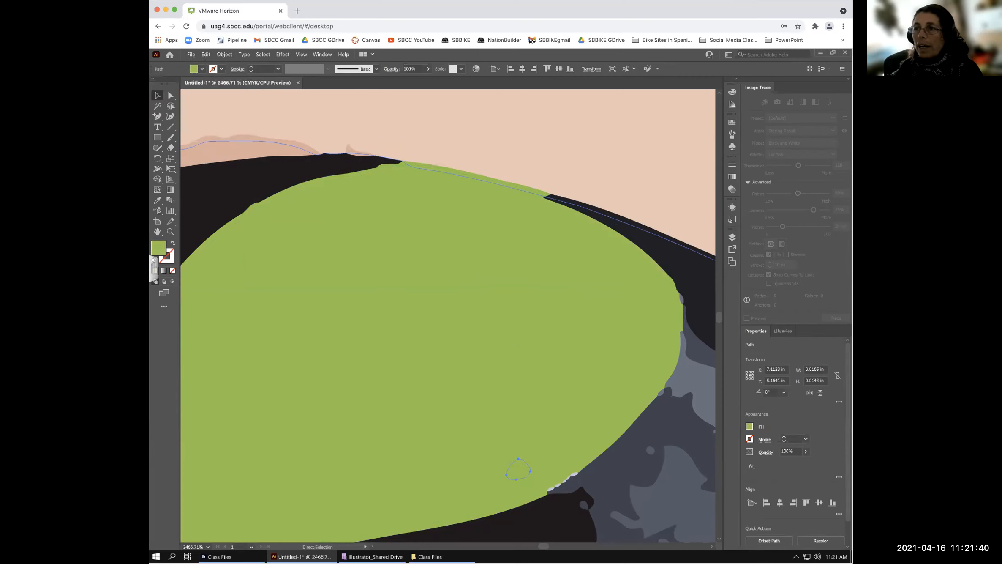
key(ctrl+minus)
key(ctrl+minus)
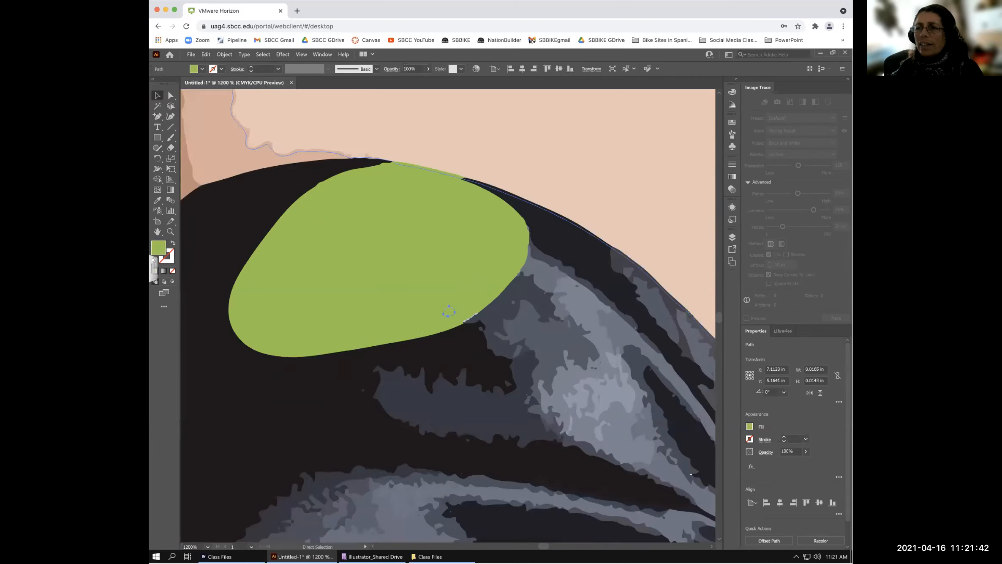
key(ctrl+minus)
key(ctrl+minus)
key(ctrl+minus)
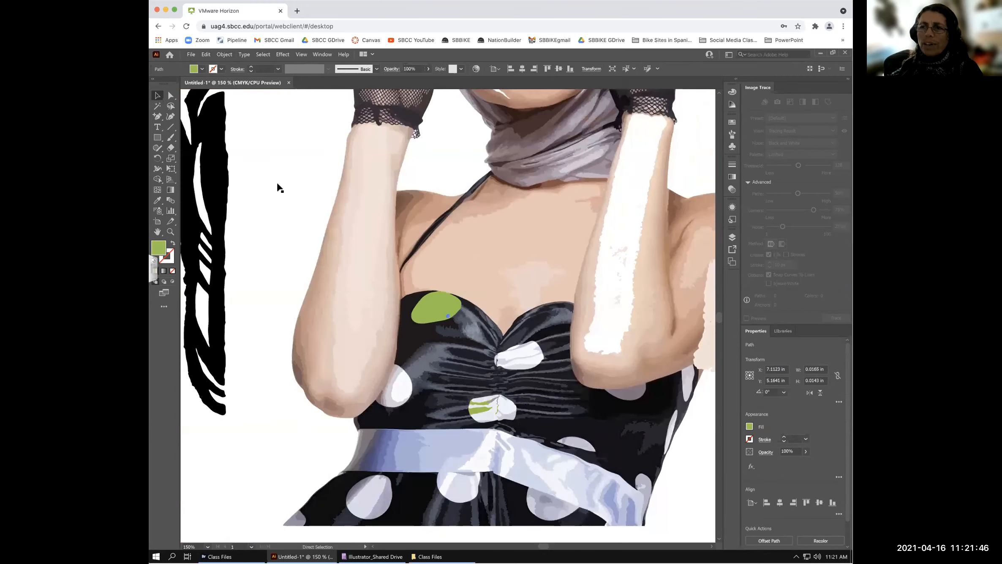
- Fit the artboard in view and undo three times, restoring the pale dots and arm pieces
click(319, 195)
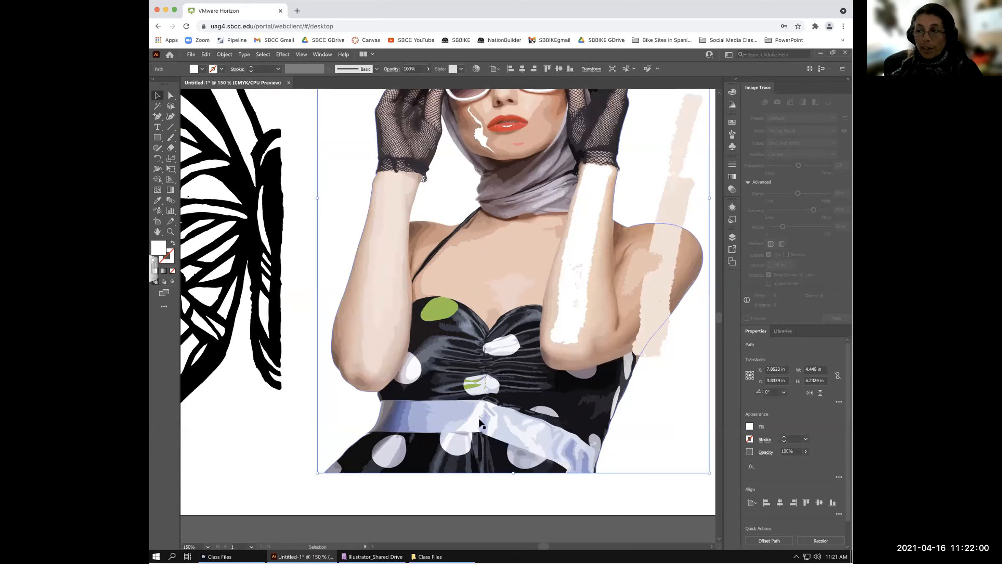
key(ctrl)
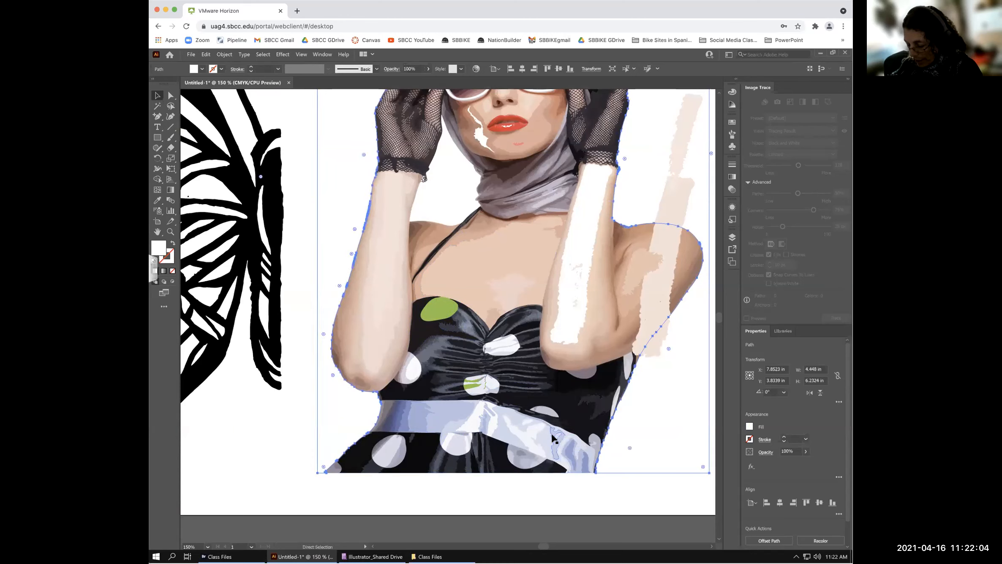
key(ctrl+0)
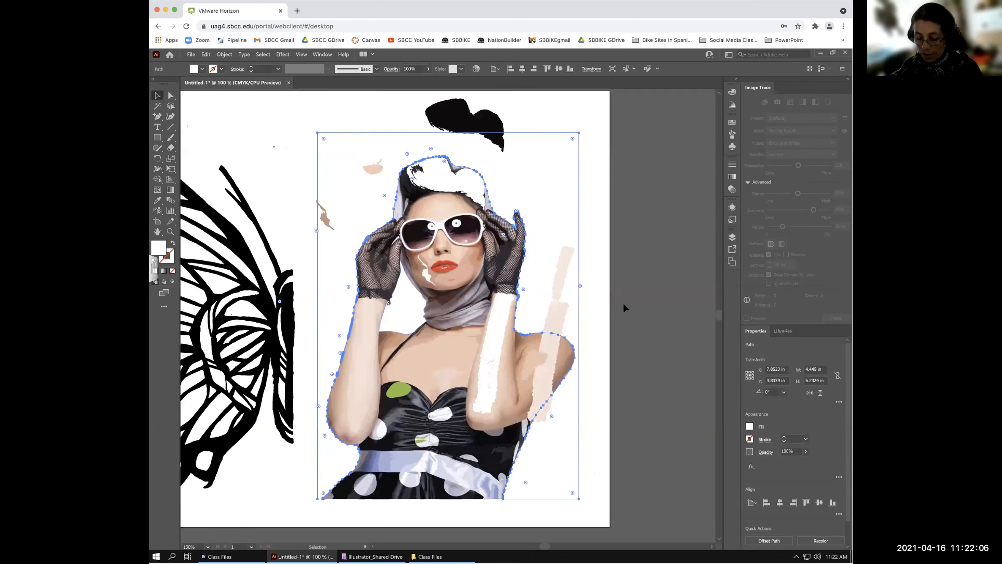
key(ctrl)
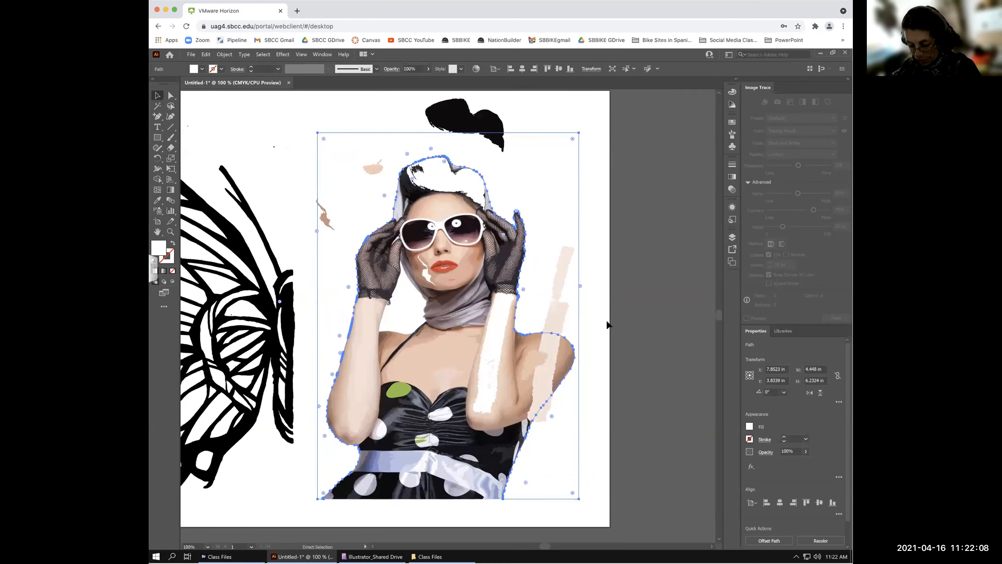
click(404, 394)
key(ctrl+z)
key(ctrl+z)
key(ctrl+z)
key(ctrl+z)
key(ctrl+z)
key(ctrl+z)
key(ctrl+z)
key(ctrl+z)
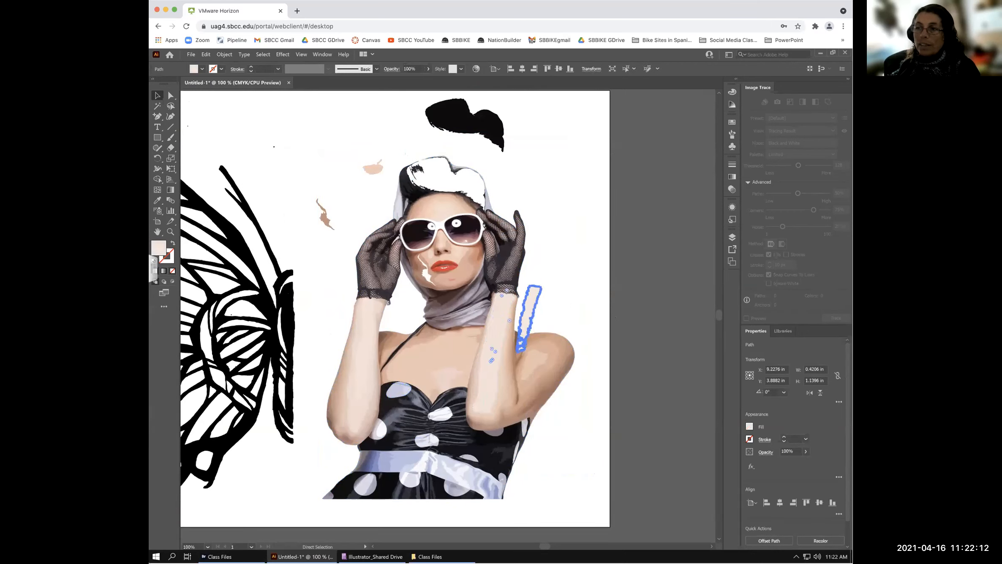
key(ctrl+z)
key(ctrl+z)
key(ctrl+z)
key(ctrl+z)
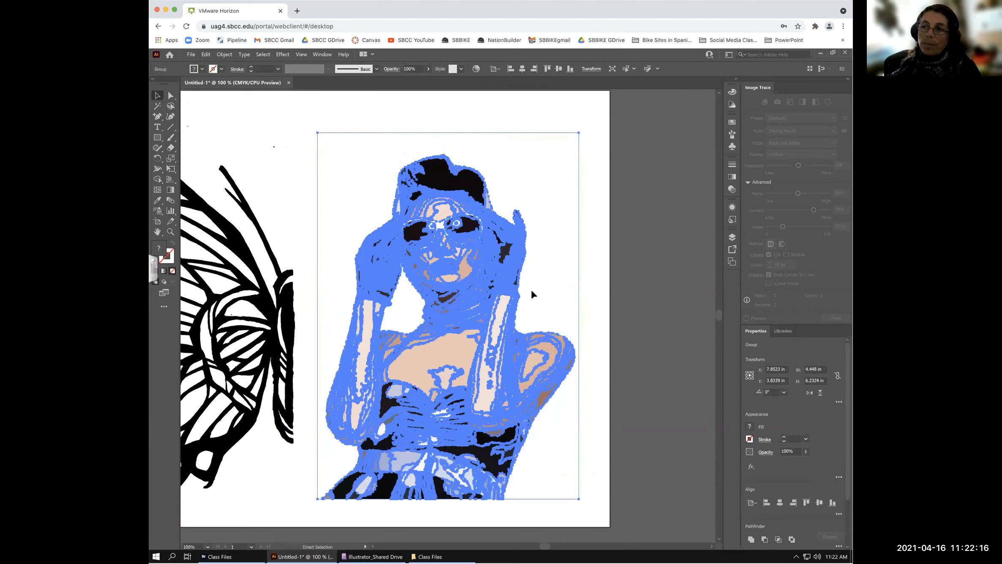
key(ctrl+z)
- Reselect the traced woman group and nudge it slightly left with Direct Selection (A)
click(598, 337)
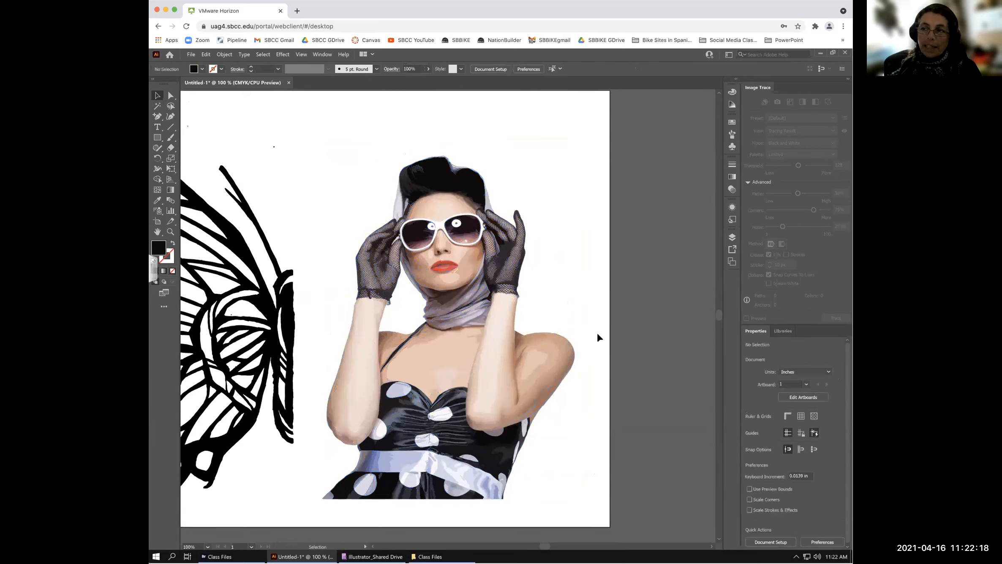
click(520, 274)
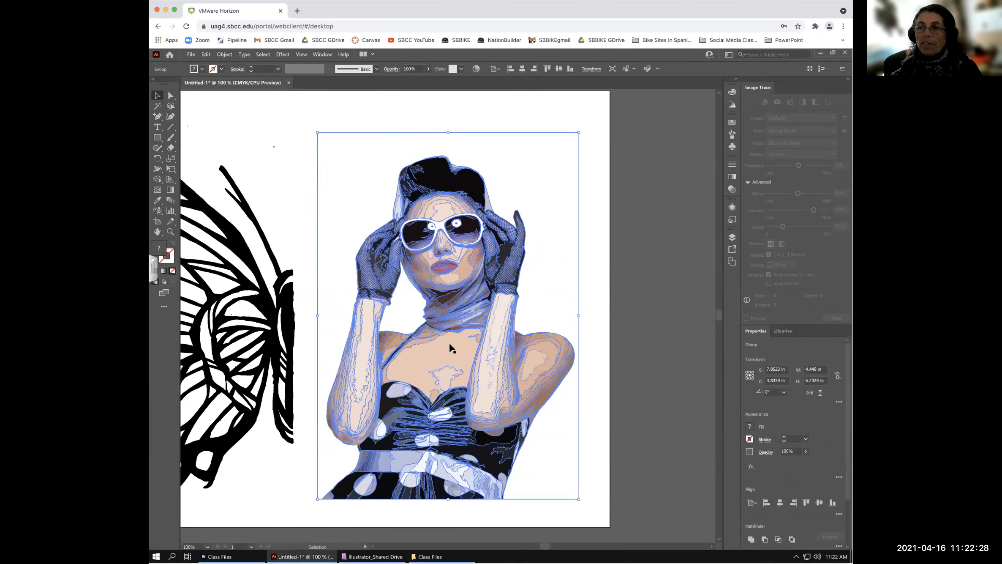
click(489, 317)
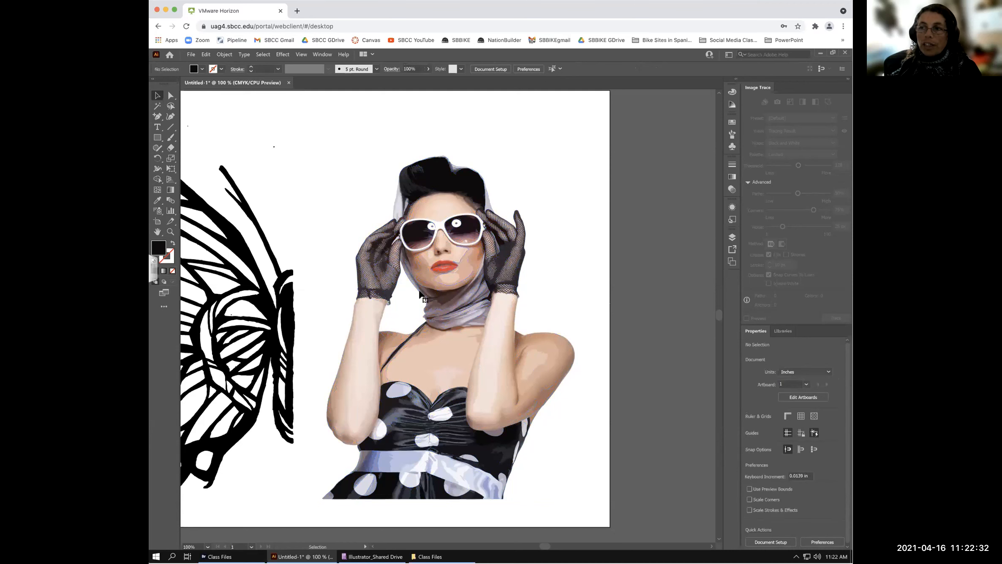
click(461, 267)
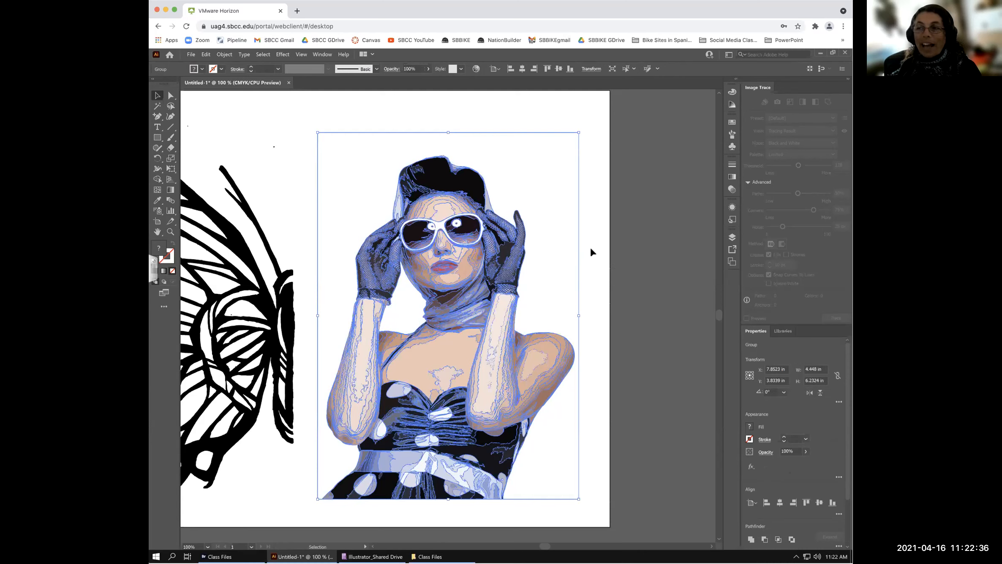
key(a)
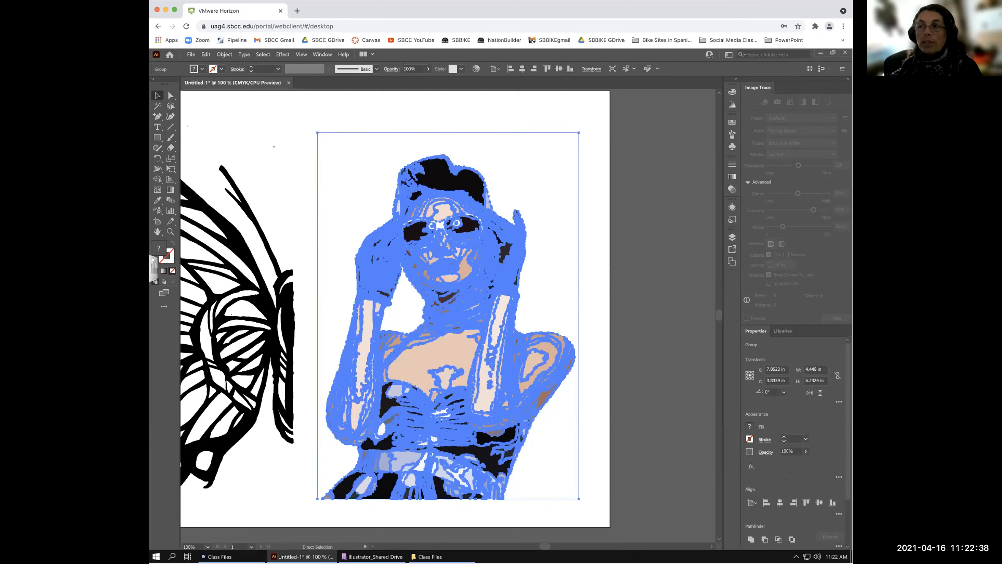
drag(461, 267, 447, 268)
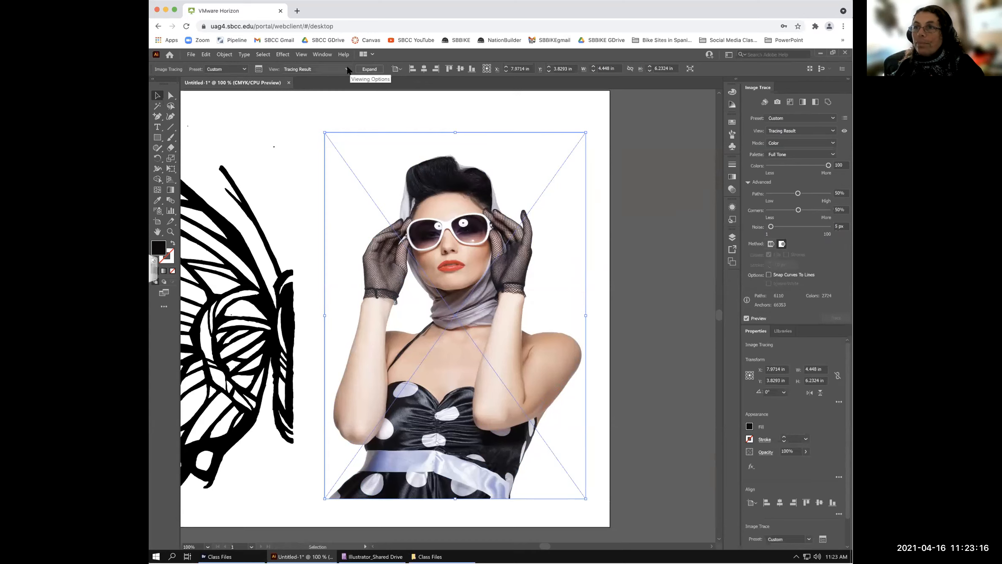
click(833, 119)
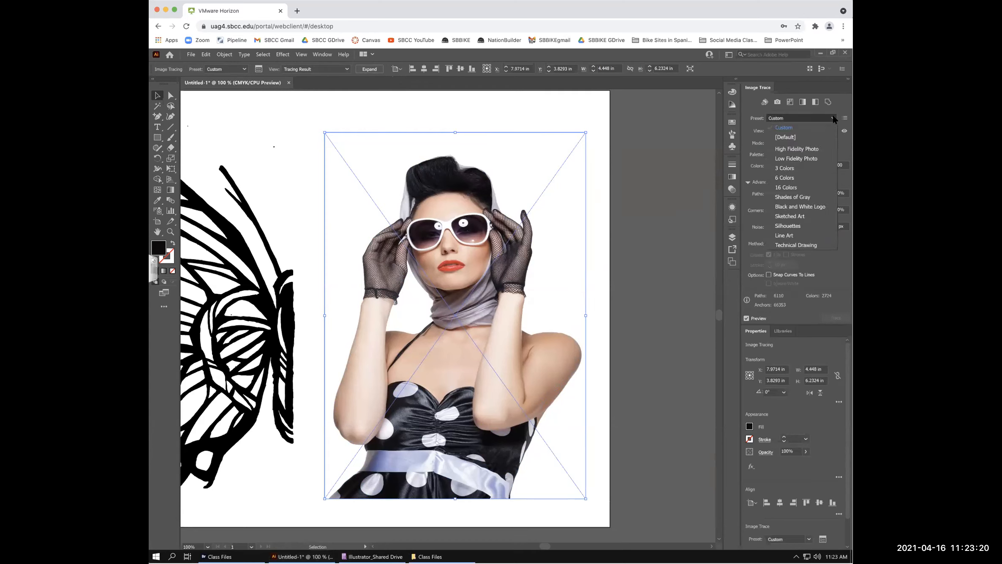
click(833, 118)
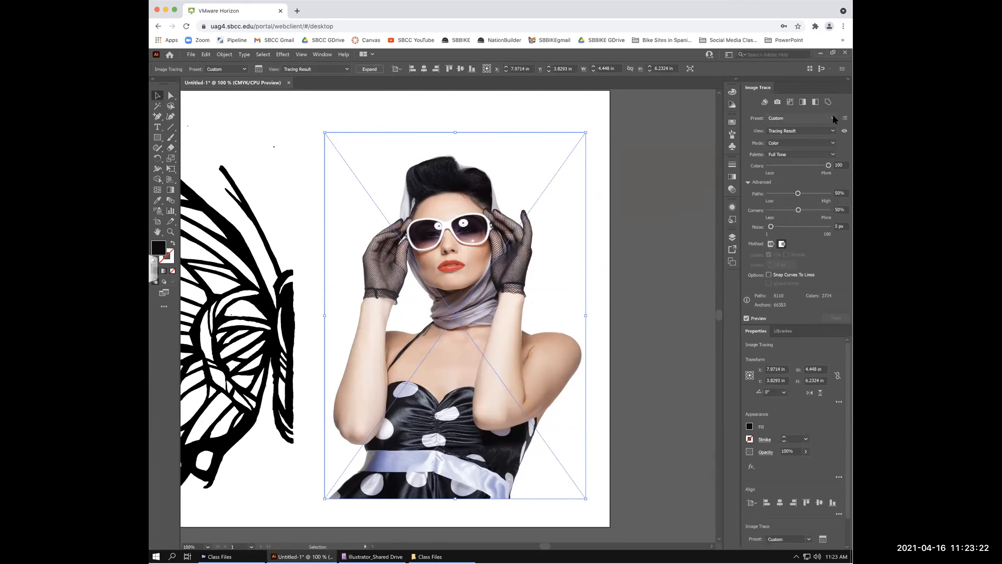
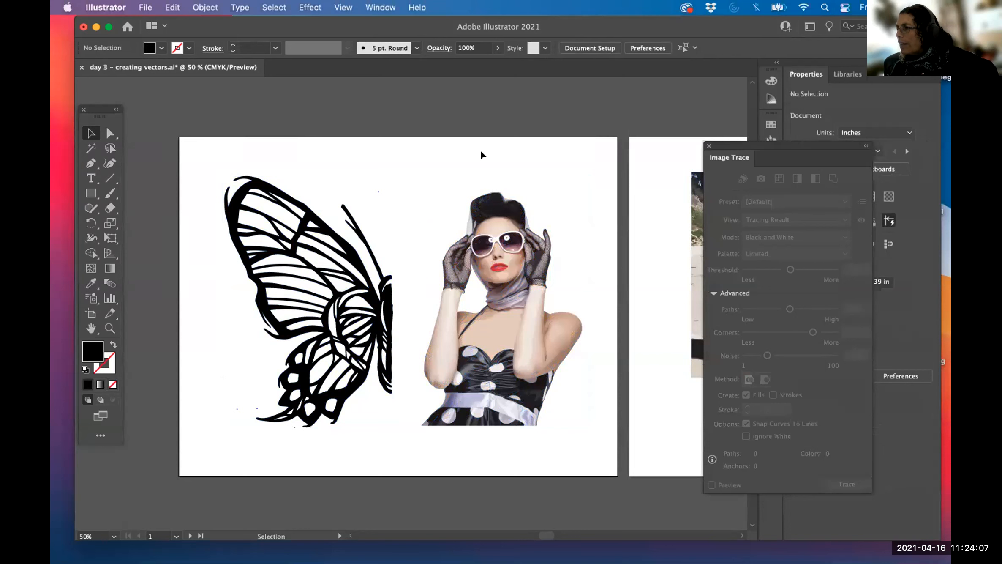
- Check that the traced woman and the butterfly still select together as one artwork
click(502, 185)
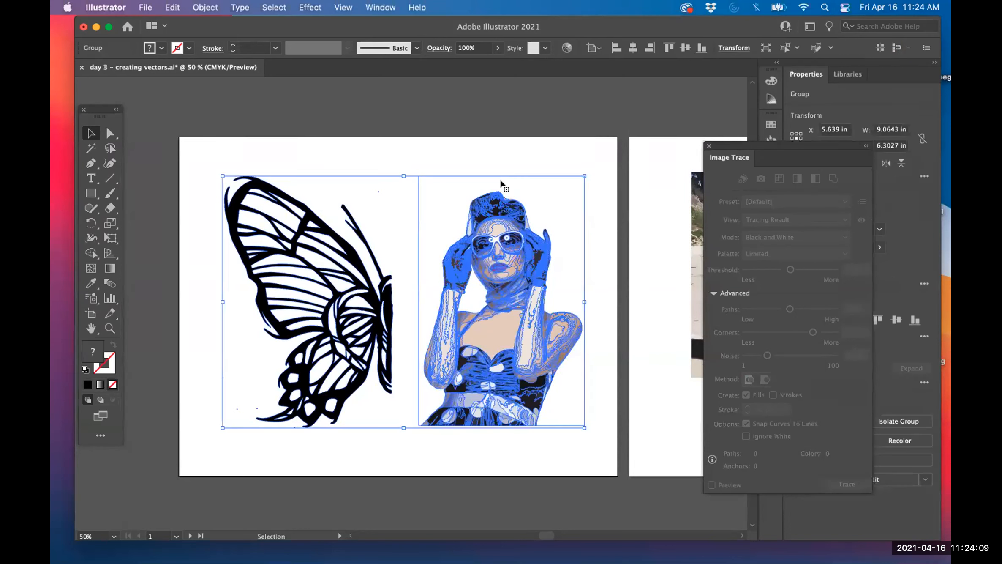
click(475, 158)
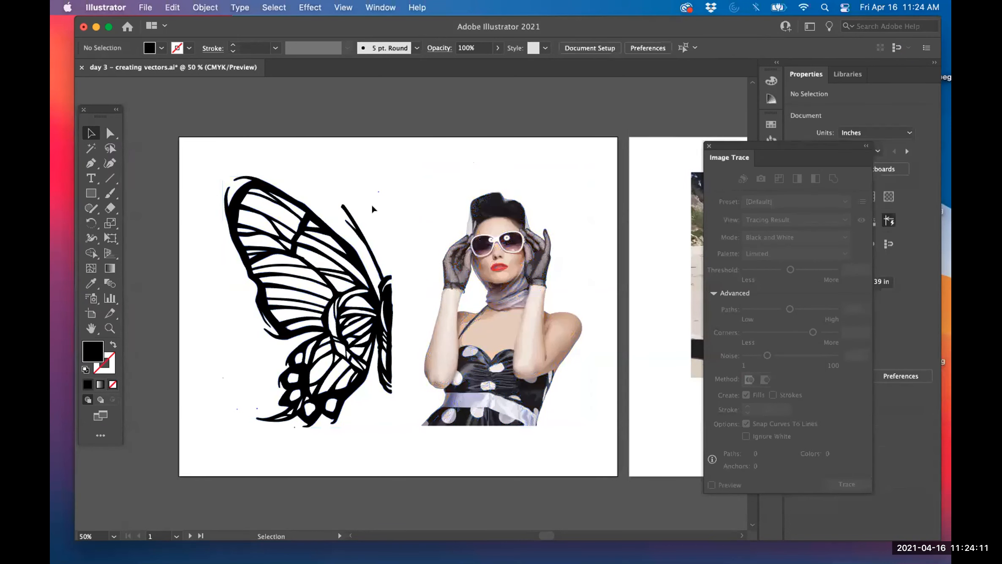
click(303, 258)
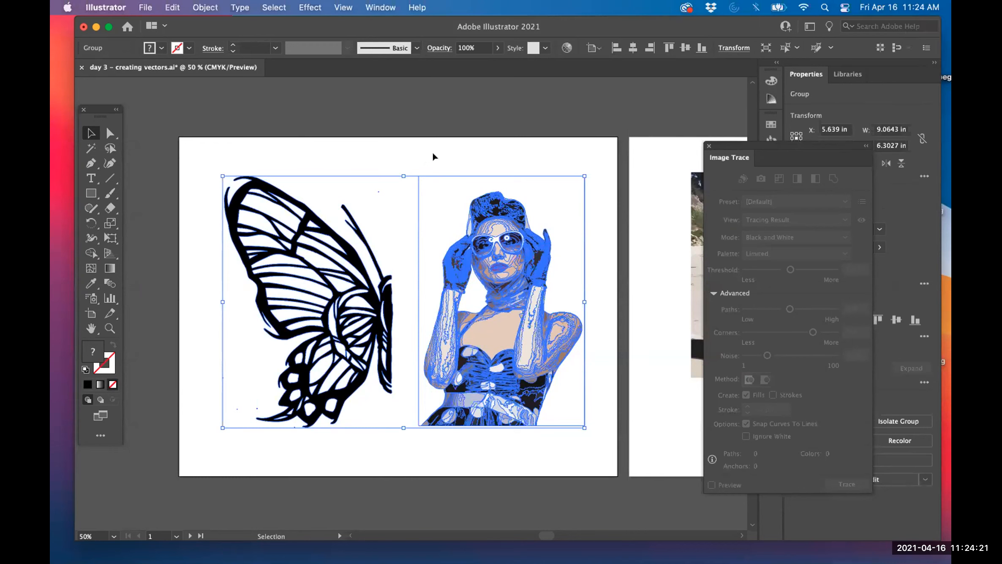
click(434, 155)
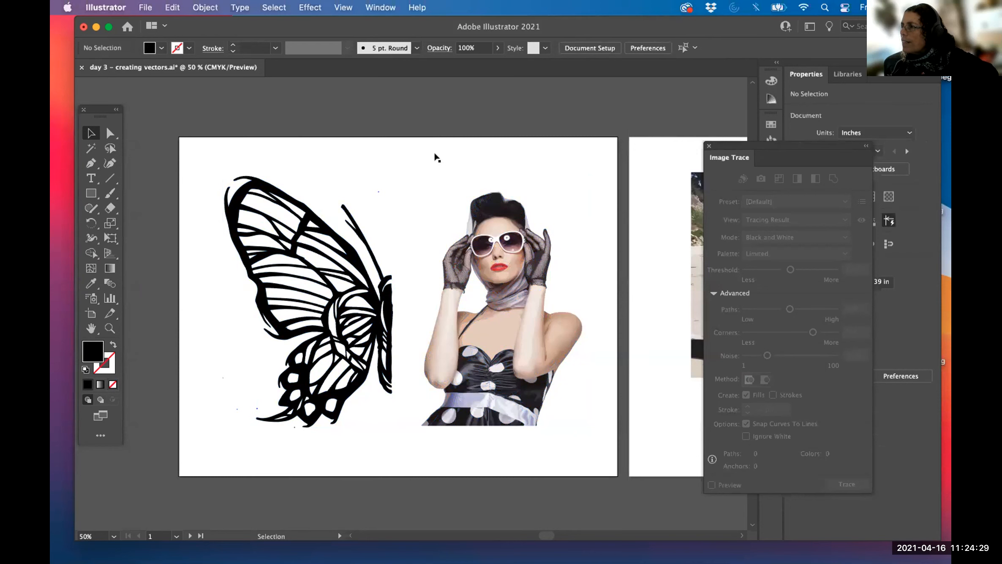
- In the Layers panel under Layer 1, drag the woman's sublayer out of the butterfly group
click(866, 146)
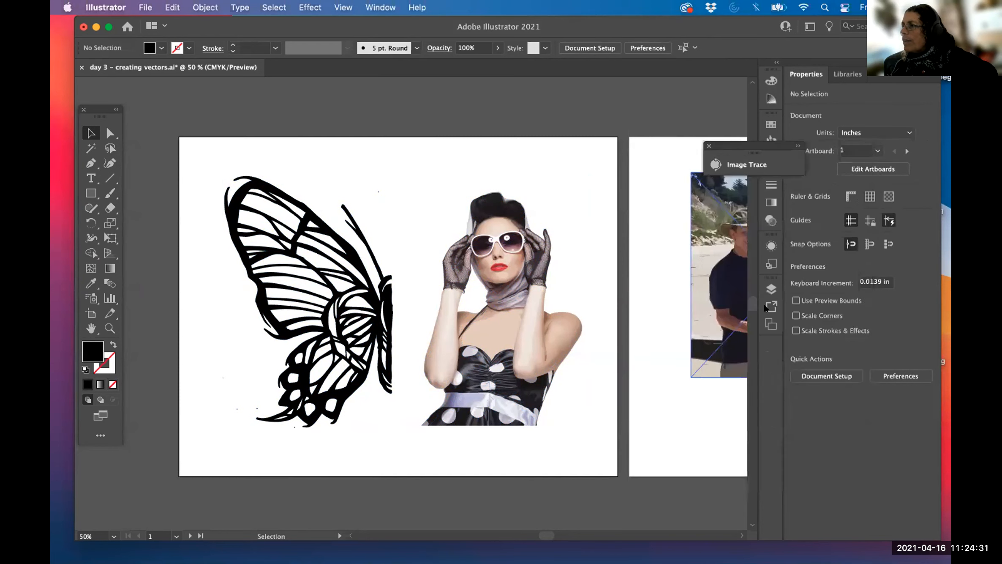
click(770, 288)
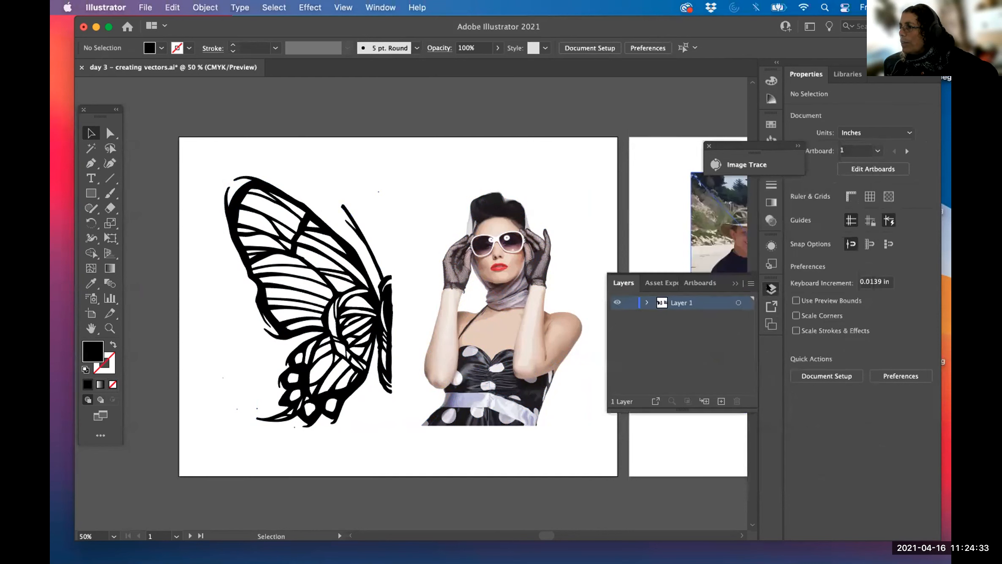
click(646, 303)
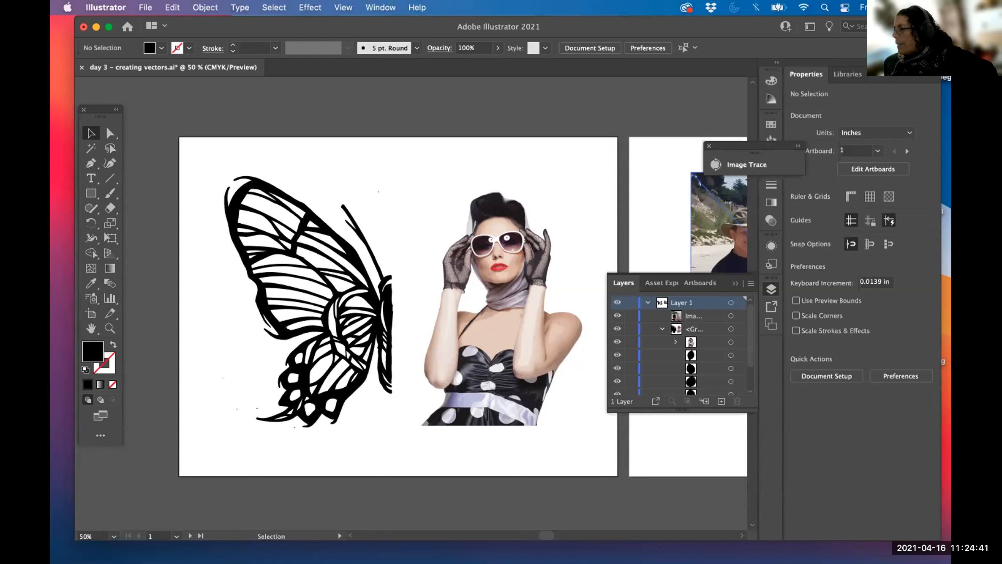
click(660, 329)
click(660, 329)
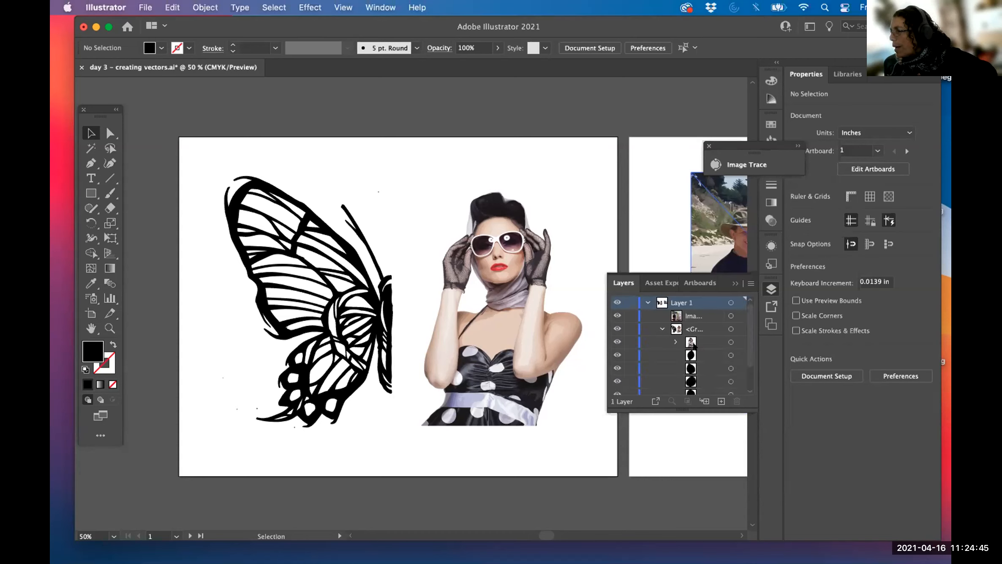
click(697, 342)
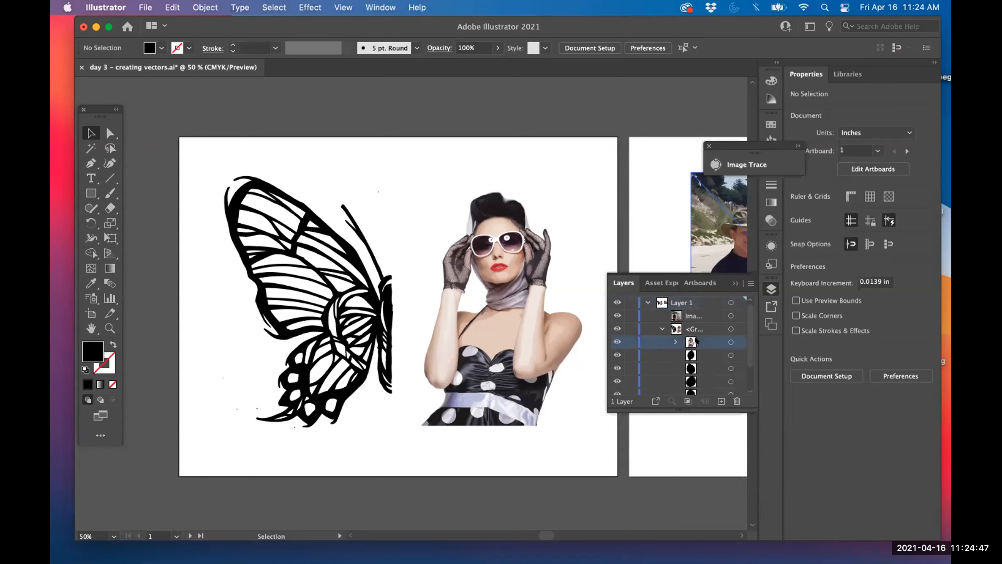
drag(696, 341, 695, 320)
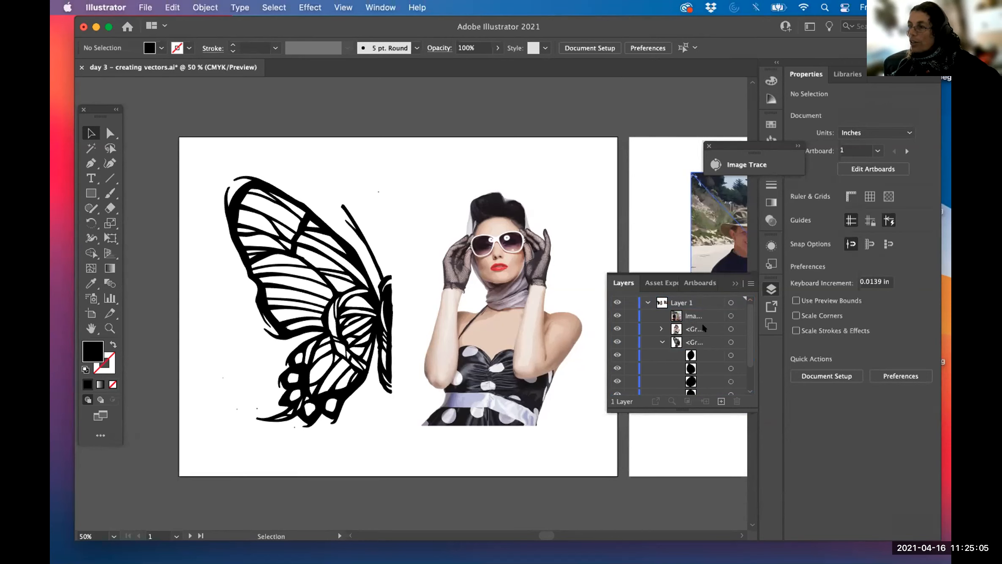
- Confirm the traced woman and the butterfly now select separately, then deselect
click(571, 220)
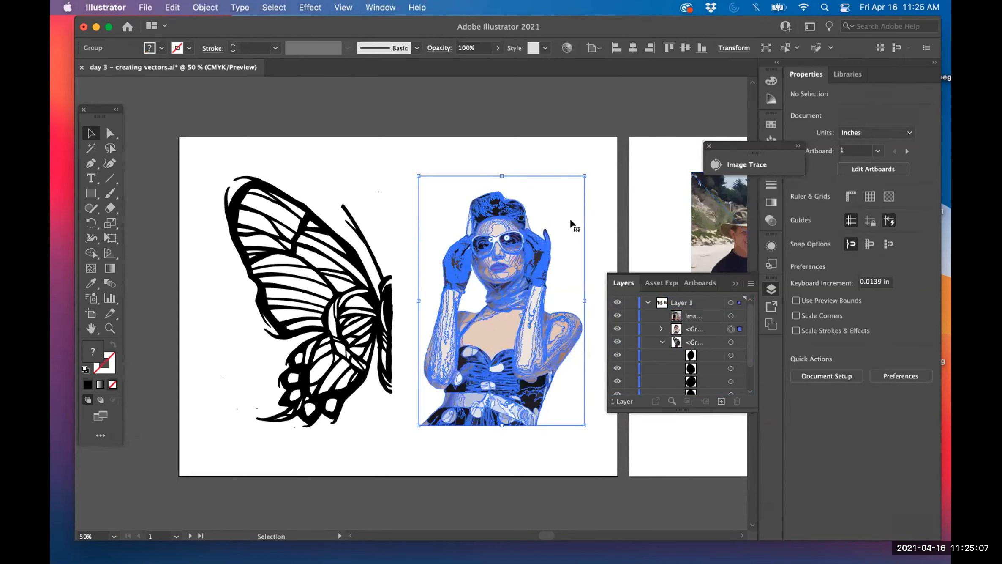
click(311, 189)
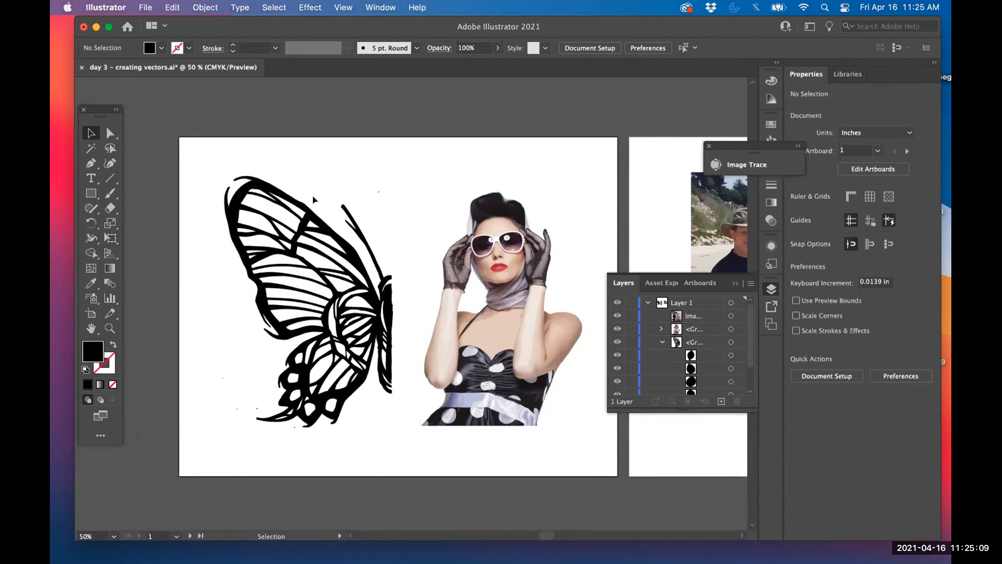
click(315, 219)
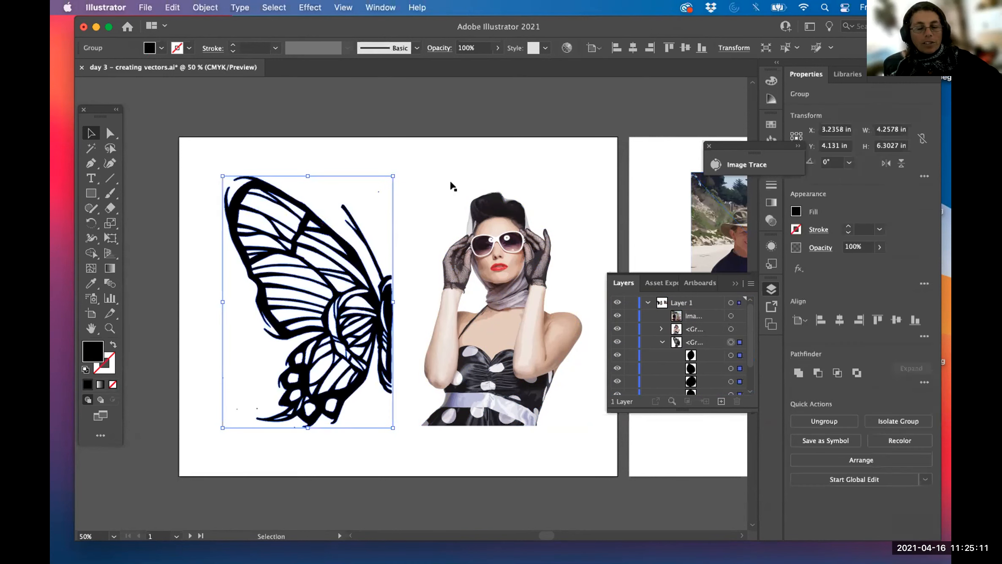
click(455, 153)
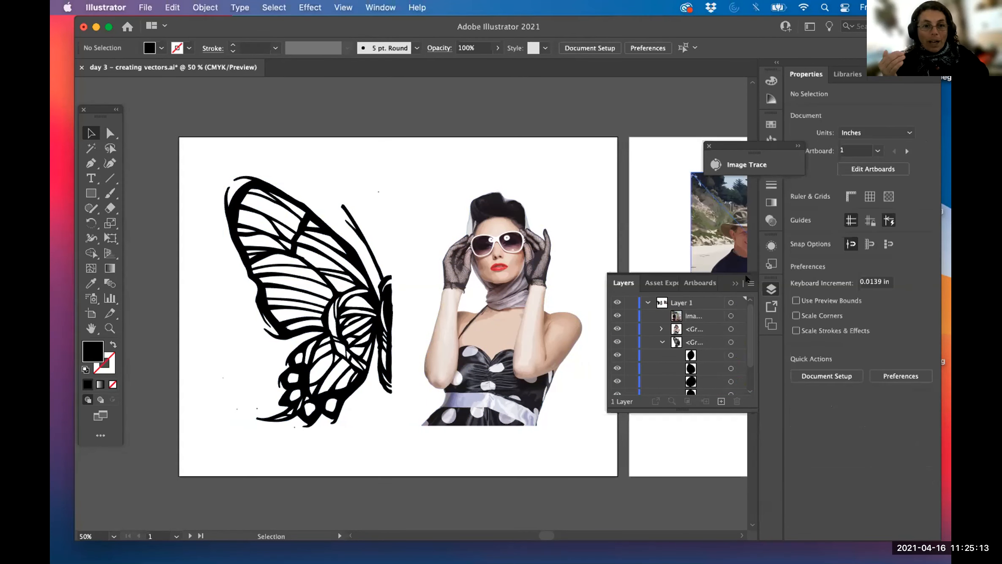
- Hide the Layers panel, deselect everything, and pan to show the butterfly wing beside the woman
click(735, 282)
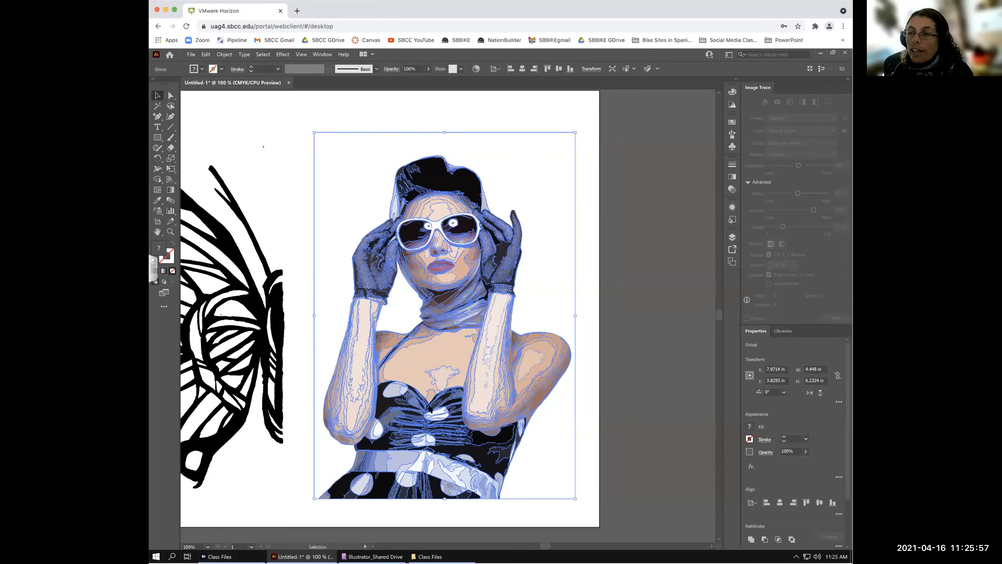
scroll(430, 408, right, 2)
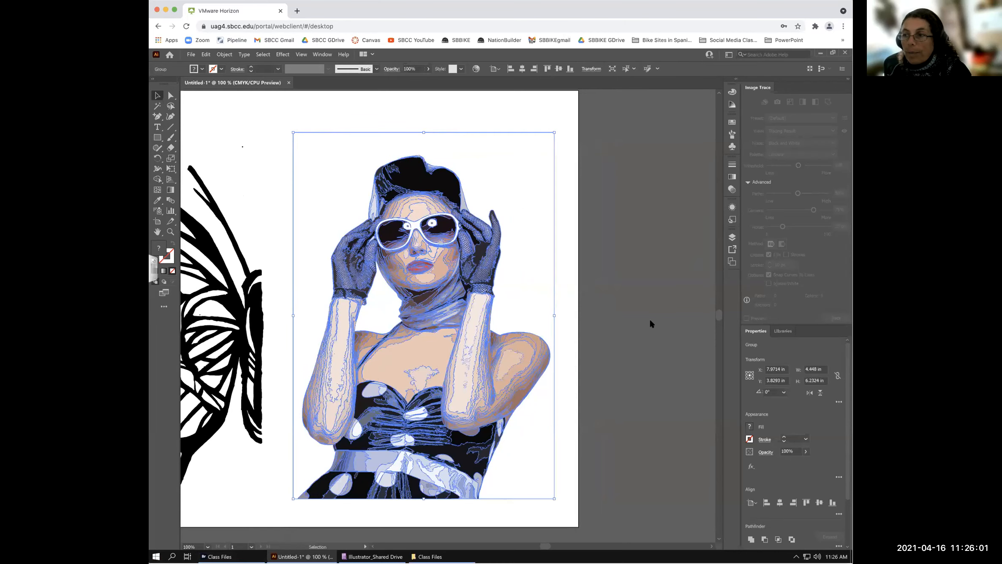
scroll(728, 355, right, 2)
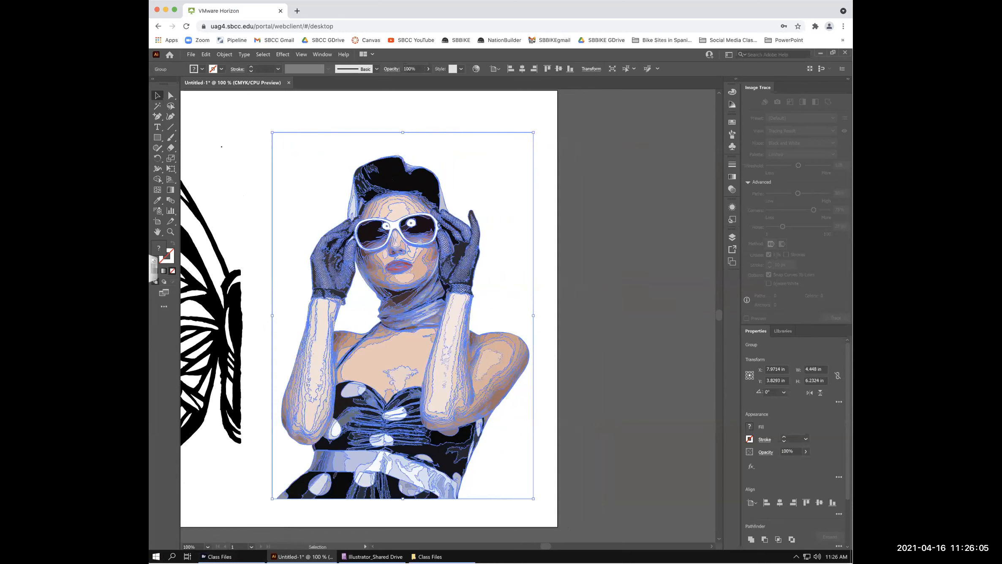
click(265, 146)
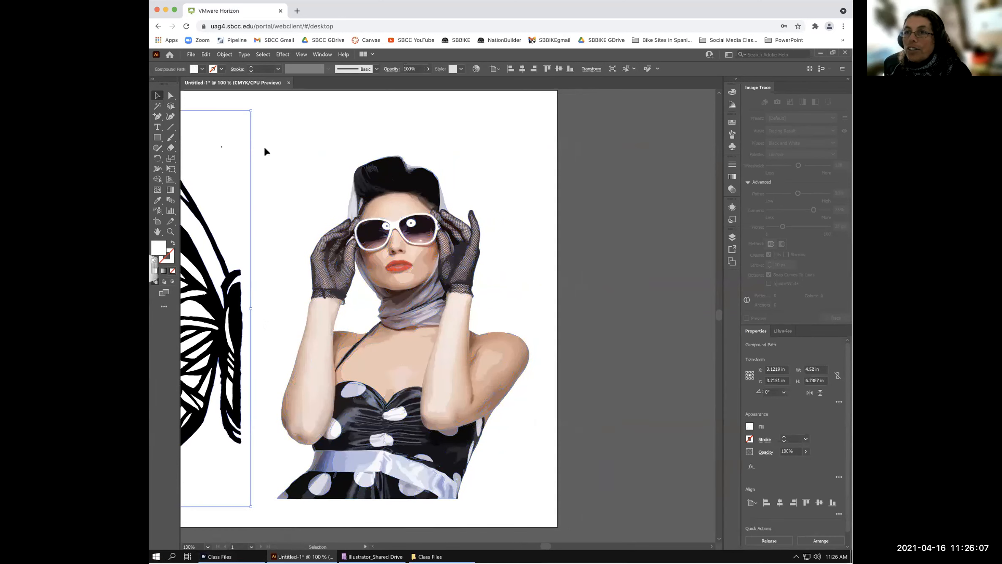
key(space)
drag(341, 157, 448, 172)
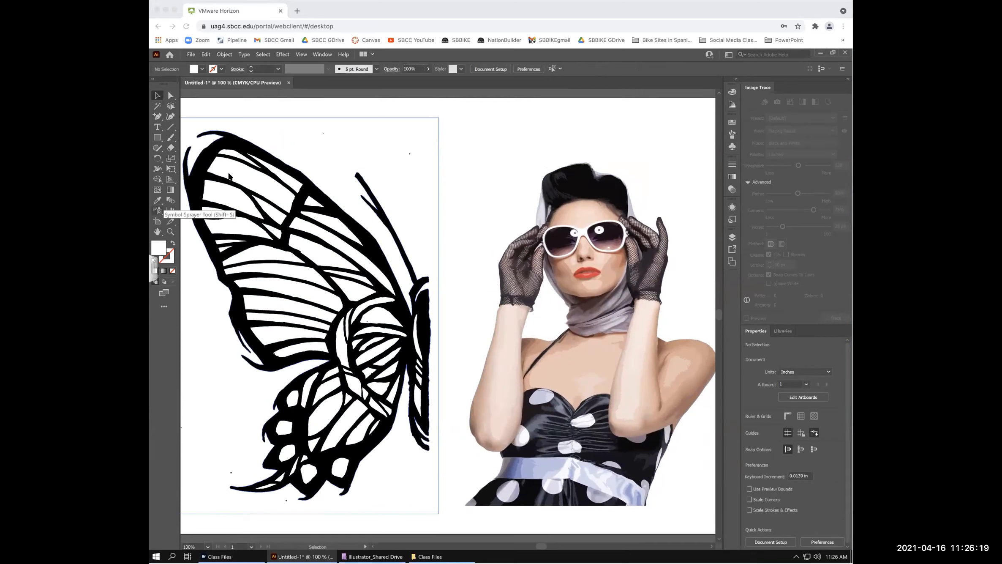
- Select the traced woman portrait, pan slightly left, and show the Fill swatches dropdown
click(570, 198)
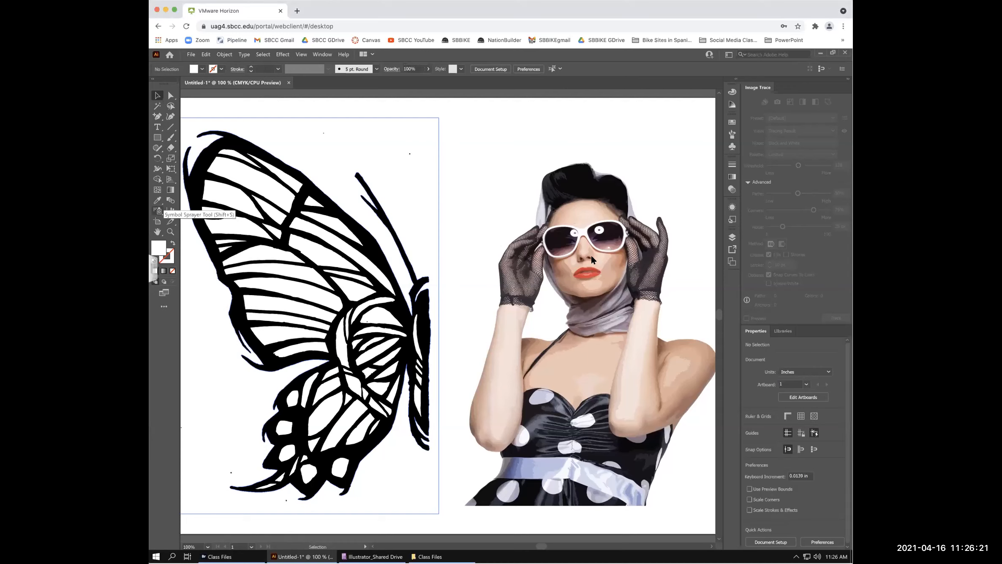
click(578, 286)
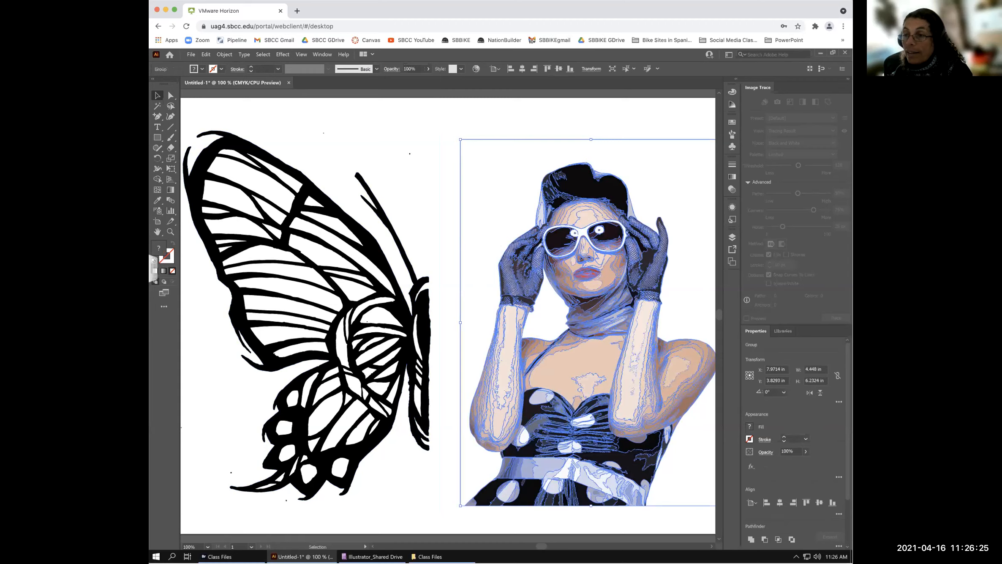
drag(595, 316, 585, 317)
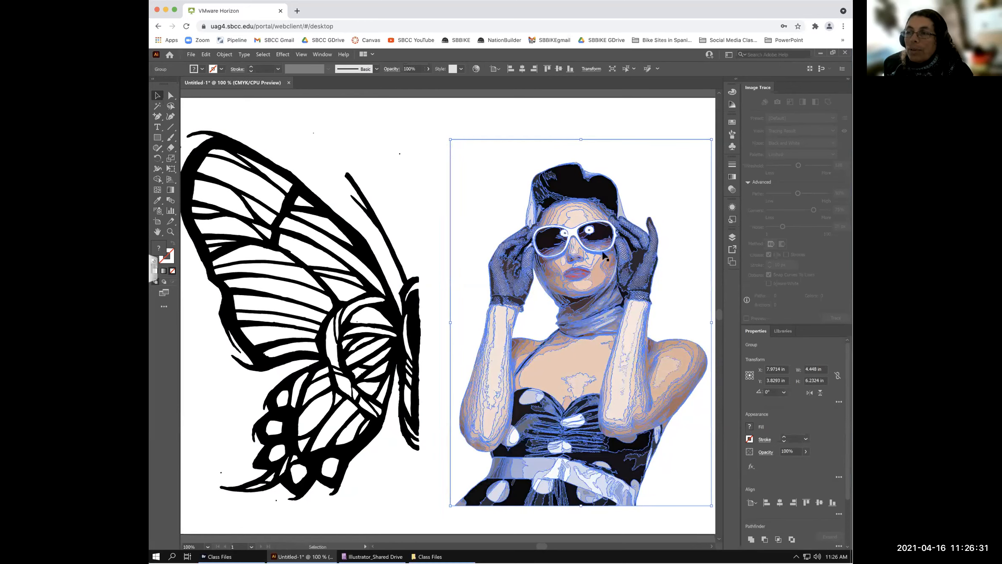
key(space)
drag(563, 246, 535, 246)
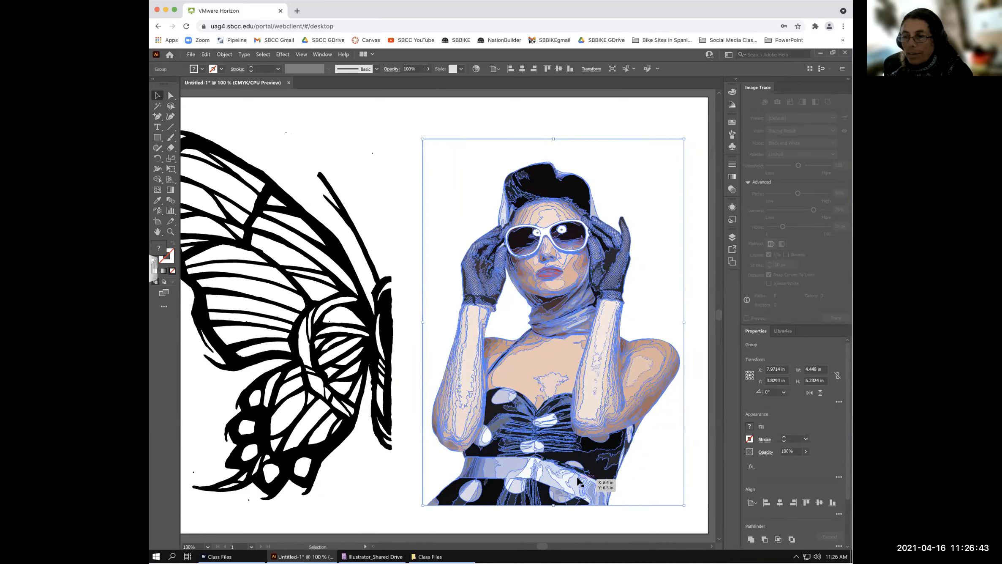
key(space)
drag(548, 441, 546, 440)
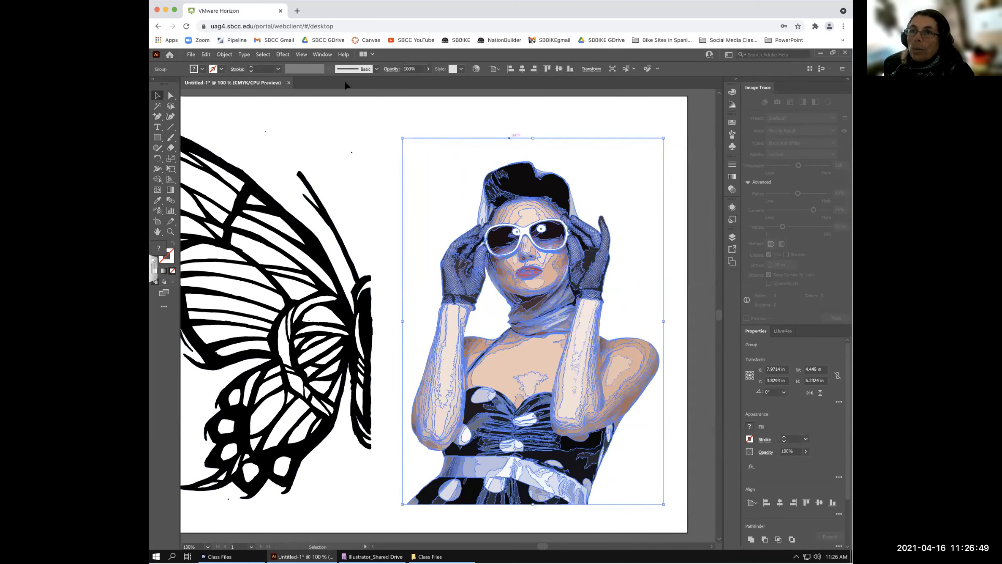
click(201, 70)
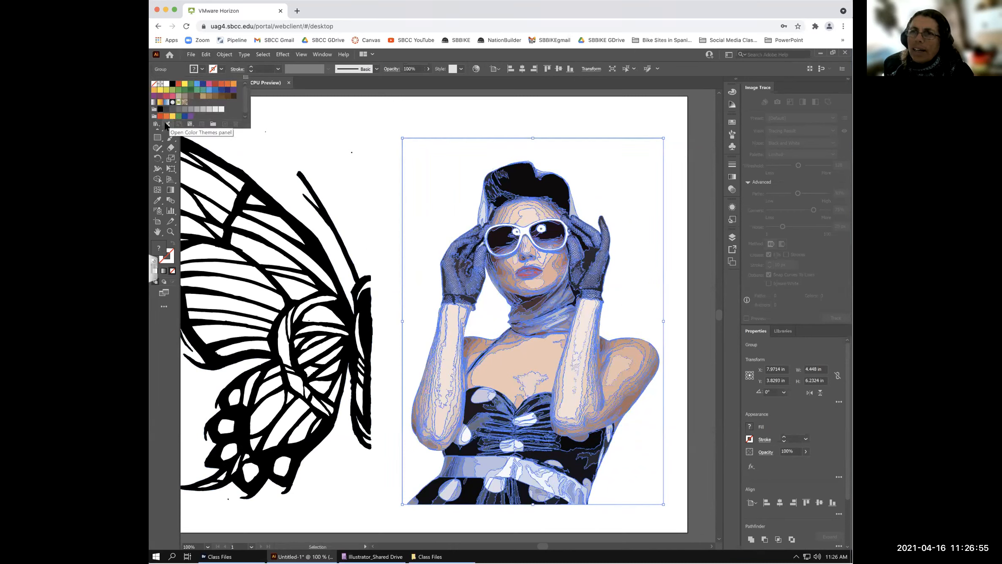
- Close the Fill swatches, bring up the Color Guide's shades and tints, then open the Object menu
click(732, 91)
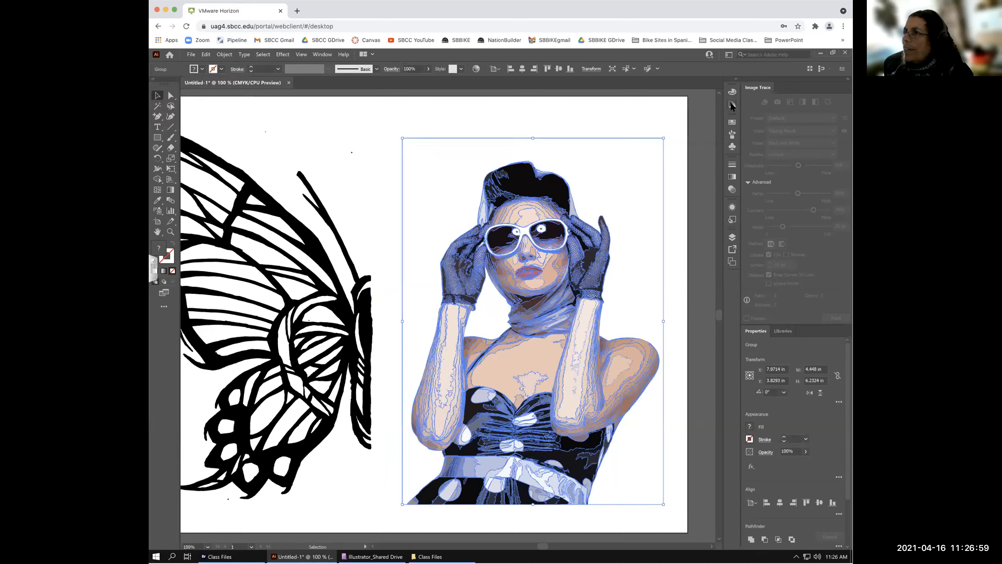
click(732, 104)
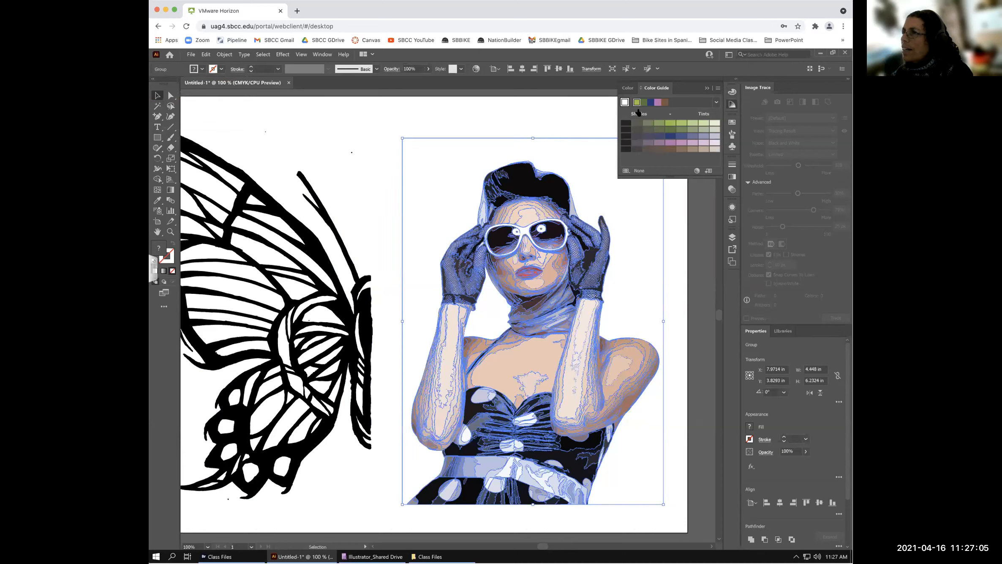
click(628, 88)
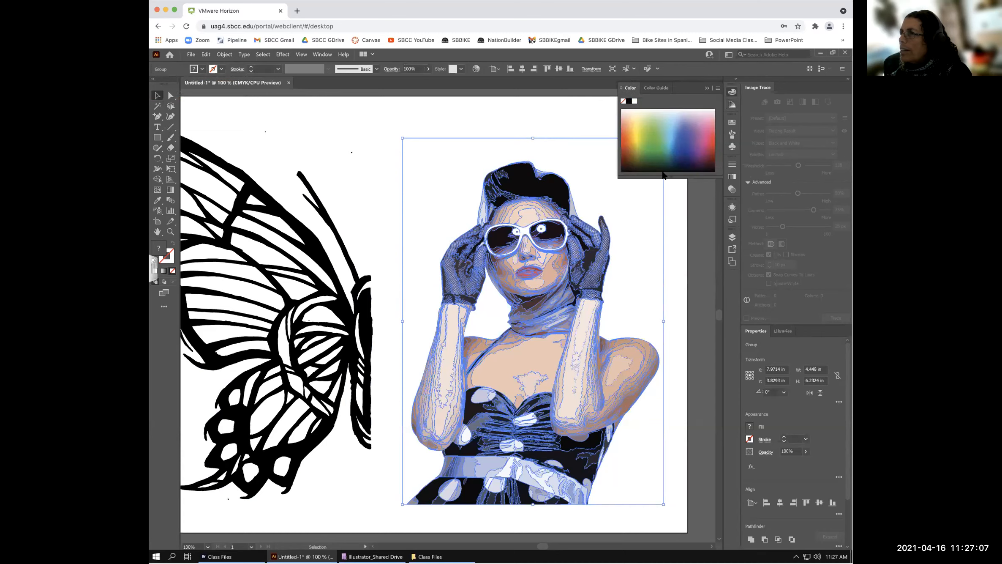
click(656, 88)
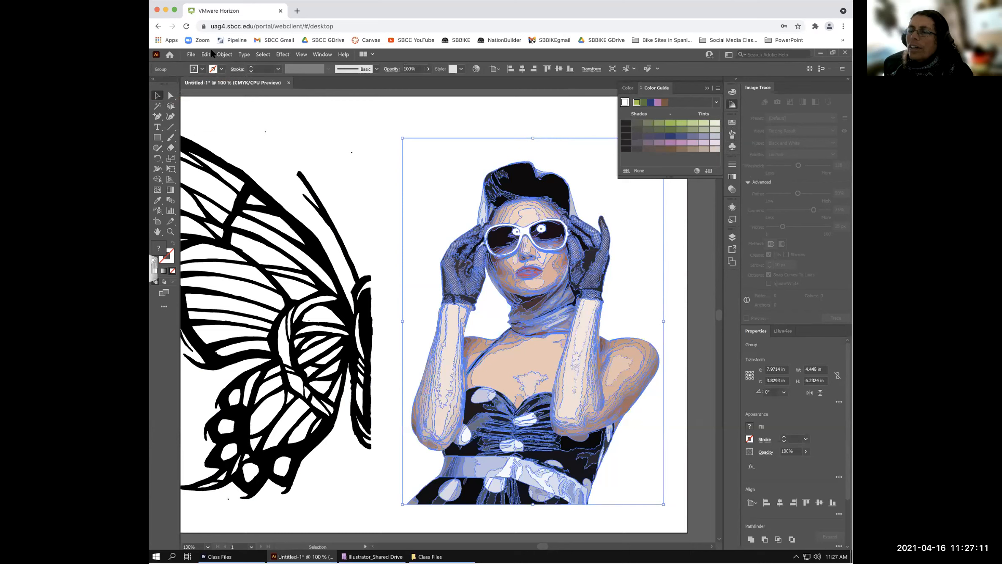
click(223, 54)
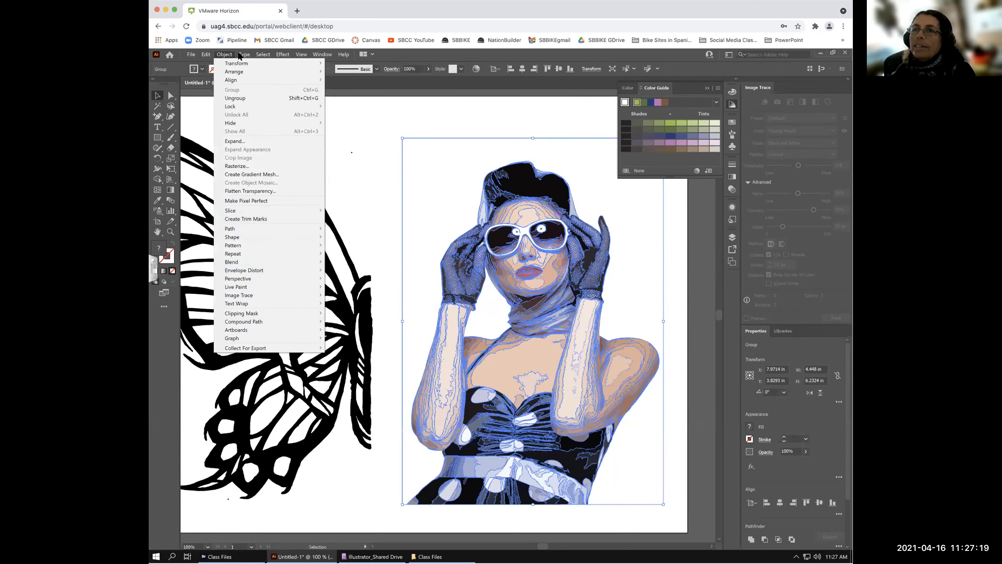
- Switch from the Object menu to Edit > Edit Colors to reveal its submenu
click(205, 54)
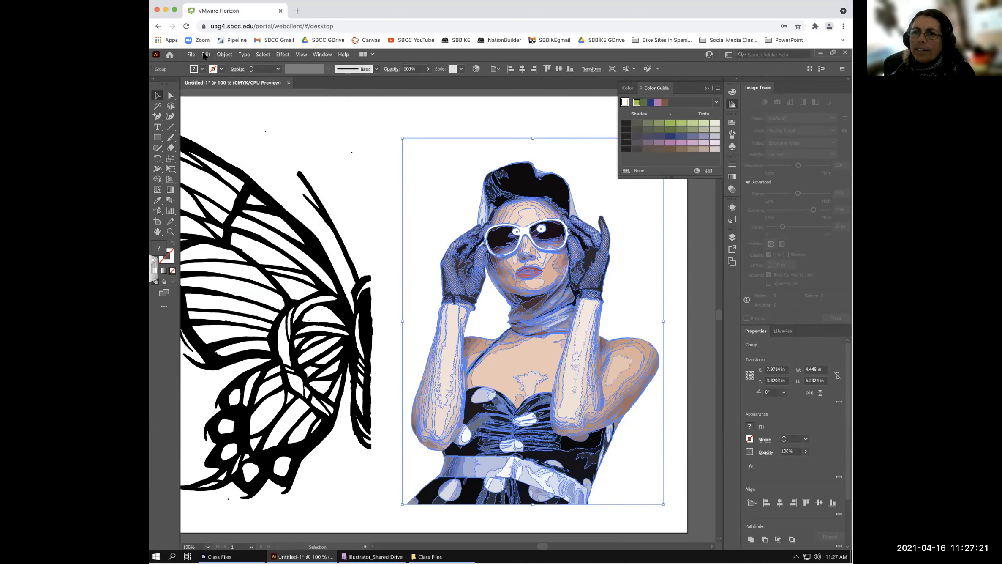
click(205, 54)
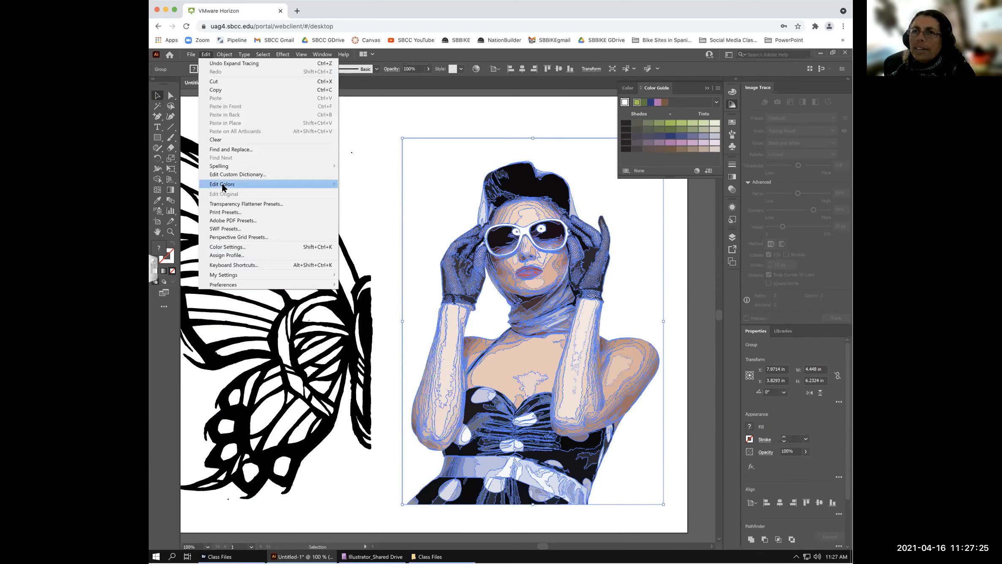
mouse_move(221, 184)
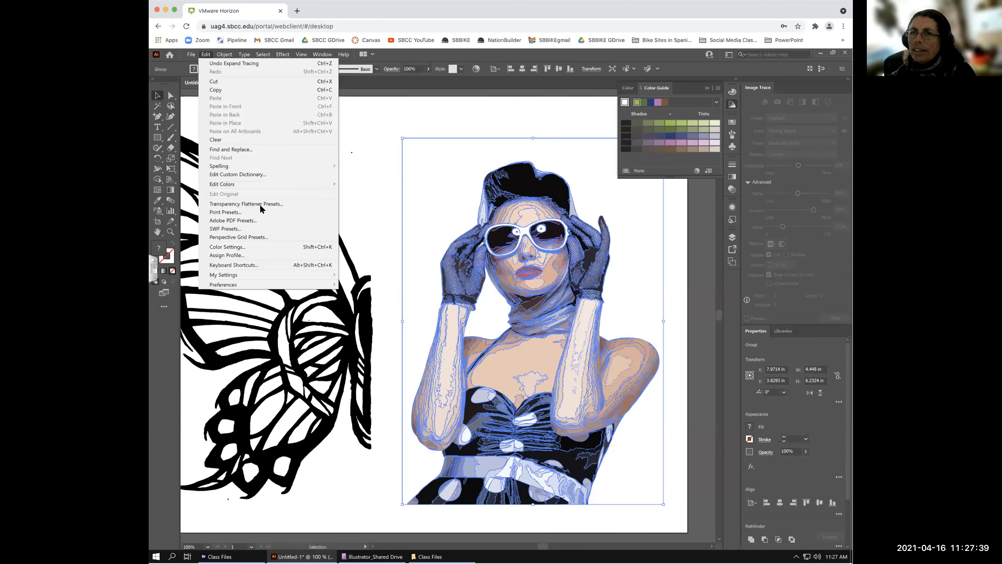
mouse_move(278, 183)
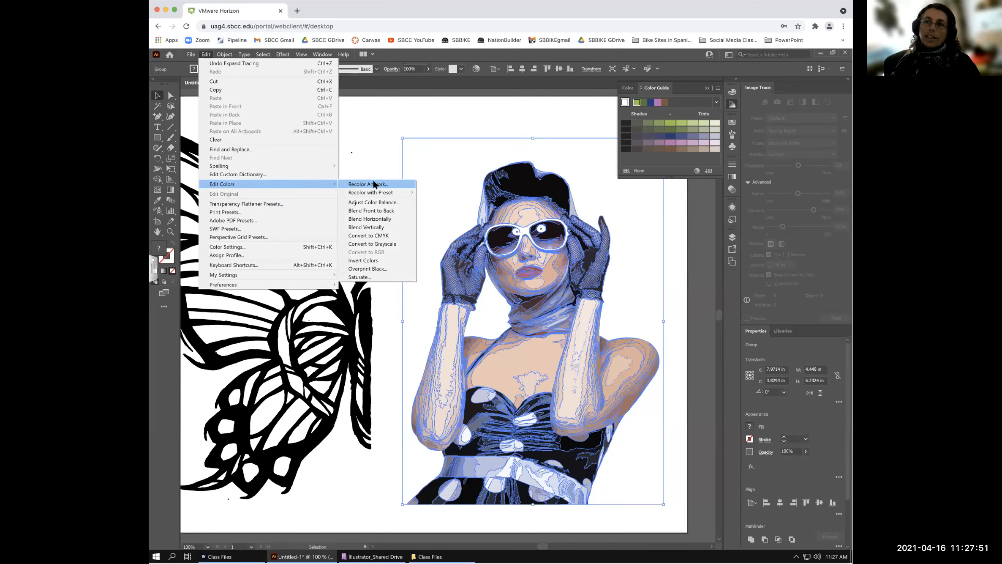
- Open Recolor Artwork for the woman, close it with colours unchanged, and reselect her group
click(373, 183)
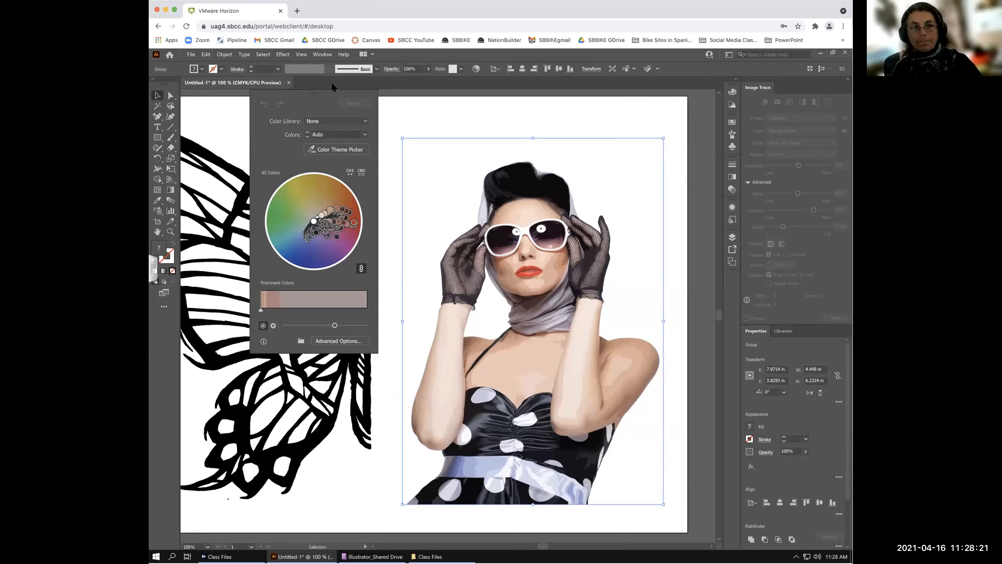
click(444, 107)
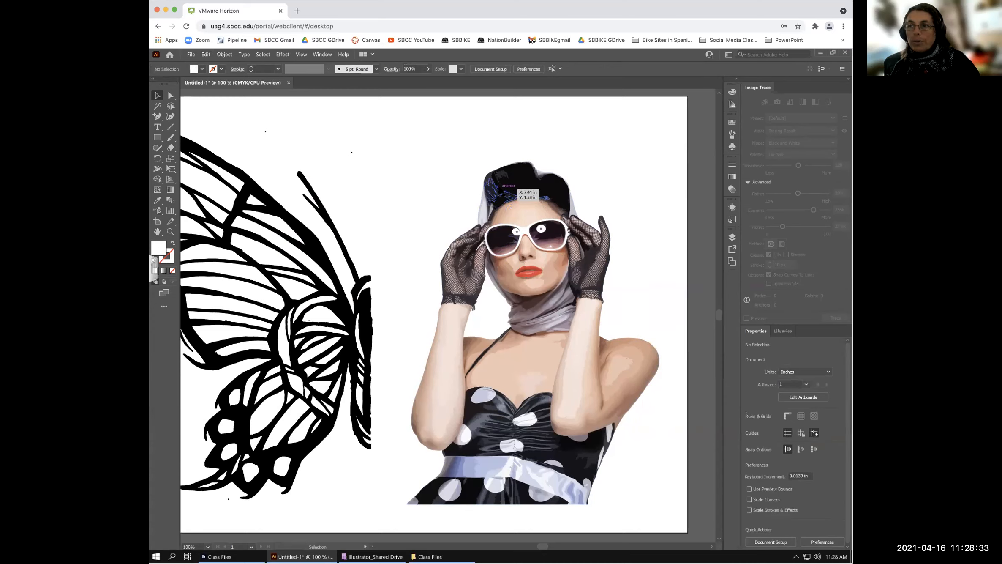
click(518, 186)
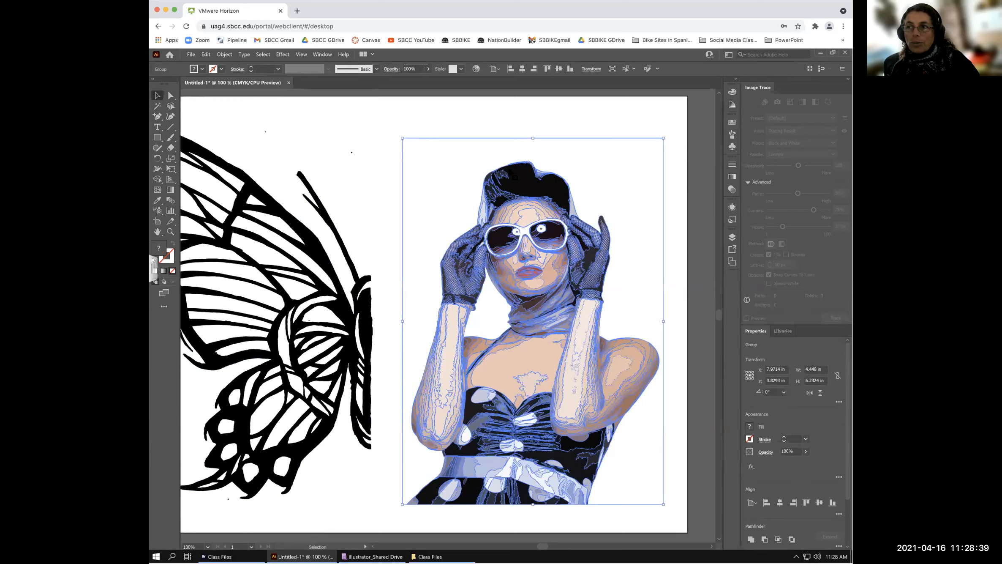
- Move the traced woman up and left, then browse the Object and Edit > Edit Colors menus
mouse_move(493, 155)
mouse_down()
mouse_move(457, 146)
mouse_move(517, 176)
mouse_up()
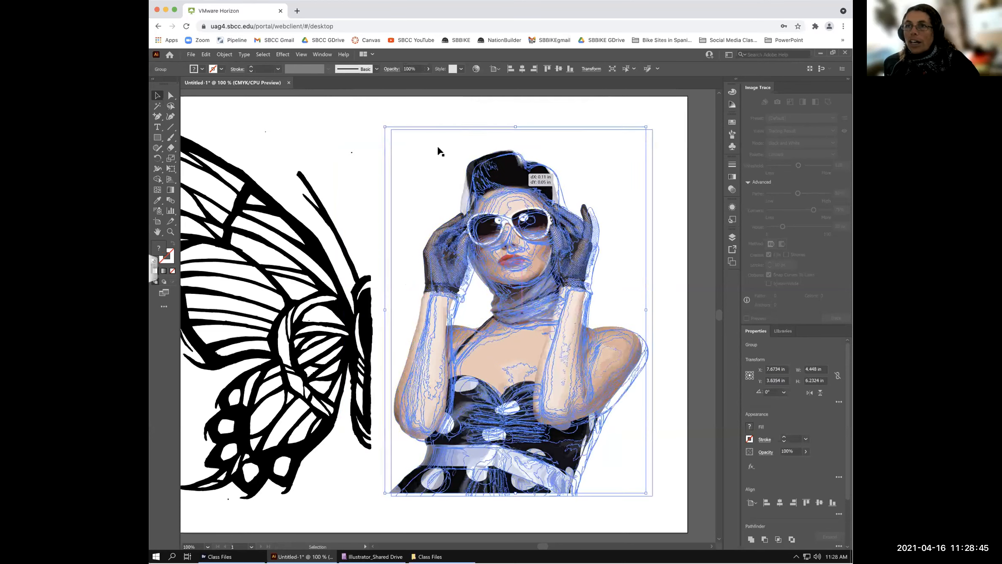
click(223, 54)
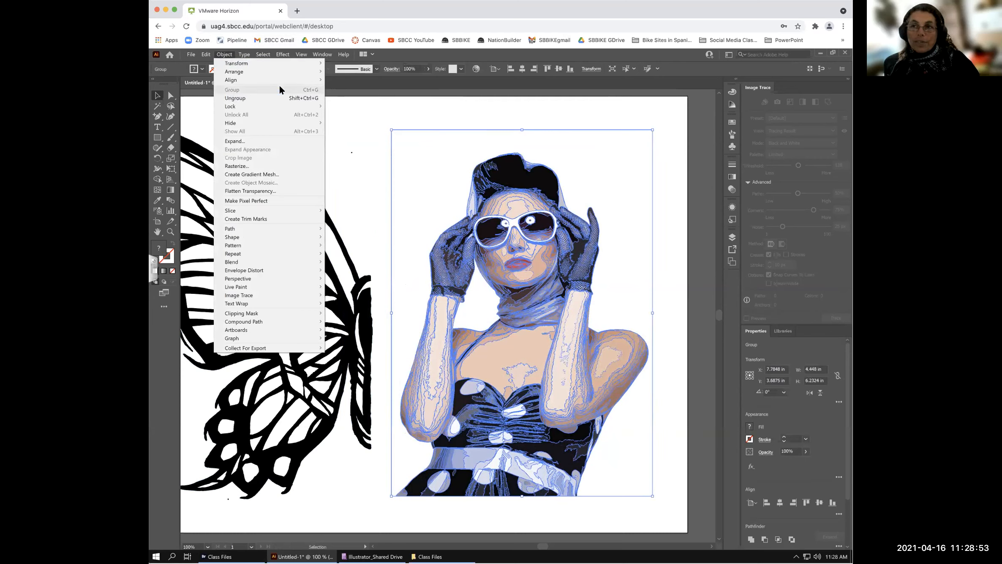
click(450, 106)
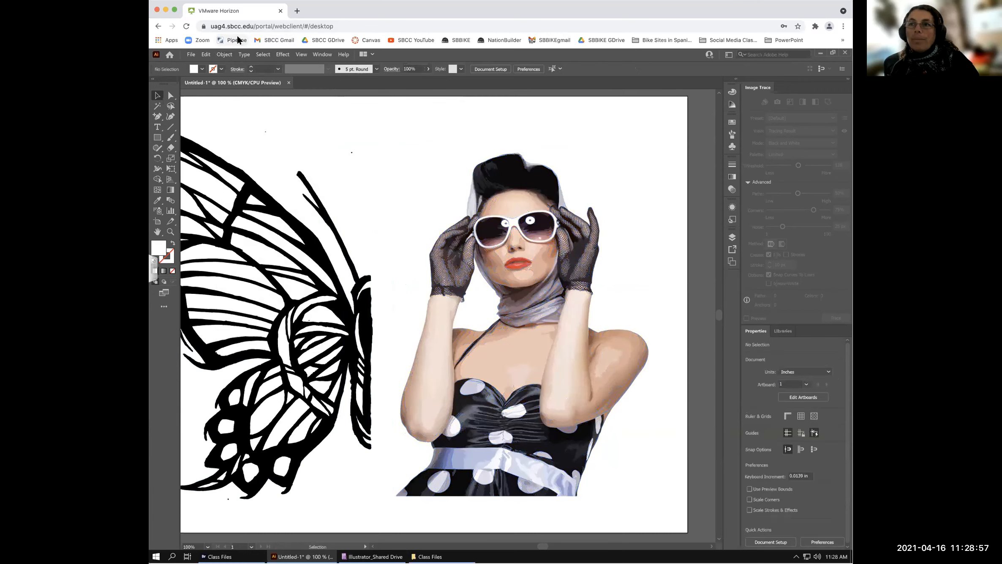
click(206, 54)
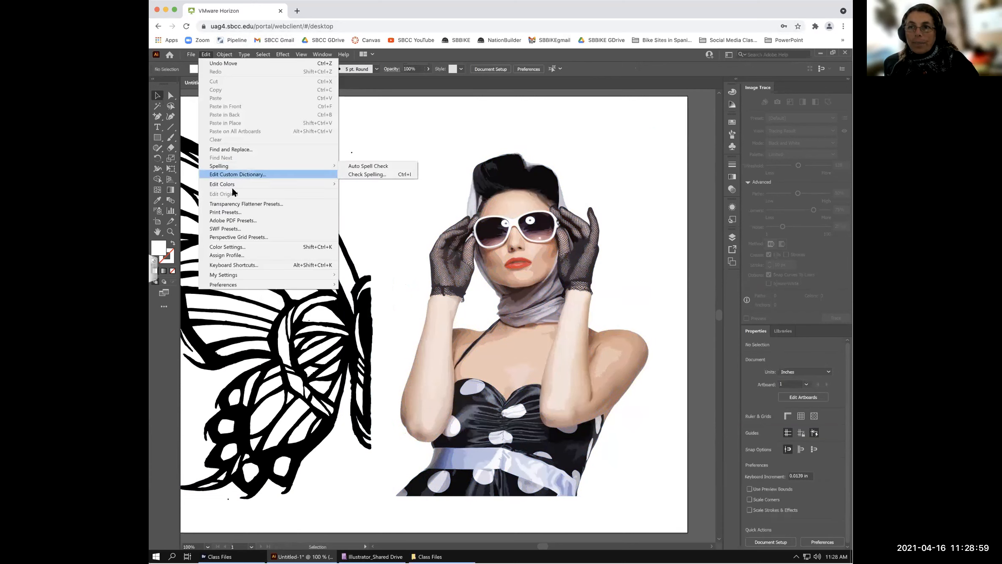
mouse_move(235, 184)
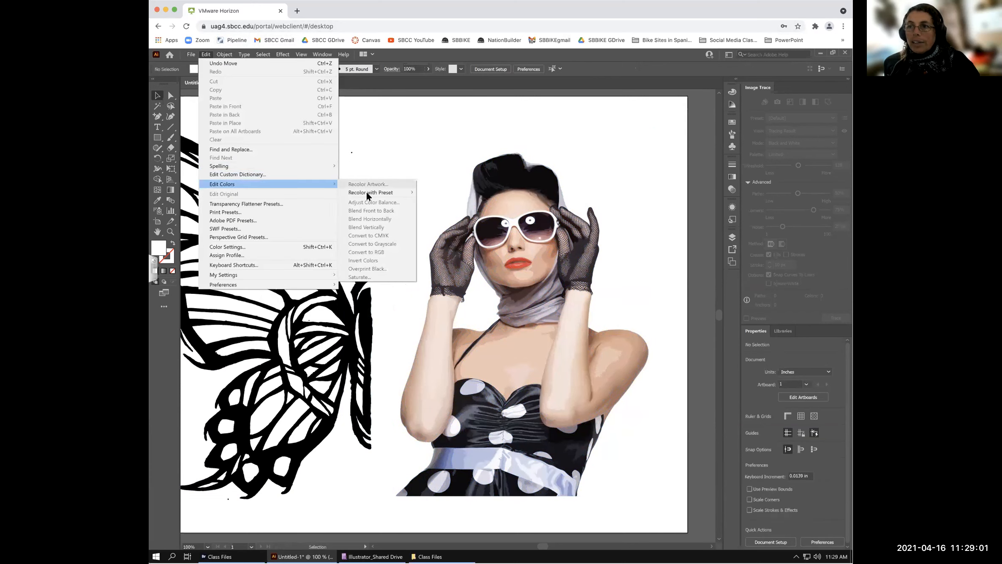
mouse_move(366, 191)
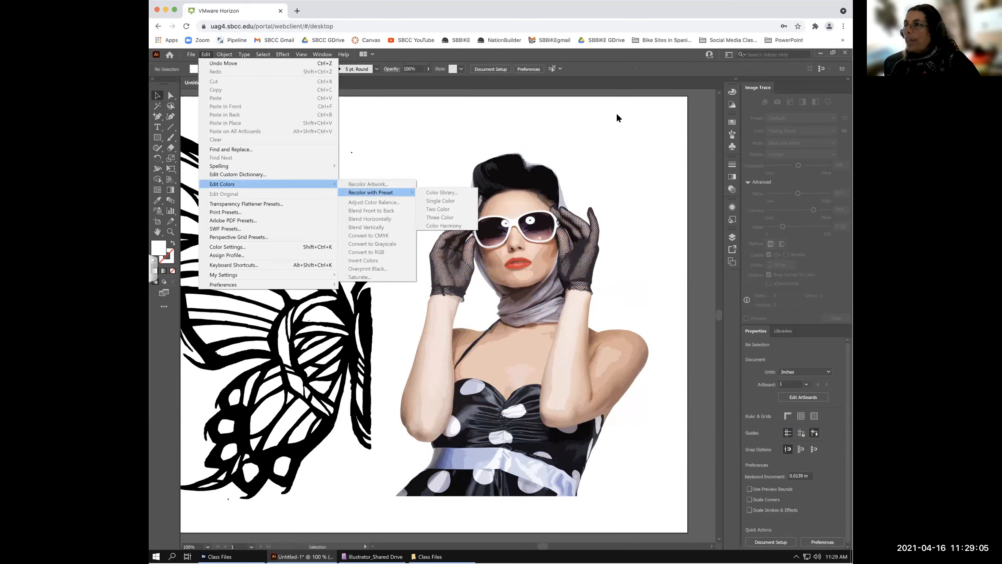
click(709, 69)
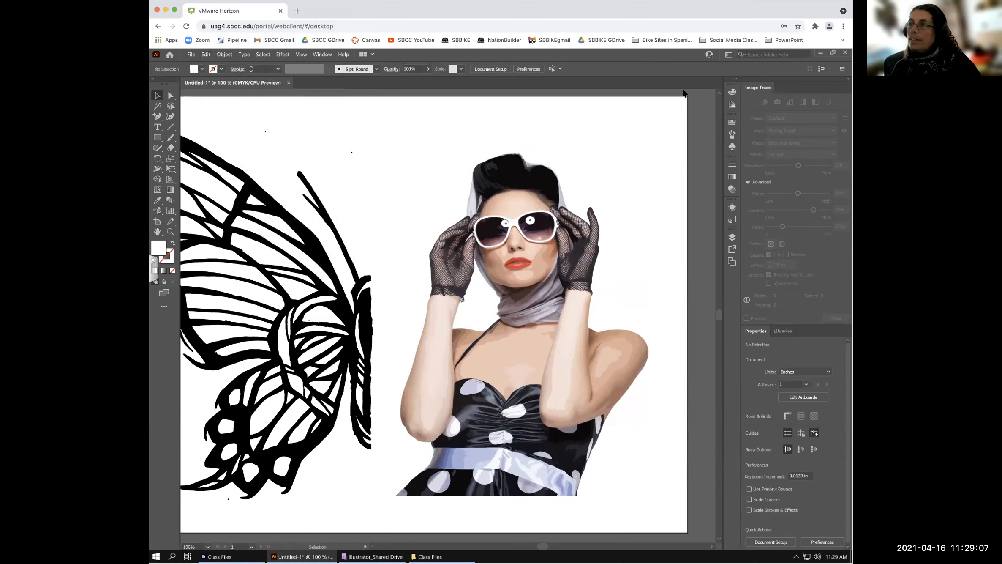
- Open the Color Guide panel, reselect the traced woman group, and open the Edit menu
click(732, 105)
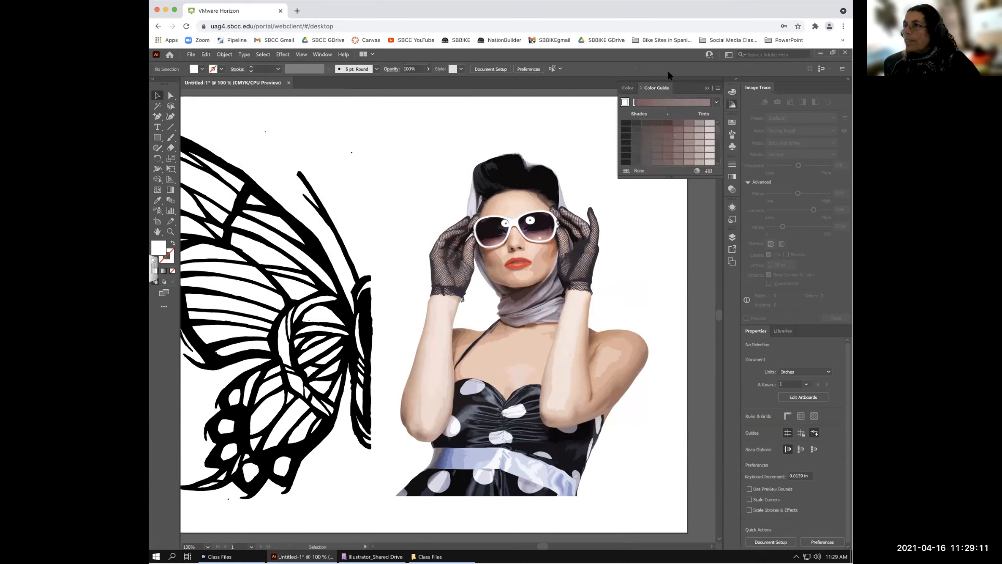
click(523, 255)
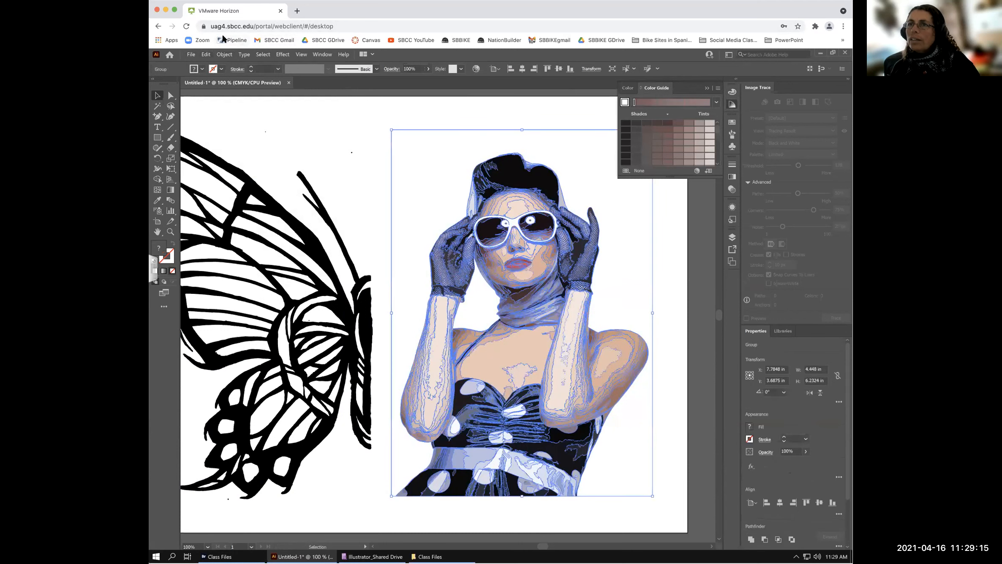
click(205, 55)
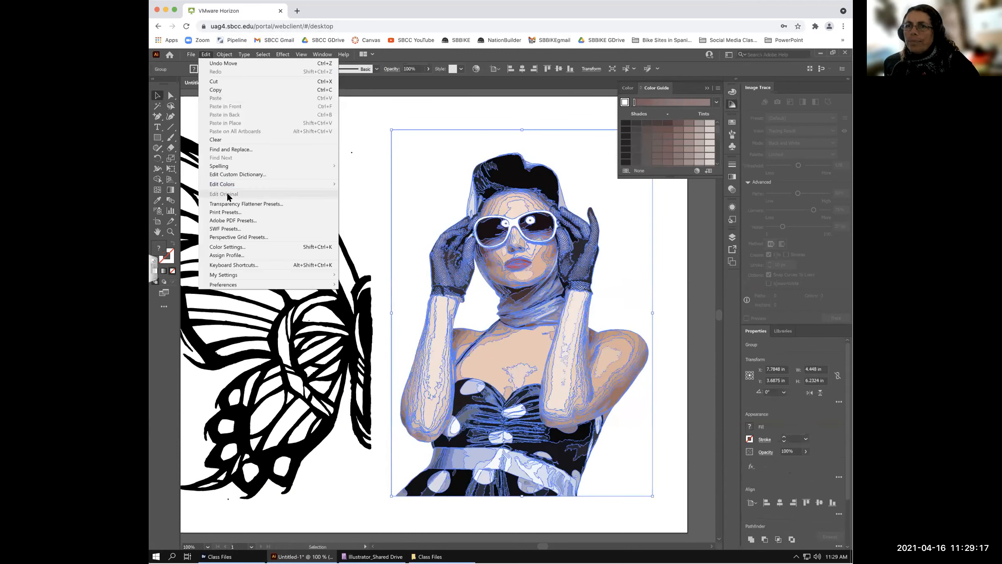
- Choose Edit > Edit Colors > Recolor Artwork to show the woman's colours on the wheel
click(365, 182)
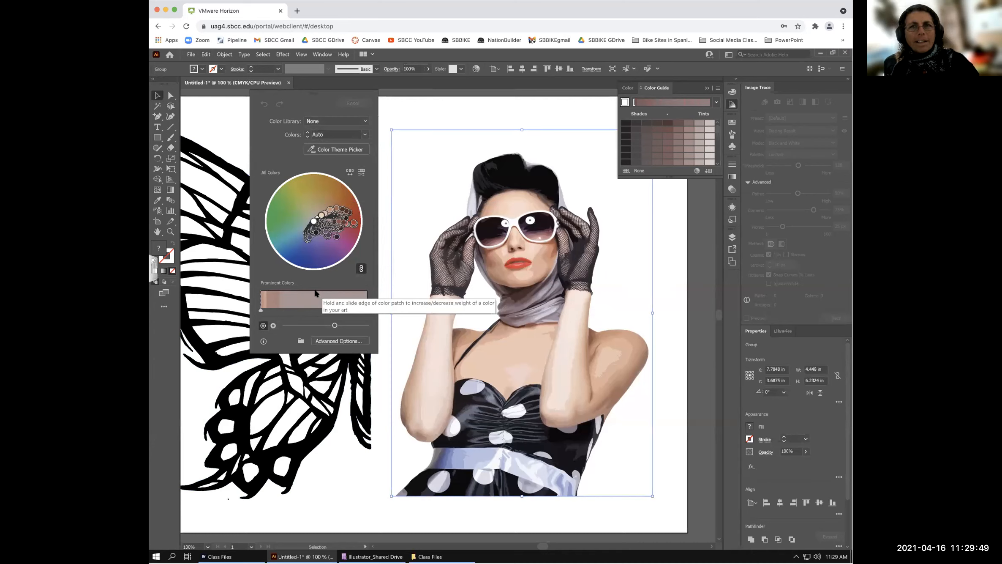
scroll(317, 293, left, 1)
scroll(316, 293, down, 1)
scroll(315, 292, left, 1)
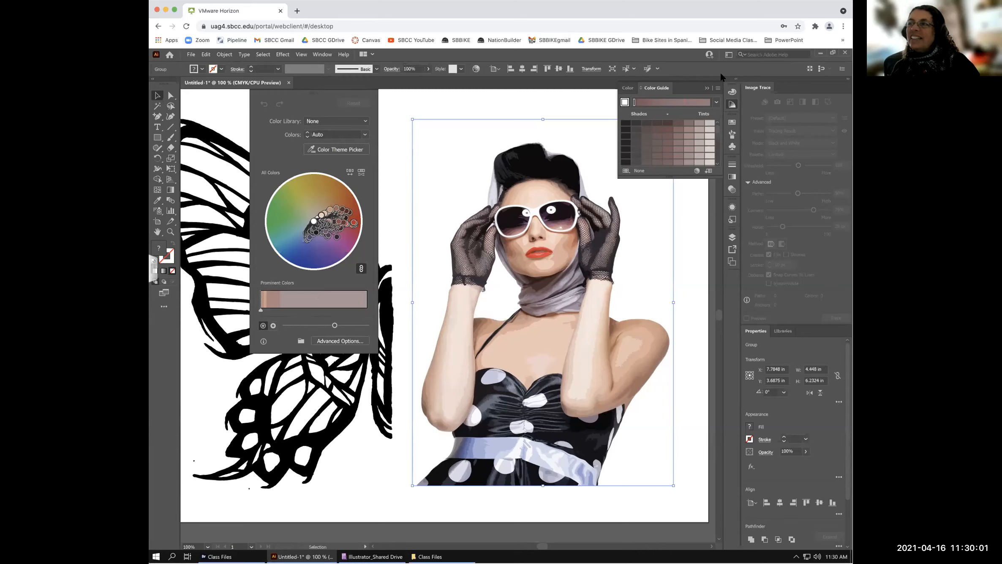
- Collapse the Color Guide panel into its dock icon with the >> button
click(707, 88)
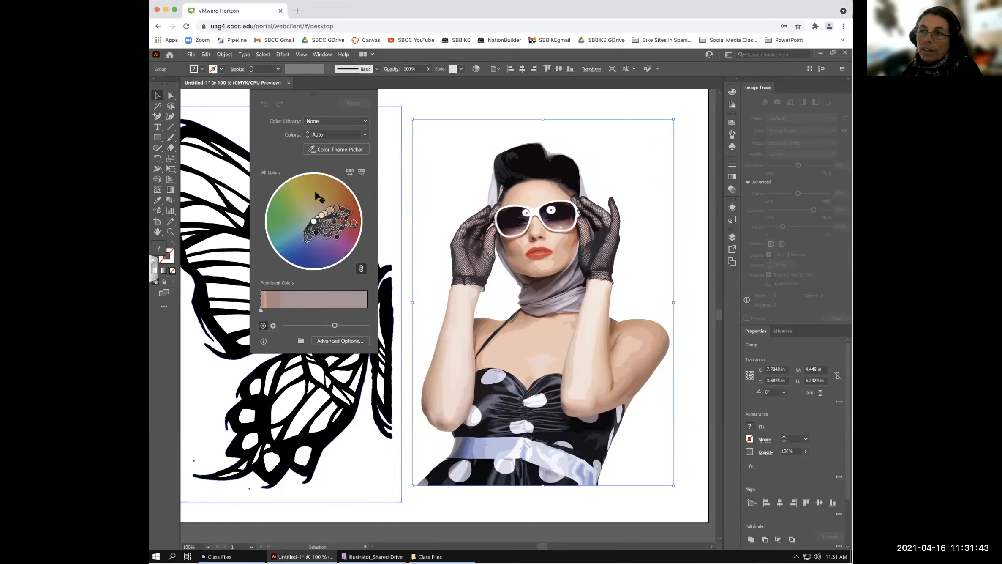
- Drag the linked wheel handles to give the woman lavender-purple skin and blue lips
click(347, 223)
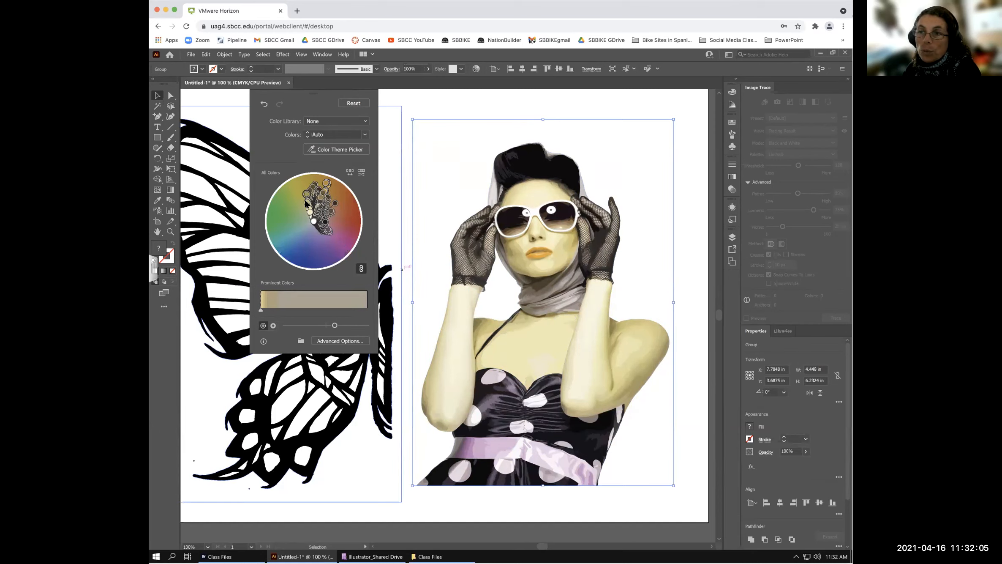
mouse_move(293, 235)
mouse_down()
mouse_move(298, 247)
mouse_move(292, 233)
mouse_up()
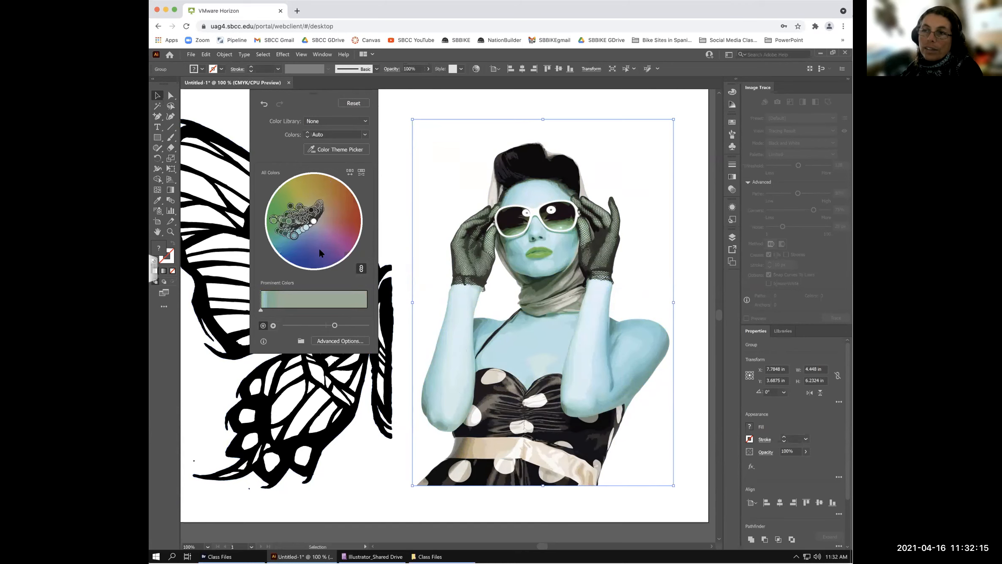
drag(293, 235, 323, 255)
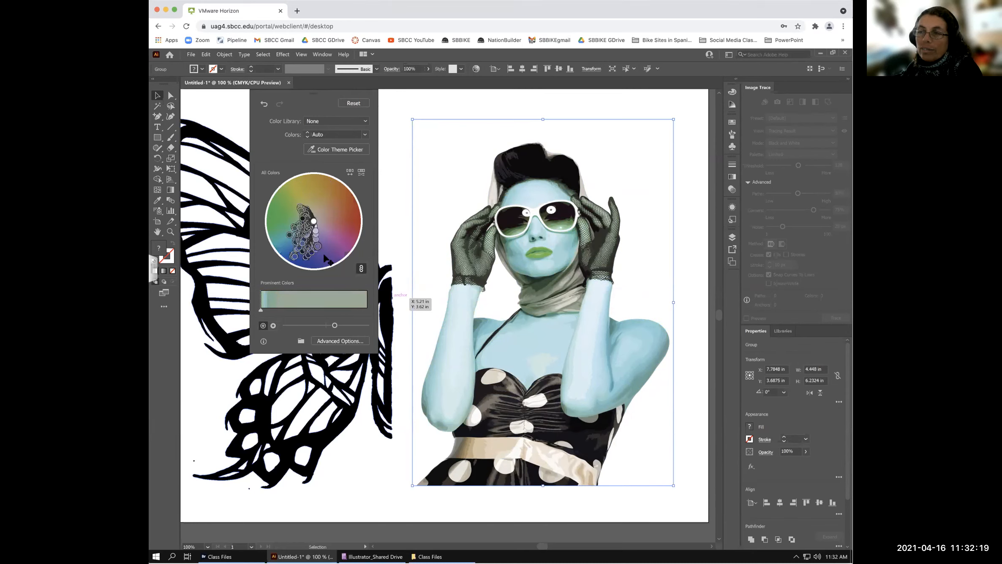
drag(325, 259, 325, 257)
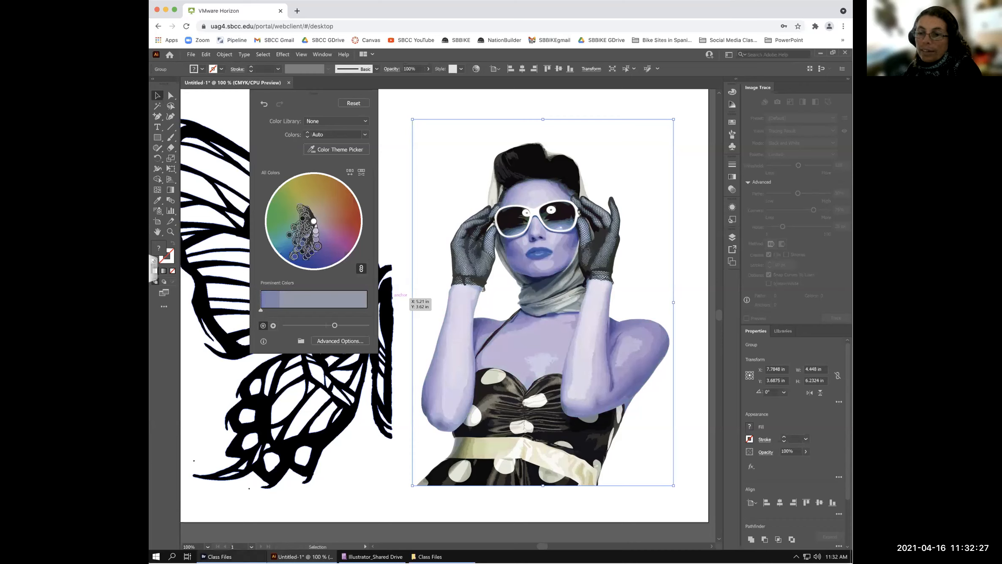
mouse_move(228, 556)
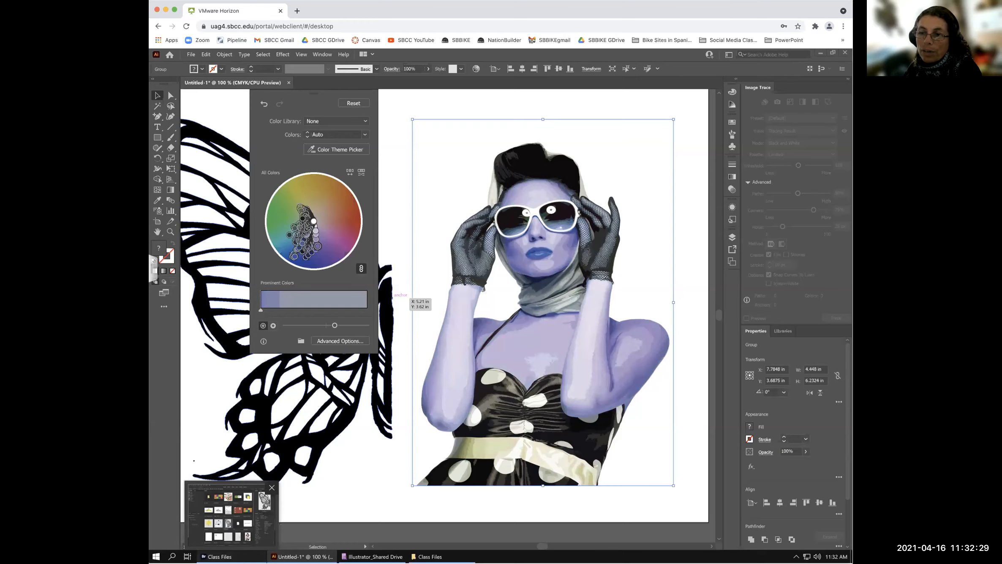
click(232, 513)
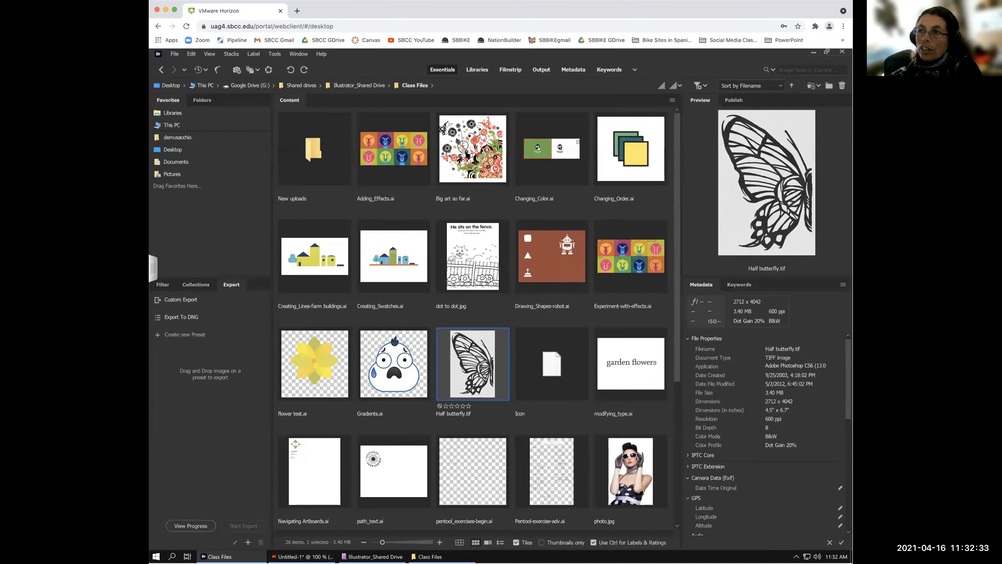
click(468, 155)
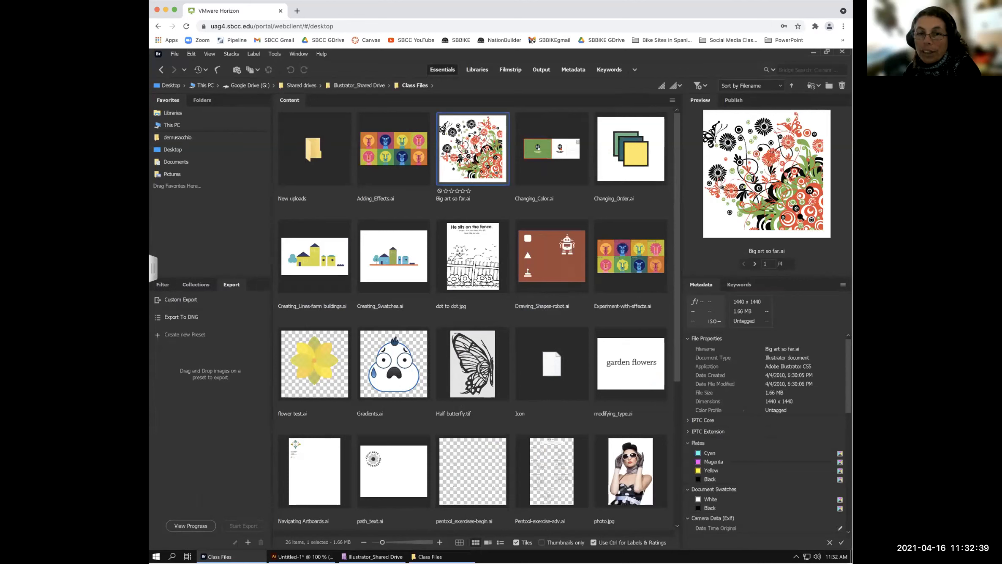
click(392, 157)
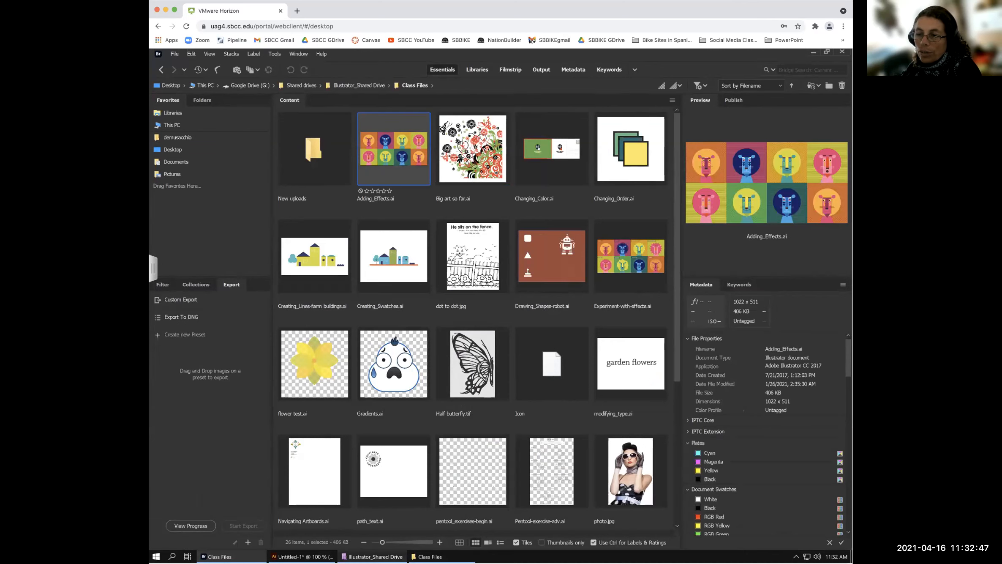
click(372, 556)
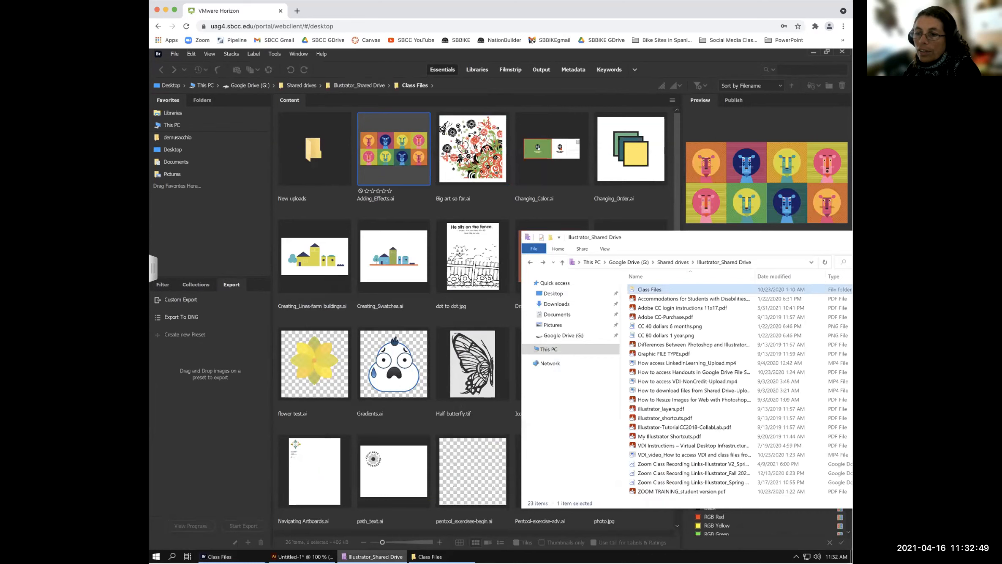
click(302, 557)
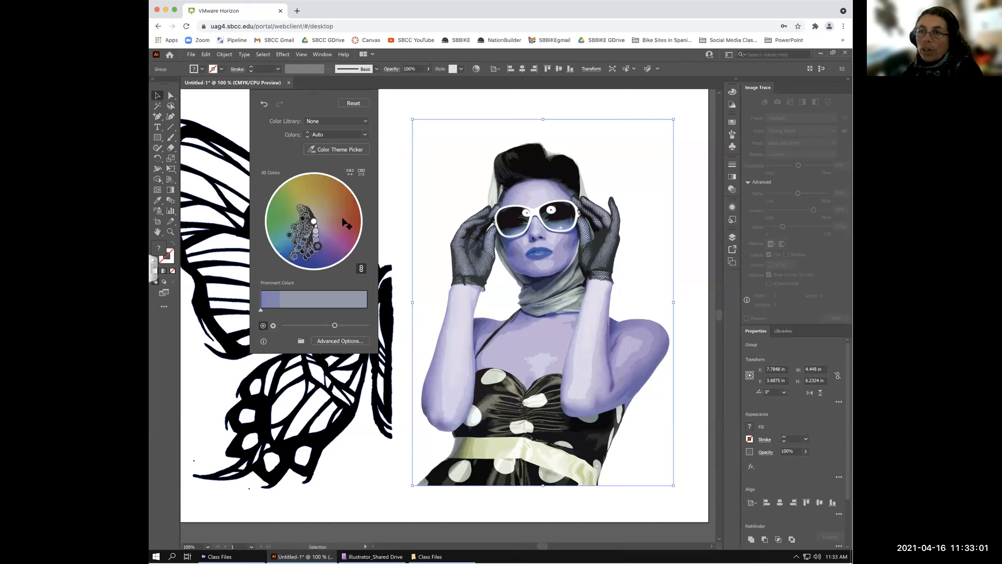
- Swing the traced photo's linked colours toward red, reset them, then slightly shift one colour
mouse_move(342, 219)
mouse_down()
mouse_move(354, 227)
mouse_move(322, 225)
mouse_move(322, 211)
mouse_move(339, 216)
mouse_up()
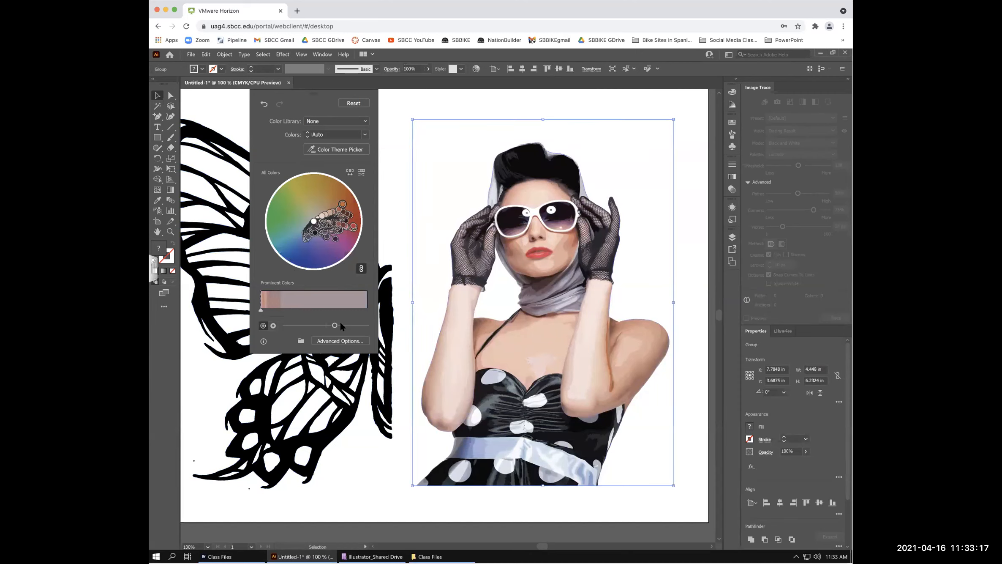
click(351, 104)
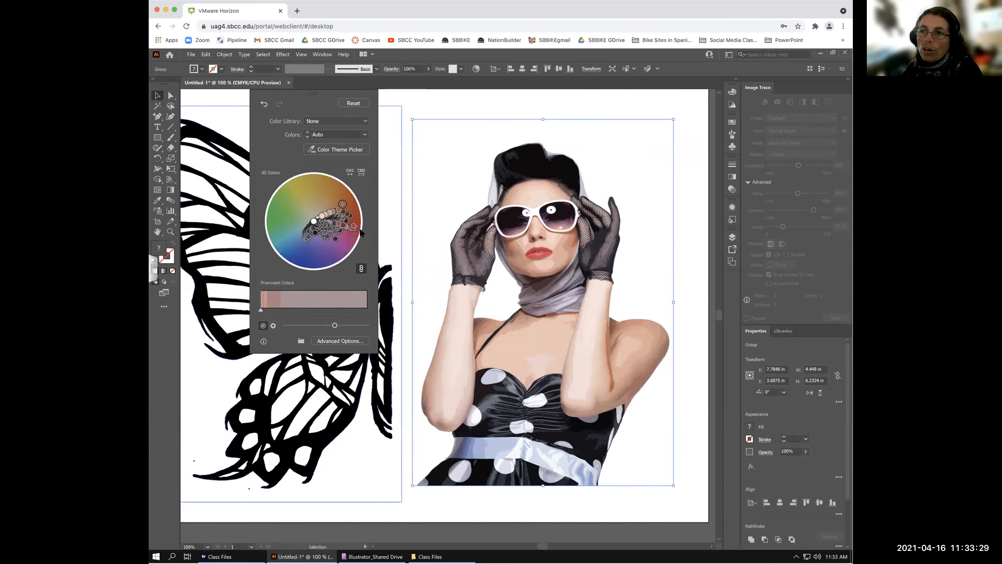
drag(353, 226, 355, 228)
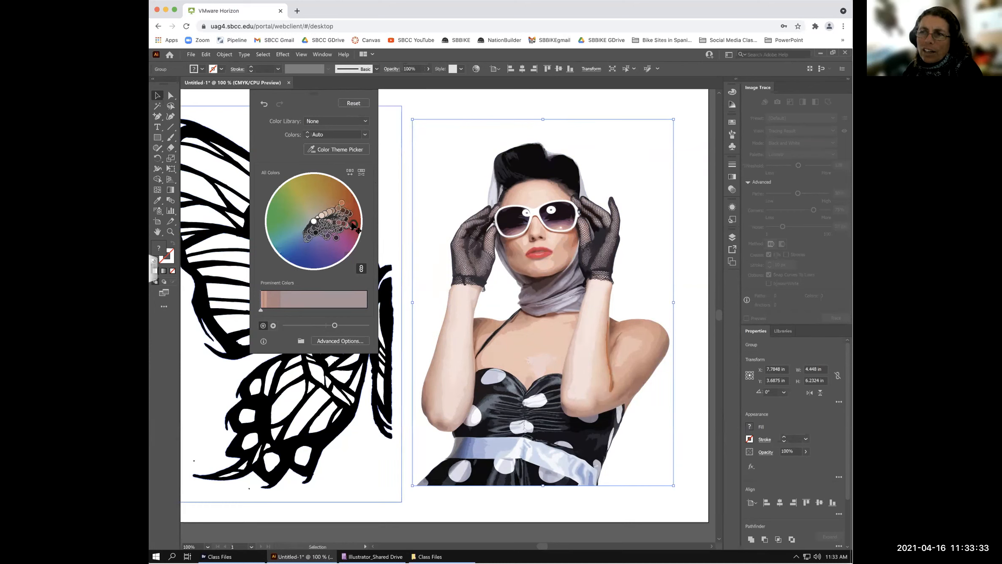
double_click(355, 226)
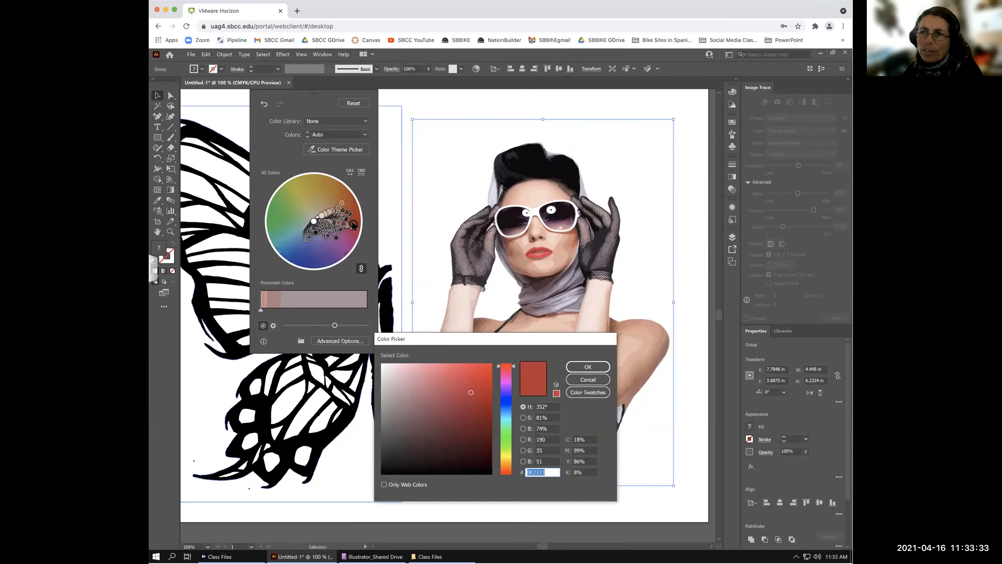
click(588, 379)
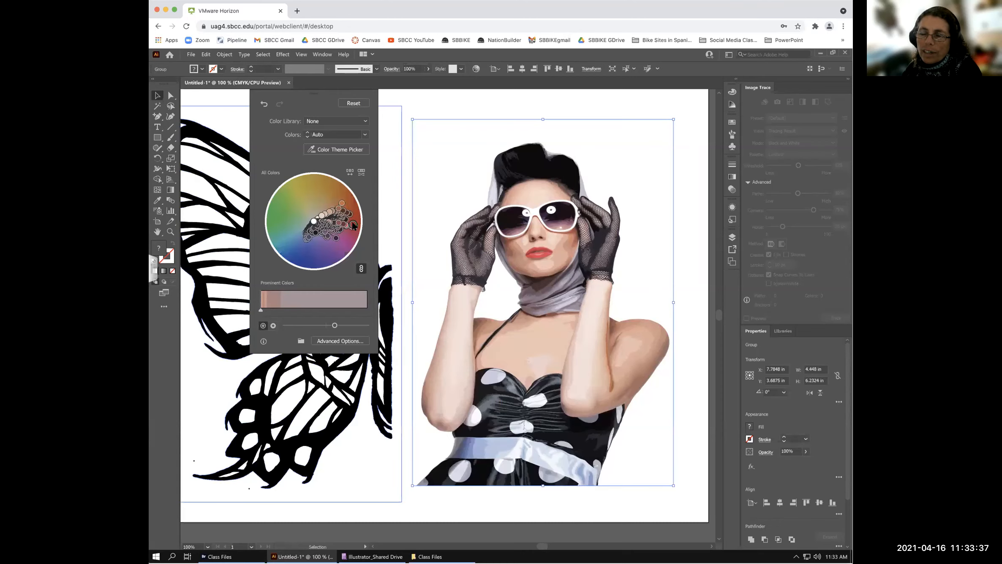
double_click(354, 226)
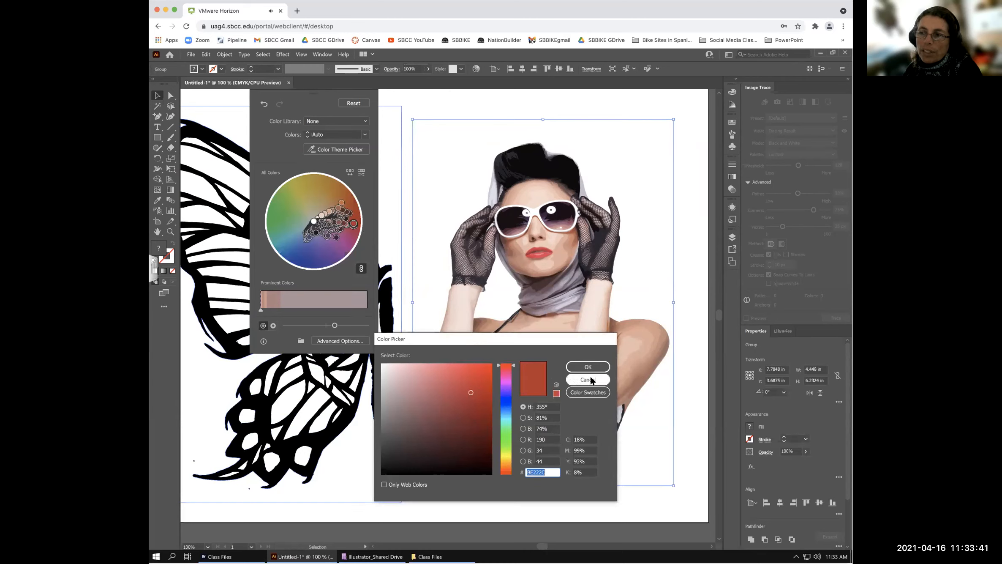
click(506, 440)
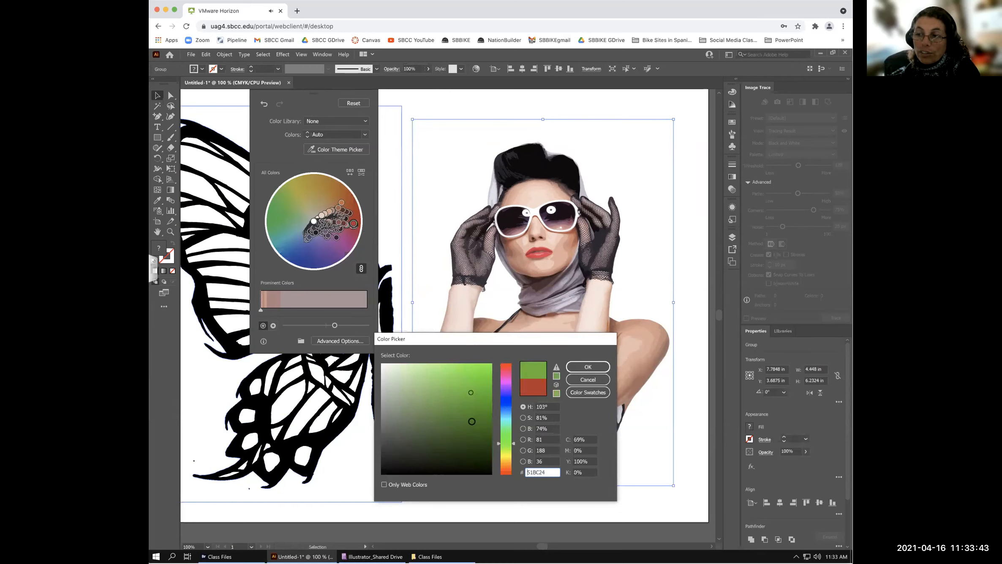
click(588, 379)
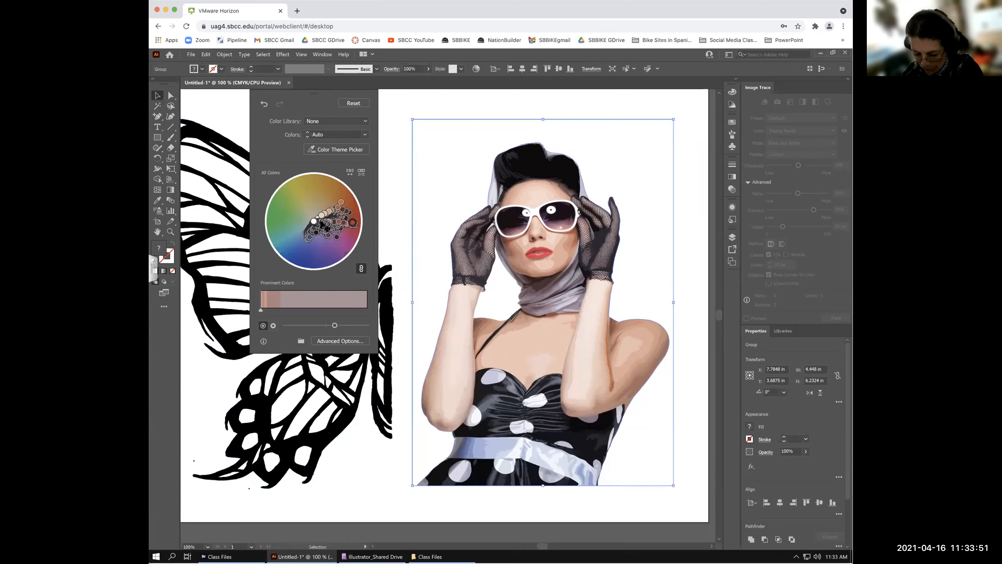
- Rotate the harmony, then unlink the colours and drag the lips' red handle toward green
drag(353, 223, 354, 228)
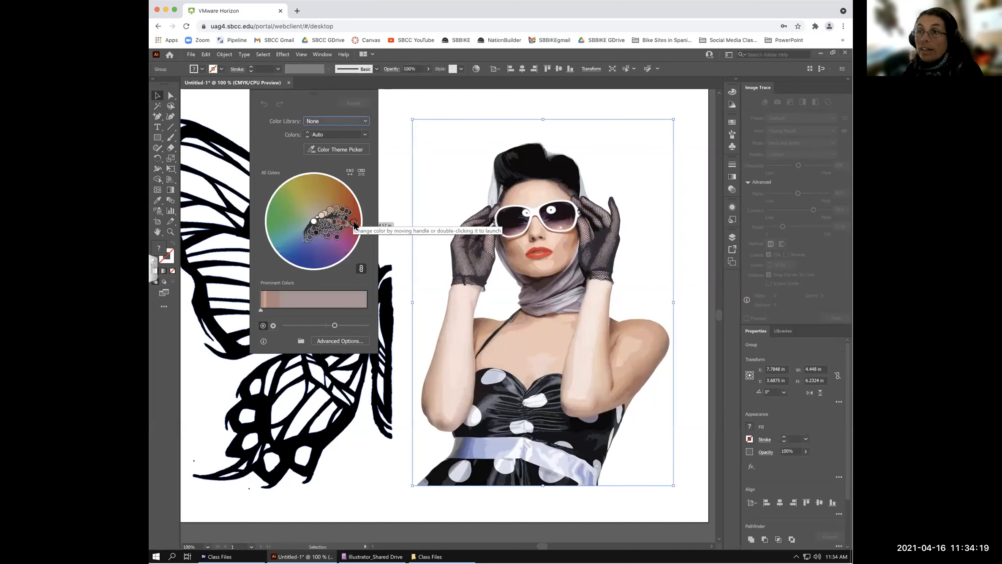
drag(352, 221, 308, 259)
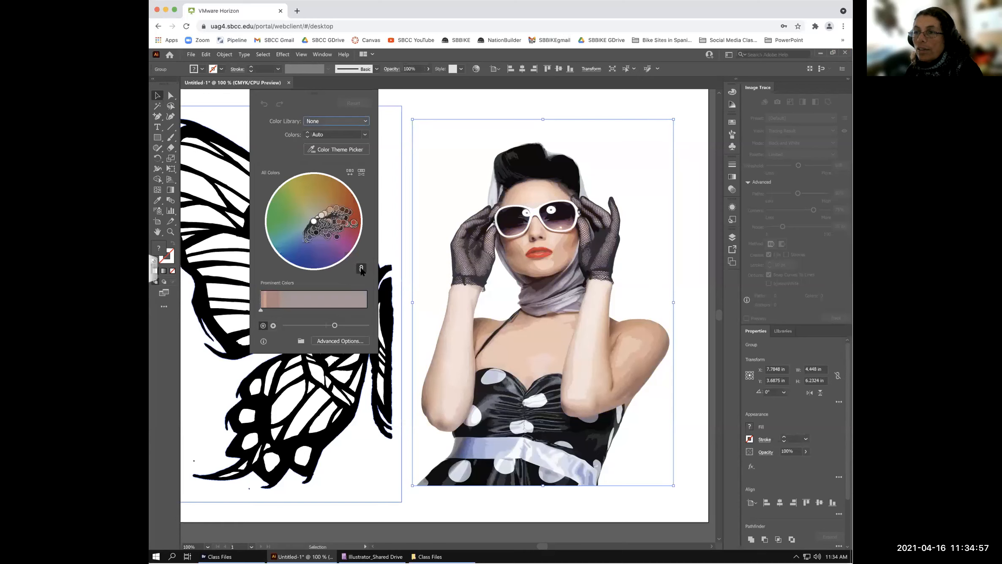
click(361, 269)
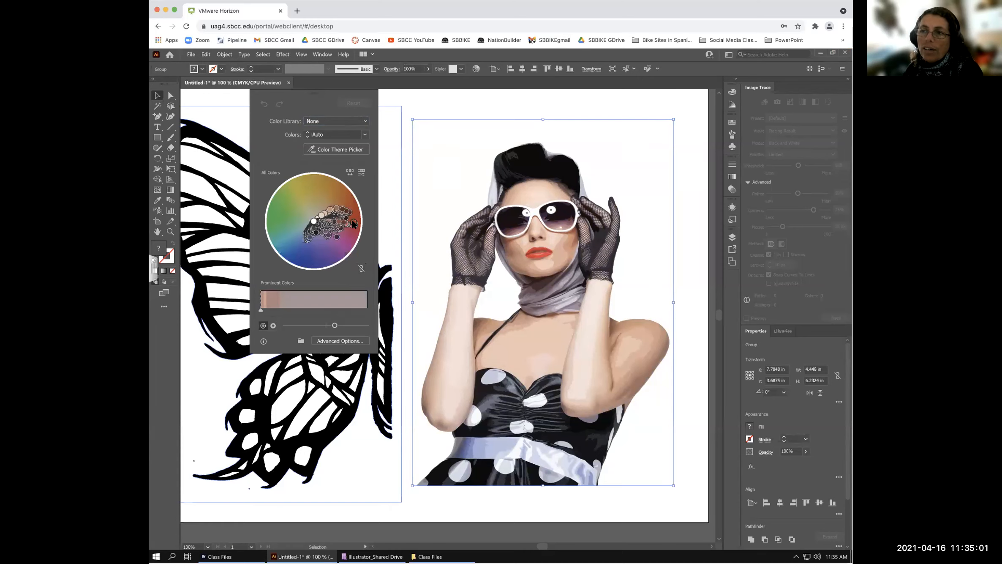
click(316, 259)
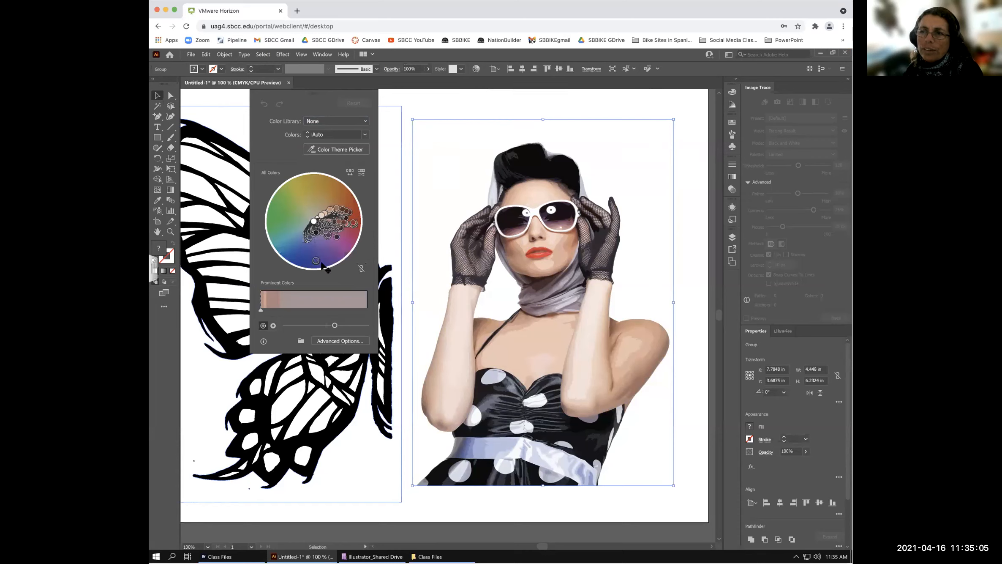
click(355, 224)
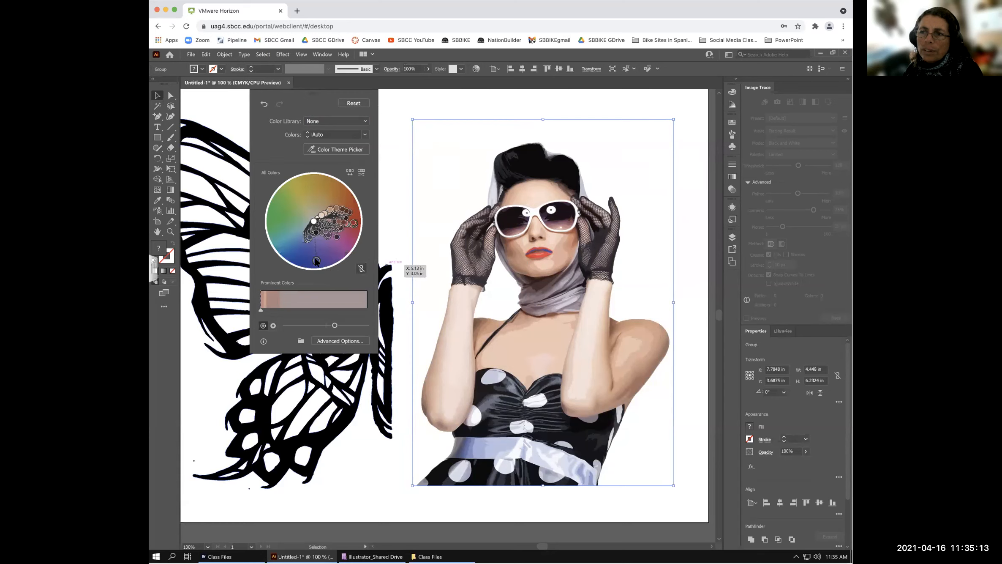
drag(329, 257, 274, 231)
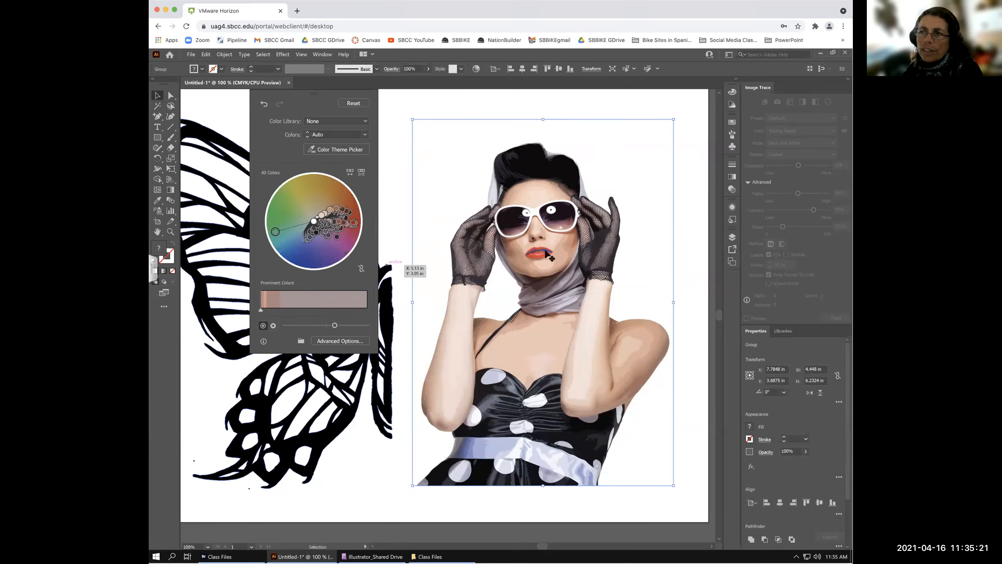
- Fine-tune the green lip colour's position on the wheel while leaving the other colours natural
click(352, 221)
click(280, 223)
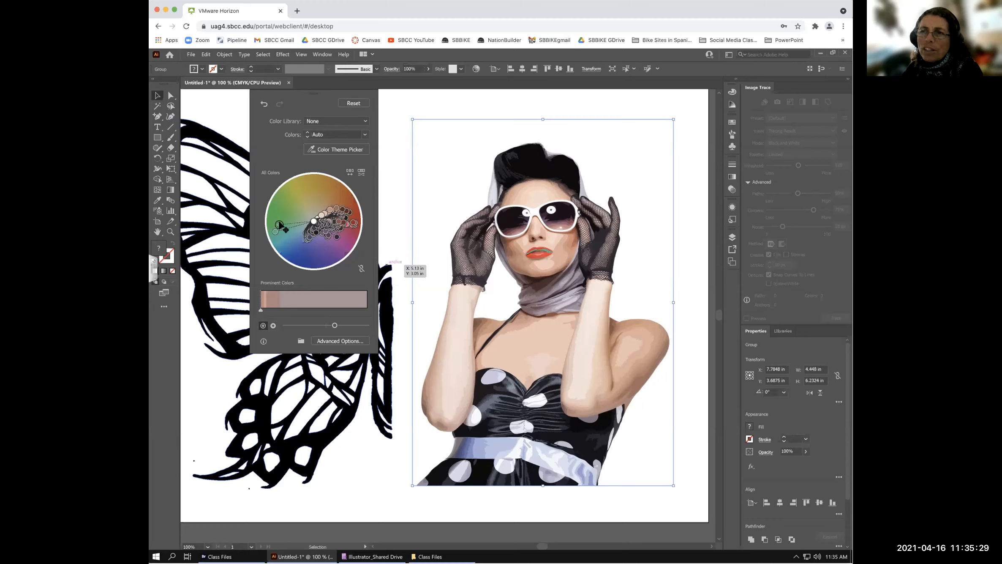
click(349, 224)
drag(283, 230, 284, 231)
click(349, 225)
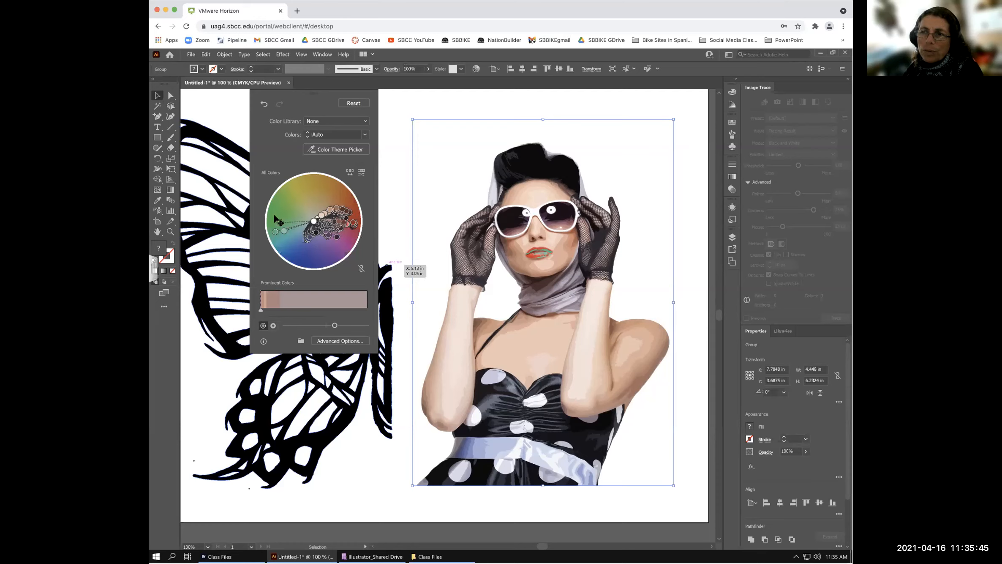
drag(278, 220, 275, 216)
click(280, 208)
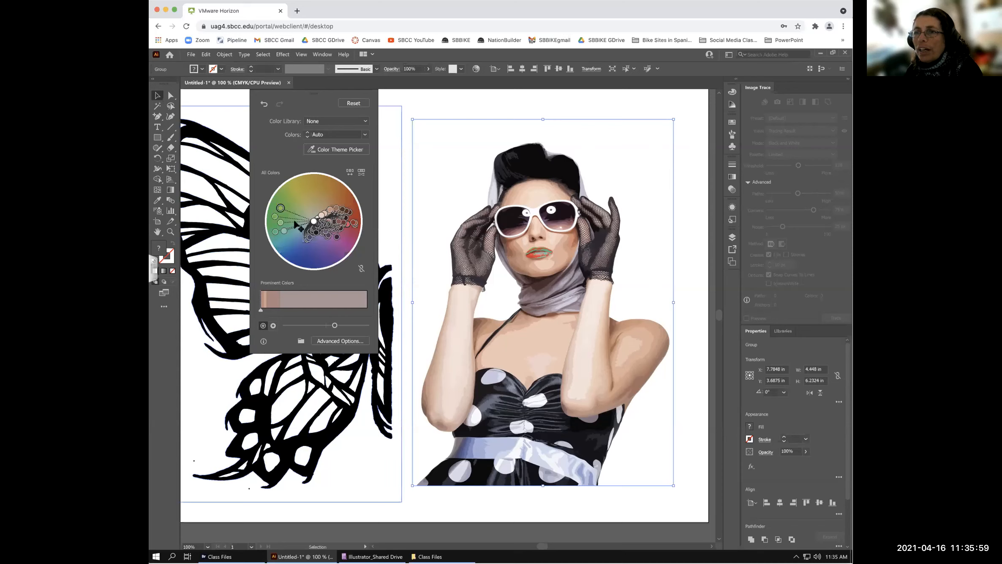
click(352, 223)
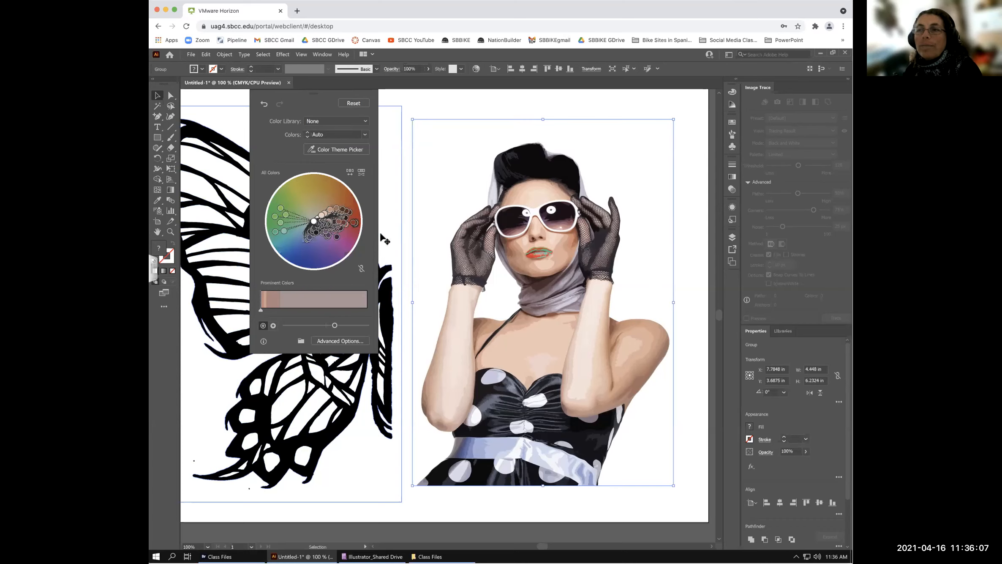
click(287, 222)
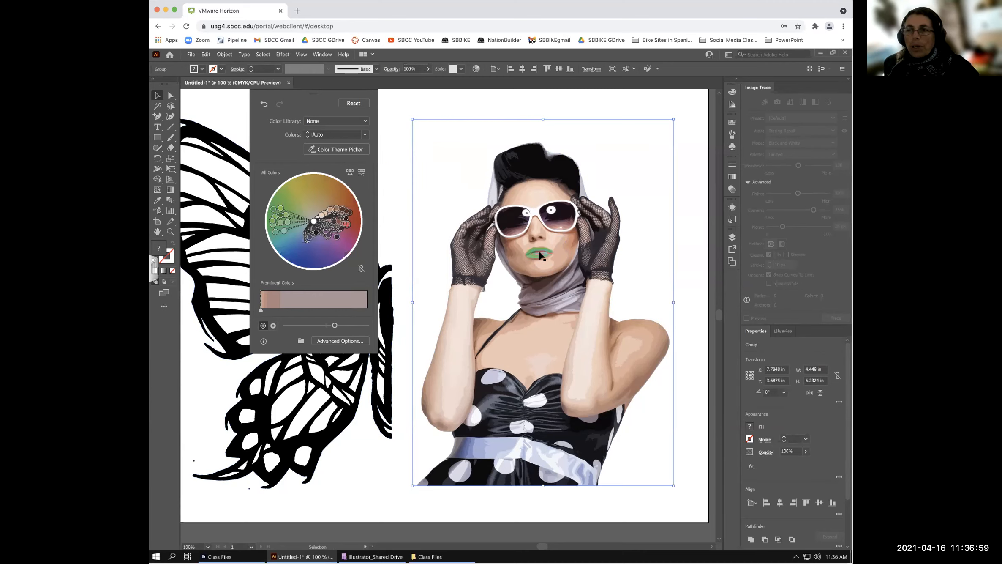
- Reset Recolor Artwork so the lips return to their original red
click(353, 103)
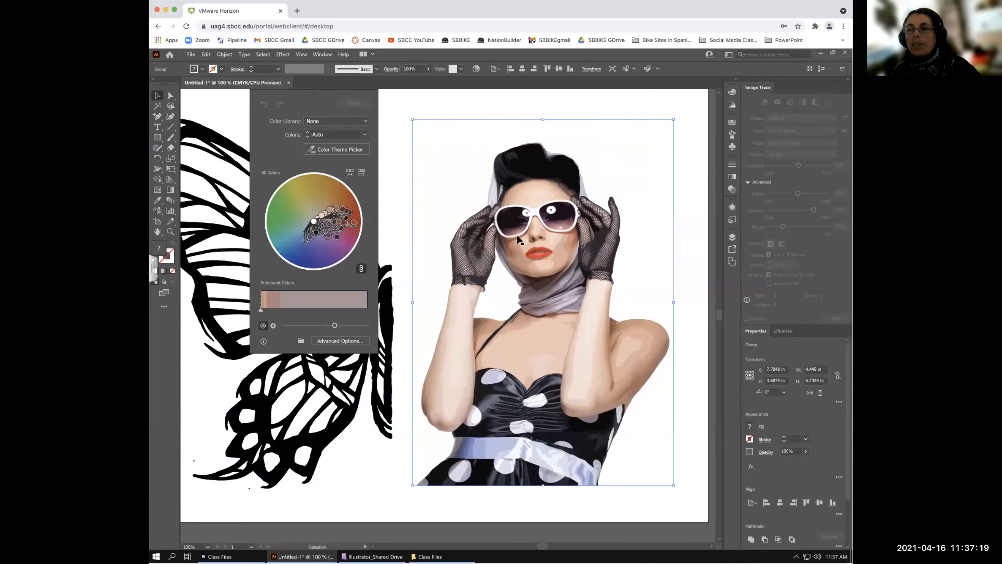
- Deselect everything to close the recolour panel, then bring Bridge's Class Files folder forward
key(ctrl+shift+a)
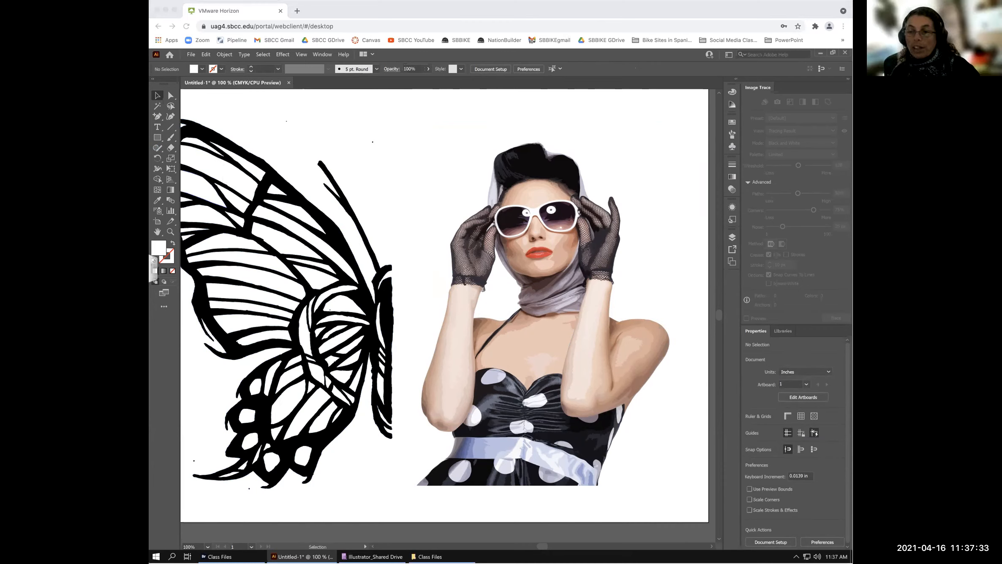
click(223, 557)
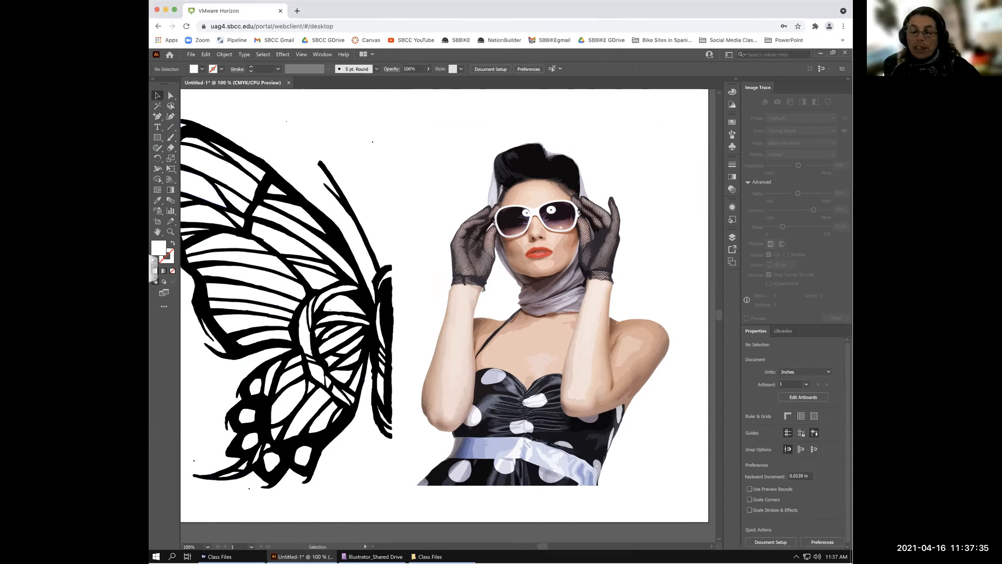
mouse_move(224, 557)
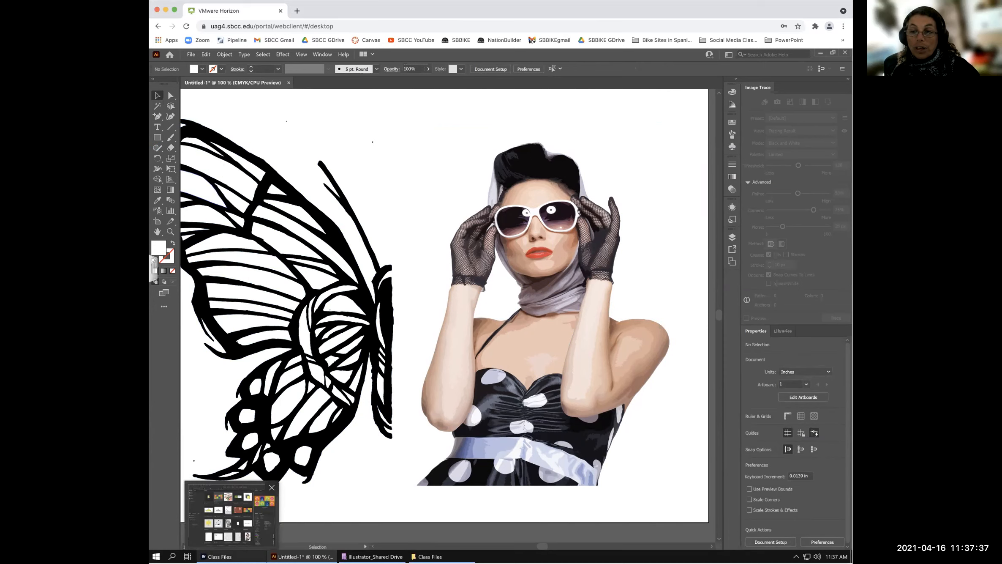
click(231, 516)
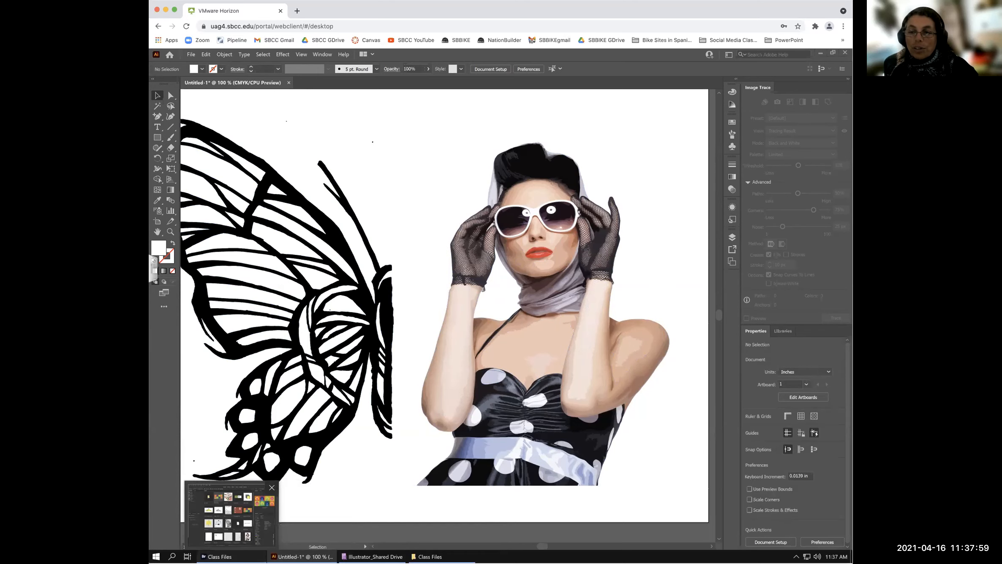
- Preview Big art so far.ai in Bridge's Class Files, then open it in Illustrator
click(231, 557)
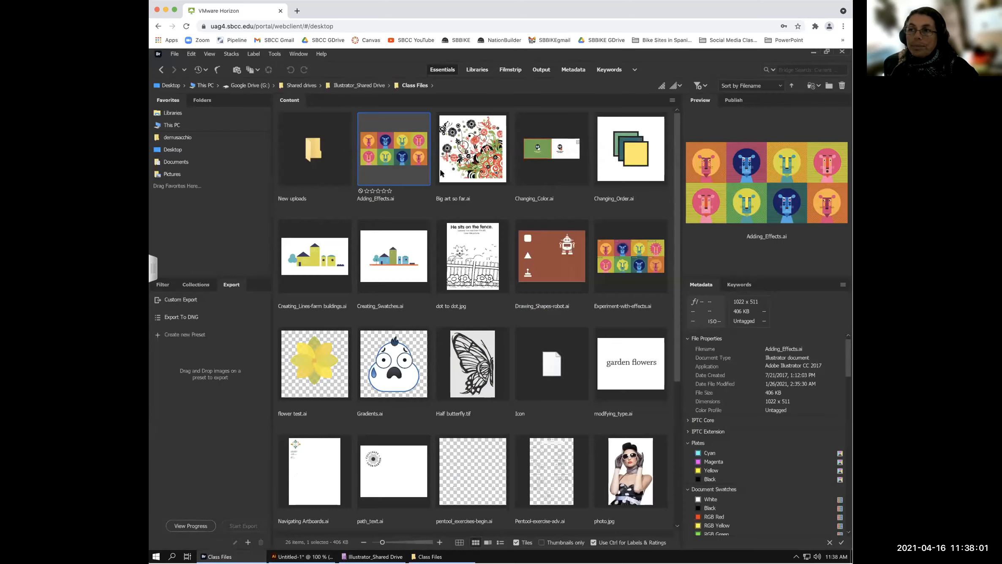
click(484, 161)
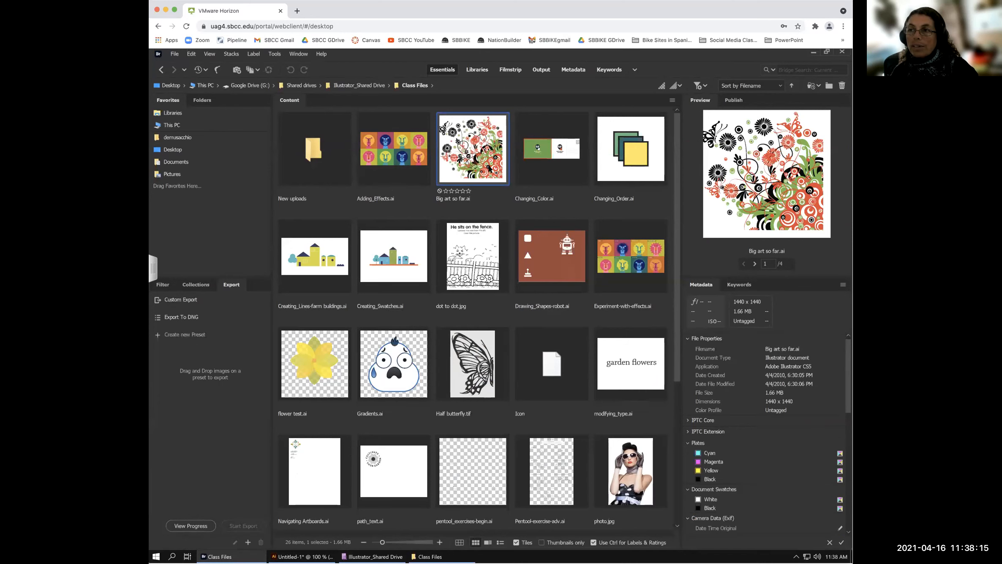
double_click(493, 167)
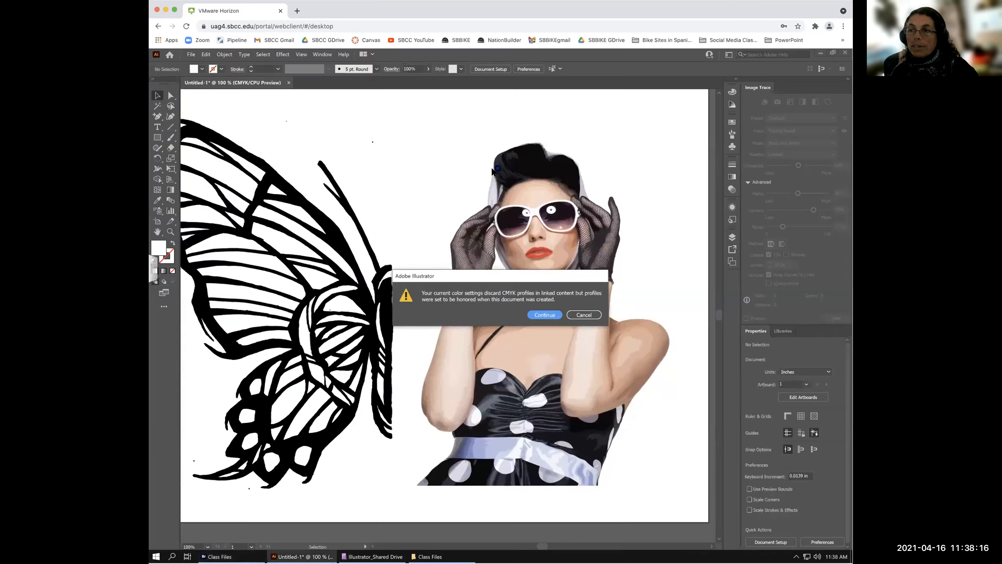
- Accept the colour profile warning to open the file, then try selecting all the artwork
click(543, 315)
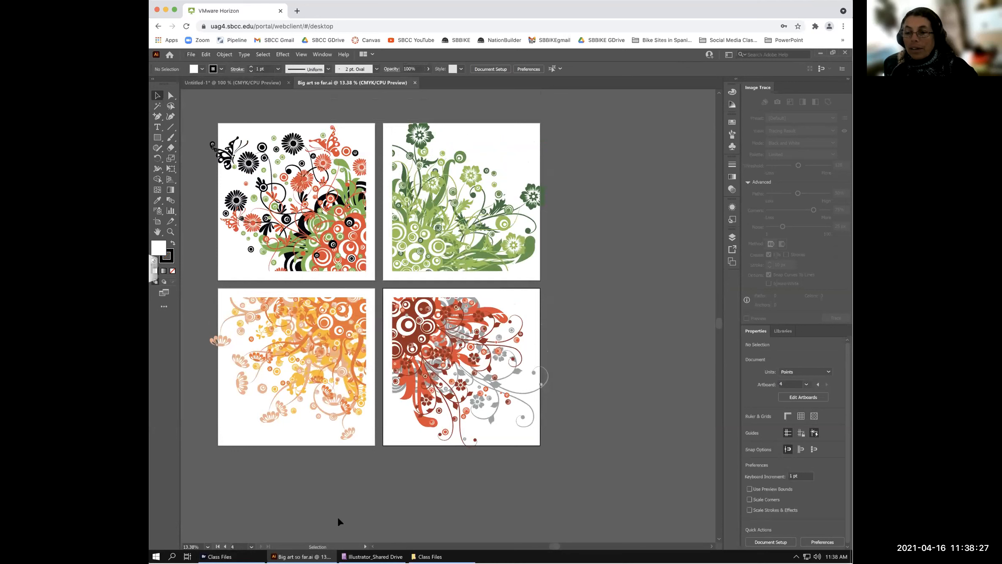
click(205, 54)
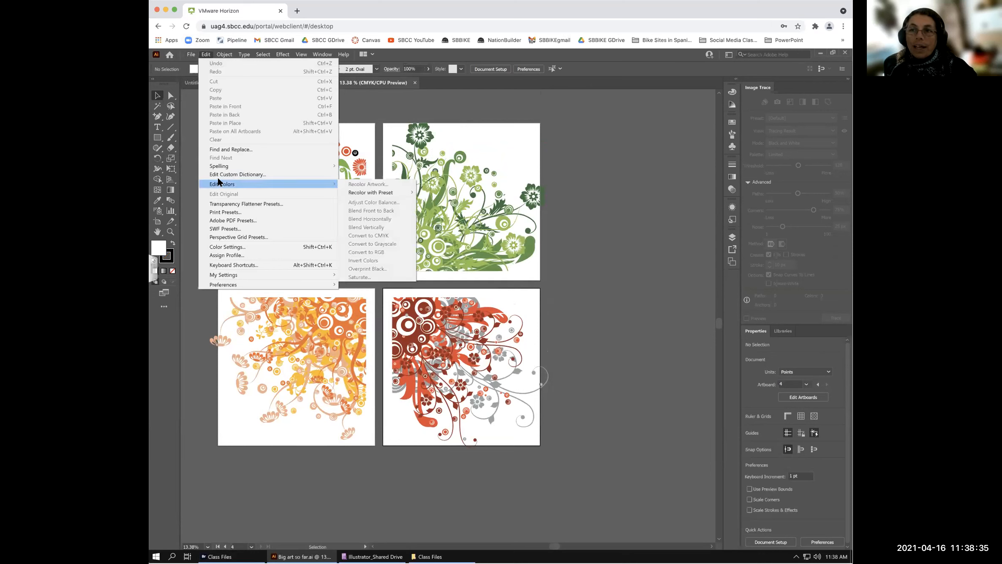
mouse_move(224, 184)
click(405, 169)
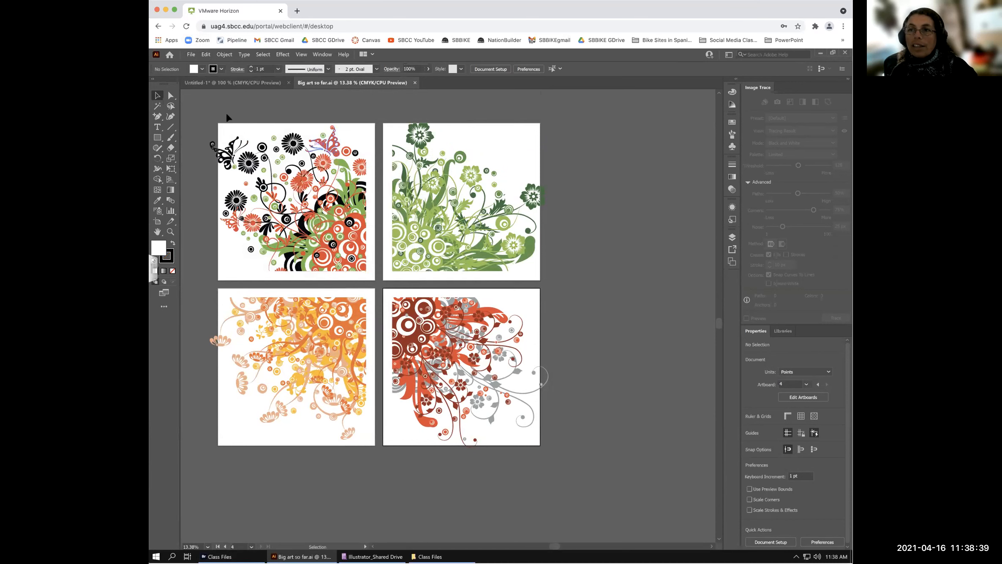
key(ctrl)
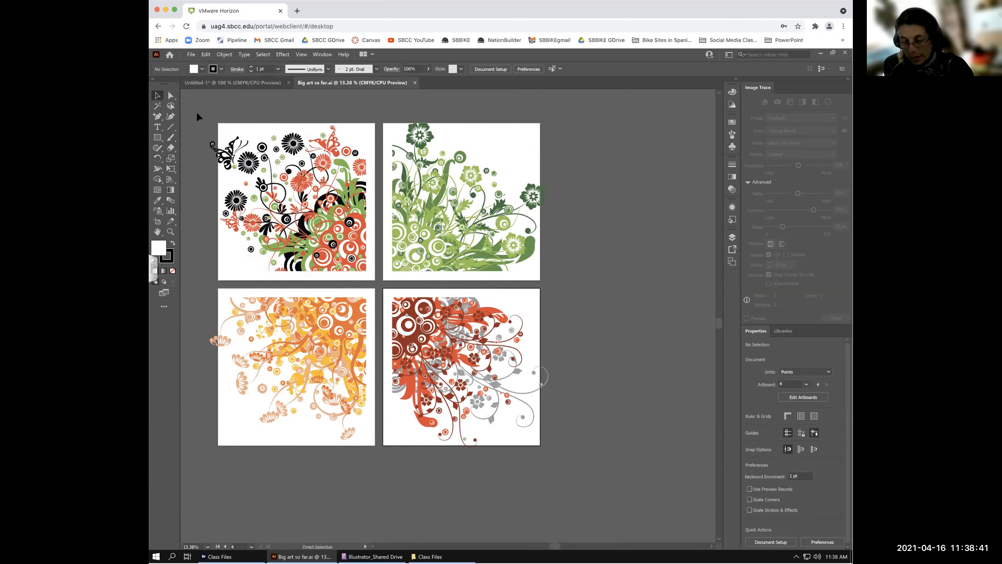
key(ctrl+a)
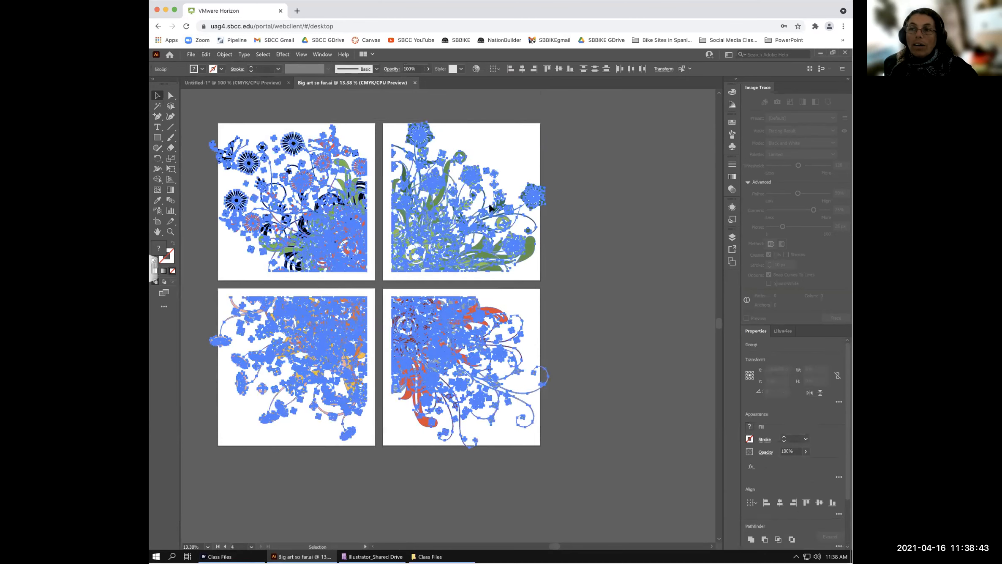
click(267, 101)
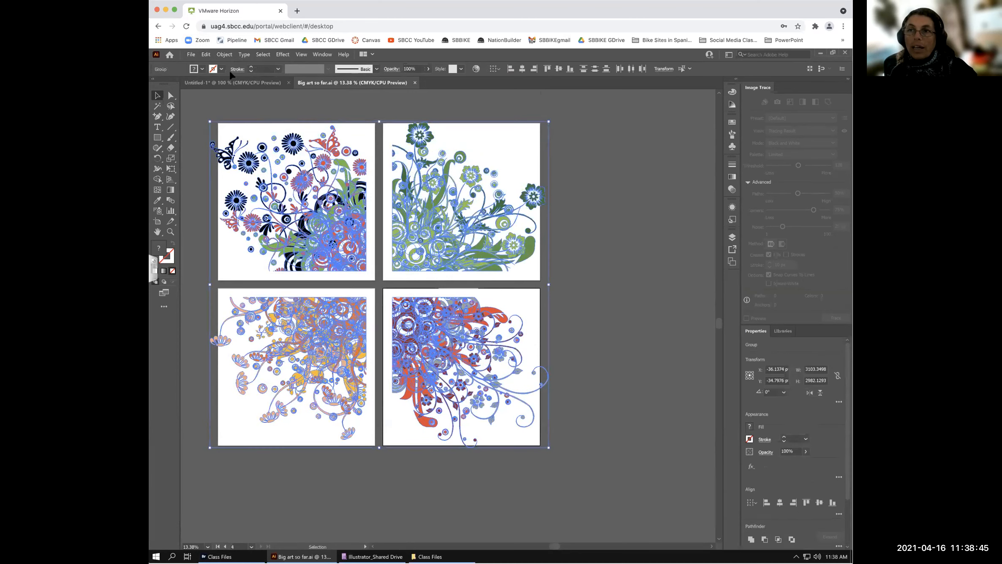
- Select all artwork with Select > All and show the Edit > Edit Colors submenu
click(206, 55)
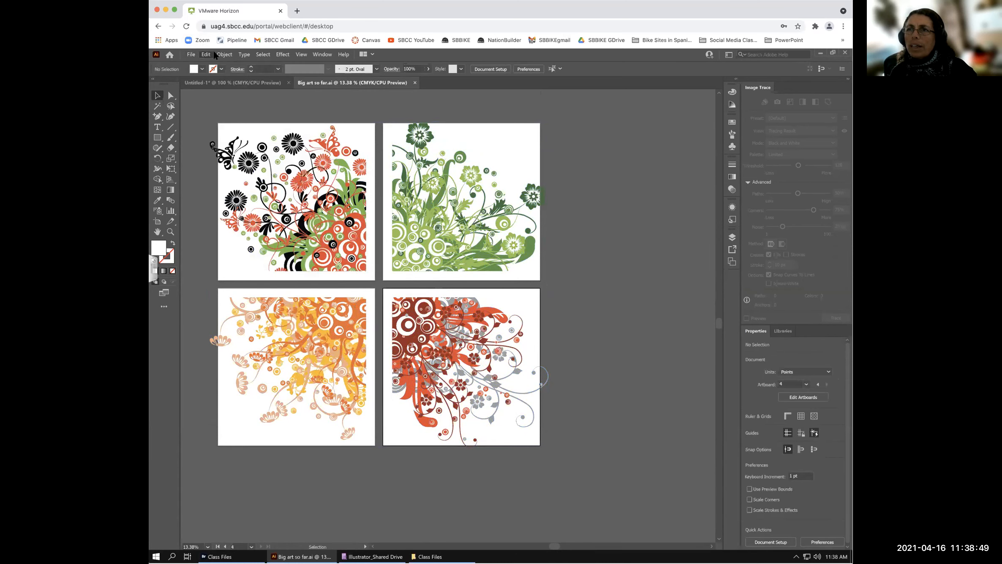
click(219, 55)
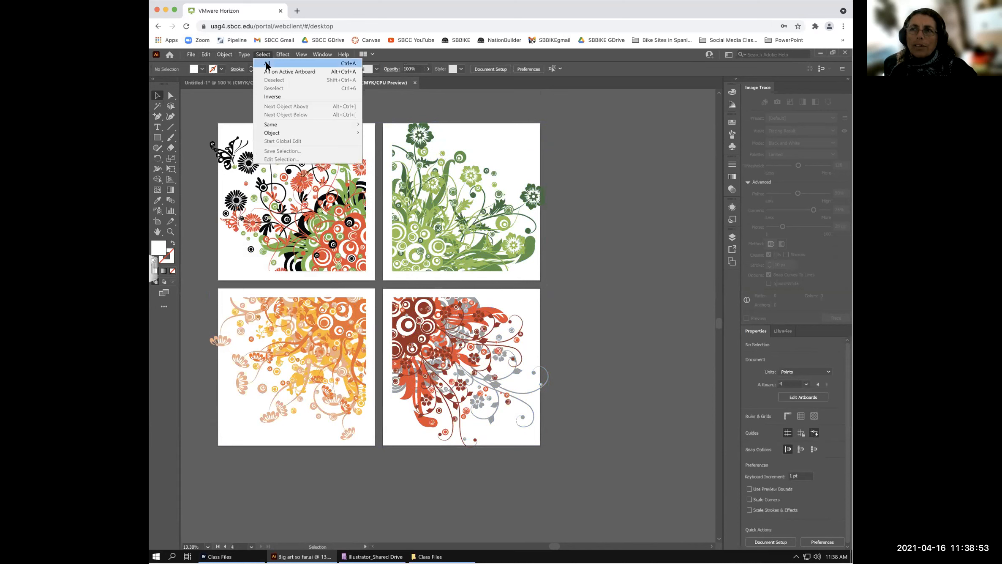
click(267, 63)
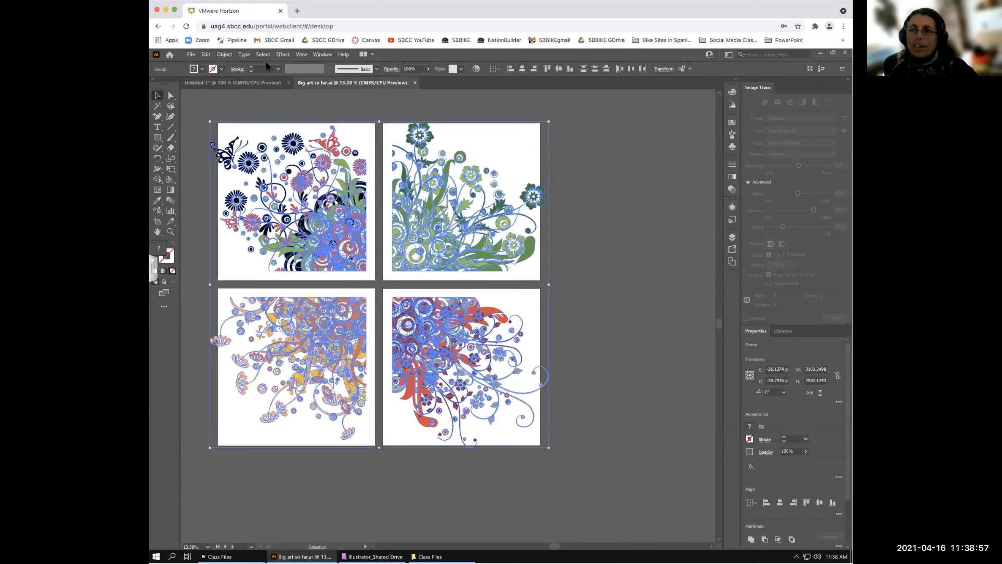
click(206, 54)
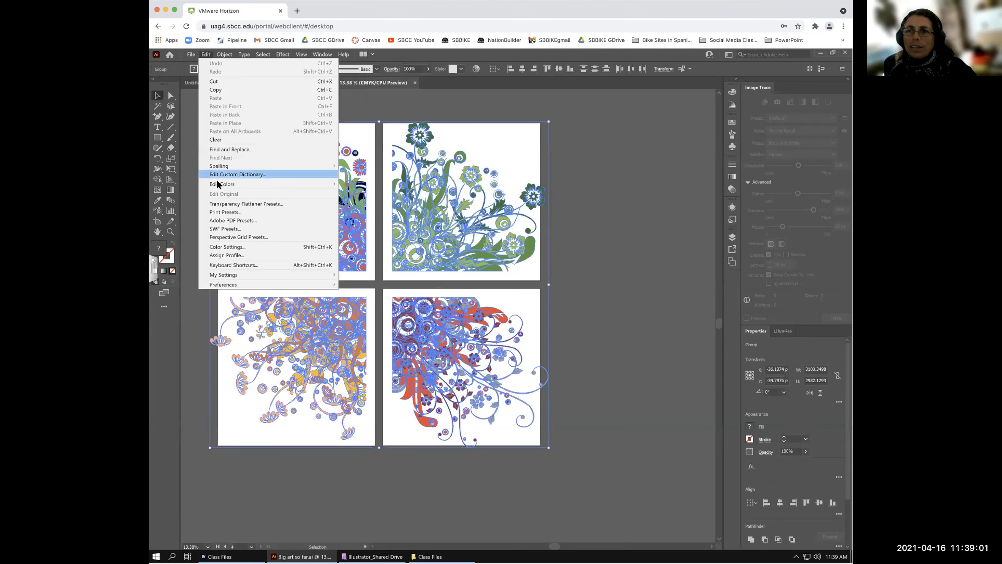
mouse_move(217, 181)
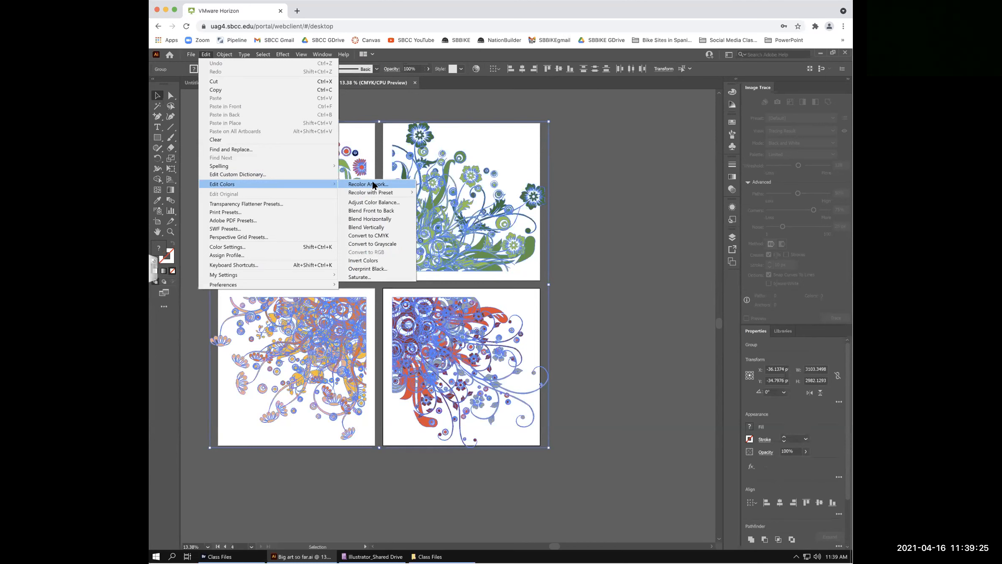
- Open Recolor Artwork beside the artboards and rotate the harmony into blue, brown and purple
click(367, 184)
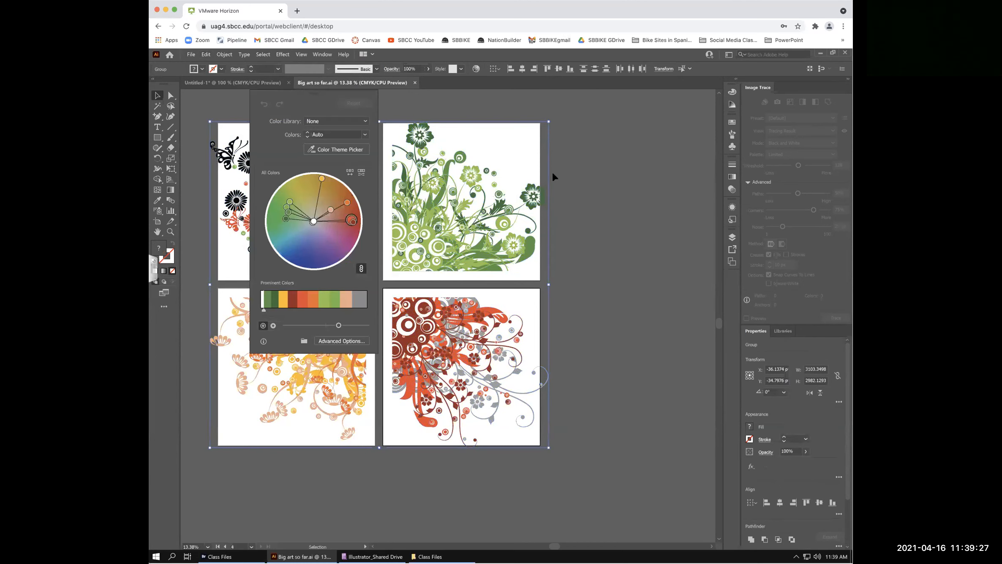
drag(291, 92, 604, 92)
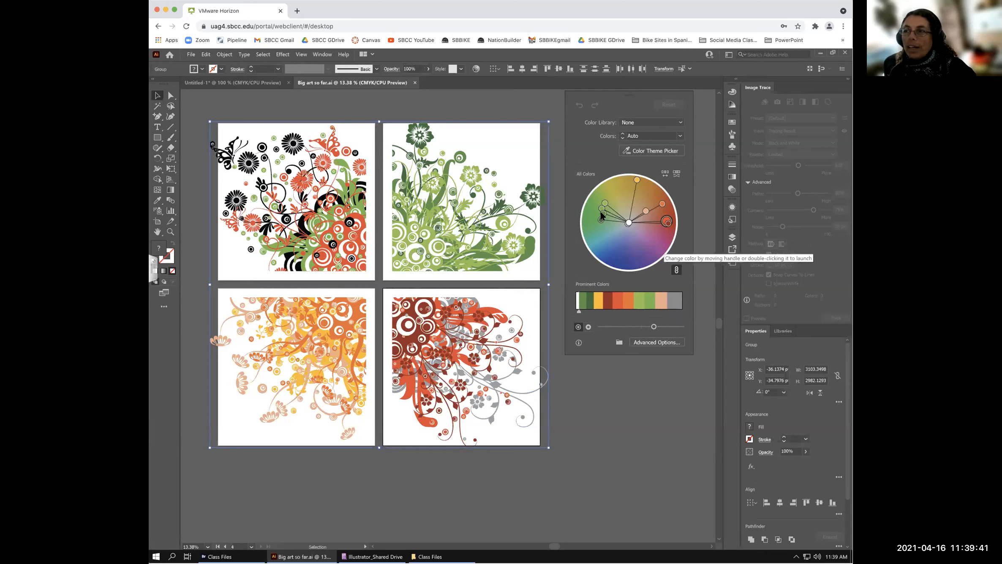
drag(604, 216, 650, 209)
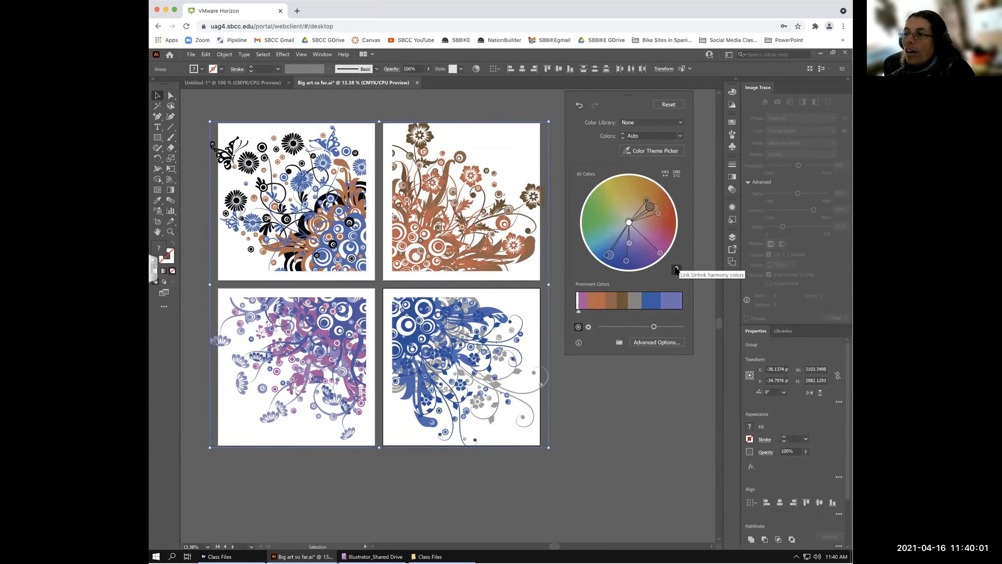
- Rotate the harmony through yellow-green, blues and violets, adding grey, then back to yellows and oranges
drag(655, 207, 616, 211)
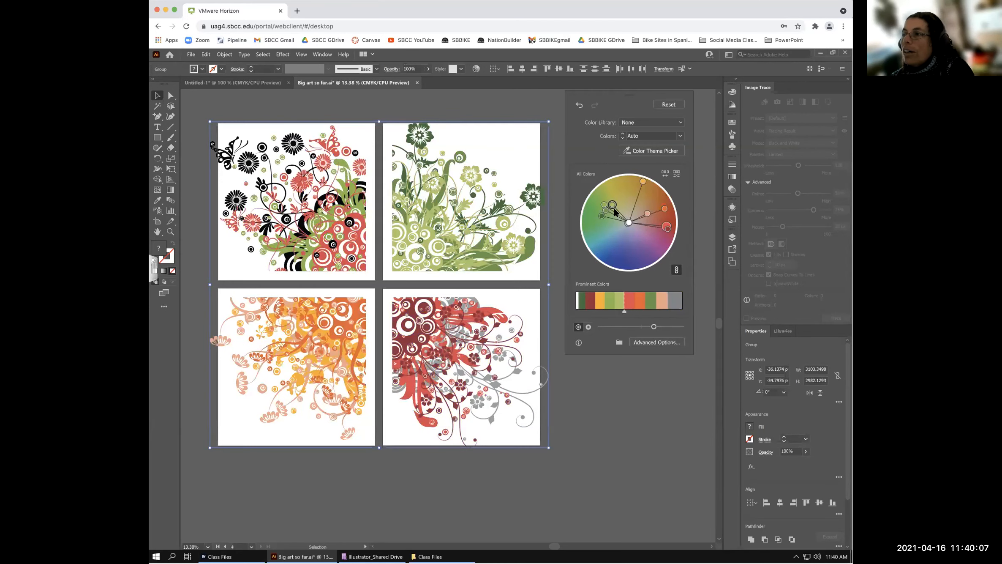
drag(635, 202, 643, 242)
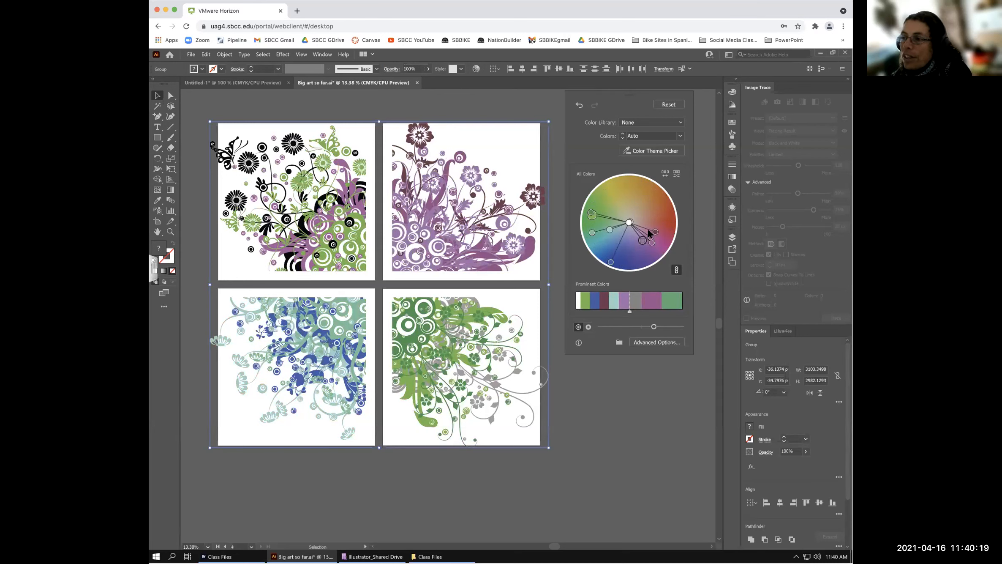
click(642, 308)
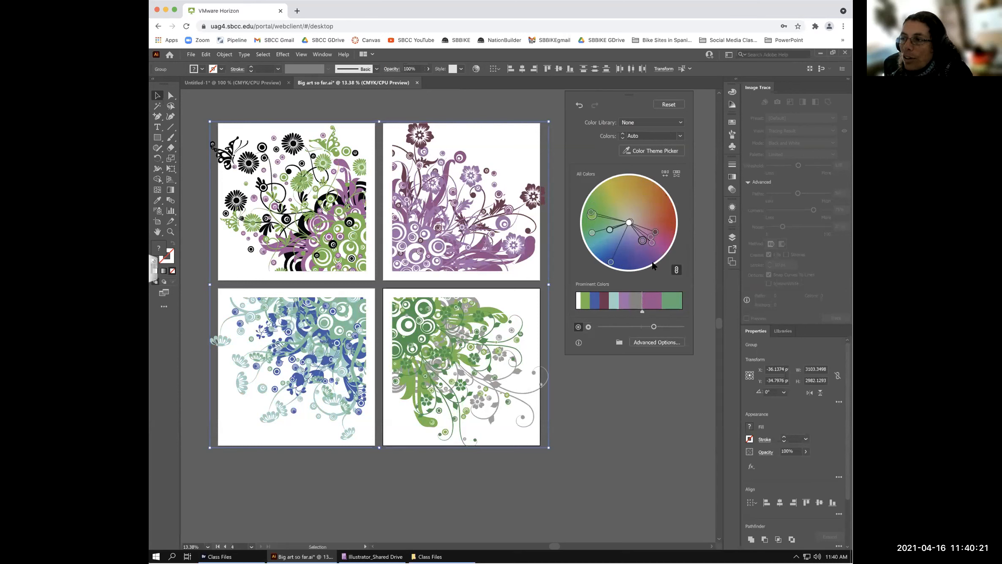
drag(642, 240, 588, 215)
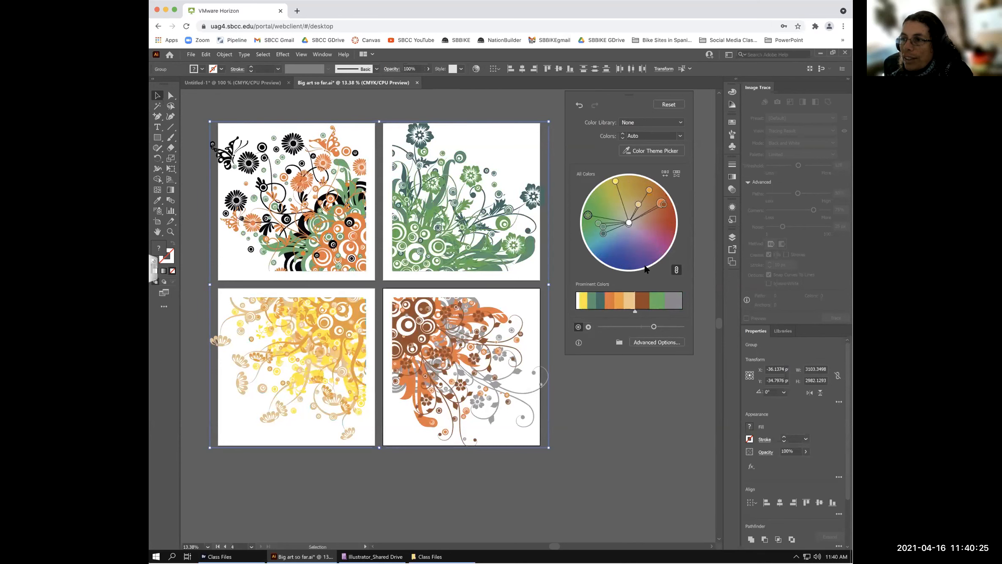
drag(588, 214, 596, 198)
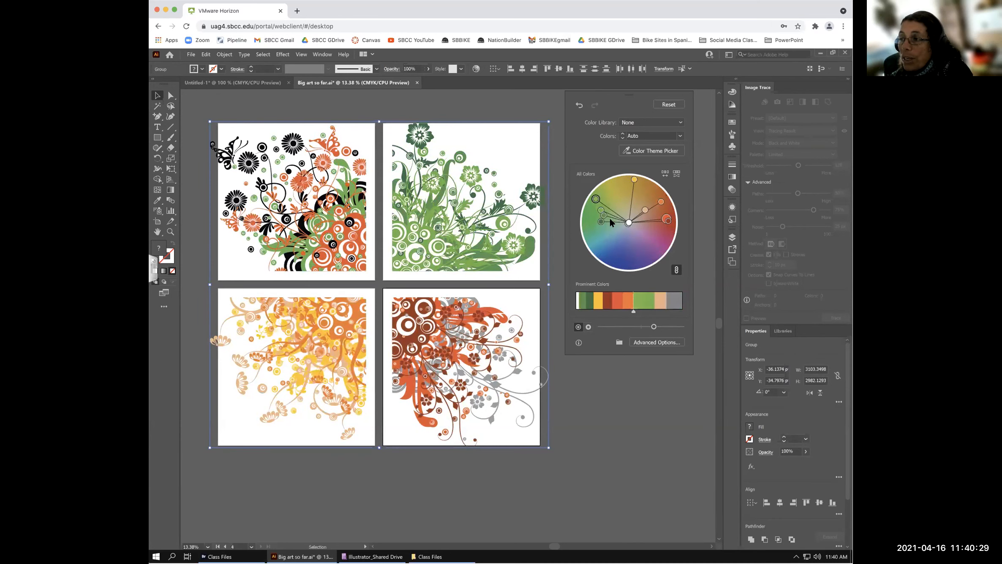
drag(597, 198, 607, 193)
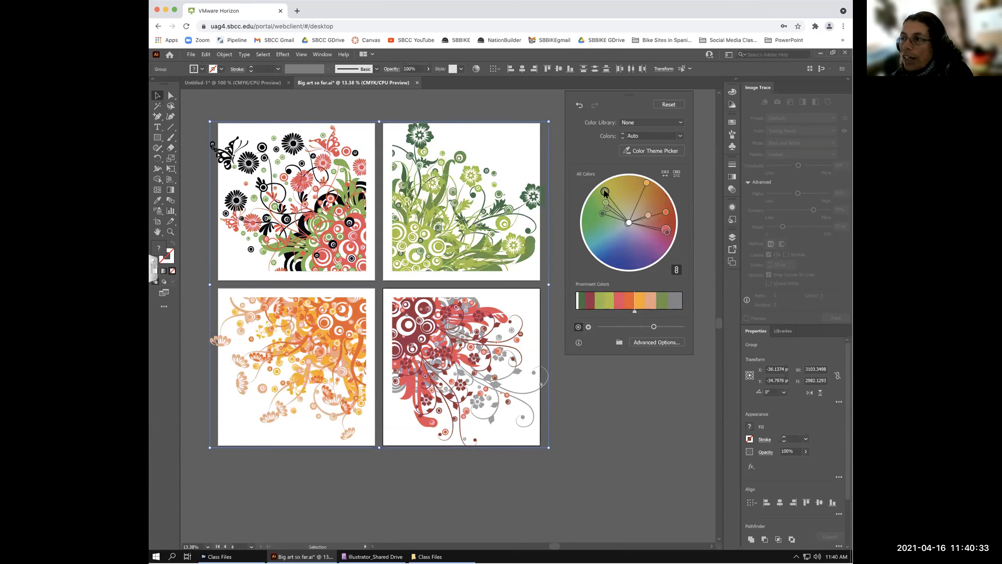
drag(605, 191, 618, 215)
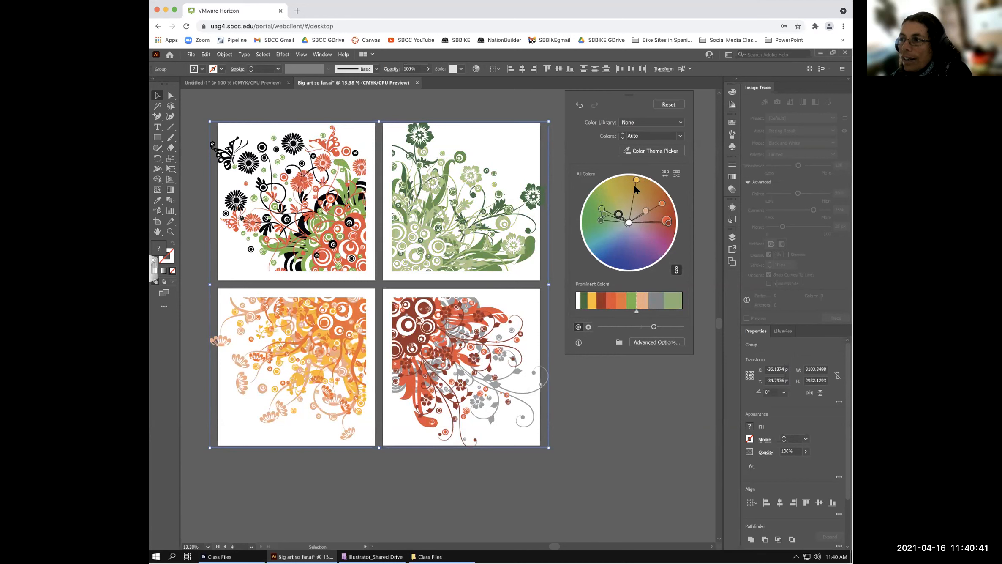
- Make the yellow theme colour paler and the dark green more saturated, rotating the harmony
click(636, 177)
drag(635, 184, 630, 210)
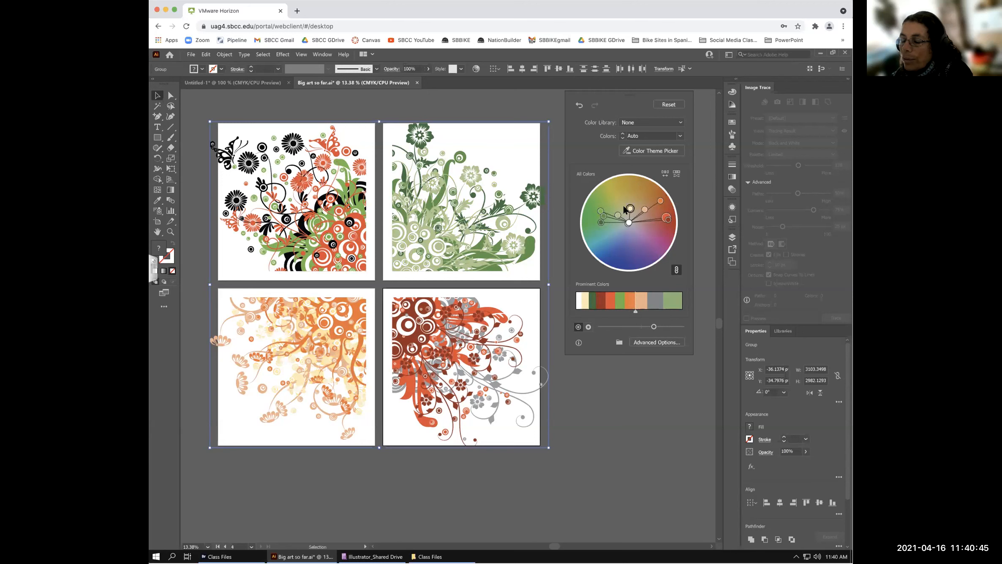
drag(630, 208, 605, 193)
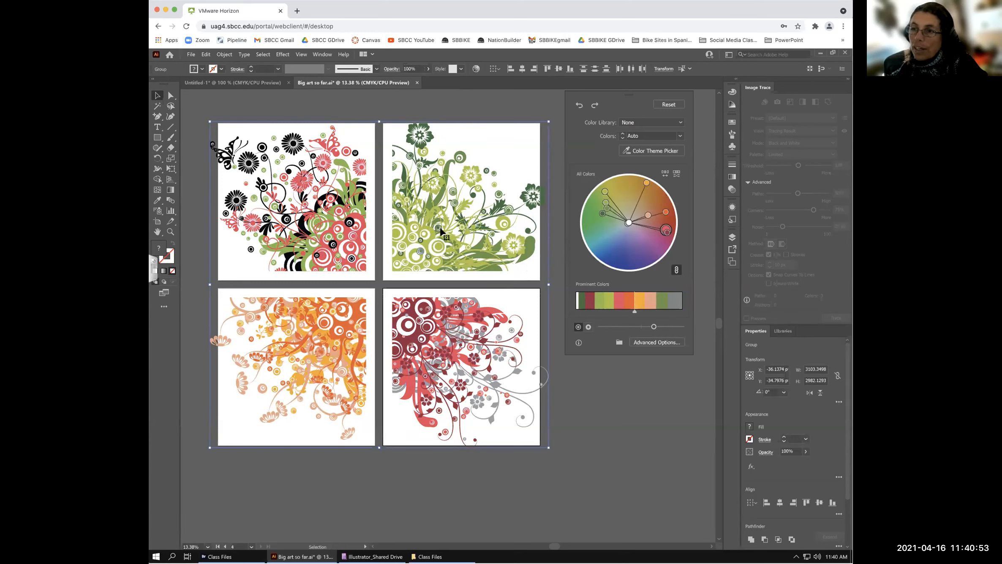
click(603, 213)
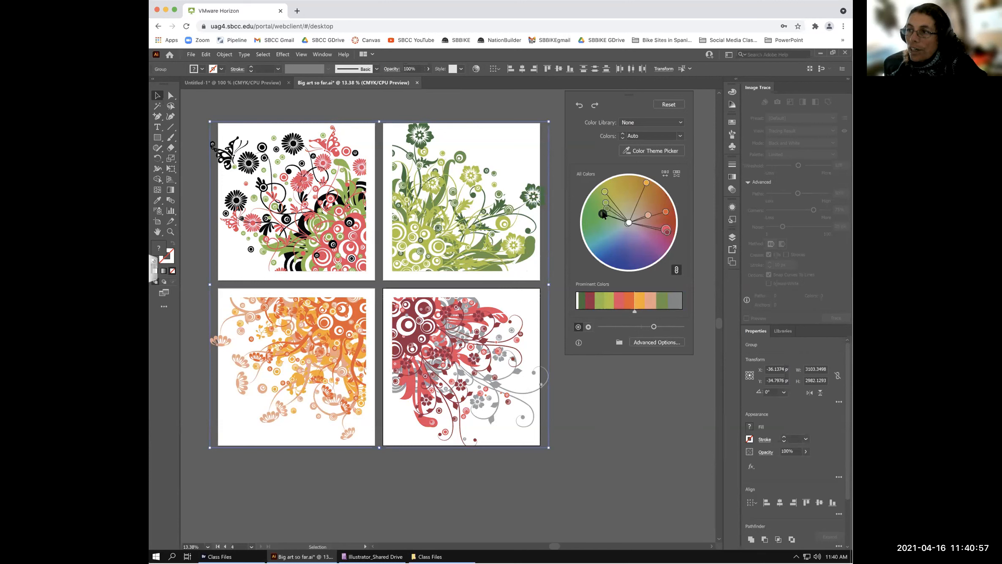
mouse_move(603, 213)
mouse_down()
mouse_move(585, 209)
mouse_move(621, 219)
mouse_up()
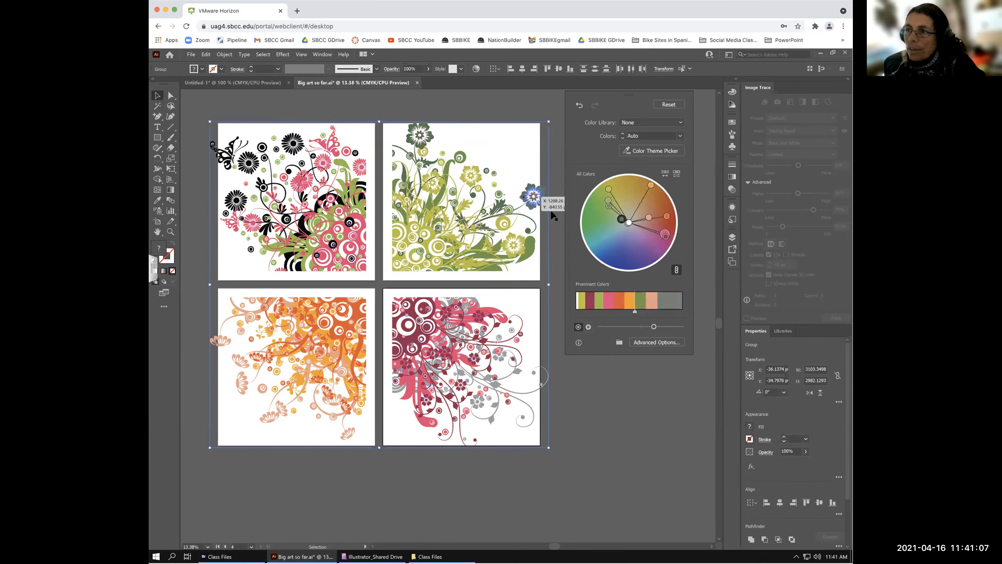
mouse_move(624, 219)
mouse_down()
mouse_move(595, 204)
mouse_move(621, 213)
mouse_move(599, 203)
mouse_move(616, 215)
mouse_move(612, 192)
mouse_move(621, 210)
mouse_up()
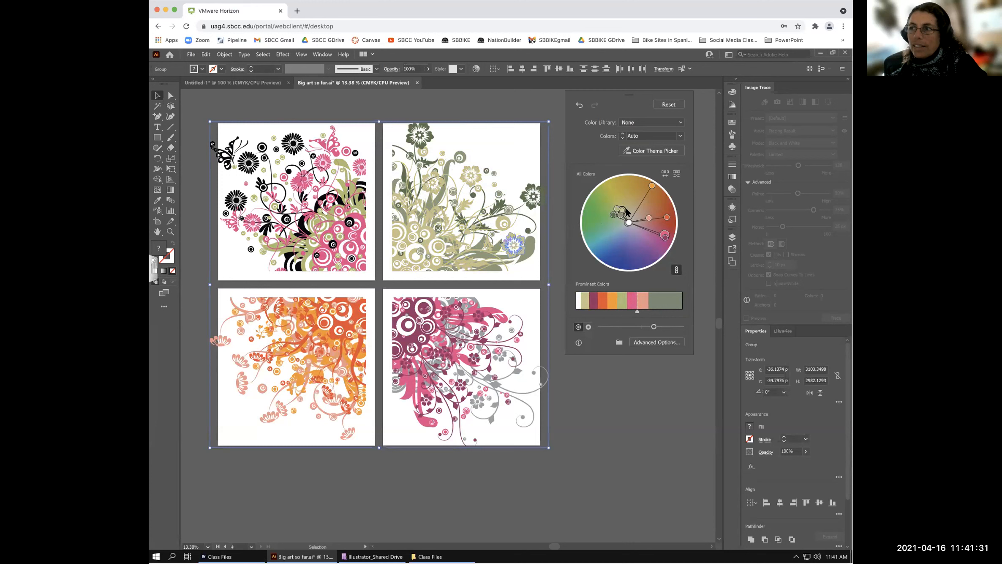
- Soften the dark green toward grey, shift one colour toward yellow, and deepen the greens
drag(615, 214, 621, 218)
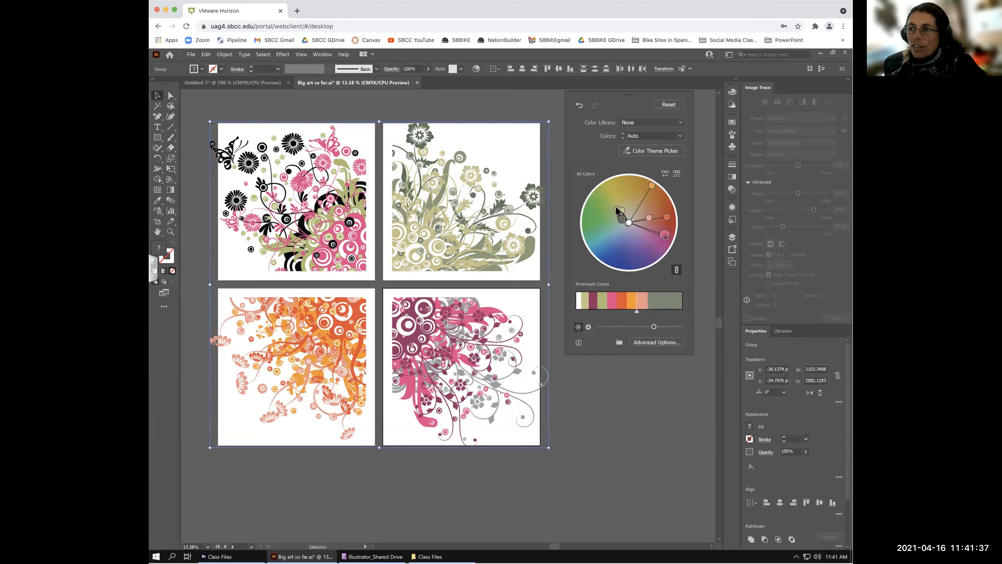
drag(617, 209, 627, 216)
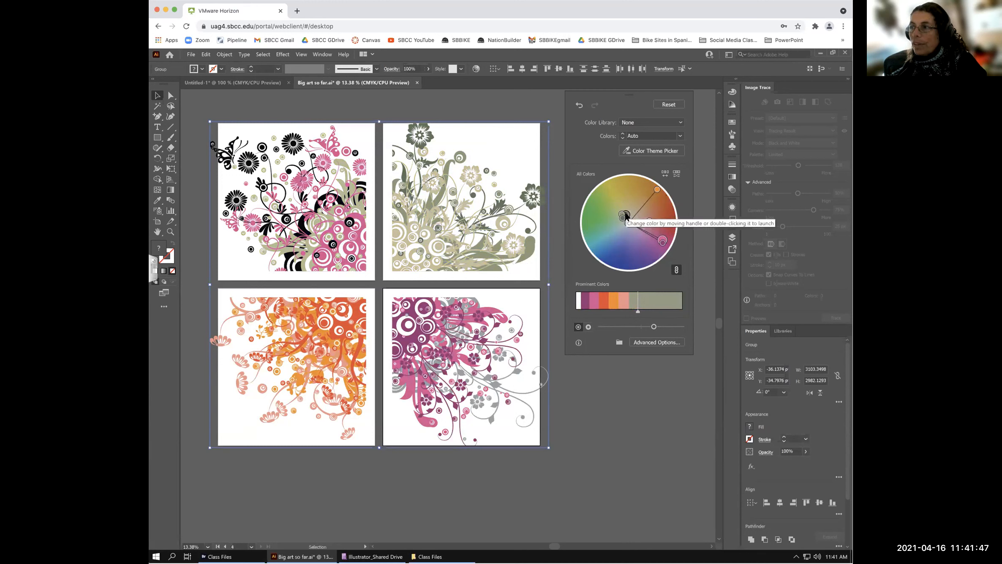
key(a)
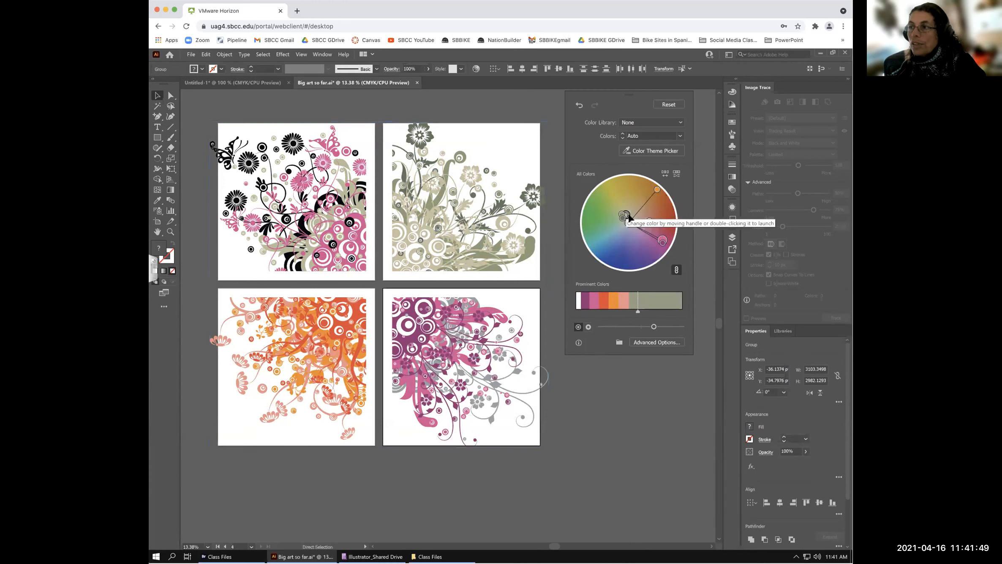
drag(628, 220, 606, 212)
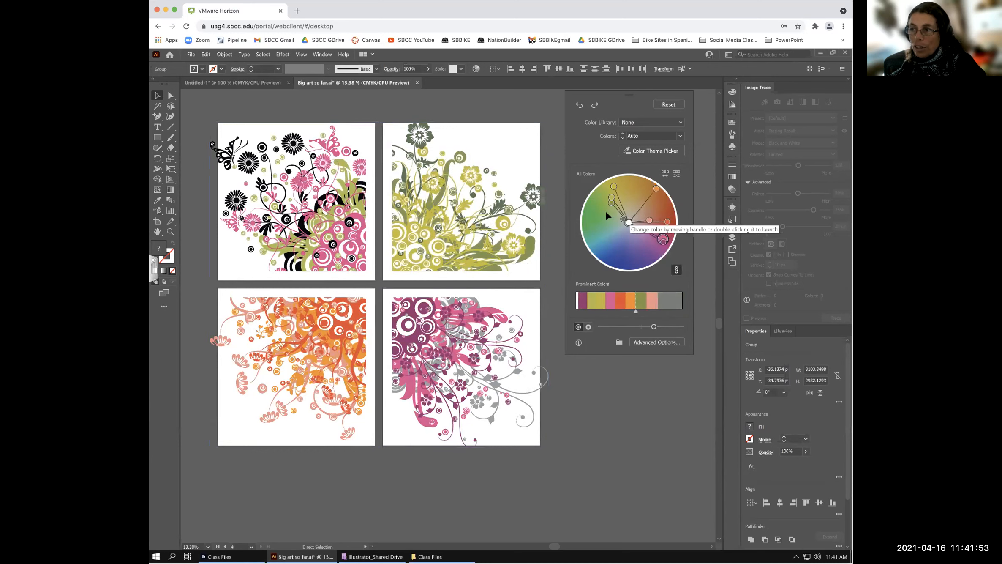
mouse_move(622, 219)
mouse_down()
mouse_move(583, 208)
mouse_move(603, 214)
mouse_up()
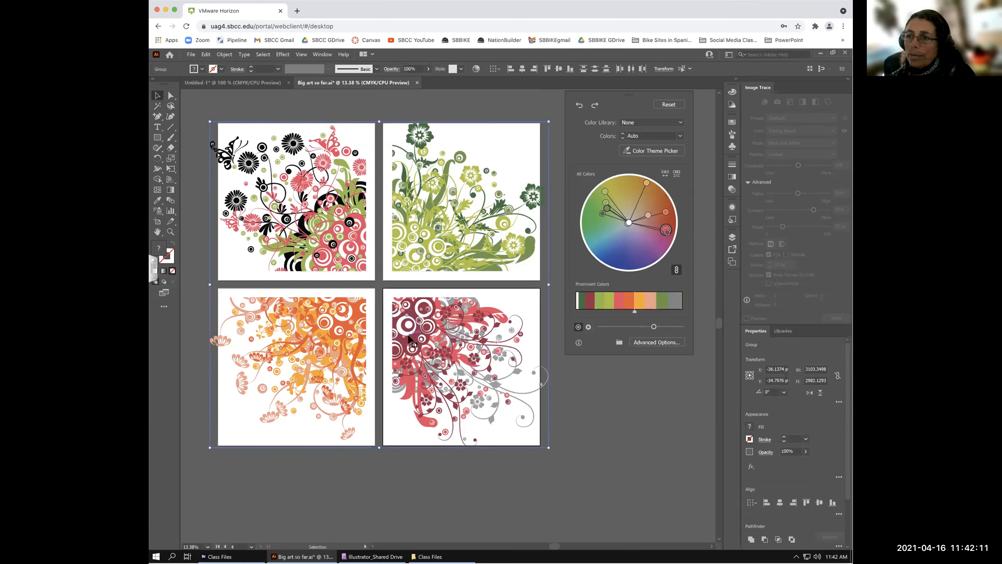
- Reset the artwork colours, then change the red theme colour to magenta ED26D6
click(669, 104)
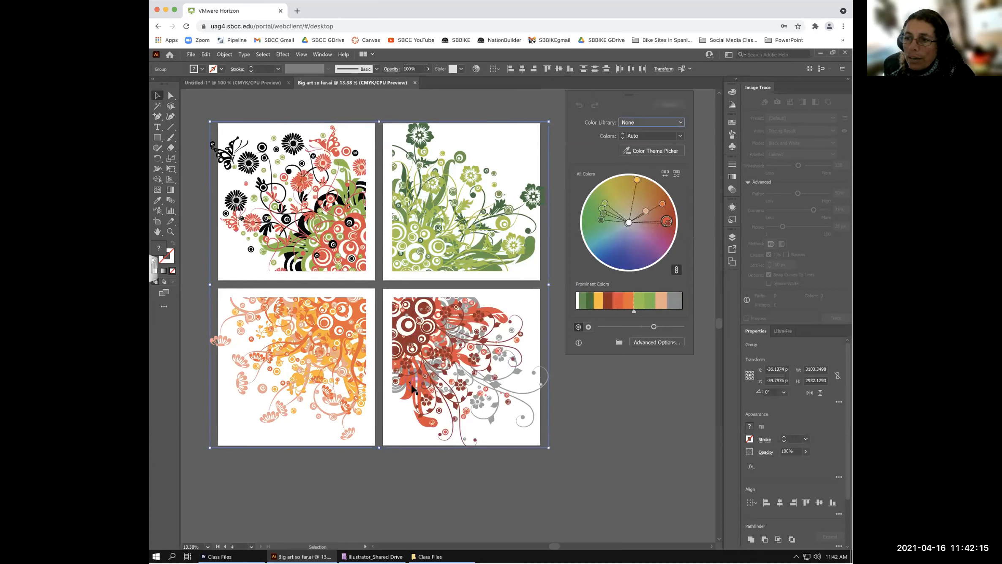
drag(666, 220, 667, 220)
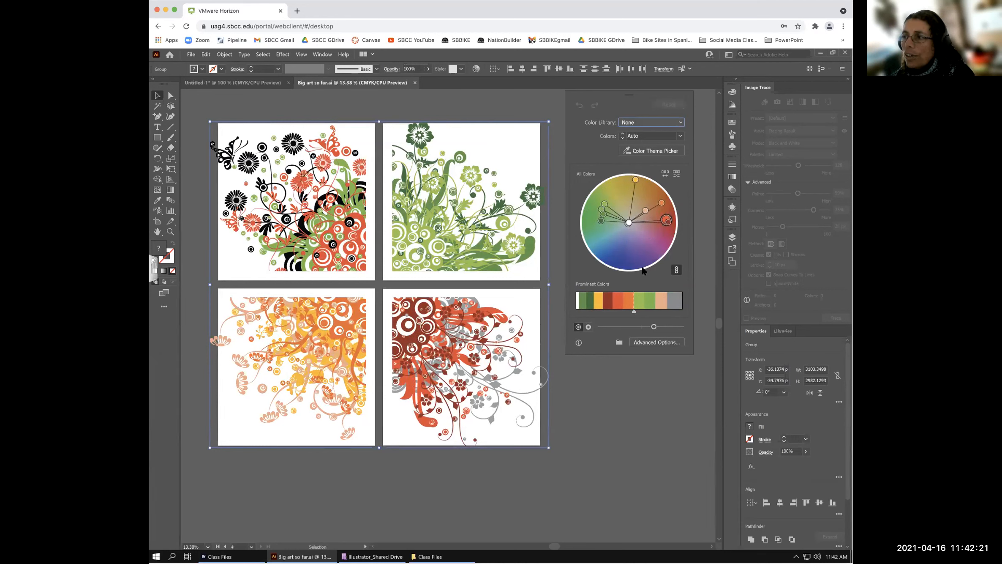
double_click(666, 219)
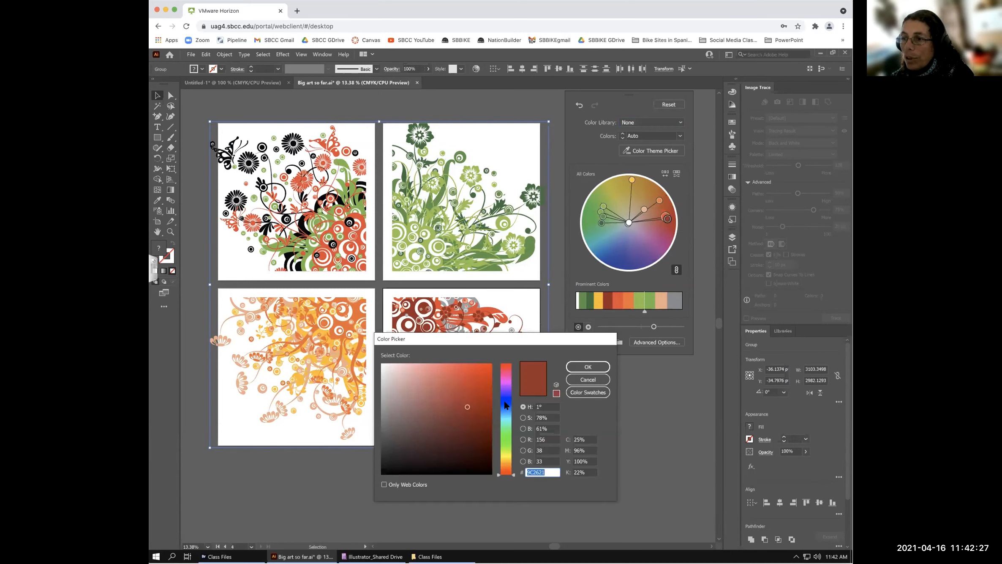
click(503, 376)
click(474, 370)
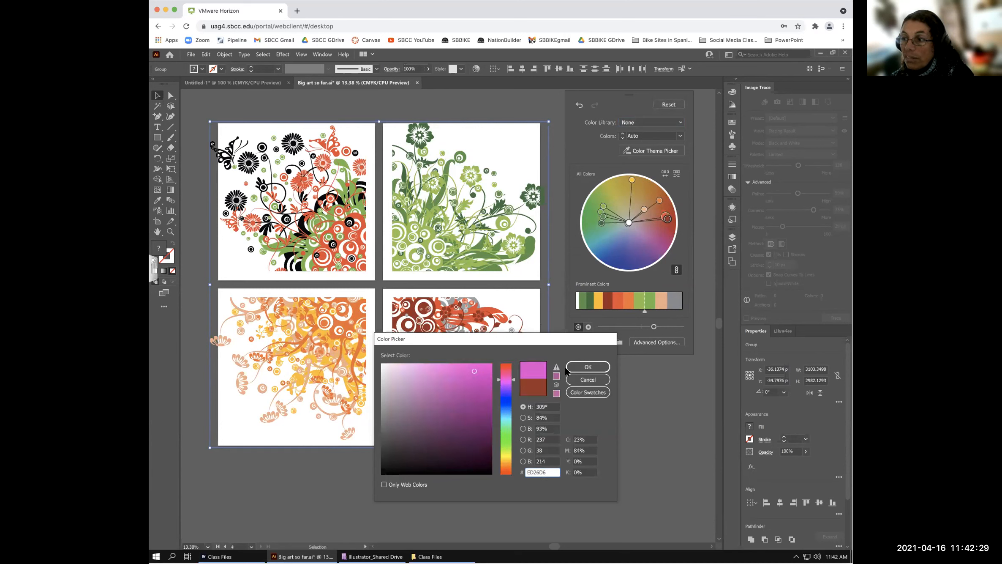
click(586, 367)
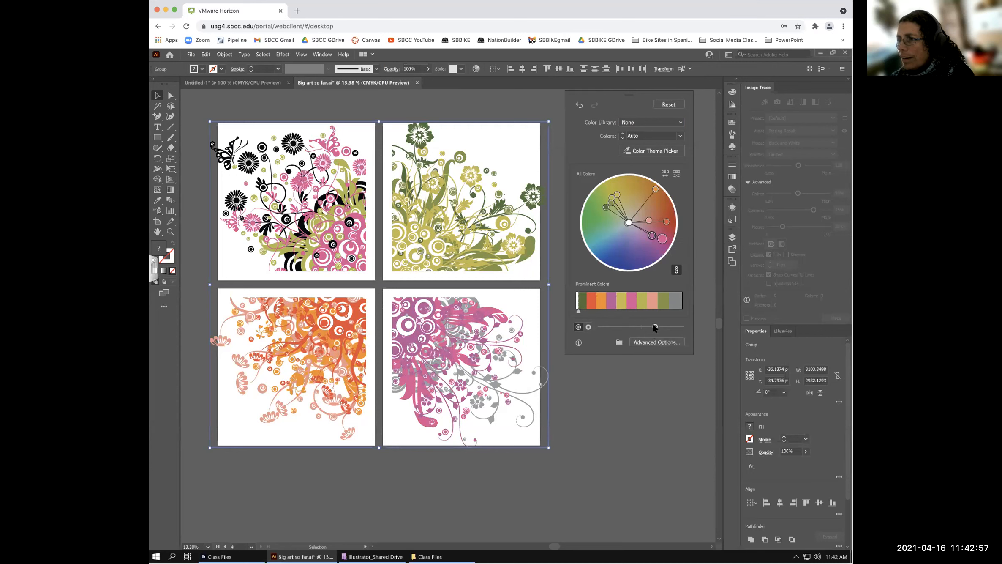
- Test the brightness slider, darkening and brightening the recoloured florals several times
click(668, 326)
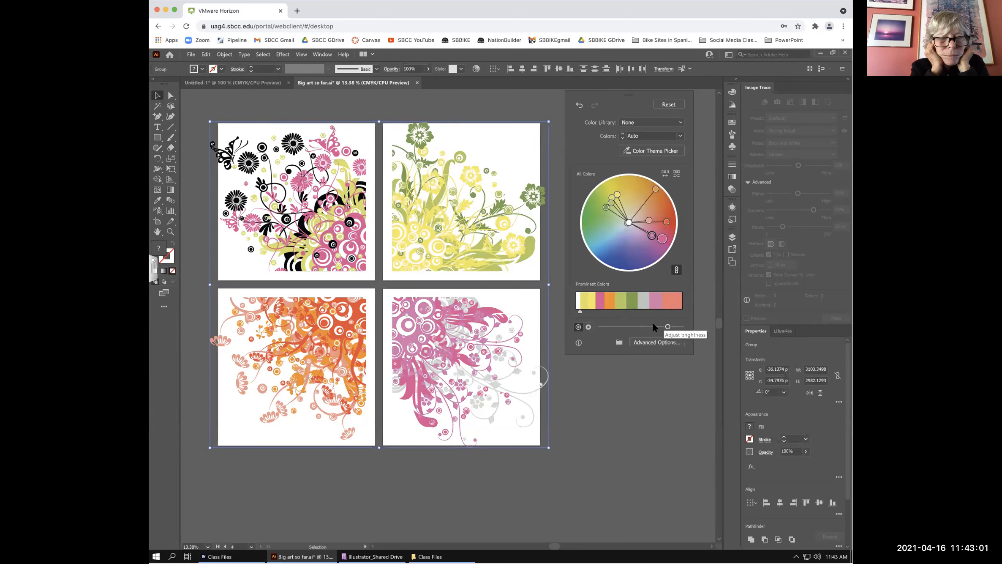
drag(667, 326, 608, 329)
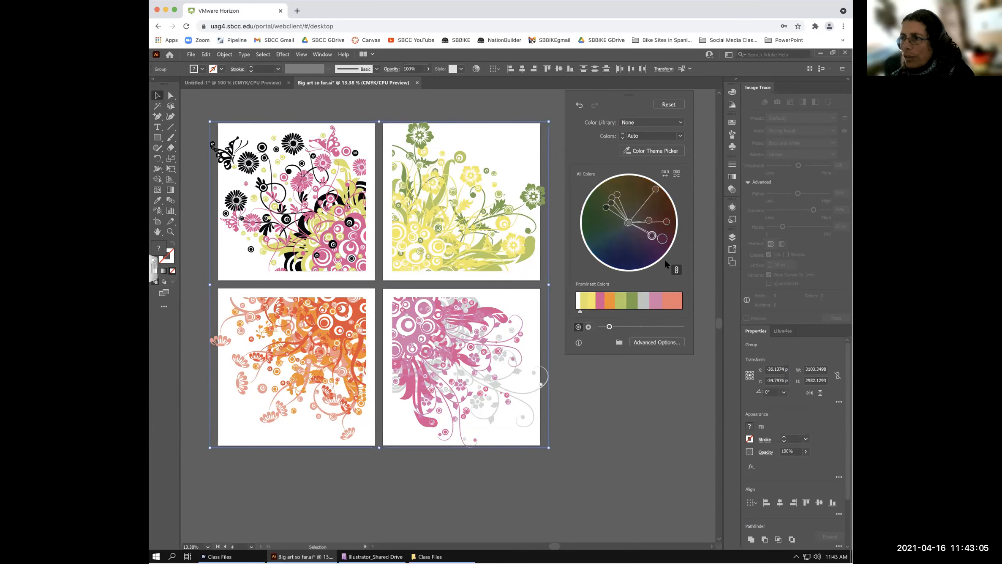
drag(610, 327, 672, 327)
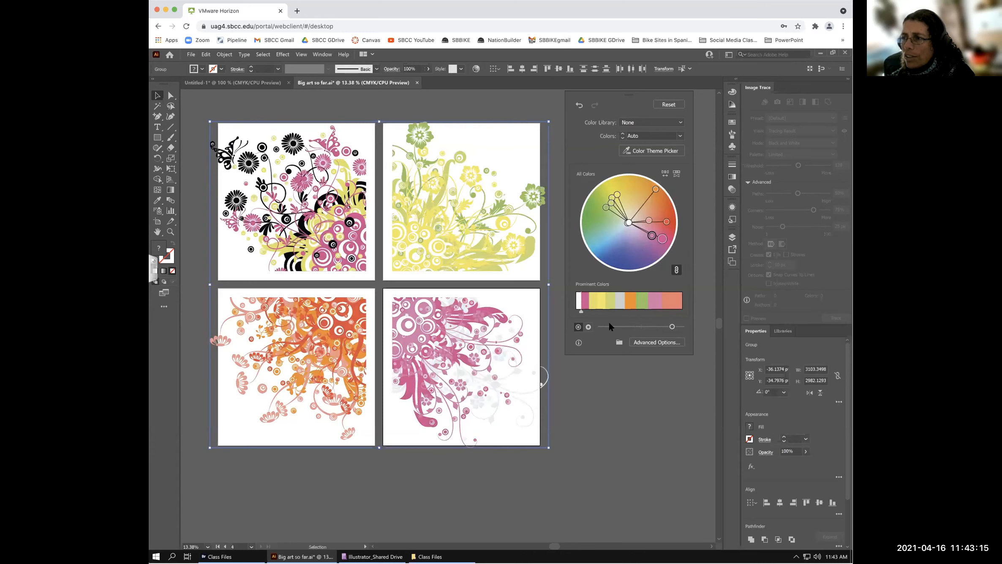
drag(672, 327, 653, 326)
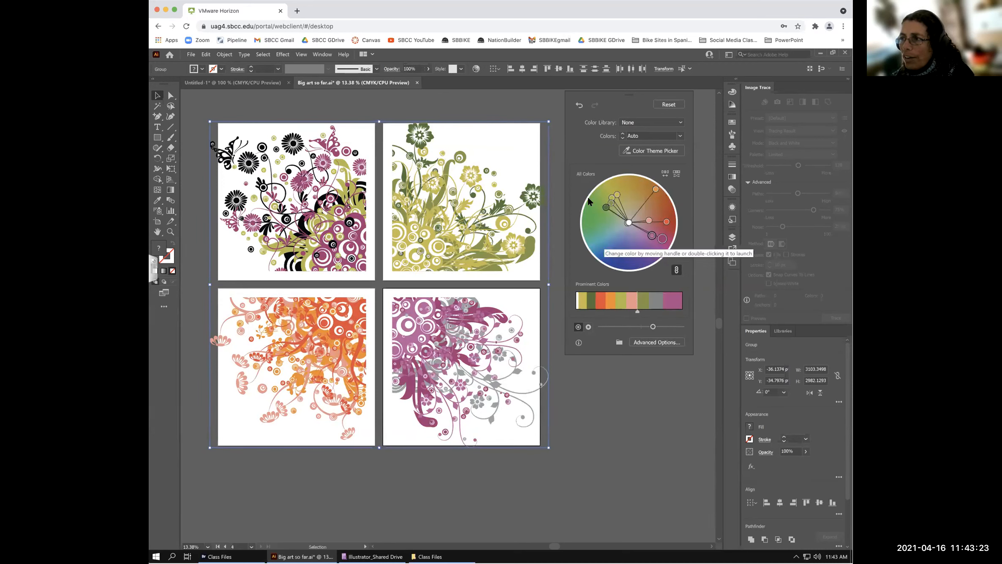
drag(652, 326, 667, 329)
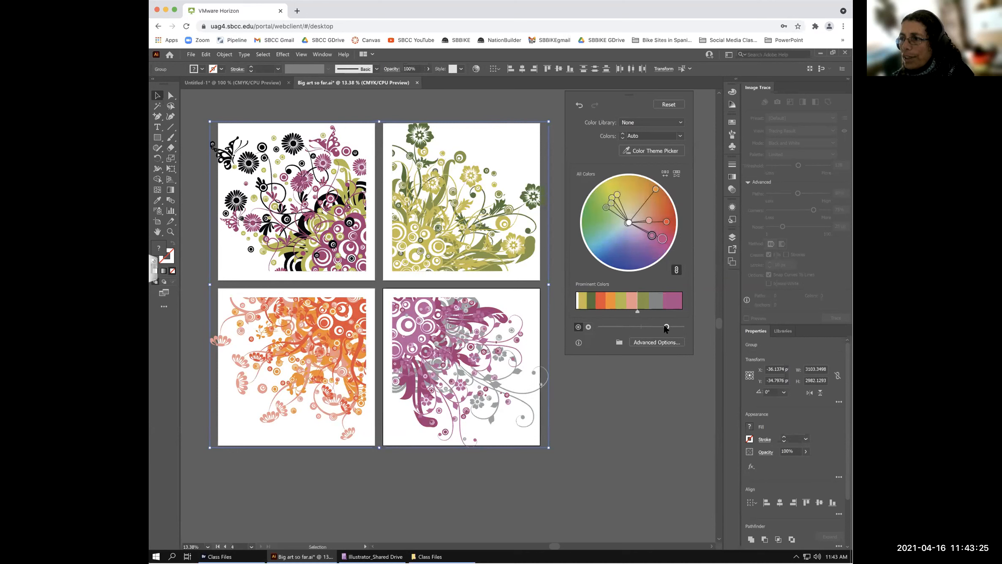
click(617, 326)
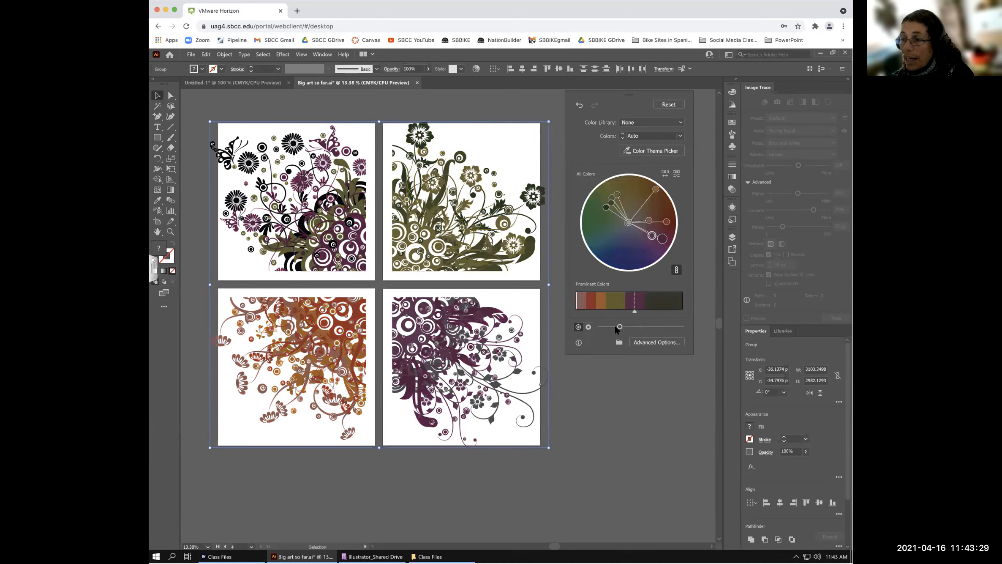
click(671, 326)
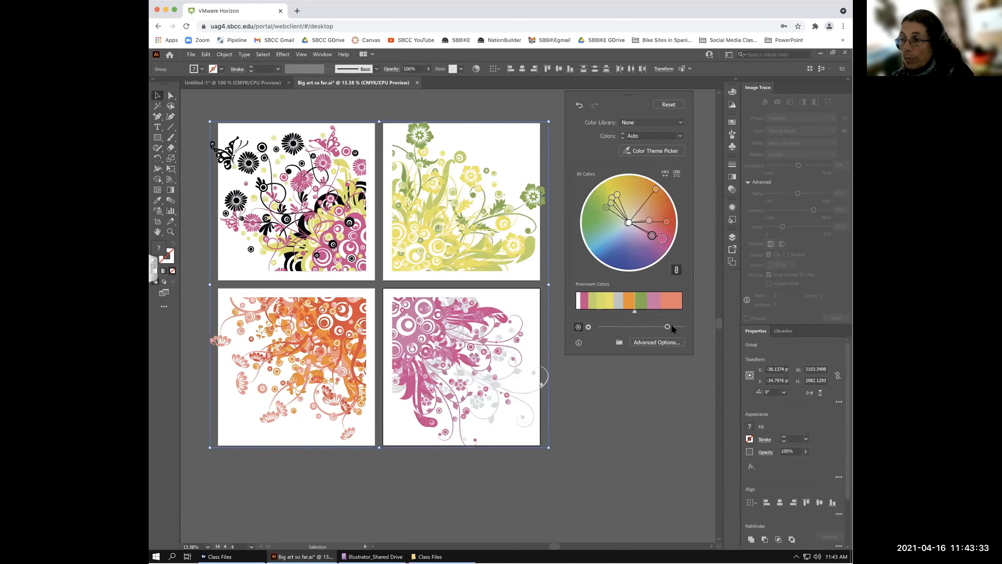
- Settle on a slightly lowered brightness and give dark green a larger share of the artwork
drag(670, 326, 605, 326)
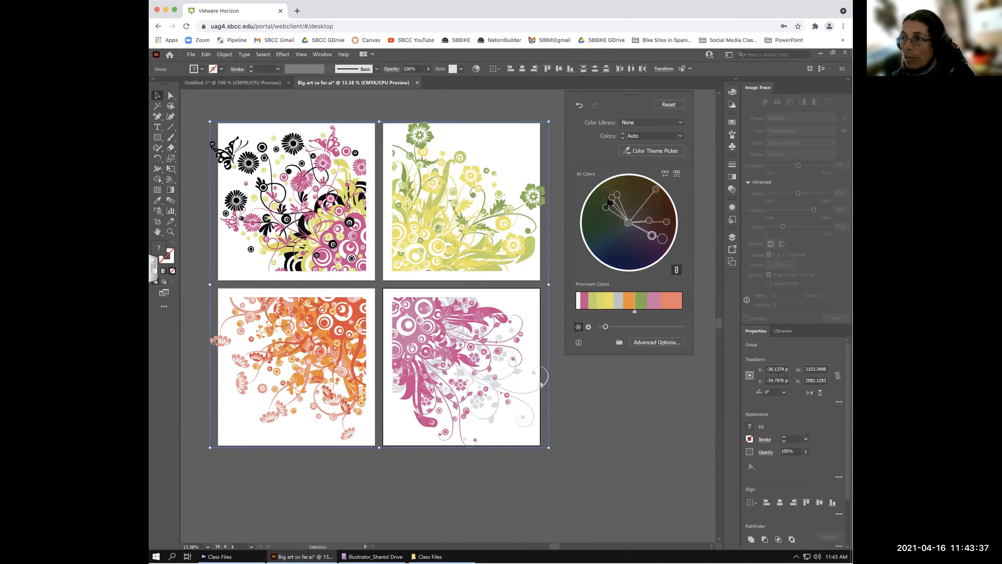
click(647, 326)
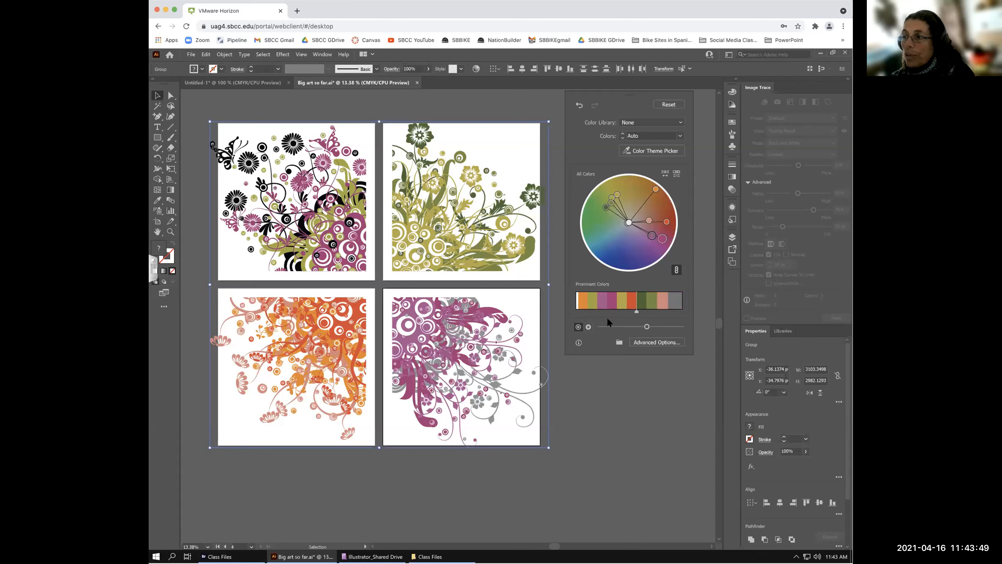
click(620, 326)
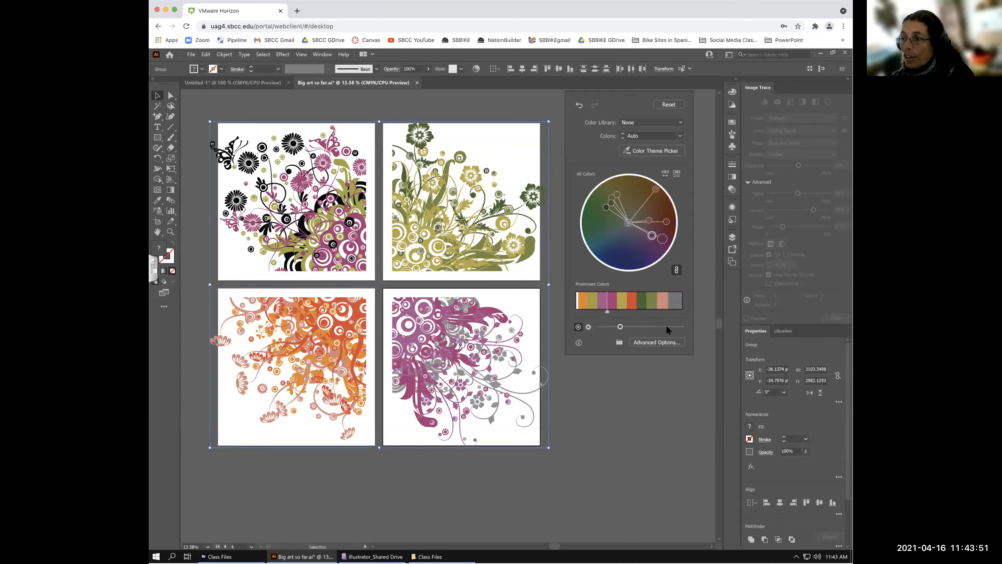
click(669, 326)
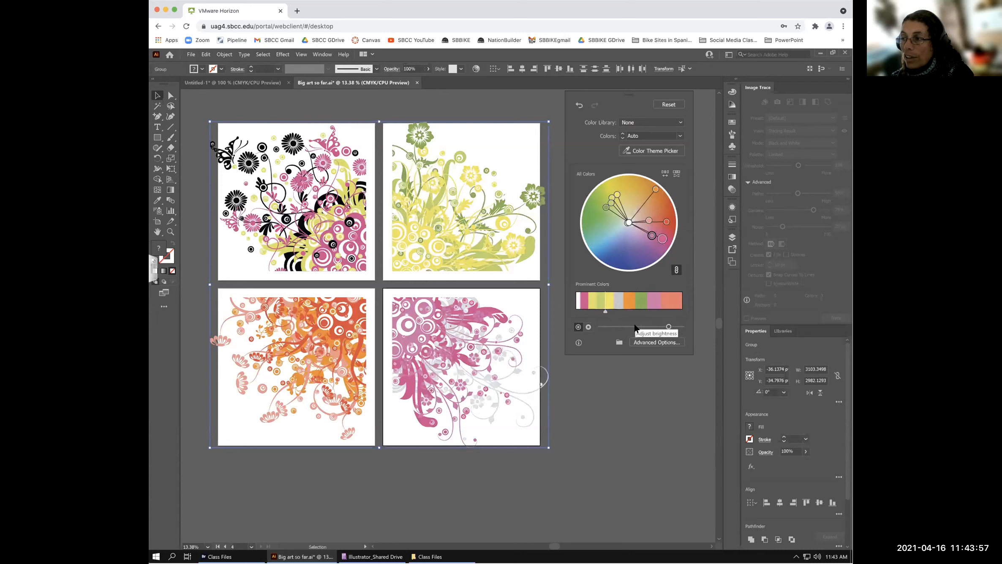
drag(635, 327, 643, 326)
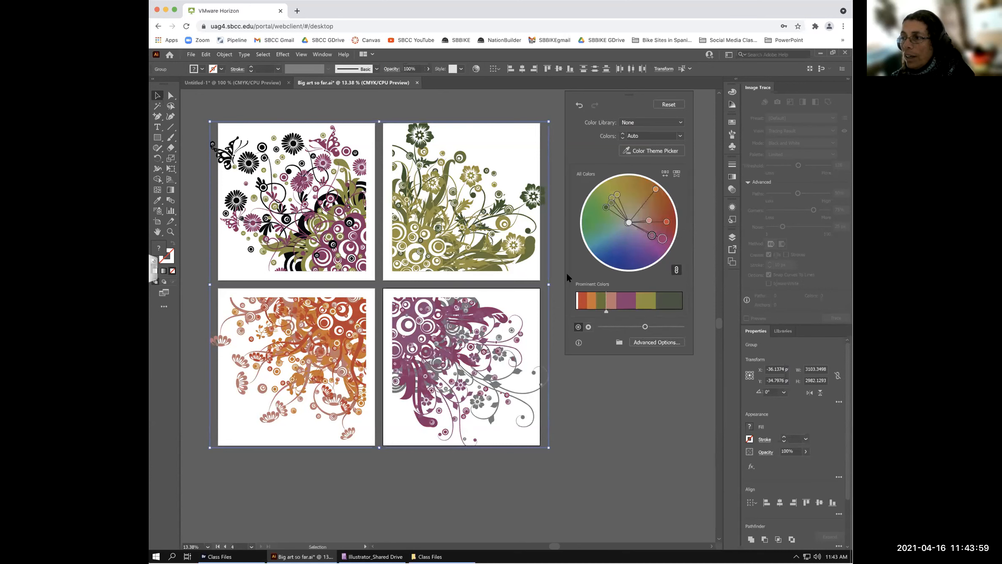
drag(627, 311, 638, 312)
- Reset the artwork to its original colours, then apply the Art History > Middle Ages colour library
click(652, 325)
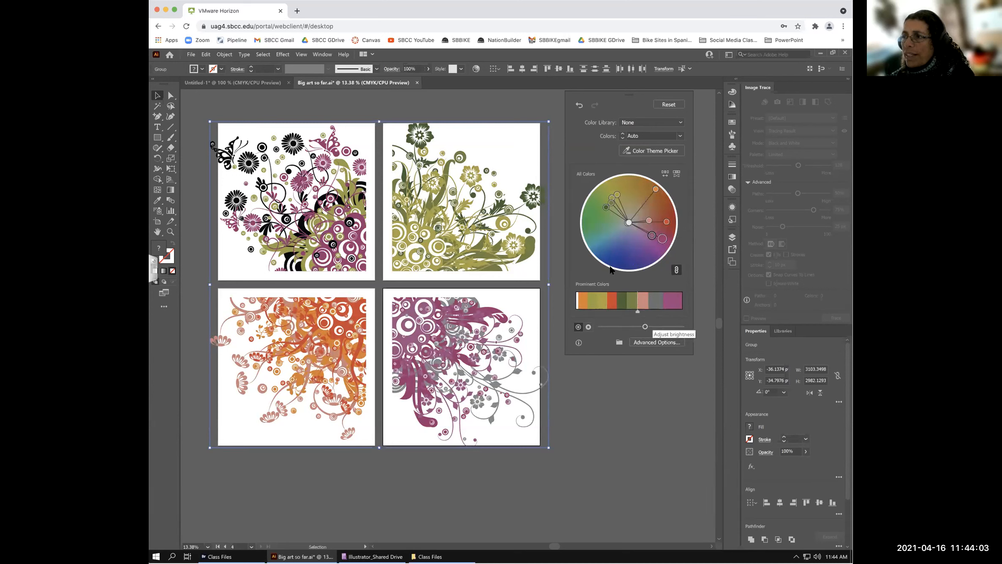
click(669, 104)
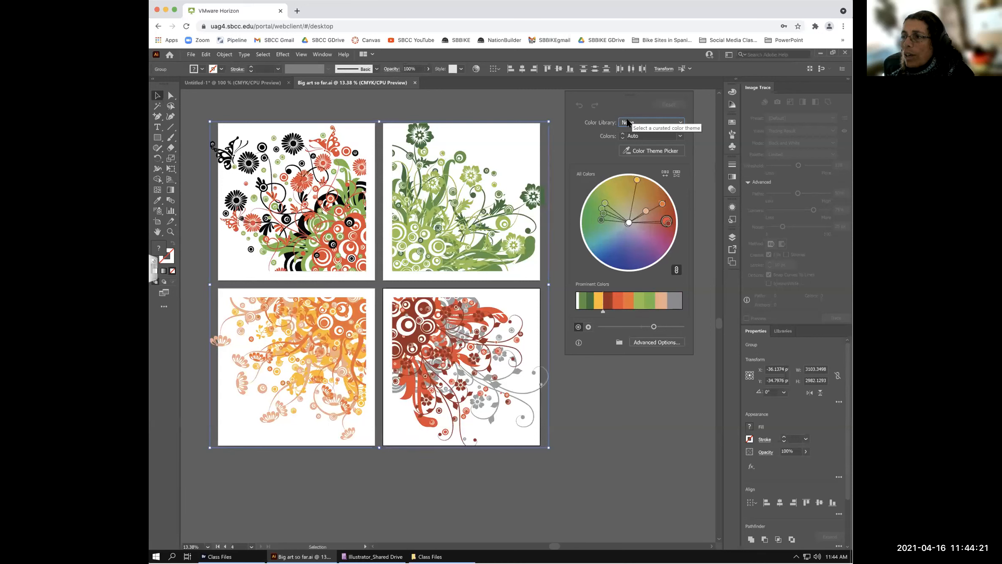
click(680, 123)
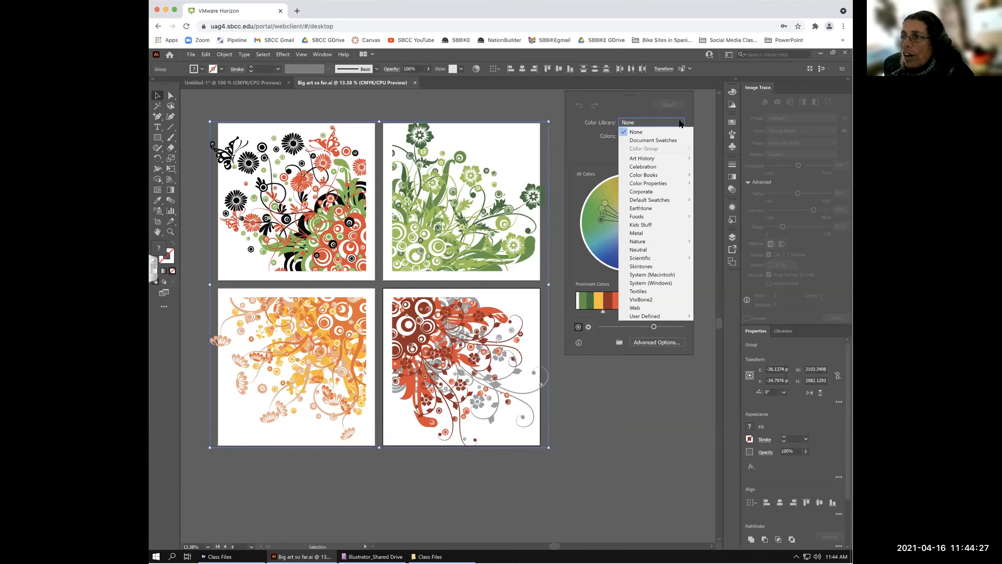
mouse_move(675, 157)
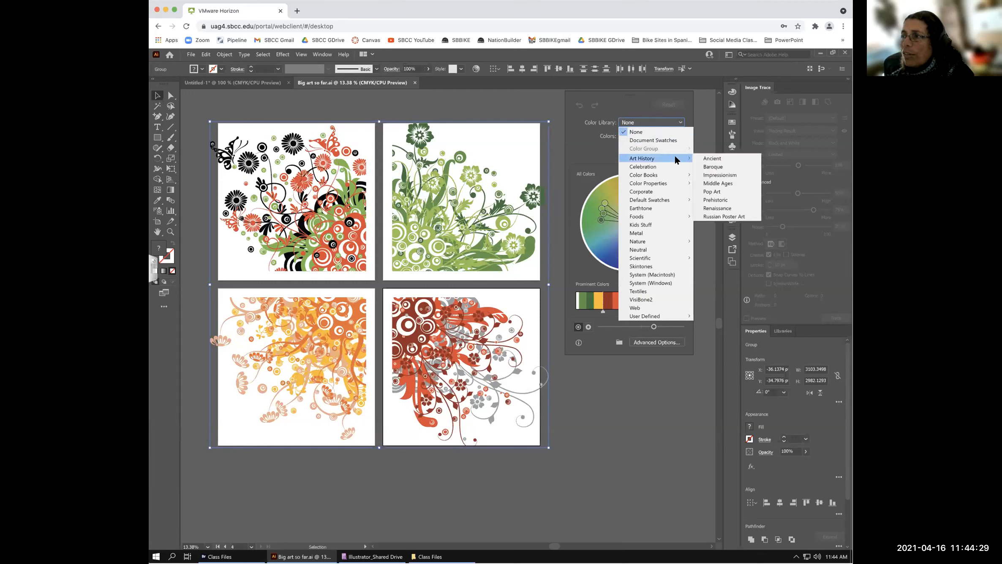
click(720, 183)
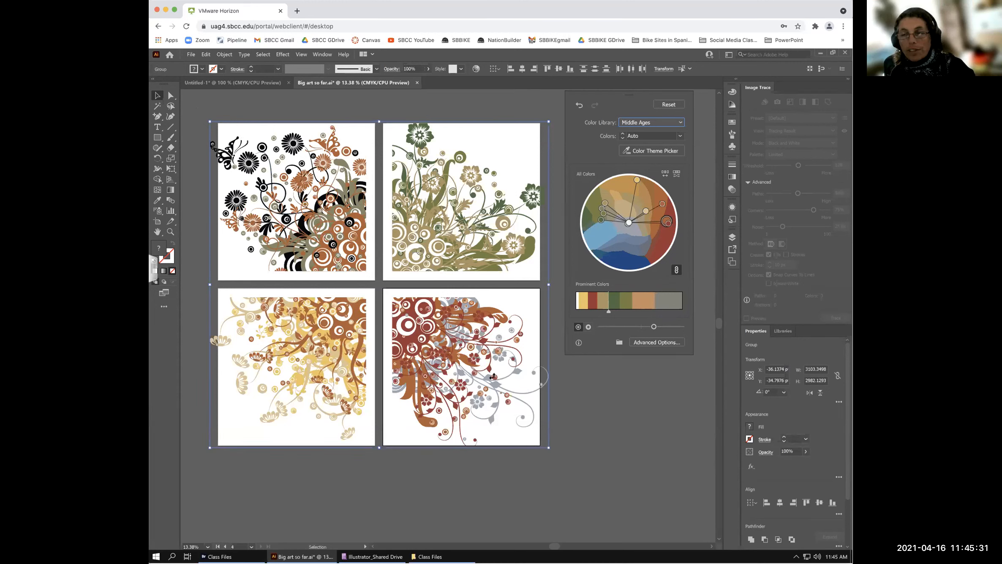
- Select all the artwork across the four floral artboards
click(264, 52)
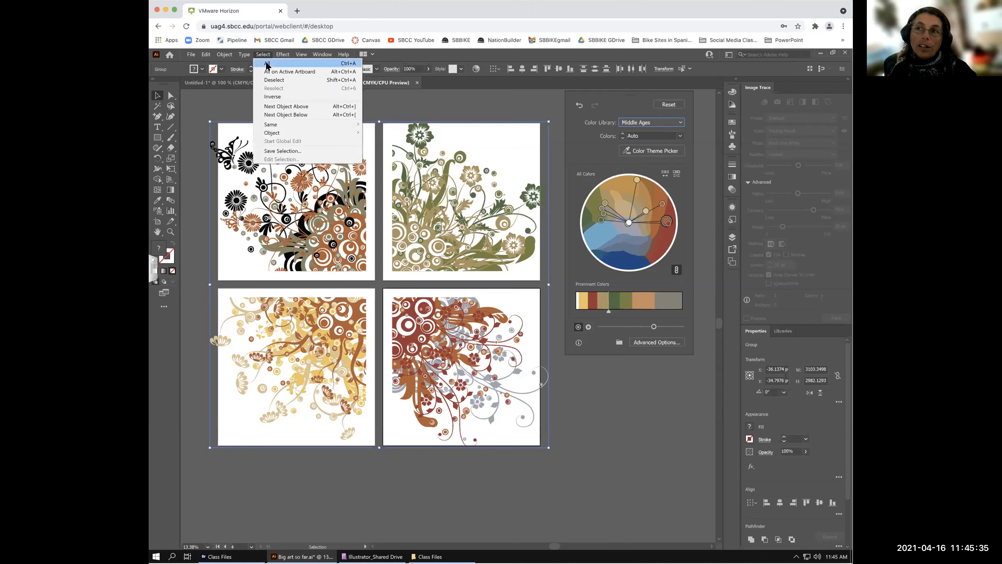
click(267, 63)
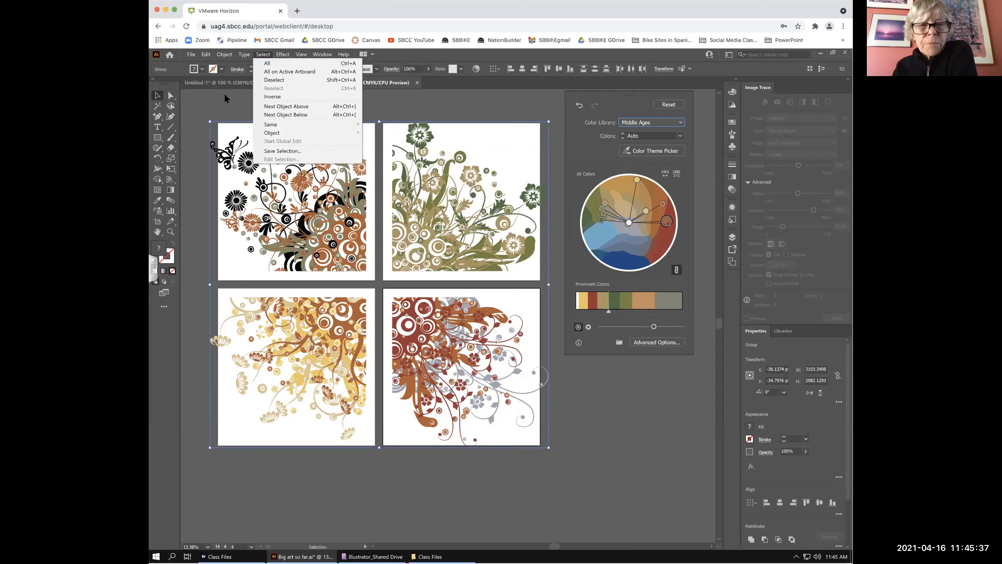
click(224, 95)
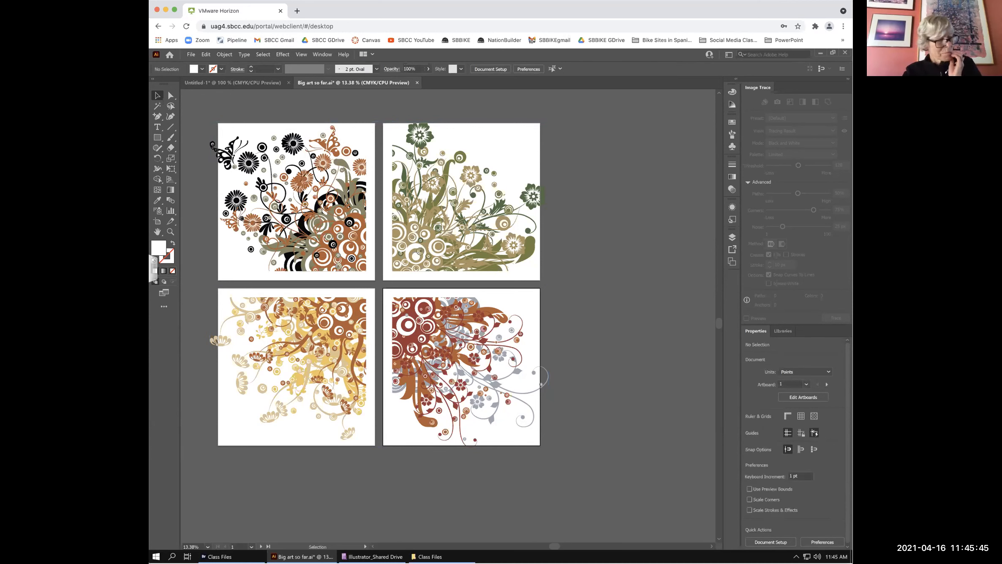
drag(191, 104, 220, 131)
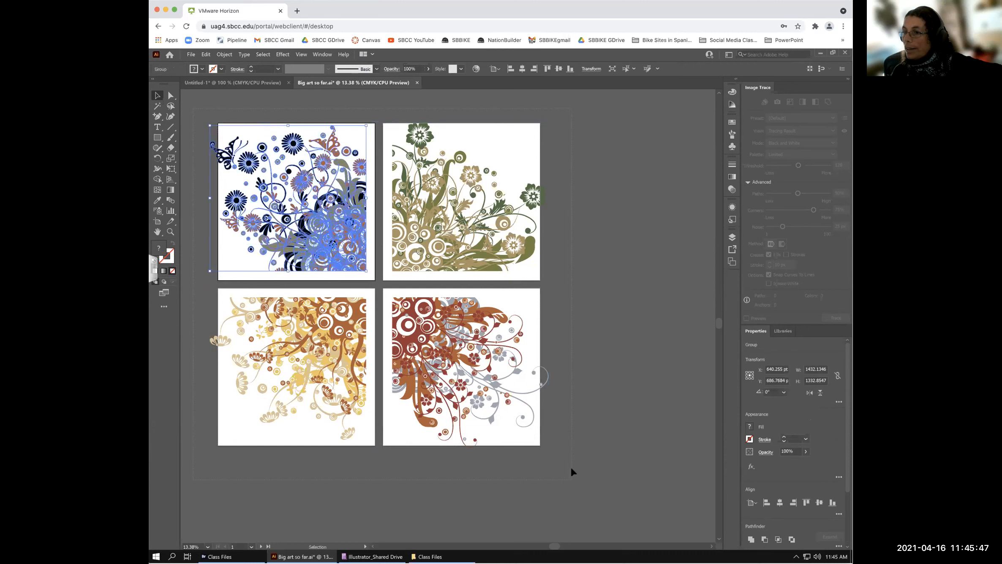
key(ctrl+a)
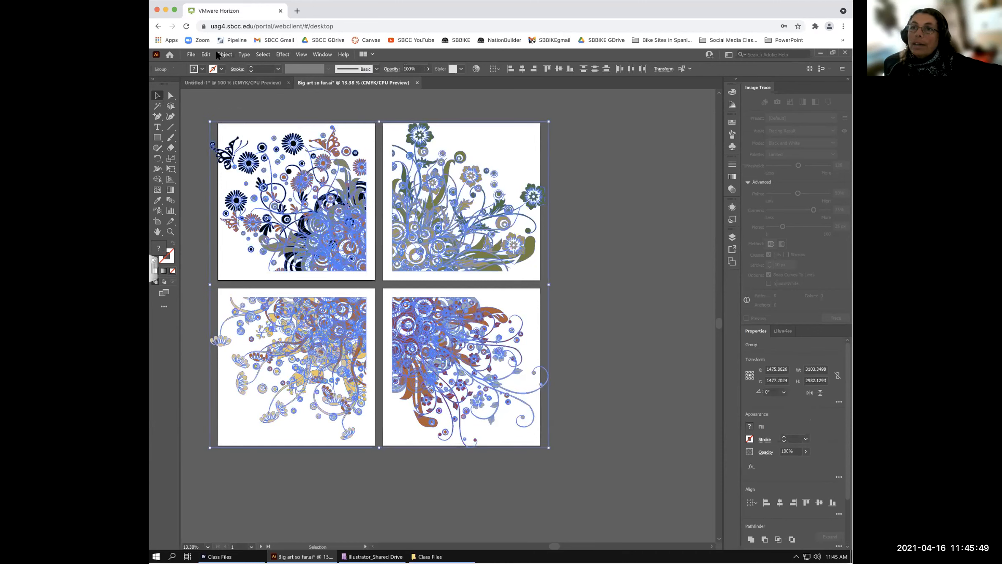
- Reopen Recolor Artwork for the selection and move the panel off the artwork
click(206, 54)
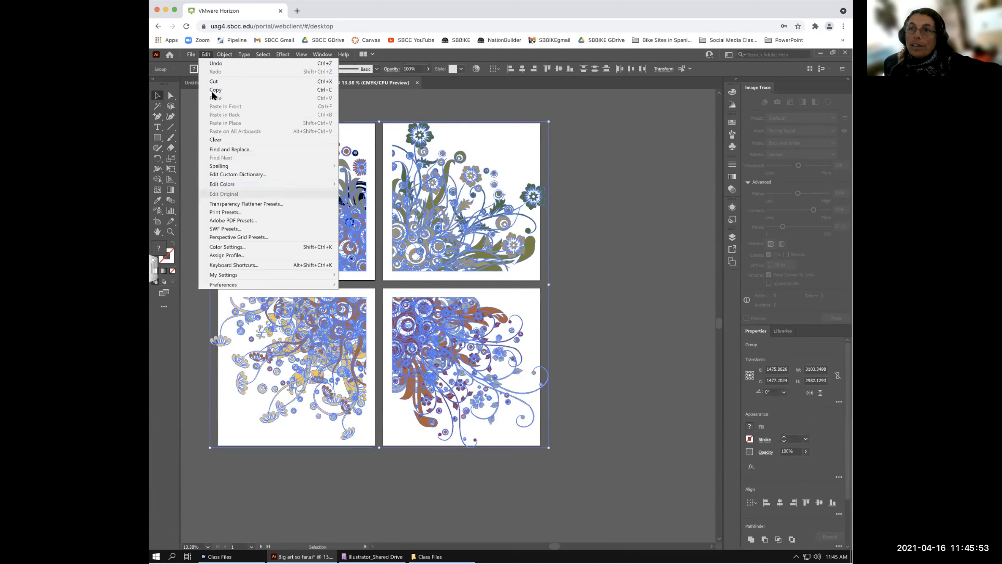
mouse_move(223, 184)
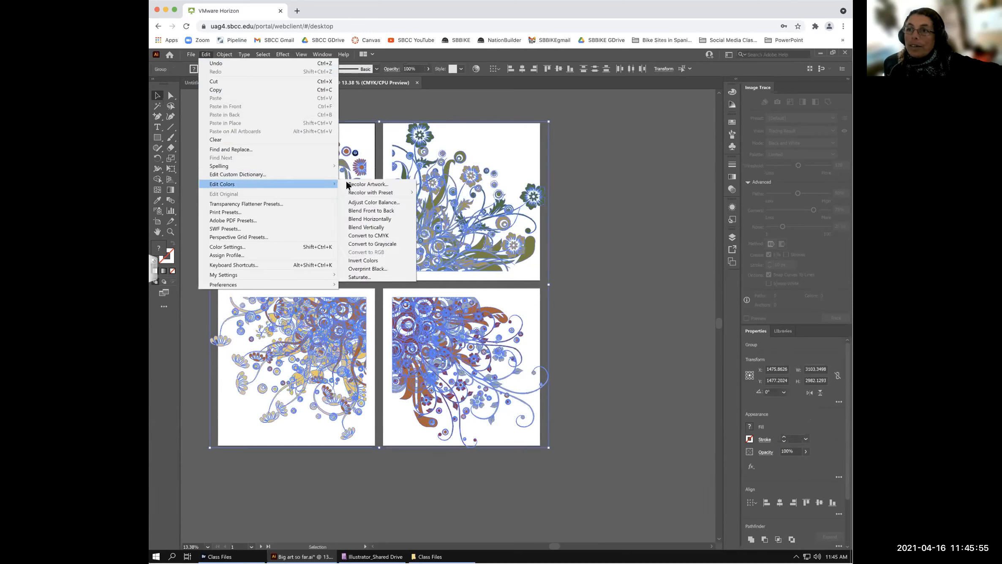
click(357, 185)
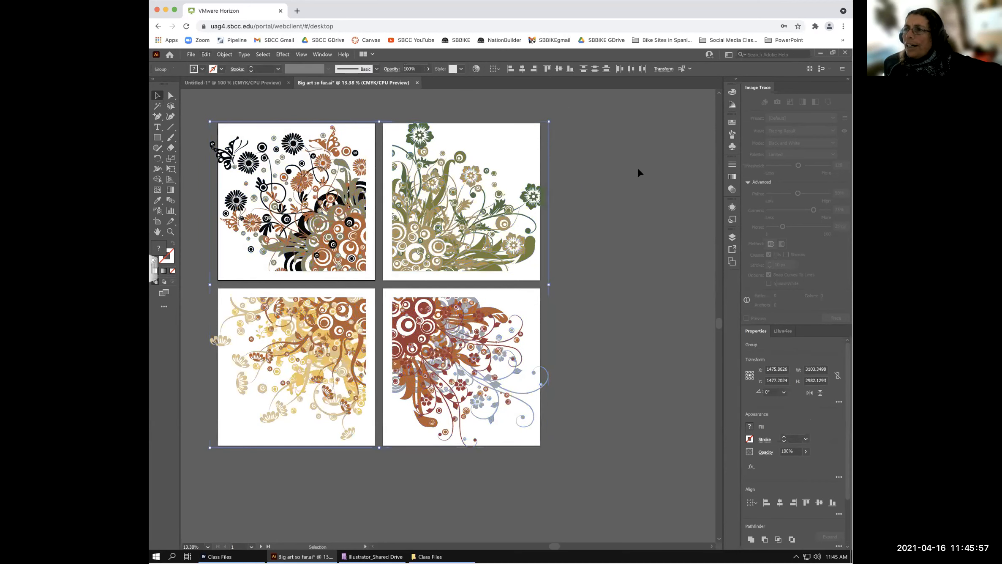
drag(322, 92, 632, 94)
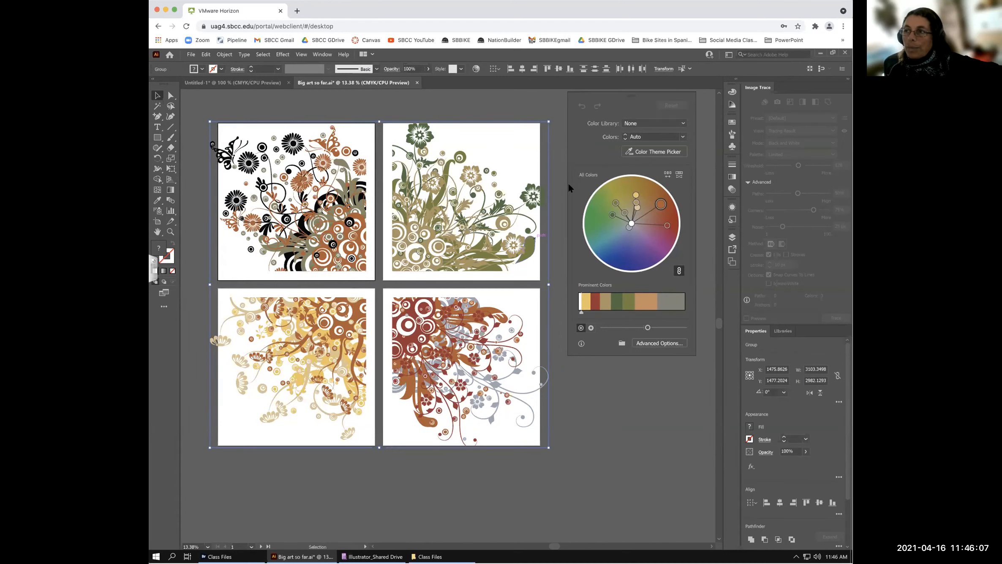
- Undo the Middle Ages recolour, then marquee-select all artwork on the four artboards
click(552, 103)
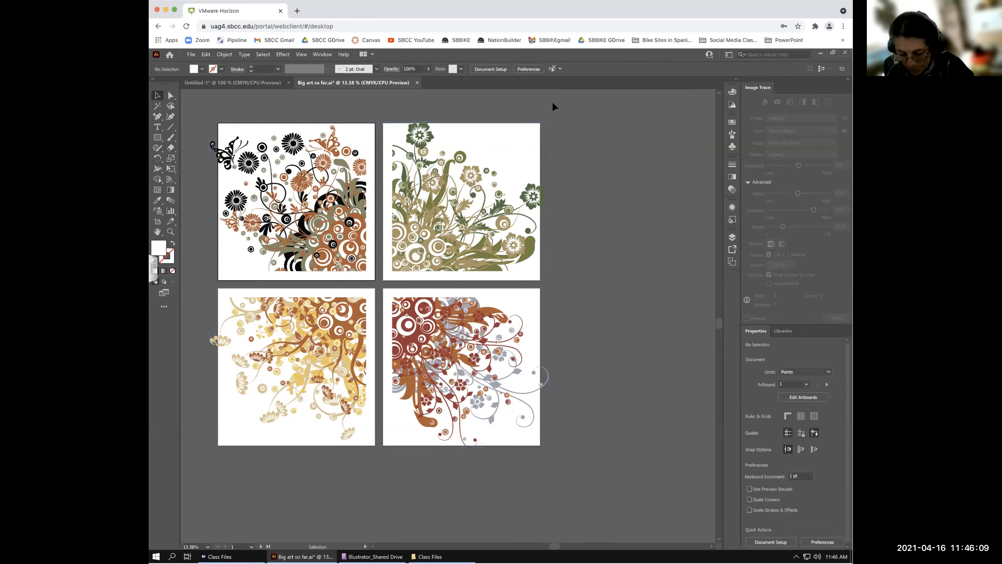
key(ctrl+z)
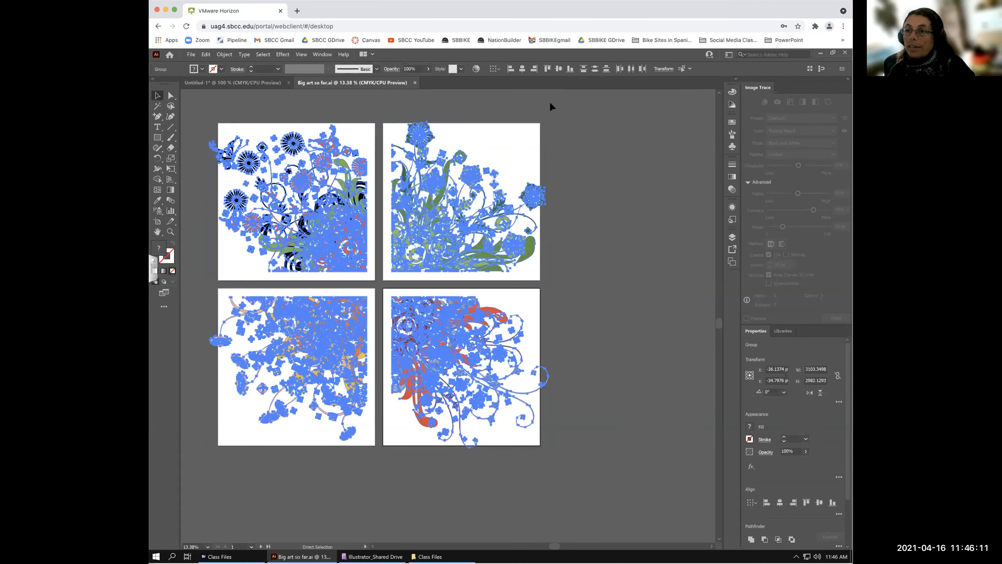
click(529, 121)
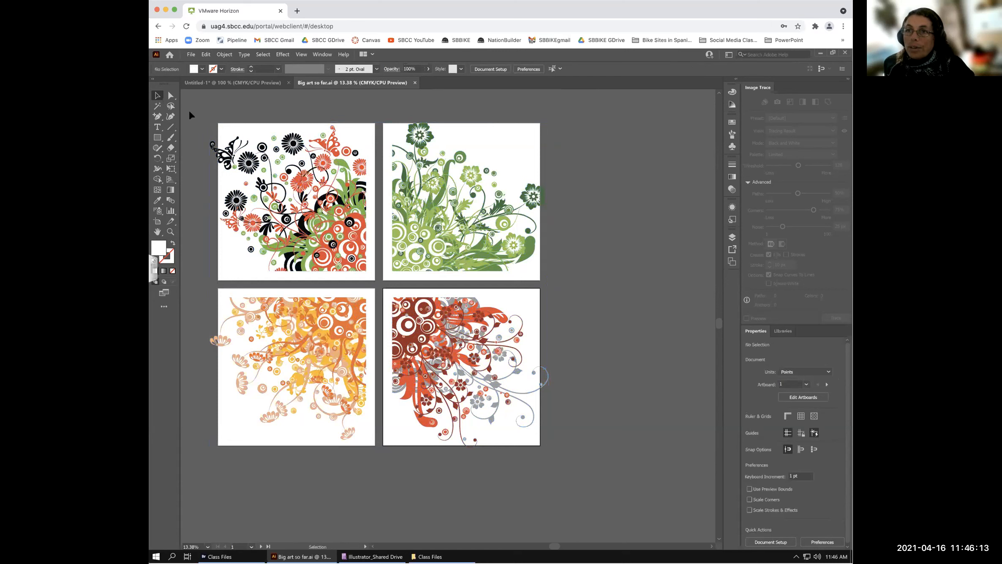
drag(192, 105, 578, 471)
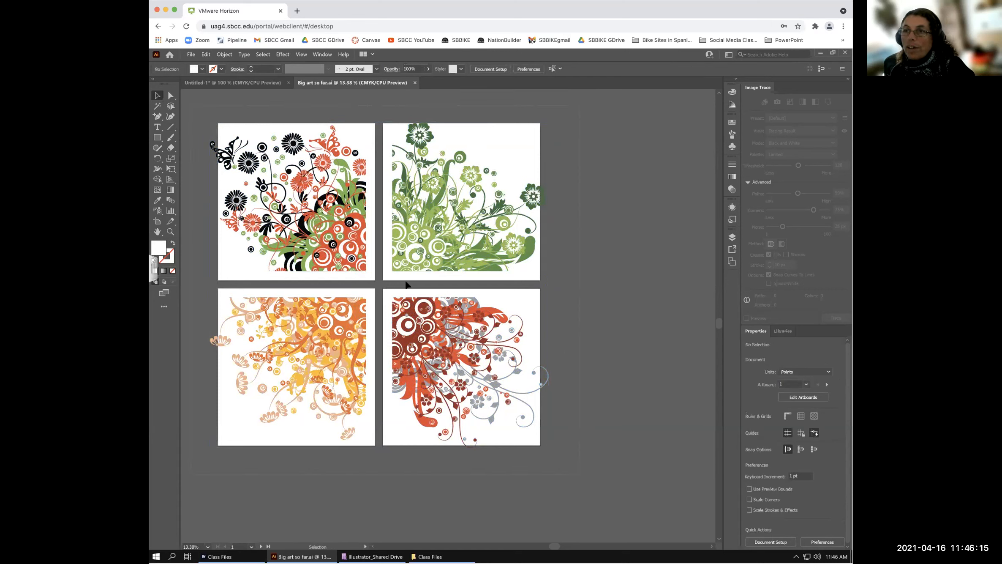
click(223, 54)
click(207, 53)
- Open Recolor Artwork beside the artwork and try the Skintones colour library
mouse_move(257, 185)
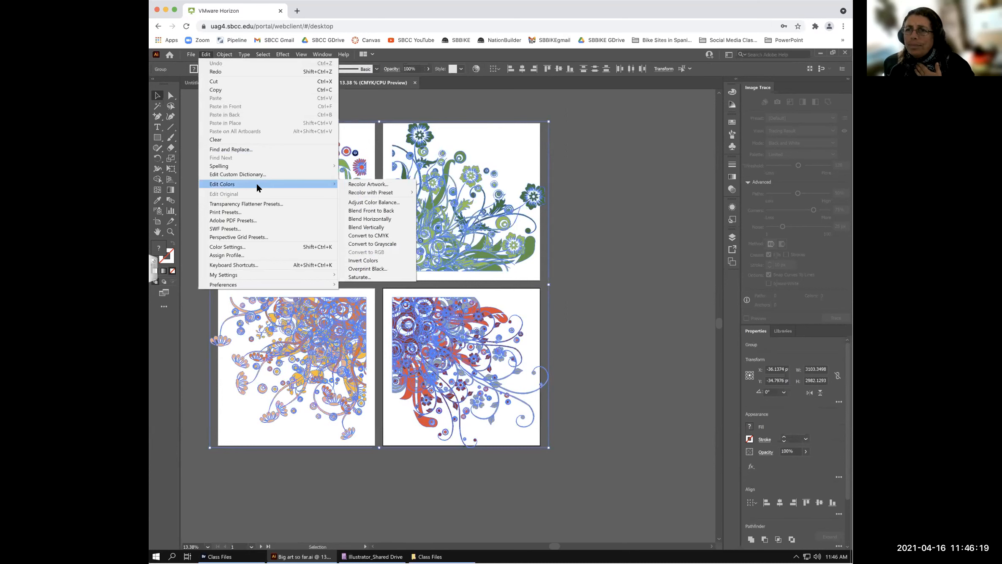
click(373, 184)
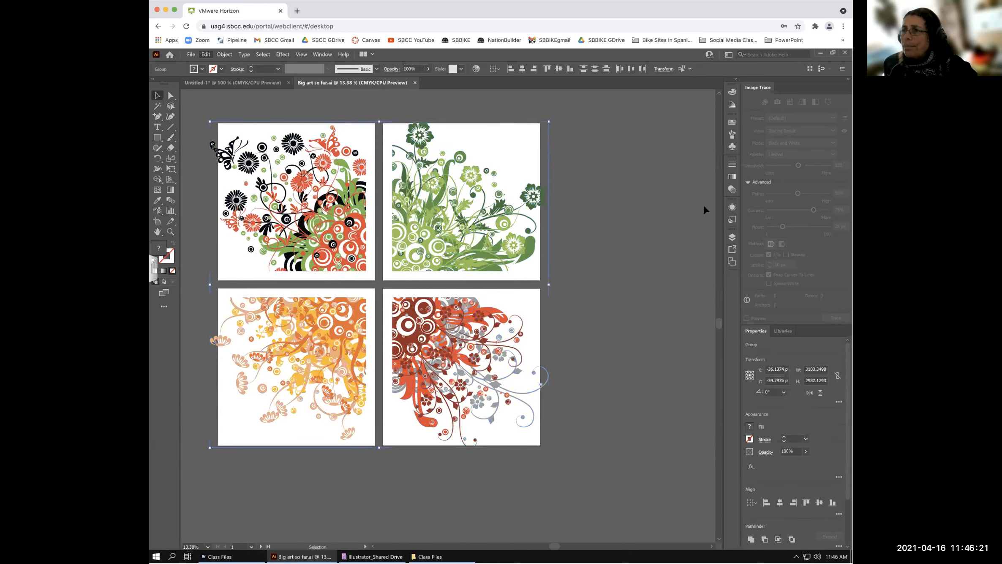
drag(303, 92, 616, 99)
click(674, 125)
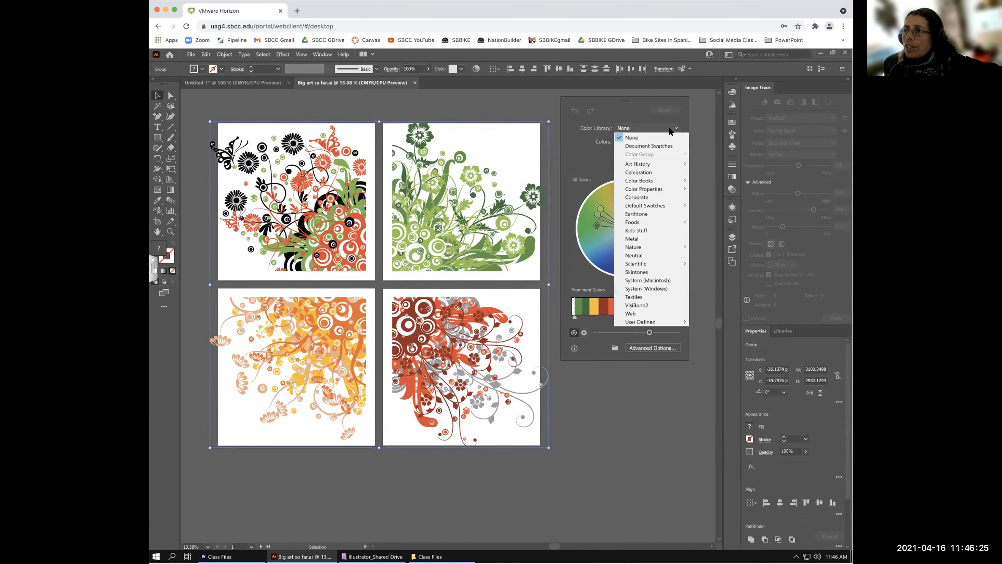
mouse_move(668, 161)
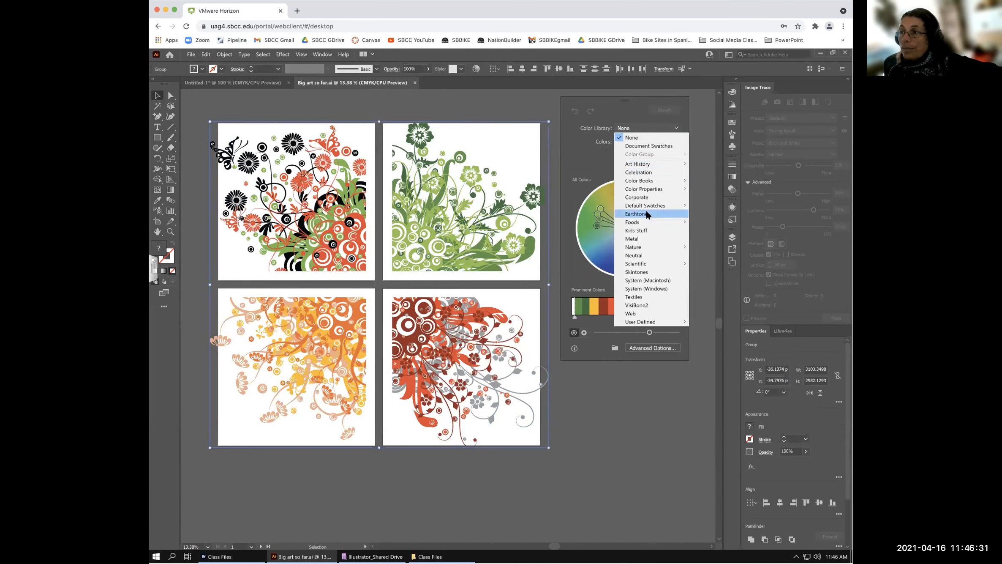
click(635, 271)
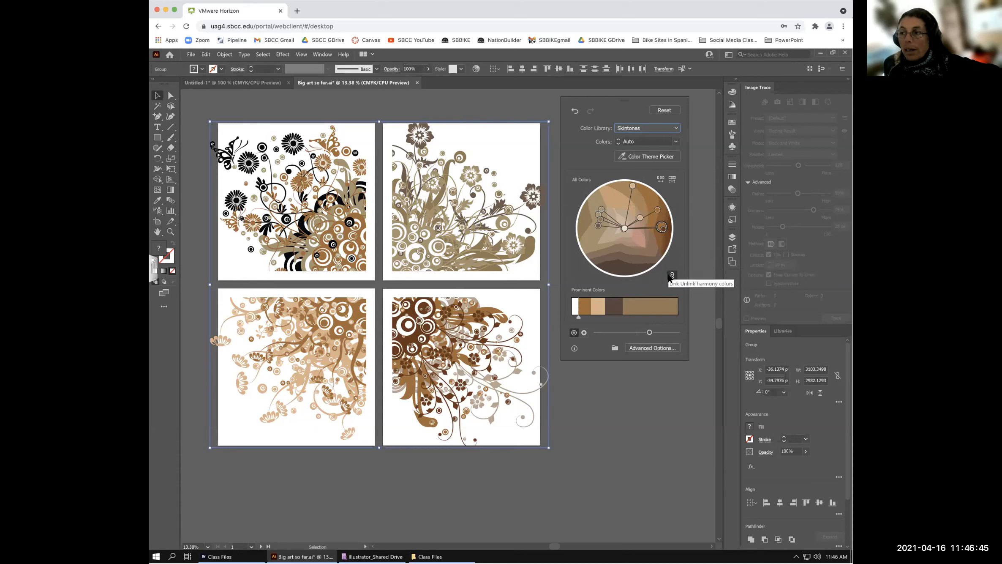
- Apply the Prehistoric art-history library and rotate the harmony to shift the hues
click(676, 126)
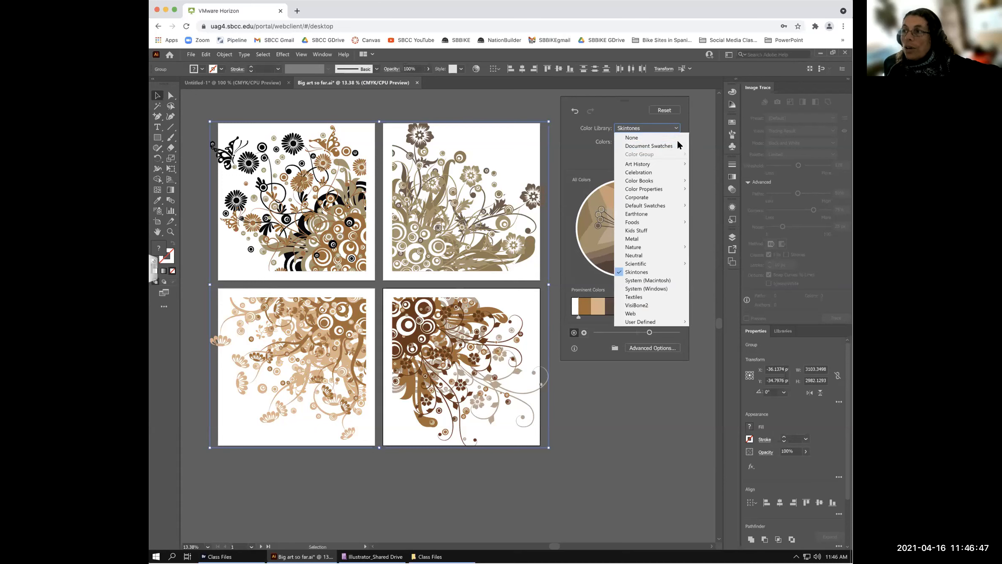
key(Escape)
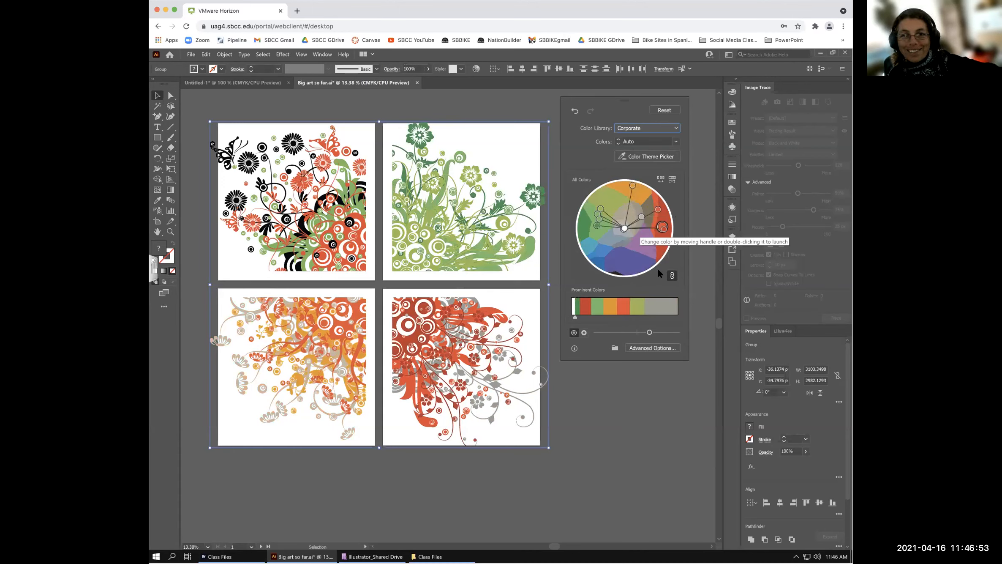
click(675, 124)
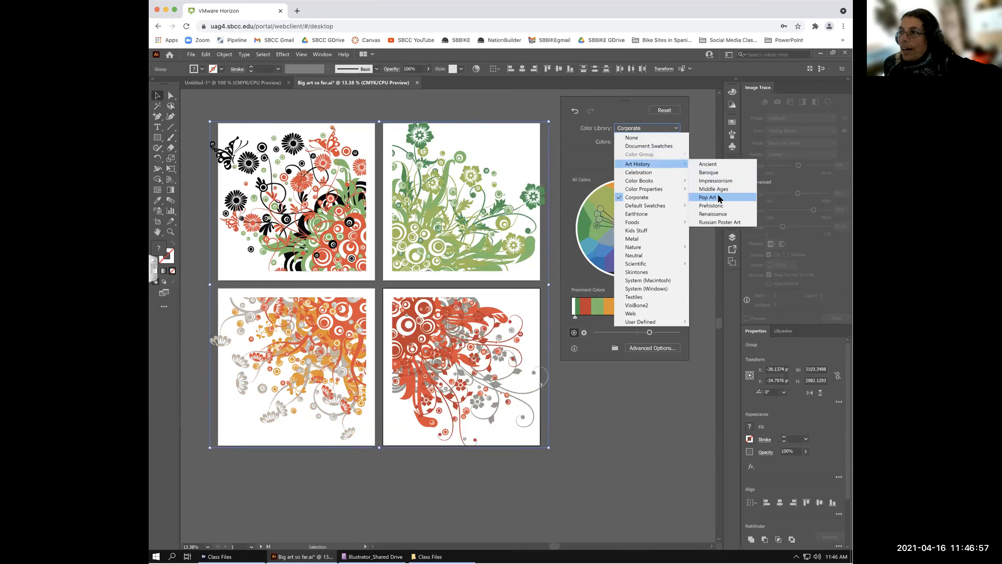
click(718, 205)
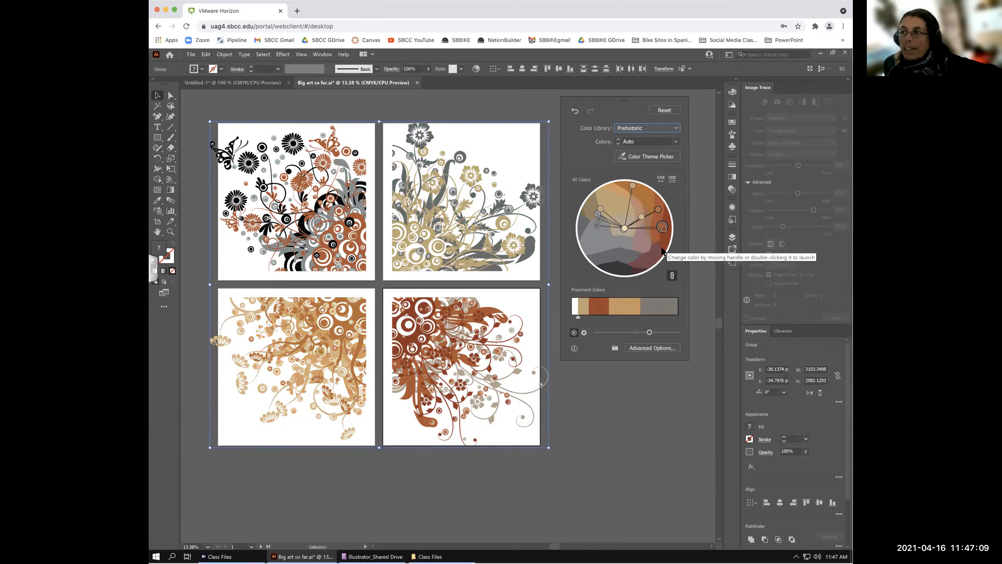
drag(662, 226, 639, 239)
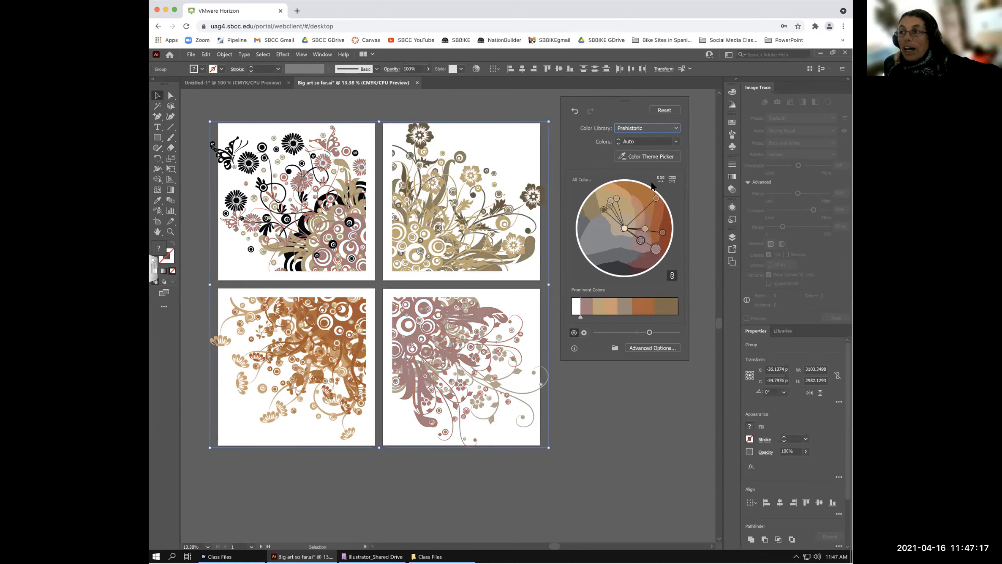
- Cancel the Color Picker for a harmony colour, then Reset to the original colours
double_click(655, 198)
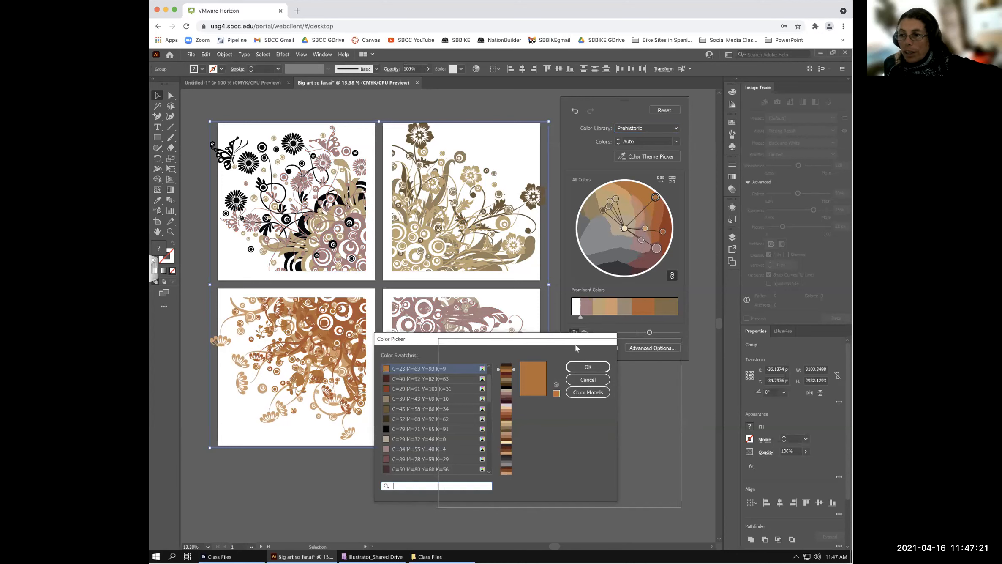
scroll(505, 437, down, 1)
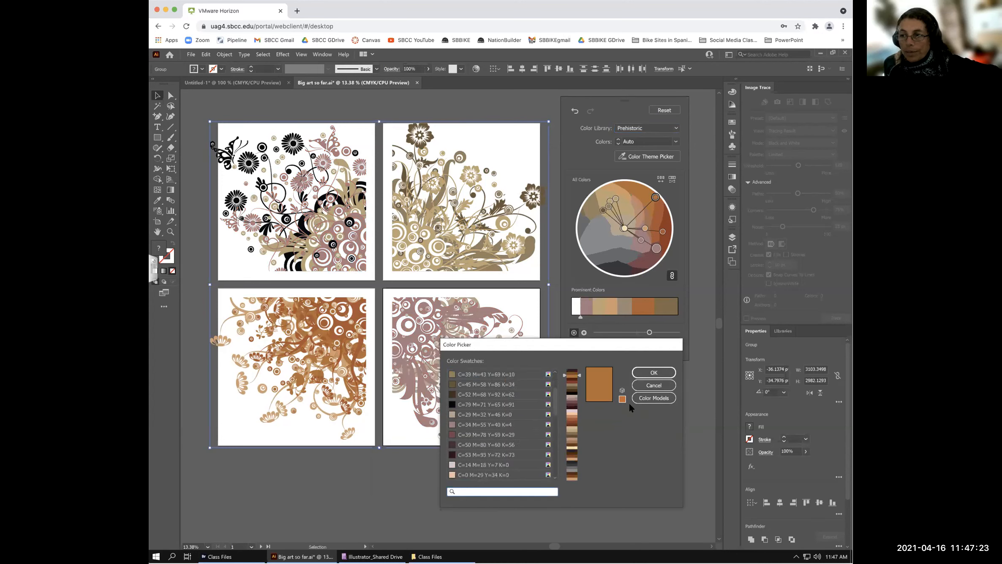
click(659, 384)
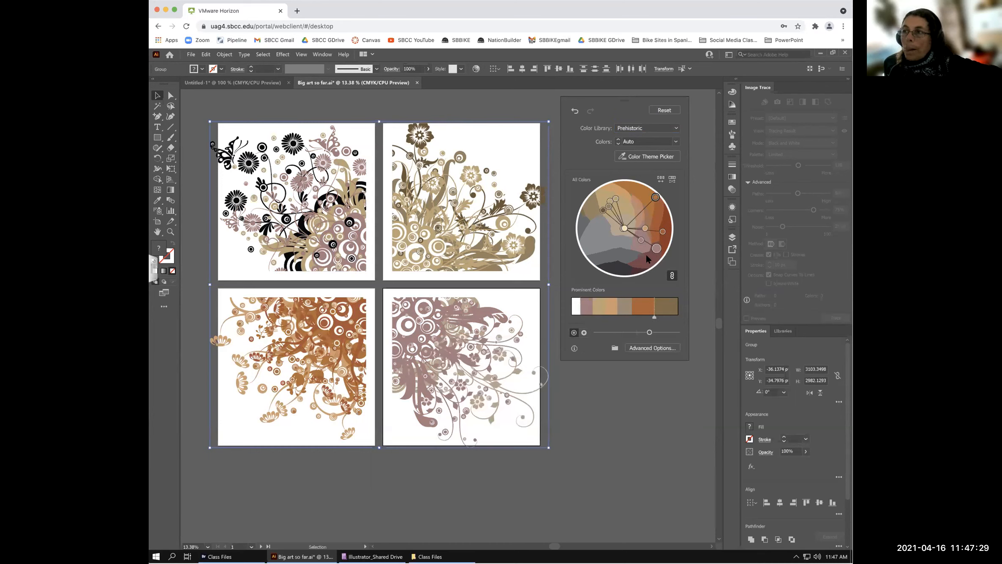
click(664, 110)
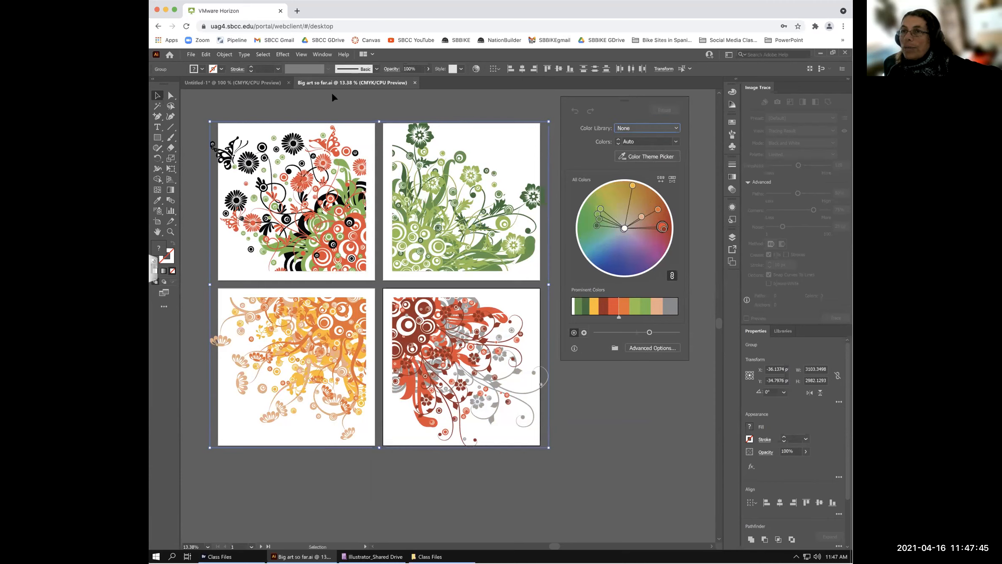
- Start the Color Theme Picker, visit Untitled-1, return to Big art so far.ai and deselect
click(660, 157)
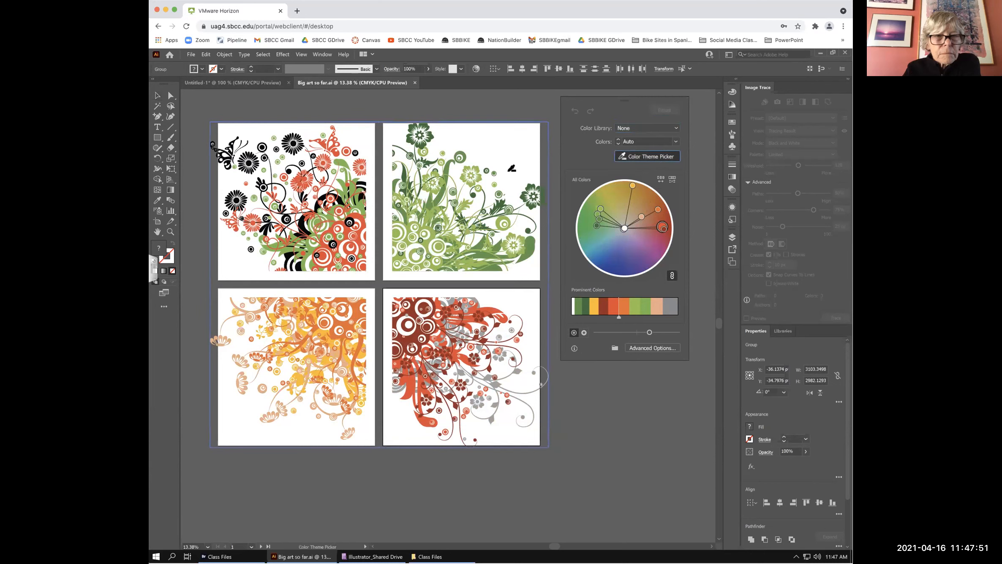
click(253, 82)
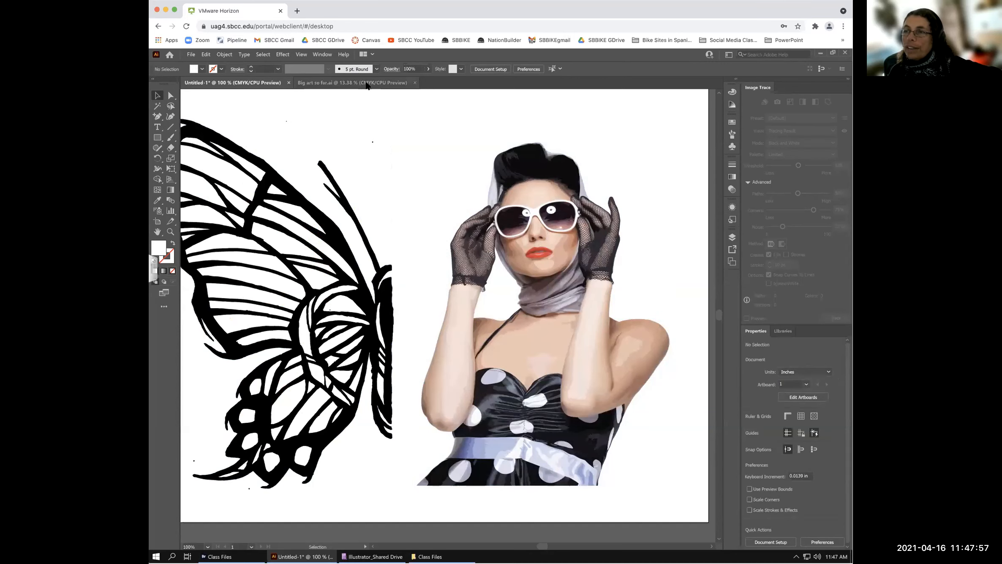
click(381, 82)
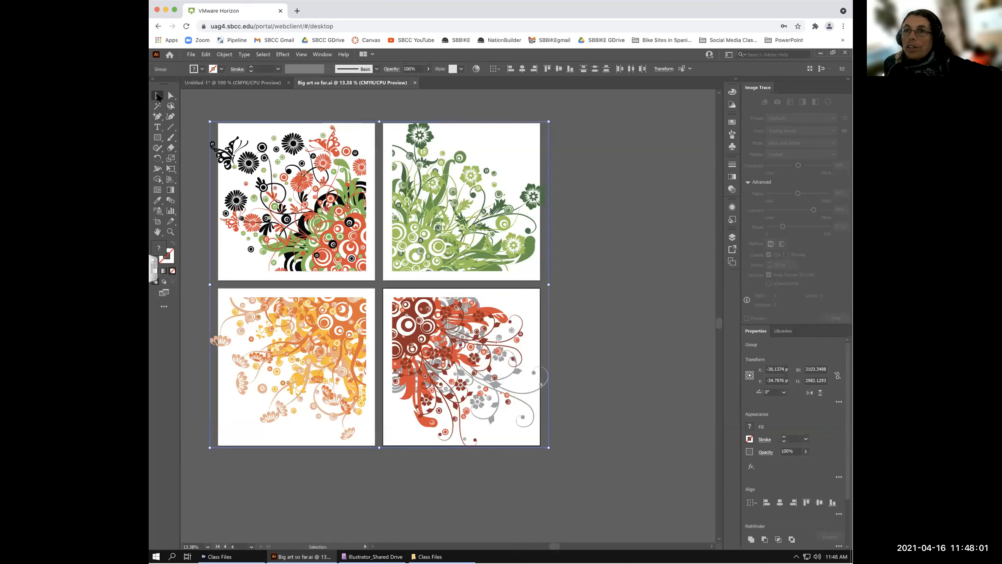
click(232, 94)
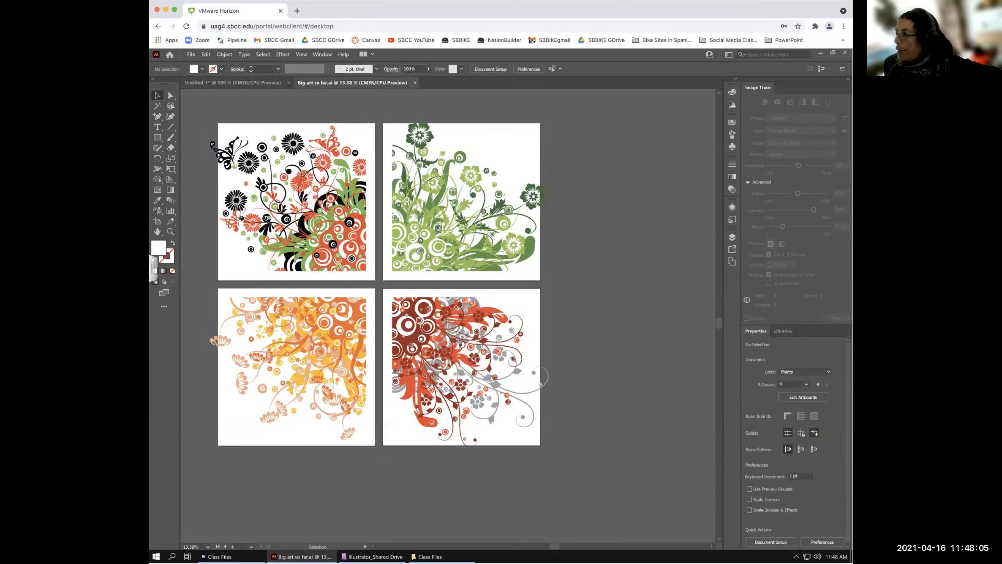
click(505, 320)
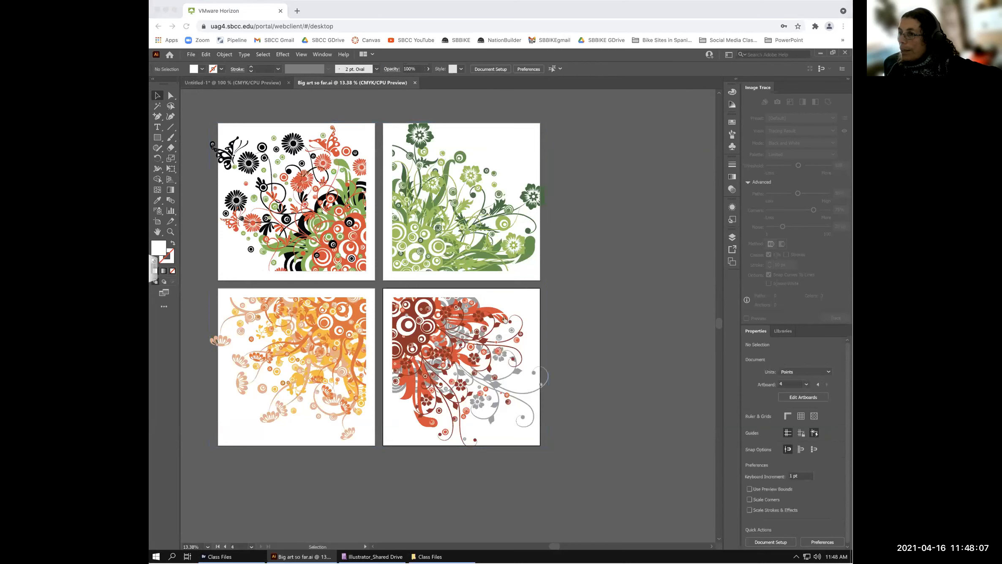
double_click(643, 308)
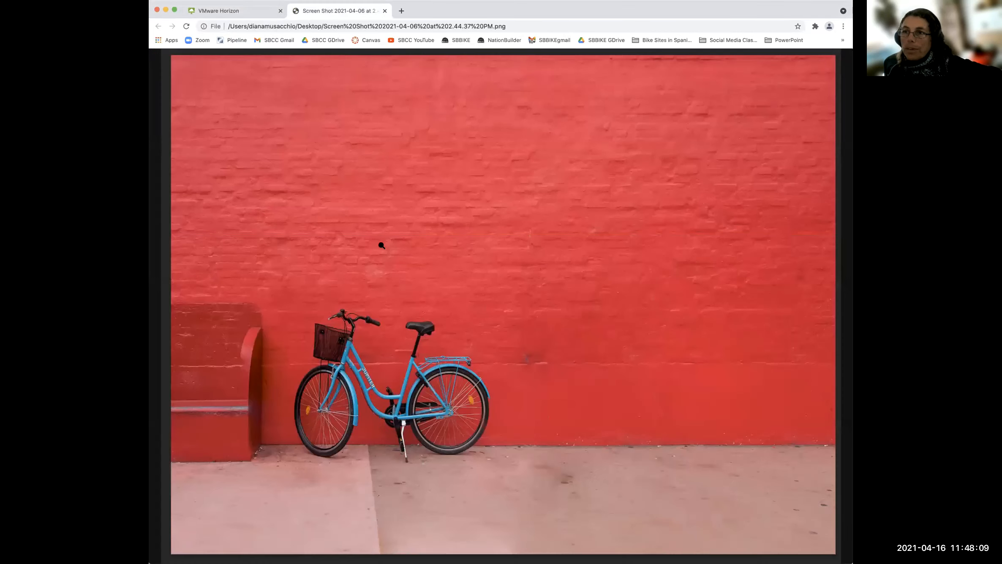
click(385, 11)
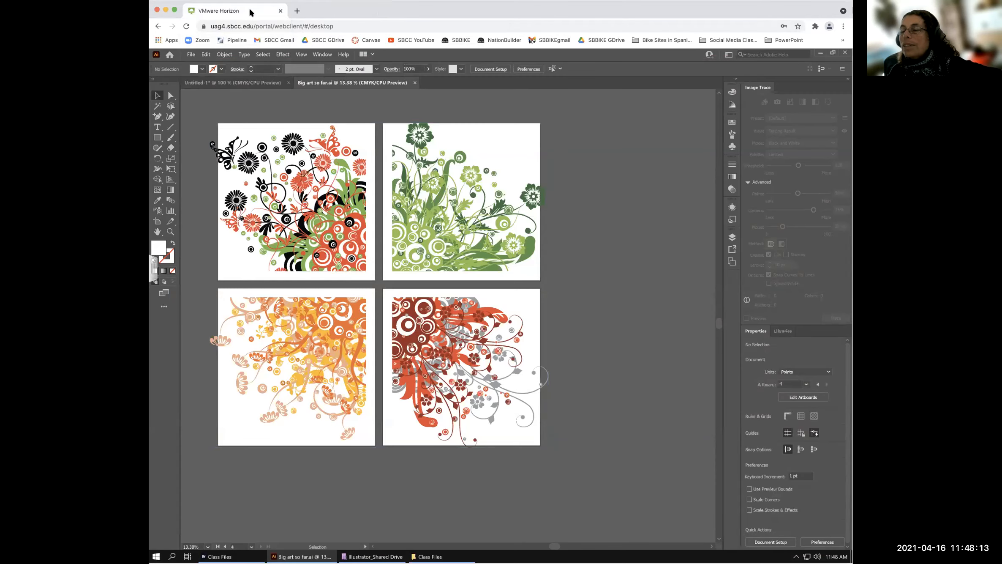
scroll(640, 297, right, 2)
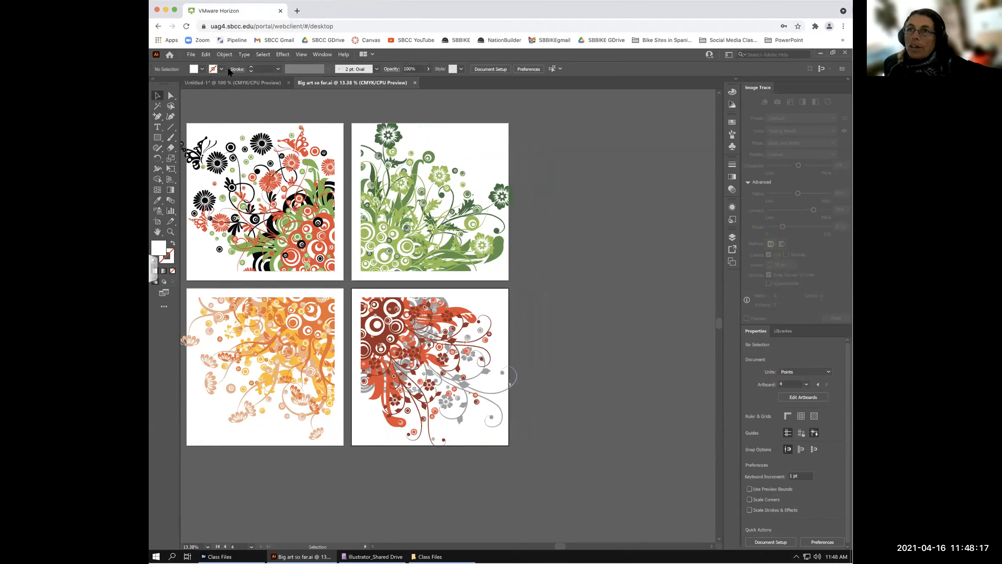
scroll(238, 206, right, 1)
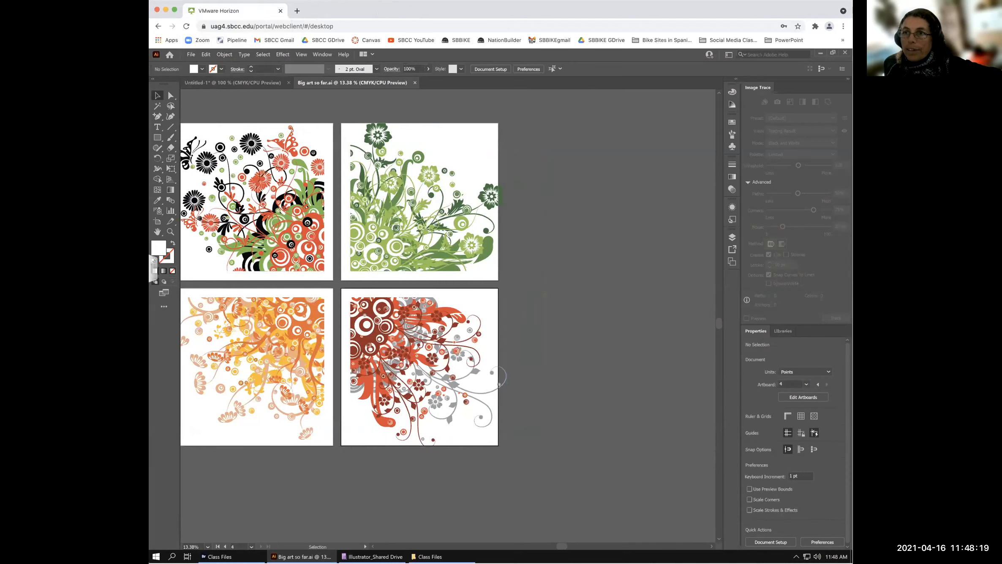
scroll(250, 163, right, 1)
scroll(250, 163, left, 3)
scroll(250, 163, up, 1)
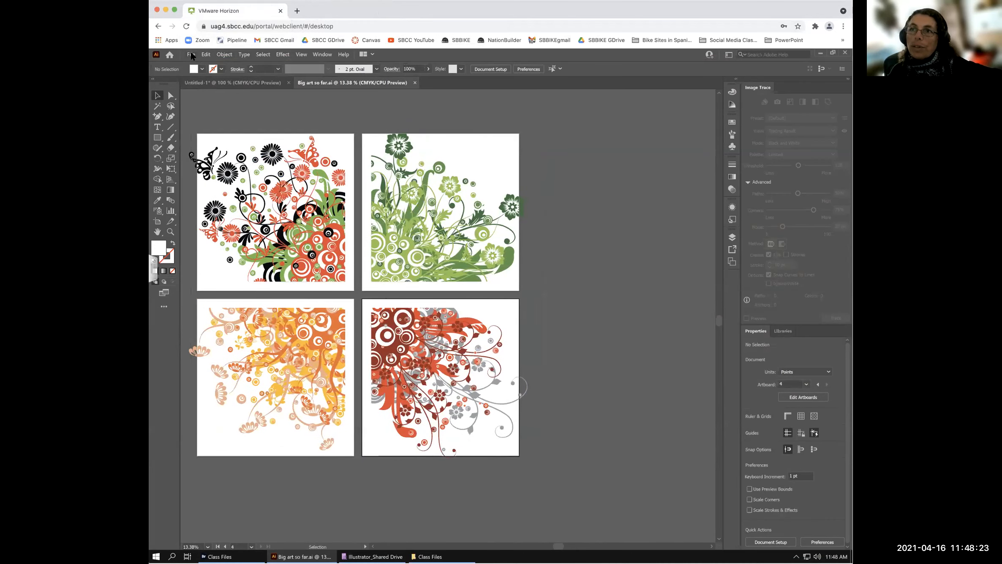
click(191, 55)
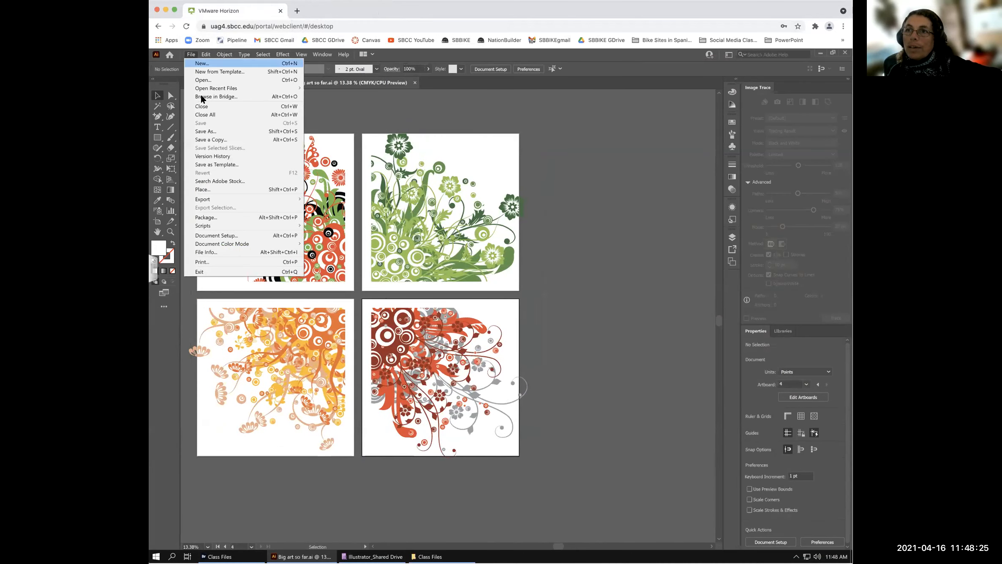
click(213, 189)
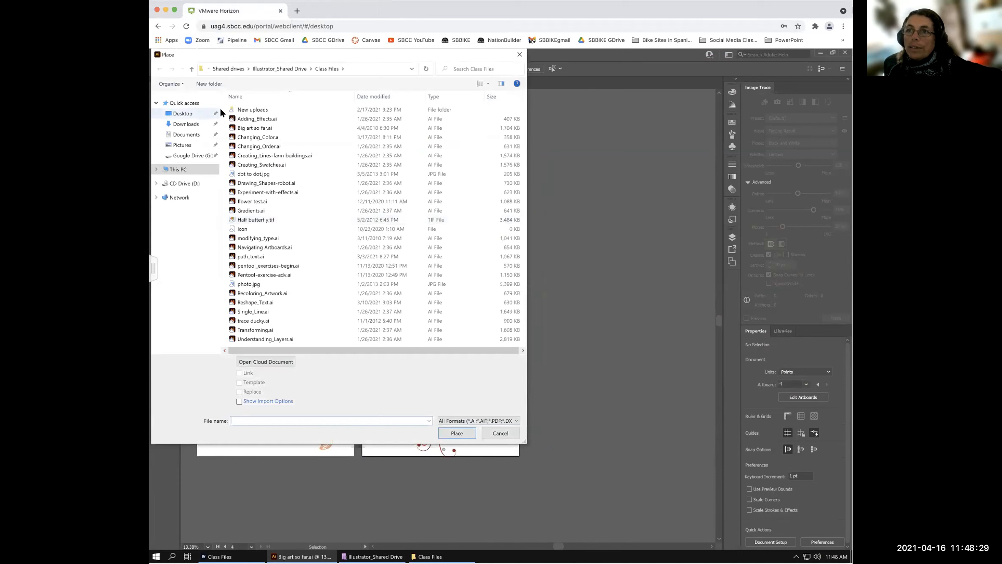
click(185, 160)
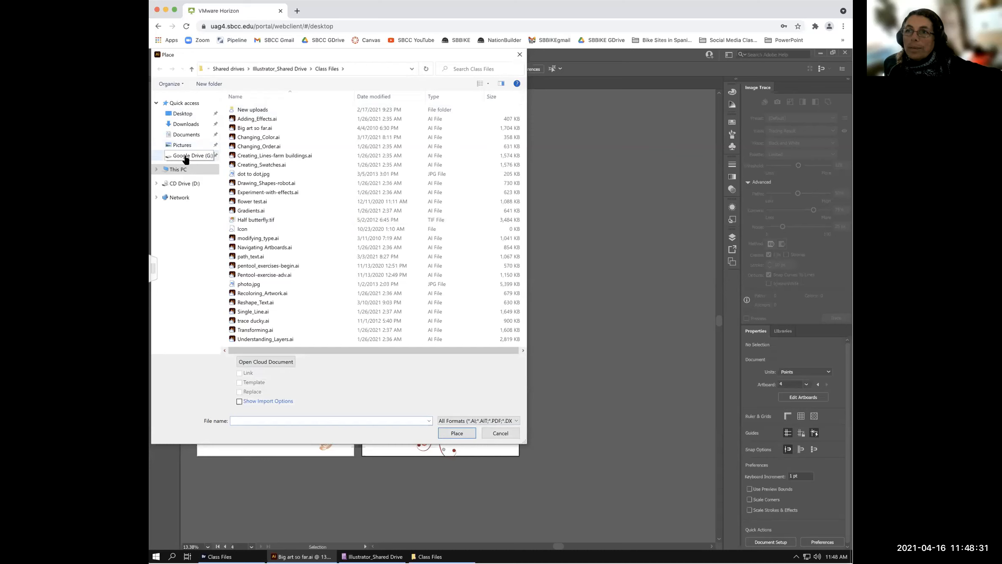
click(247, 121)
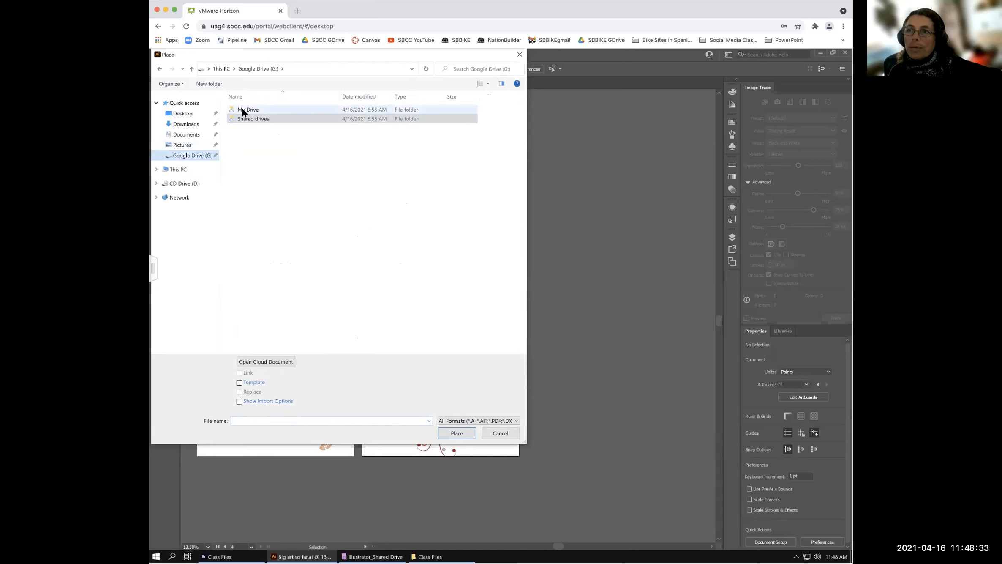
double_click(248, 121)
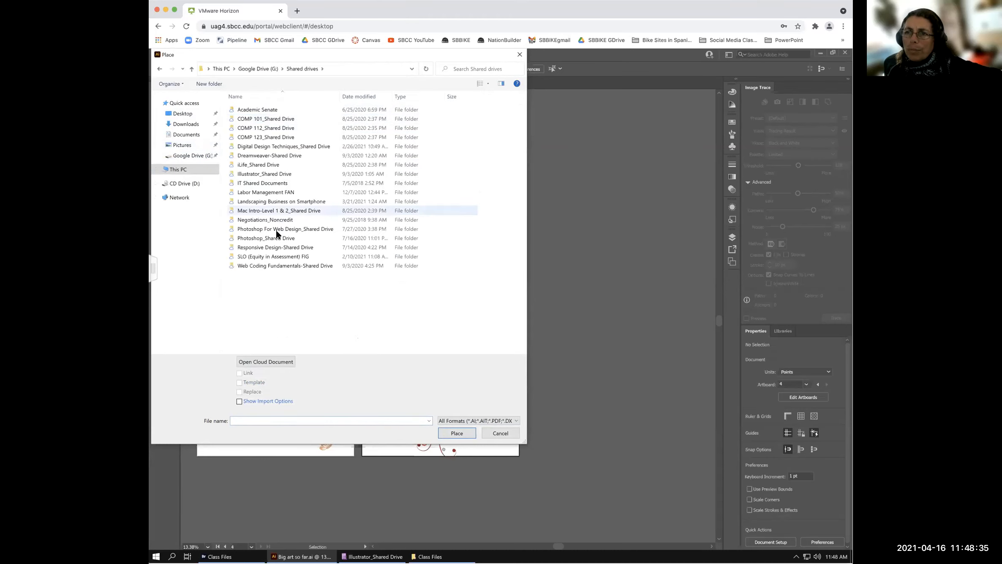
double_click(263, 237)
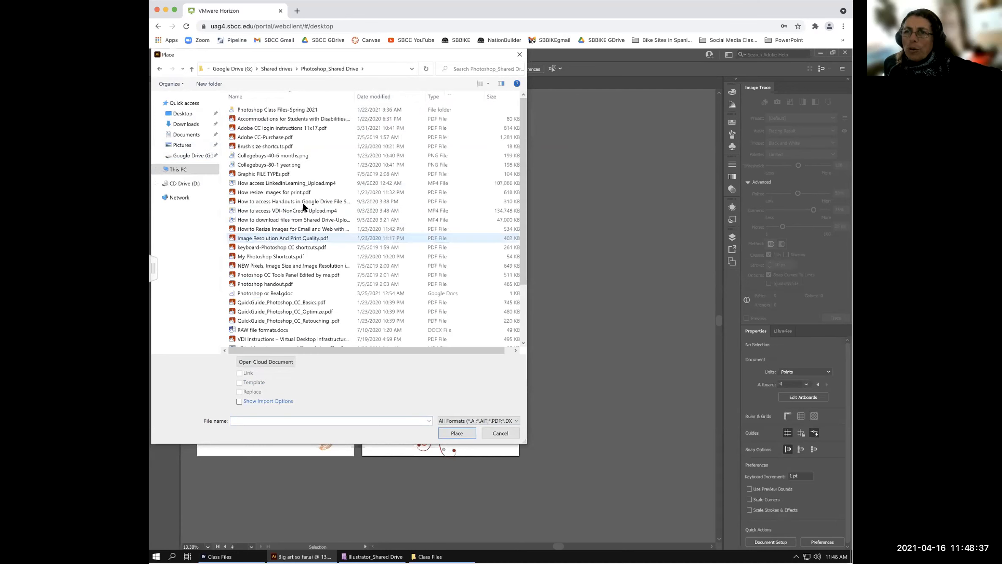
click(238, 111)
double_click(238, 111)
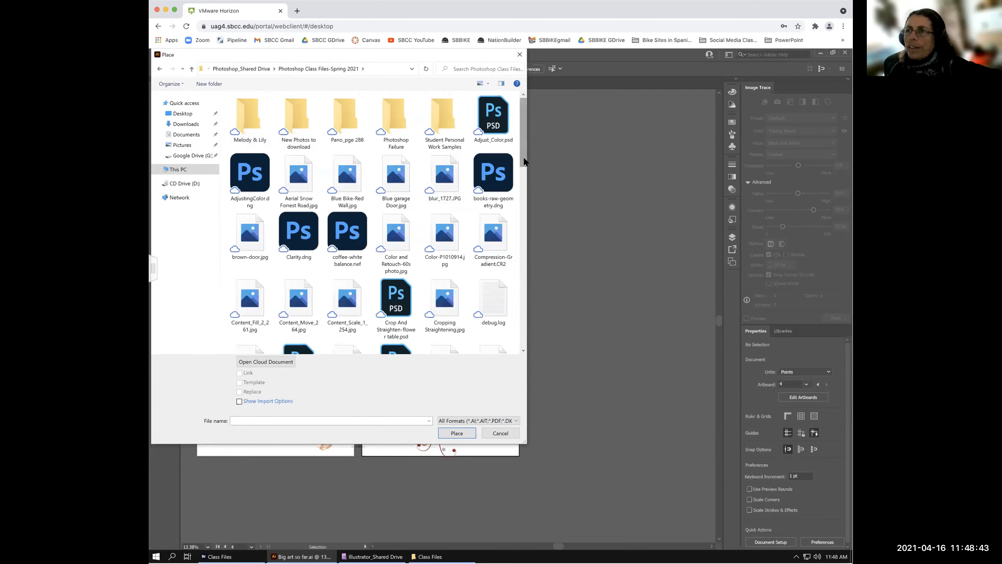
drag(524, 169, 528, 206)
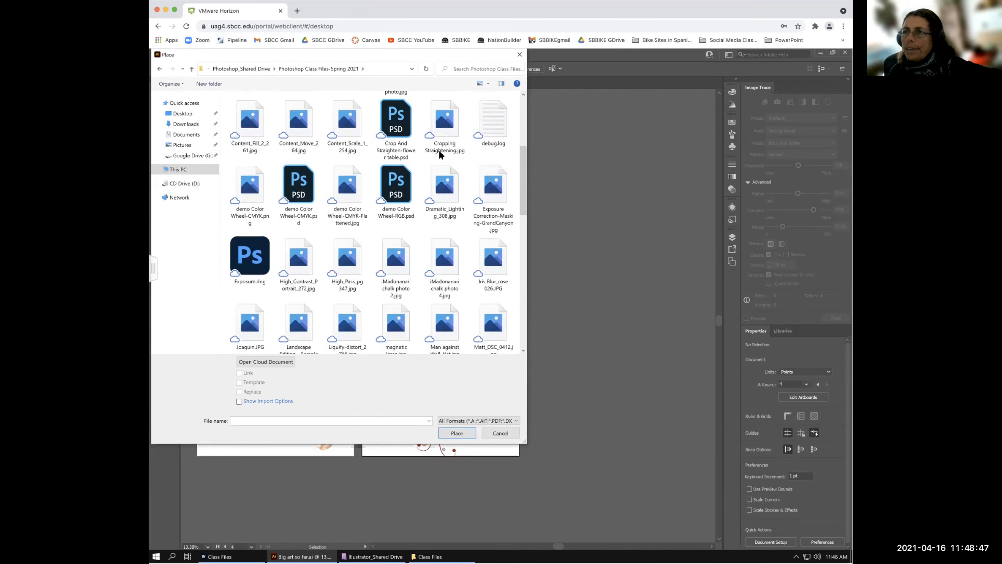
click(396, 129)
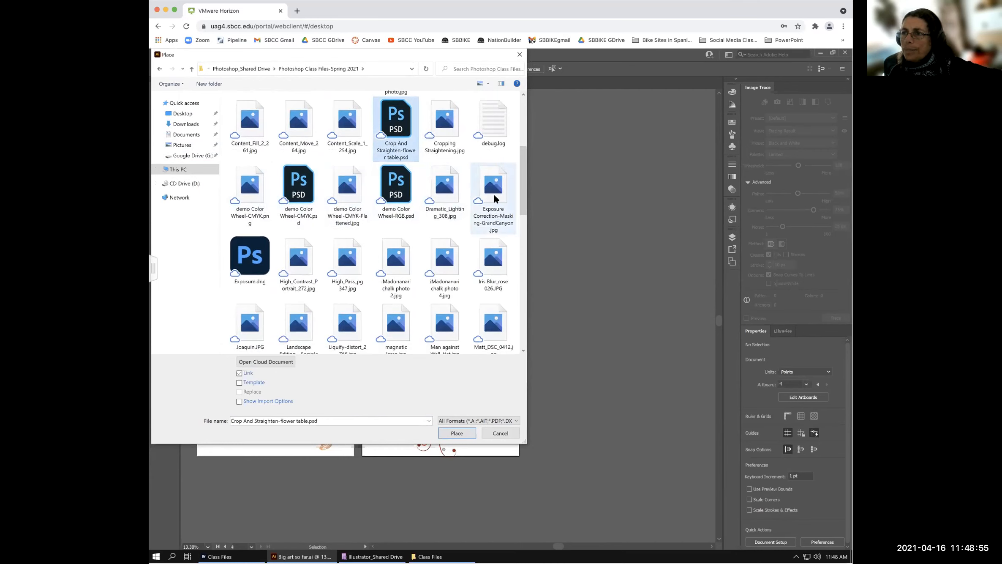
click(395, 271)
click(454, 433)
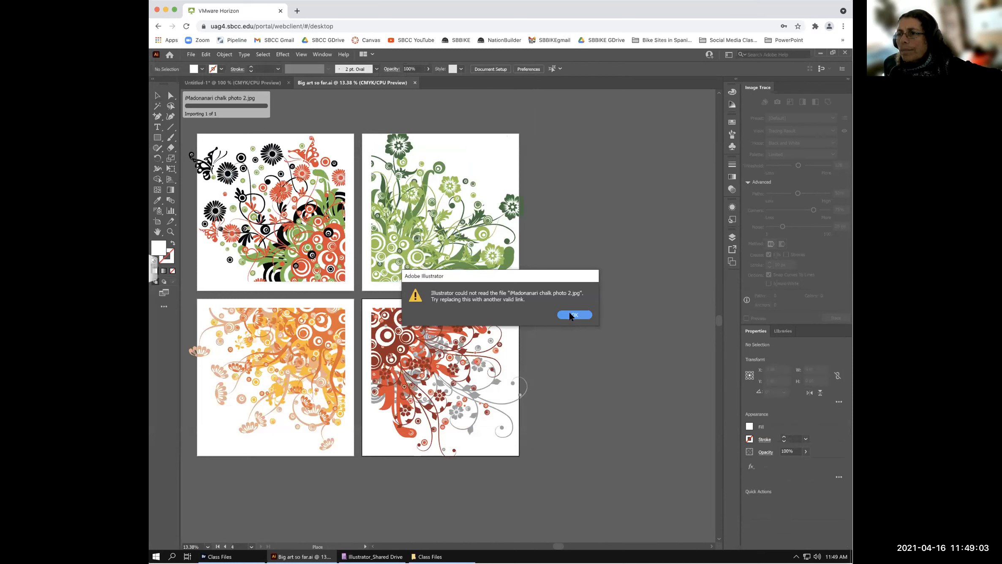
click(570, 315)
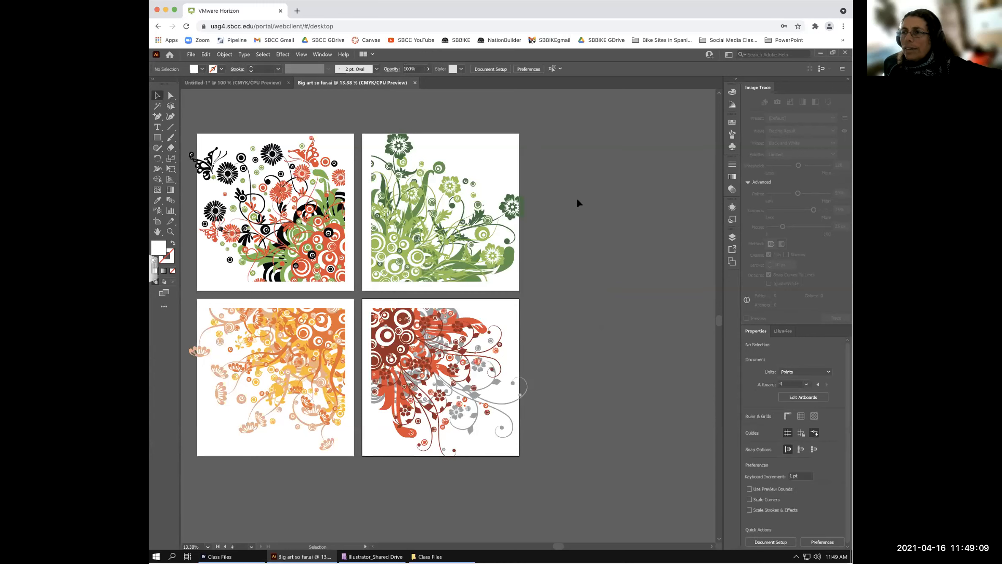
- Select the traced woman in Untitled-1 and paste it into the floral document
click(214, 82)
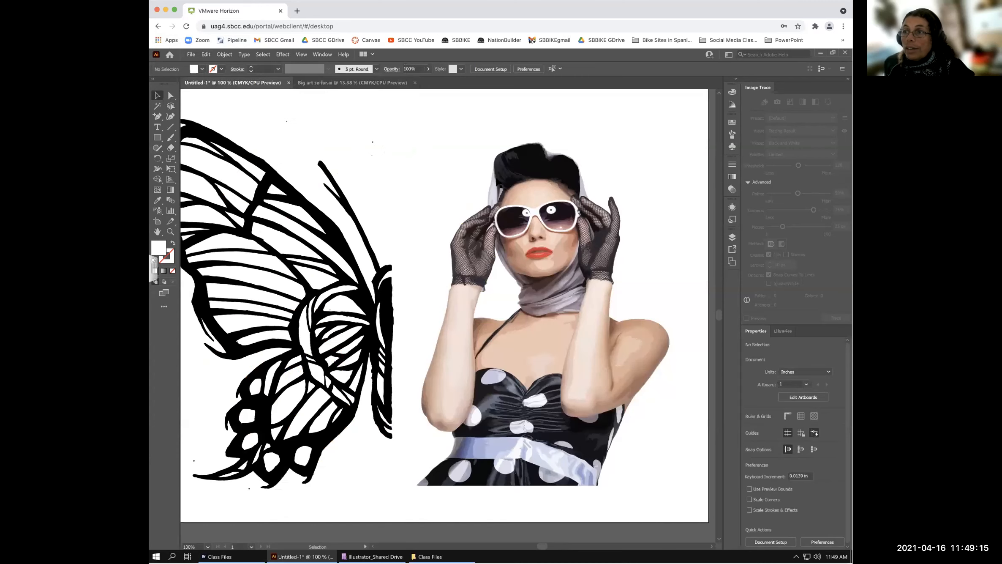
click(444, 137)
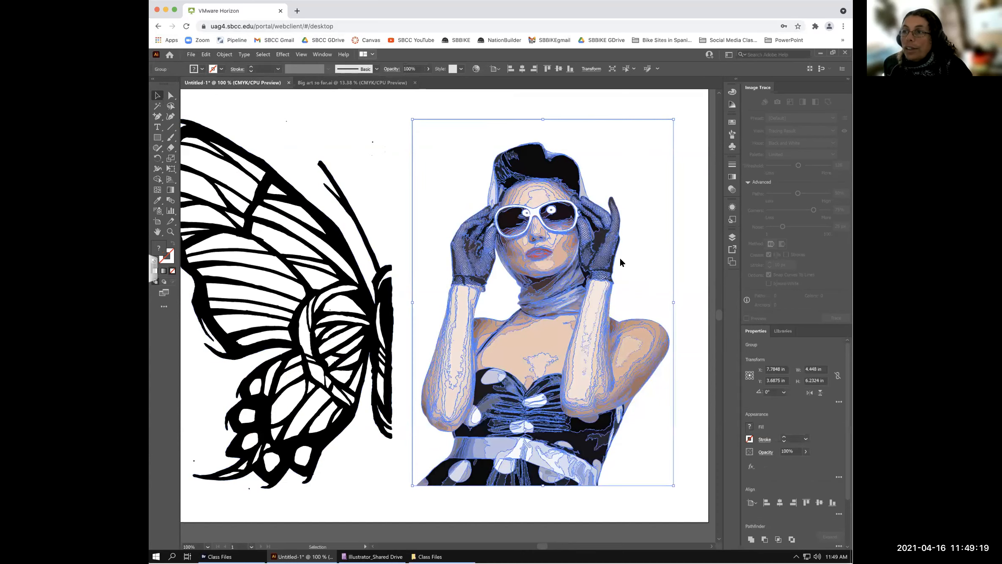
key(ctrl+Tab)
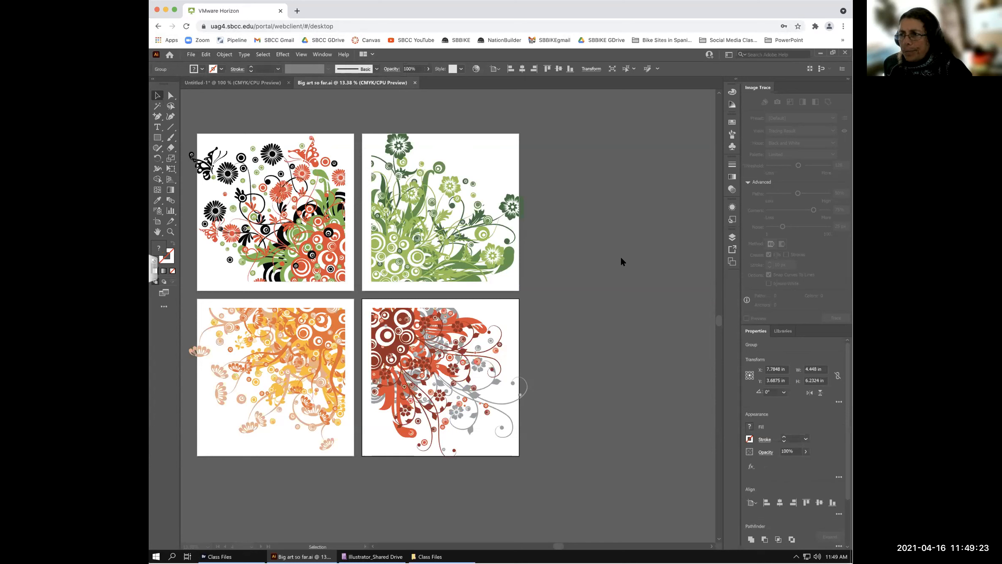
key(ctrl+v)
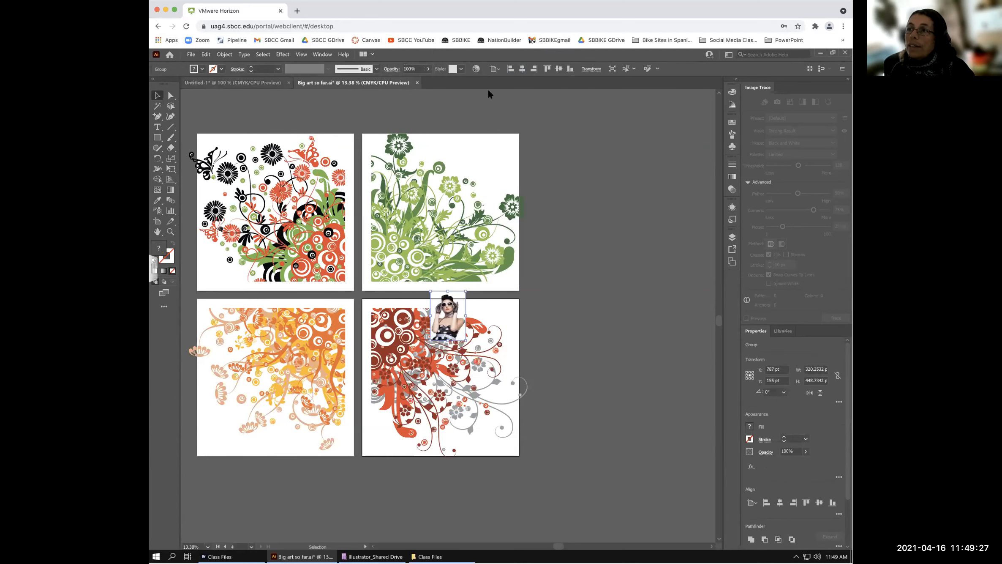
key(ctrl+Tab)
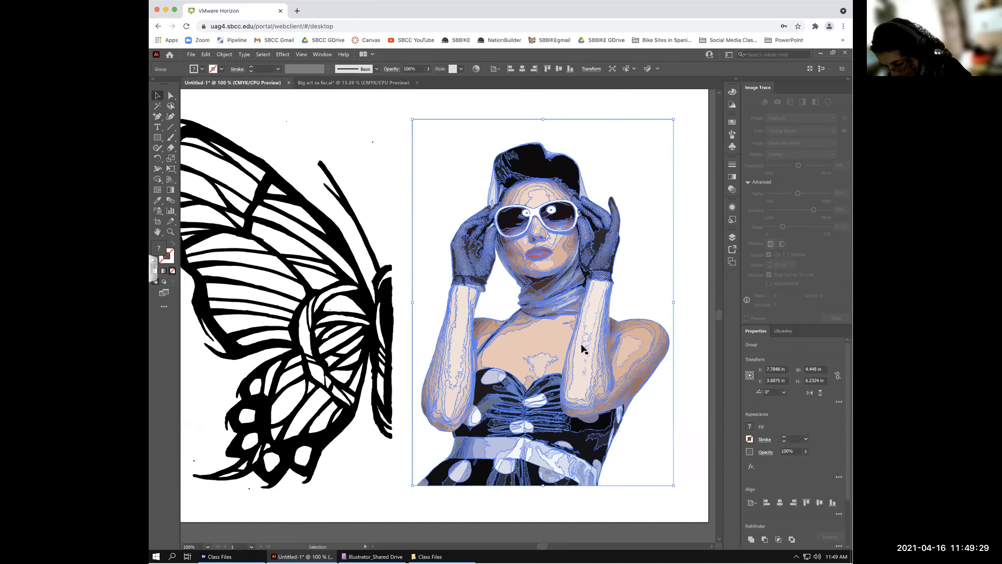
- Copy the traced woman group and paste it into Big art so far.ai via the local clipboard
key(a)
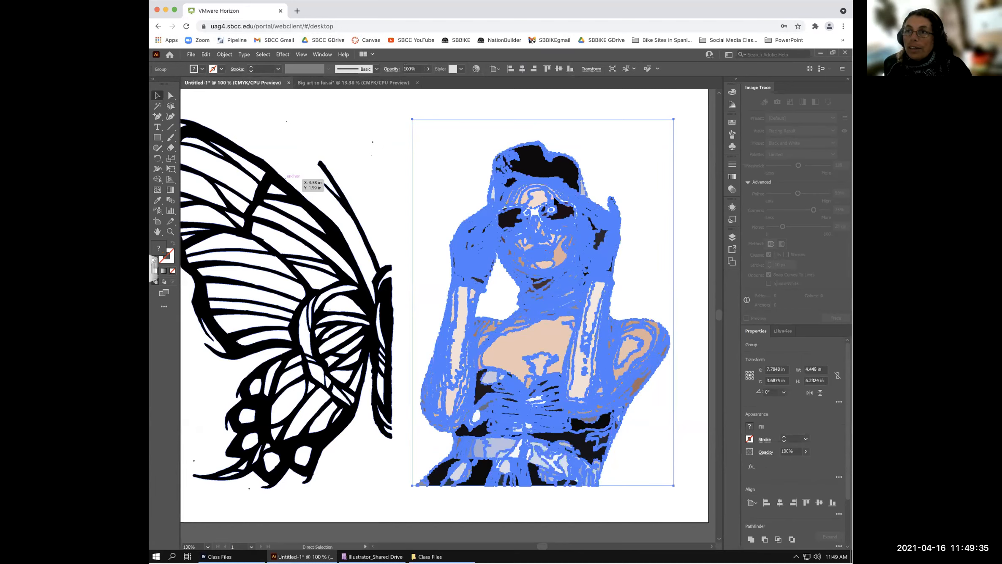
key(ctrl+c)
key(ctrl+Tab)
key(ctrl+v)
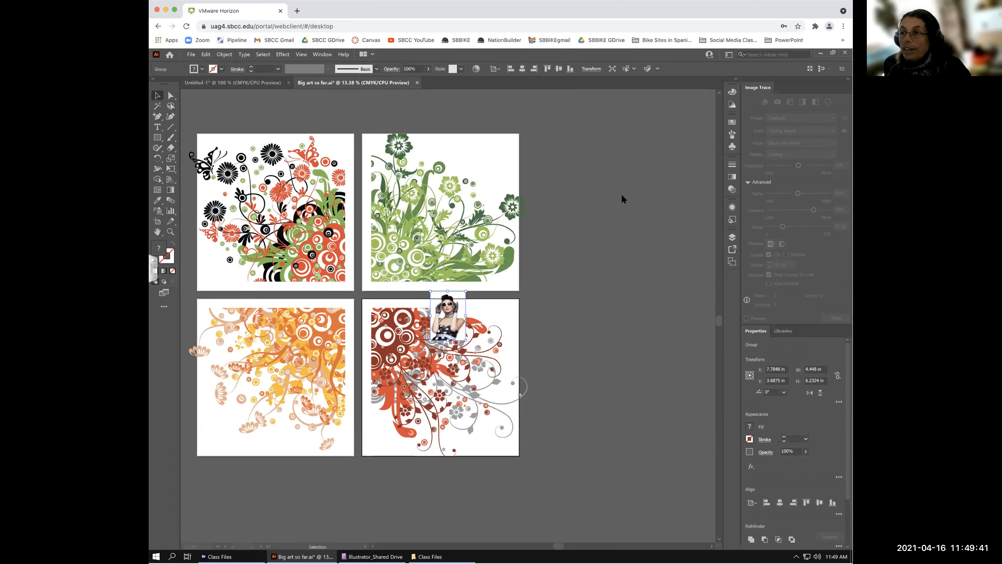
click(548, 72)
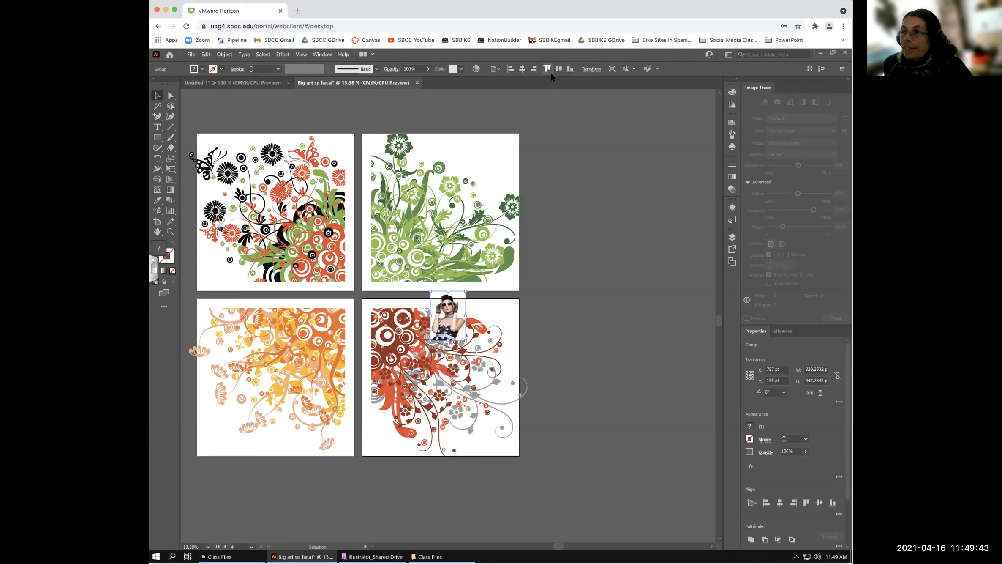
- Place one woman picture right of the artboards and delete the extra copy
drag(449, 312, 629, 262)
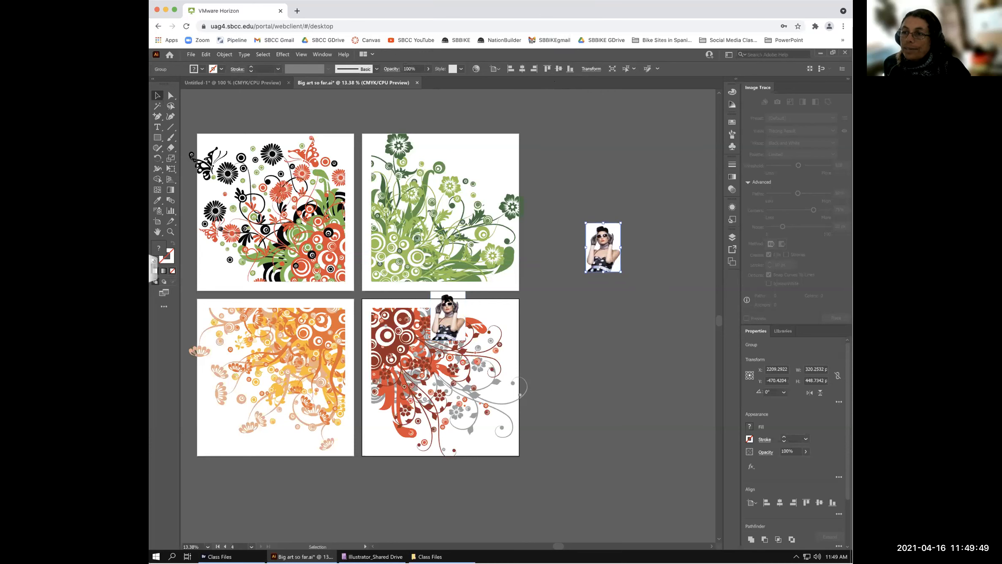
drag(437, 295, 579, 311)
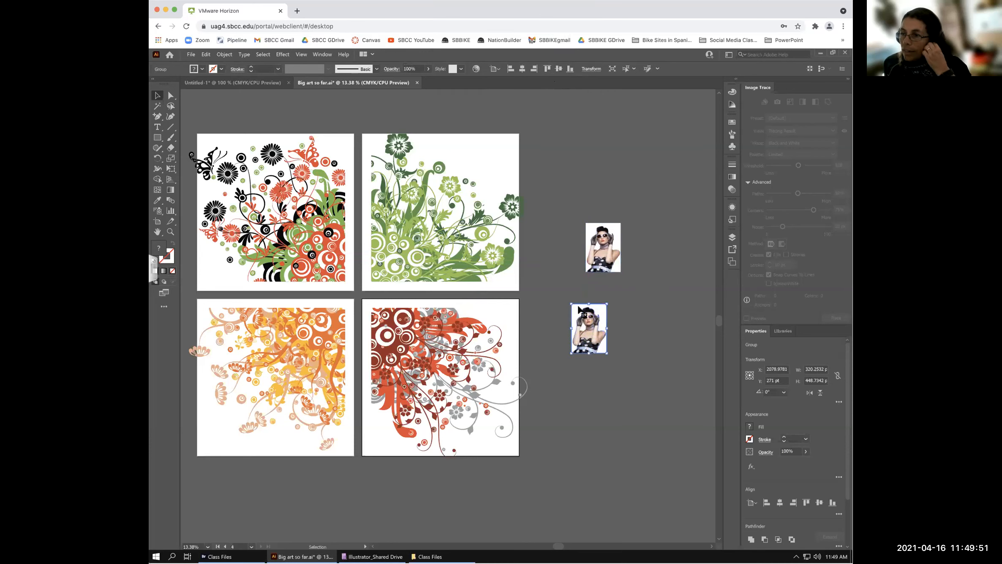
key(Delete)
scroll(212, 102, down, 1)
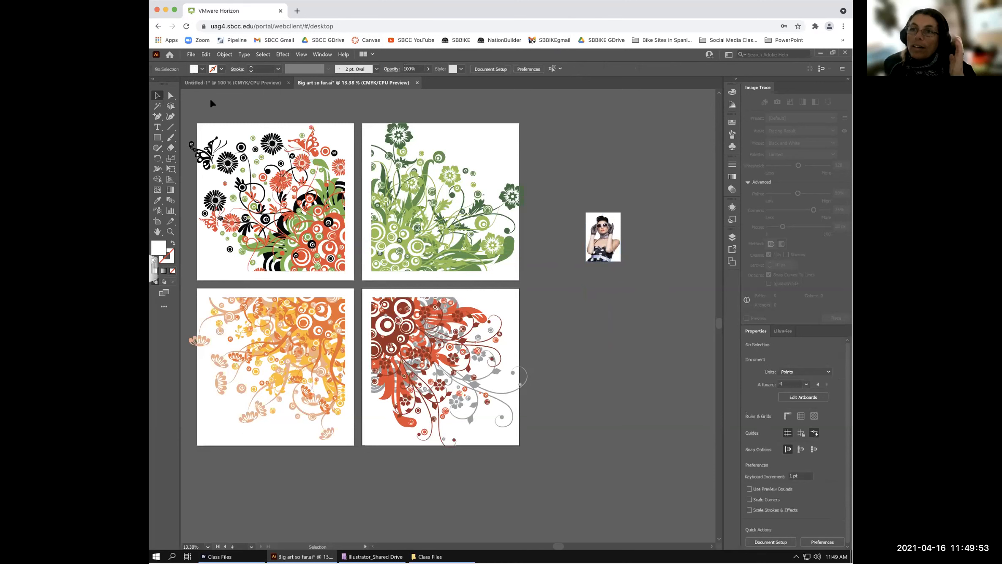
- Select all the floral artwork and open Recolor Artwork beside the woman photo
drag(181, 108, 543, 470)
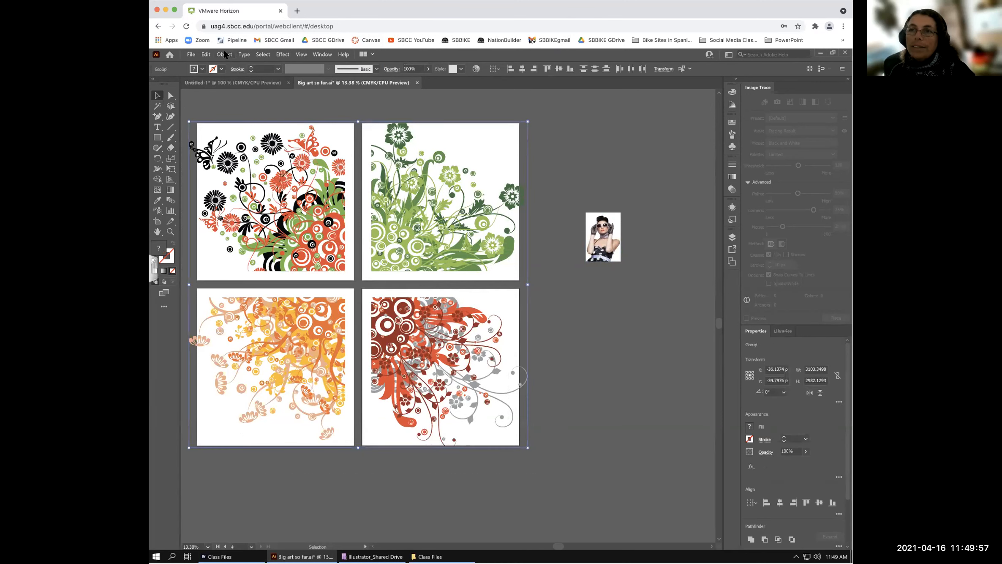
click(206, 54)
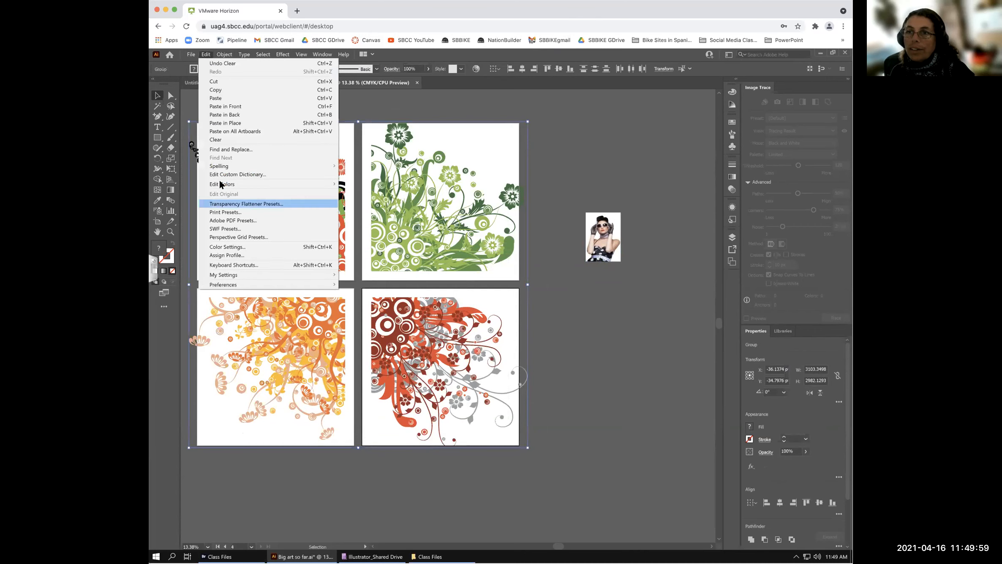
mouse_move(222, 182)
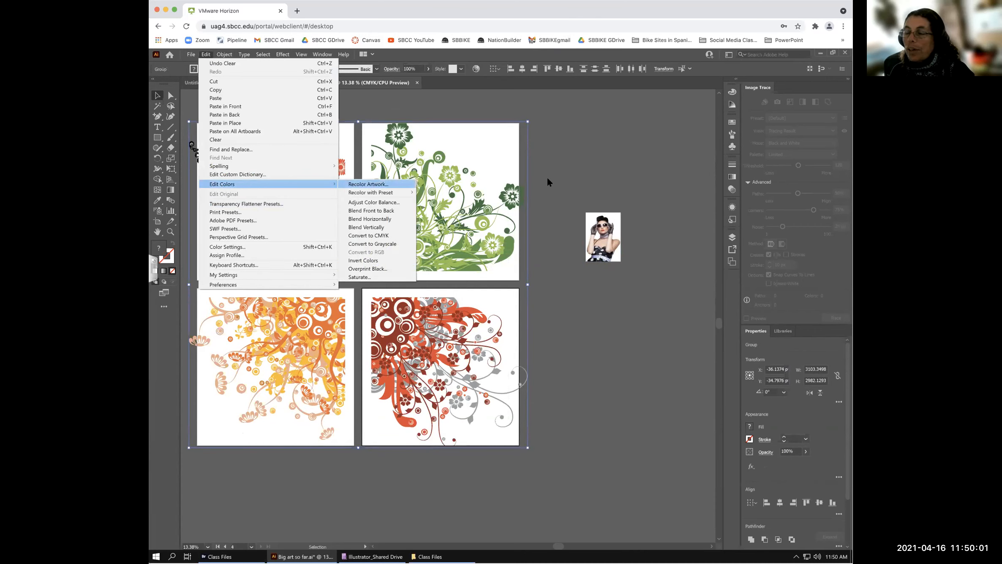
click(562, 179)
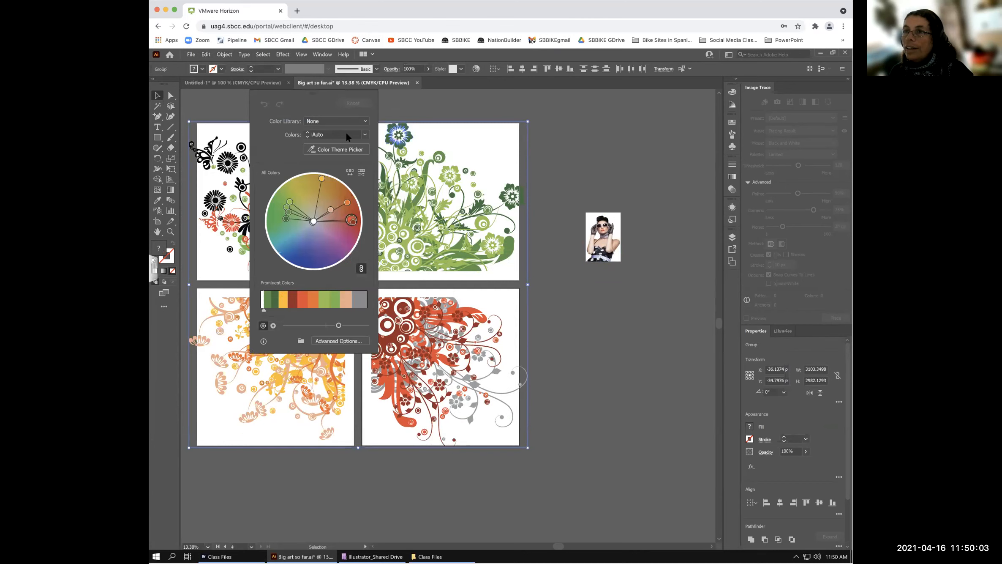
drag(308, 90, 630, 271)
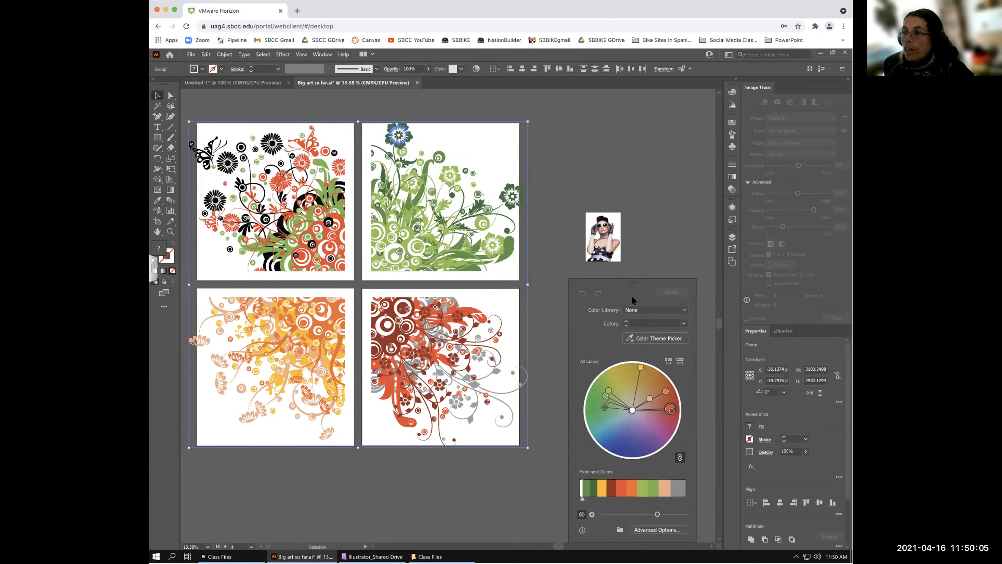
- Sample the woman photo with Color Theme Picker until the florals turn black with light lavender
click(648, 333)
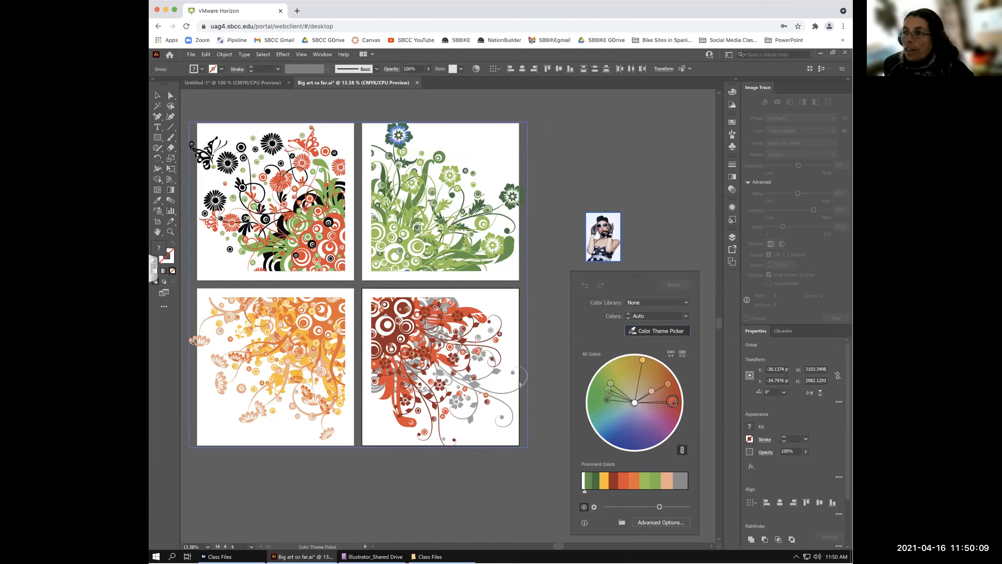
click(600, 254)
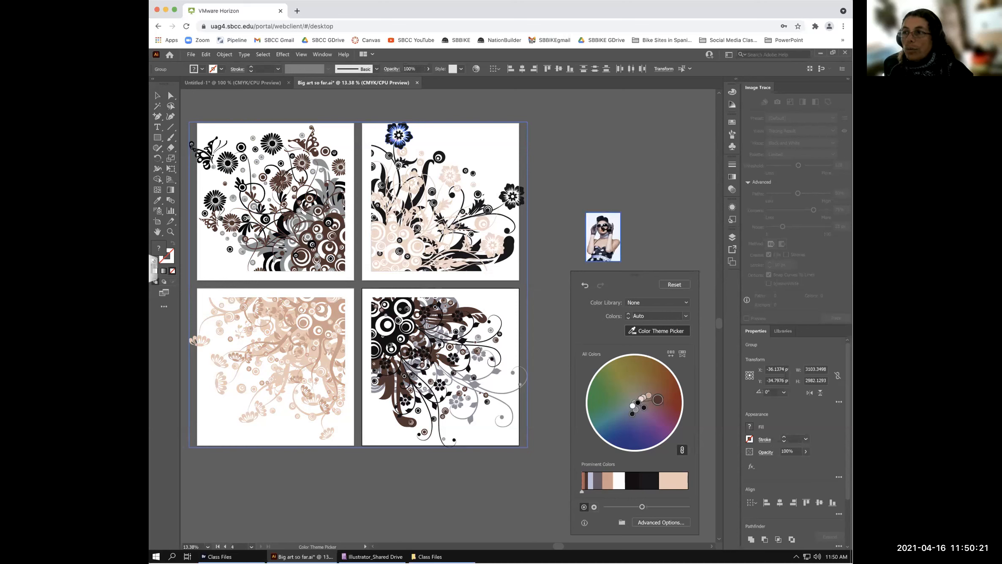
click(617, 238)
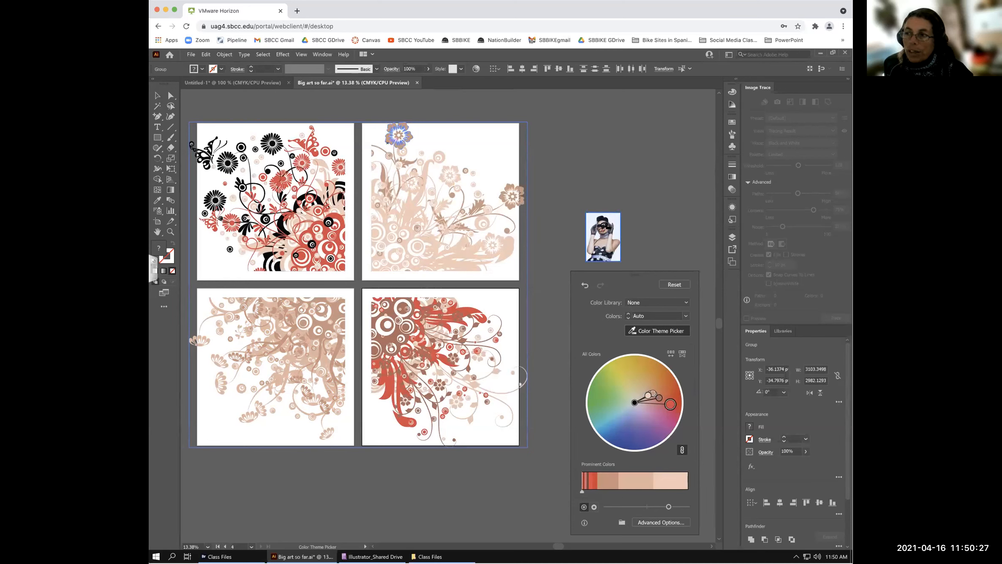
click(607, 226)
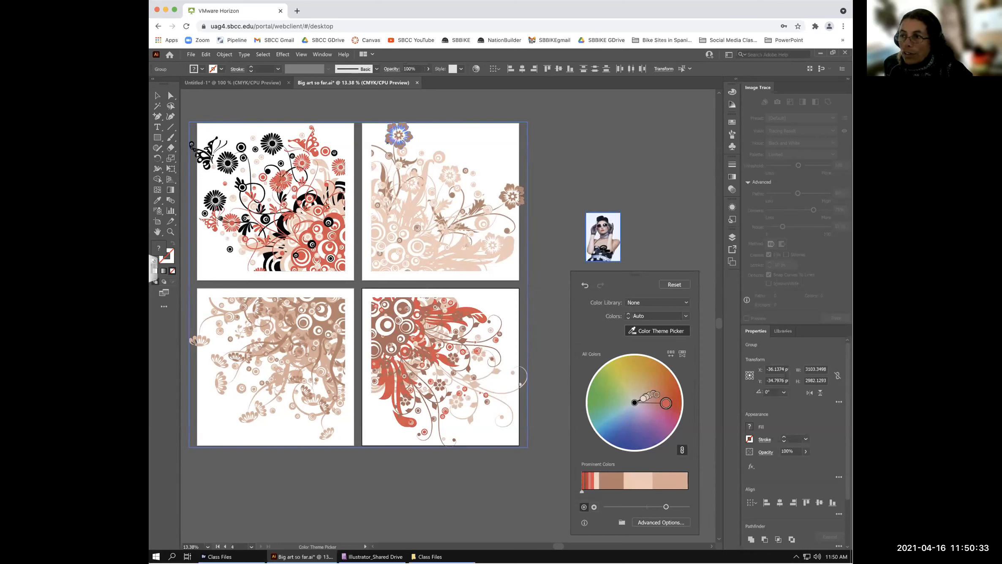
click(603, 253)
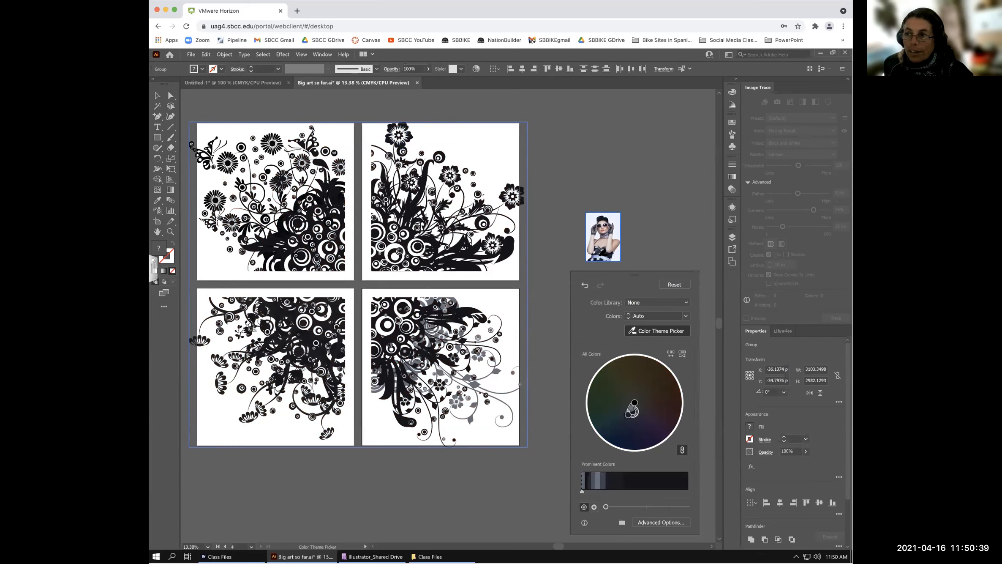
click(599, 255)
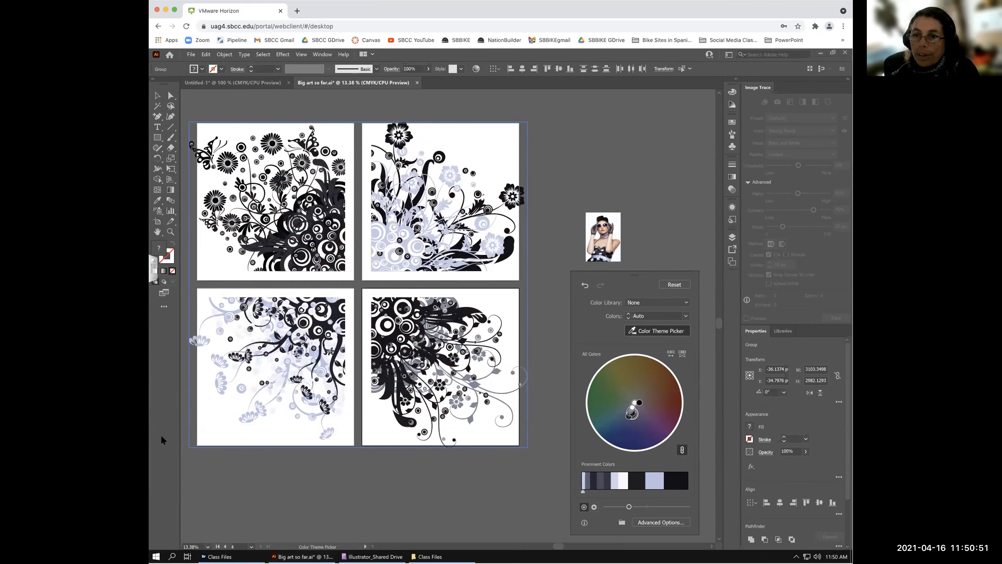
- Open File Explorer and go into Google Drive (G:) > Shared drives
click(156, 556)
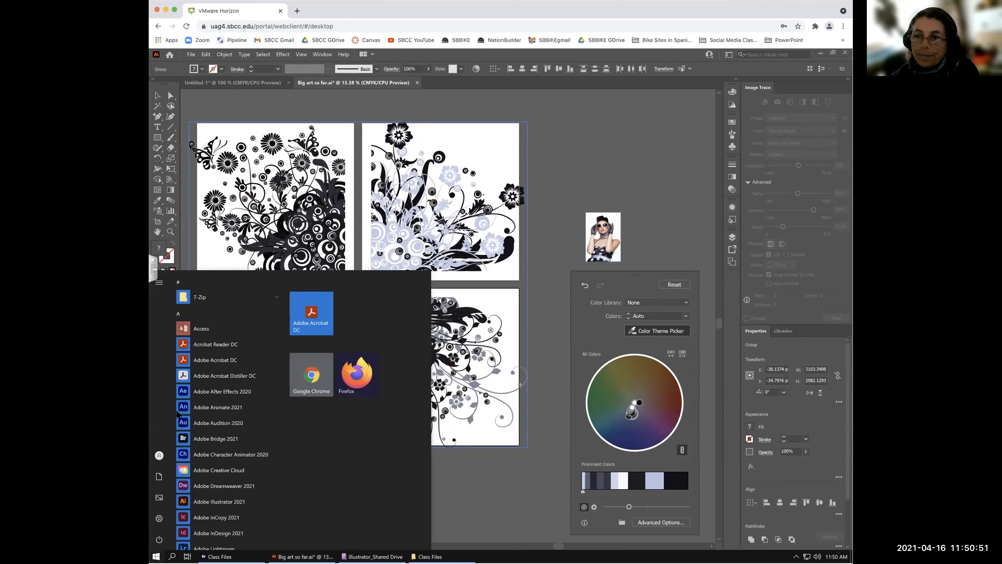
click(160, 477)
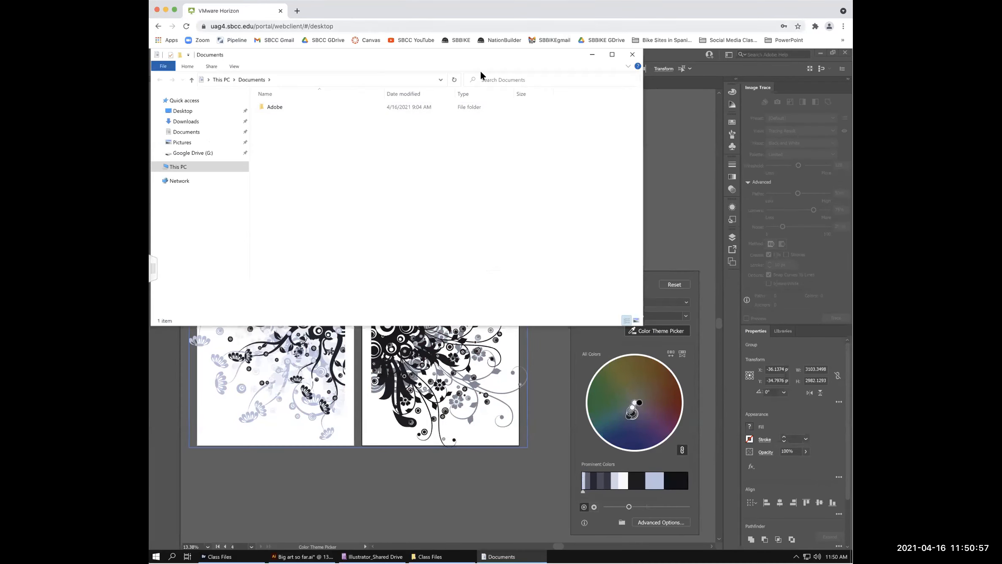
drag(328, 62, 439, 110)
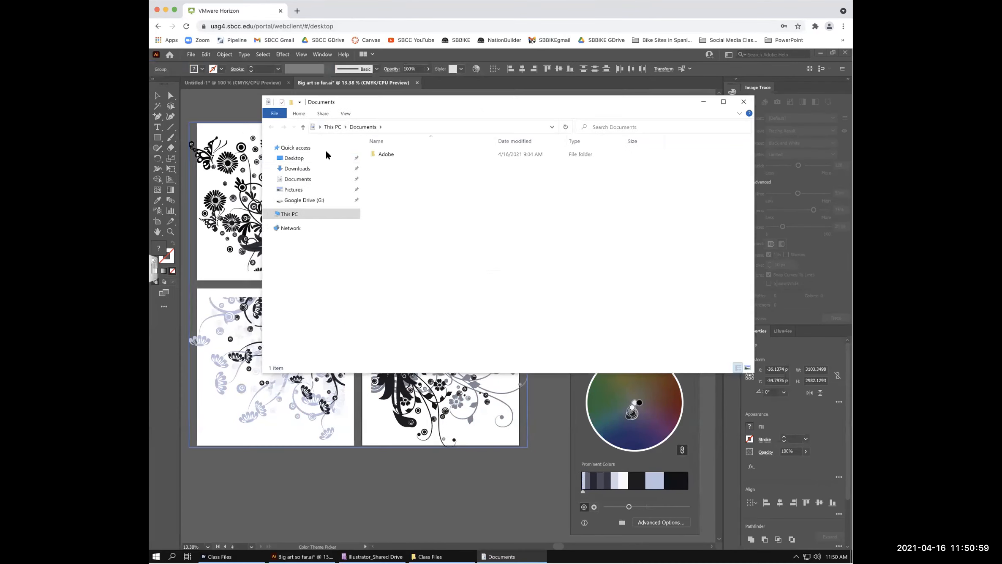
click(298, 202)
click(376, 163)
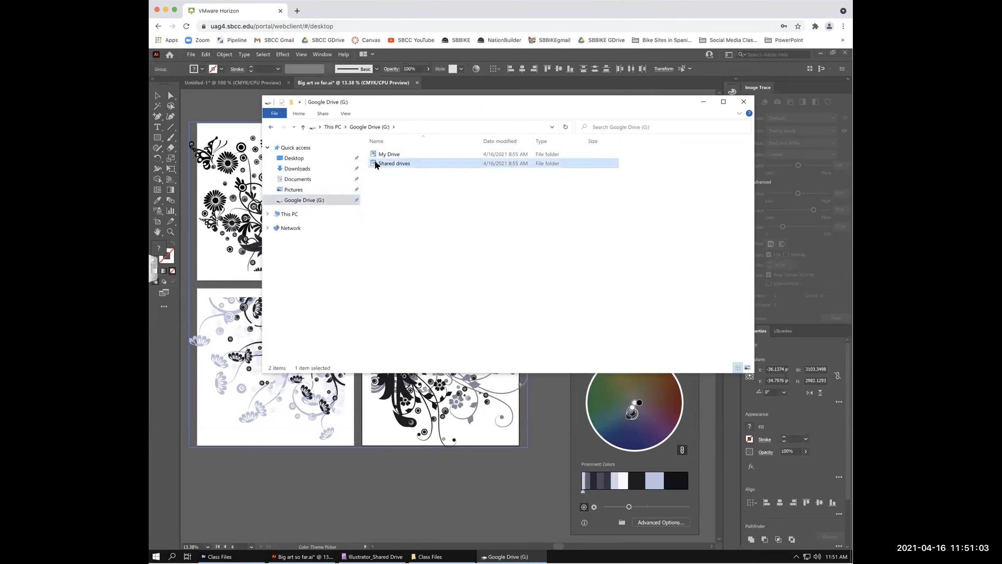
double_click(376, 163)
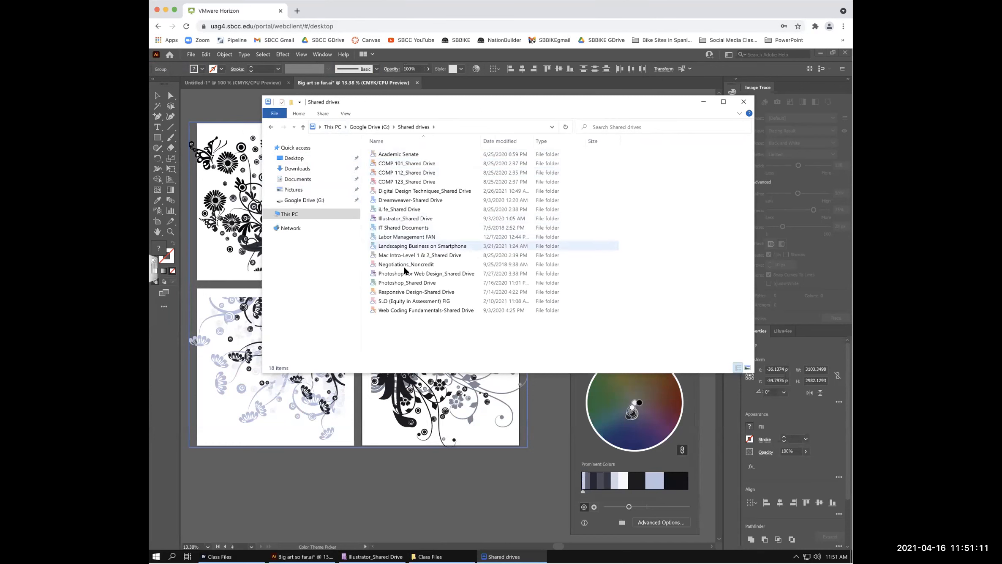
- Open Photoshop_Shared Drive > Photoshop Class Files-Spring 2021 and scroll through its files
click(399, 283)
double_click(398, 283)
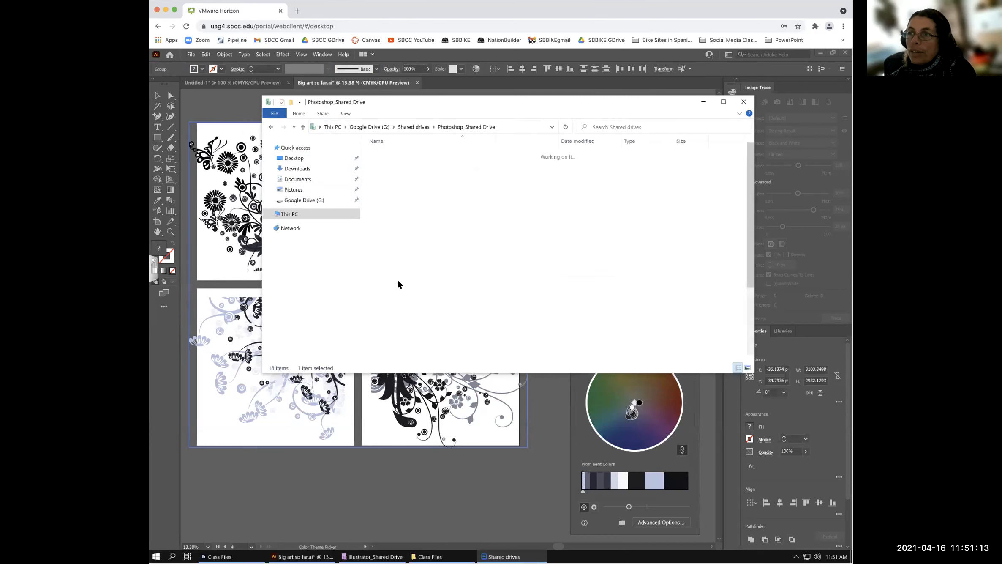
click(387, 154)
double_click(387, 154)
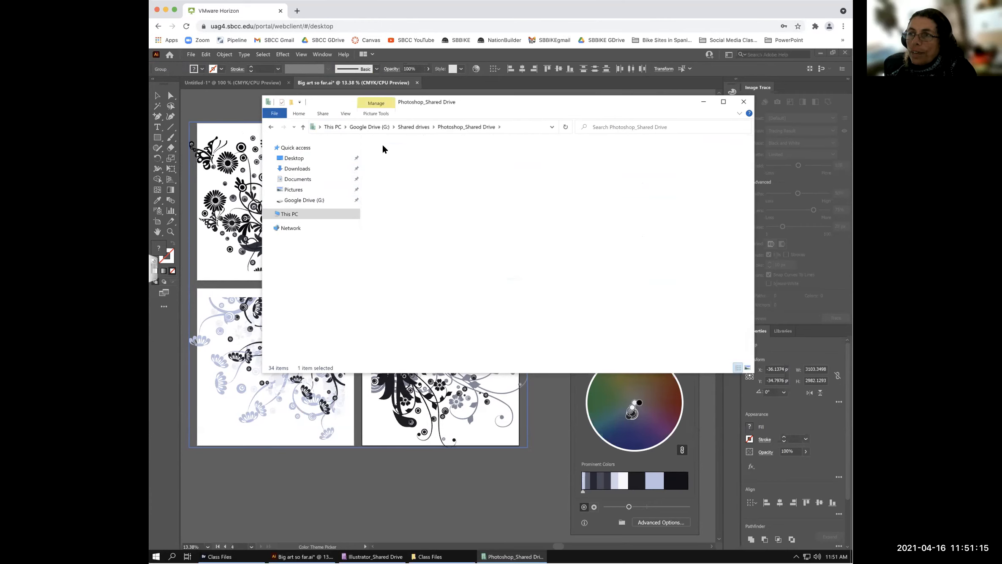
drag(329, 105, 539, 288)
drag(720, 286, 688, 258)
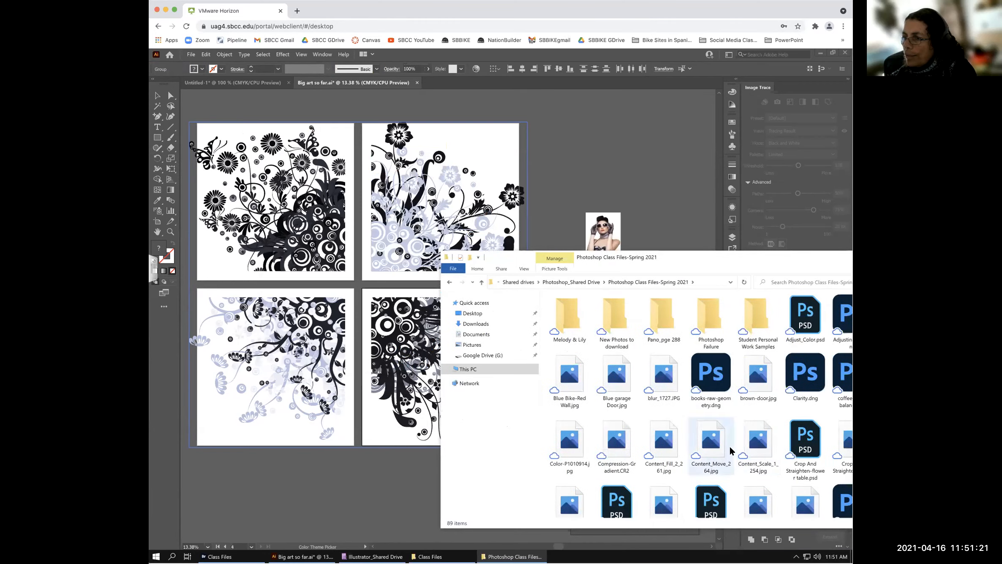
scroll(733, 451, down, 5)
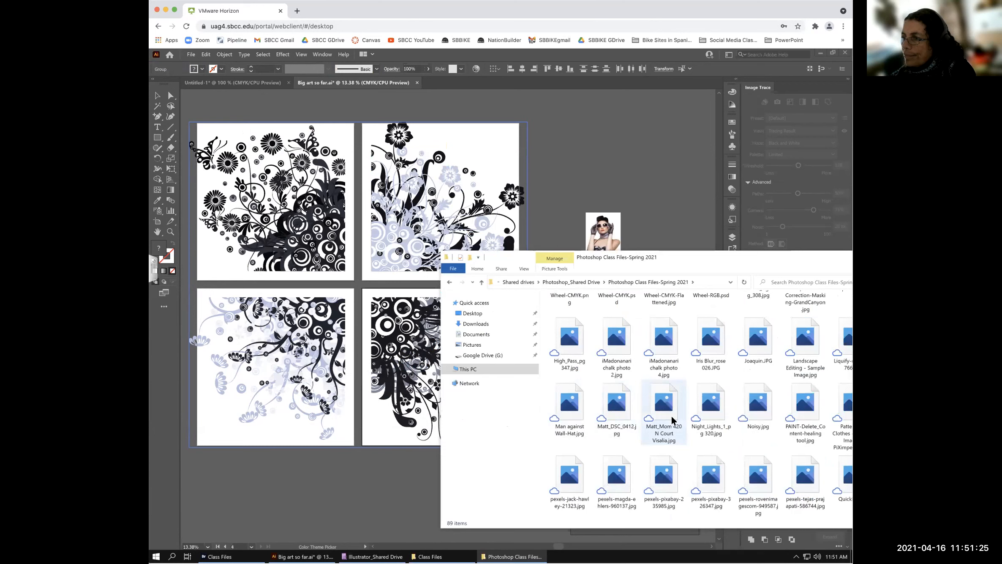
scroll(672, 419, down, 3)
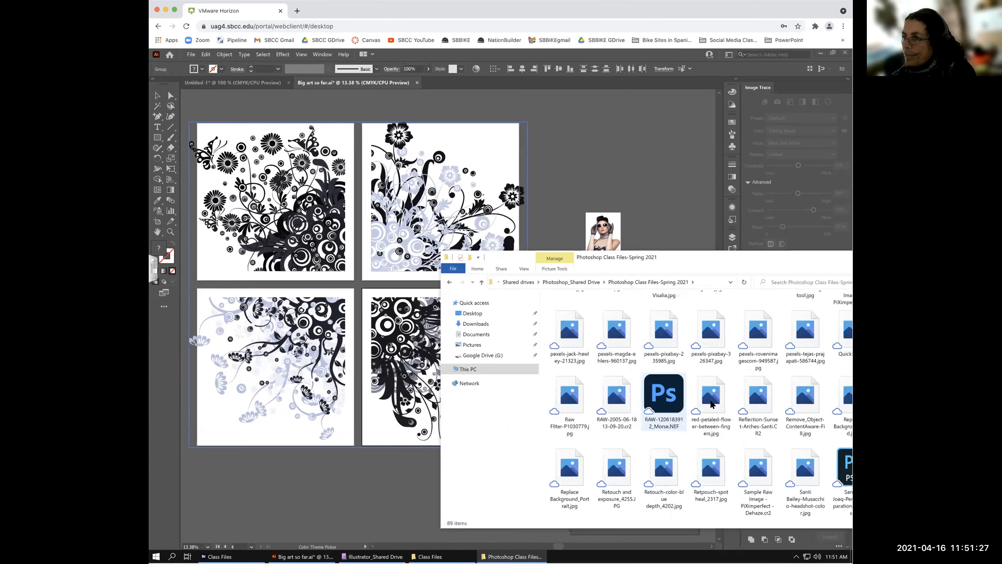
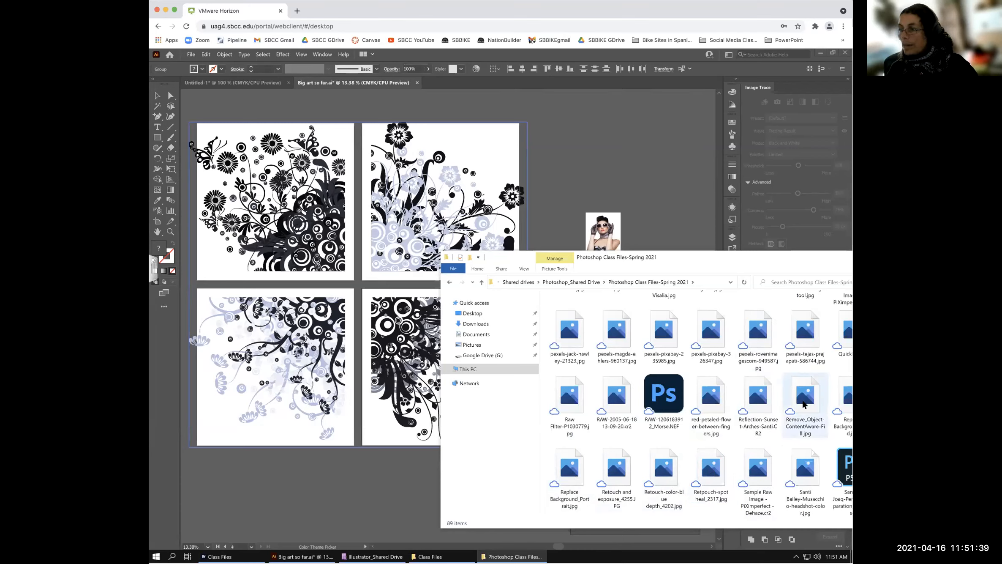
- Drag Remove_Object-ContentAware-Fill.jpg onto the Illustrator canvas, which triggers a file-read error
drag(803, 404, 630, 190)
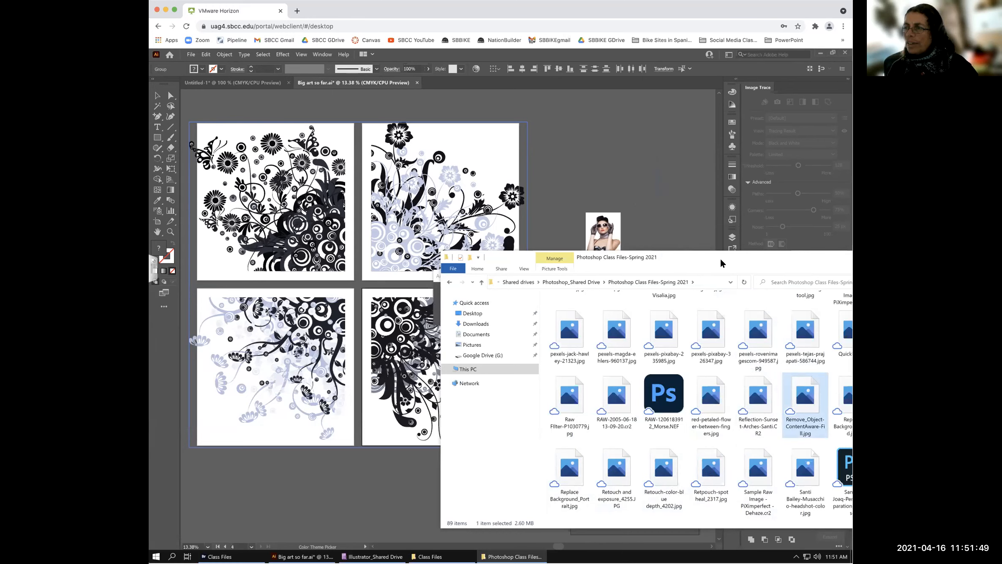
click(389, 492)
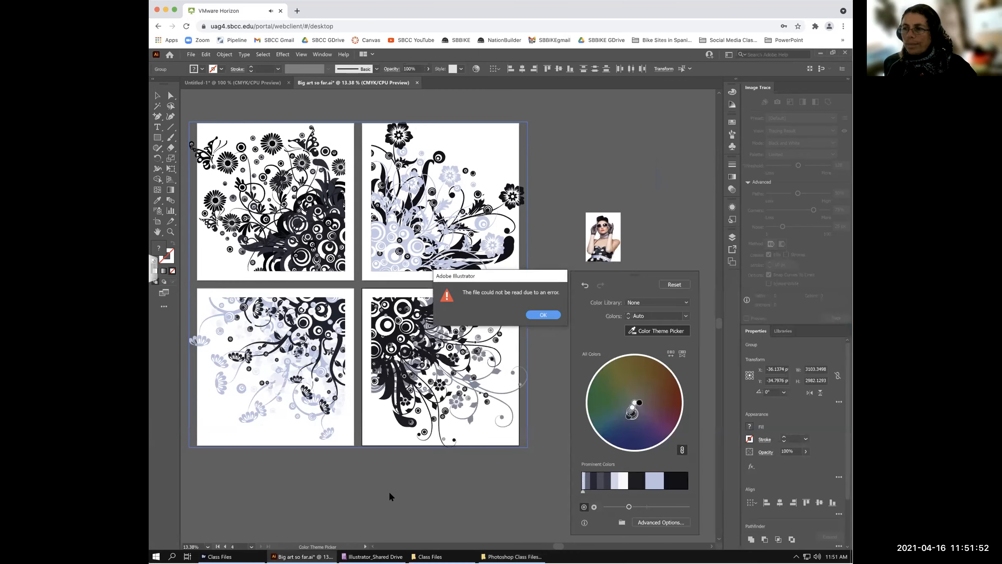
- Dismiss the read error, return to the Selection tool, and switch to the Untitled-1 document
click(543, 315)
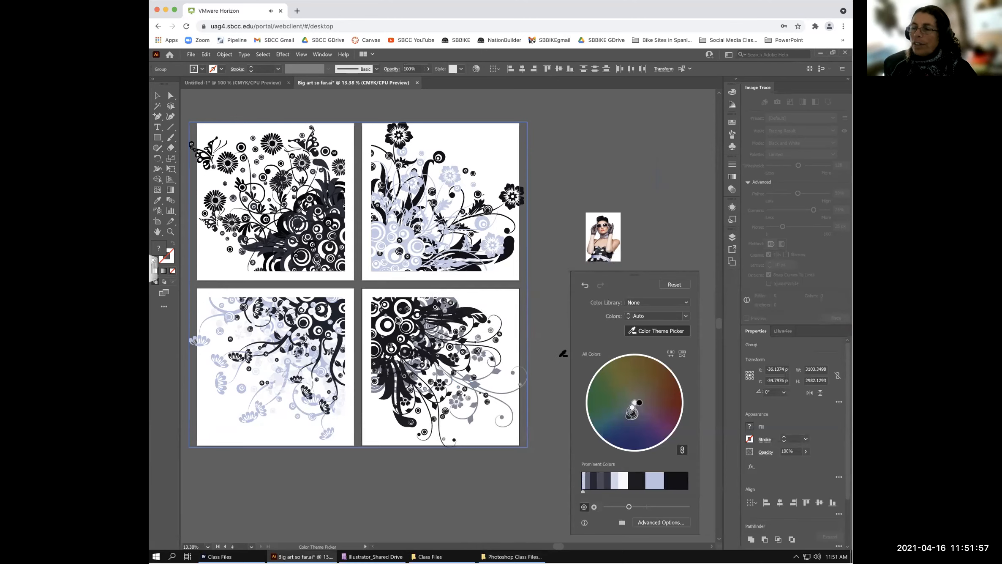
click(610, 222)
click(157, 96)
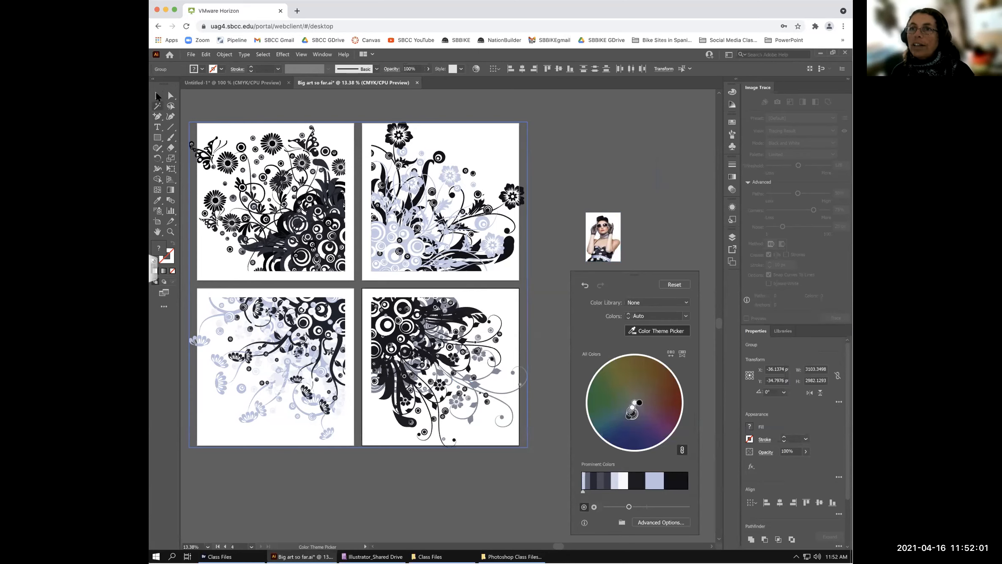
click(221, 81)
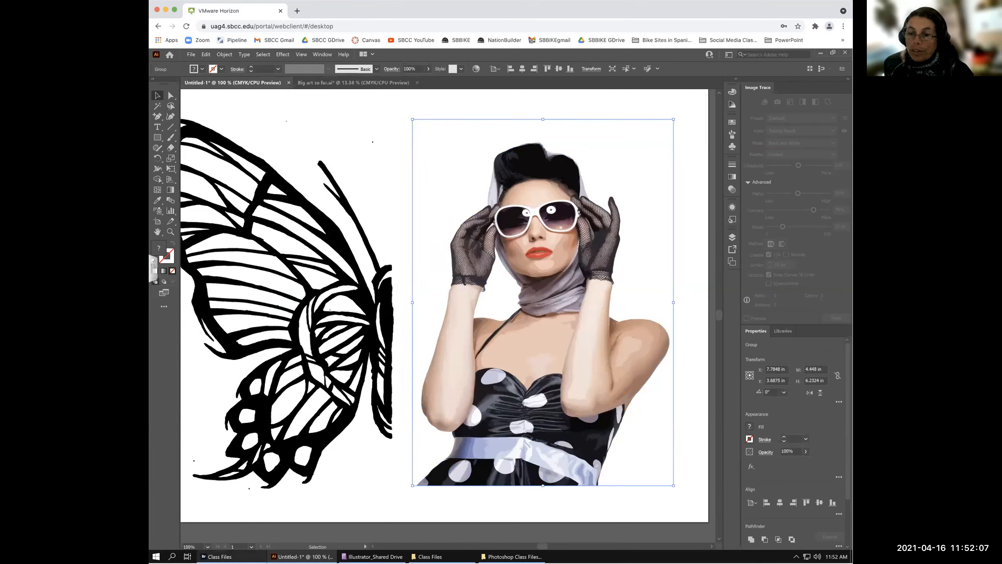
mouse_move(302, 556)
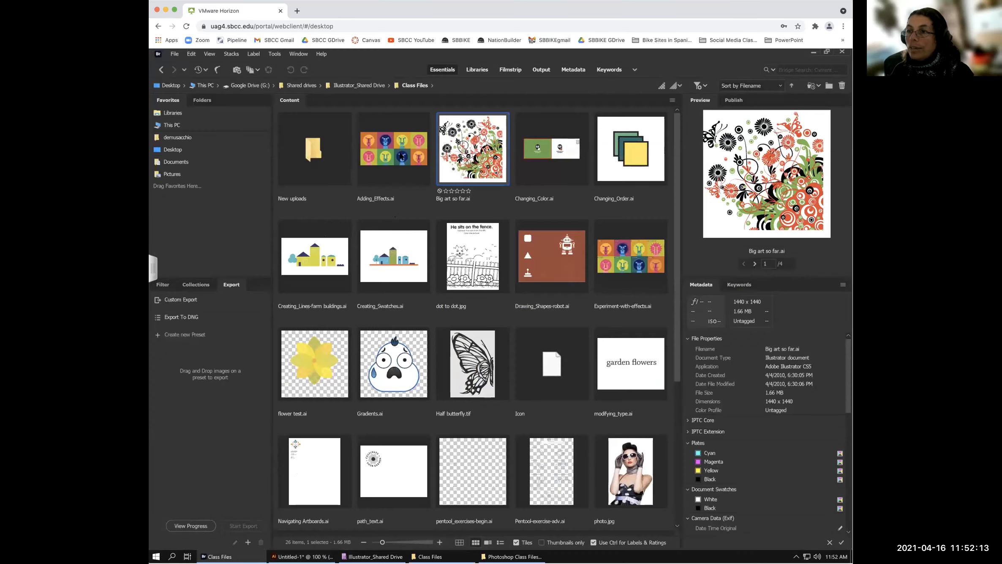
- Open Understanding_Layers.ai from Bridge in Illustrator and select all its Nepal guide artwork
scroll(545, 368, down, 5)
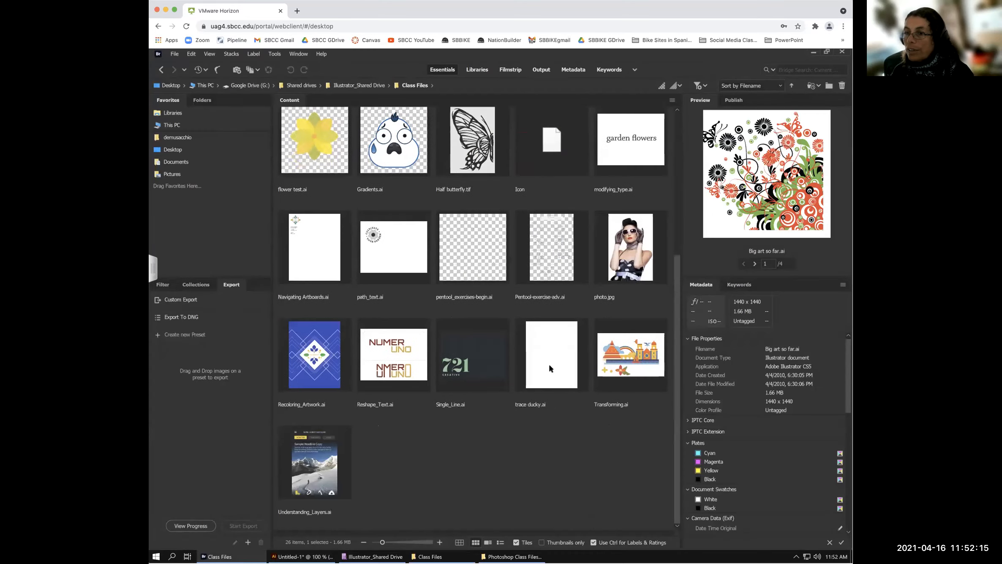
click(315, 466)
double_click(314, 466)
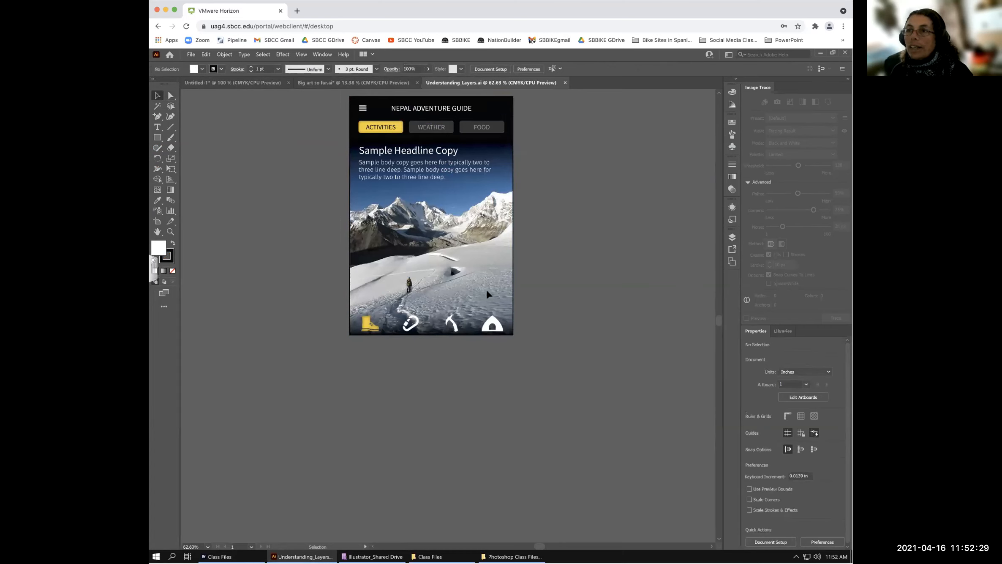
key(ctrl+a)
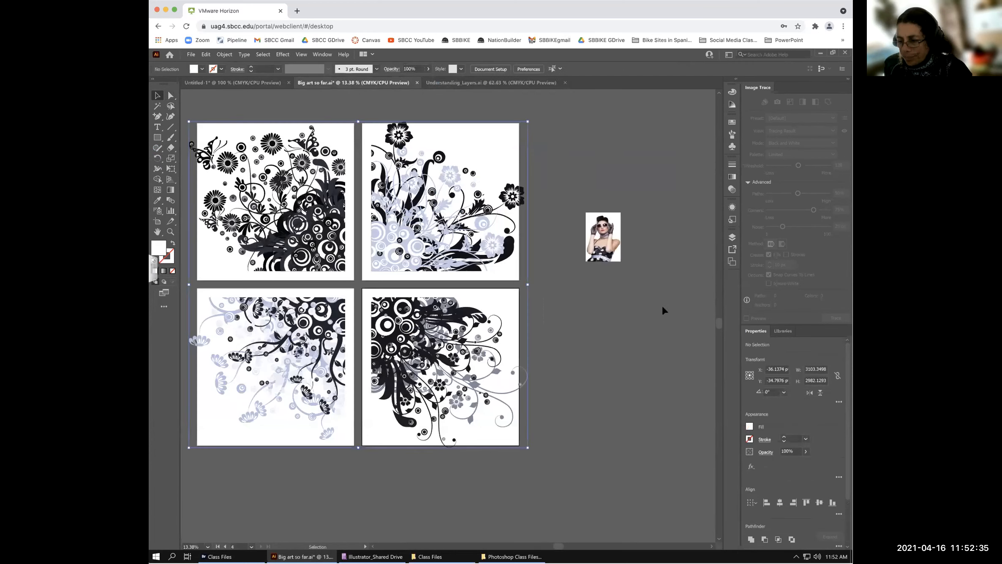
- Paste the Nepal guide poster and position it right of artboard 4
key(ctrl+v)
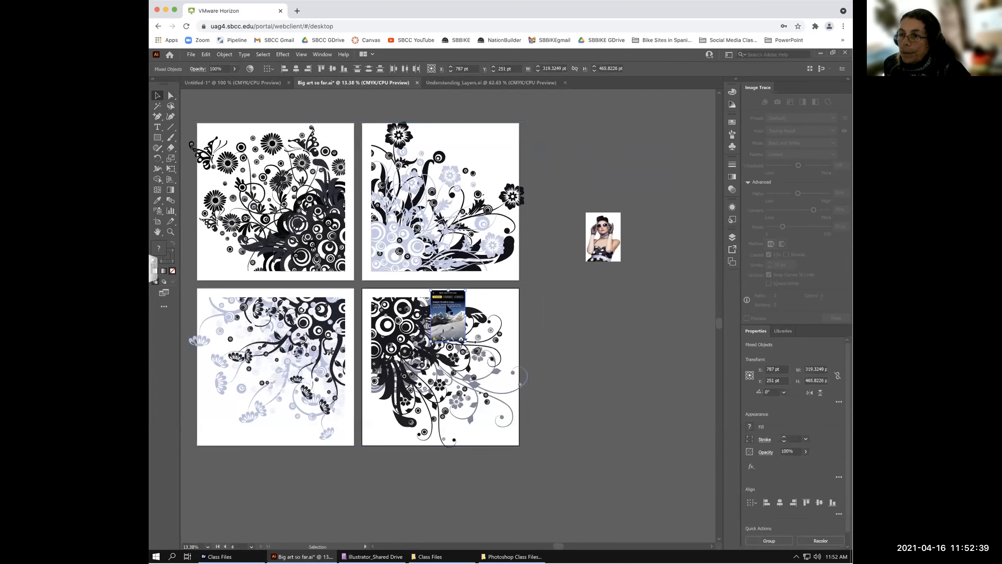
drag(570, 306, 585, 307)
scroll(182, 107, left, 1)
- Select the four-artboard floral art and open Recolor Artwork, moving its options aside
drag(185, 107, 552, 459)
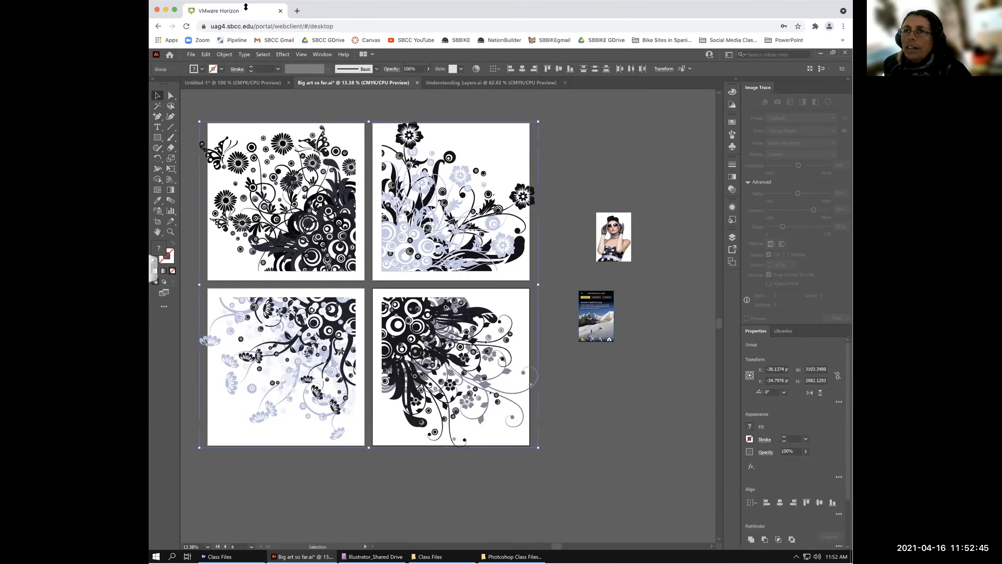
click(206, 54)
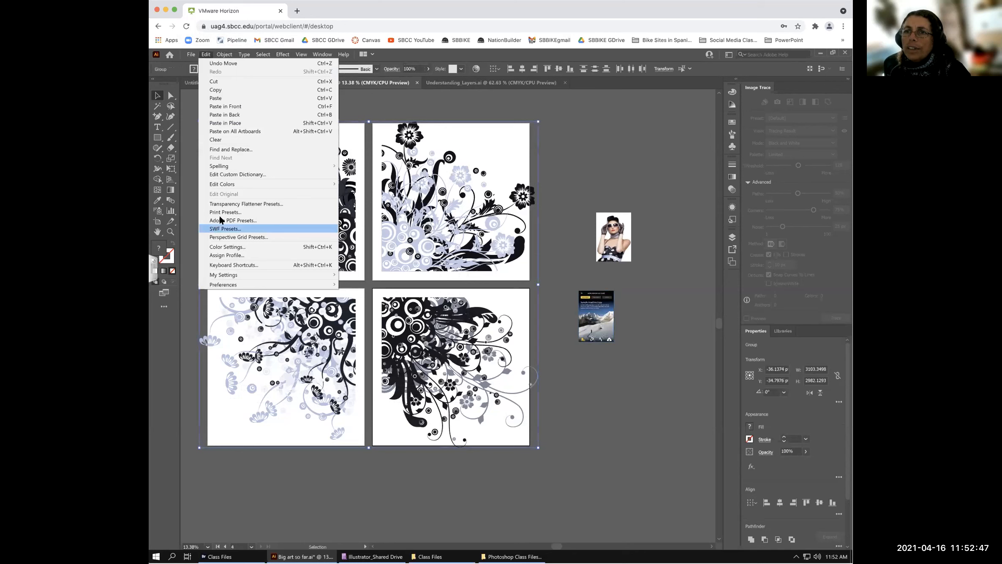
mouse_move(338, 185)
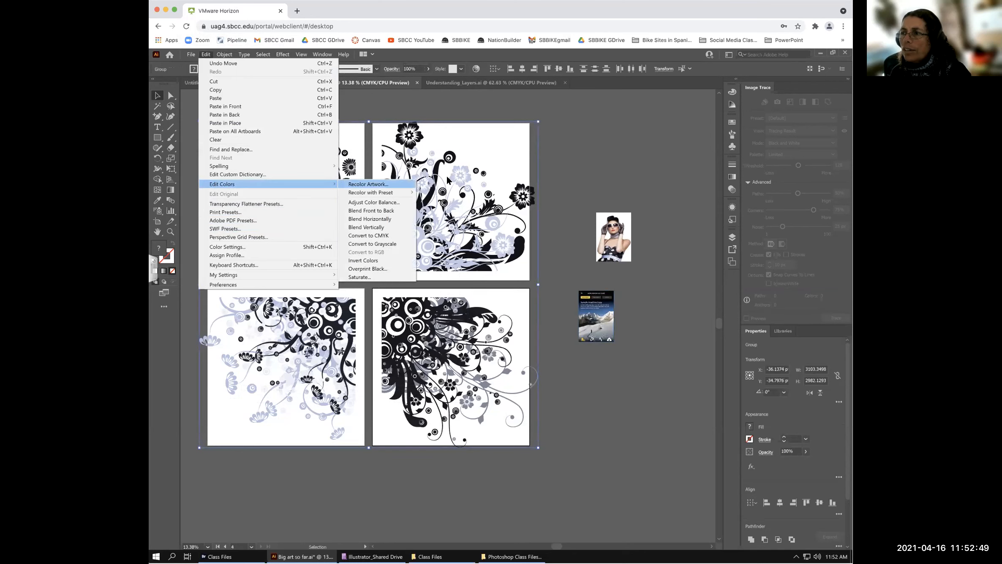
click(375, 185)
drag(315, 90, 536, 229)
drag(549, 265, 567, 290)
- Sample the Nepal poster with Color Theme Picker, giving grey a larger share
click(514, 337)
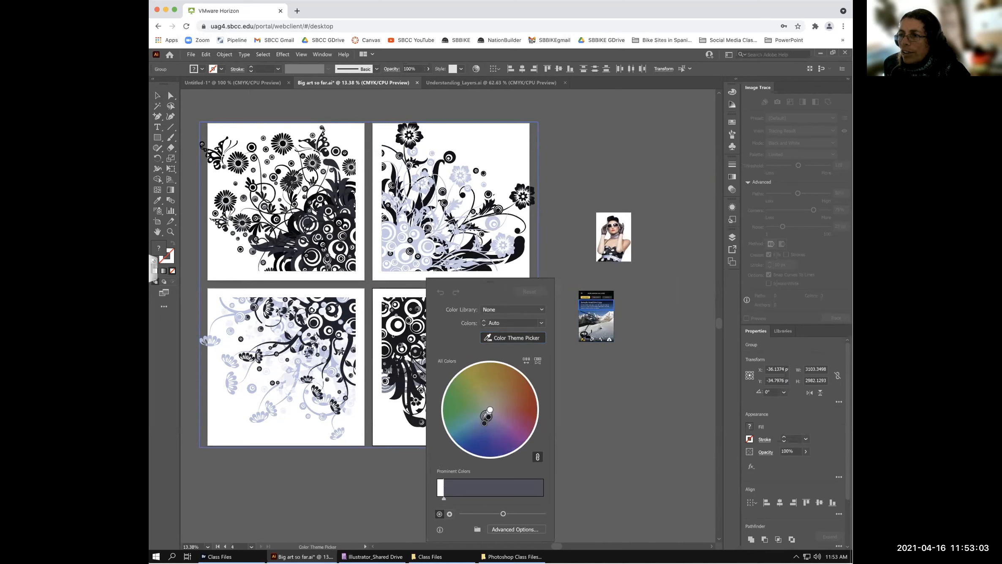
click(590, 332)
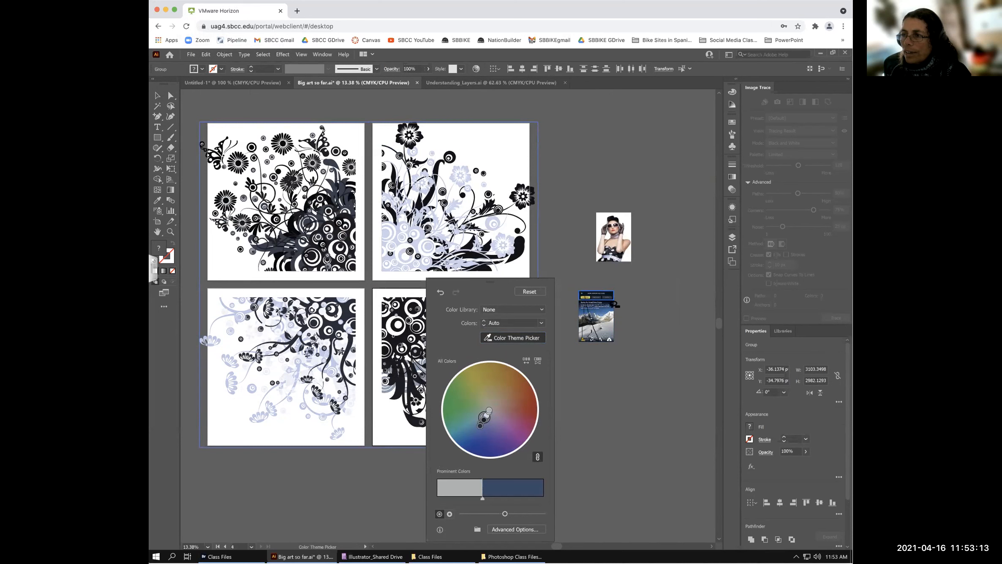
click(618, 316)
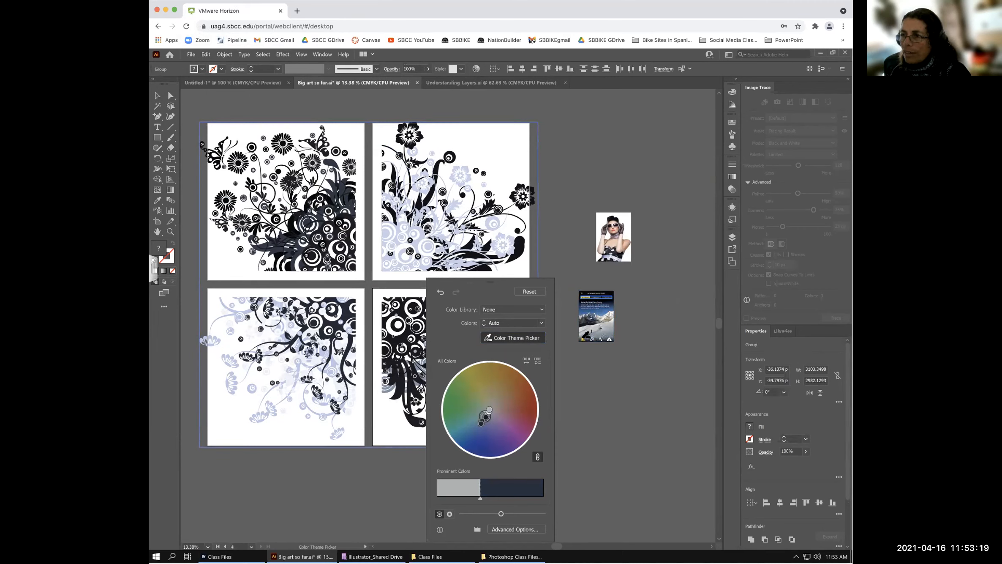
click(614, 331)
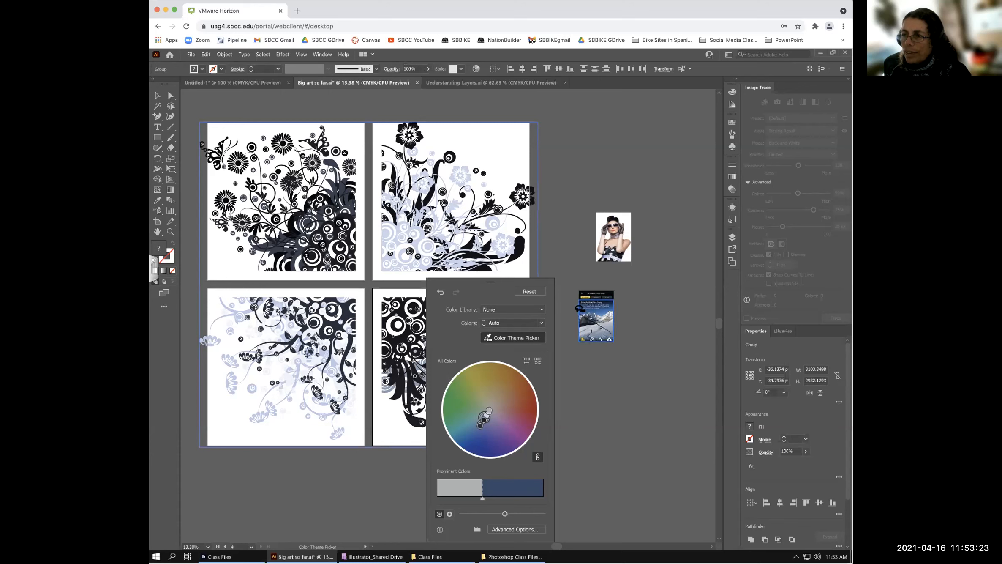
drag(483, 498, 490, 498)
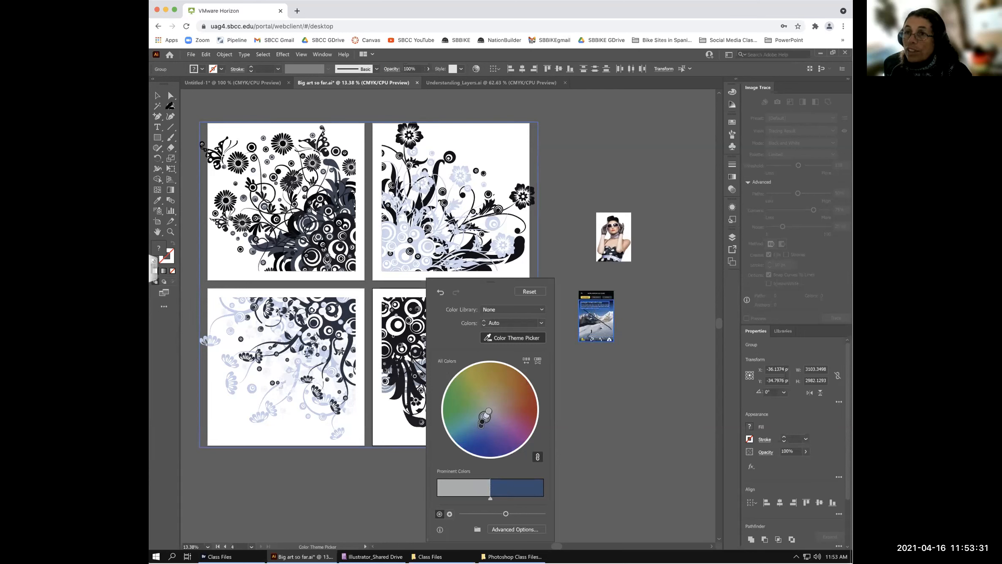
key(Escape)
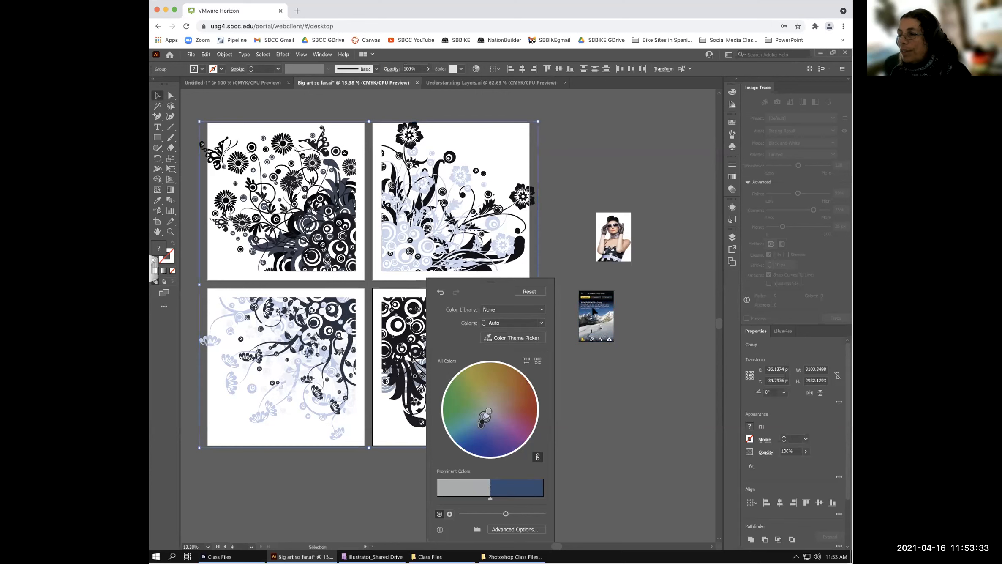
click(594, 310)
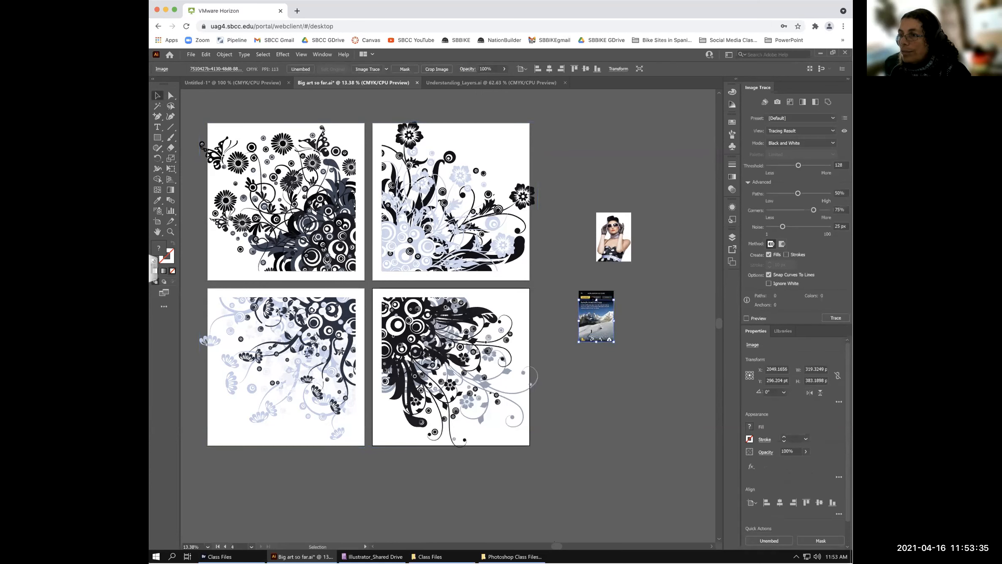
- Pull the mountain image out of the poster and place it under the woman photo
drag(600, 314, 666, 320)
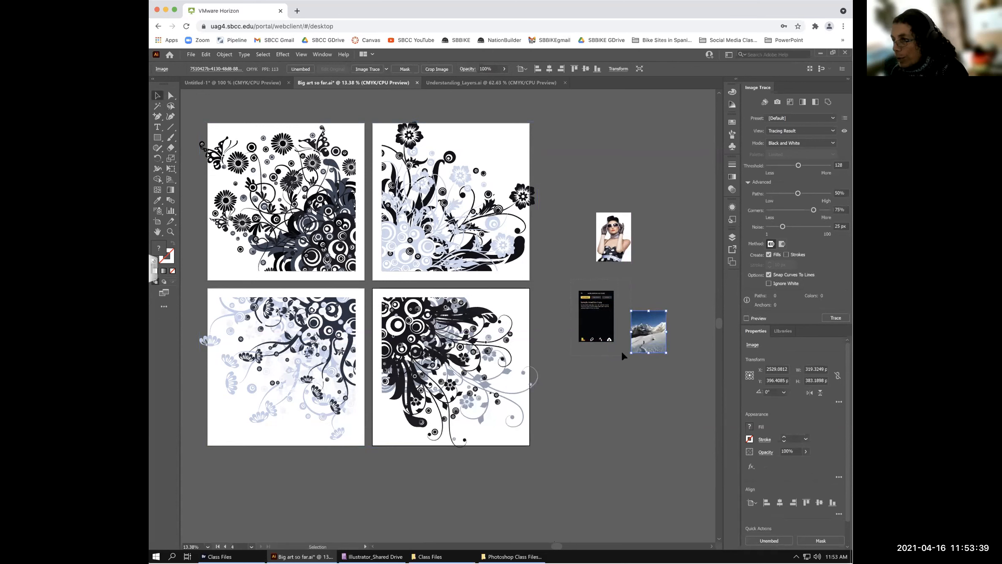
click(618, 352)
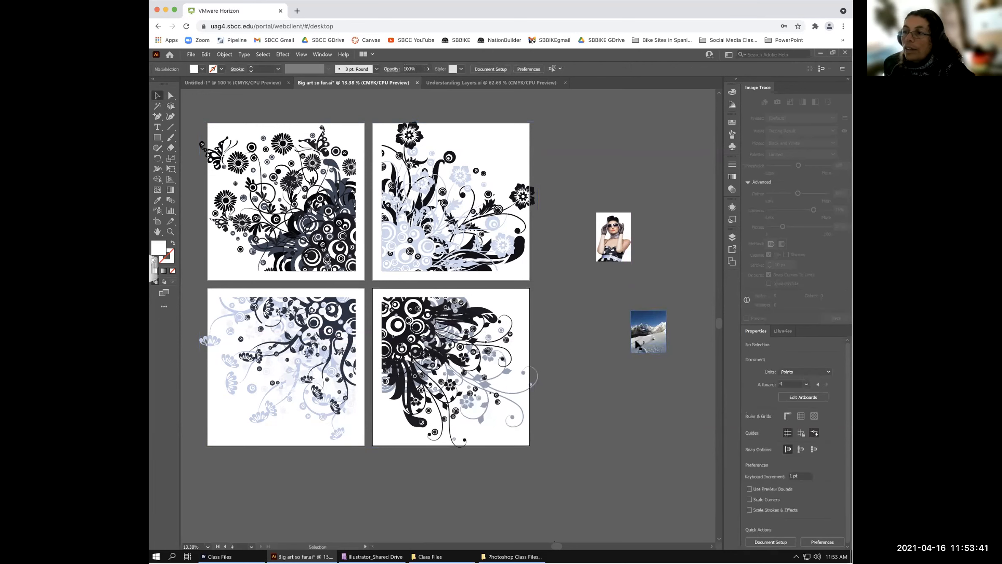
mouse_move(648, 332)
mouse_down()
mouse_move(614, 310)
mouse_move(609, 267)
mouse_move(610, 277)
mouse_up()
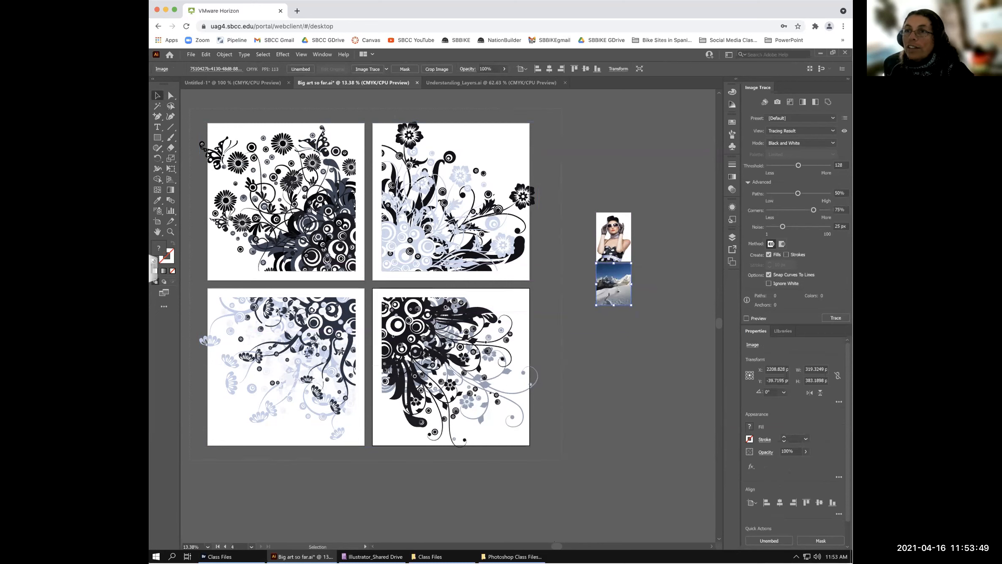
- Reopen Recolor Artwork on the floral art, sample across both photos, then reset
click(203, 122)
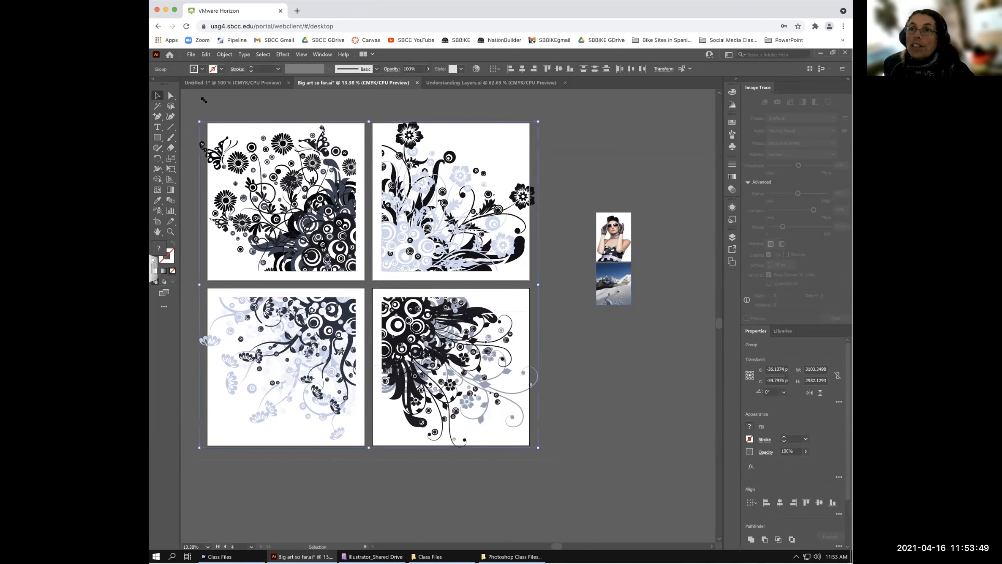
click(206, 55)
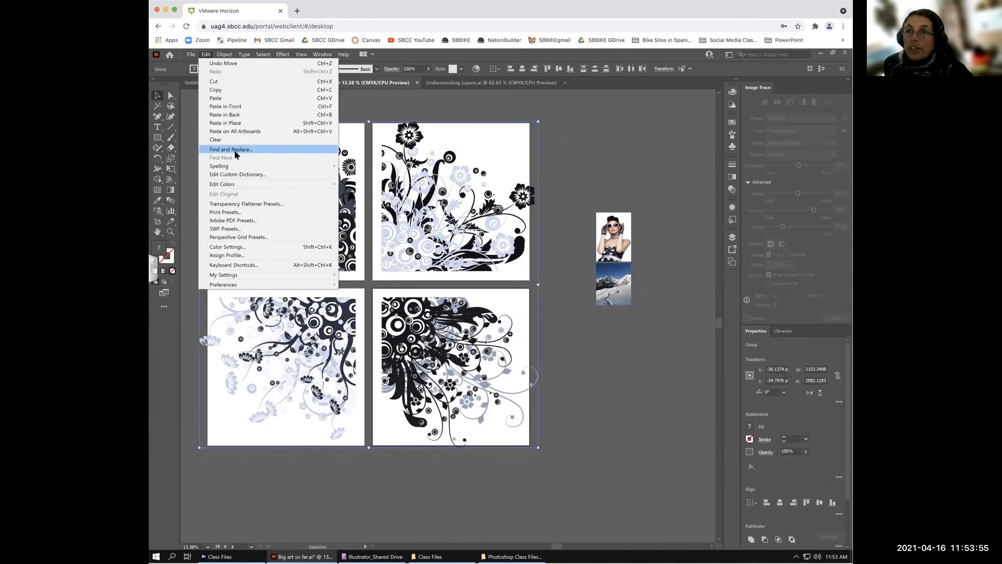
mouse_move(240, 183)
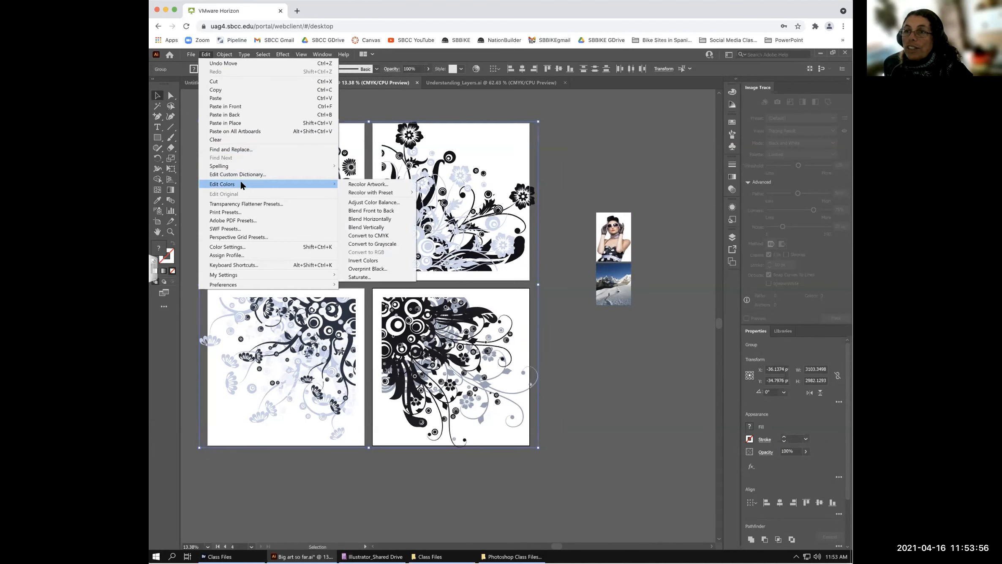
click(368, 184)
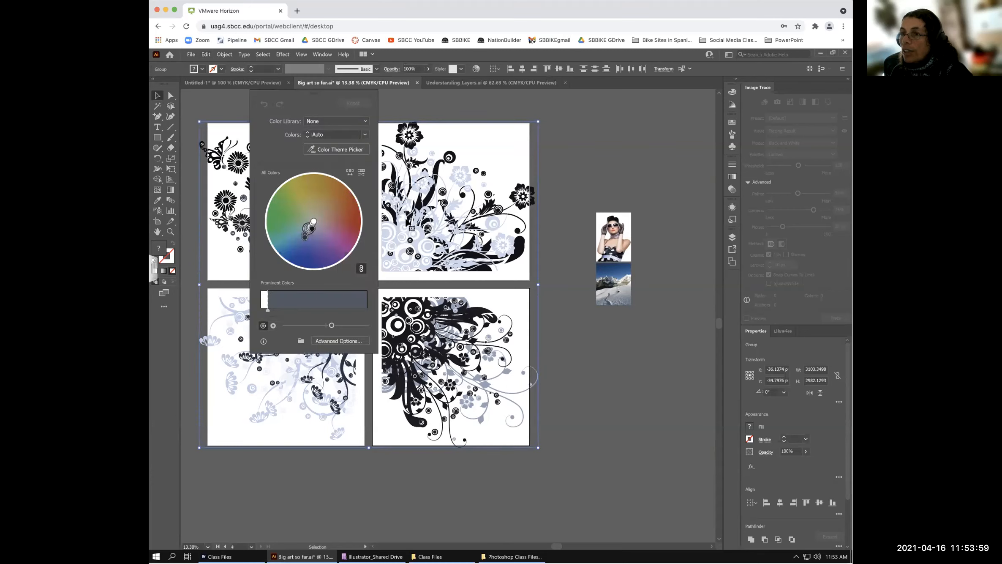
click(335, 148)
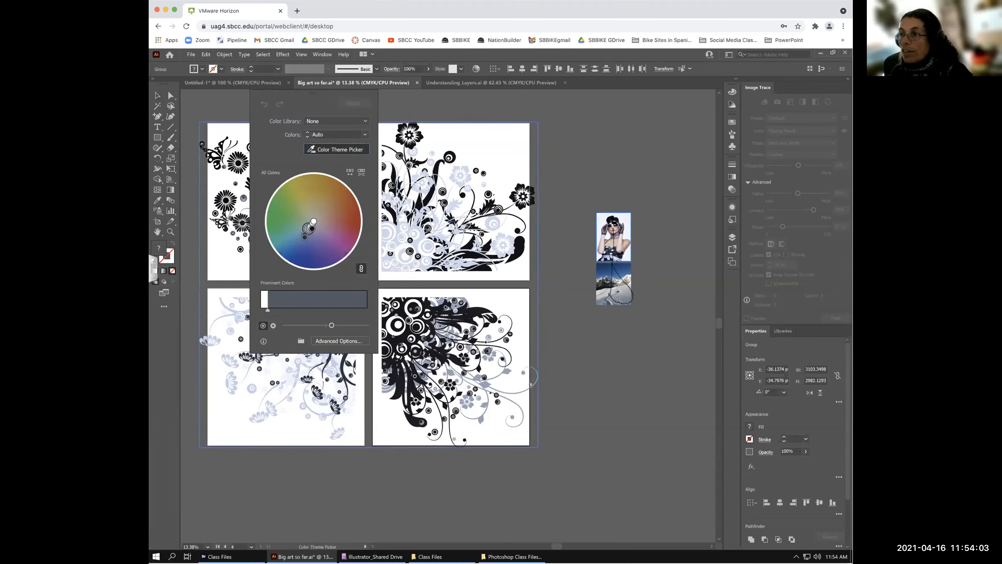
mouse_move(614, 246)
mouse_down()
mouse_move(610, 285)
mouse_move(617, 217)
mouse_move(616, 290)
mouse_up()
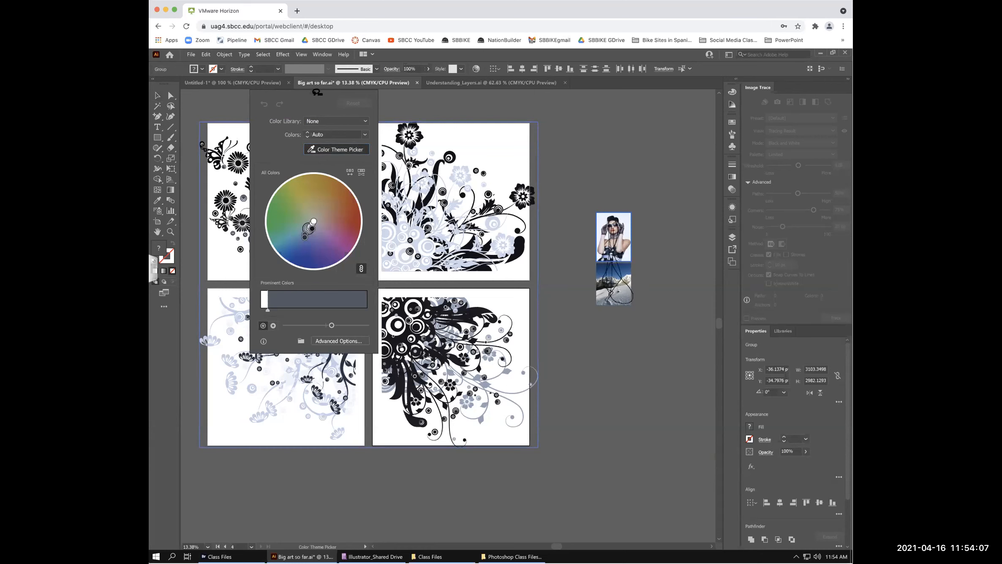
drag(311, 98, 577, 192)
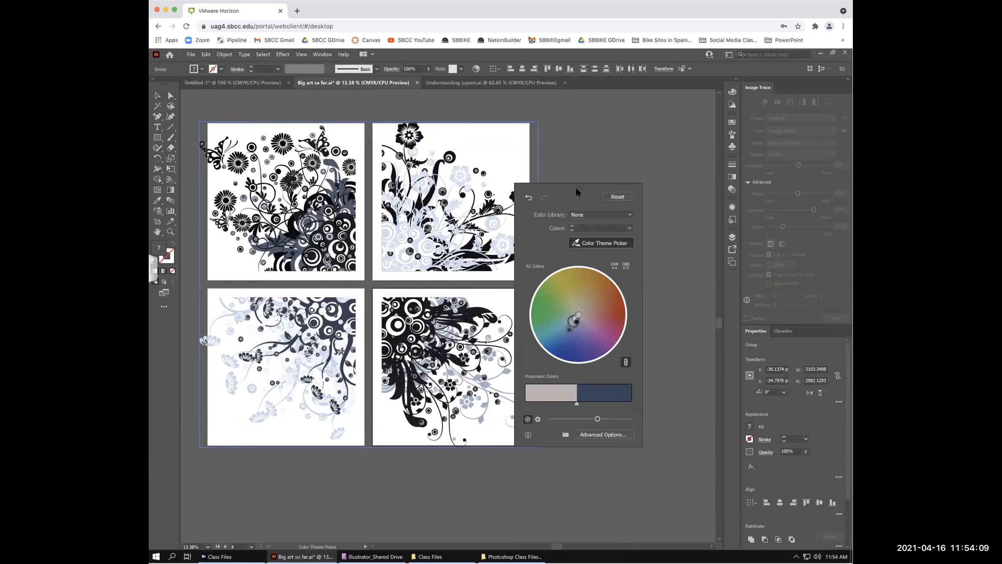
click(617, 197)
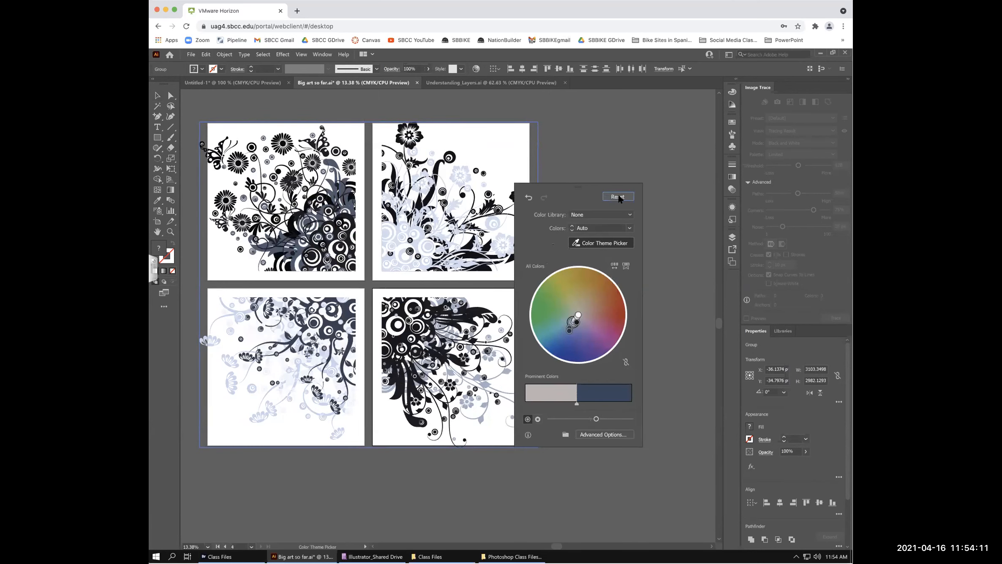
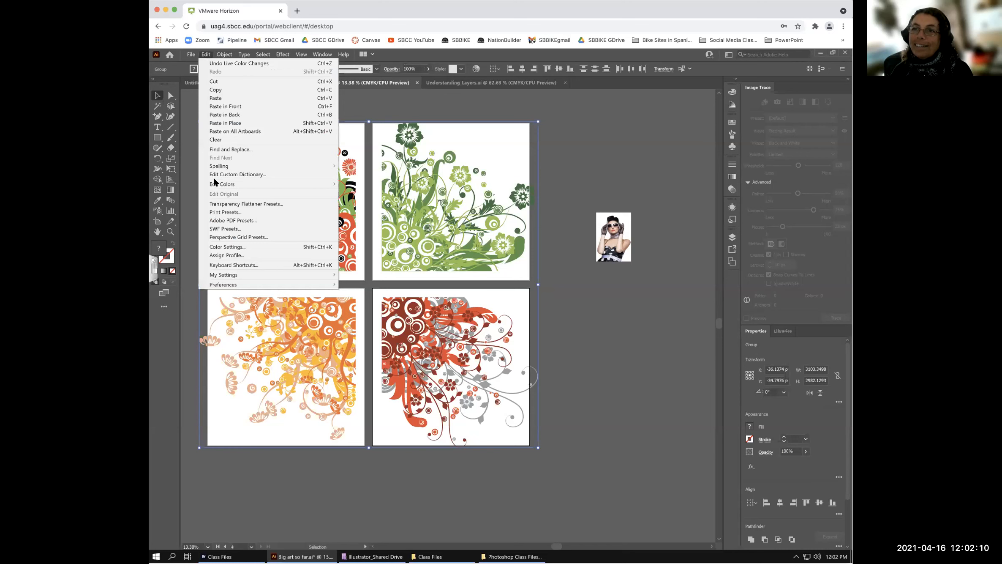
- Open Recolor Artwork on the floral art and move its panel to the right of the artboards
click(369, 184)
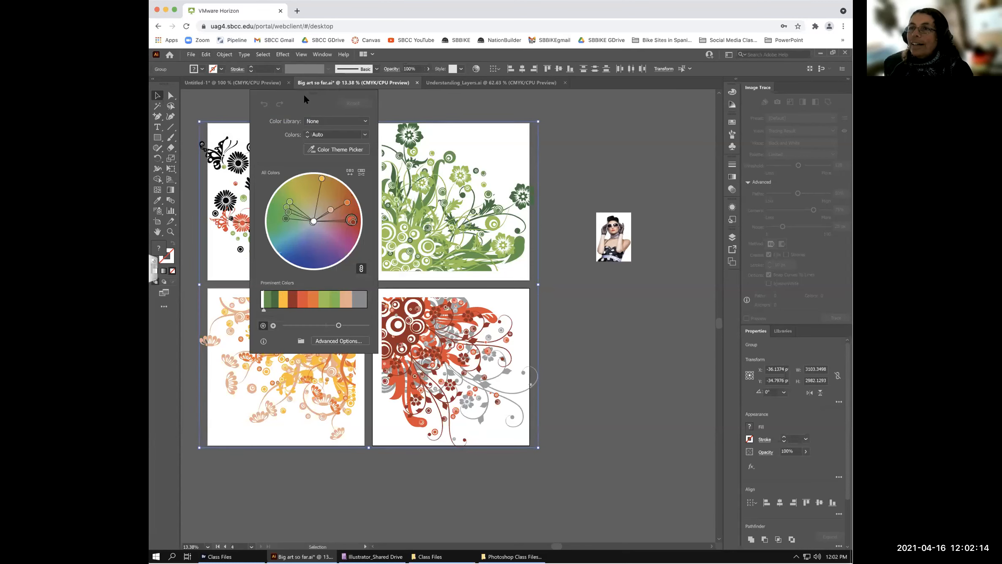
drag(311, 92, 618, 100)
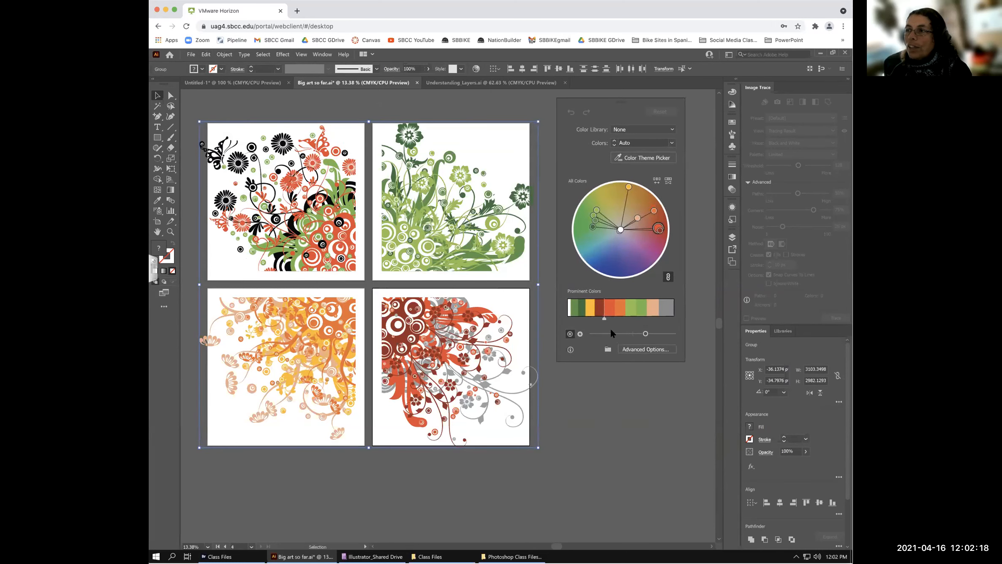
- Expand to the advanced Recolor Artwork dialog and position it beside the artwork
click(645, 349)
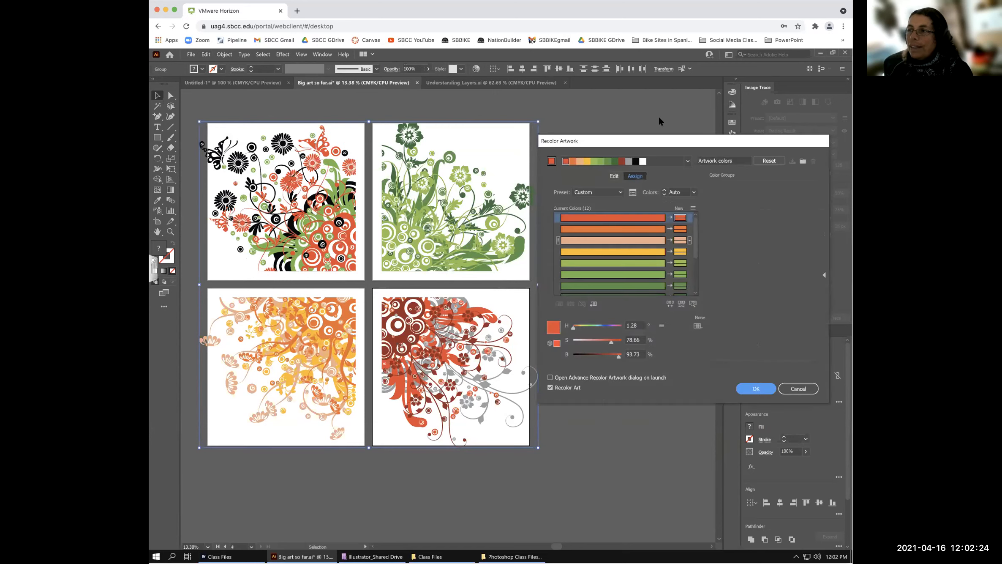
drag(658, 141, 647, 142)
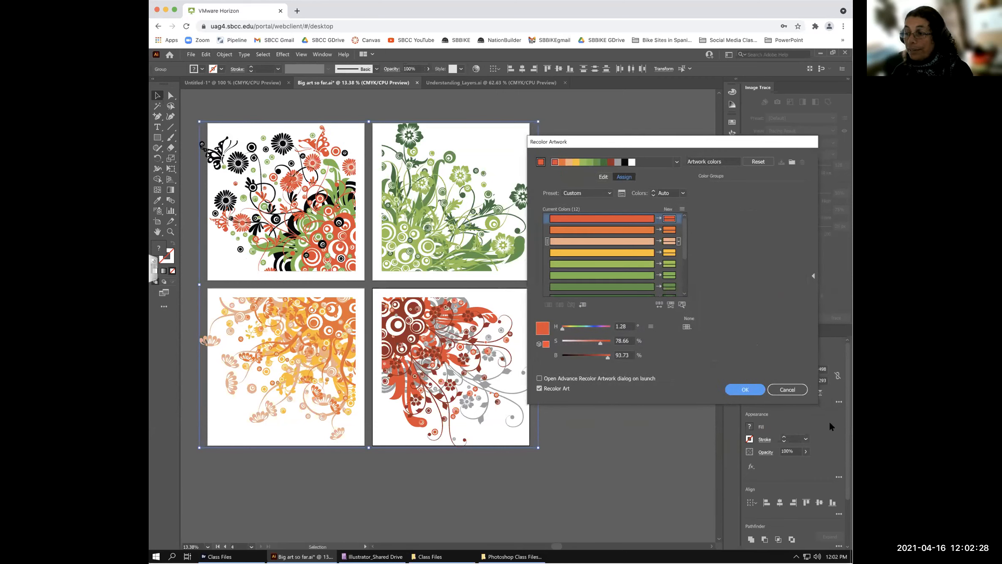
drag(646, 144, 660, 147)
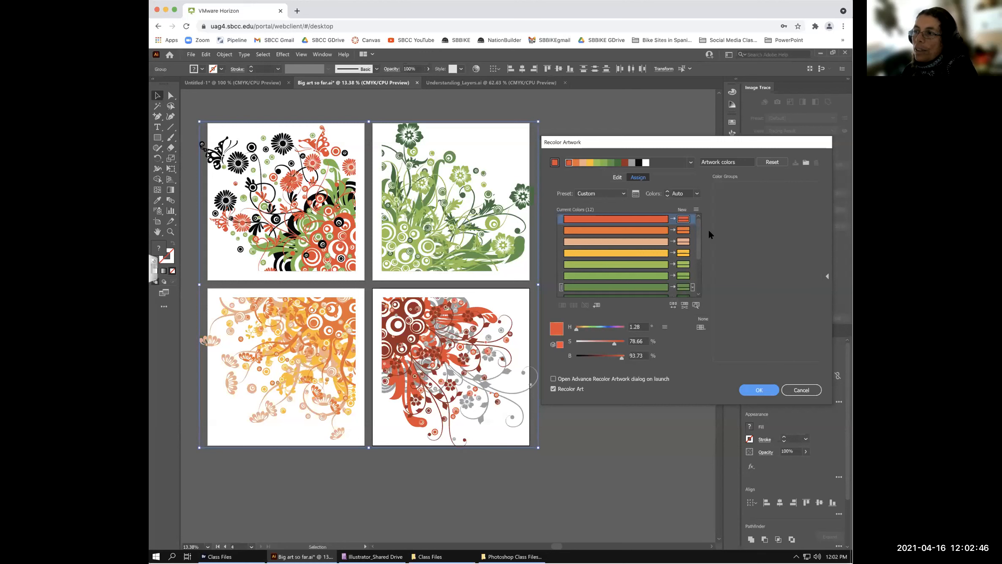
mouse_move(696, 227)
mouse_down()
mouse_move(703, 287)
mouse_move(704, 213)
mouse_up()
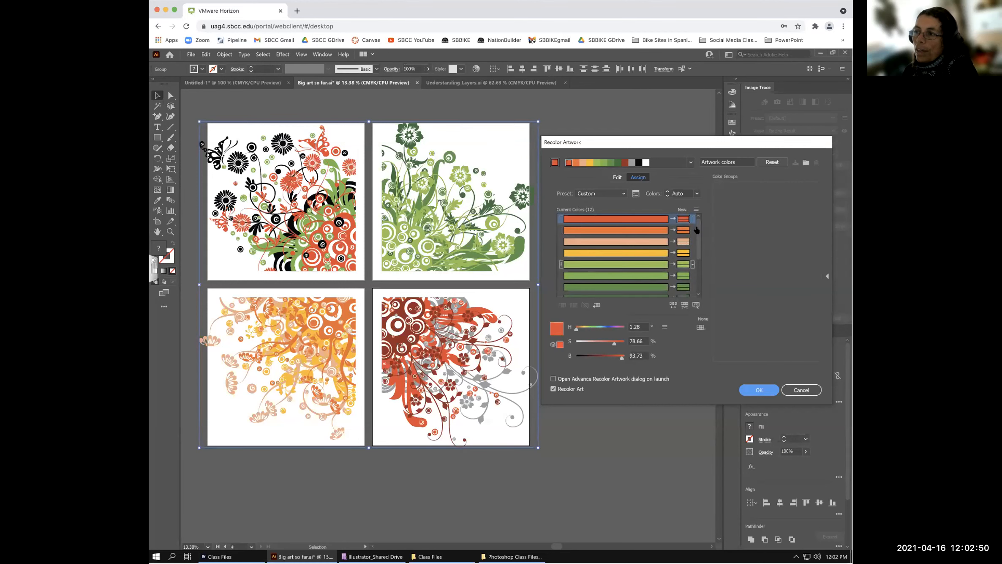
drag(698, 235, 704, 207)
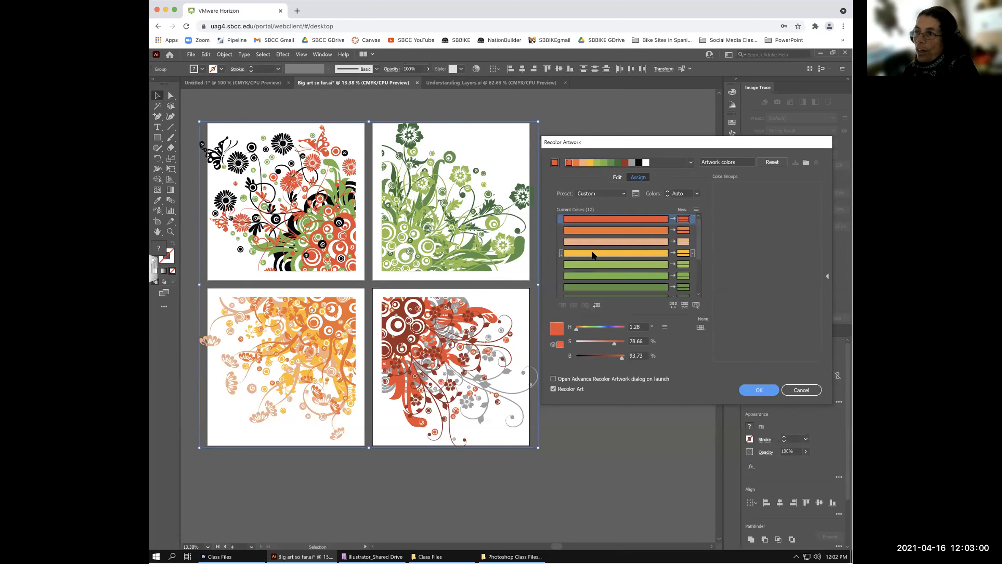
- Select the orange row's new colour and show its colorization method menu
click(640, 230)
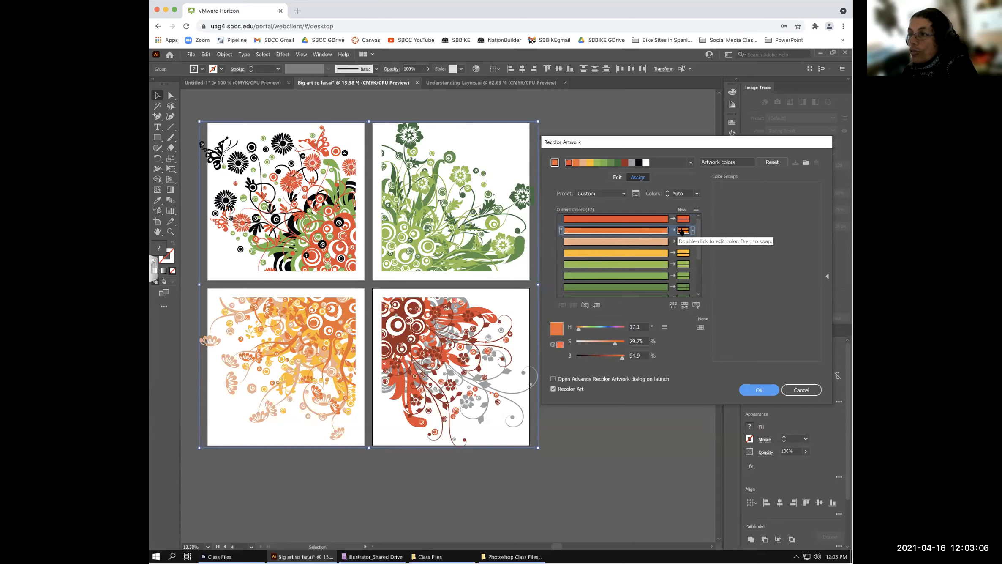
click(655, 230)
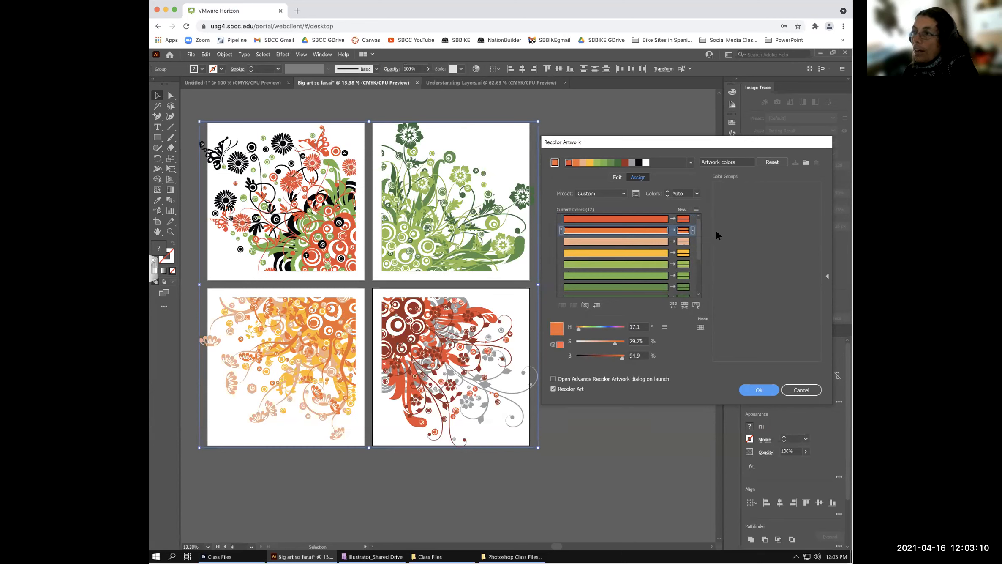
click(684, 231)
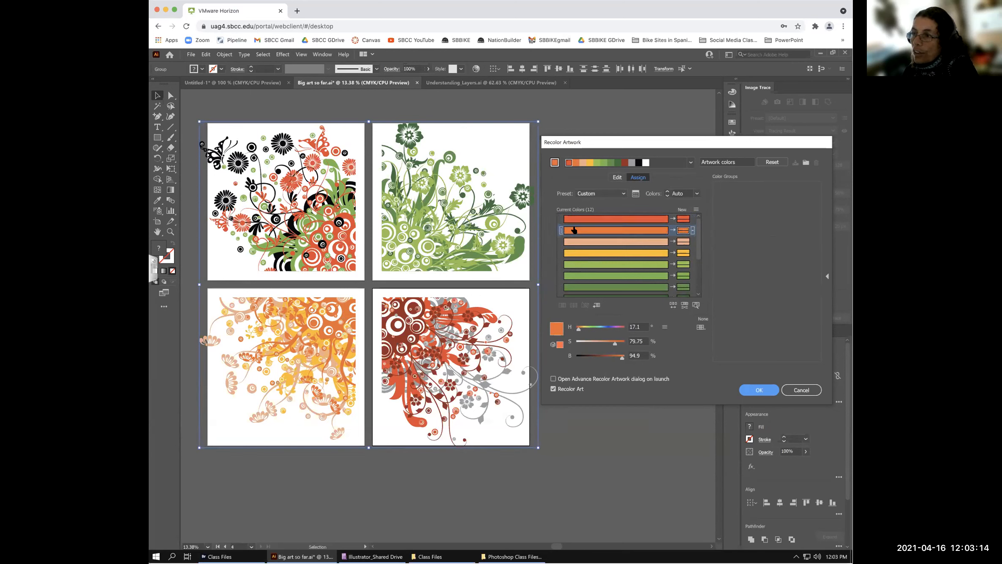
click(692, 230)
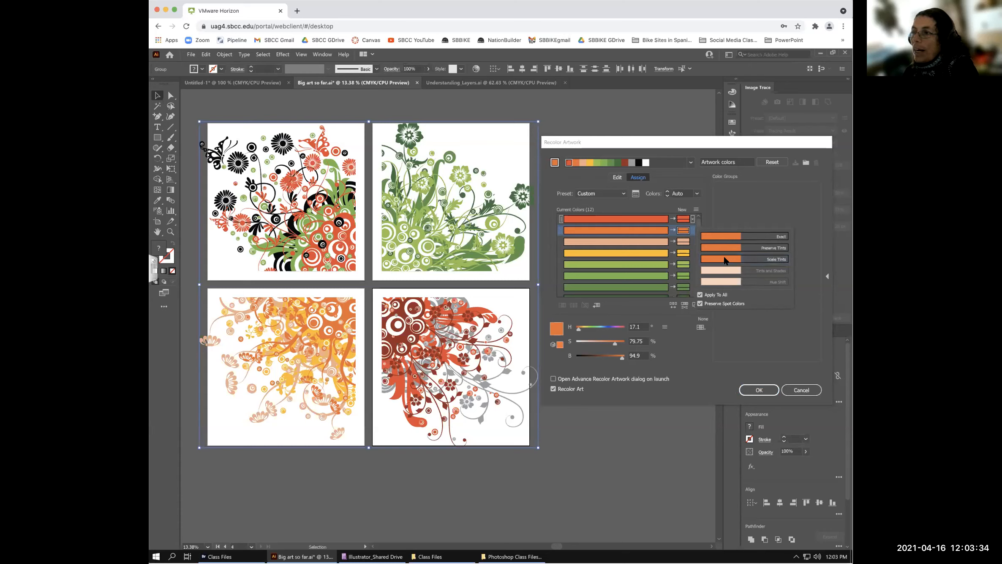
- Try a light blue, then a saturated magenta as orange's replacement colour
double_click(684, 230)
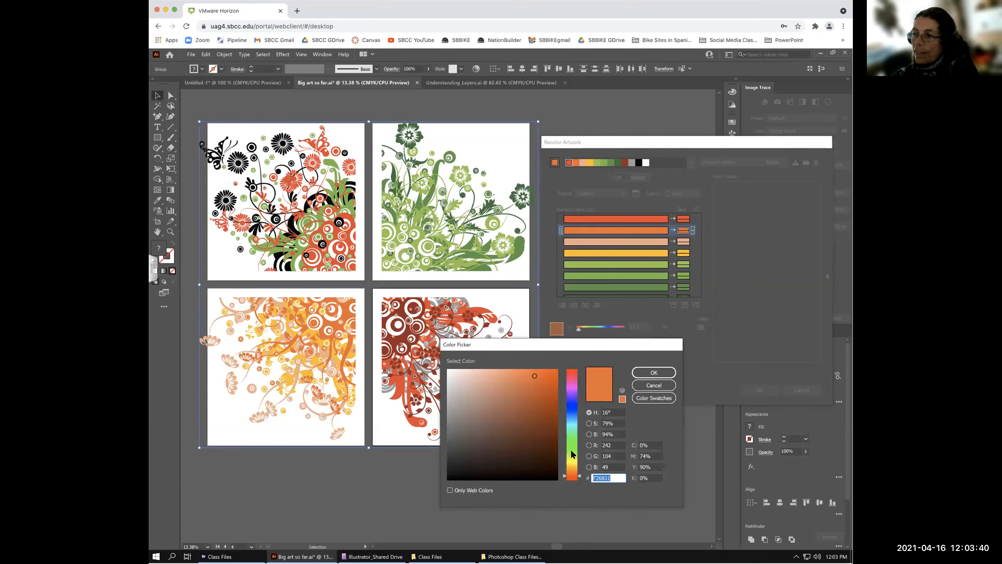
click(572, 411)
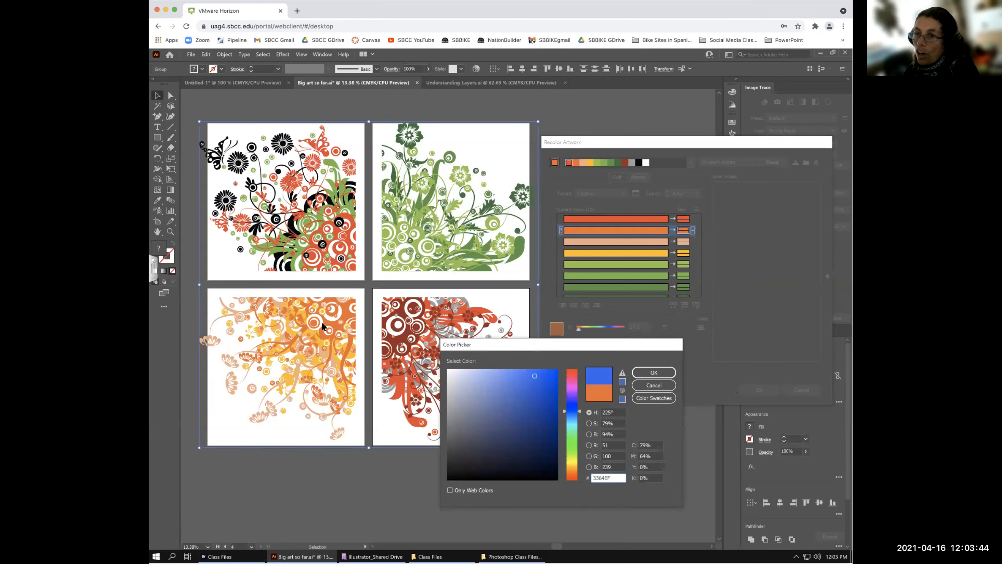
click(514, 377)
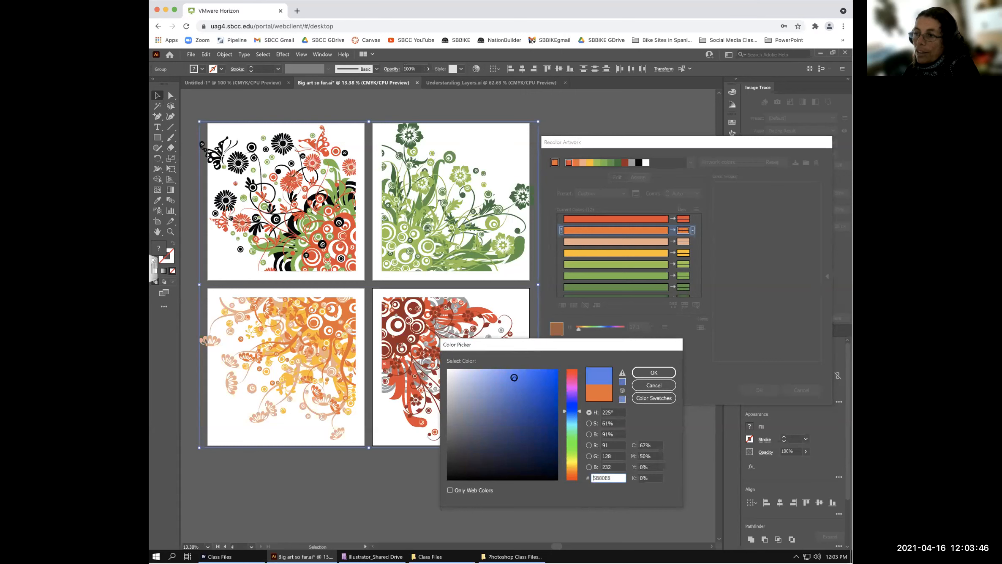
click(654, 372)
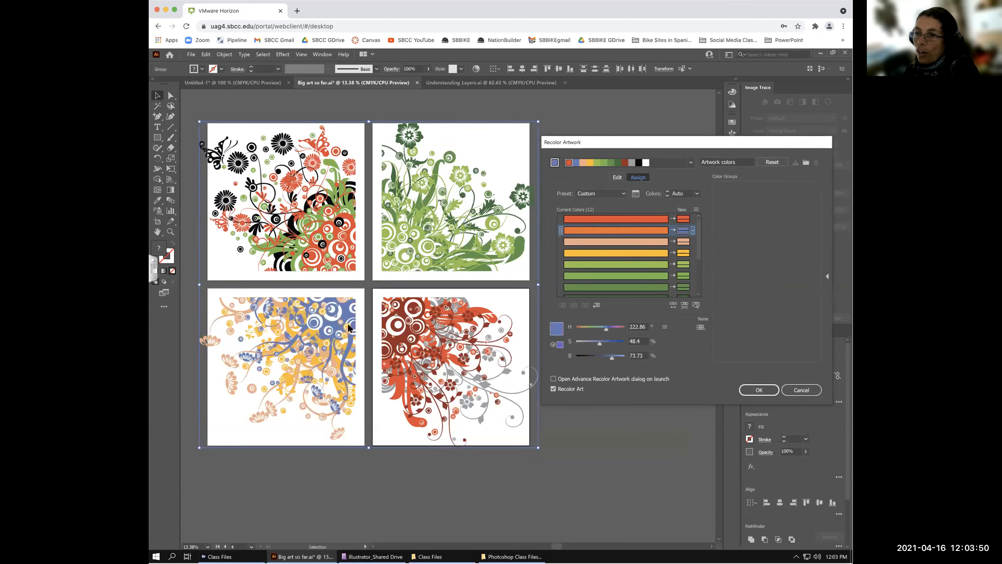
double_click(681, 231)
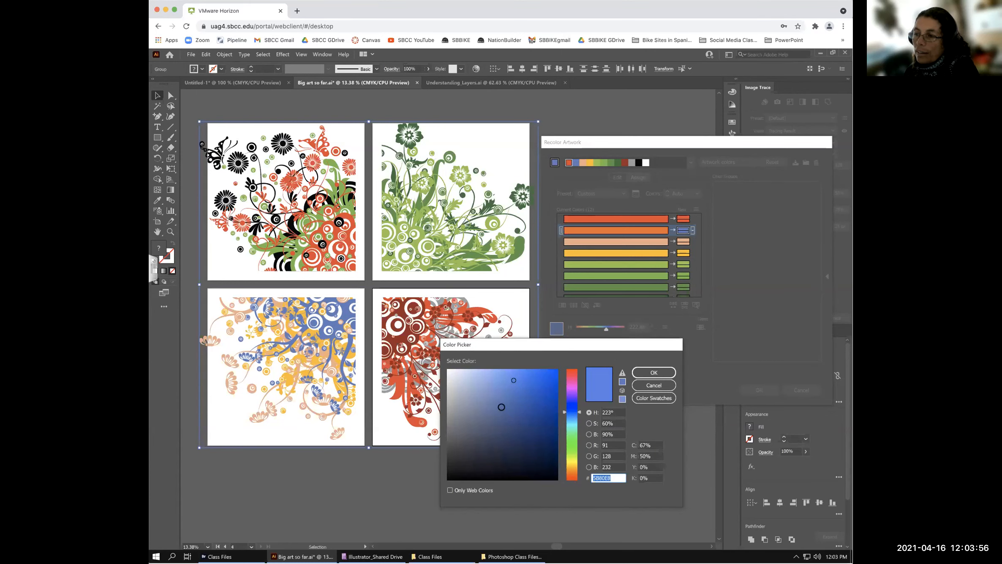
click(571, 386)
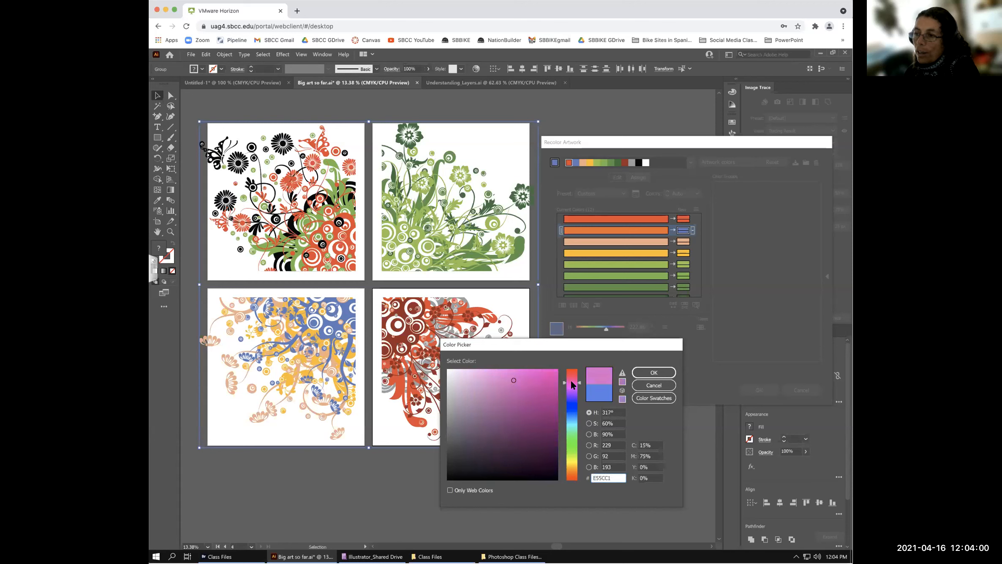
click(541, 376)
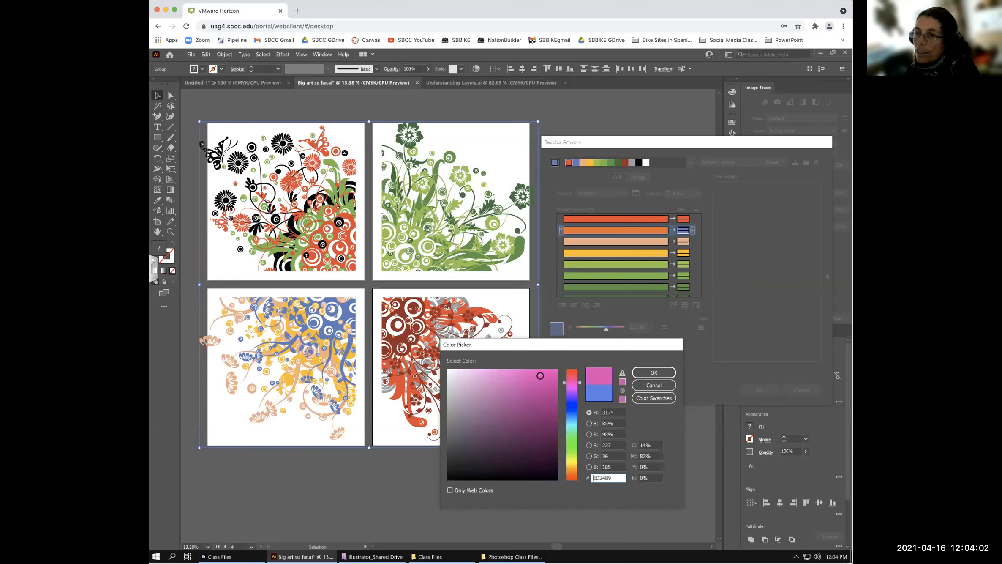
click(653, 372)
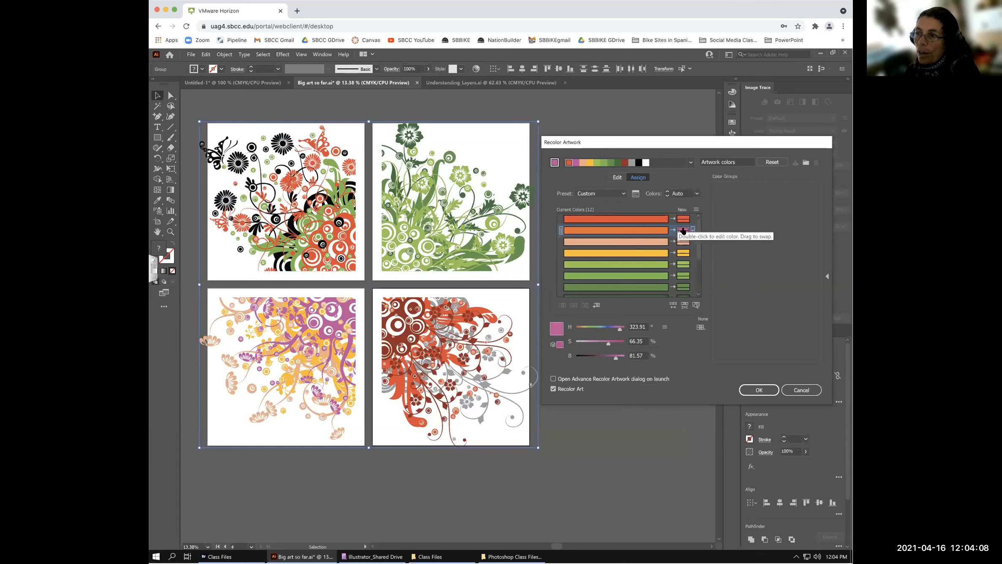
- Replace the orange with a bright teal cyan, 28BEC9
double_click(683, 231)
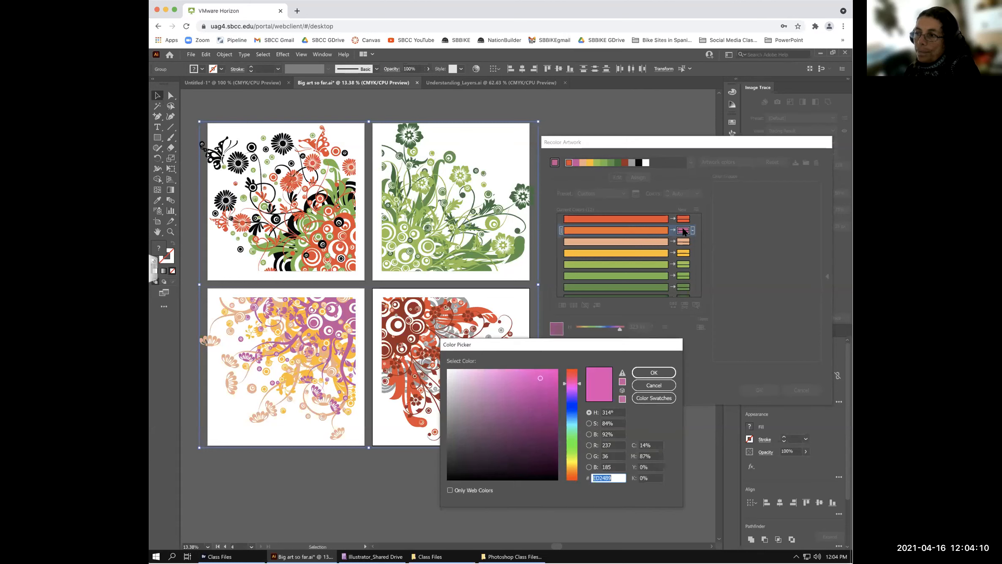
click(572, 425)
click(531, 398)
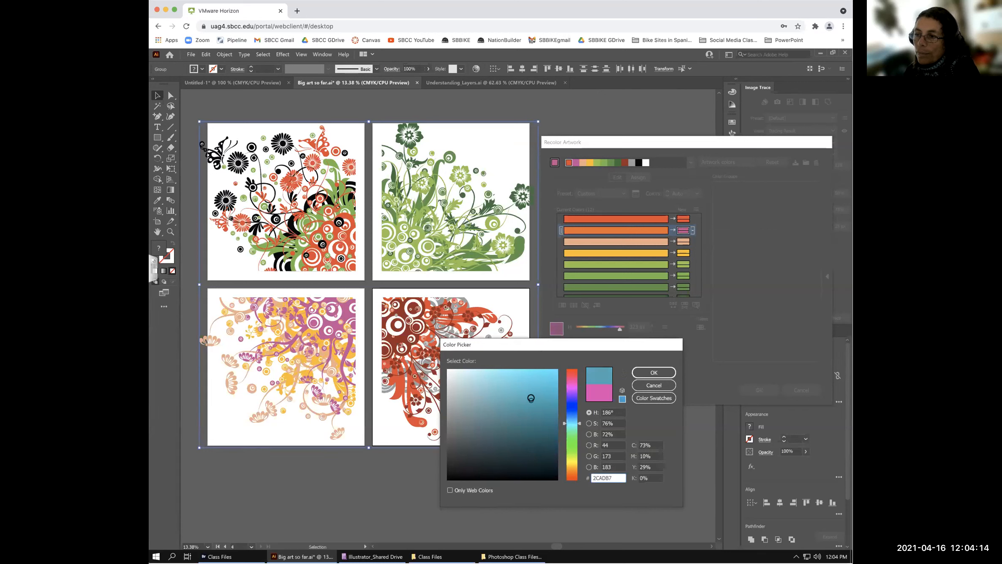
click(530, 414)
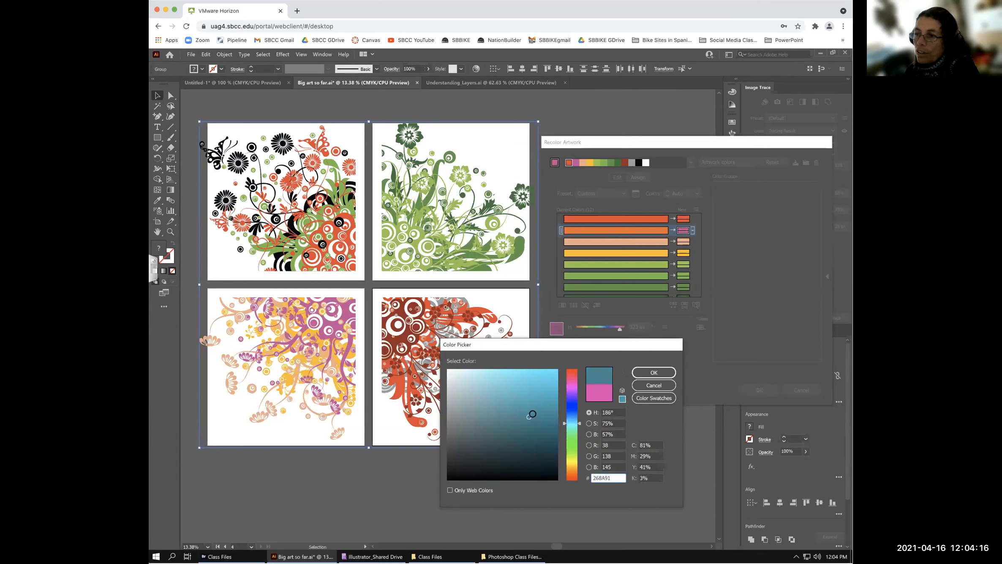
click(528, 401)
drag(538, 386, 535, 394)
click(652, 372)
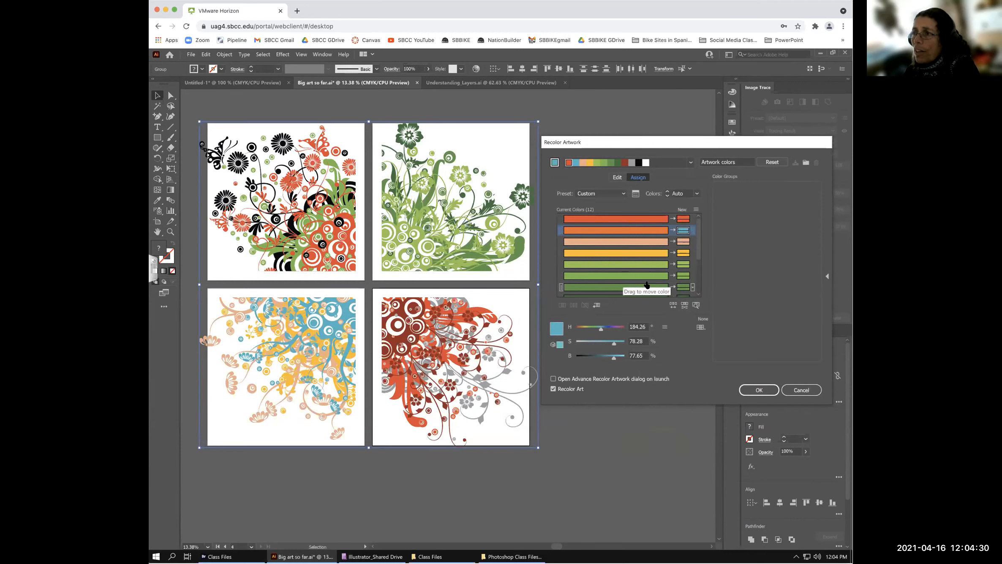
- Look through the harmony rules list, then Reset the assignments to the original colours
click(691, 164)
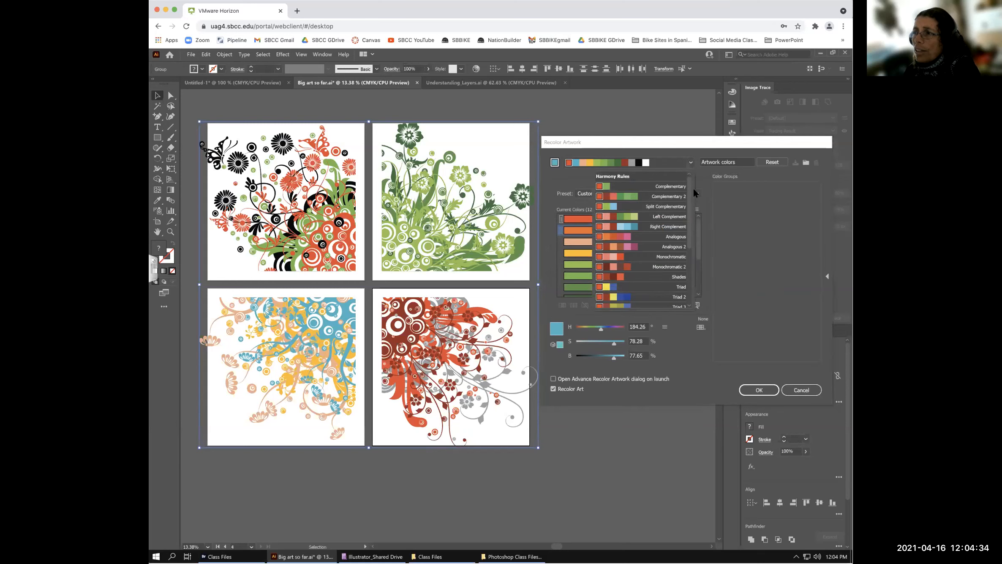
click(684, 151)
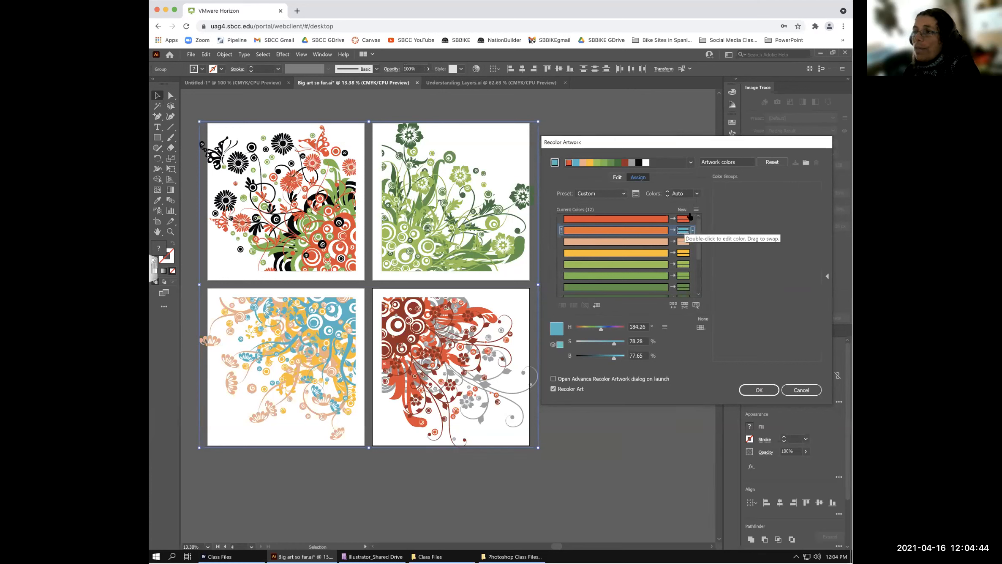
click(691, 163)
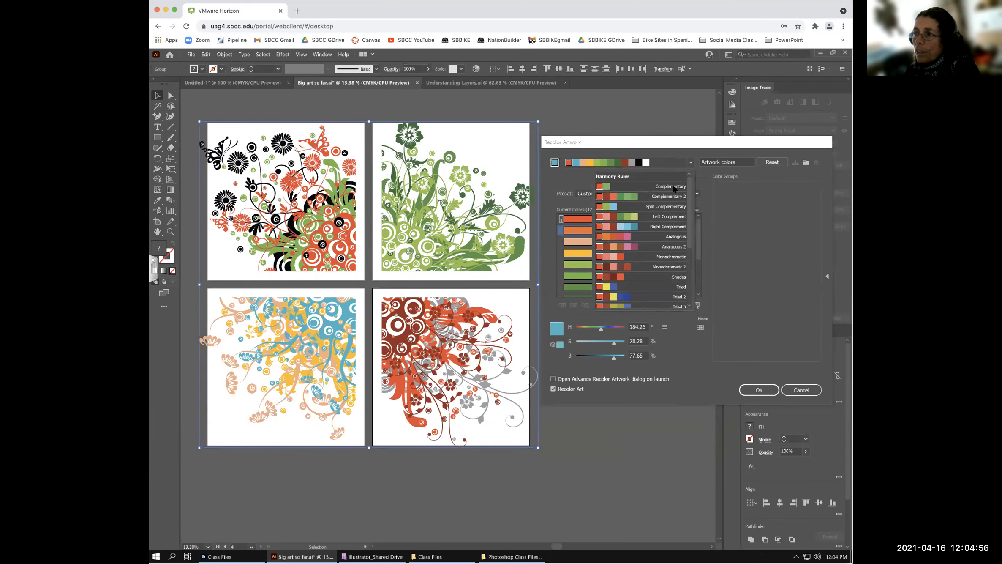
click(674, 159)
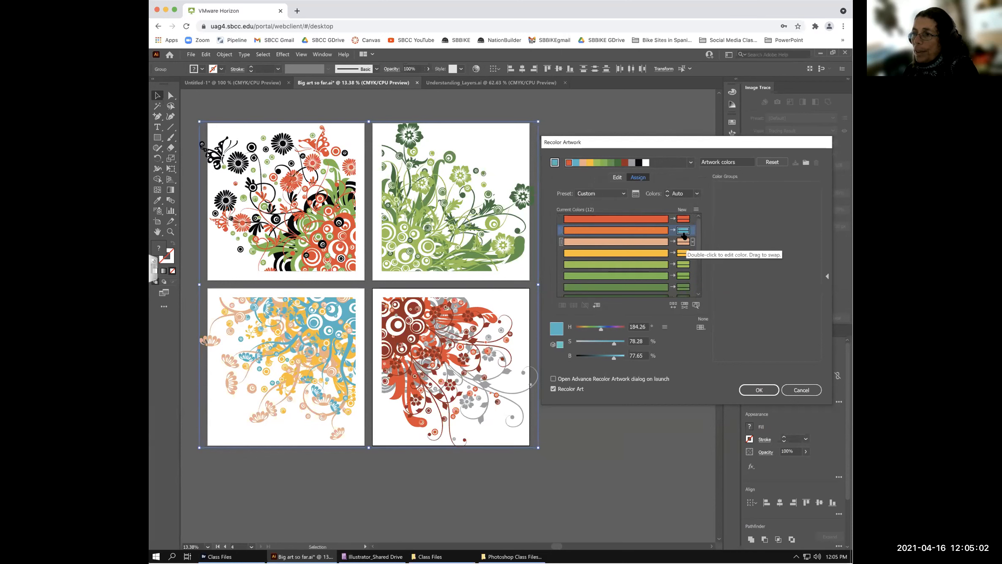
click(771, 164)
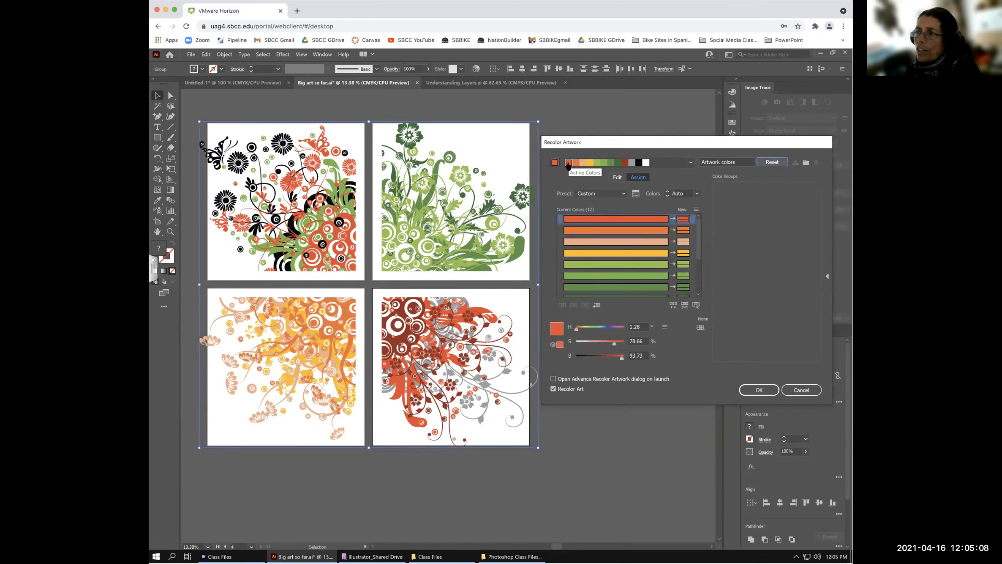
- Try green and dark red, then set orange as base colour and show Harmony Rules
click(604, 163)
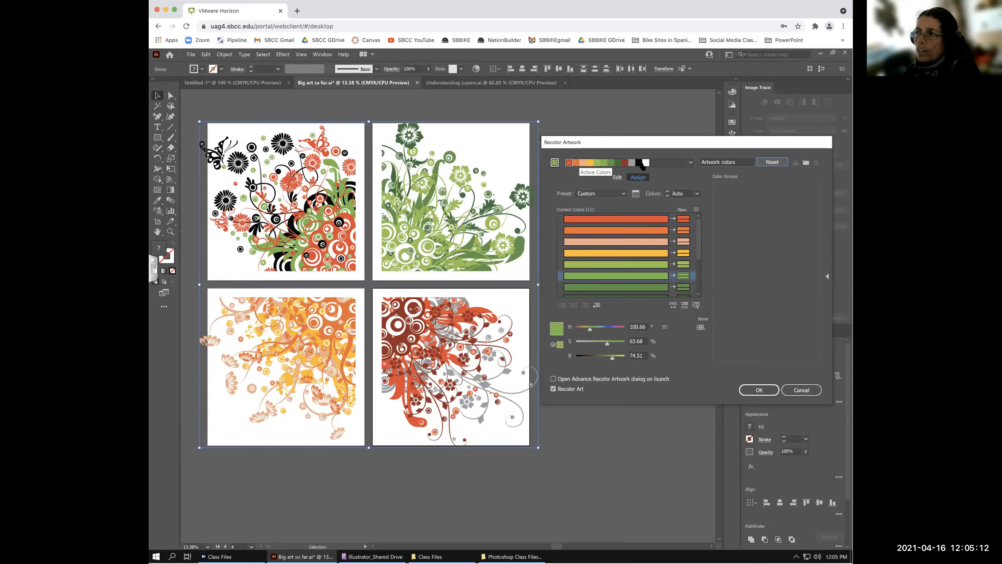
click(622, 164)
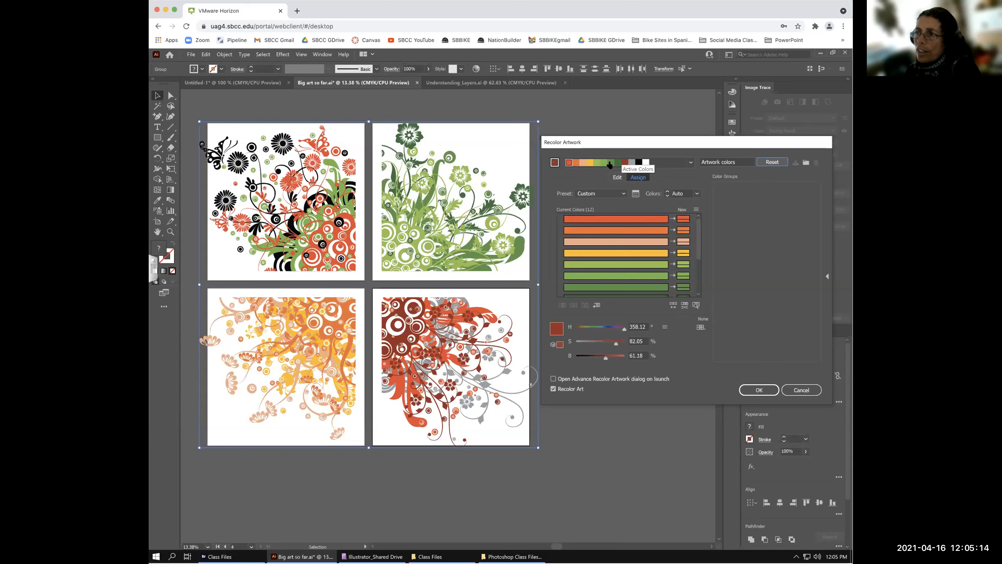
click(574, 163)
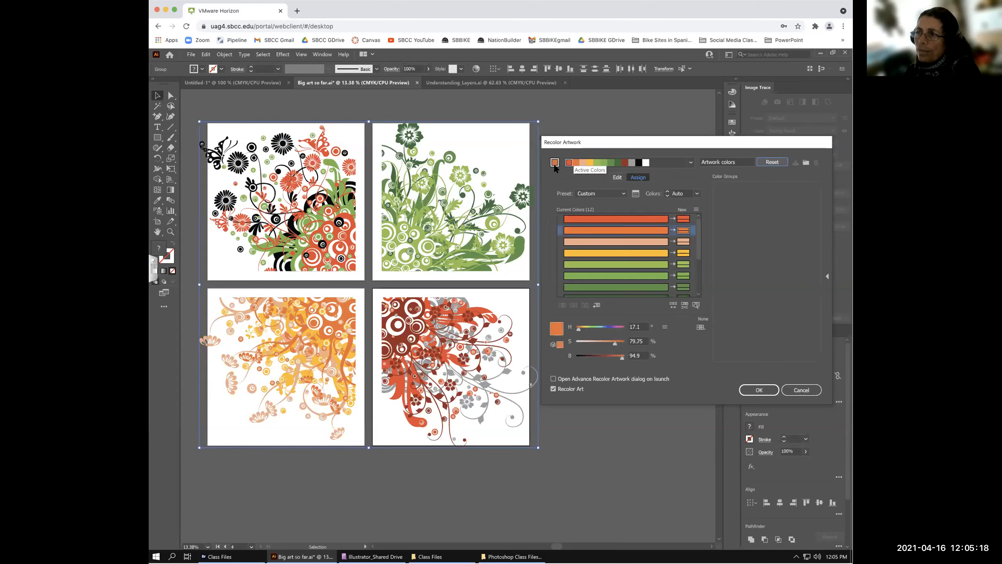
click(691, 161)
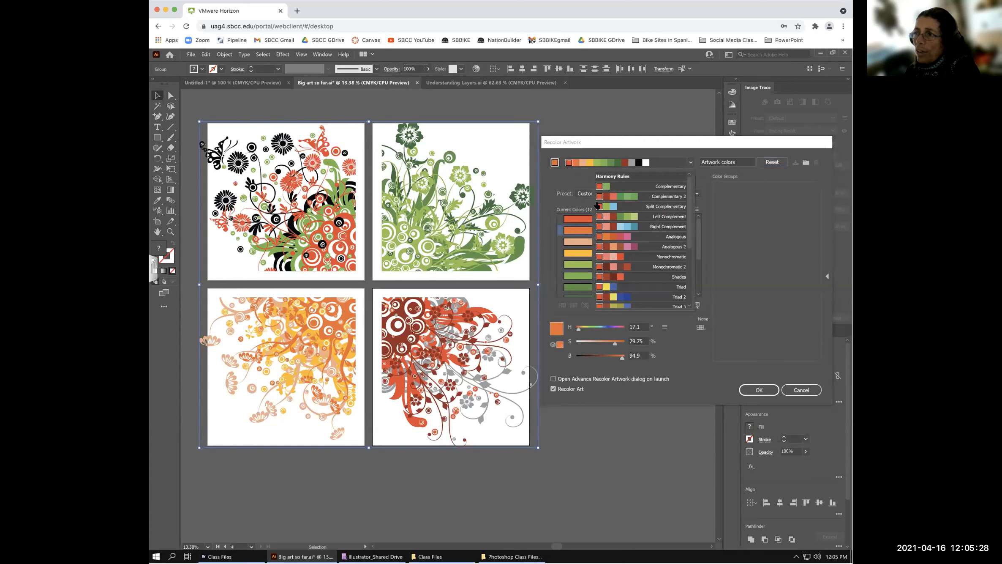
- Try the High Contrast 2 and Analogous 2 harmony rules on the floral art
drag(690, 231, 692, 291)
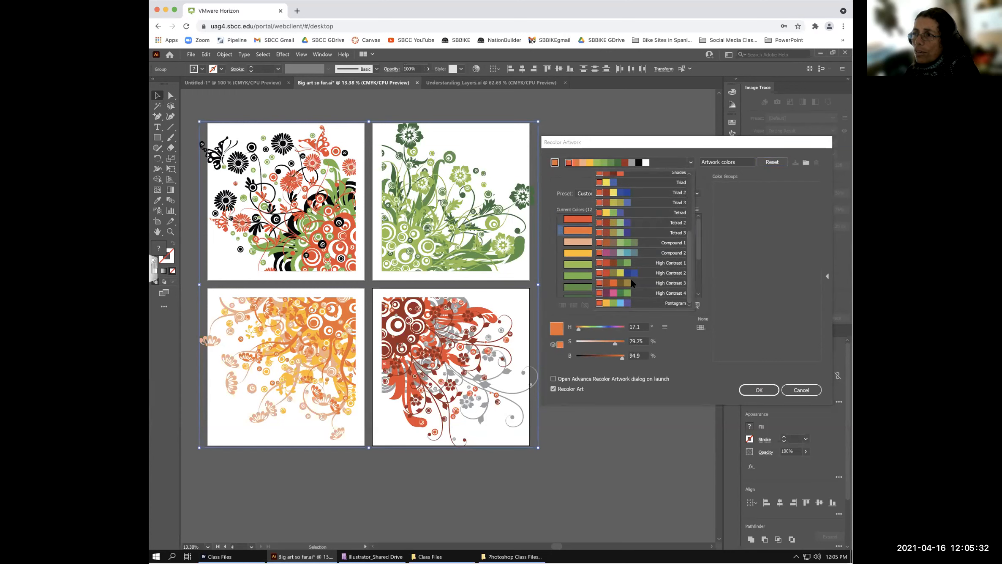
click(597, 274)
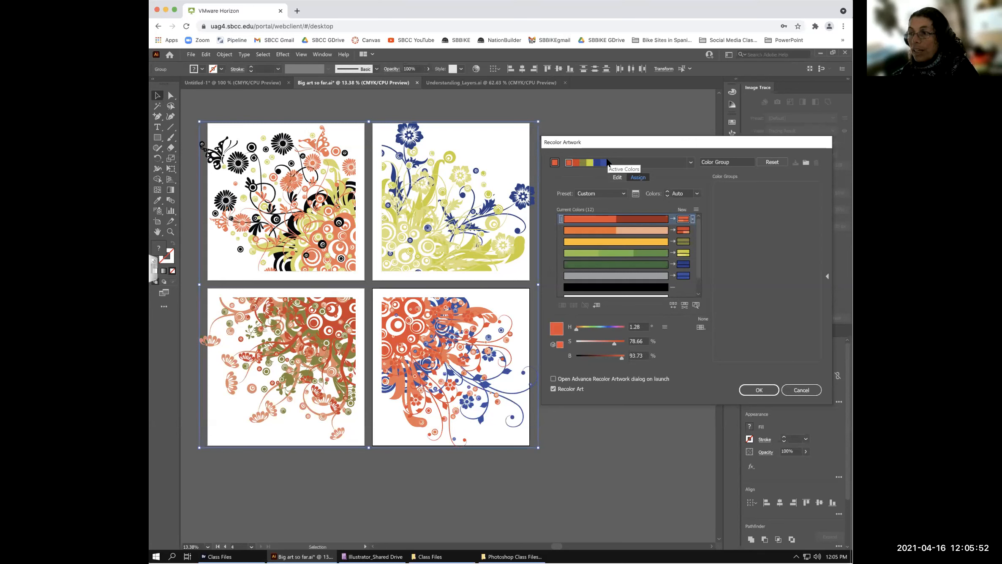
click(691, 162)
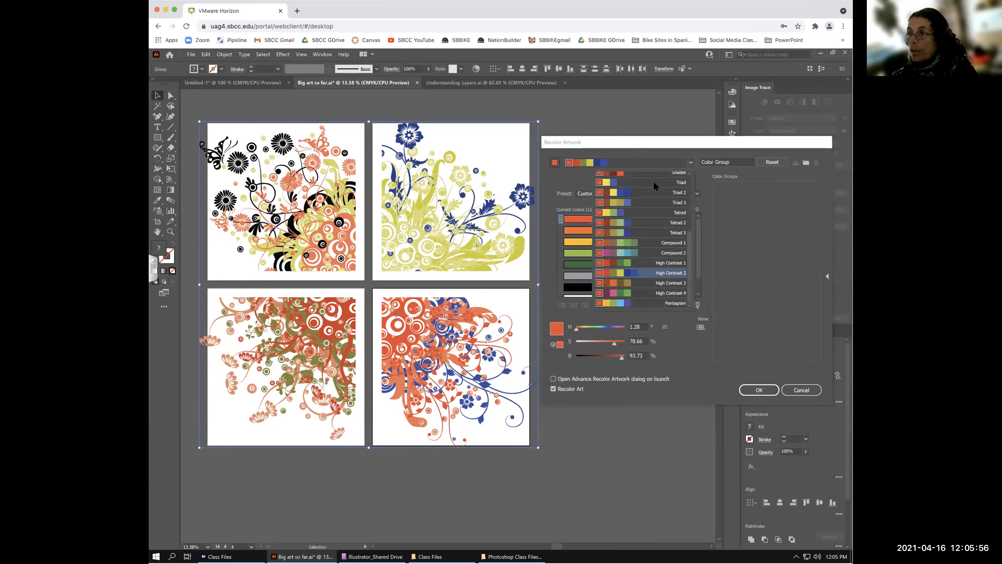
click(697, 232)
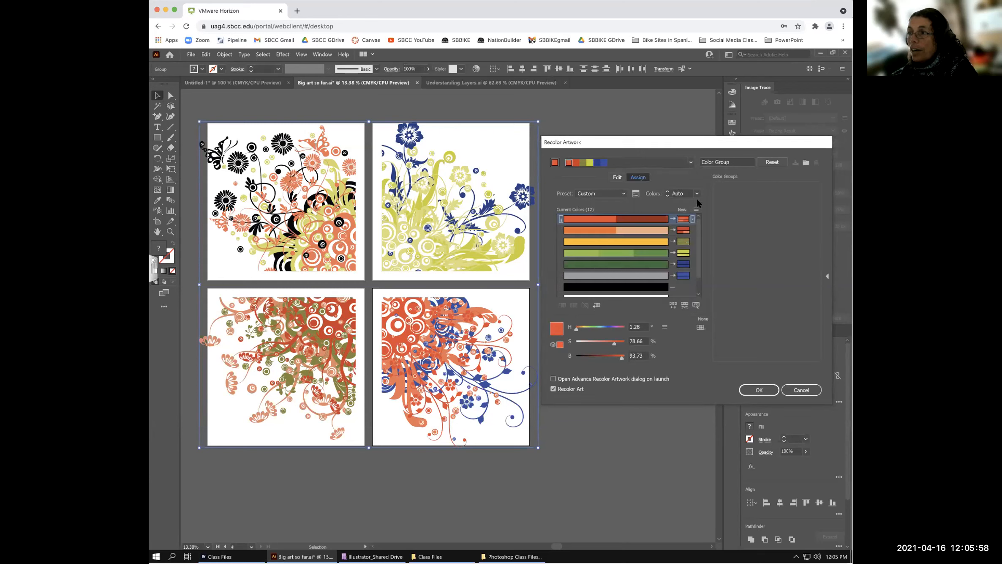
click(691, 163)
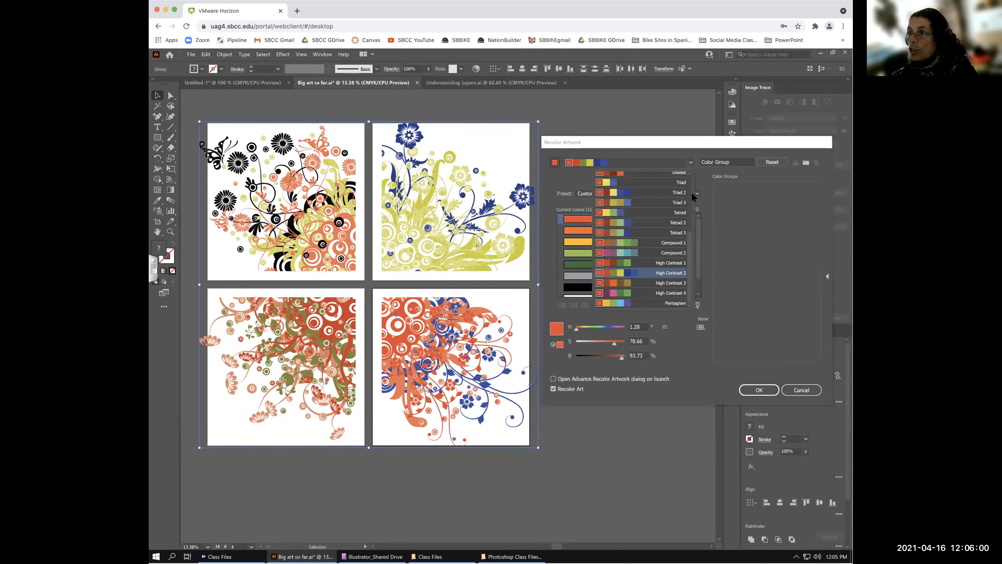
scroll(688, 180, up, 5)
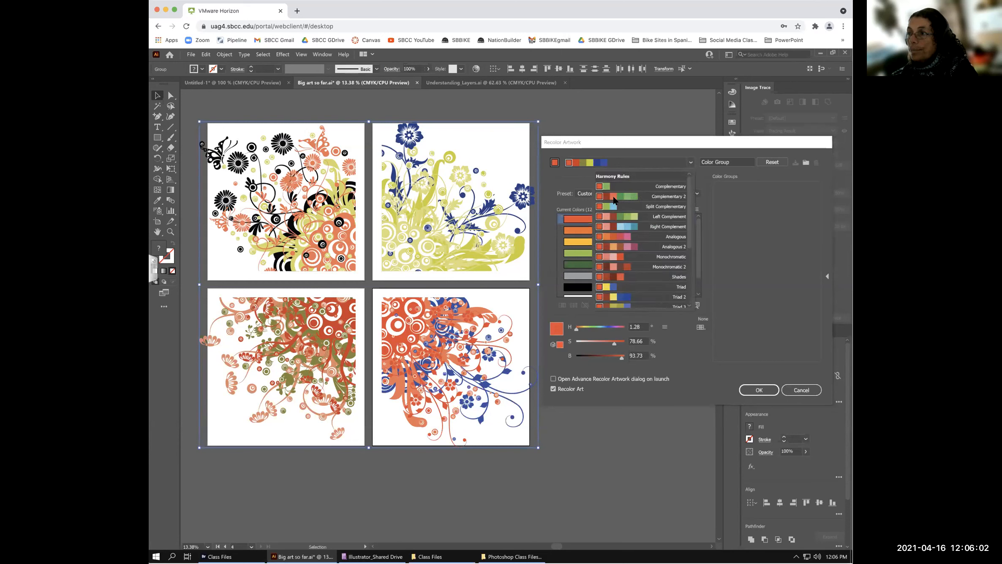
click(607, 246)
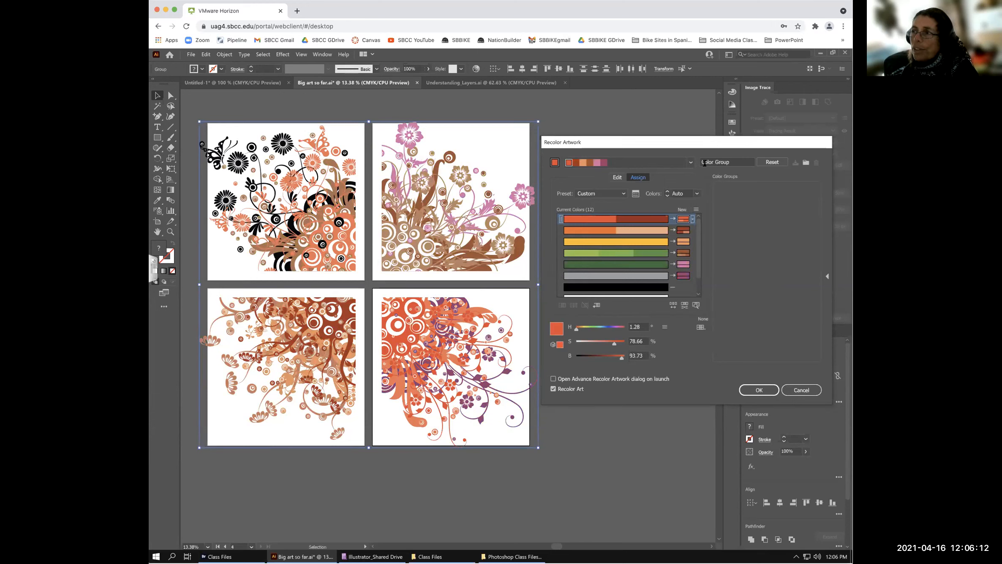
- Try Compound 2, then settle on the High Contrast 3 harmony
click(690, 162)
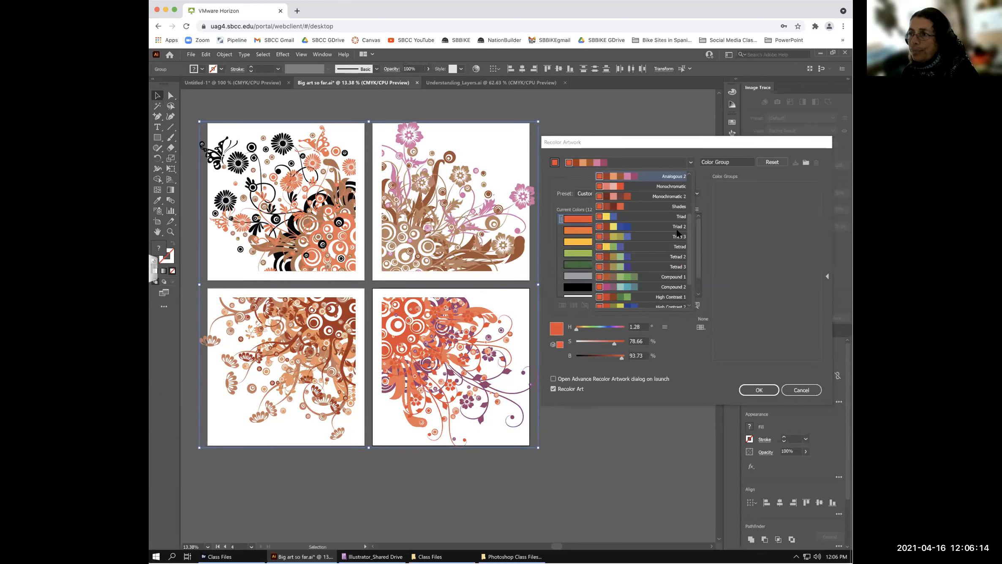
scroll(688, 253, down, 3)
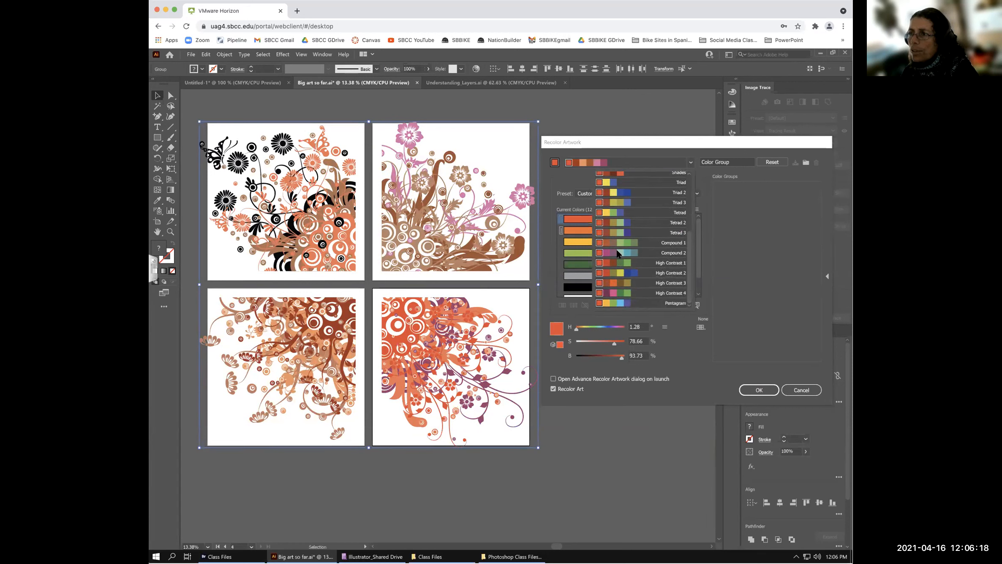
click(617, 252)
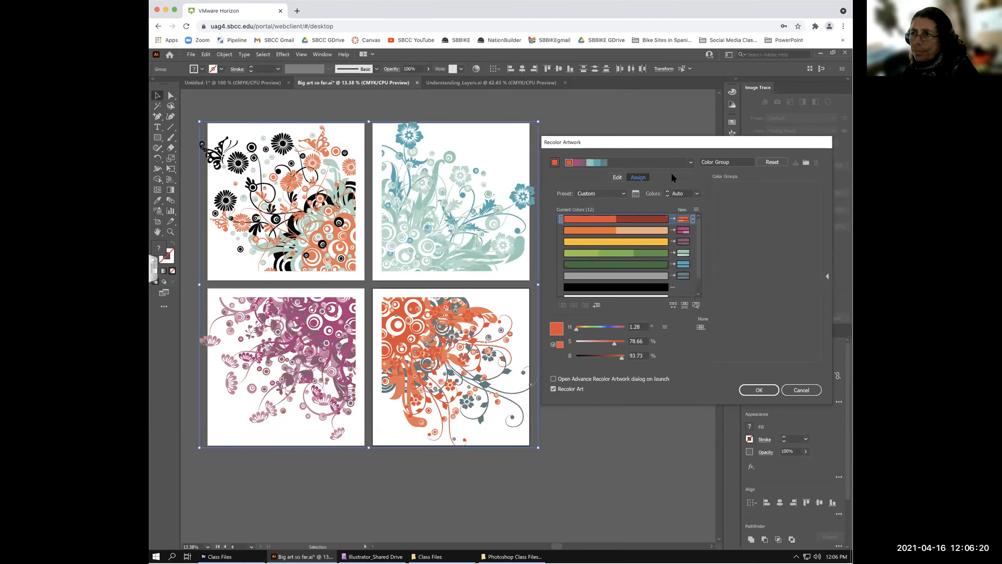
click(690, 162)
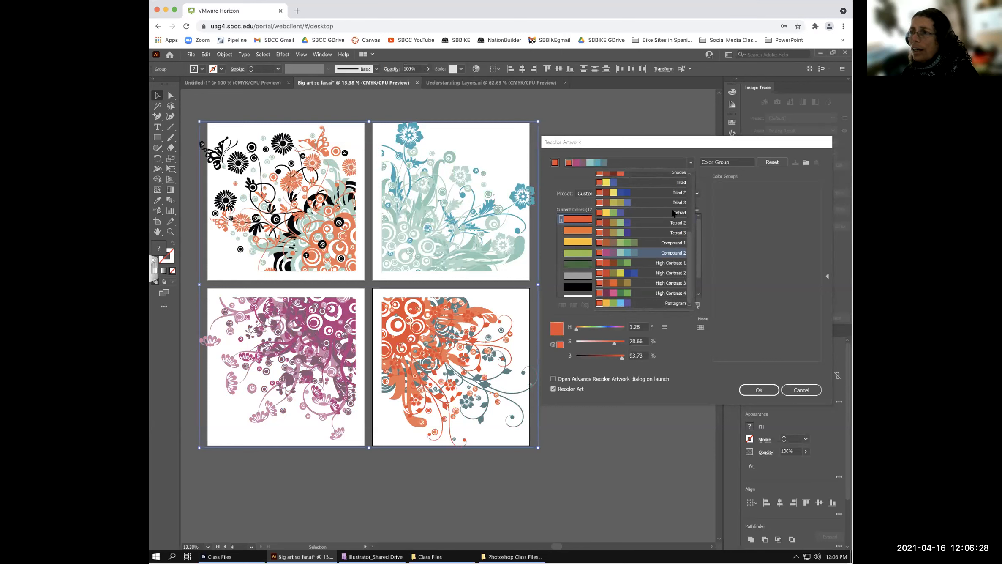
drag(687, 243, 688, 275)
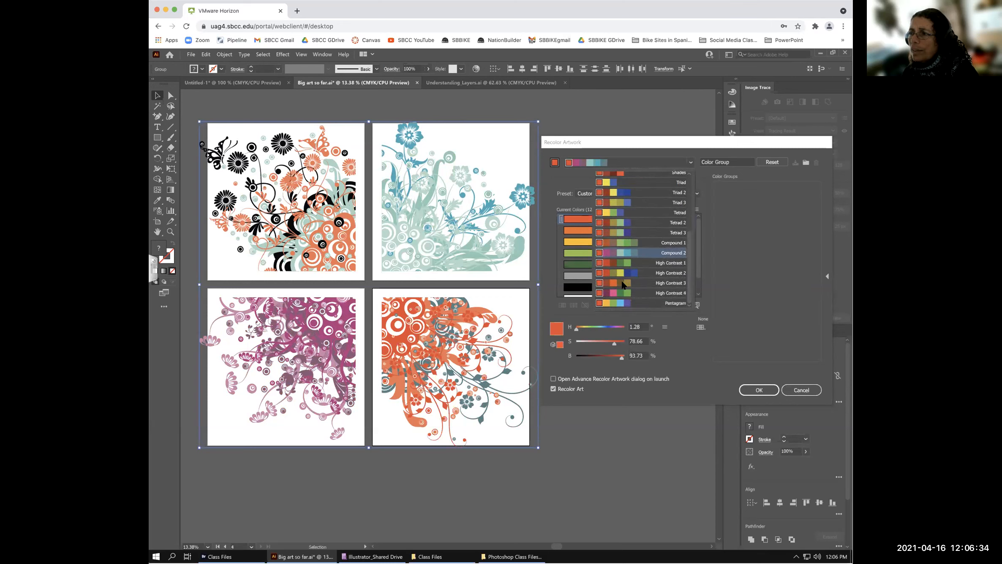
click(623, 283)
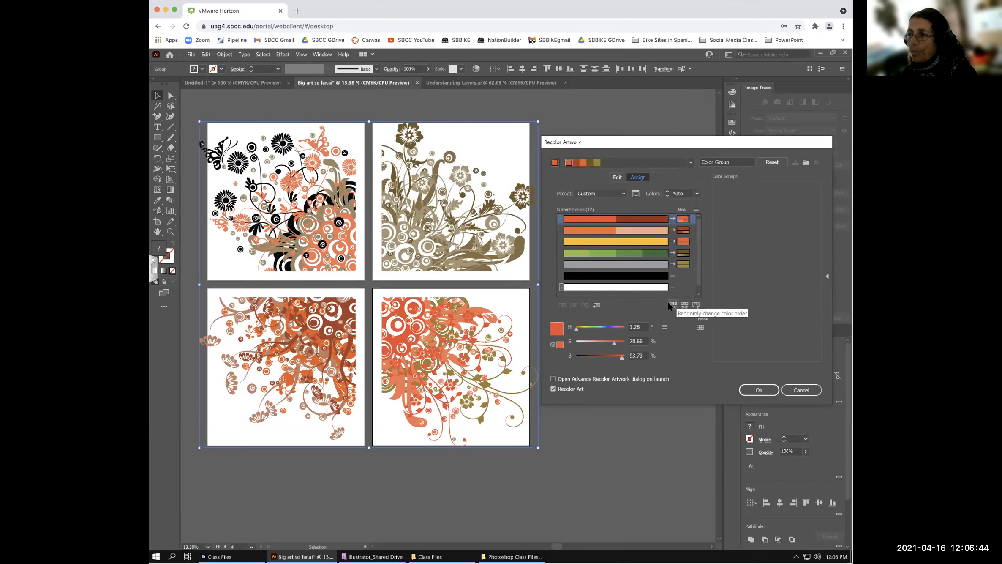
- Check Color Reduction Options without changes, then switch to the Edit colour wheel
click(636, 194)
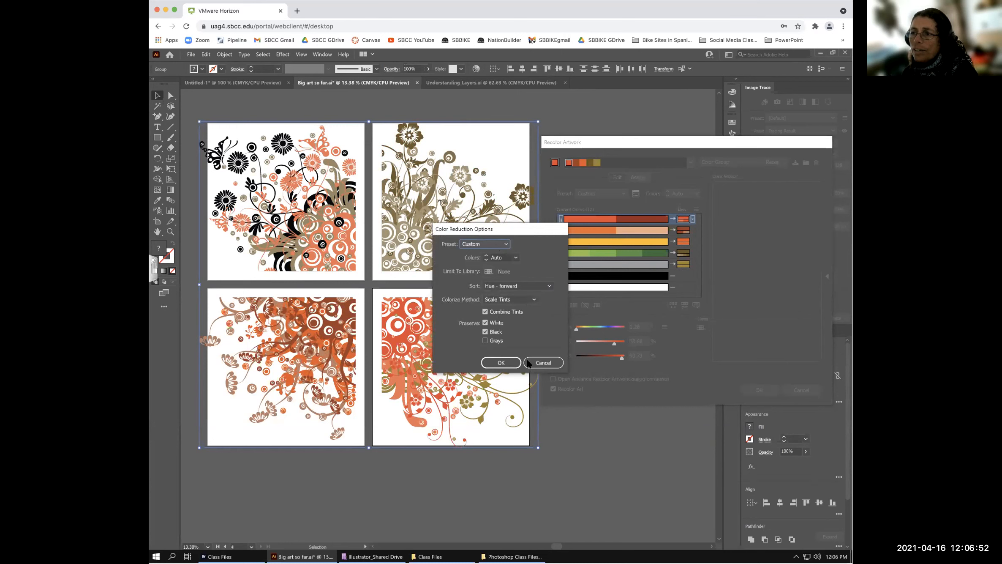
click(542, 362)
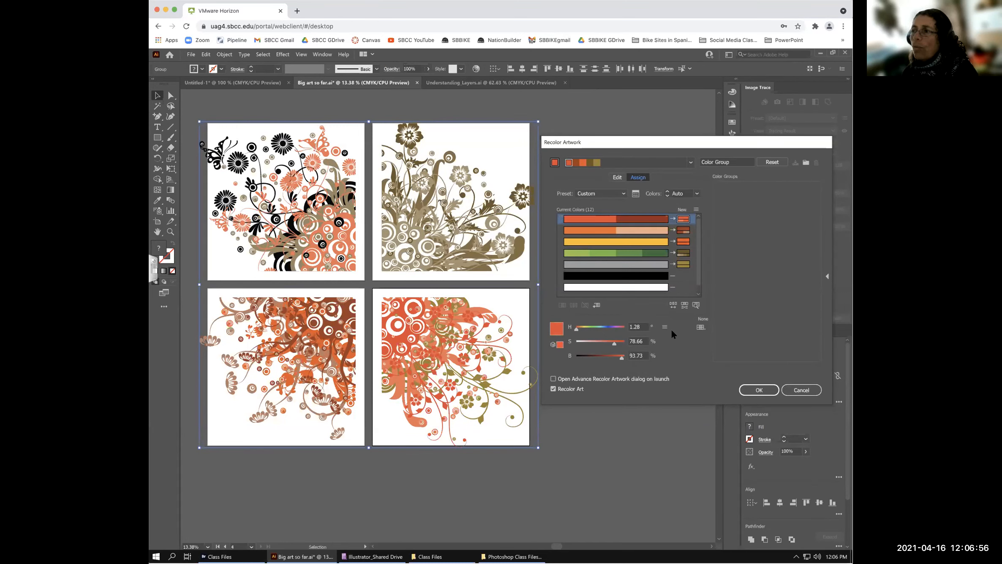
click(617, 177)
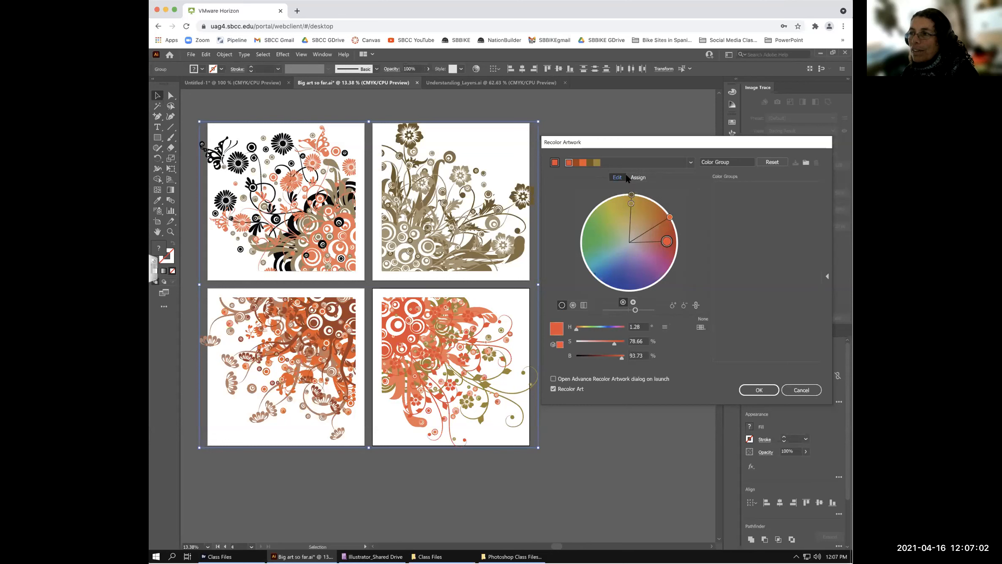
- Adjust the gold harmony colour's saturation down and back up on the wheel
click(639, 178)
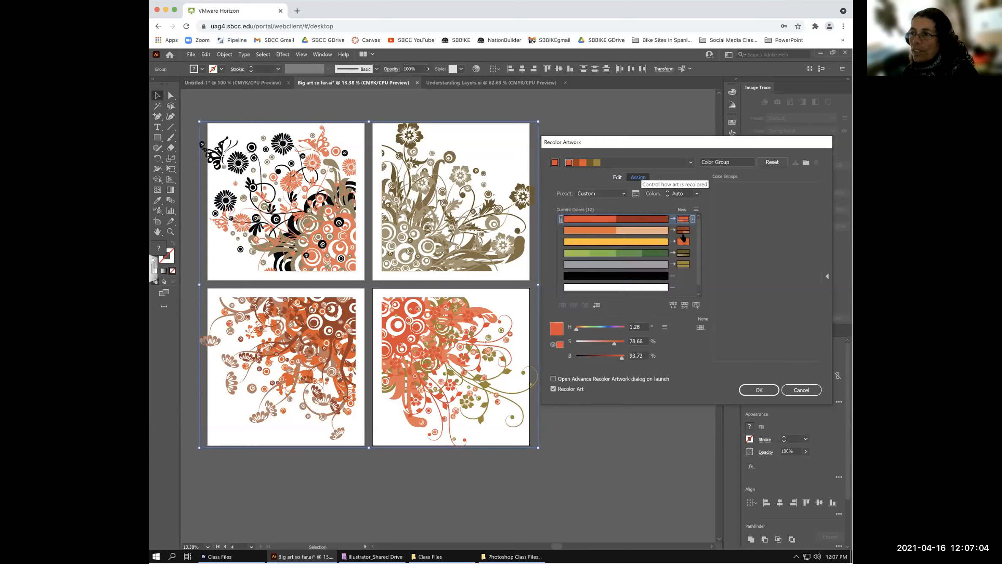
click(617, 177)
click(631, 204)
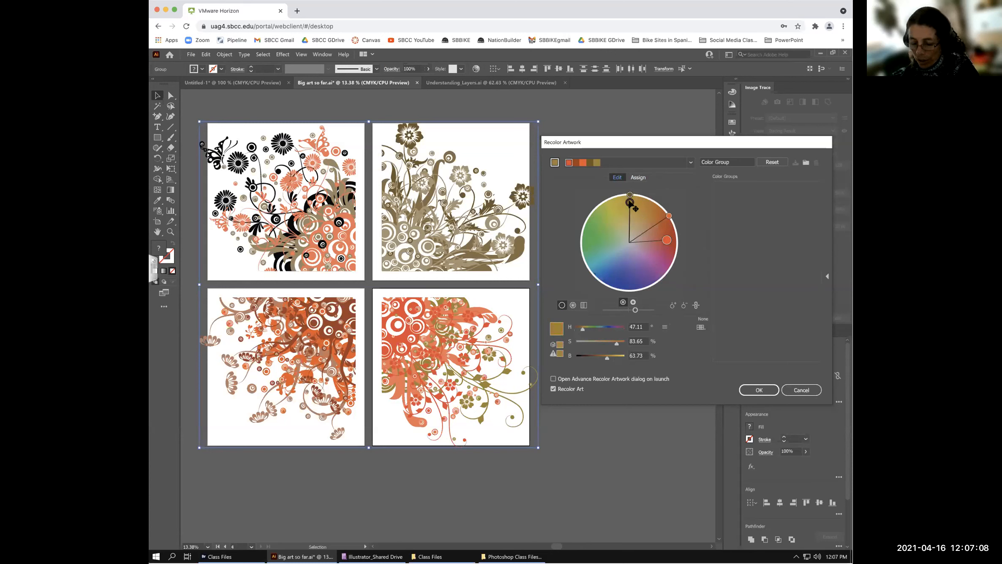
drag(630, 203, 623, 235)
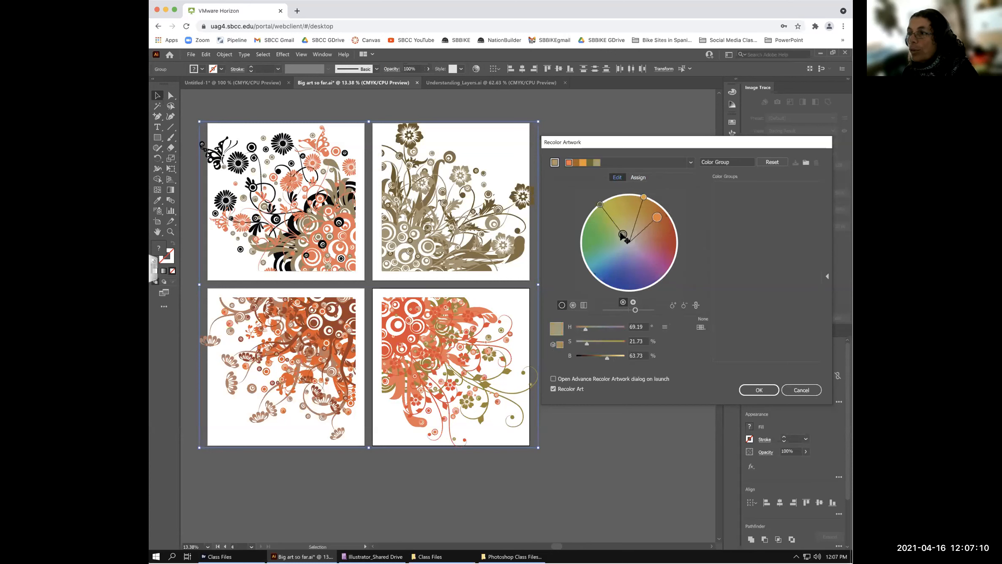
drag(622, 235, 630, 209)
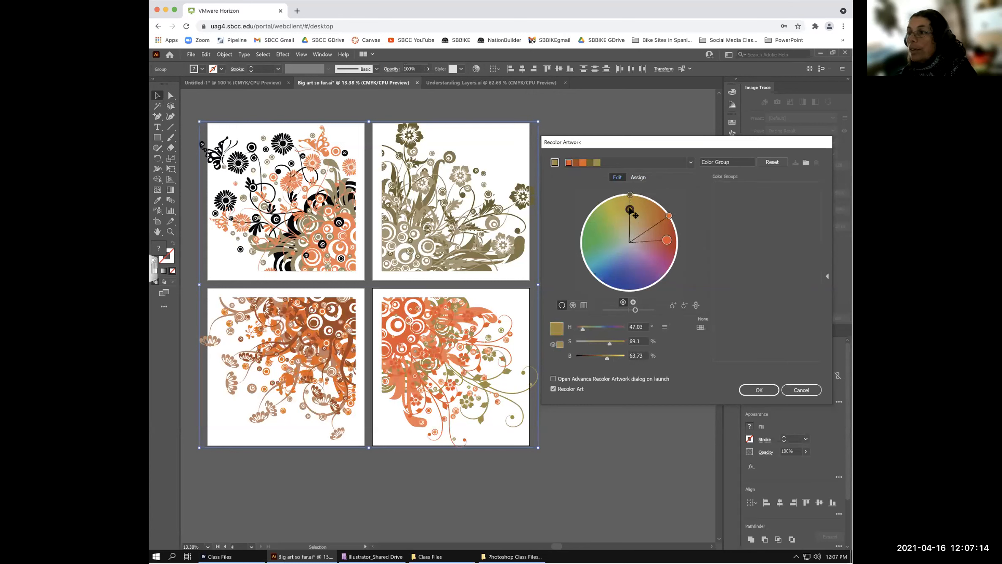
double_click(630, 209)
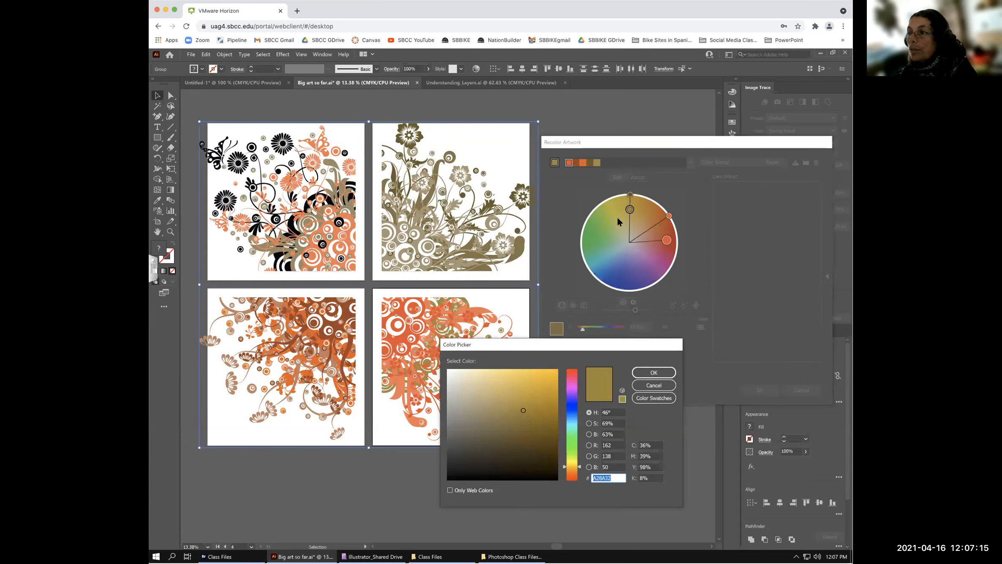
click(657, 384)
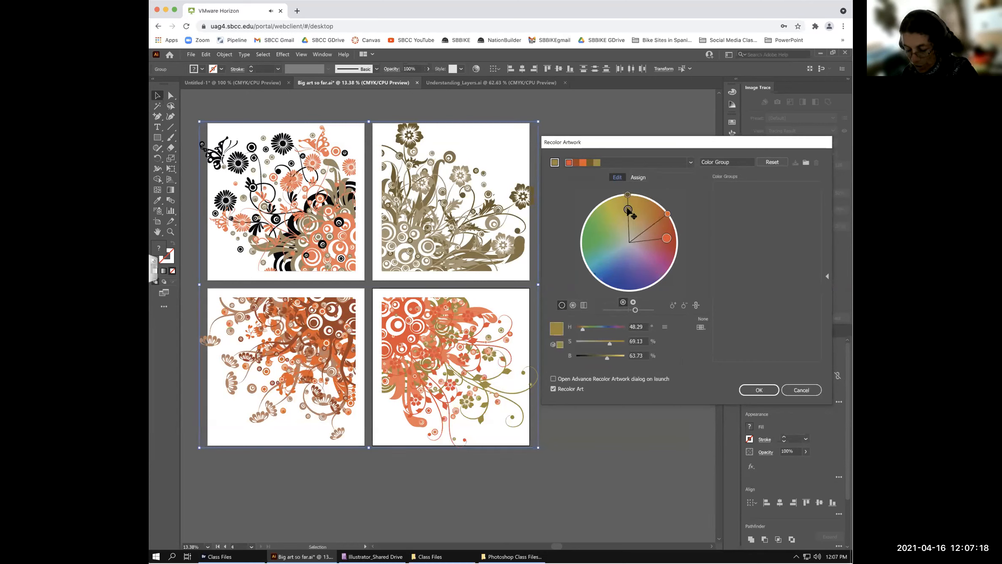
- Rotate the harmony toward green and tweak the gold and olive colours
mouse_move(630, 209)
mouse_down()
mouse_move(607, 224)
mouse_move(617, 233)
mouse_up()
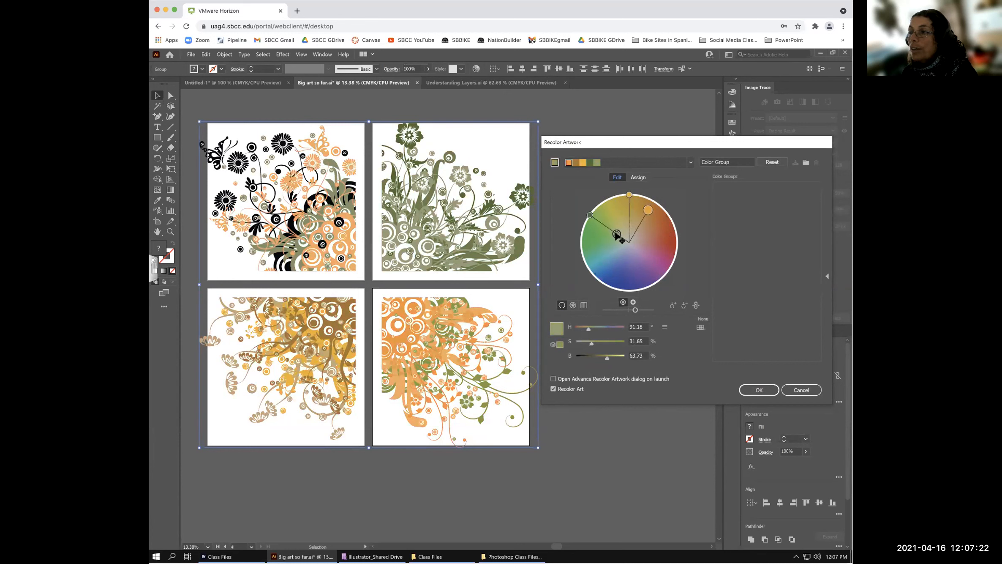
drag(631, 197, 633, 199)
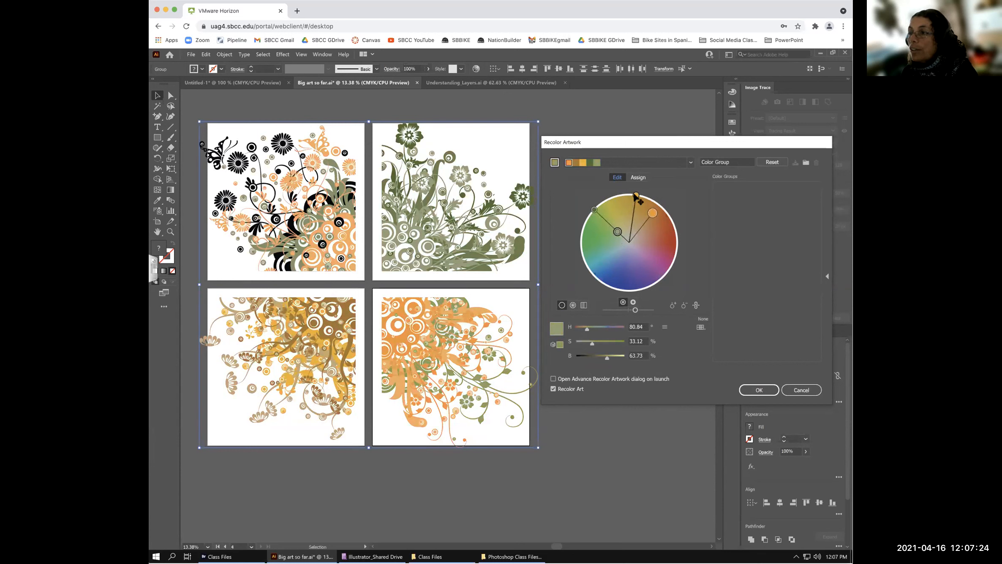
click(636, 196)
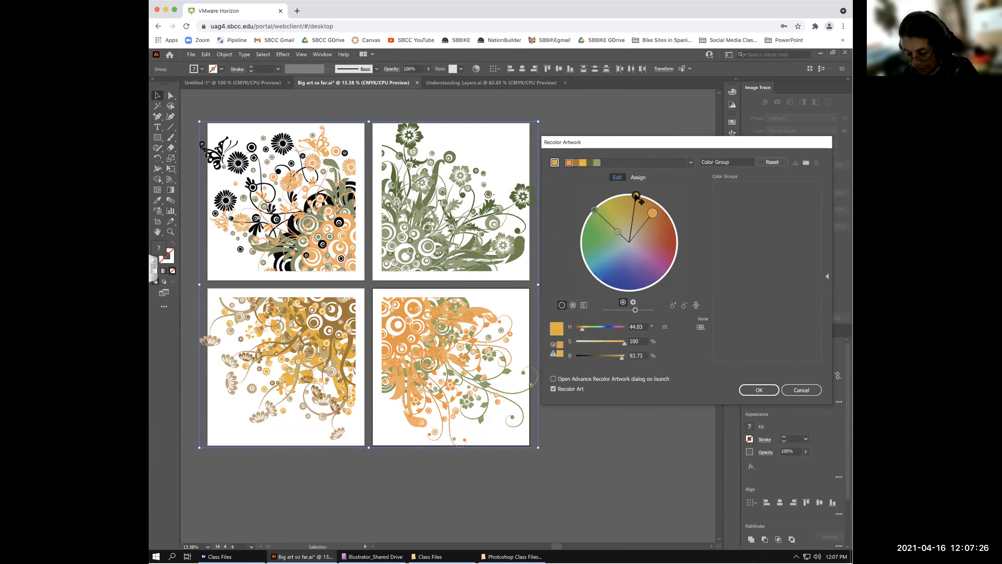
mouse_move(636, 197)
mouse_down()
mouse_move(641, 243)
mouse_move(640, 200)
mouse_up()
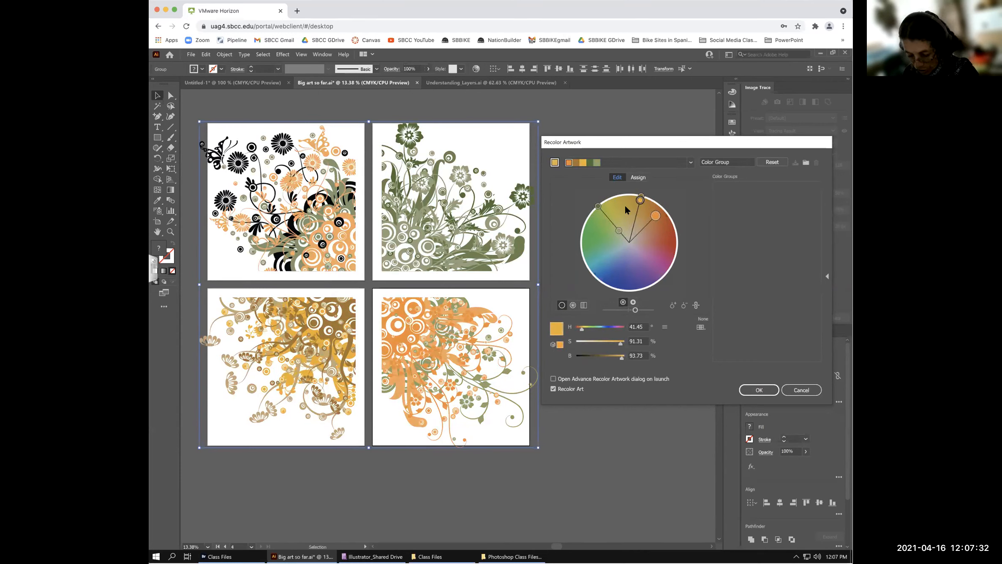
click(598, 207)
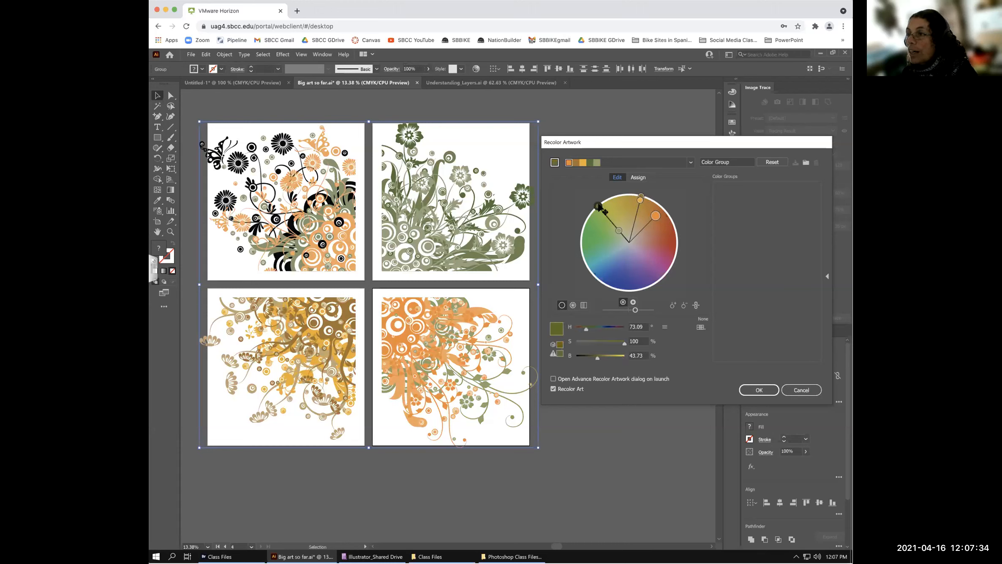
drag(598, 206, 611, 224)
- Unlink harmony colours; move orange to pink, light green to blue, blue to brown
click(648, 210)
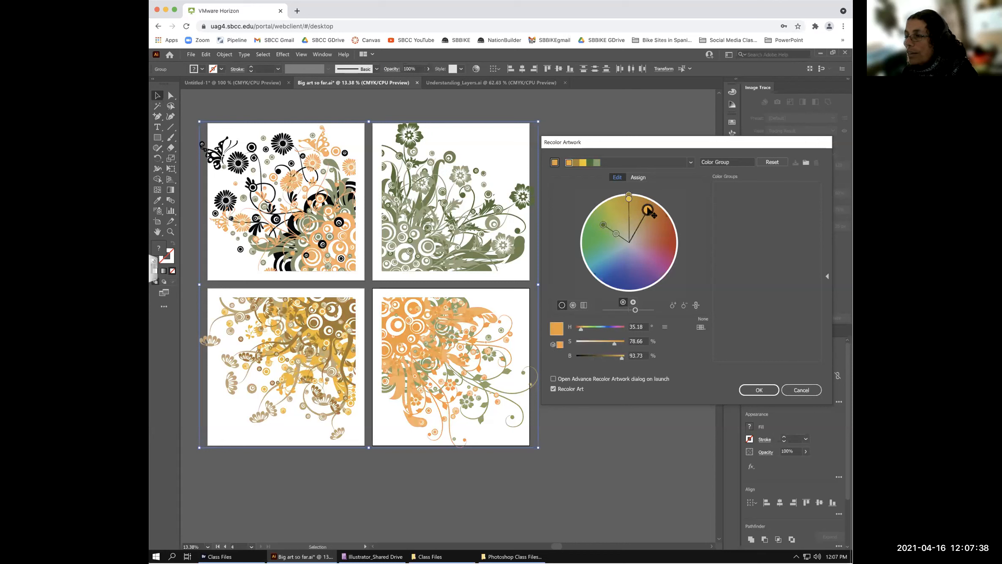
click(696, 305)
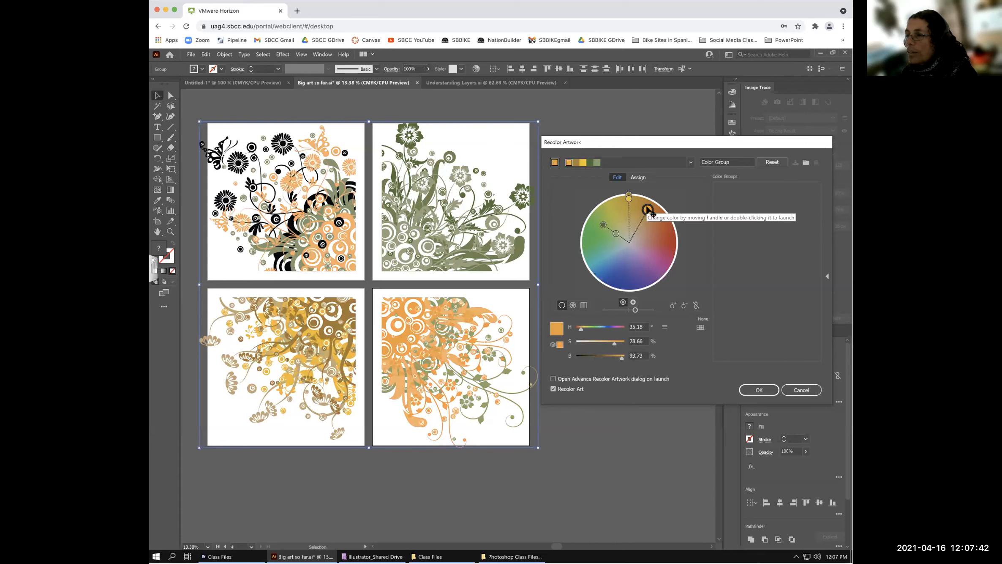
mouse_move(647, 210)
mouse_down()
mouse_move(647, 275)
mouse_move(669, 258)
mouse_move(667, 247)
mouse_up()
mouse_move(603, 224)
mouse_down()
mouse_move(593, 249)
mouse_move(627, 263)
mouse_up()
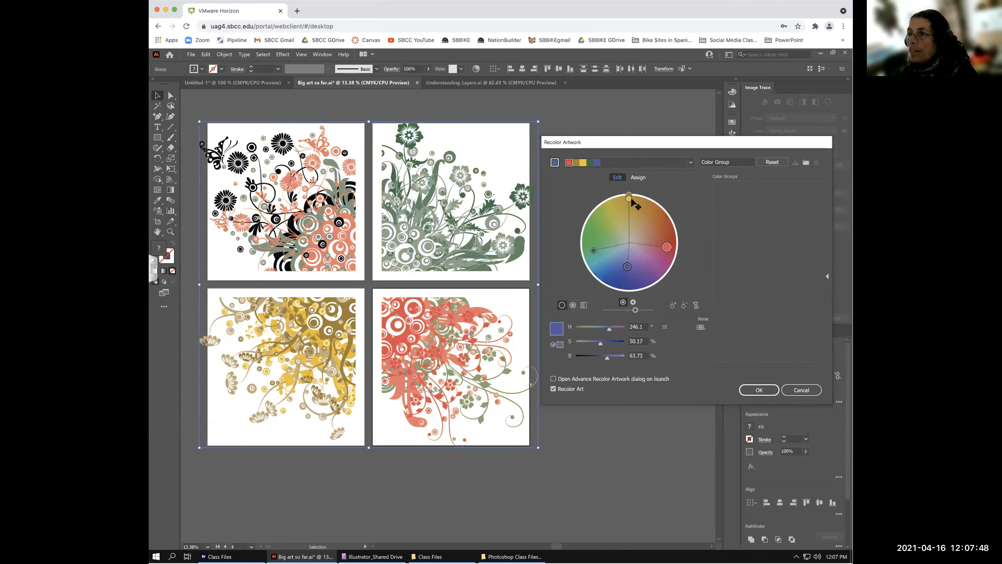
mouse_move(628, 199)
mouse_down()
mouse_move(615, 207)
mouse_move(646, 219)
mouse_up()
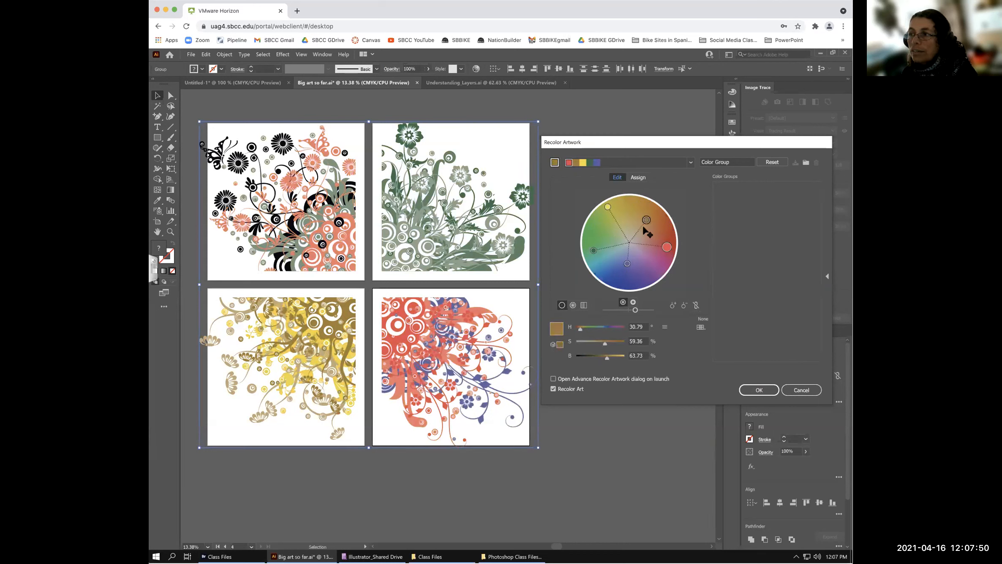
drag(599, 244, 611, 229)
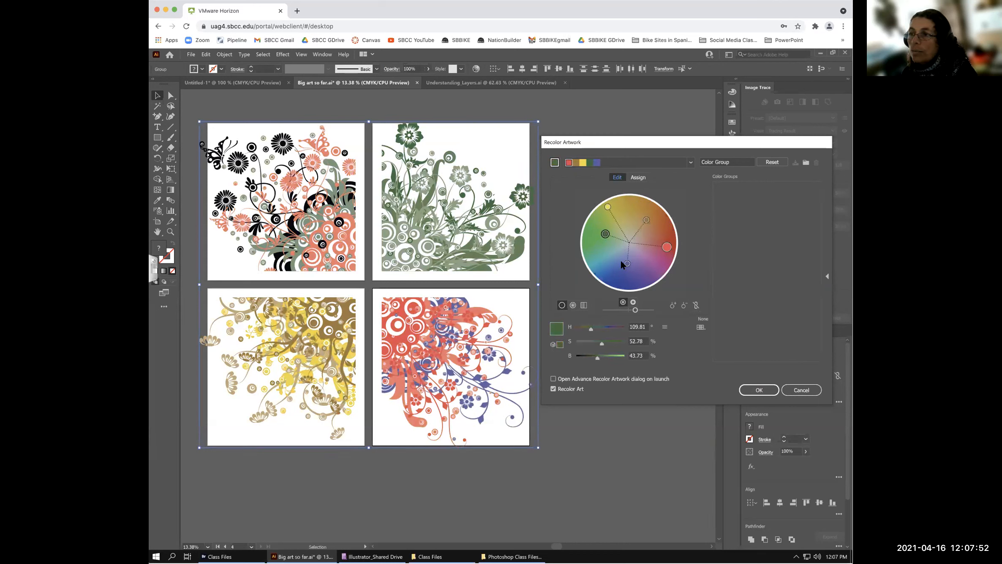
drag(627, 262, 654, 231)
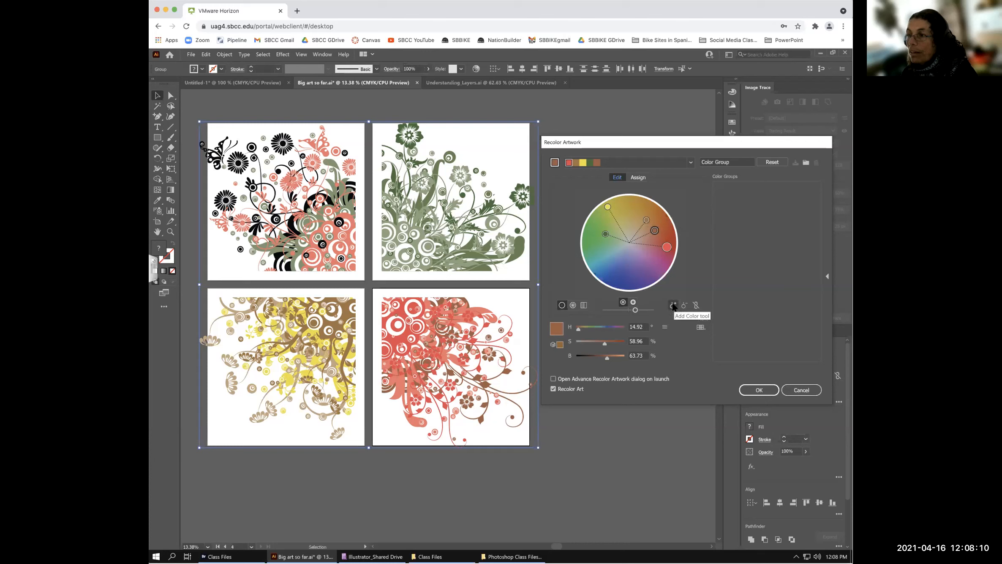
- Shift markers to blue, green and purple, apply with OK, and deselect the artwork
click(573, 305)
click(583, 304)
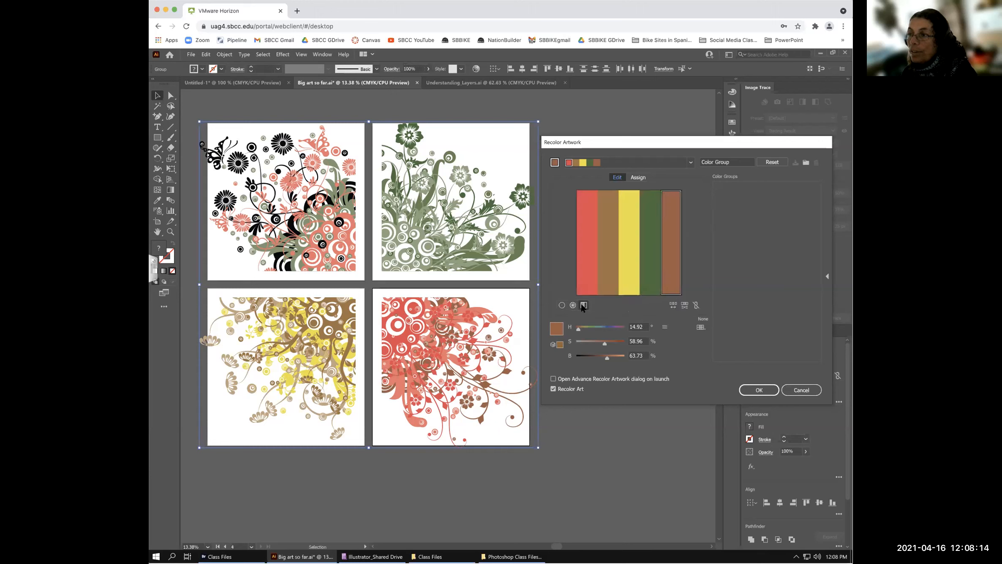
click(572, 305)
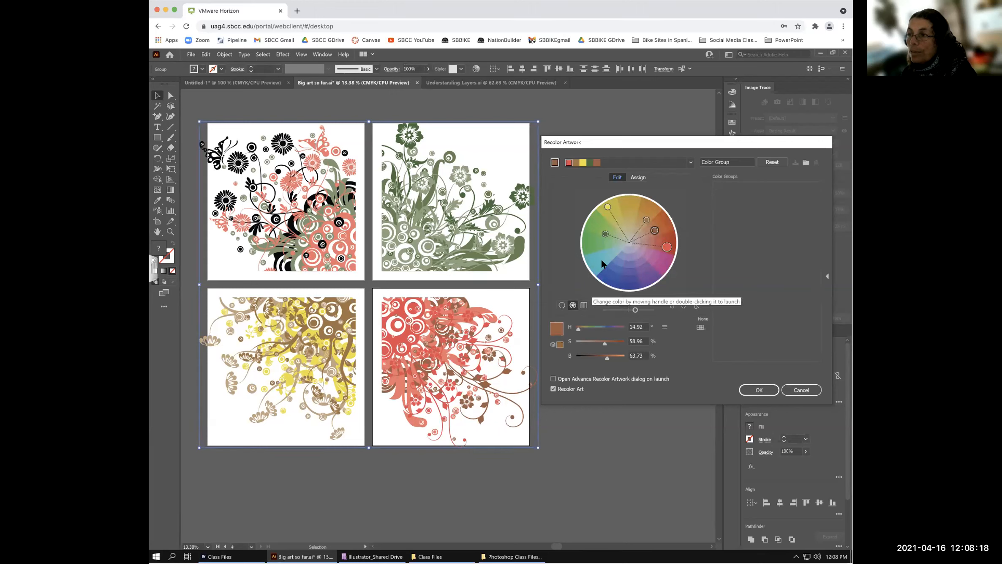
drag(604, 233, 610, 273)
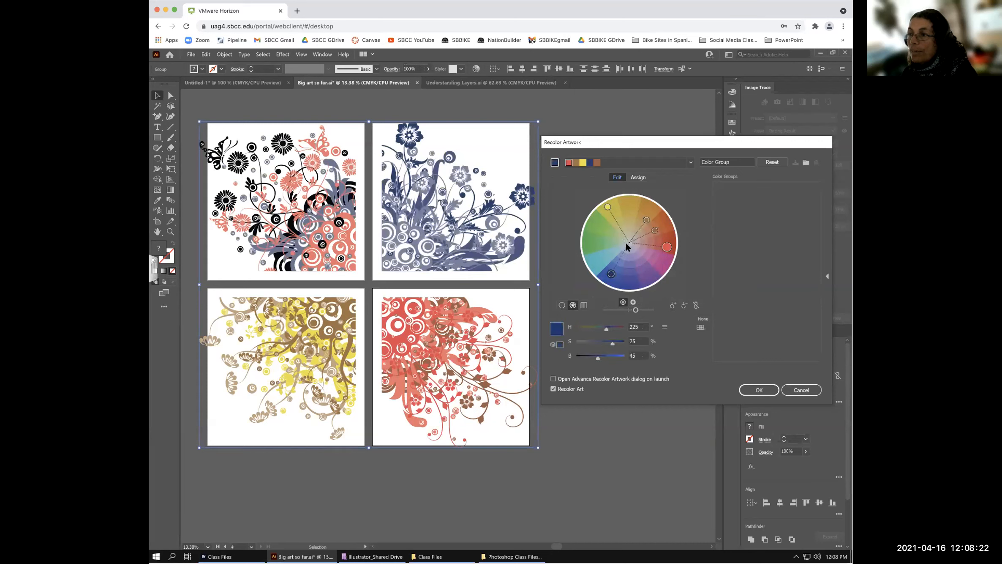
drag(607, 206, 605, 257)
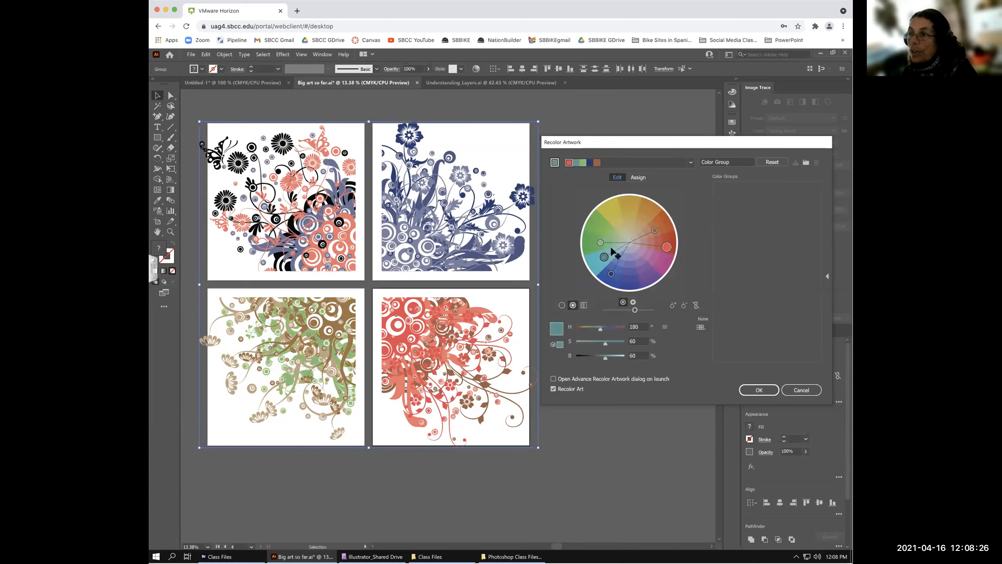
drag(654, 231, 605, 228)
drag(667, 247, 653, 270)
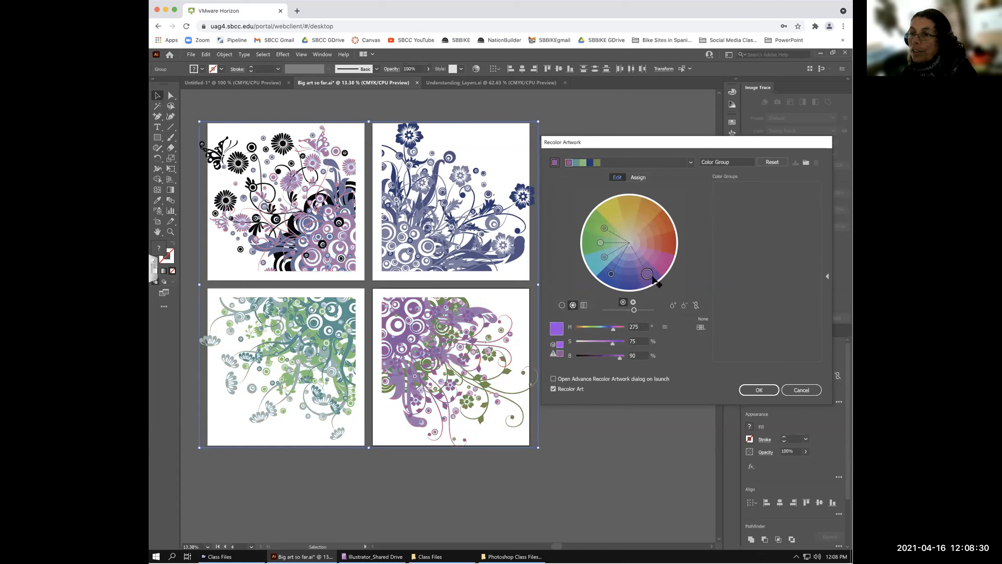
drag(644, 277, 631, 278)
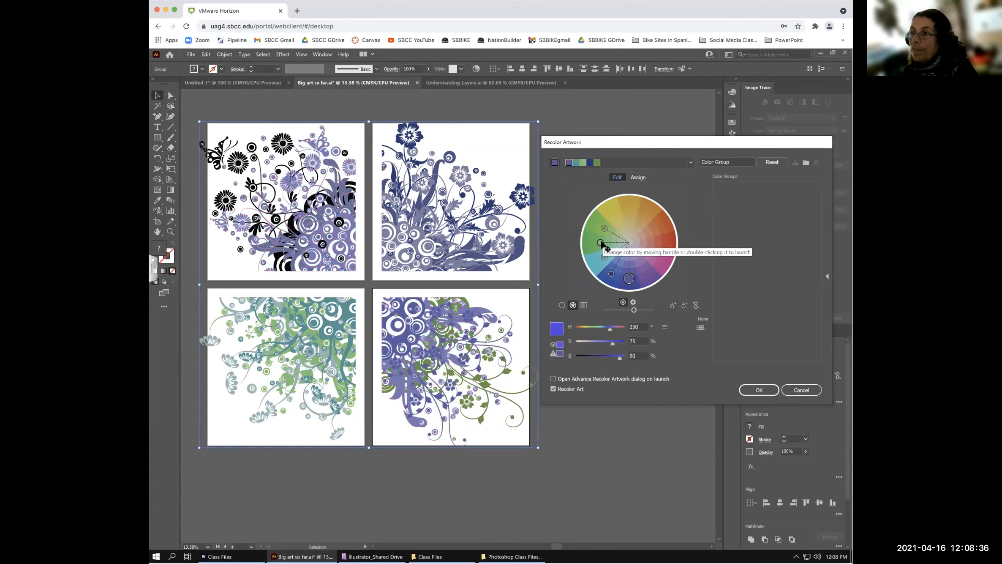
click(759, 390)
click(572, 271)
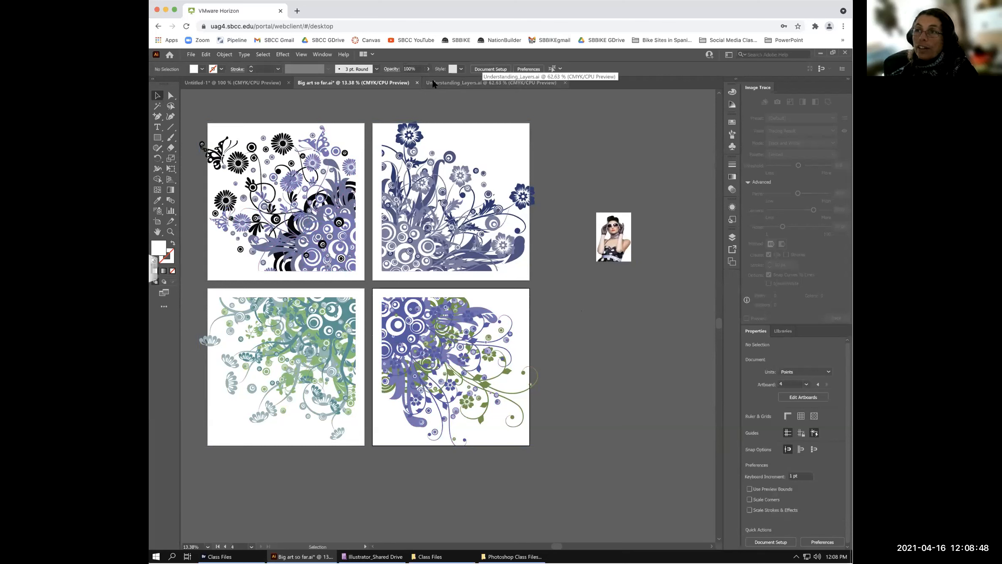
- Switch to the Untitled-1 document, deselect the woman photo and show the Artboards panel
click(238, 83)
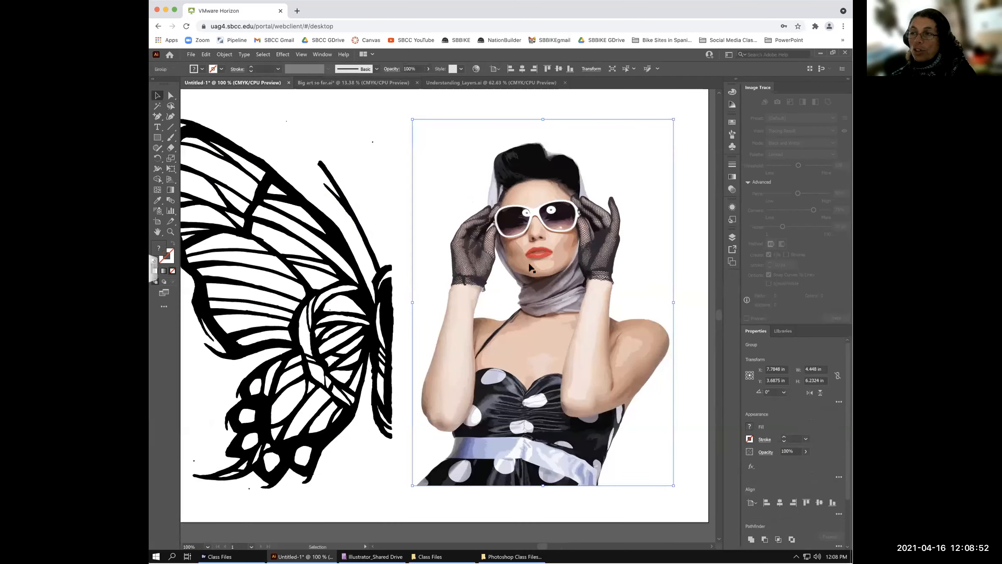
key(h)
drag(509, 277, 536, 275)
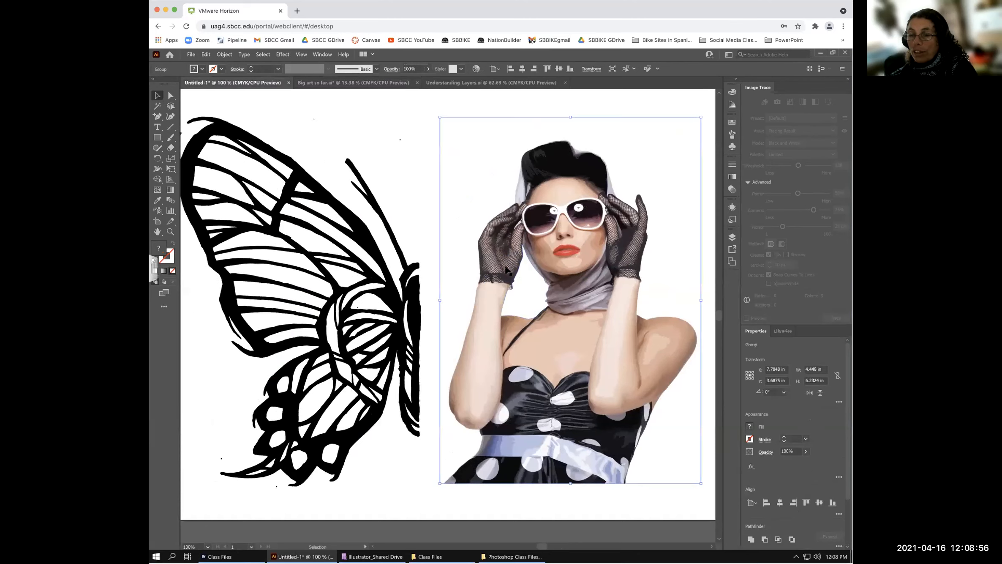
key(space)
drag(486, 266, 509, 276)
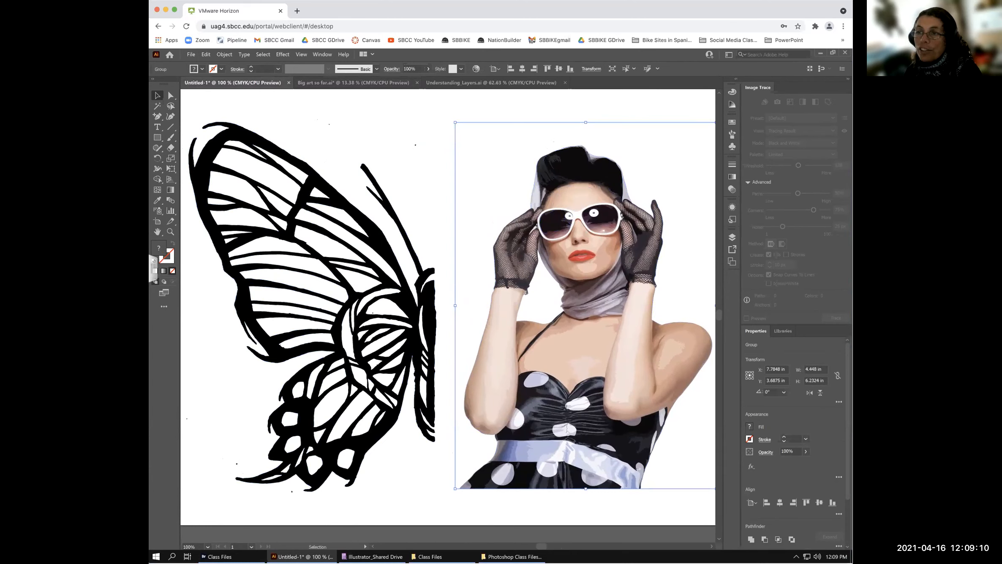
click(561, 99)
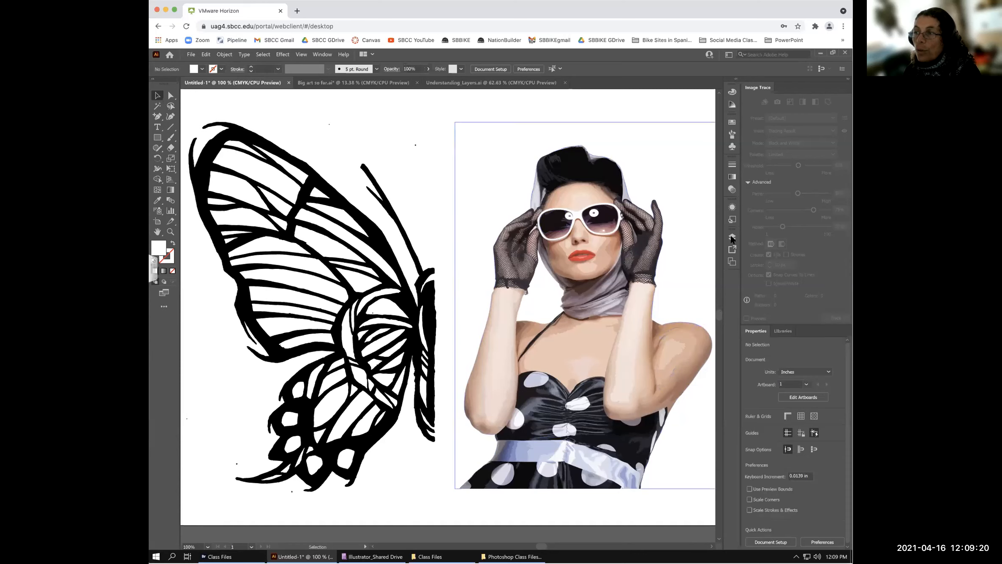
click(731, 260)
- Add a new blank artboard and move the woman photo onto it
click(697, 316)
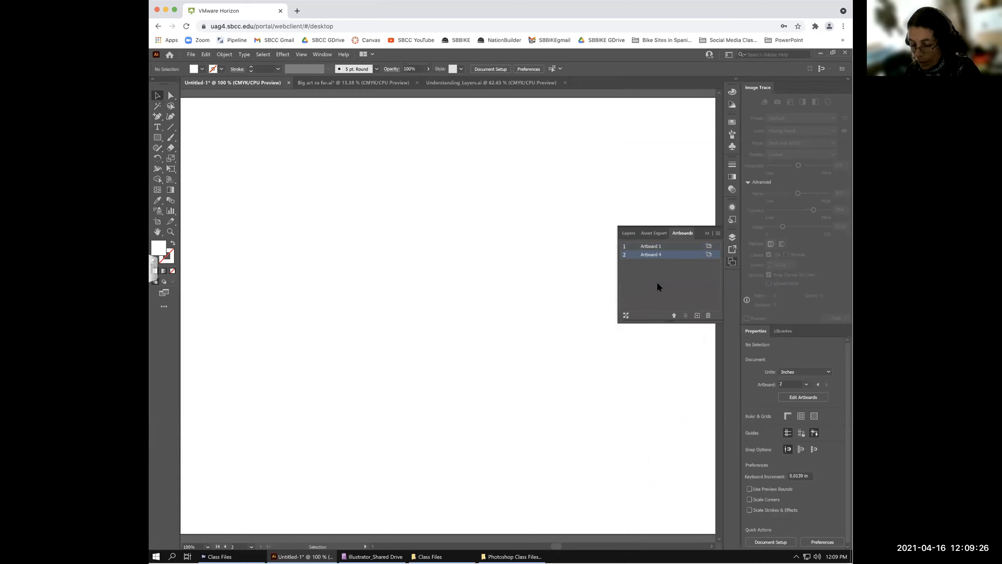
key(ctrl+minus)
key(ctrl+minus)
key(ctrl+minus)
key(ctrl+minus)
key(ctrl+minus)
key(ctrl+minus)
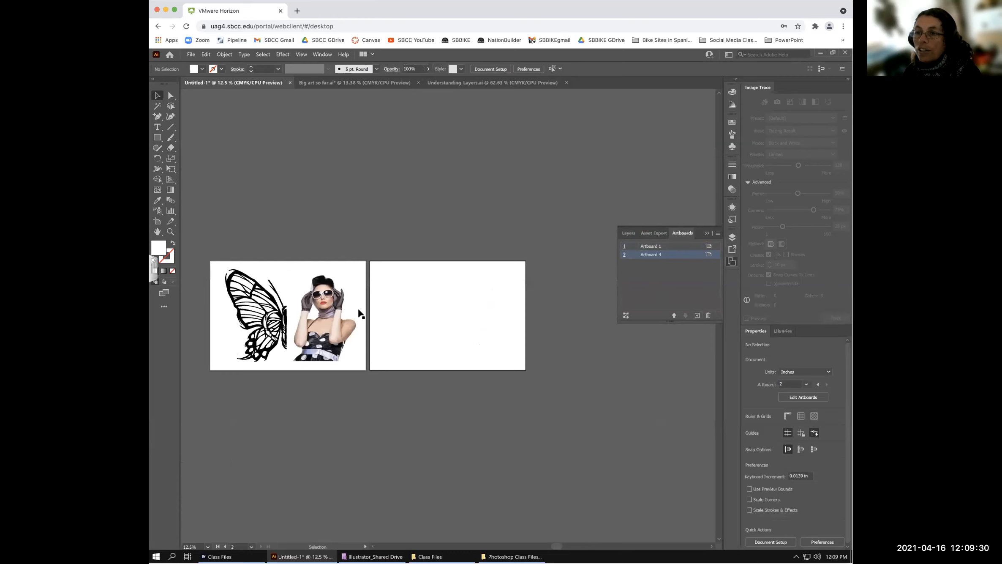
key(ctrl+minus)
key(ctrl+minus)
drag(387, 310, 439, 309)
key(ctrl+plus)
key(ctrl+plus)
key(ctrl+plus)
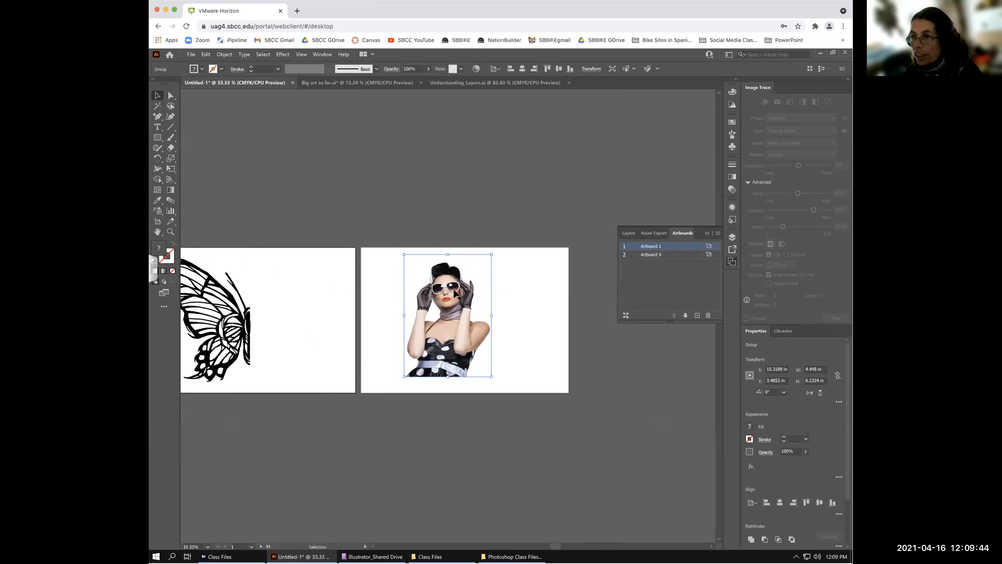
- Delete the woman photo and the empty Artboard 4, recentring the butterfly artboard
click(452, 296)
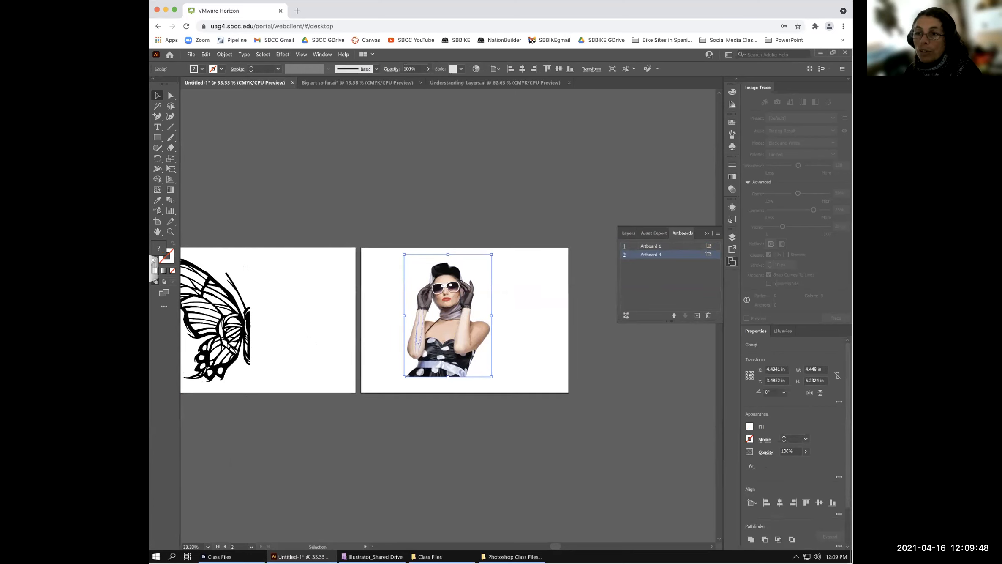
key(Delete)
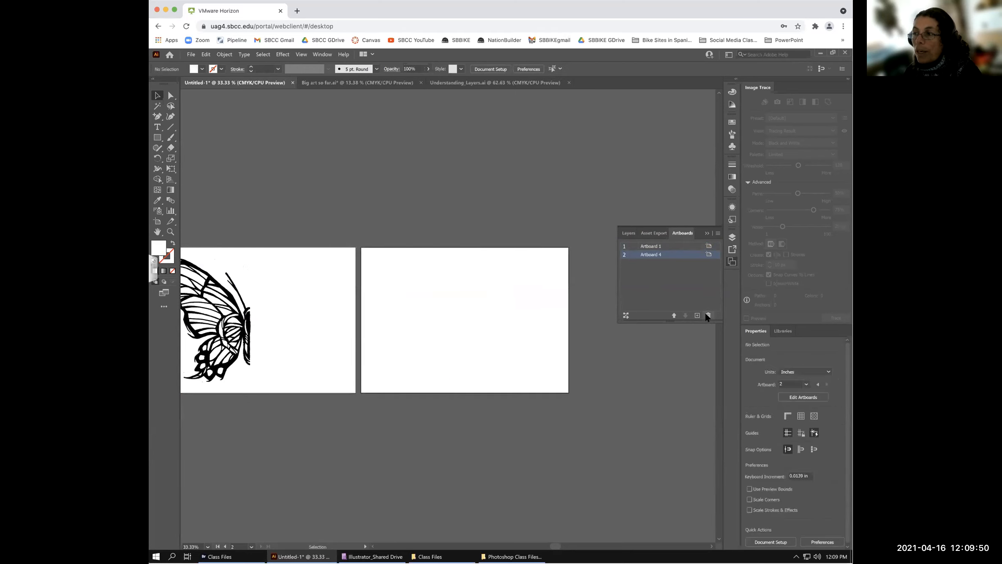
click(708, 315)
drag(280, 333, 431, 339)
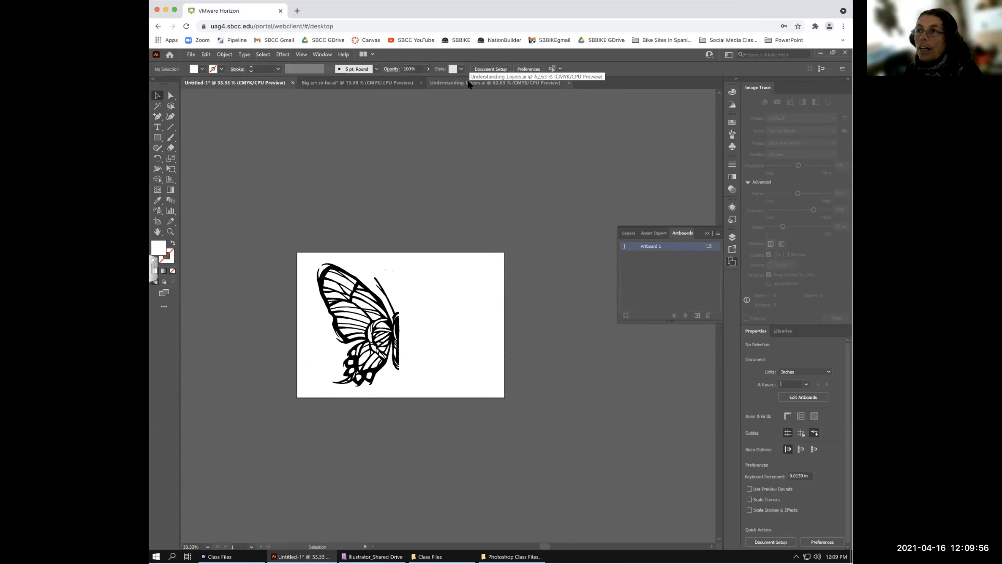
- Close Understanding_Layers.ai and Big art so far.ai without saving changes
click(468, 83)
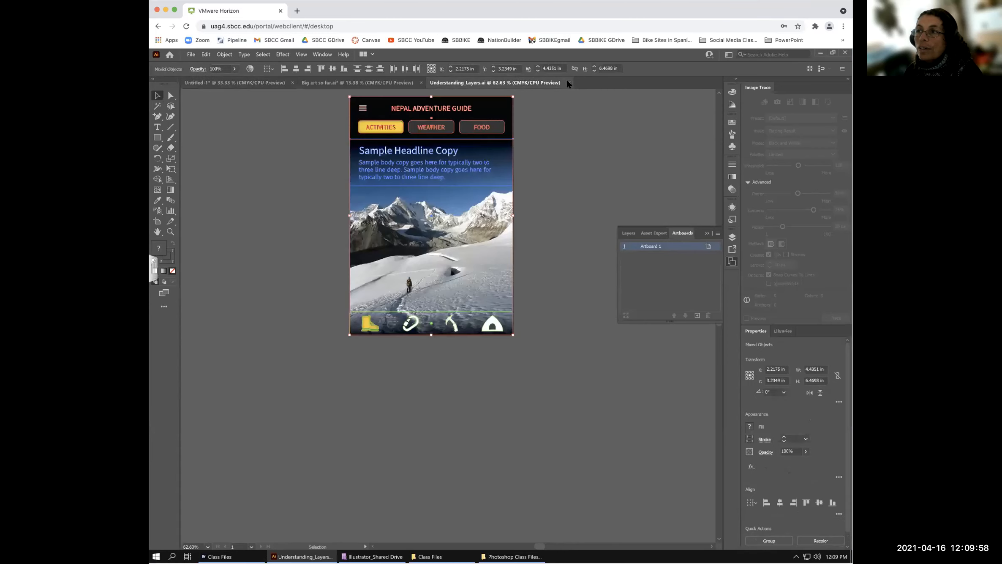
click(568, 82)
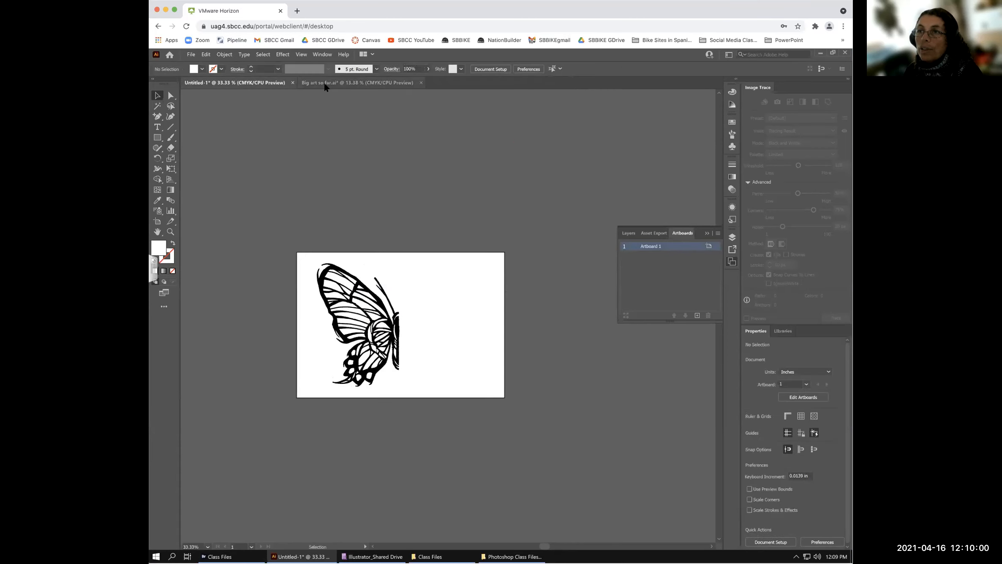
click(418, 82)
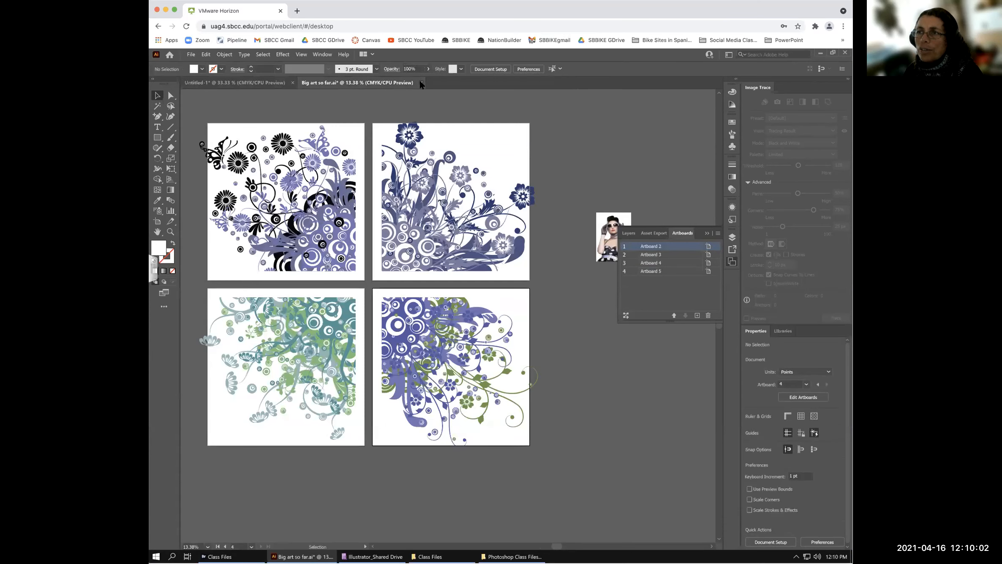
click(421, 83)
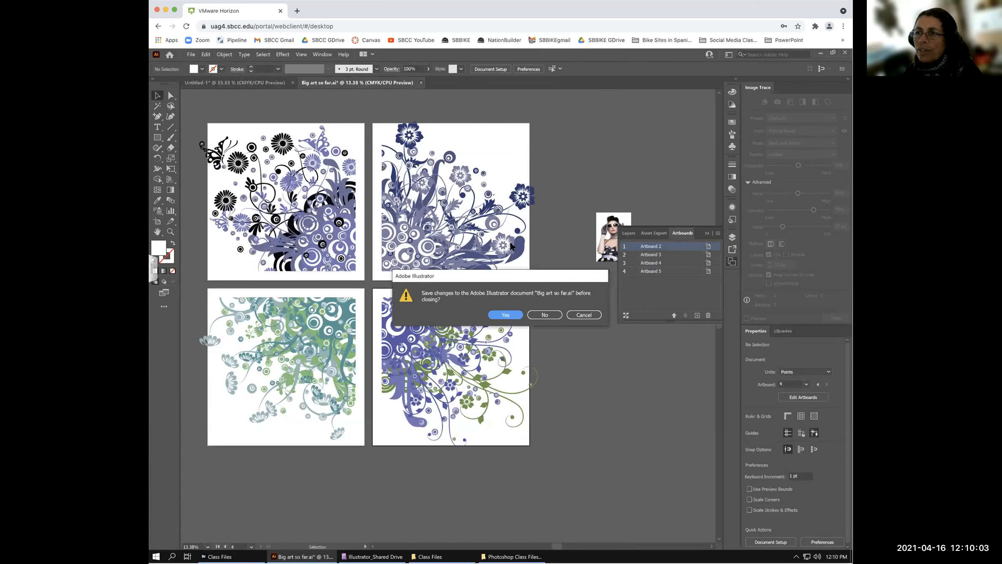
click(544, 314)
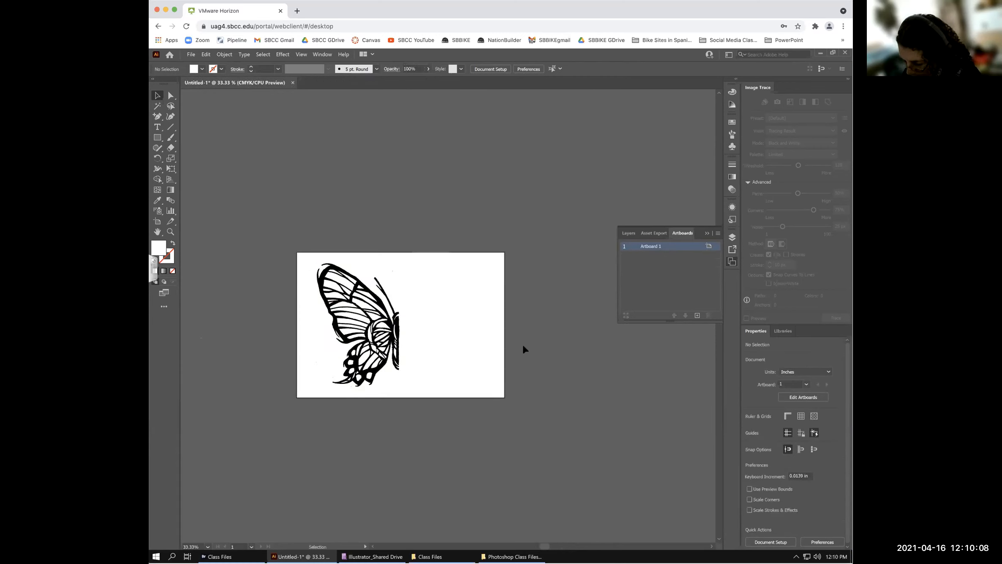
- Fit the butterfly artboard in the window and close the Artboards panel
key(ctrl+0)
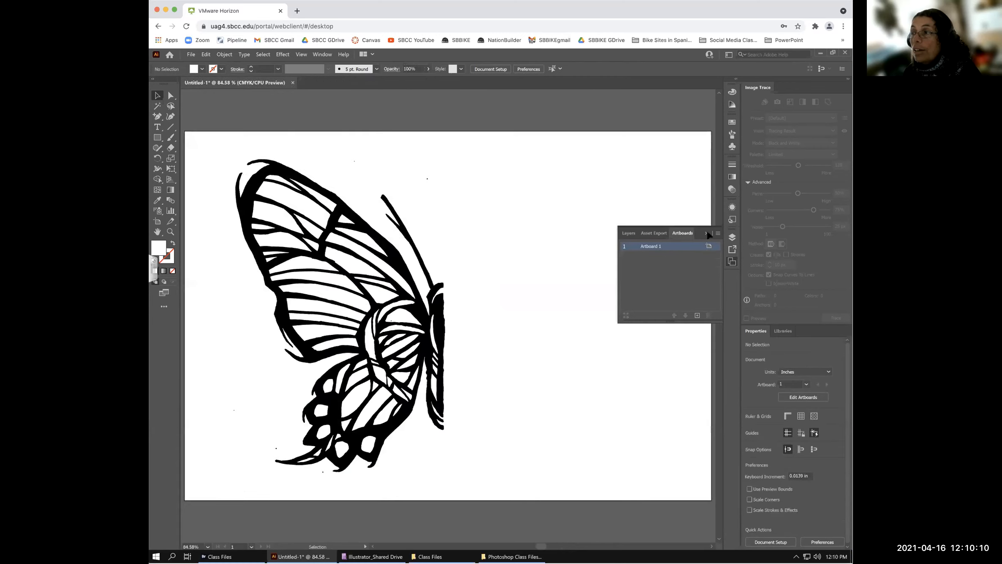
click(707, 231)
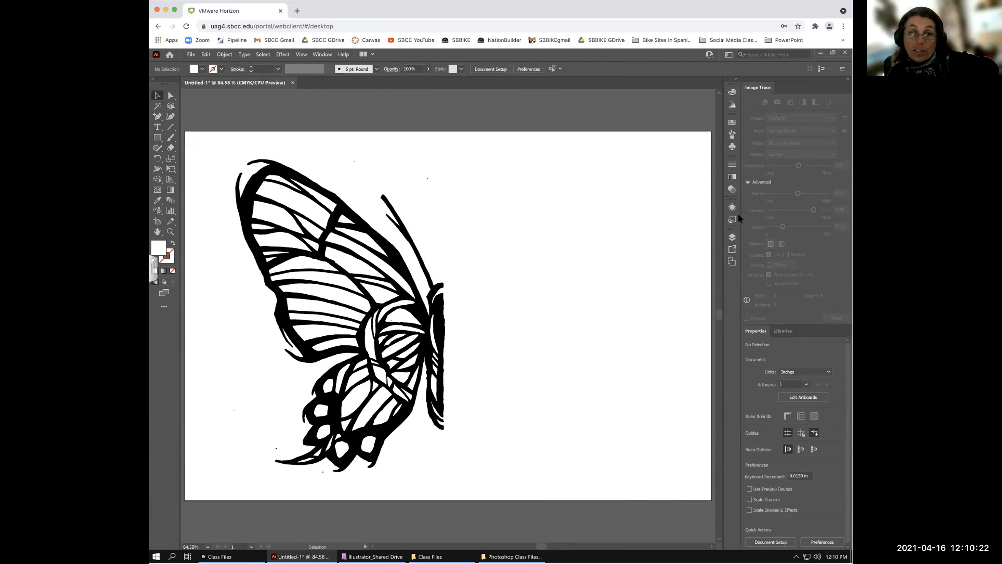
click(191, 54)
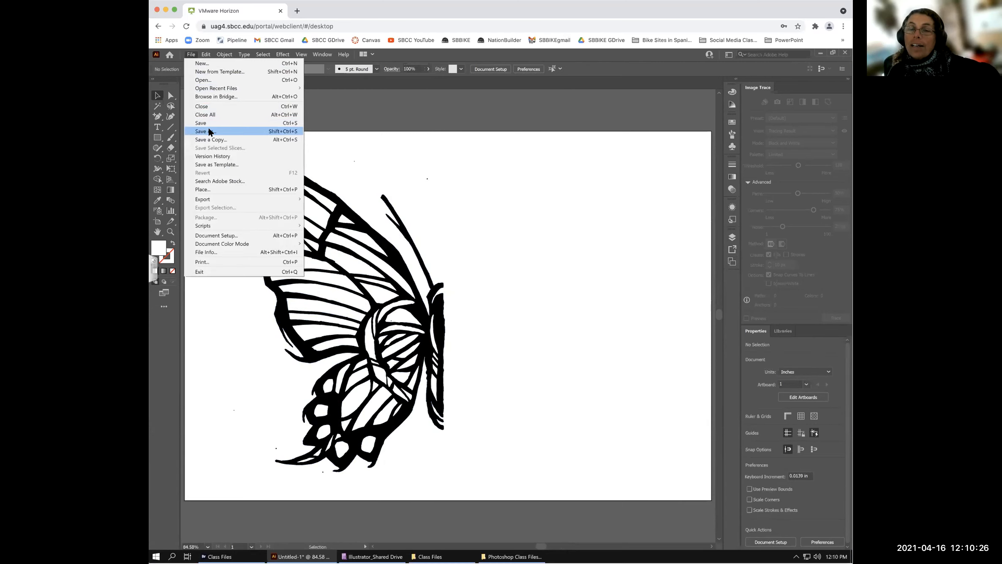
- Start Save As and browse to Google Drive > My Drive > Illustrator Class Files - Spring V2
click(209, 132)
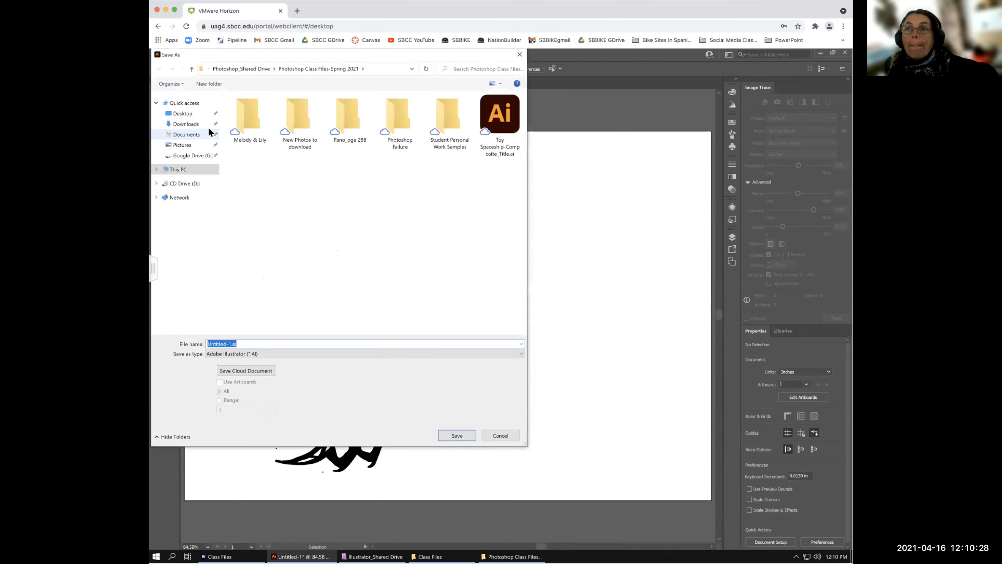
click(185, 156)
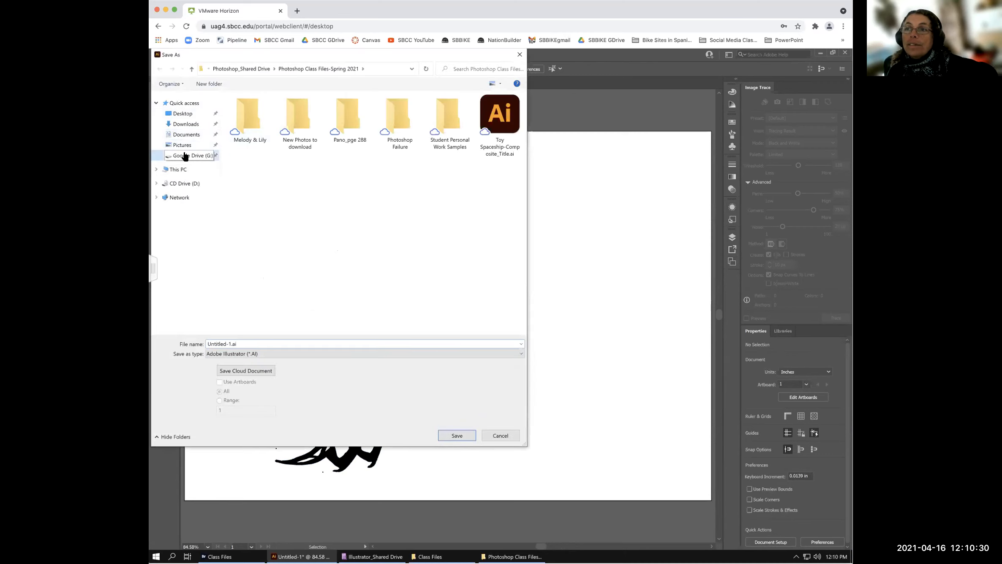
click(240, 109)
double_click(240, 109)
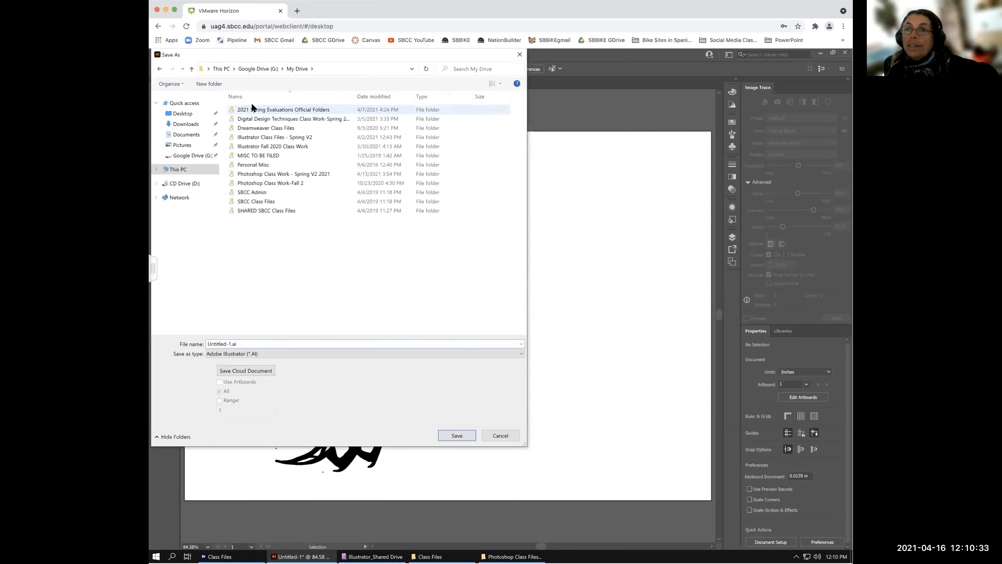
click(246, 139)
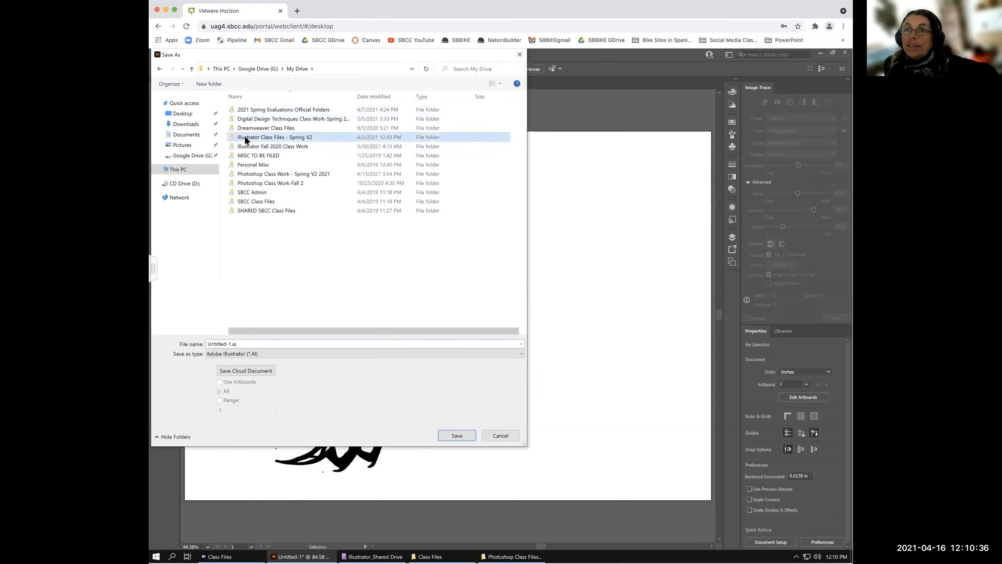
double_click(246, 138)
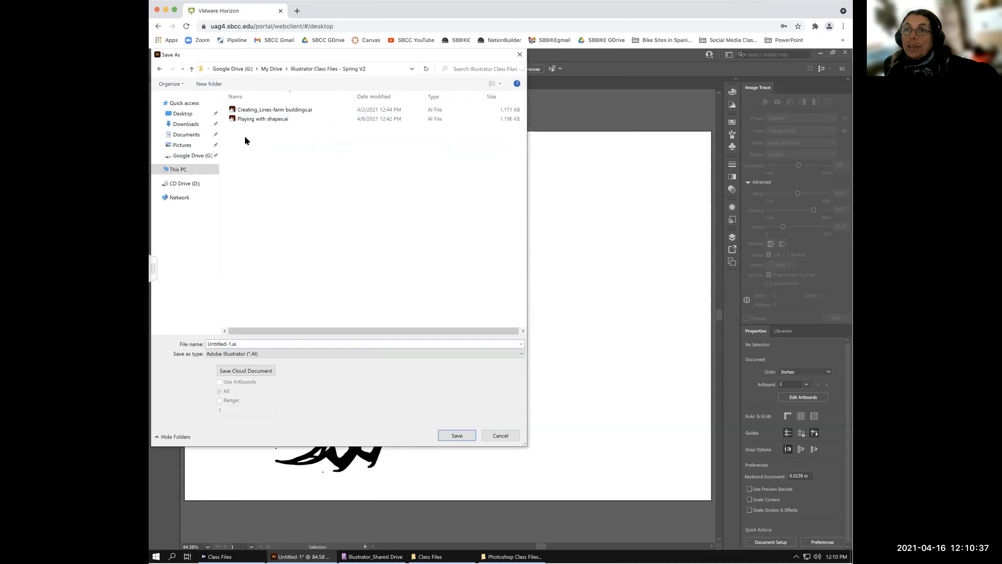
- Name the file 'Butterfly traced' and save it with default Illustrator options
double_click(229, 343)
text(BUtterfl)
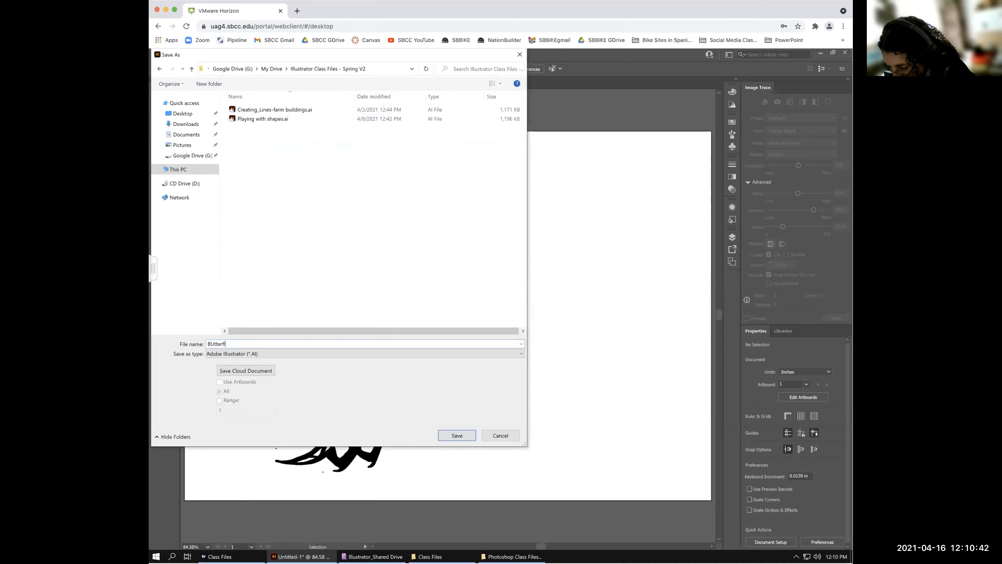
text(y traced)
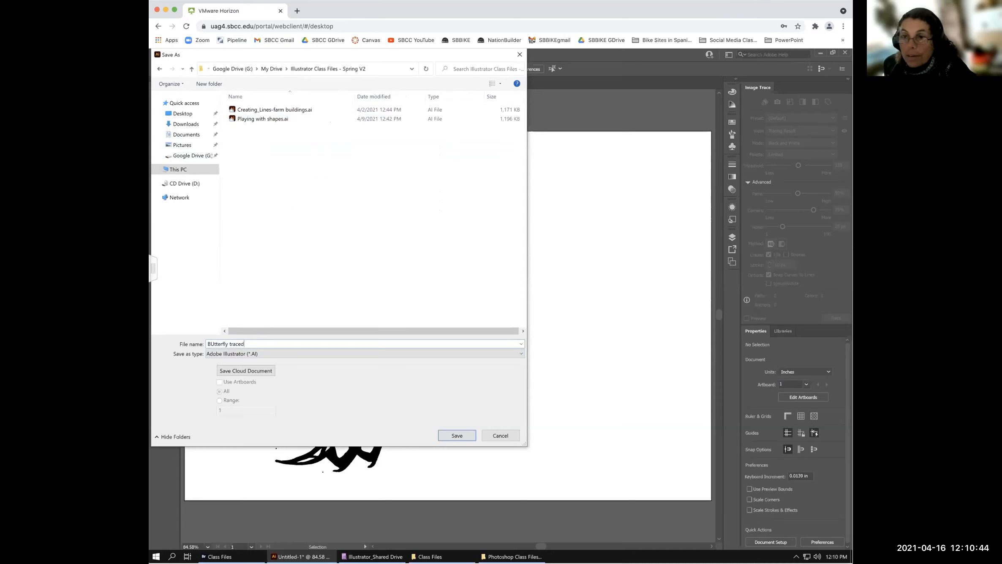
click(214, 343)
key(BackSpace)
text(u)
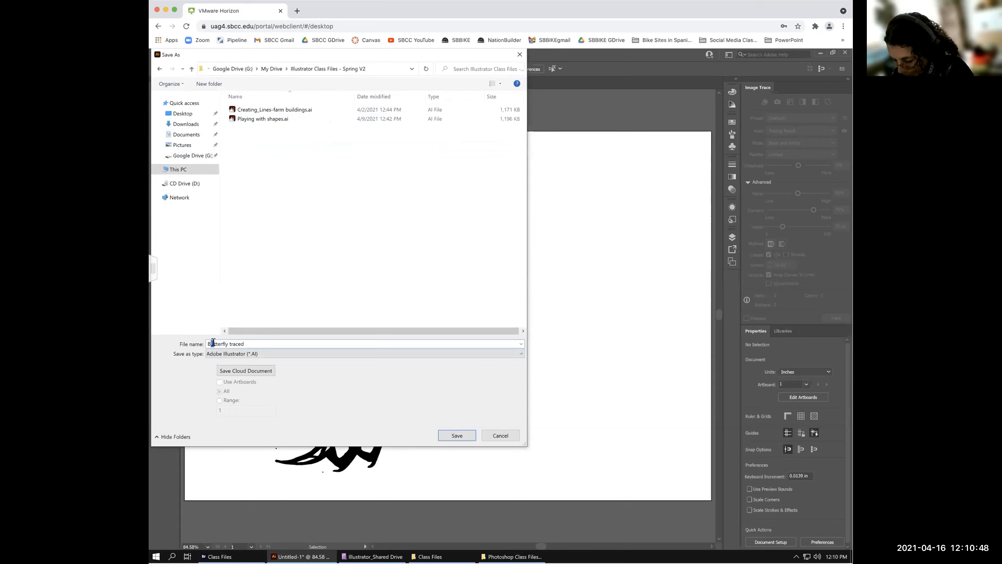
click(455, 433)
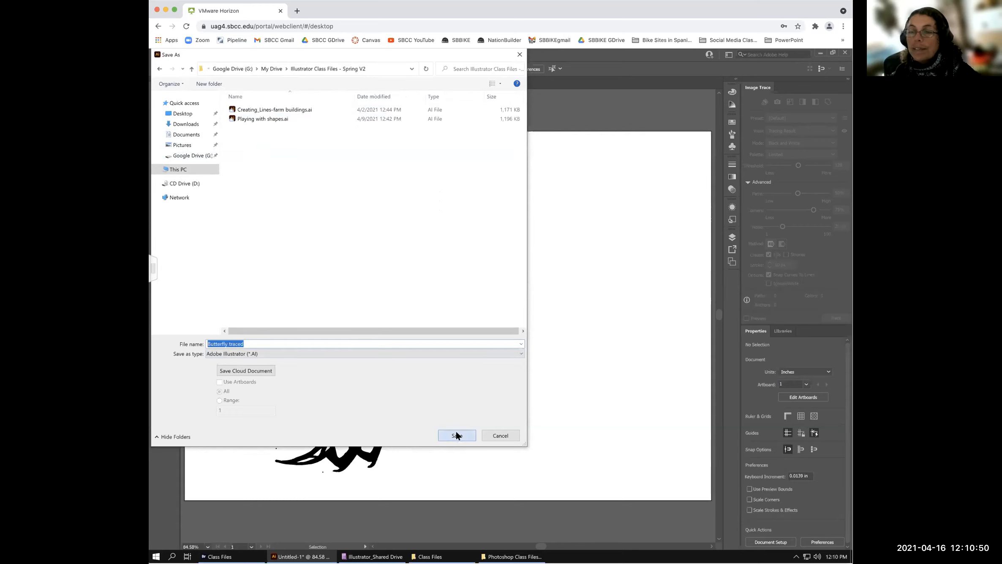
click(415, 417)
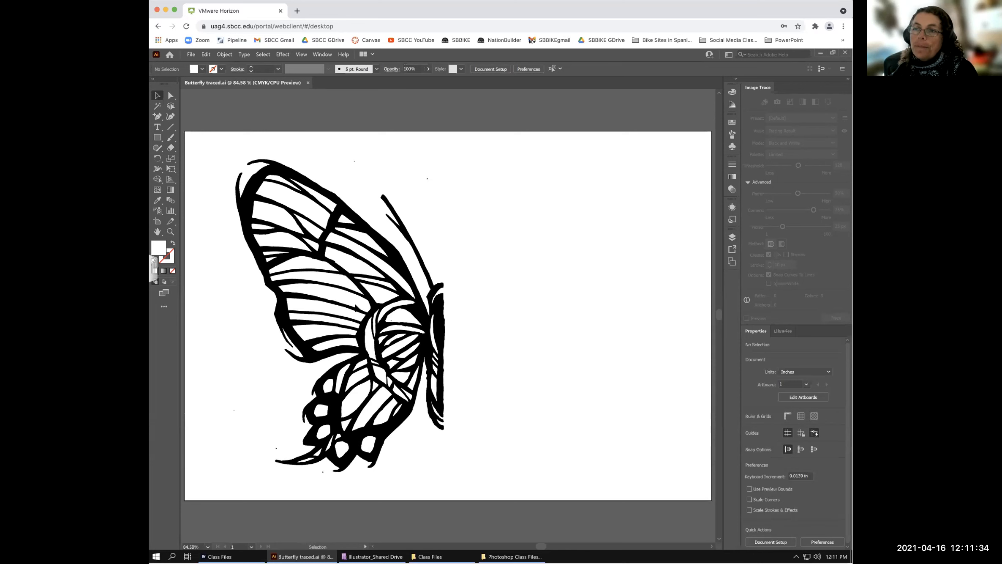
- Select the black butterfly artwork as one compound path with the Selection tool
click(393, 292)
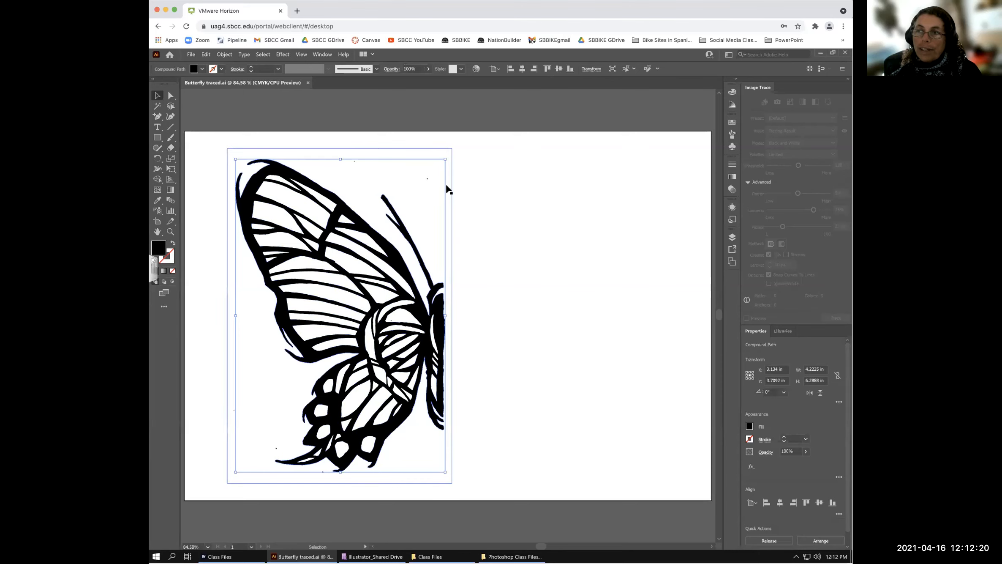
- Isolate the butterfly compound path and give it a CMYK Magenta fill
double_click(406, 181)
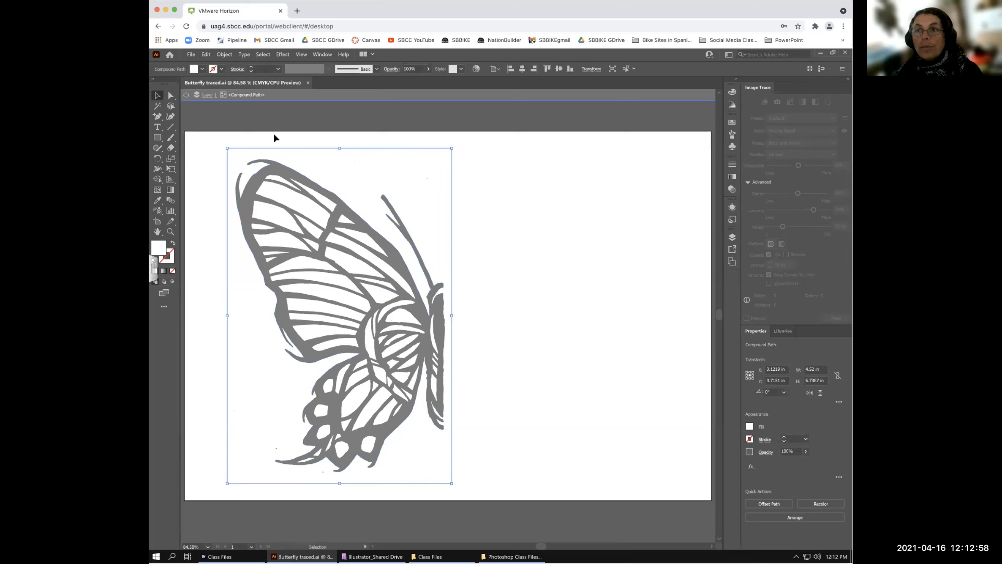
click(202, 68)
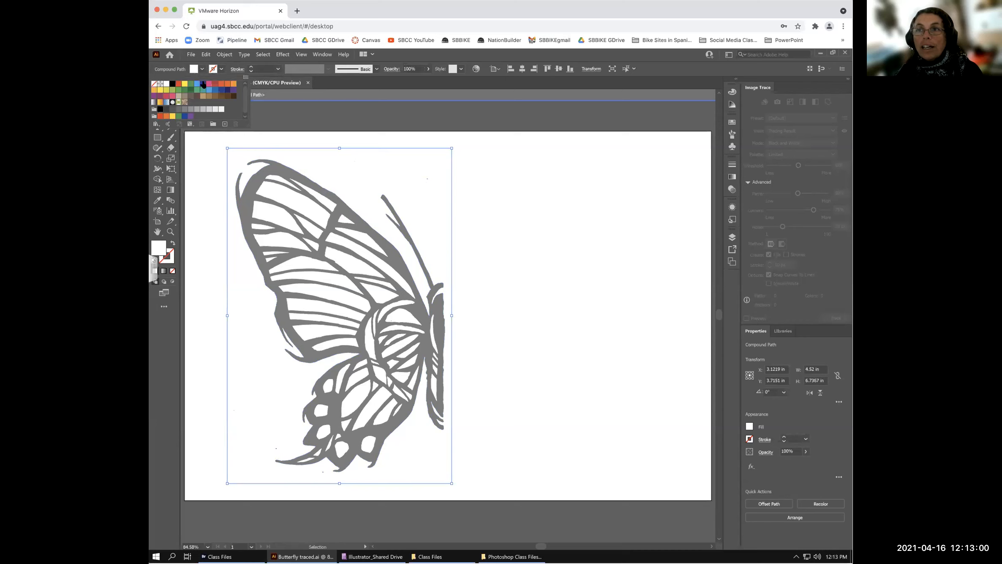
click(209, 85)
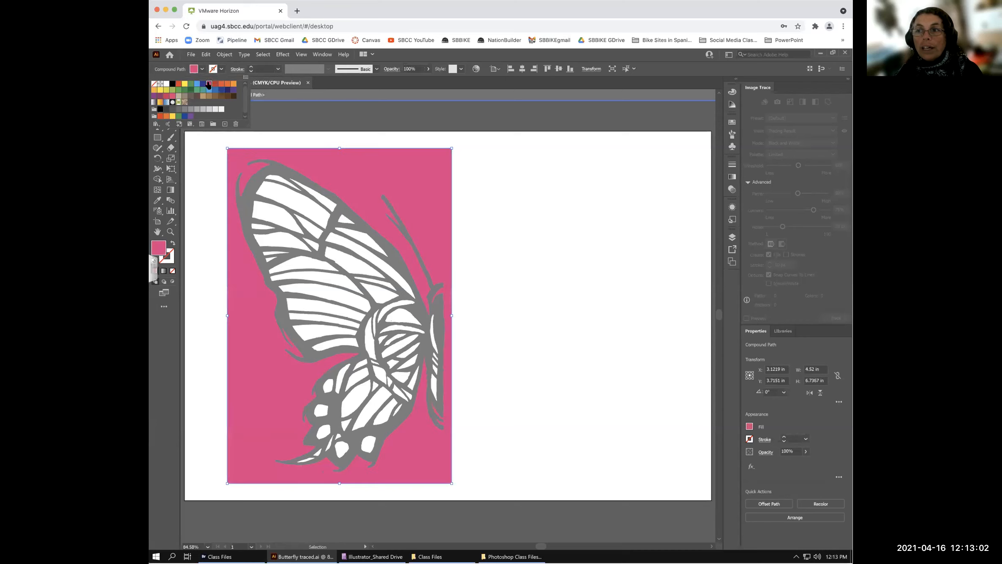
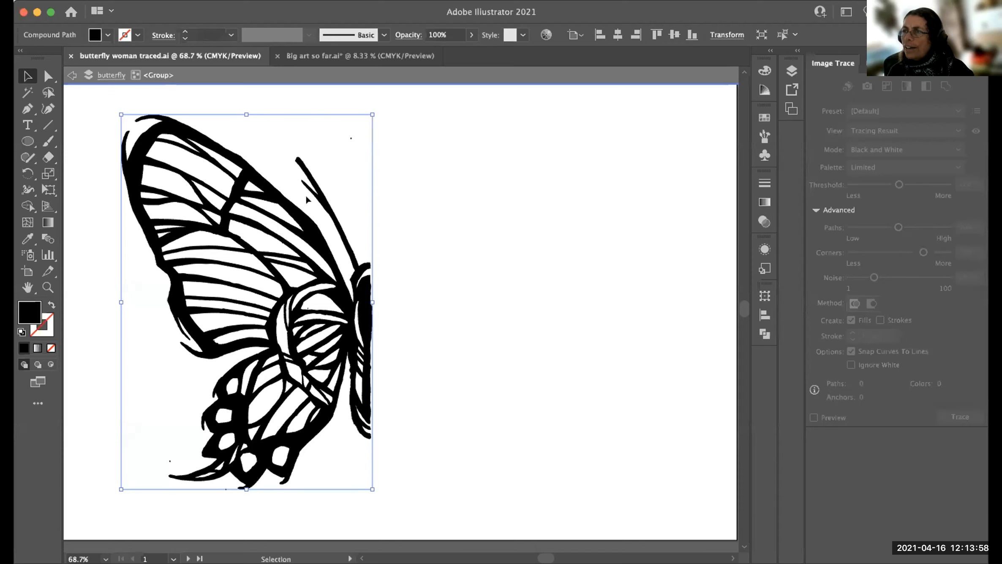
- Isolate and select the butterfly compound path, then exit isolation with nothing selected
double_click(322, 191)
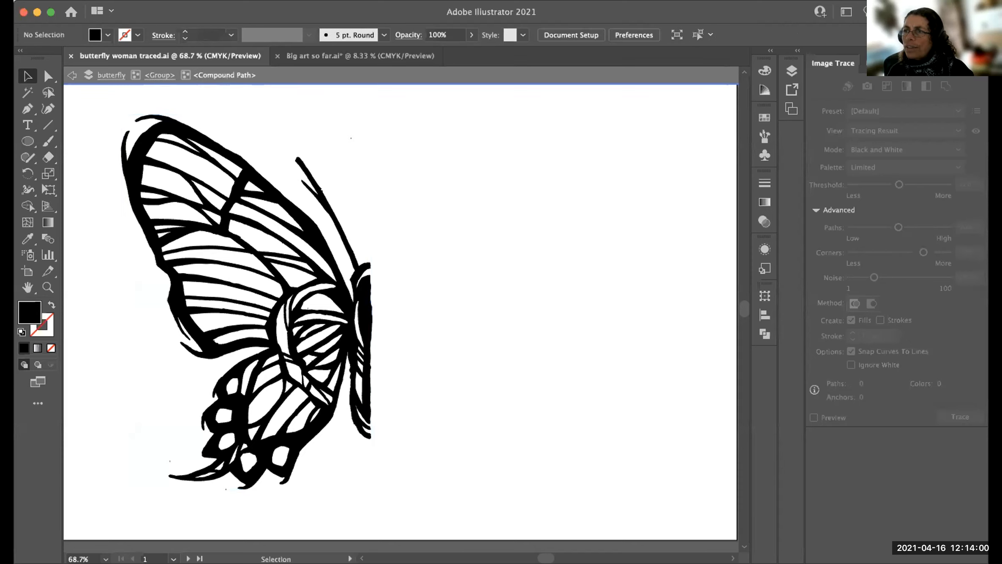
click(322, 191)
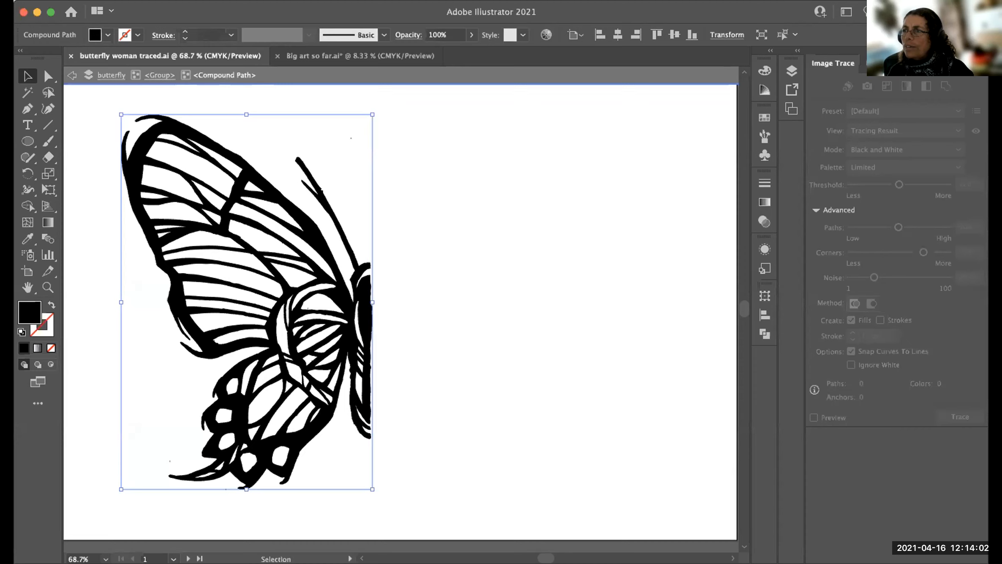
double_click(331, 170)
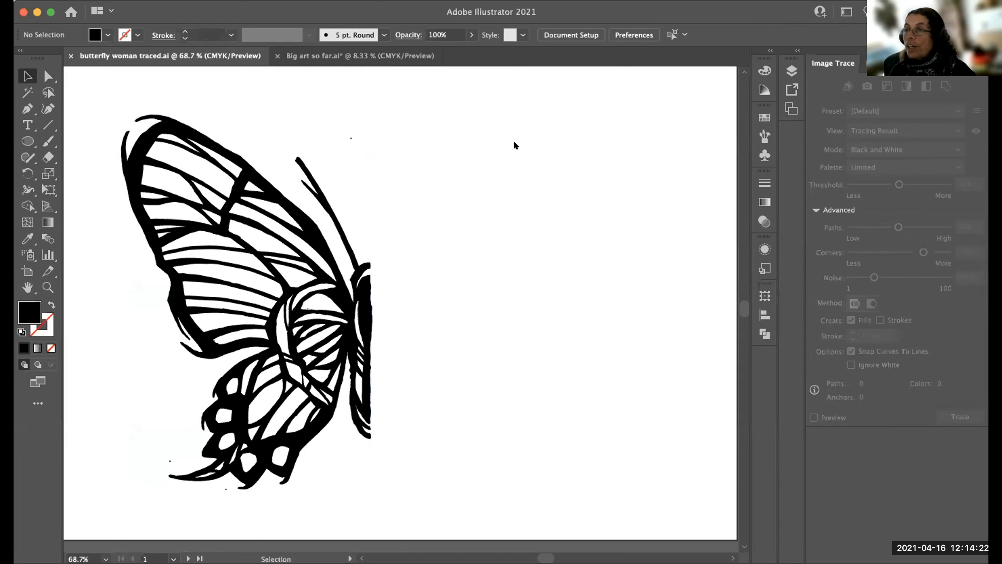
- Hide the artboard edges and show the transparency grid behind the artwork
click(320, 1)
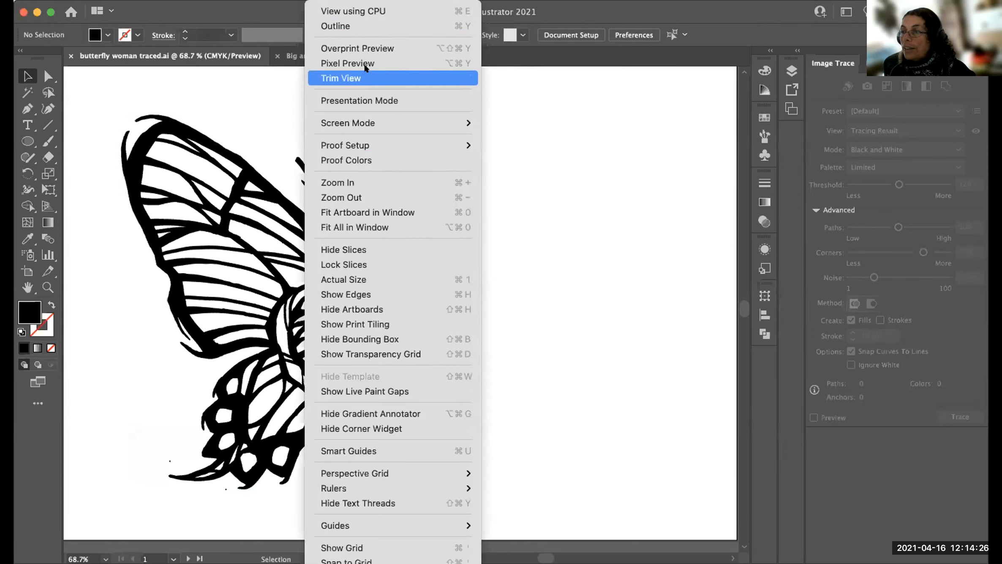
click(366, 309)
click(320, 1)
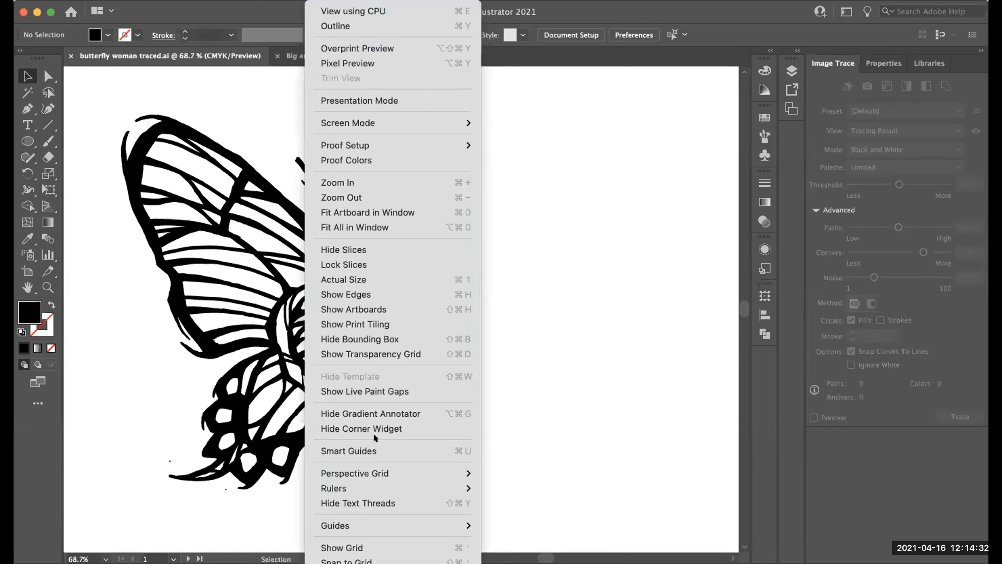
click(378, 353)
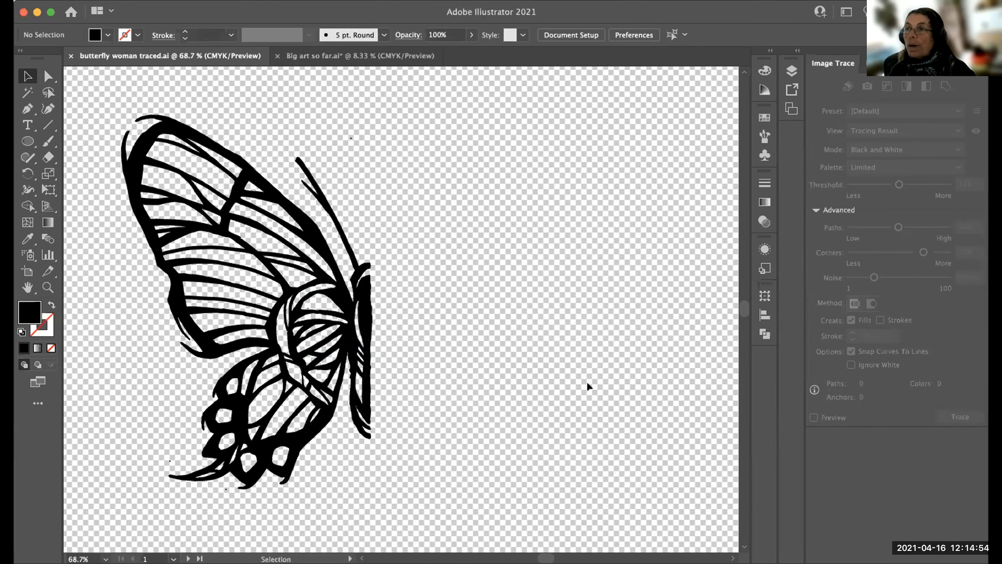
- Toggle the transparency grid off and then back on
click(345, 1)
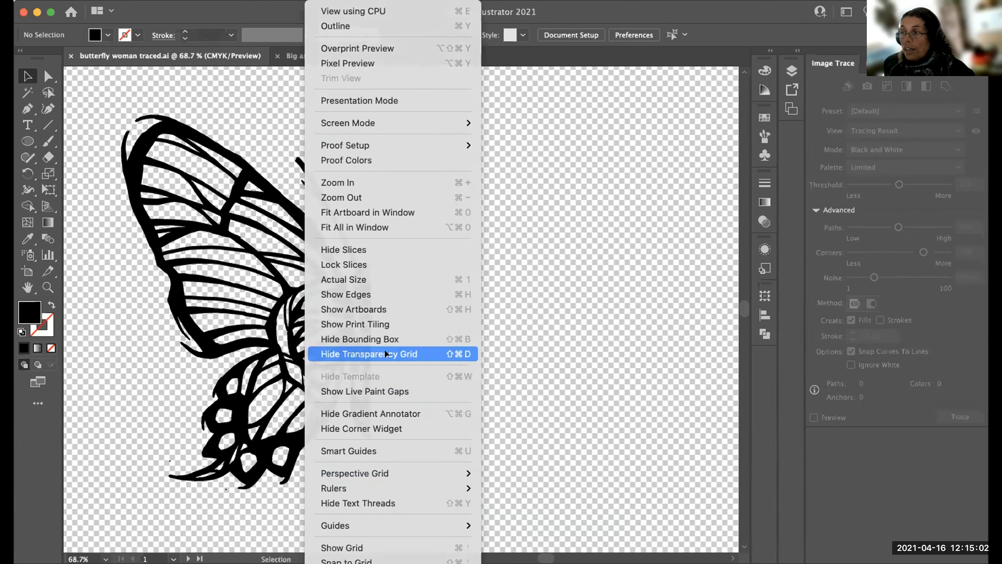
click(385, 353)
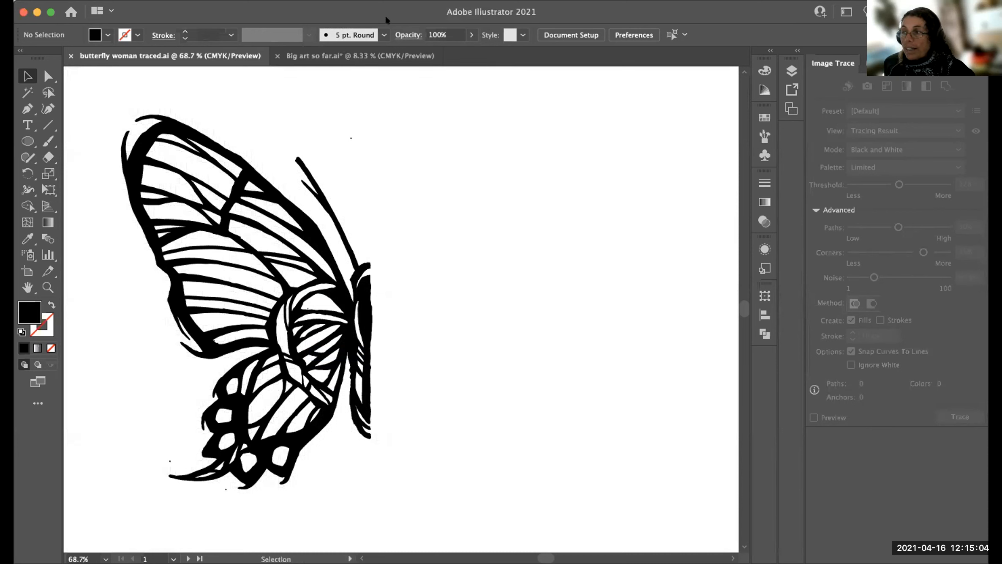
click(327, 5)
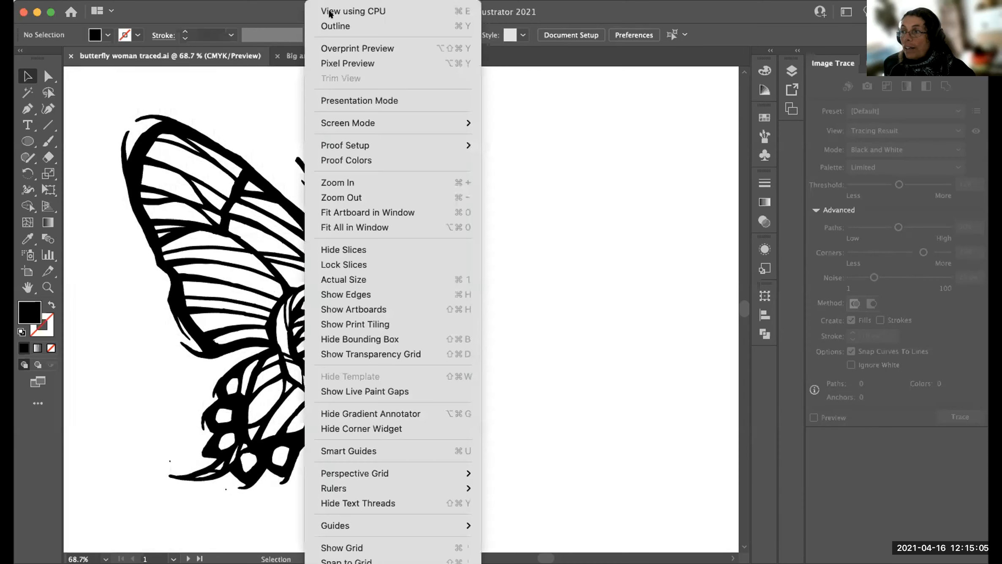
click(388, 351)
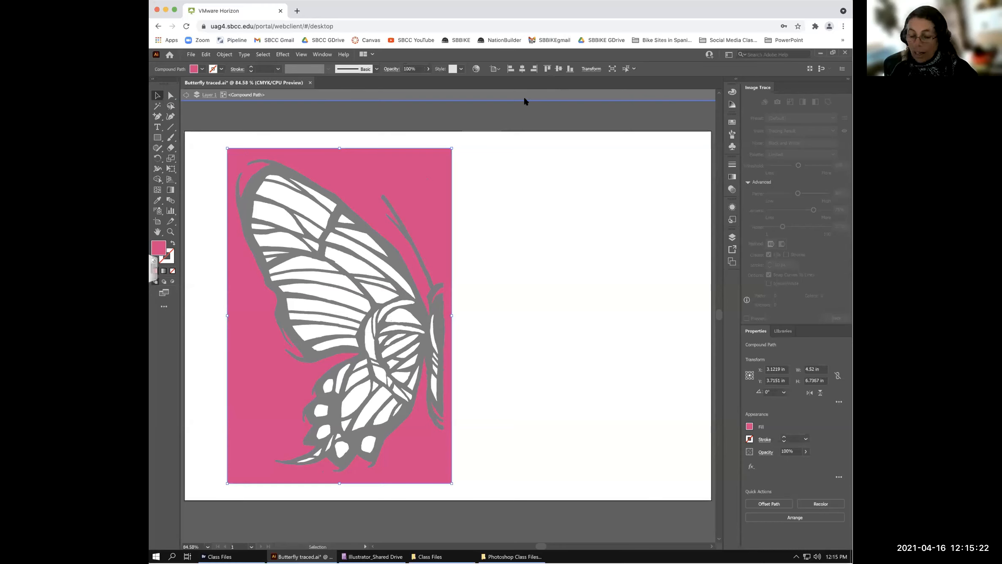
- Delete the pink background behind the butterfly, show the transparency grid, and make artboard 1 active
click(455, 97)
key(Delete)
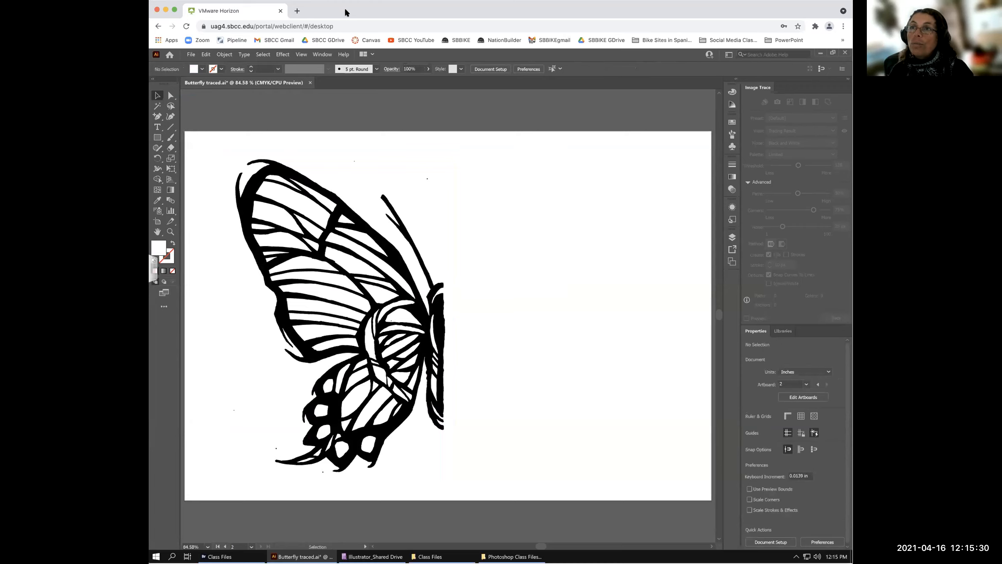
click(302, 56)
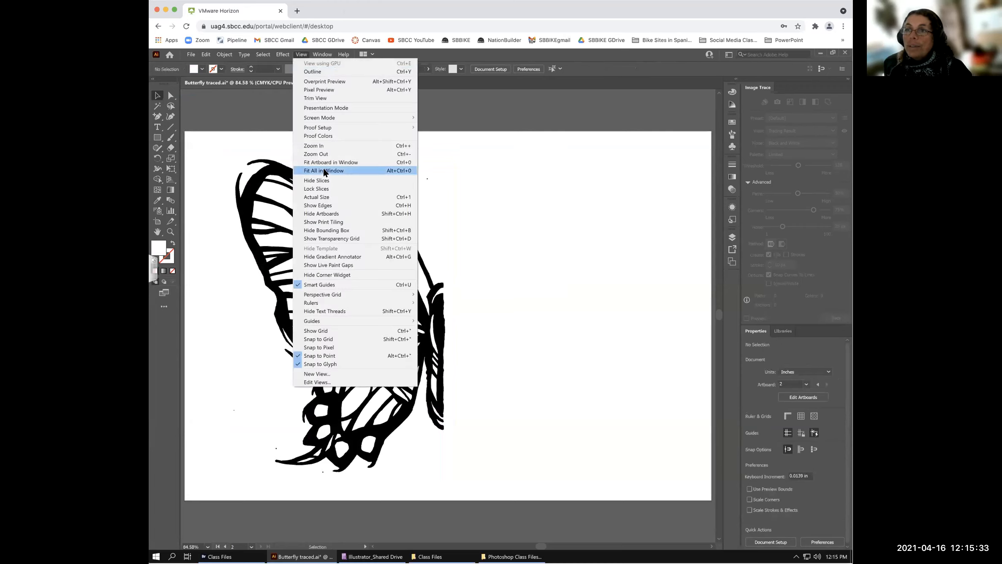
click(318, 238)
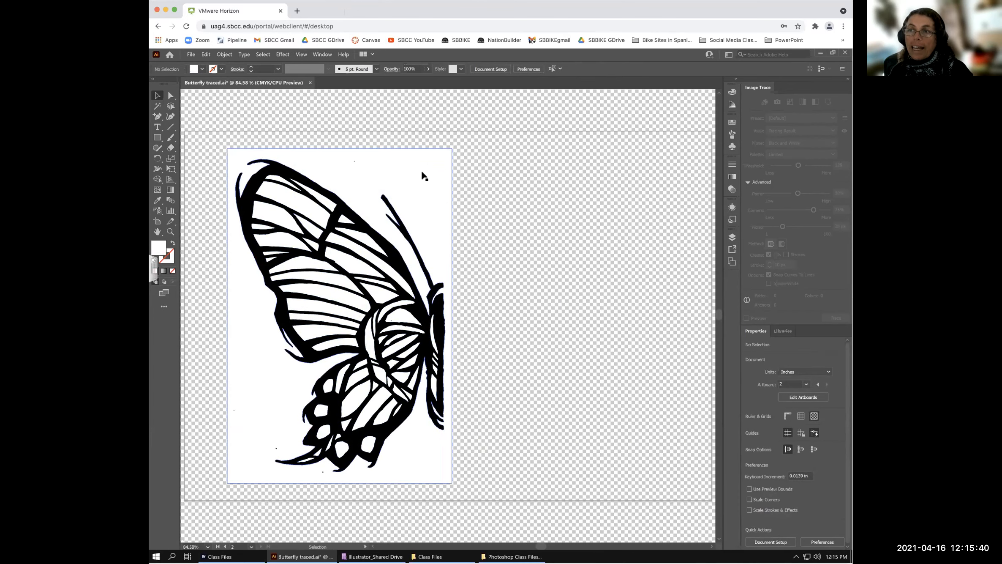
click(427, 194)
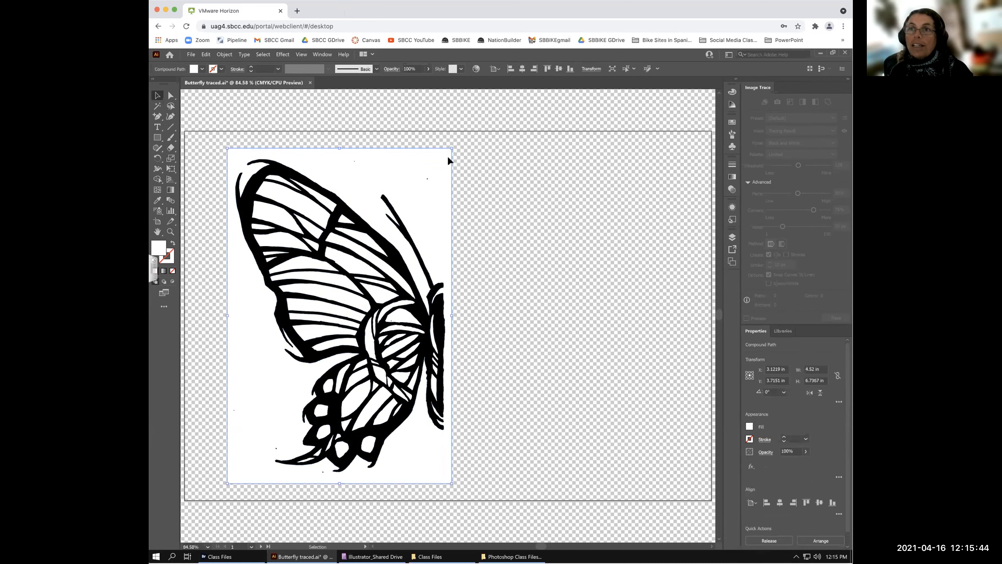
click(190, 54)
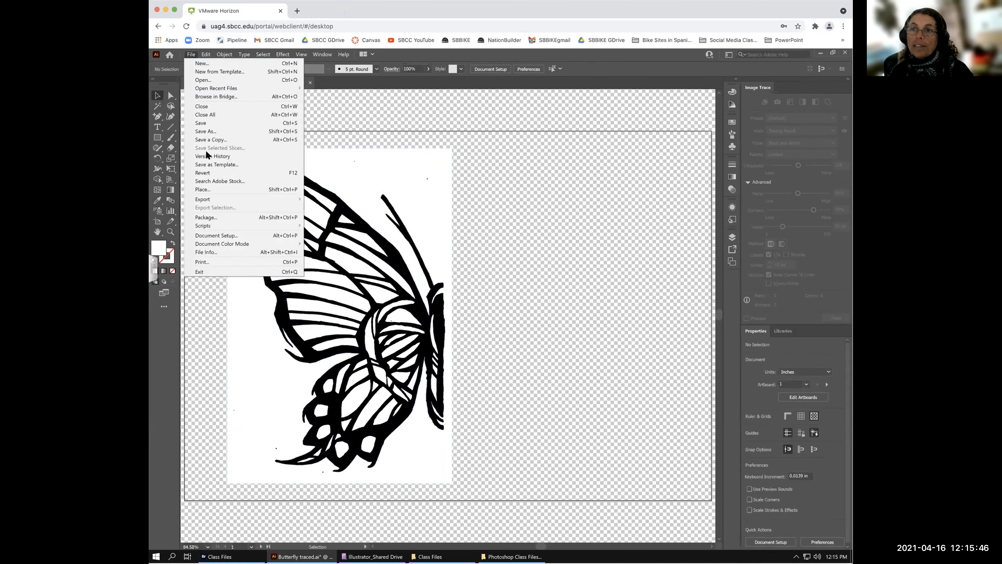
- Place Half butterfly.tif from Shared drives > Illustrator_Shared Drive > Class Files
click(210, 188)
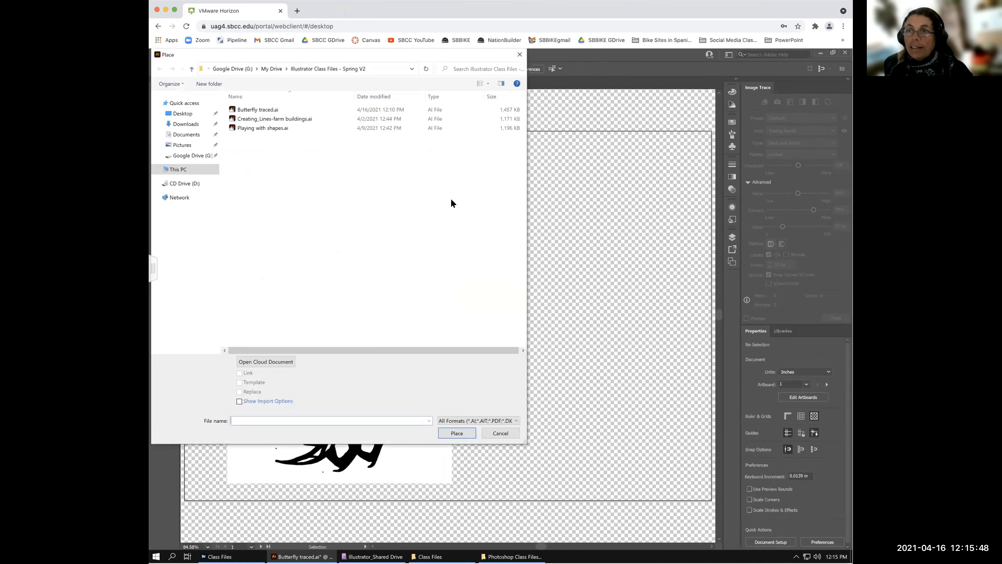
click(199, 156)
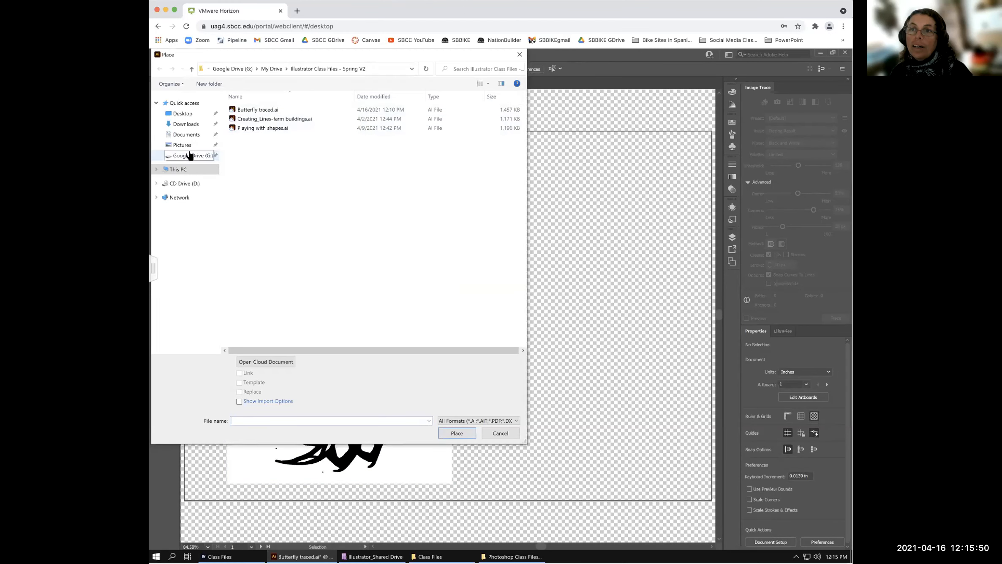
click(242, 110)
double_click(246, 118)
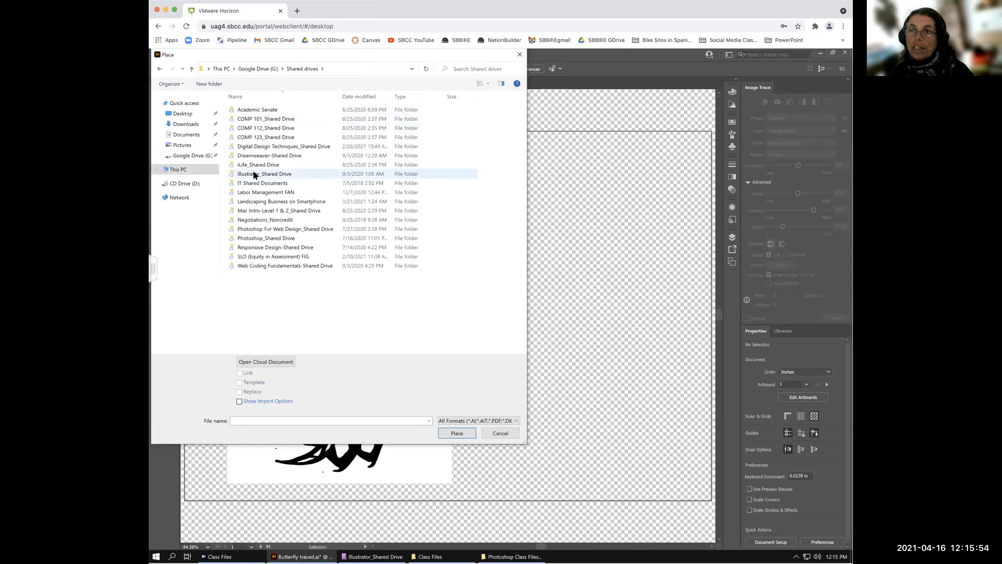
double_click(254, 174)
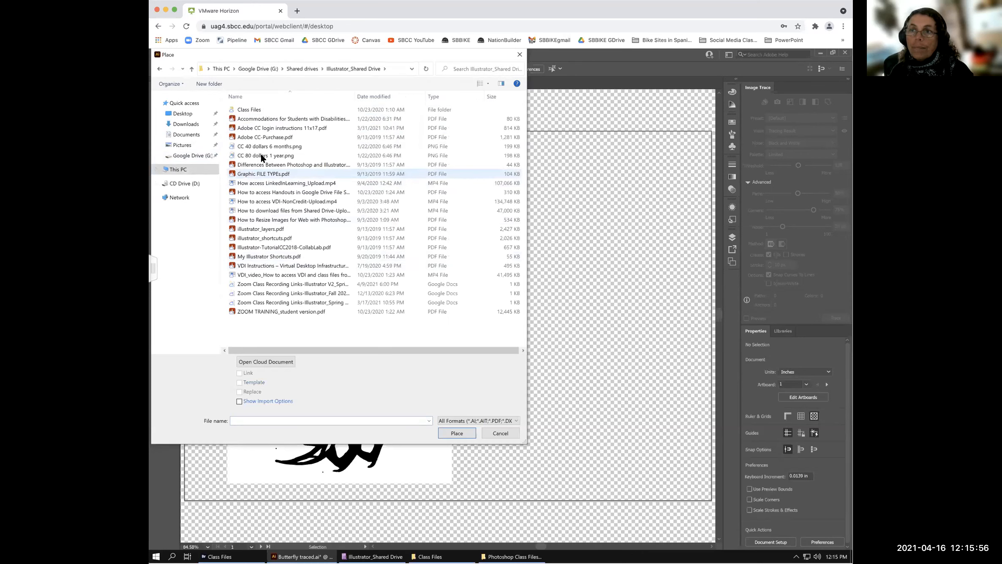
click(249, 108)
key(Return)
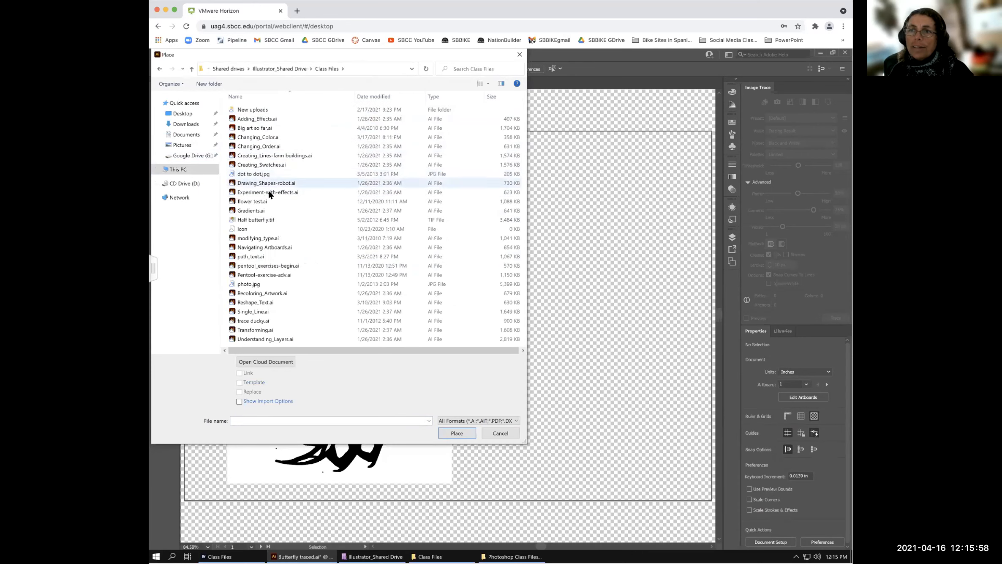
click(259, 219)
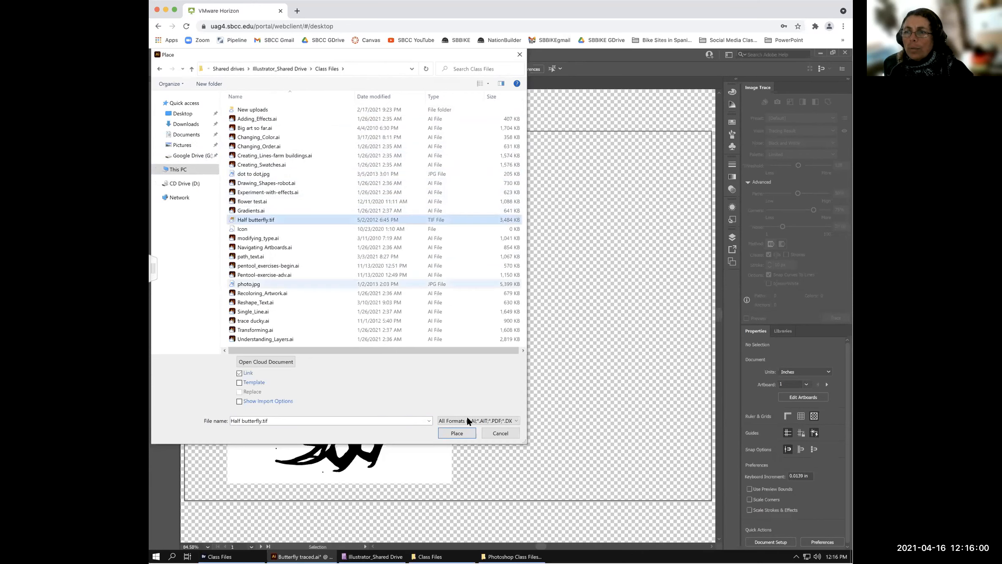
click(460, 431)
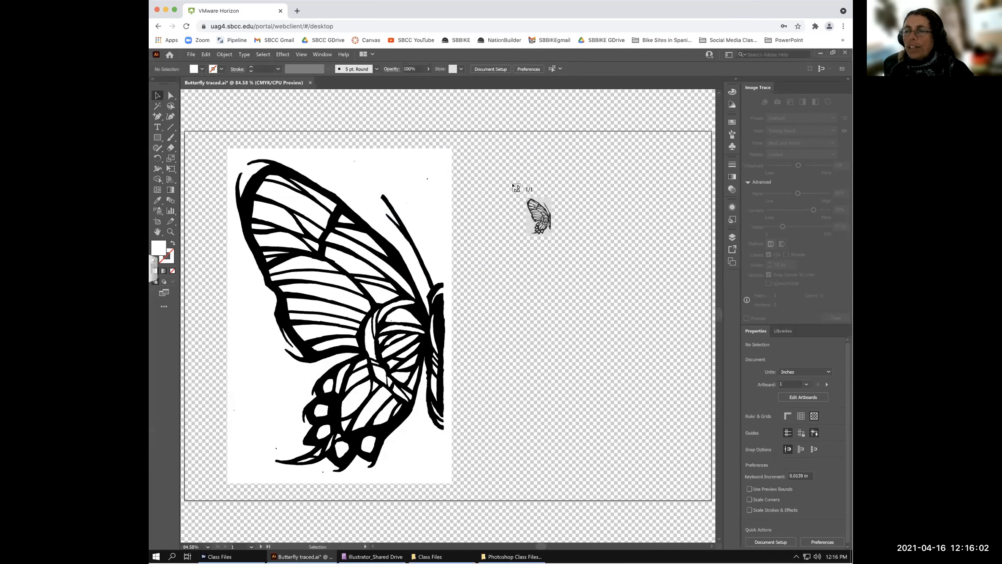
- Drop the half-butterfly scan right of the first butterfly and trace it with Sketched Art
click(511, 179)
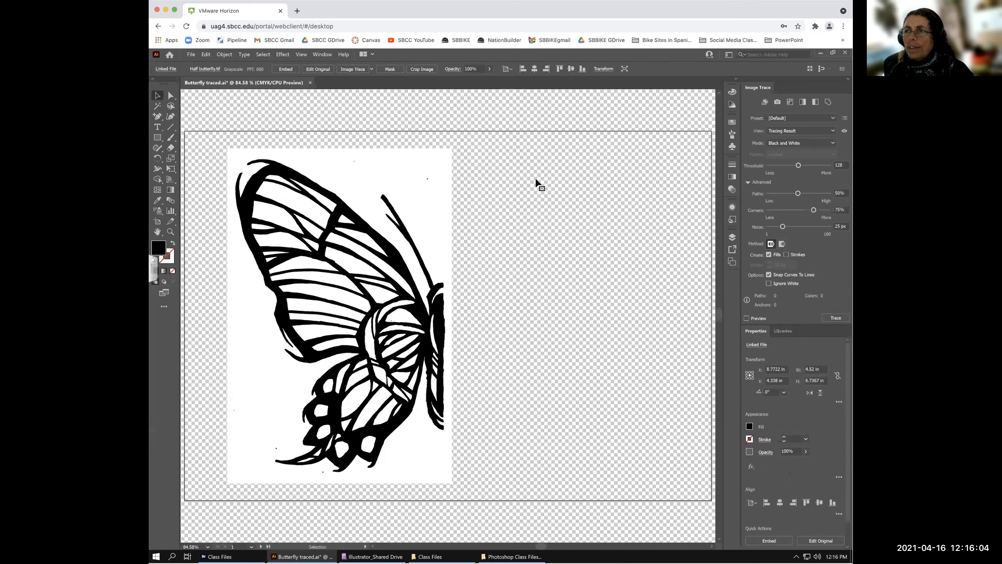
drag(512, 160, 510, 153)
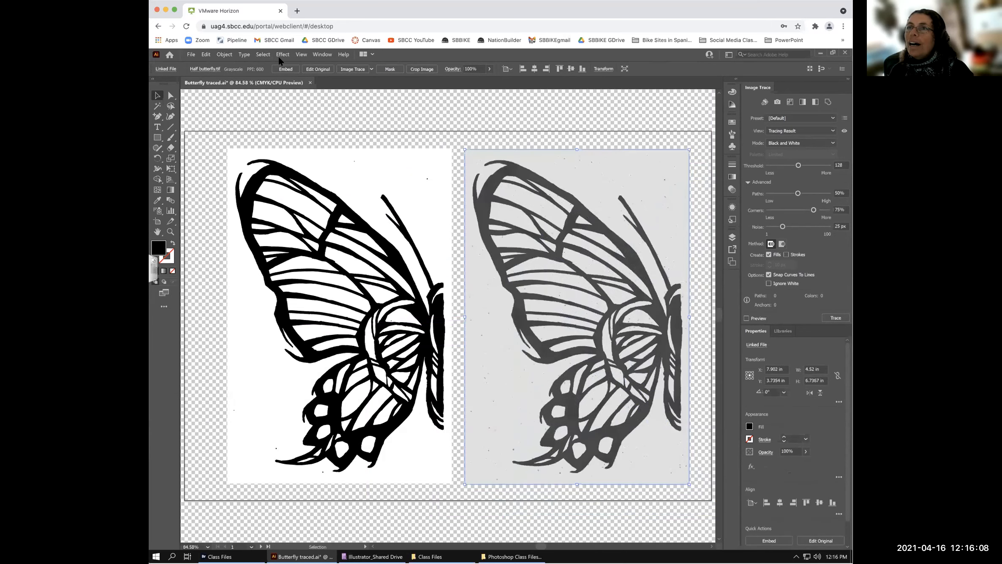
click(370, 68)
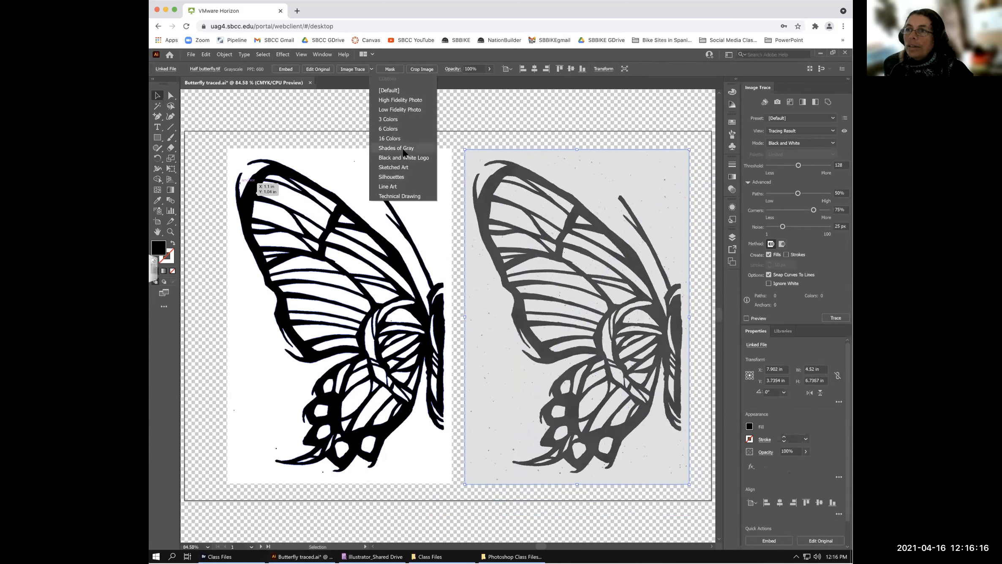
click(400, 168)
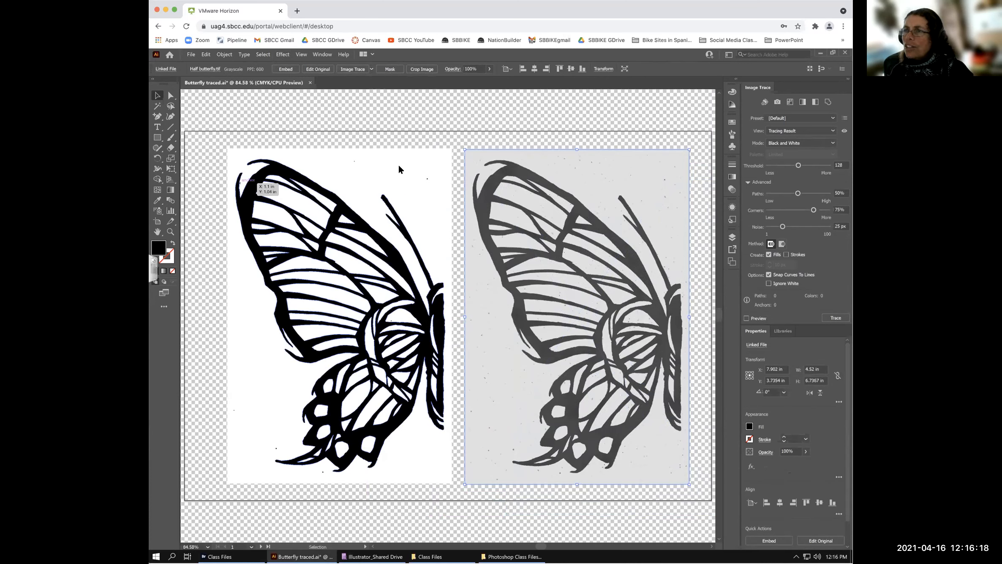
click(563, 181)
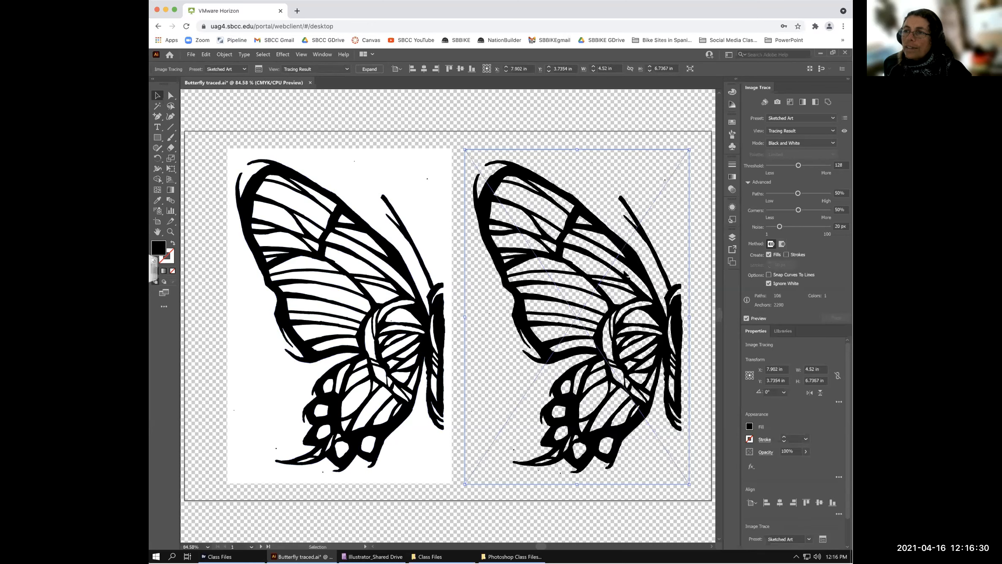
- Compare the trace without Ignore White, keep white ignored, and expand the tracing
click(769, 283)
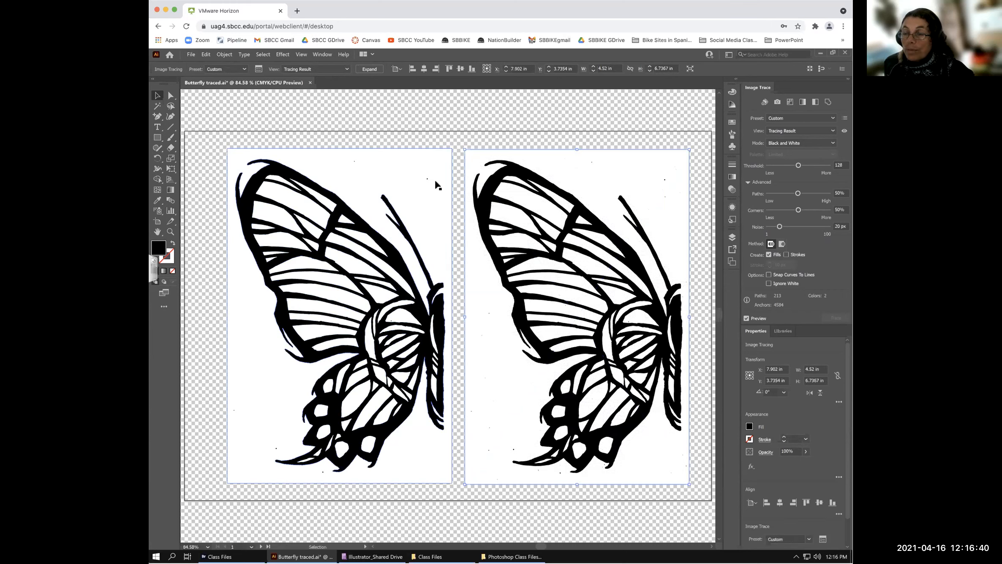
click(768, 283)
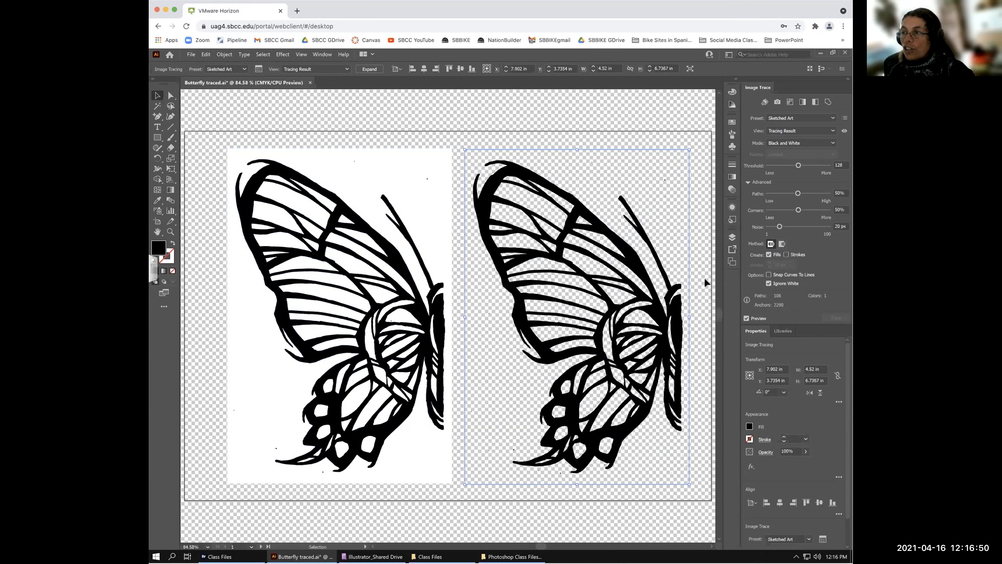
click(367, 69)
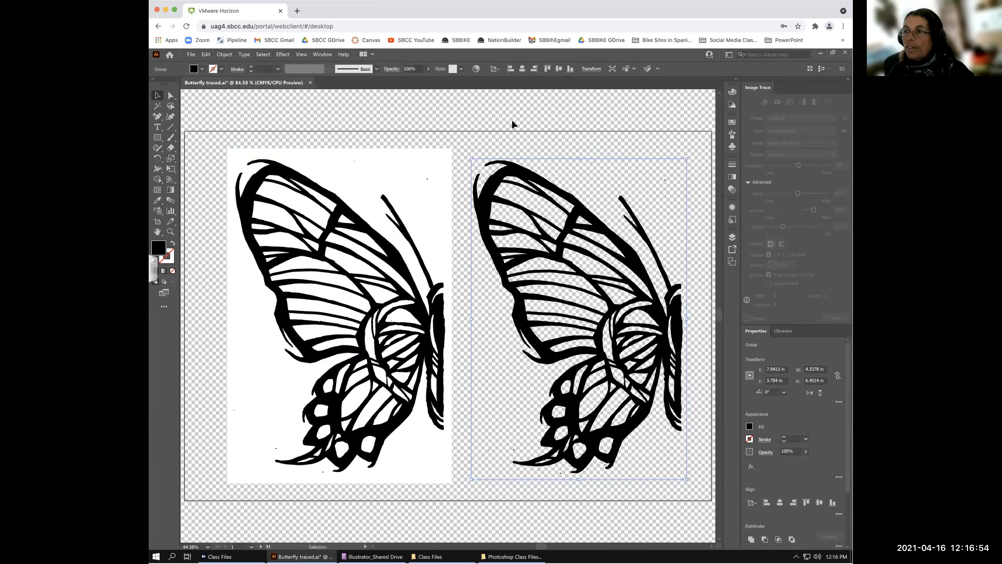
- Nudge the new traced butterfly slightly left, then isolate the left butterfly's artwork
click(541, 130)
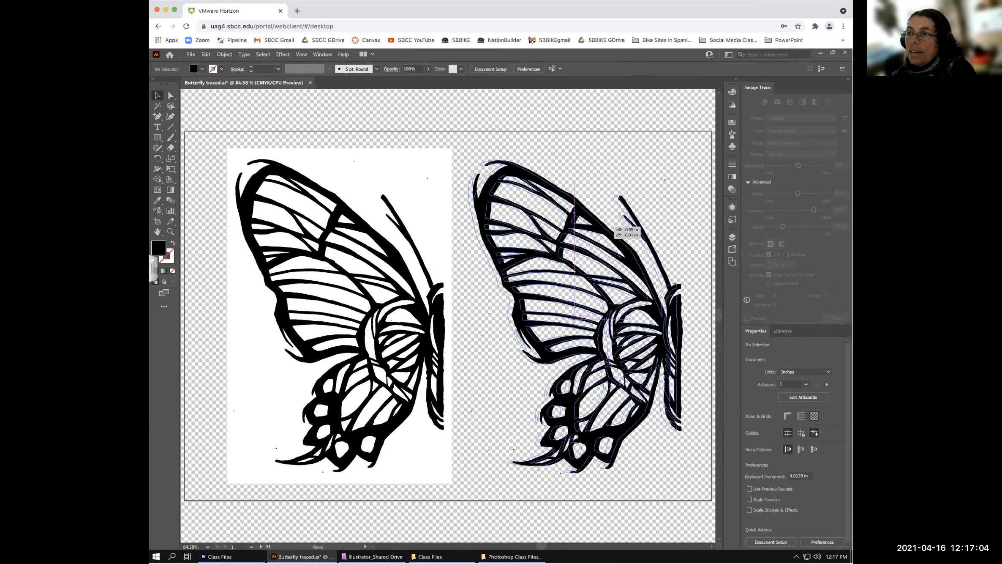
drag(643, 243, 635, 243)
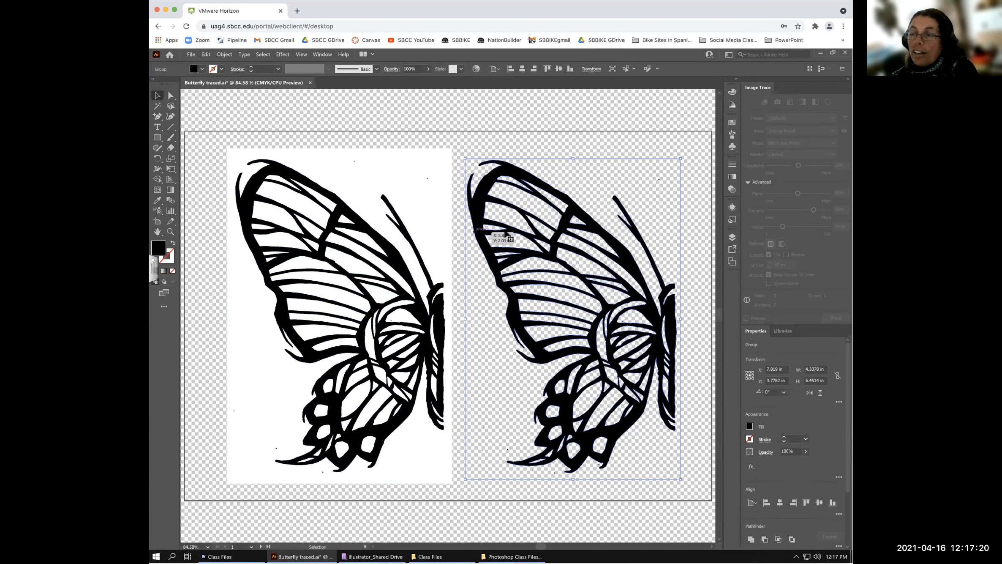
click(642, 179)
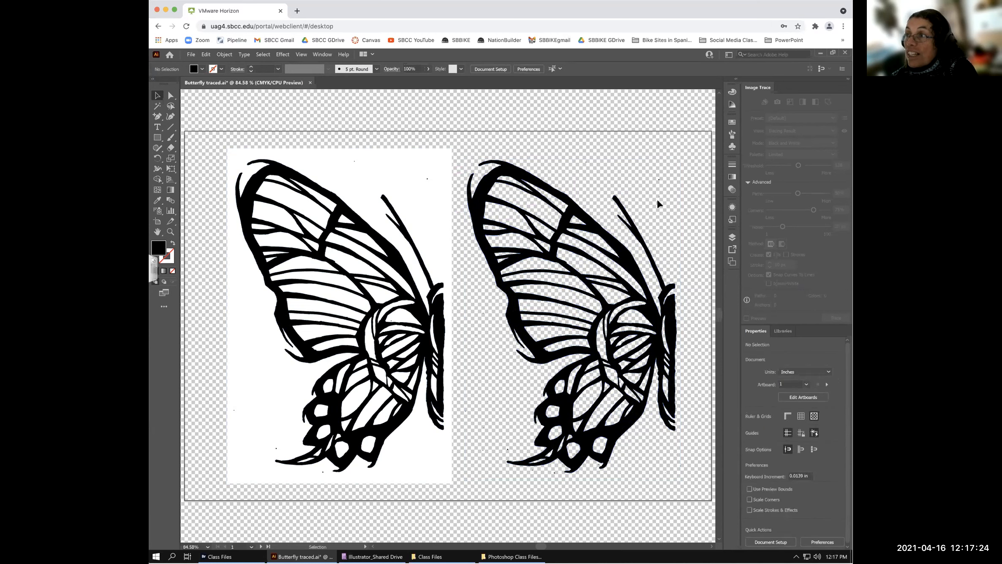
double_click(405, 184)
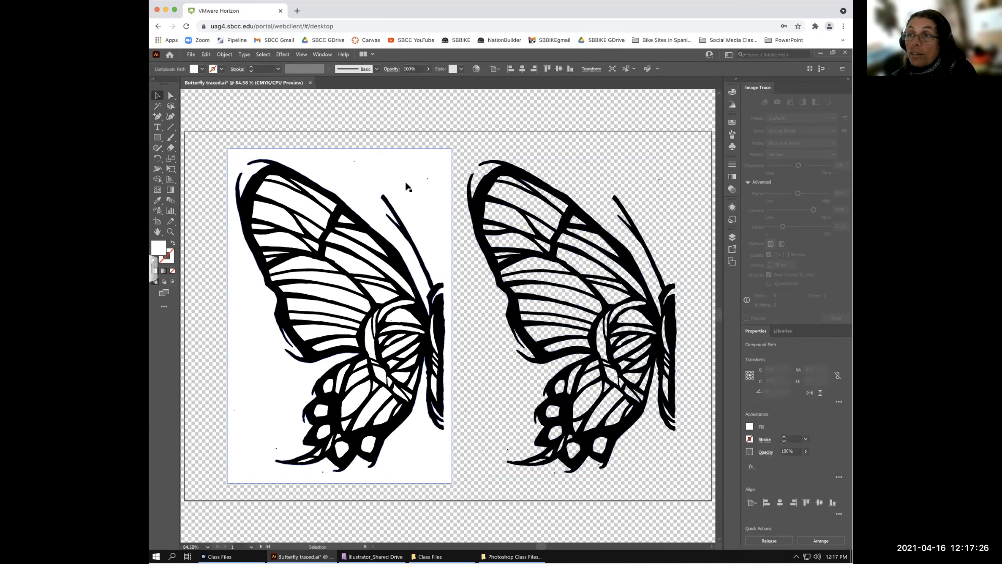
- Fill the left butterfly's background pink and hide the transparency grid
click(405, 180)
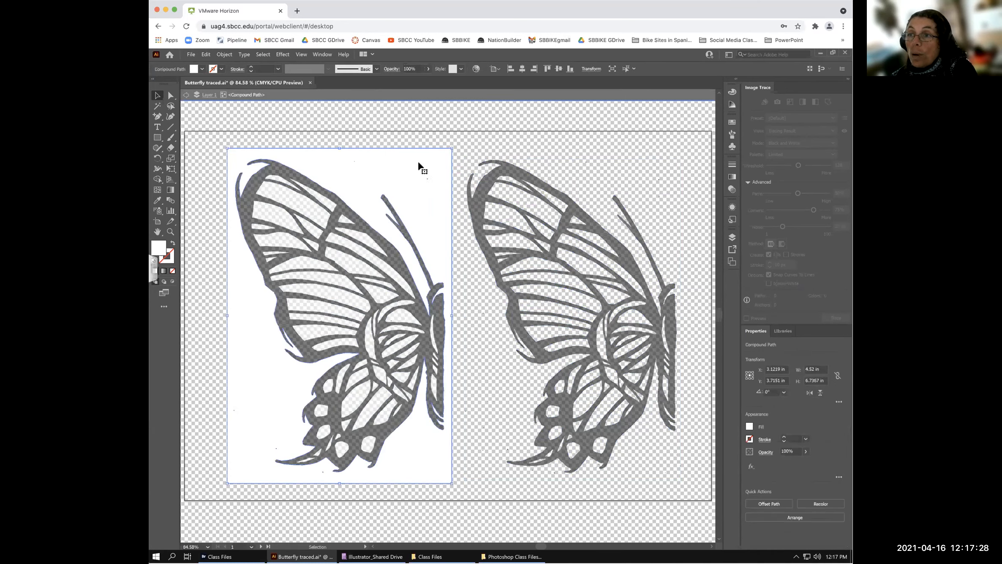
click(201, 68)
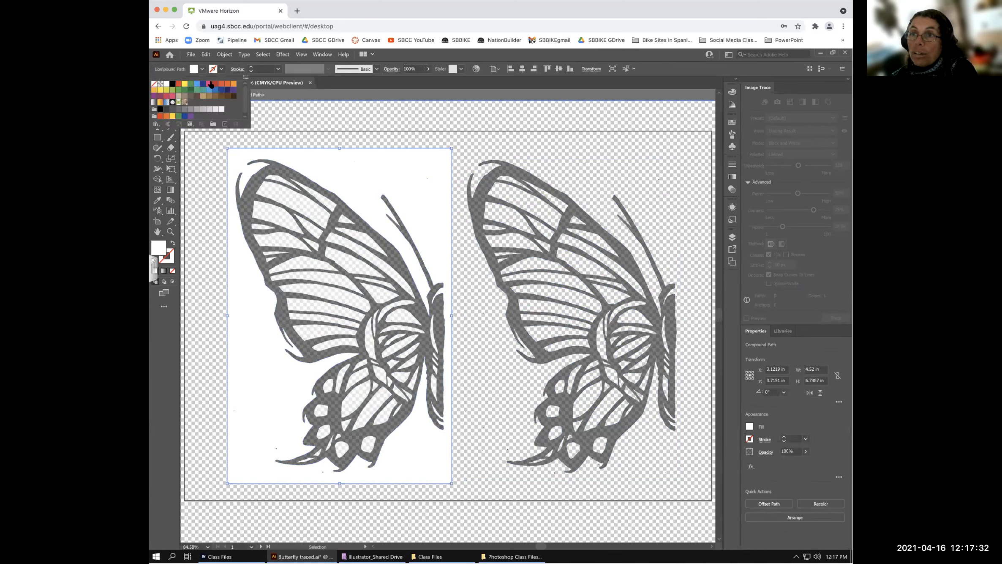
click(209, 84)
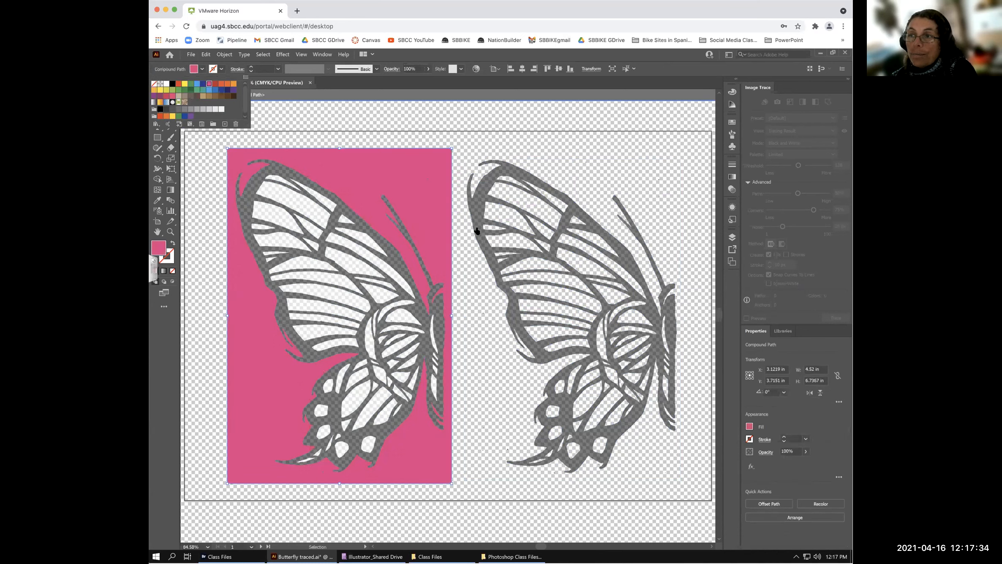
click(360, 86)
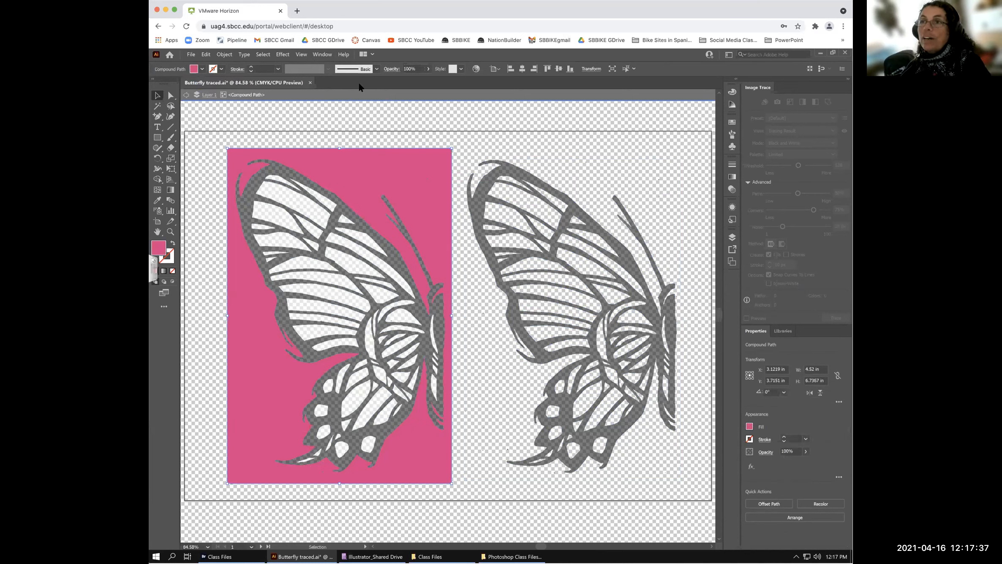
click(301, 54)
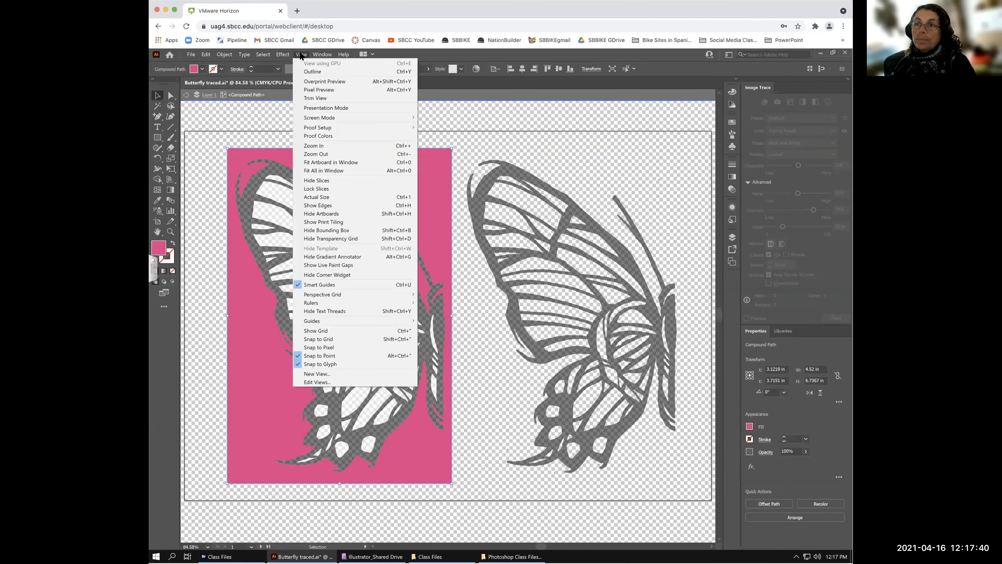
click(334, 239)
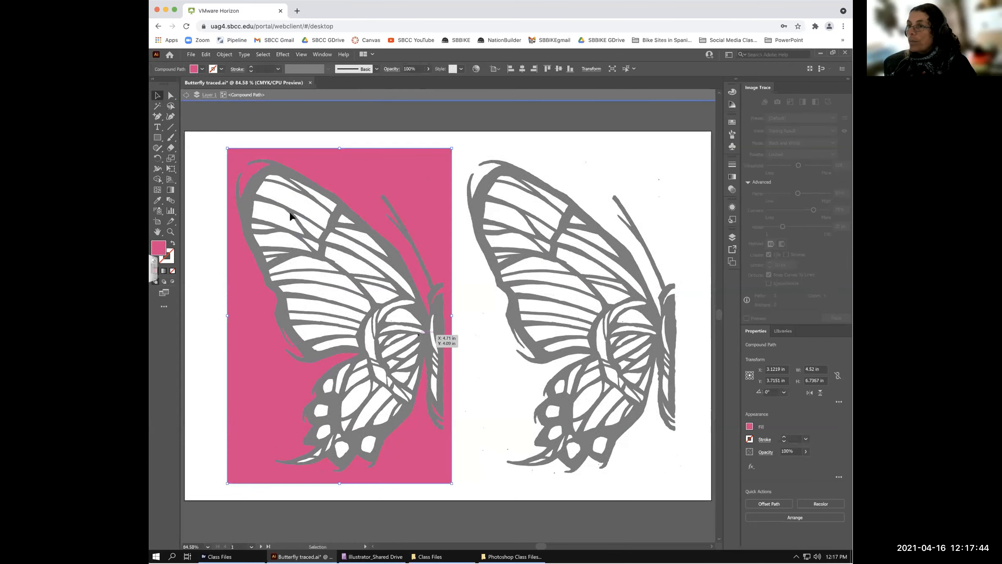
- Exit isolation, shift the right butterfly slightly right, and select the left butterfly's top wing cell
click(186, 95)
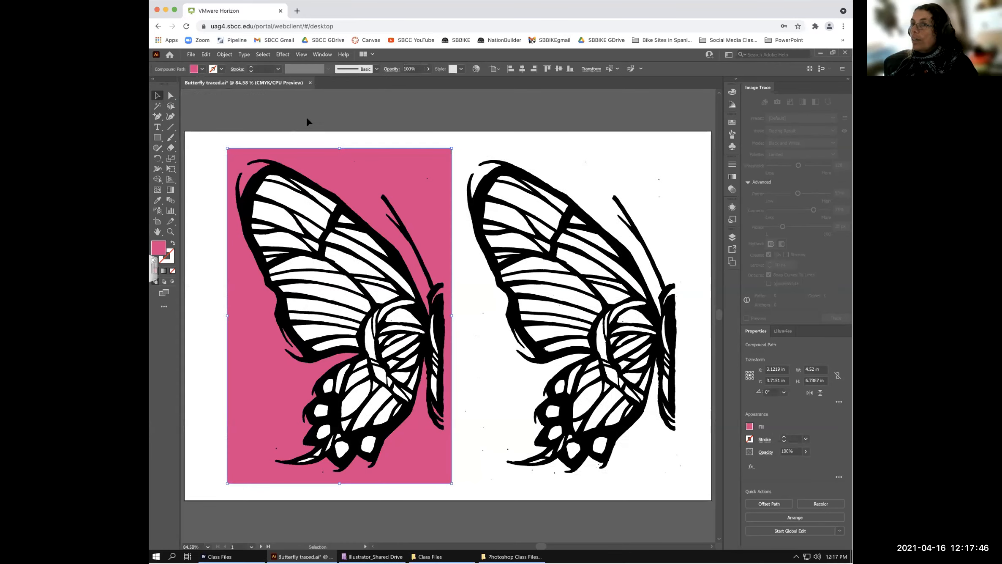
click(321, 123)
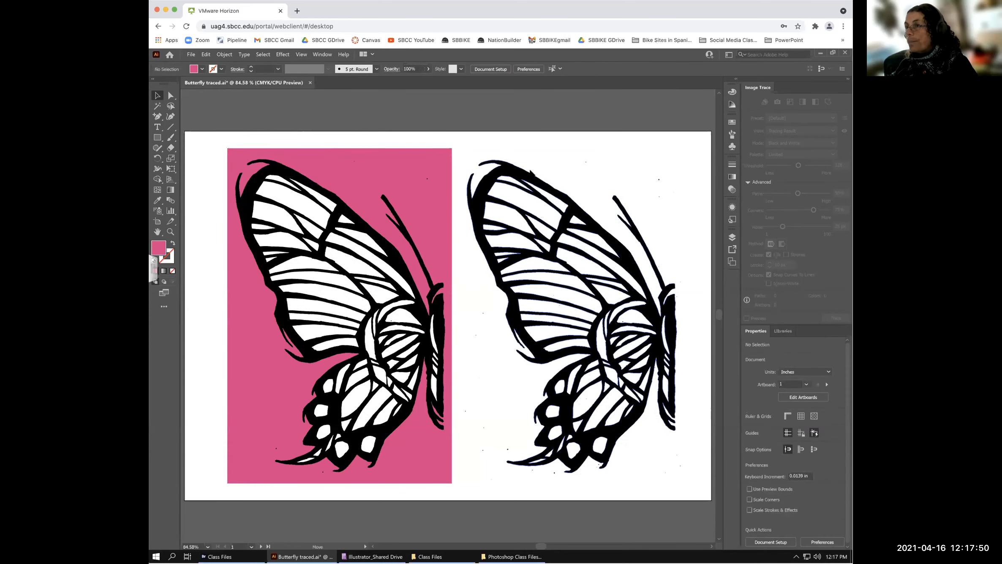
drag(530, 170, 542, 170)
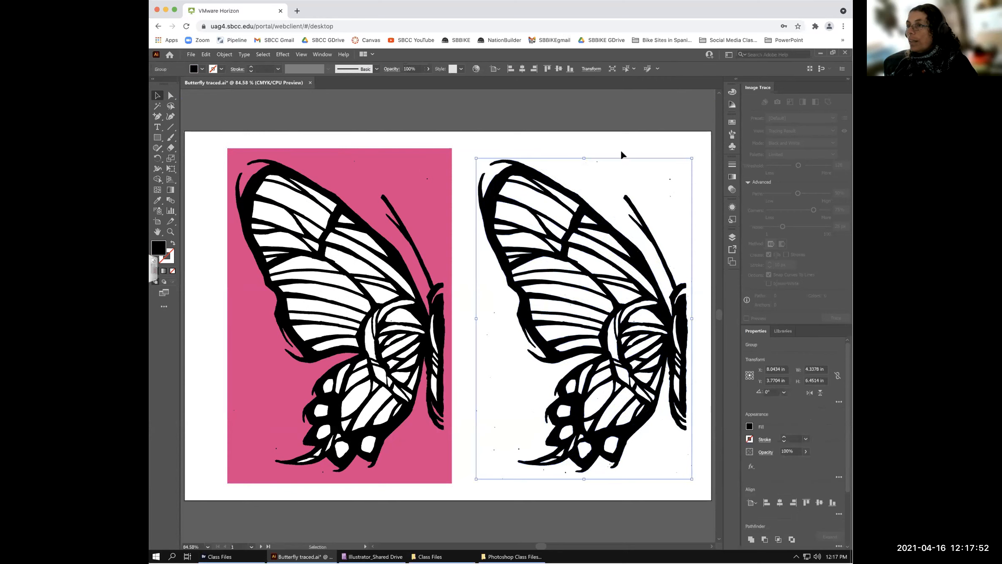
click(621, 152)
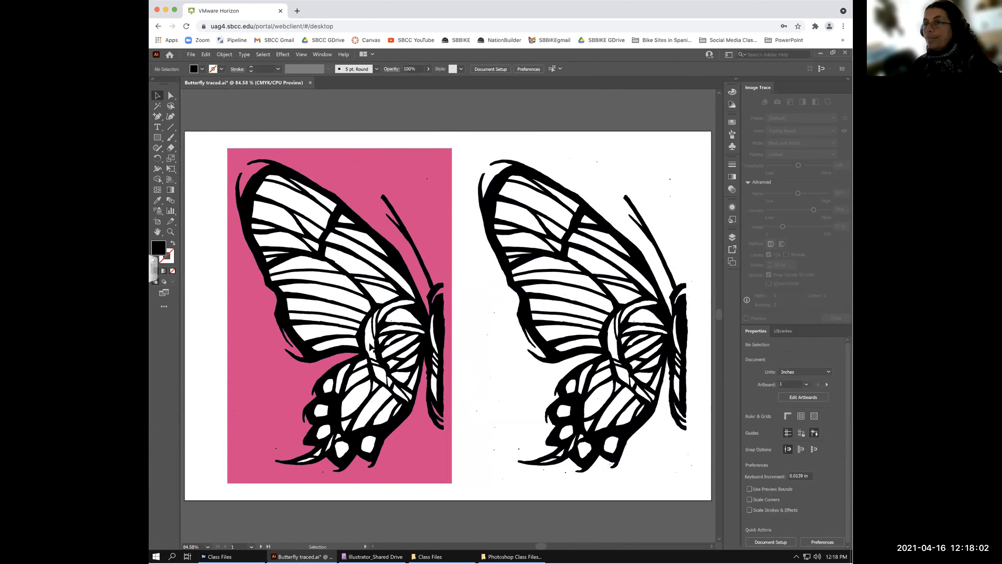
click(280, 196)
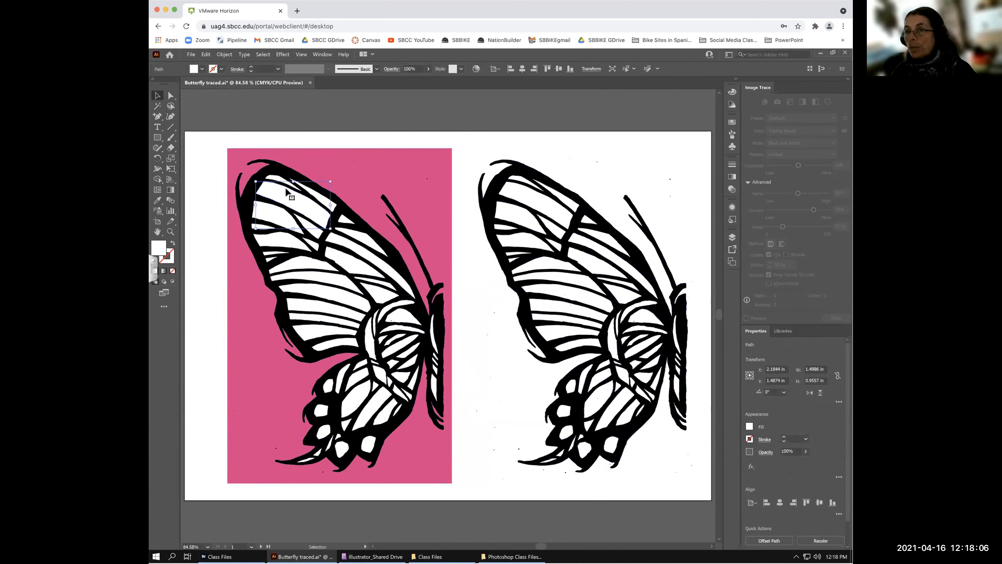
- Fill the left butterfly's top wing cell orange (C0 M50 Y100 K0), then leave isolation
double_click(284, 190)
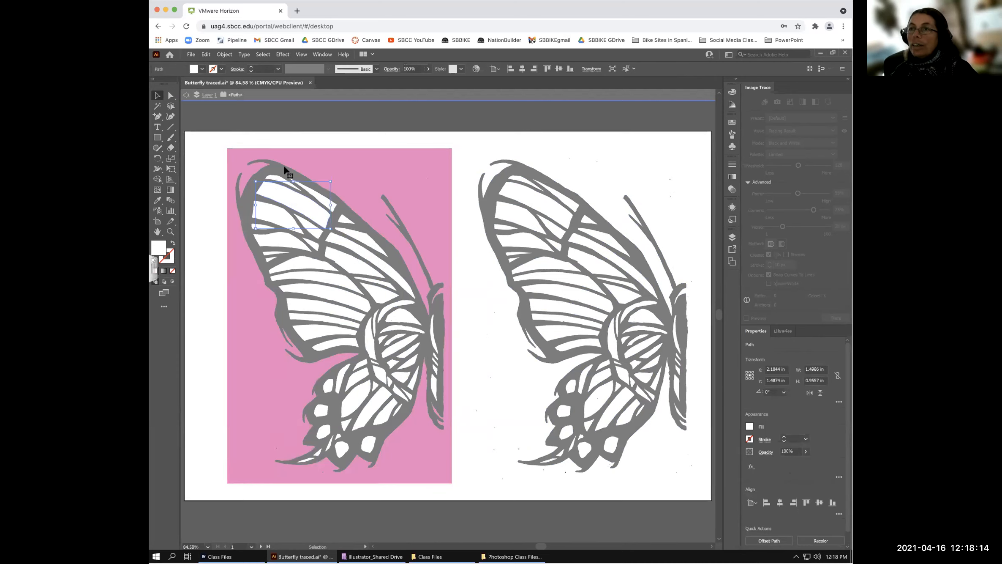
click(200, 66)
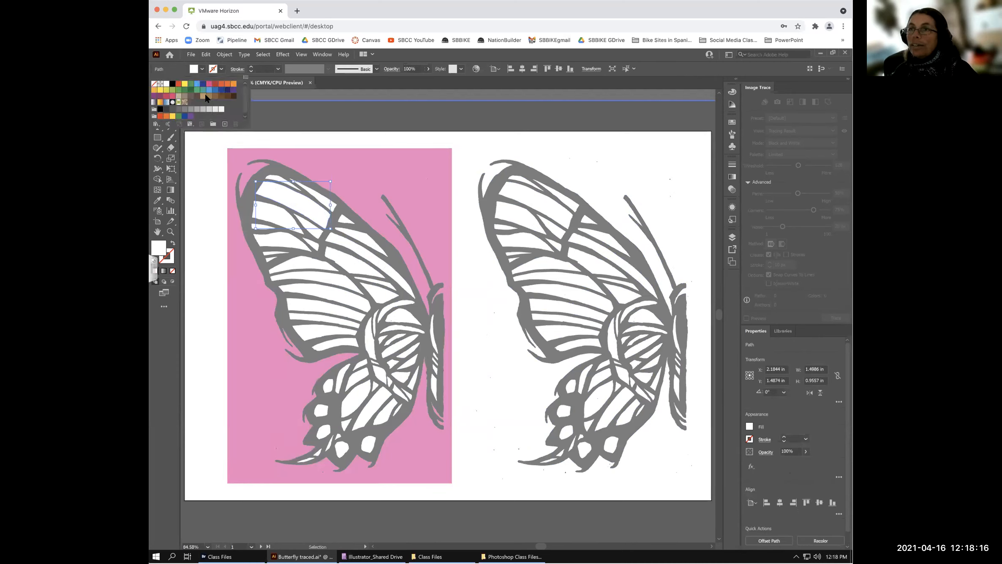
click(232, 84)
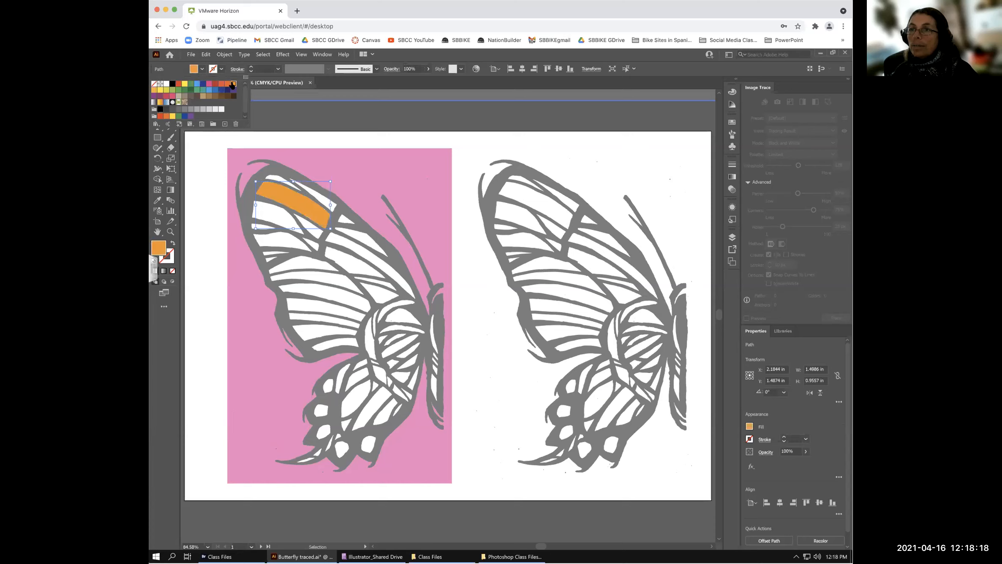
click(377, 121)
click(535, 197)
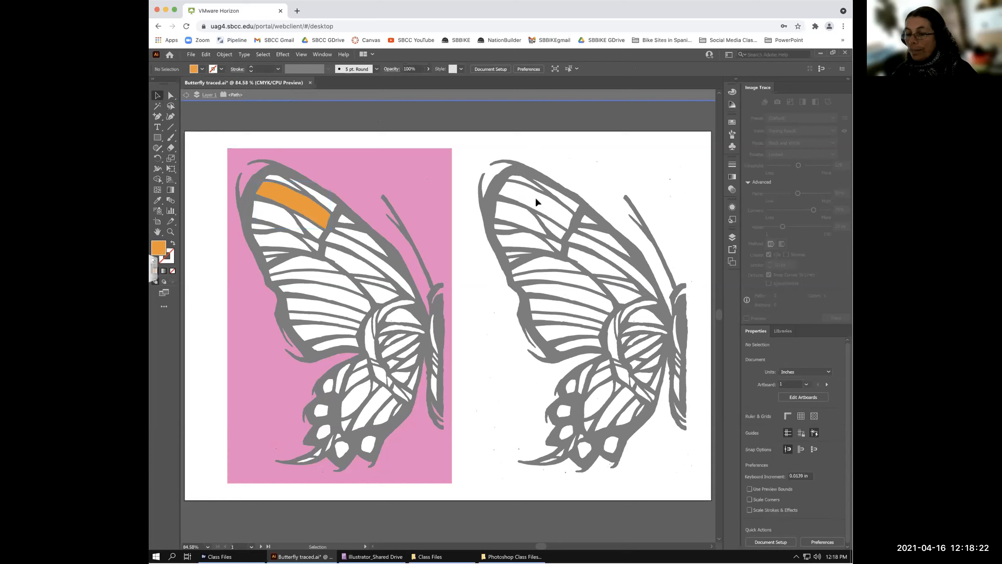
double_click(534, 199)
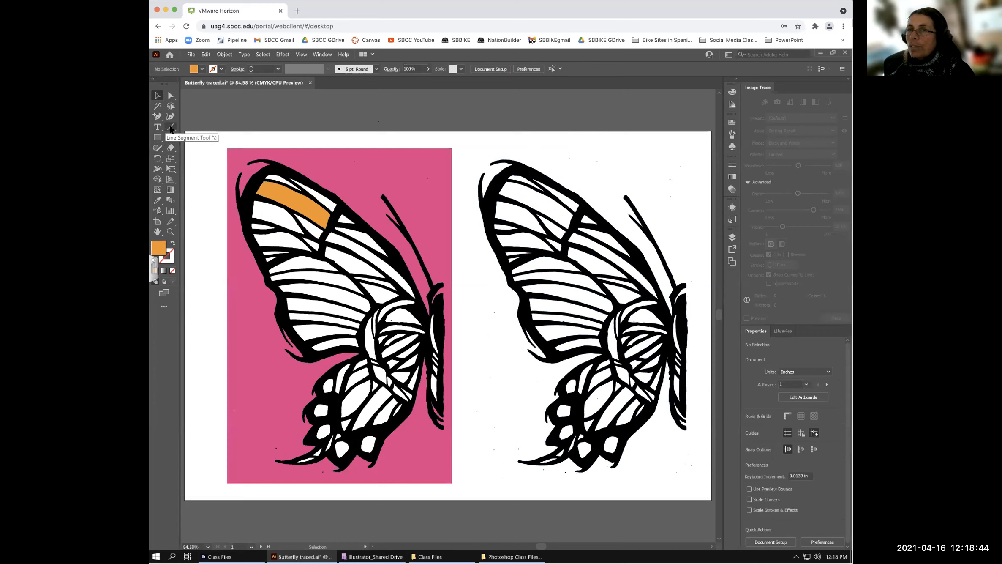
click(171, 129)
click(171, 129)
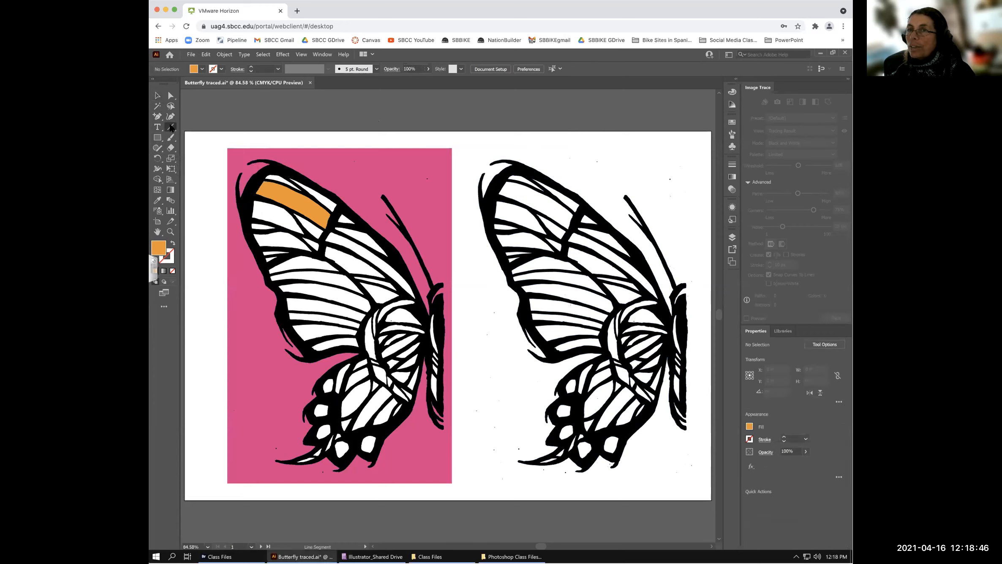
click(171, 148)
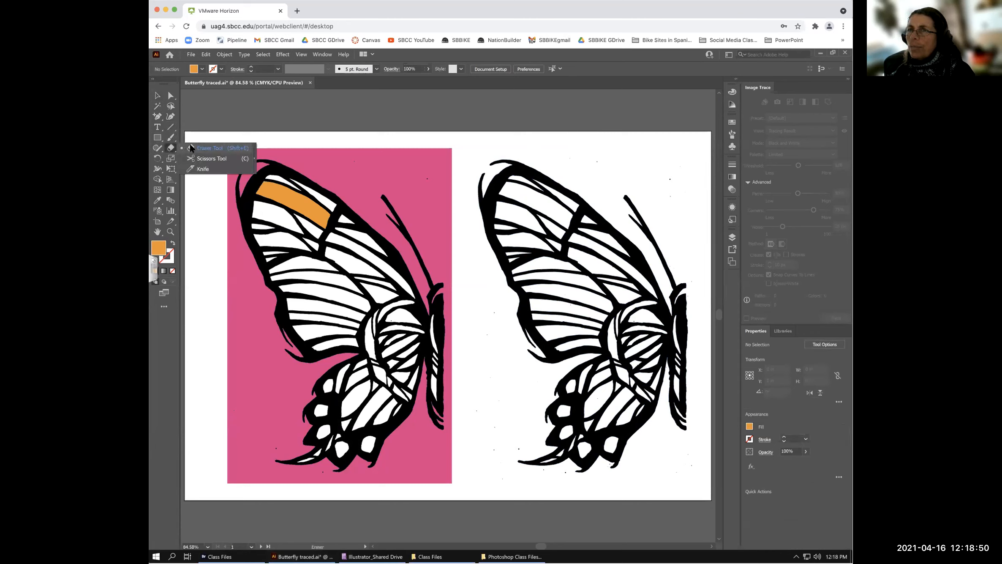
click(171, 138)
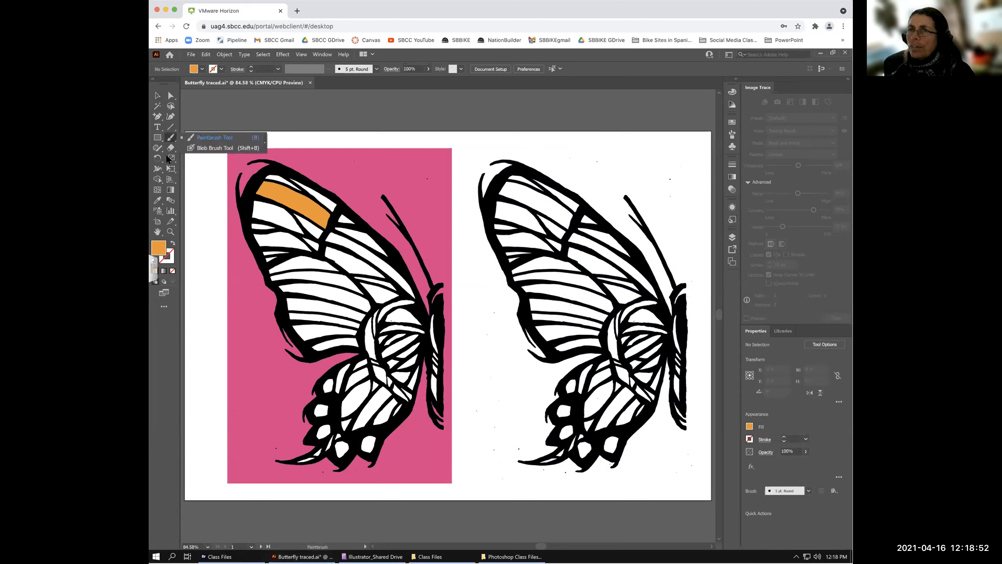
click(157, 148)
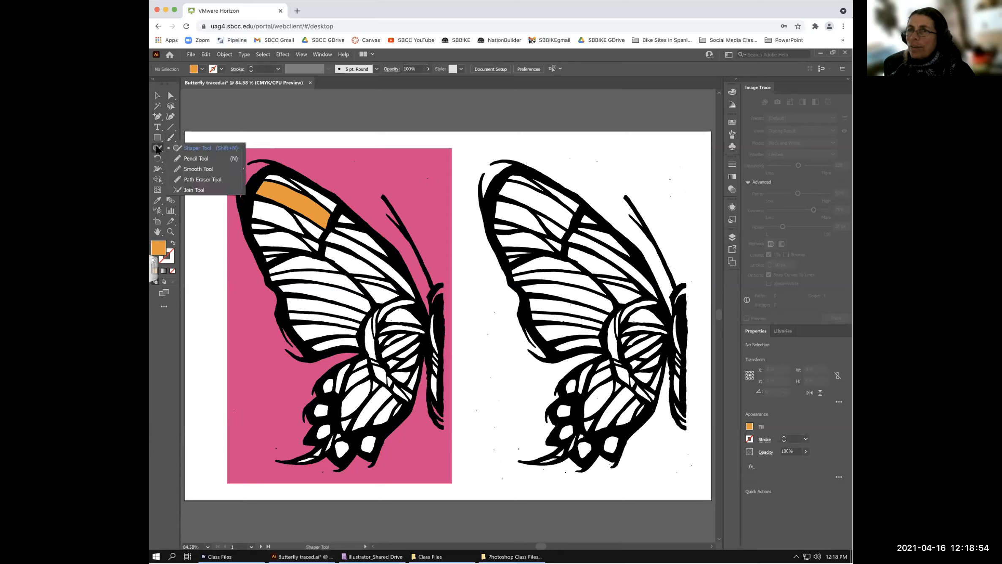
click(193, 159)
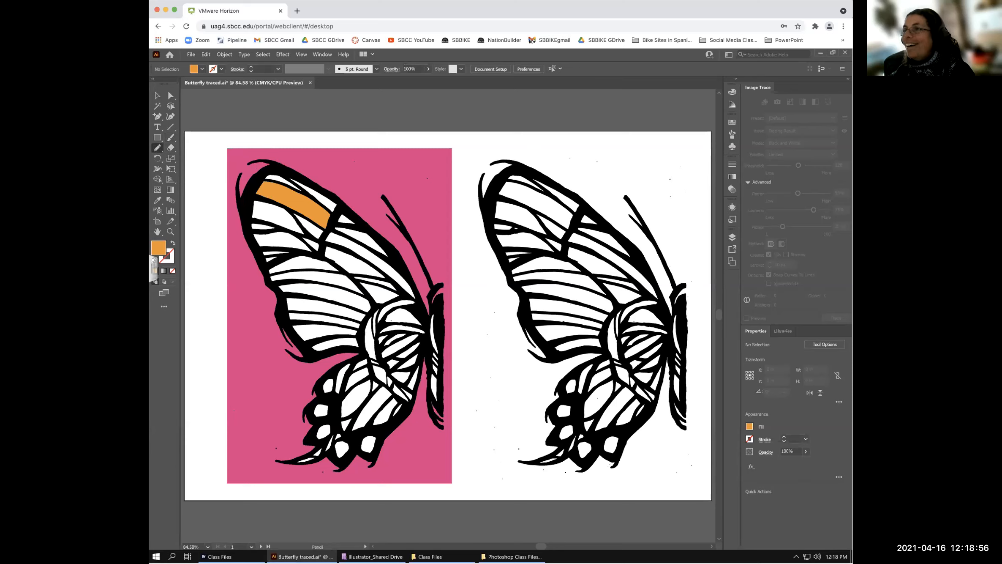
mouse_move(504, 181)
mouse_down()
mouse_move(569, 229)
mouse_move(574, 222)
mouse_move(578, 206)
mouse_move(505, 182)
mouse_up()
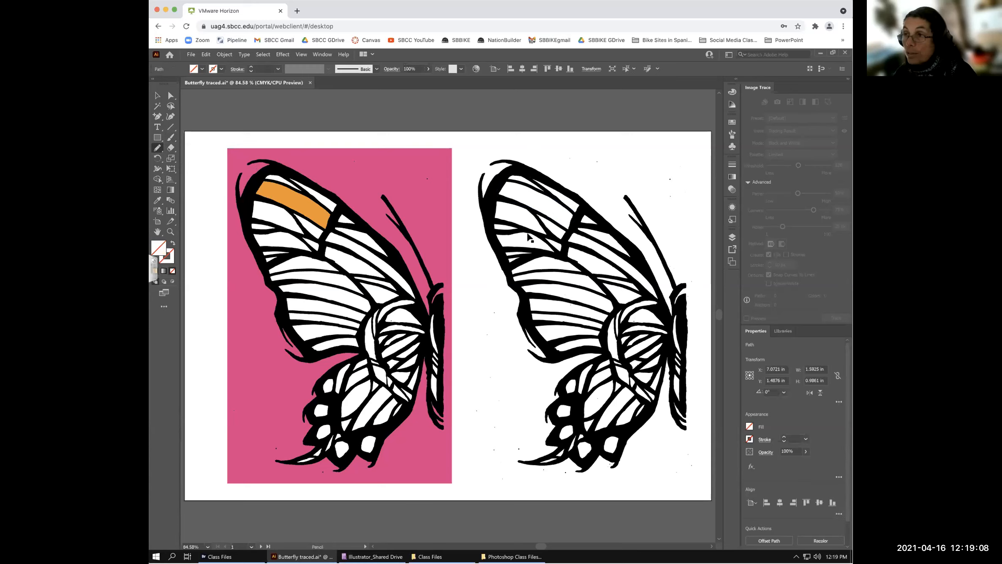
key(ctrl+z)
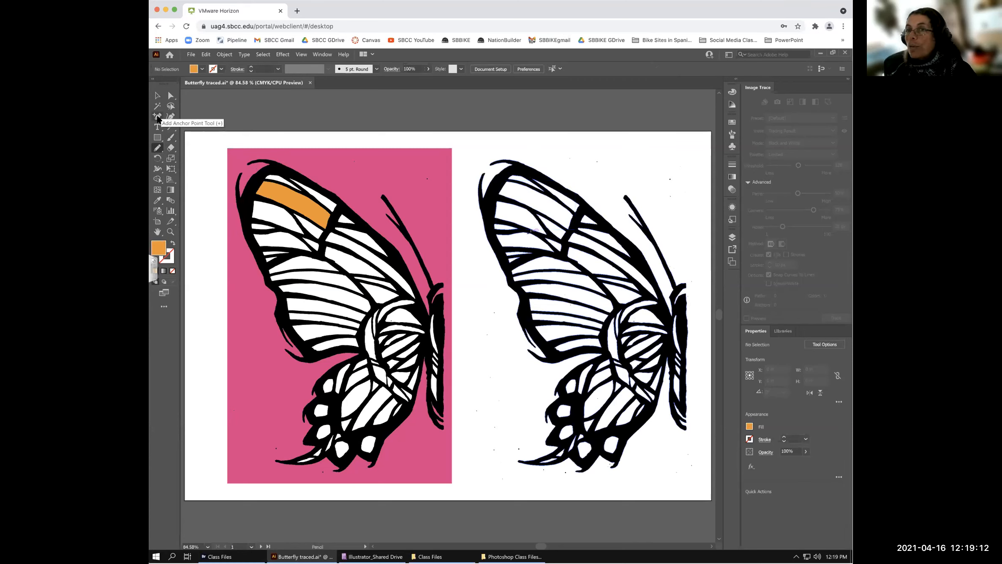
- Attempt to add an anchor point on the right butterfly and dismiss the warning
click(156, 117)
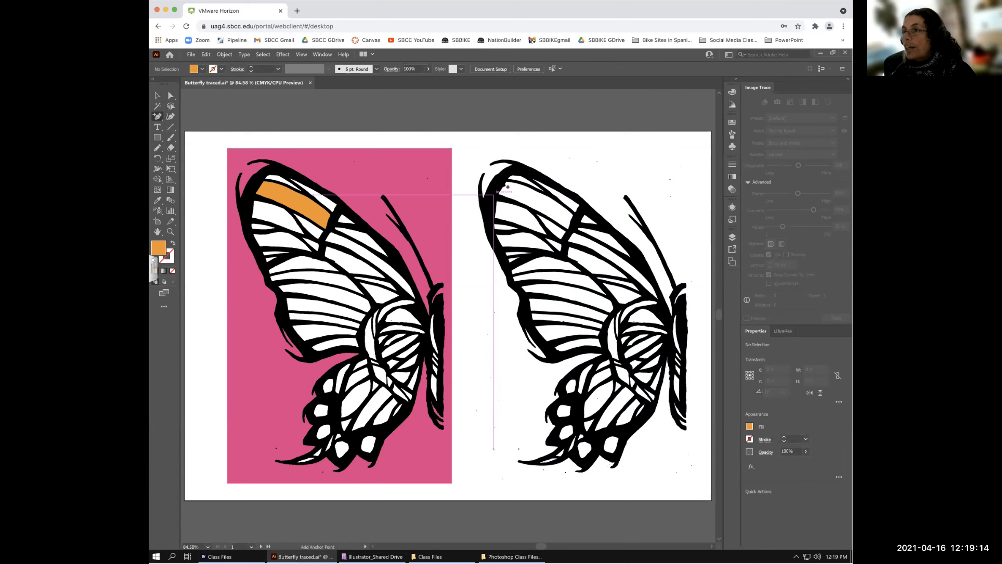
click(493, 194)
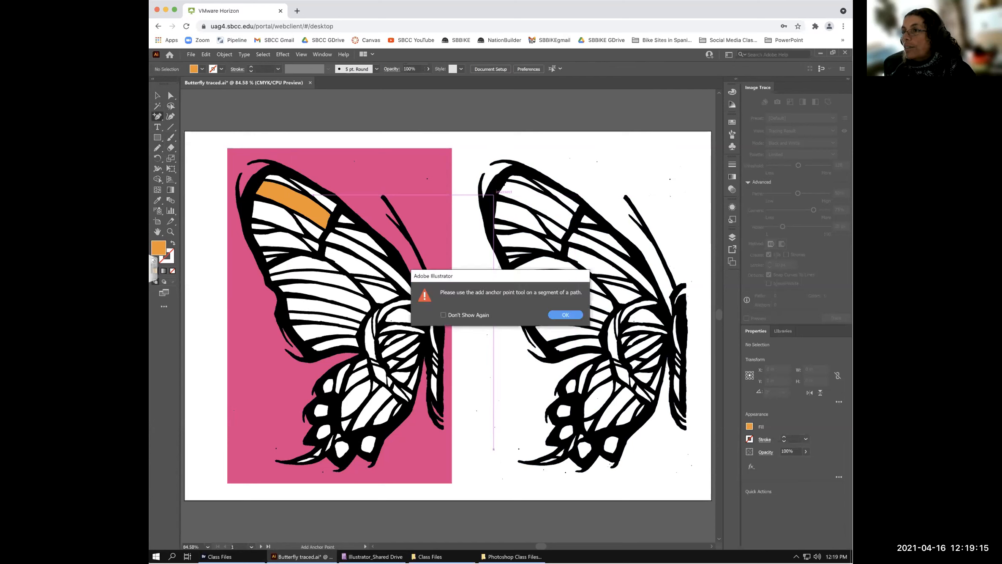
click(563, 315)
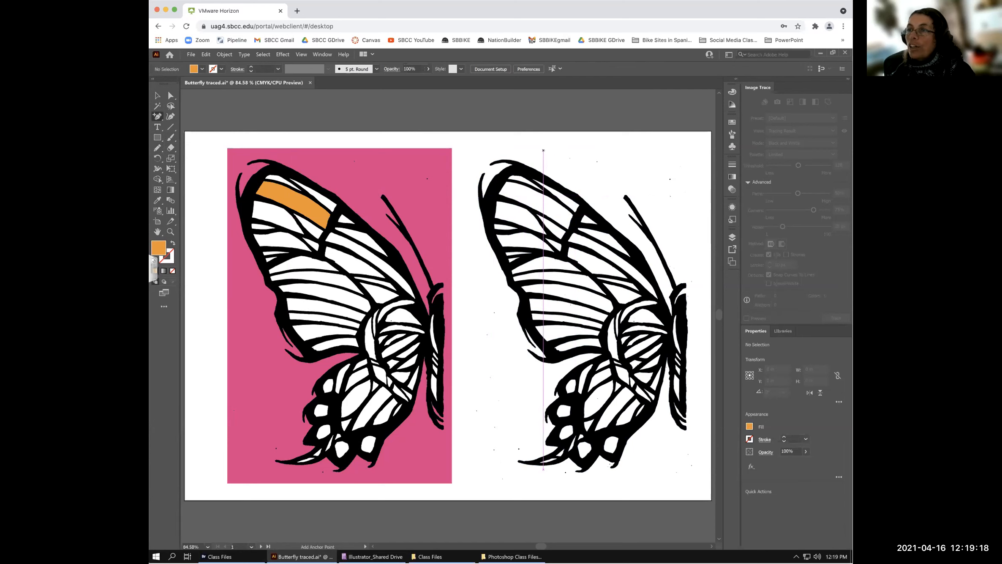
click(157, 96)
- Draw a closed orange Pen shape covering the right butterfly's top wing band
drag(157, 118, 199, 116)
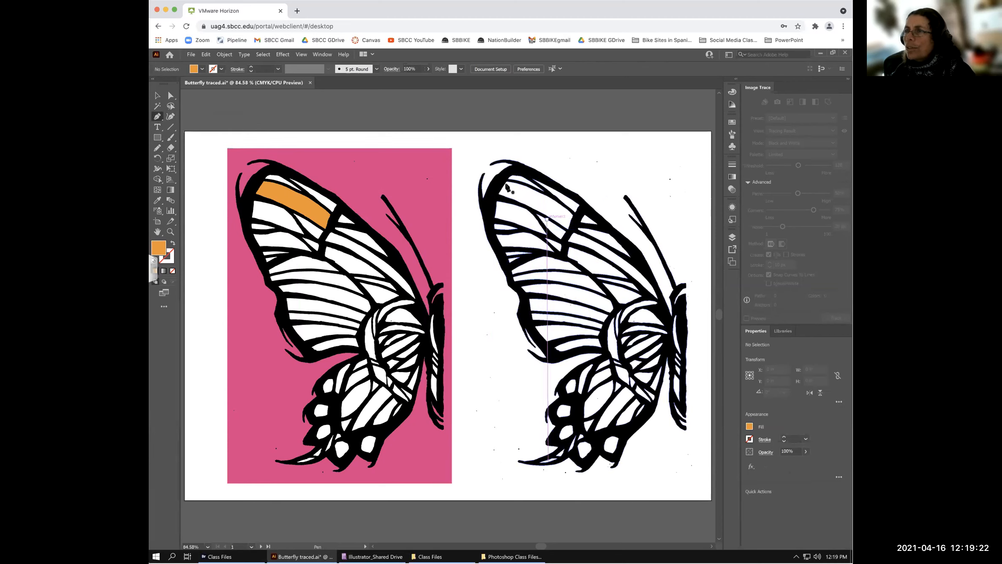
click(494, 195)
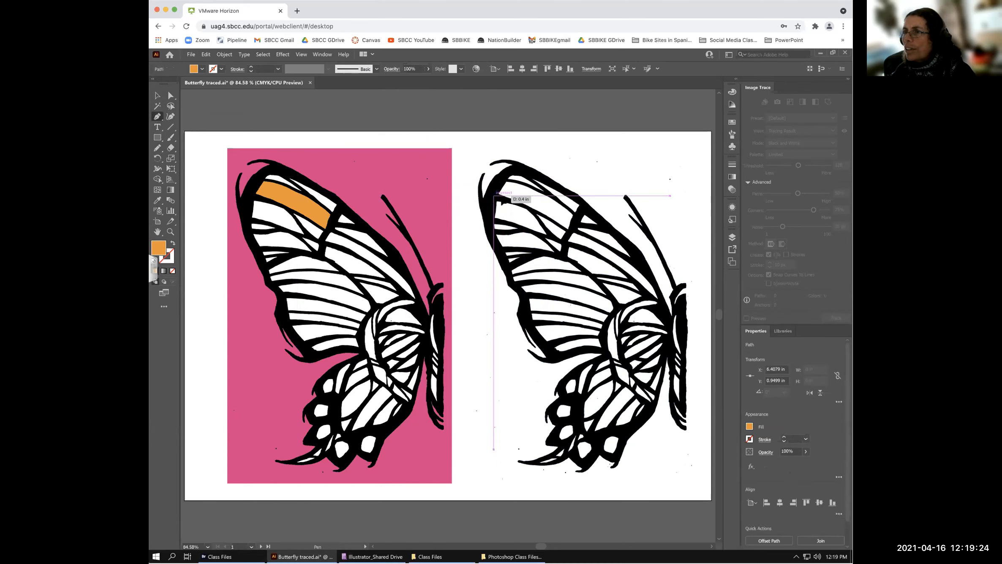
click(502, 179)
click(506, 199)
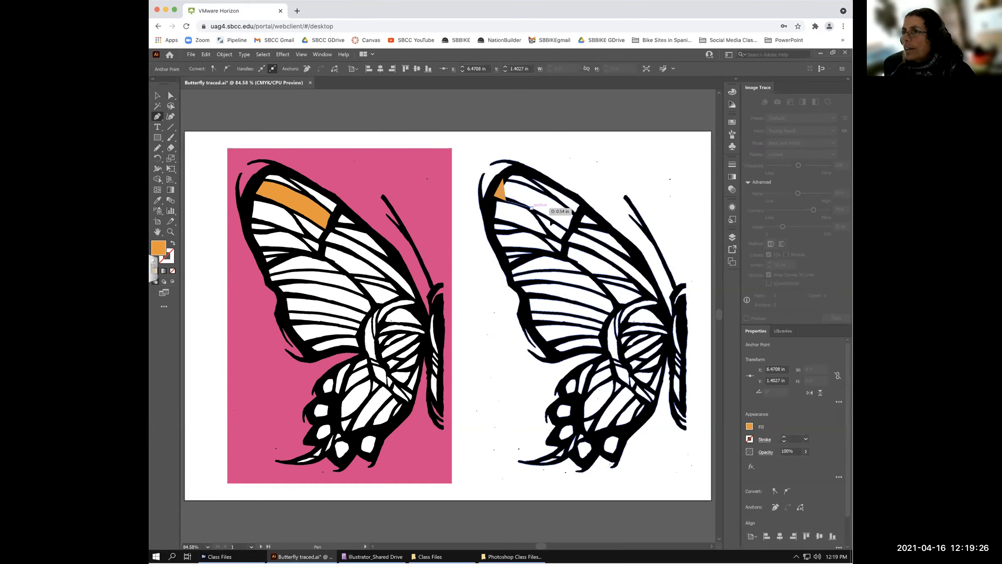
click(531, 208)
click(568, 228)
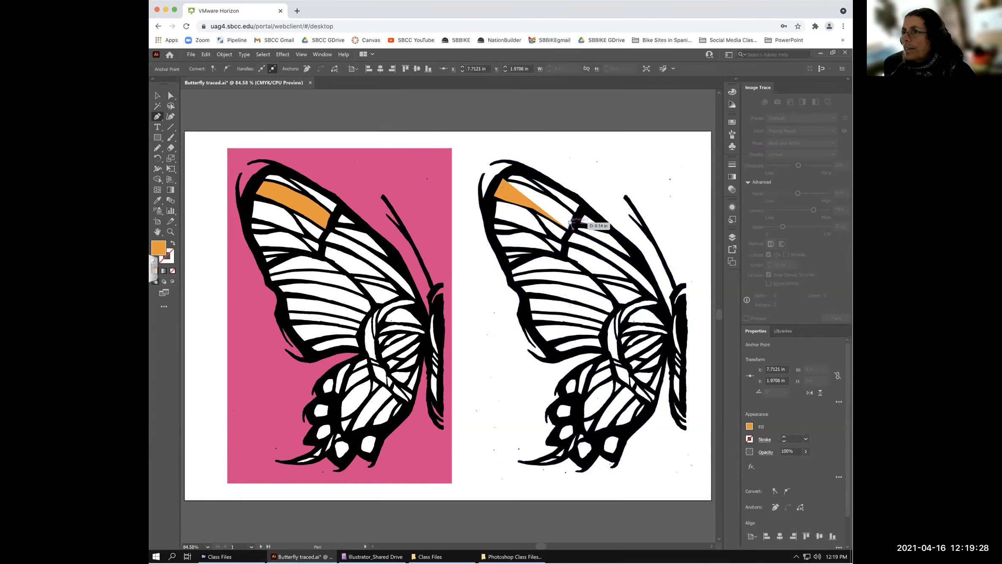
click(569, 206)
drag(543, 191, 517, 183)
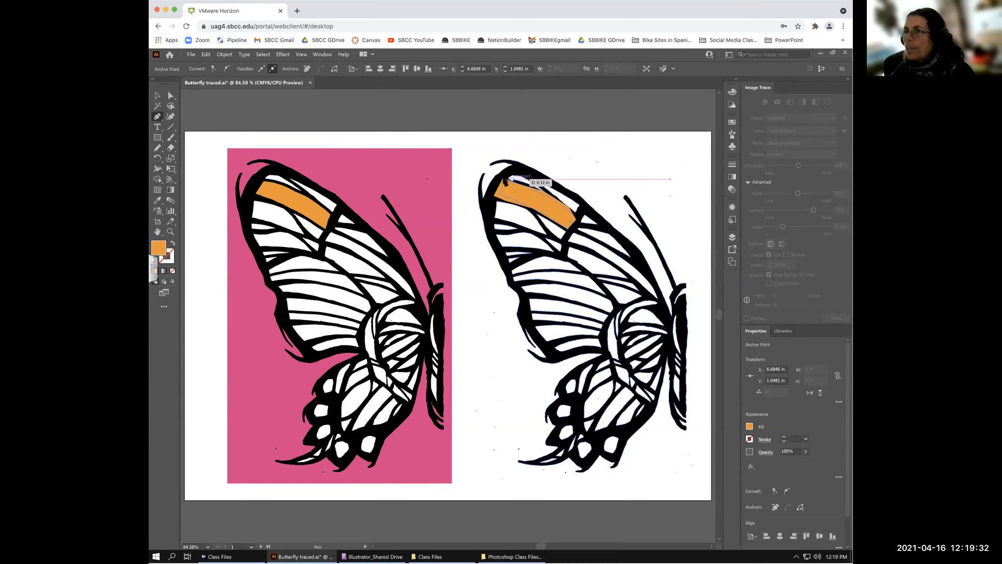
click(503, 181)
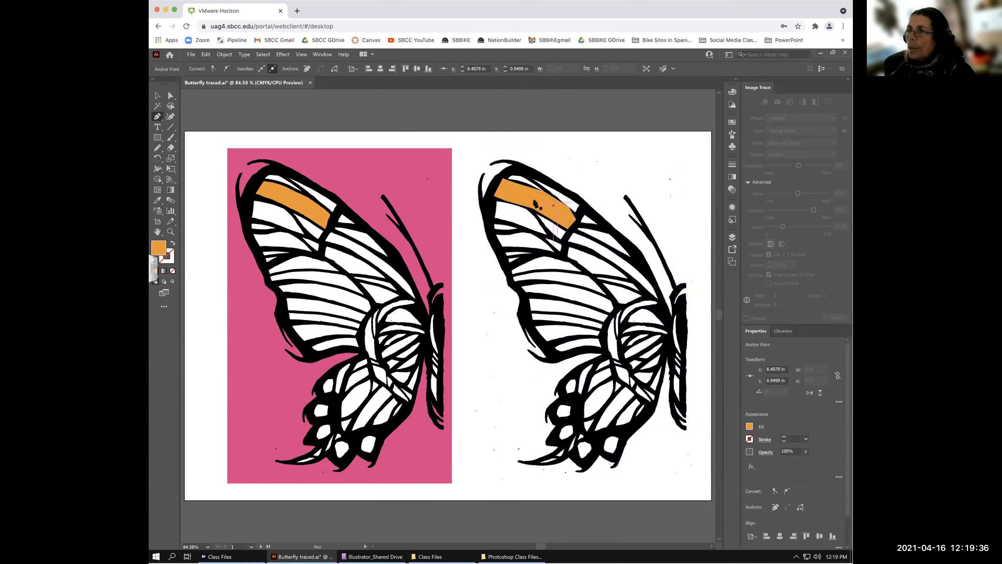
- Send the orange band shape to the back, behind the black outlines
click(160, 98)
click(521, 189)
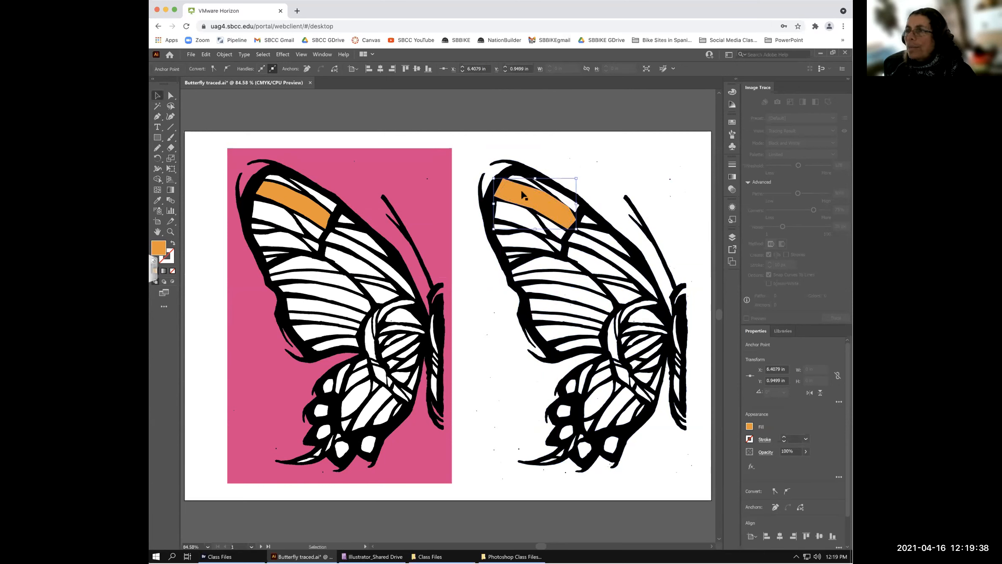
right_click(522, 188)
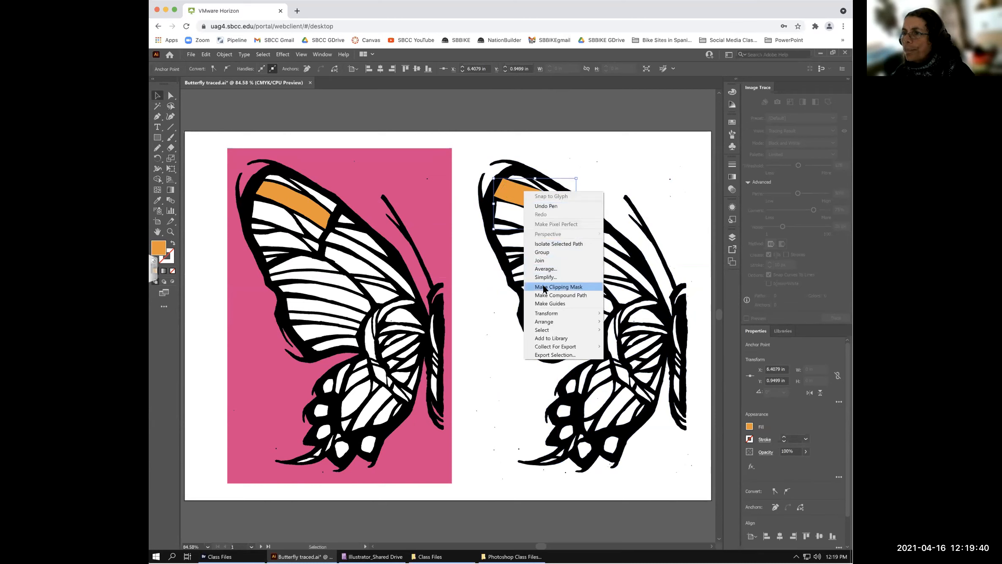
mouse_move(549, 321)
click(627, 347)
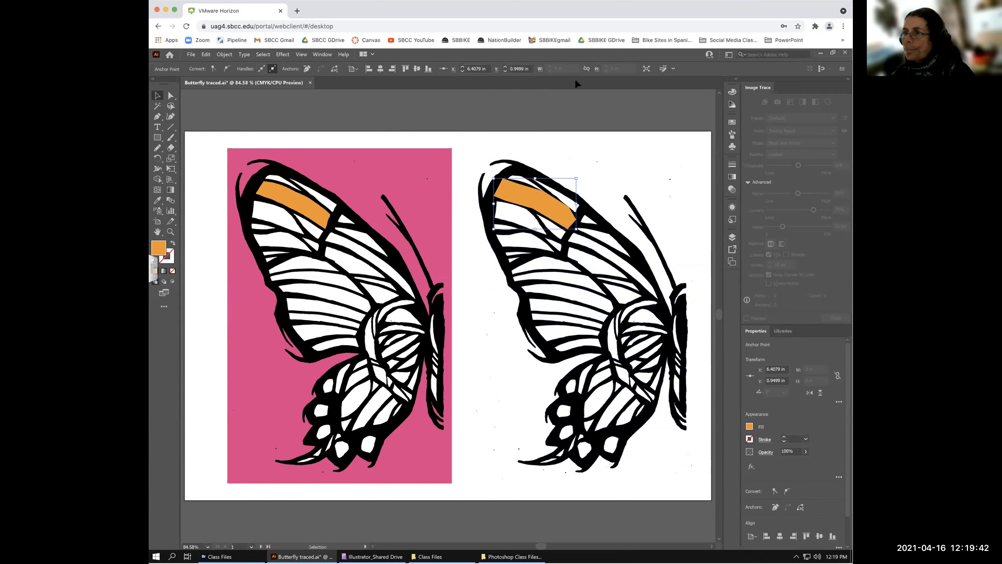
- With the Magic Wand, select all white areas of the pink-background butterfly
click(580, 139)
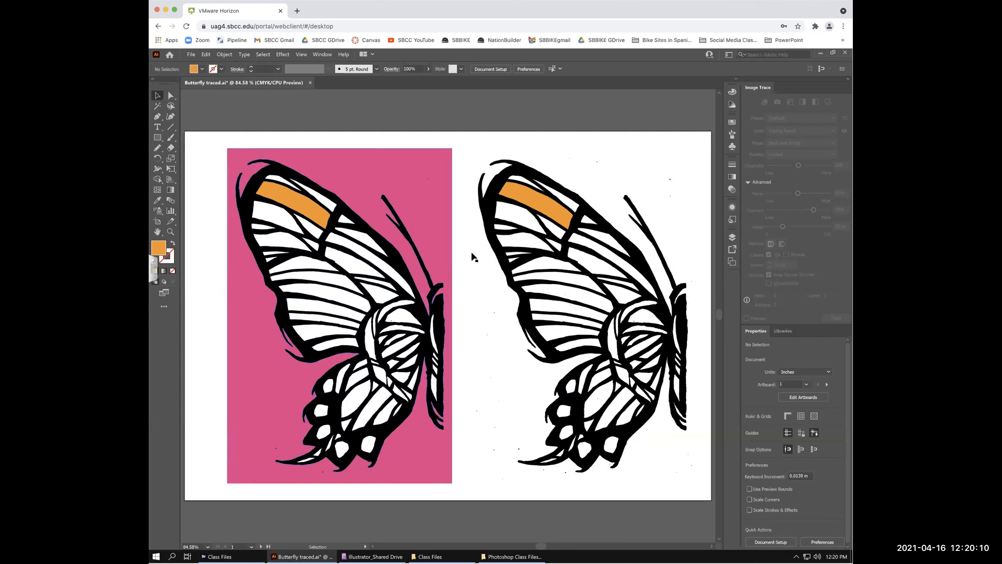
click(158, 107)
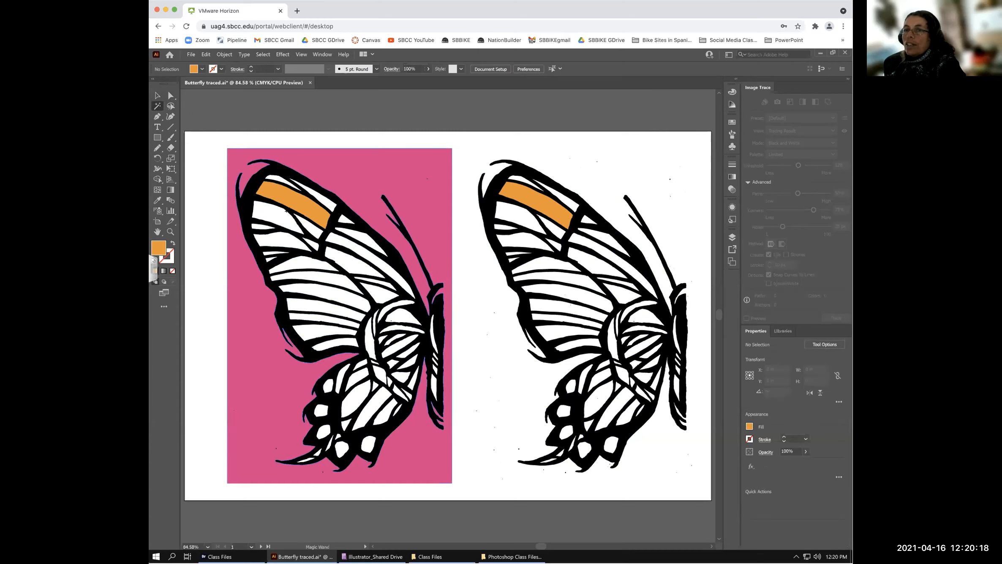
click(273, 217)
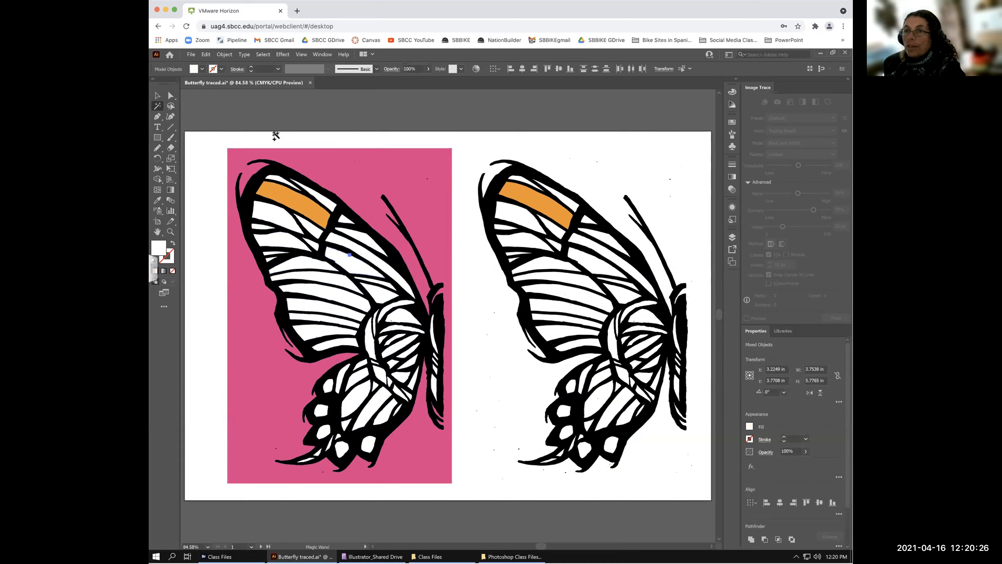
- Fill the selected white areas green and clear the selection
click(202, 69)
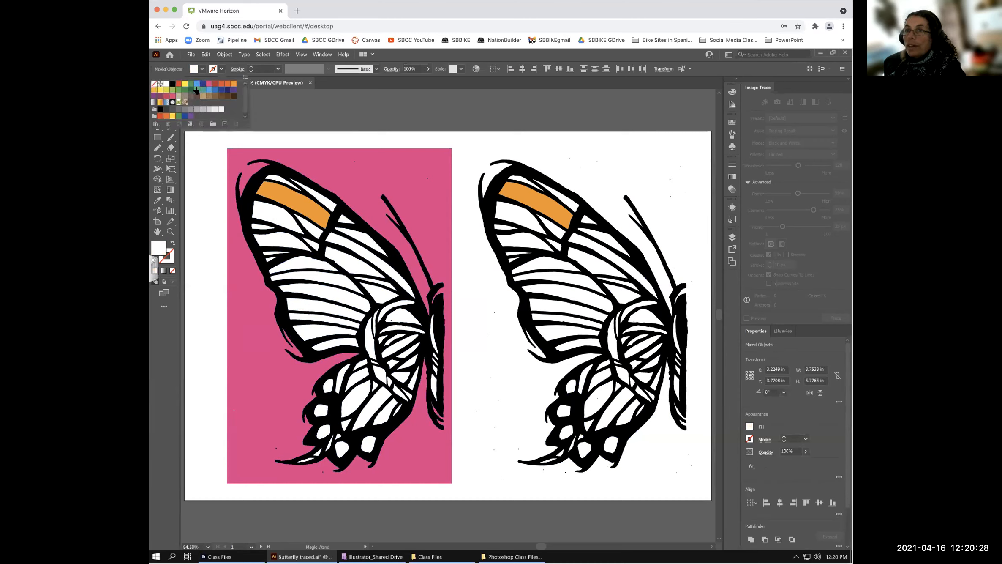
click(196, 90)
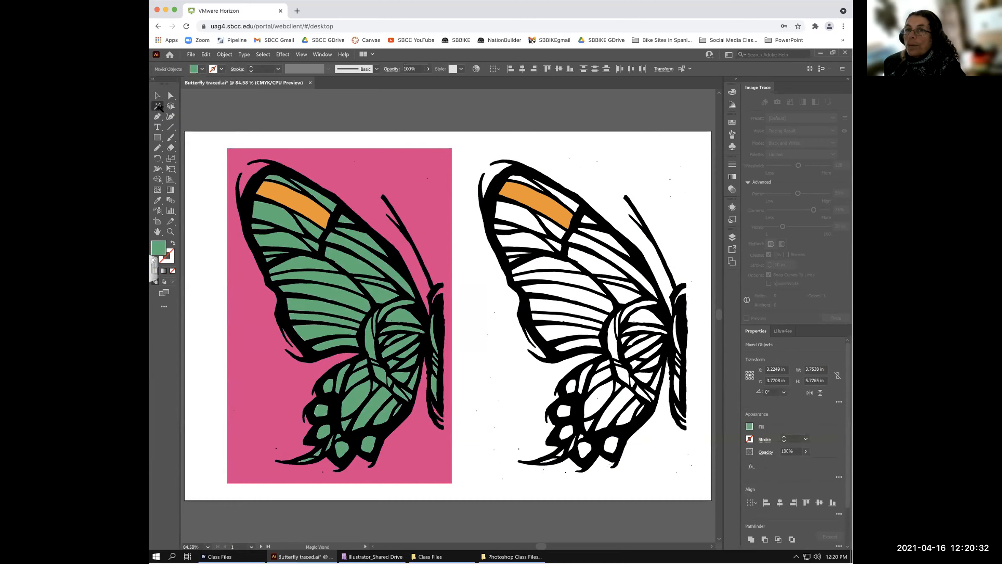
click(463, 227)
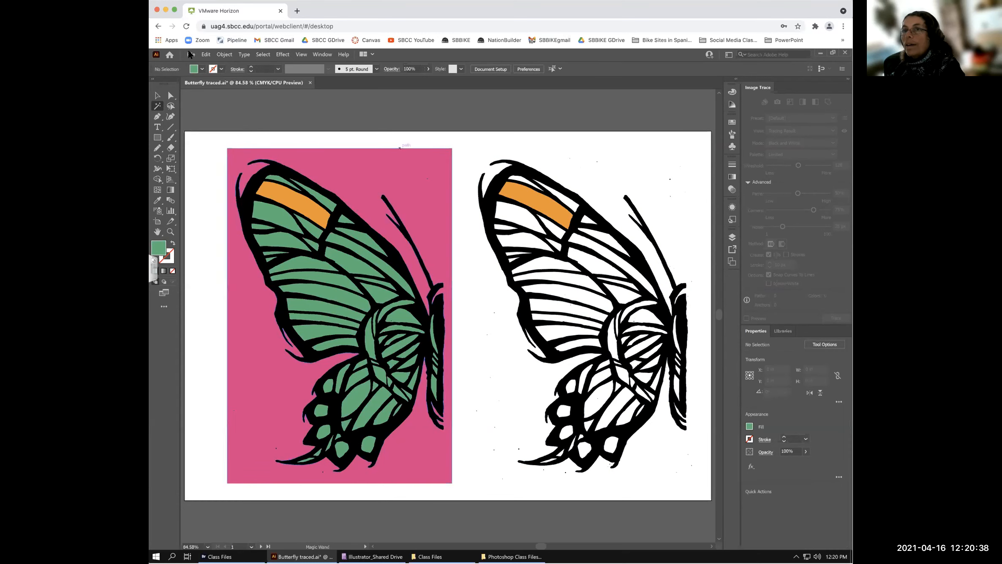
- Set the fill colour to blue and select the right traced butterfly
click(202, 69)
click(209, 90)
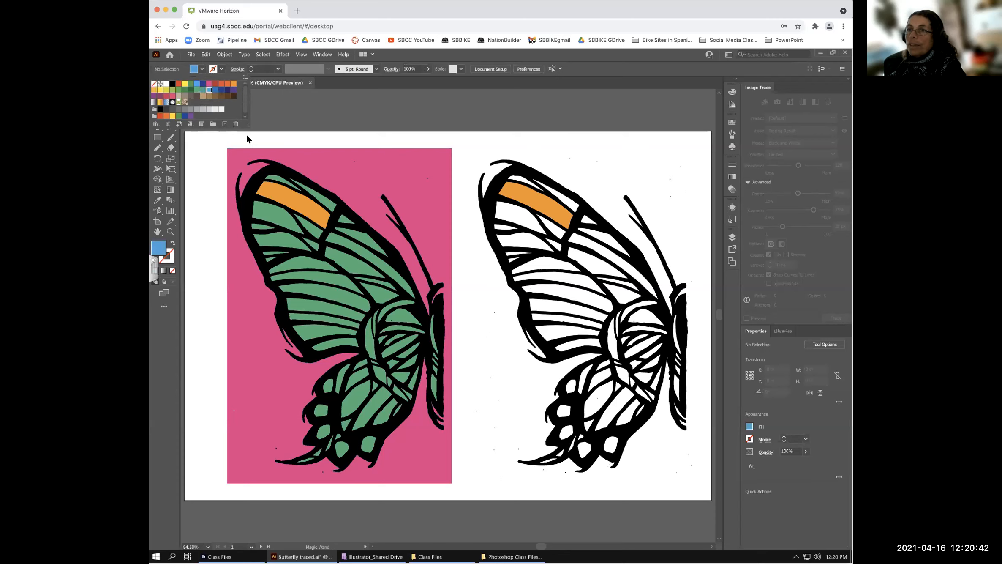
key(Escape)
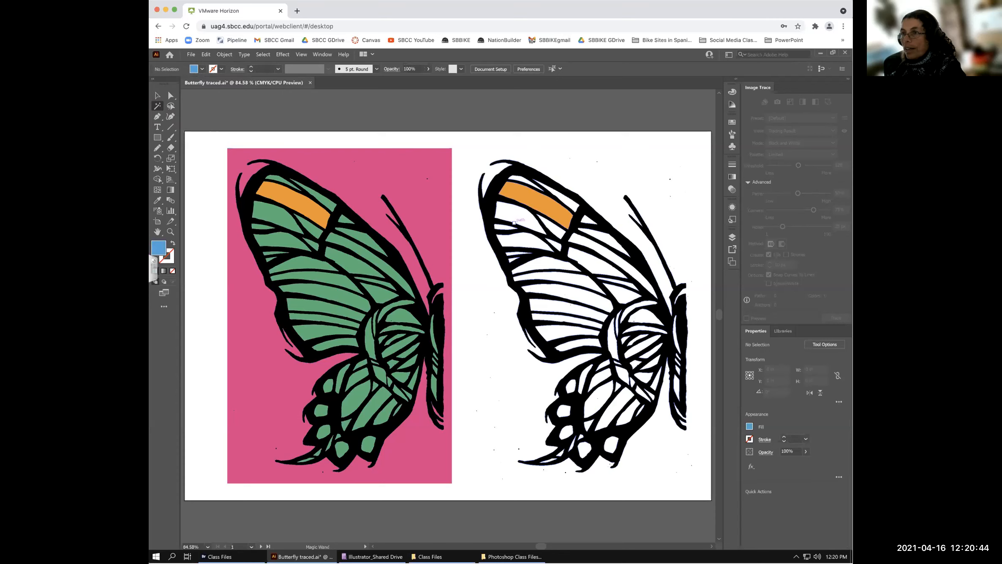
key(v)
click(503, 209)
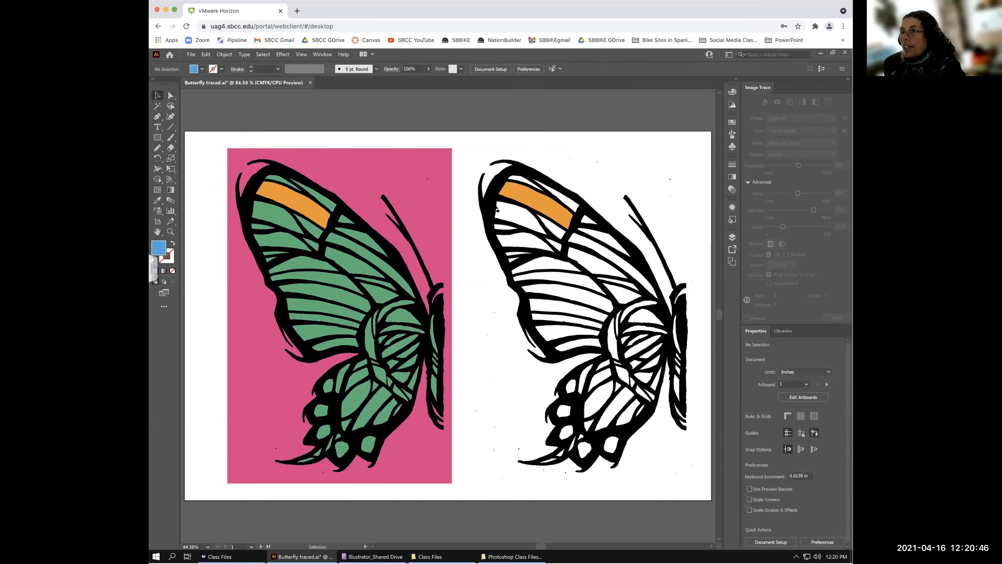
- Begin a Pen shape on the right butterfly's wing along the upper edge
click(156, 116)
click(608, 223)
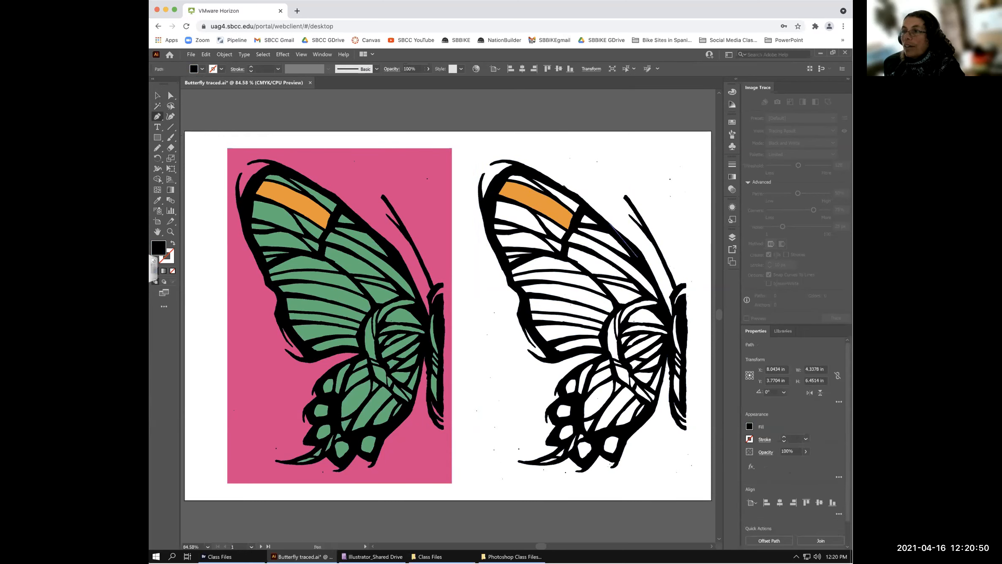
click(573, 192)
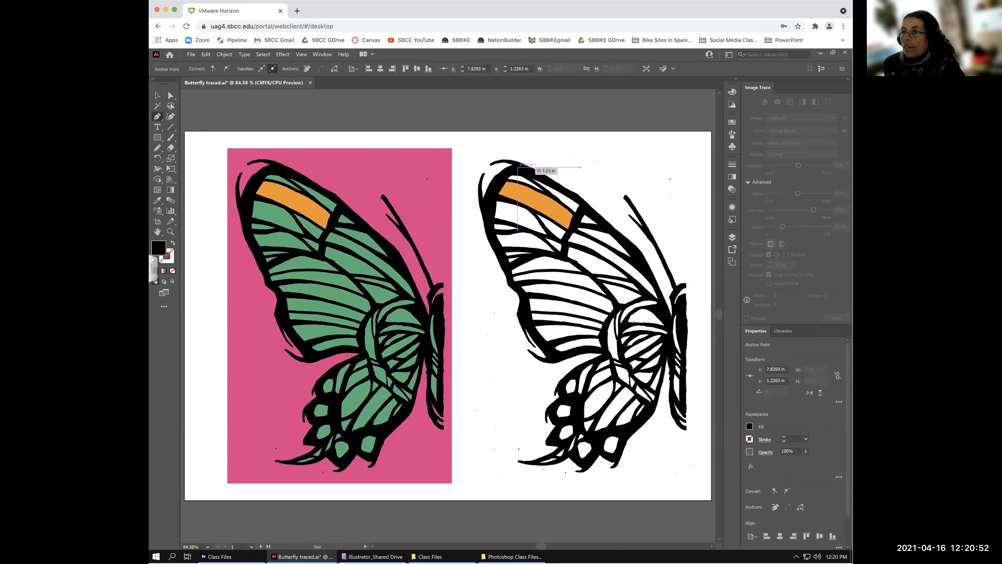
- Trace a black pen polygon around the right butterfly's upper wing, dropping the final stray point
click(511, 167)
click(514, 279)
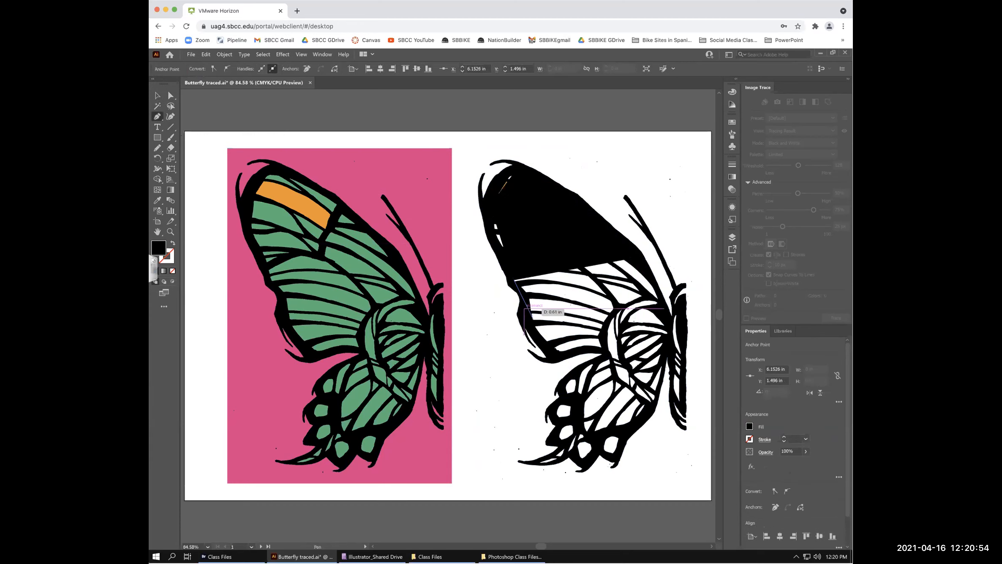
click(525, 332)
click(551, 356)
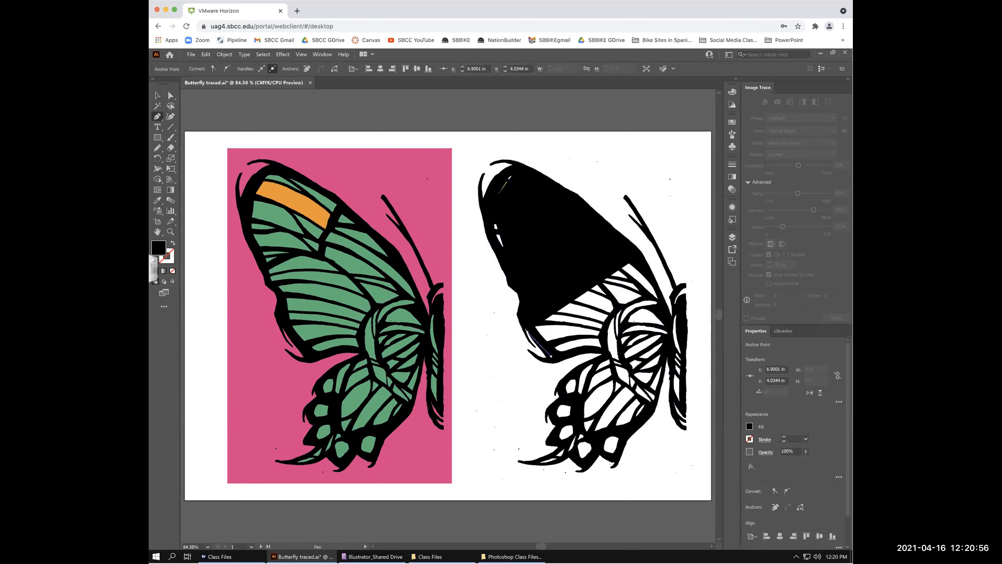
click(602, 352)
click(586, 346)
click(605, 350)
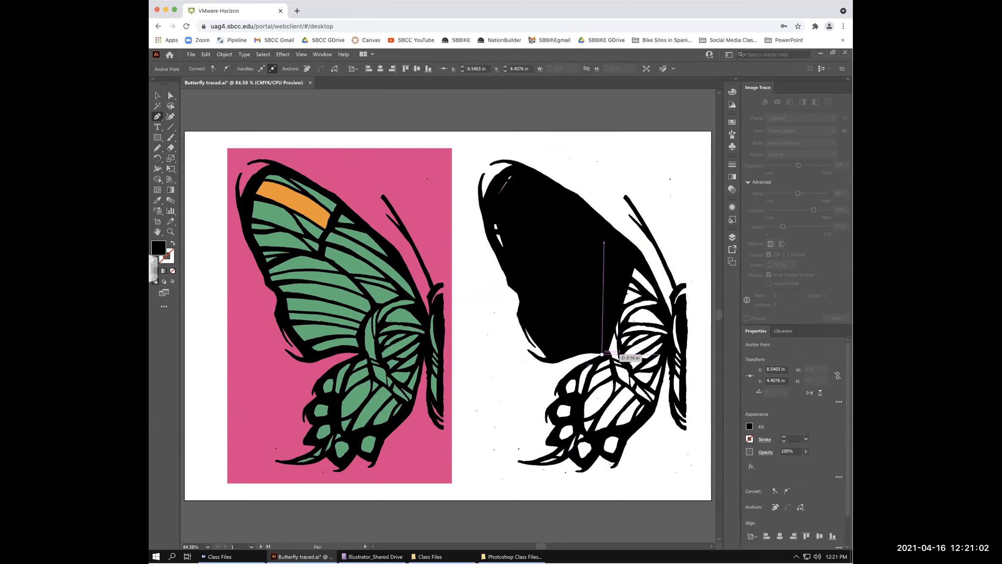
click(610, 320)
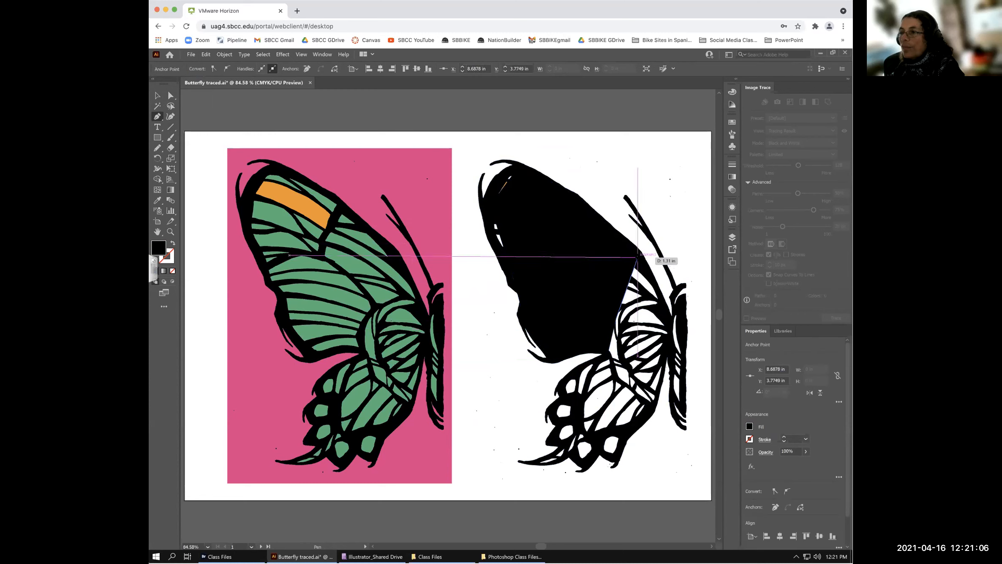
click(636, 252)
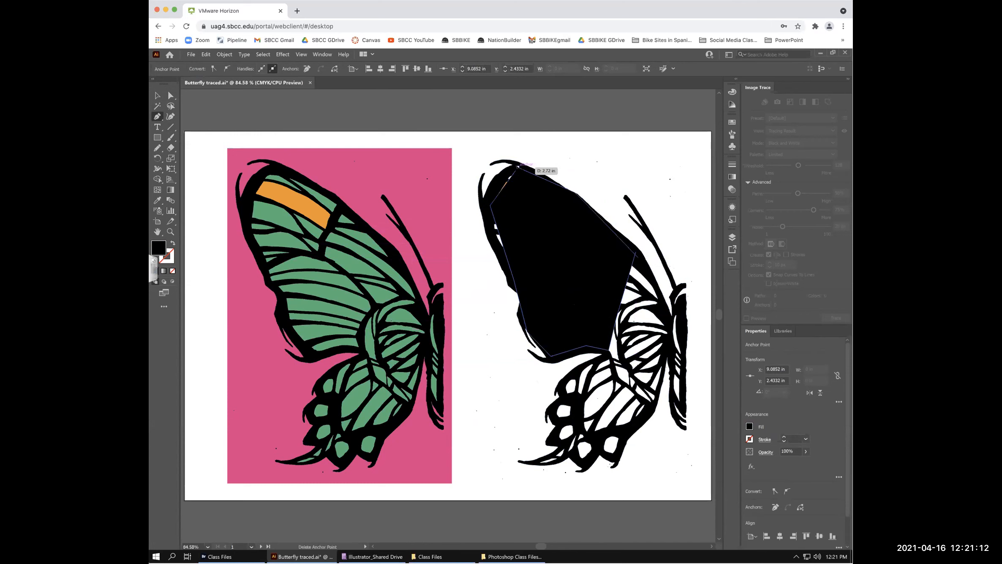
key(ctrl+z)
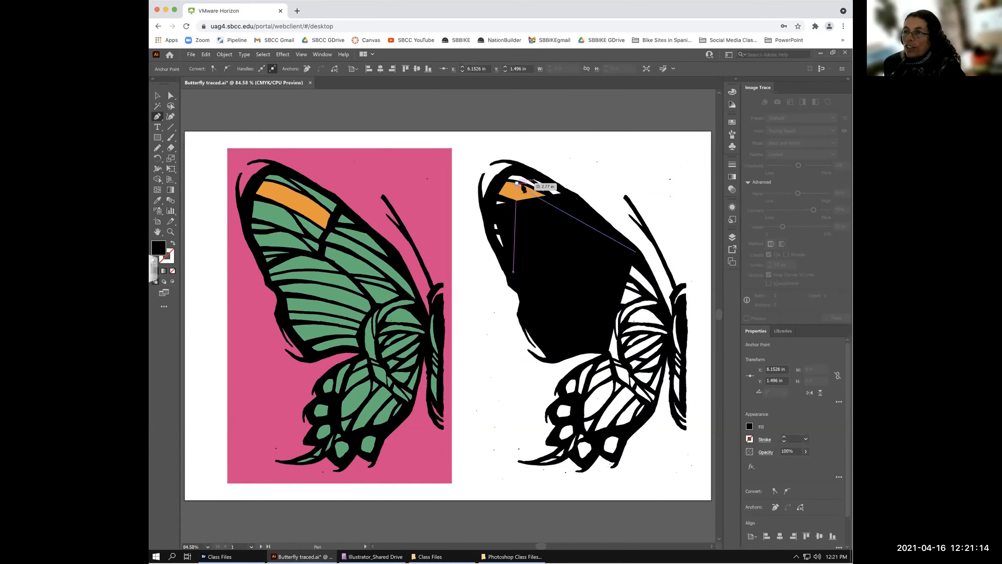
key(v)
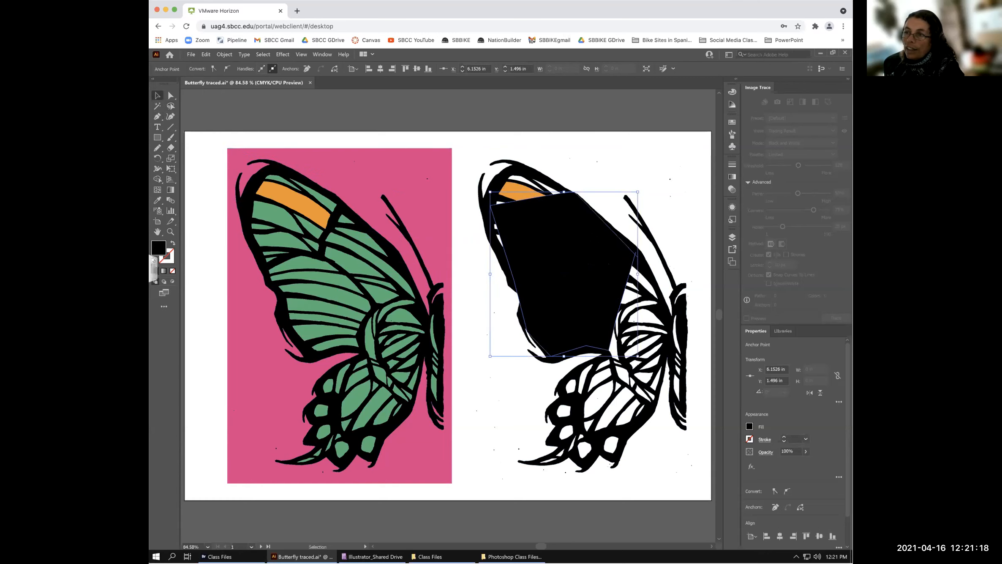
- Send the black wing shape behind the traced outlines and fill it with blue
right_click(595, 237)
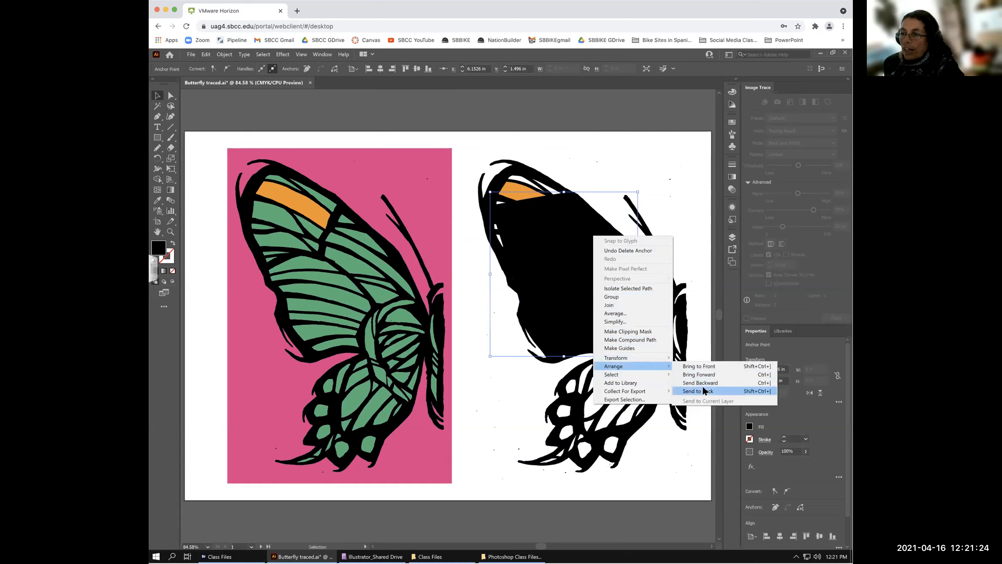
click(701, 391)
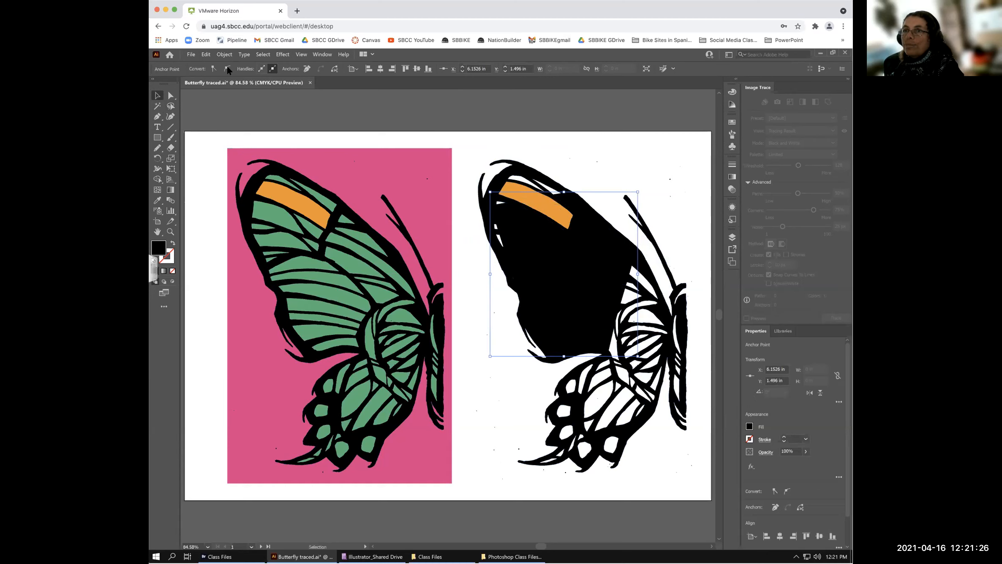
click(201, 105)
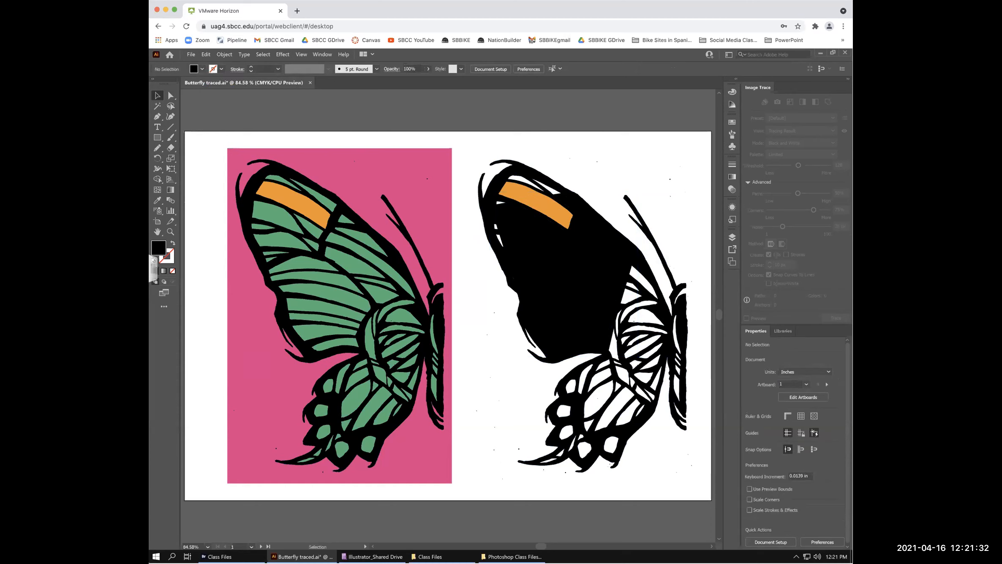
click(558, 270)
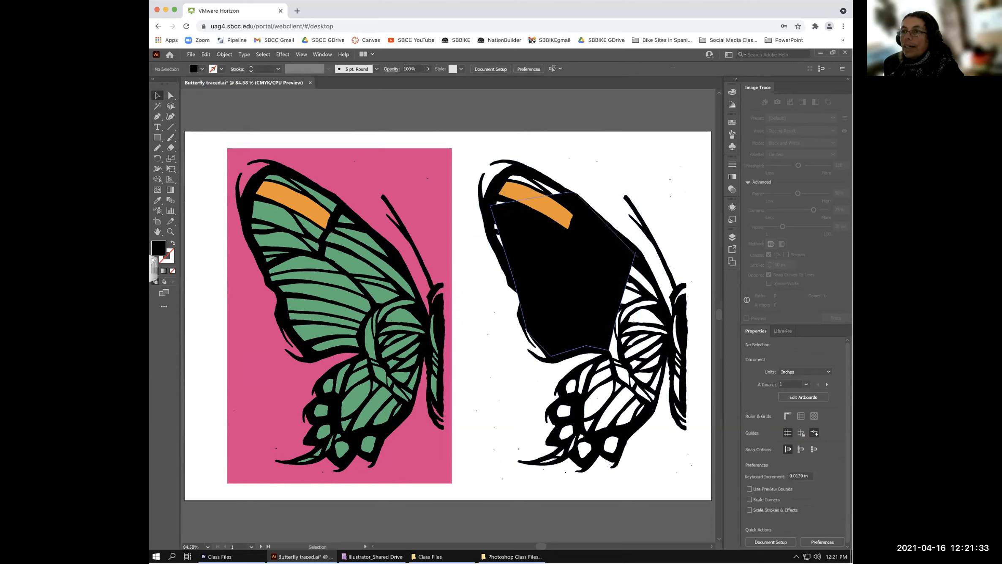
click(202, 68)
click(197, 83)
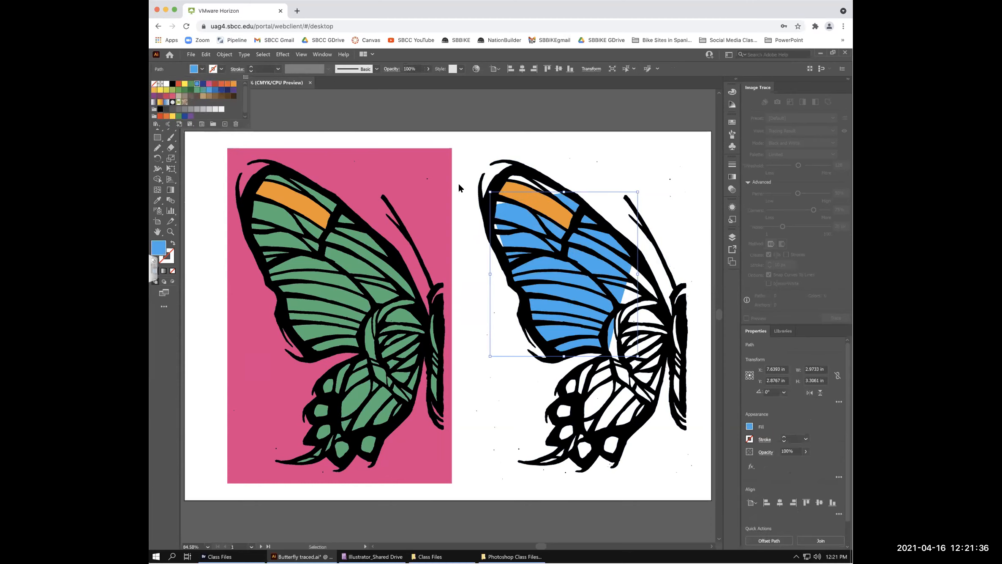
click(512, 194)
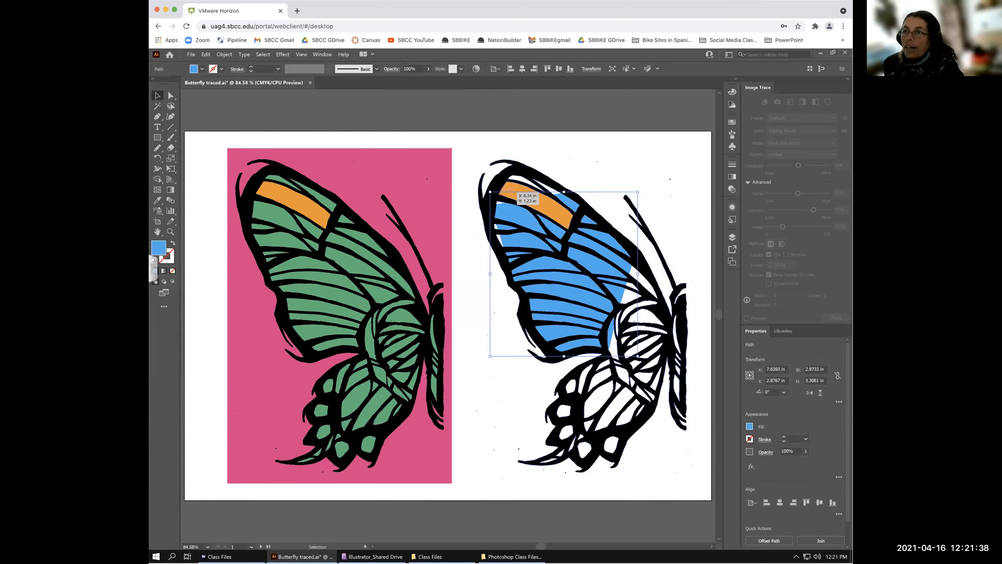
- Drag the blue patch's anchor points to cover the wing's lower-left area, undoing a stray move
drag(484, 180, 482, 178)
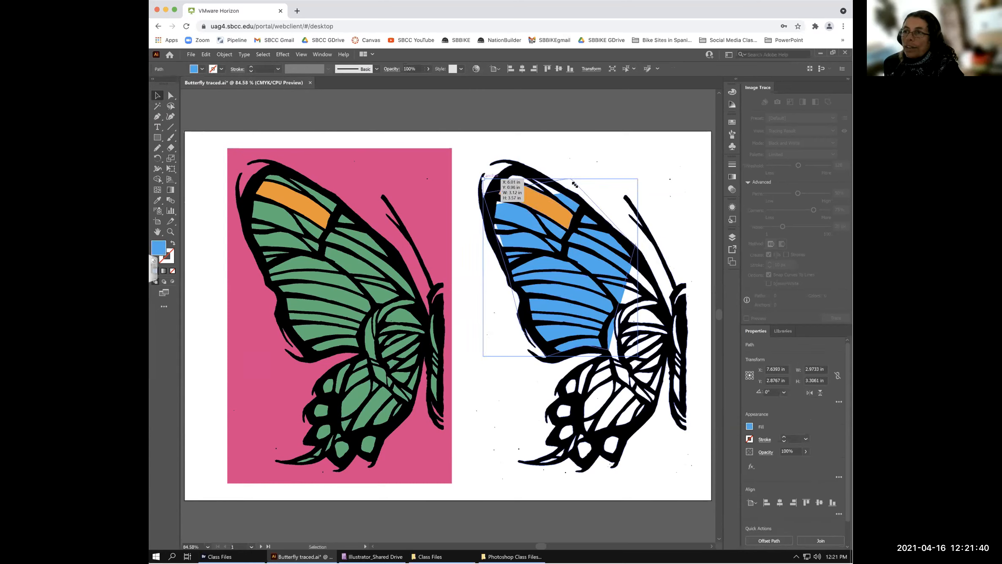
click(173, 95)
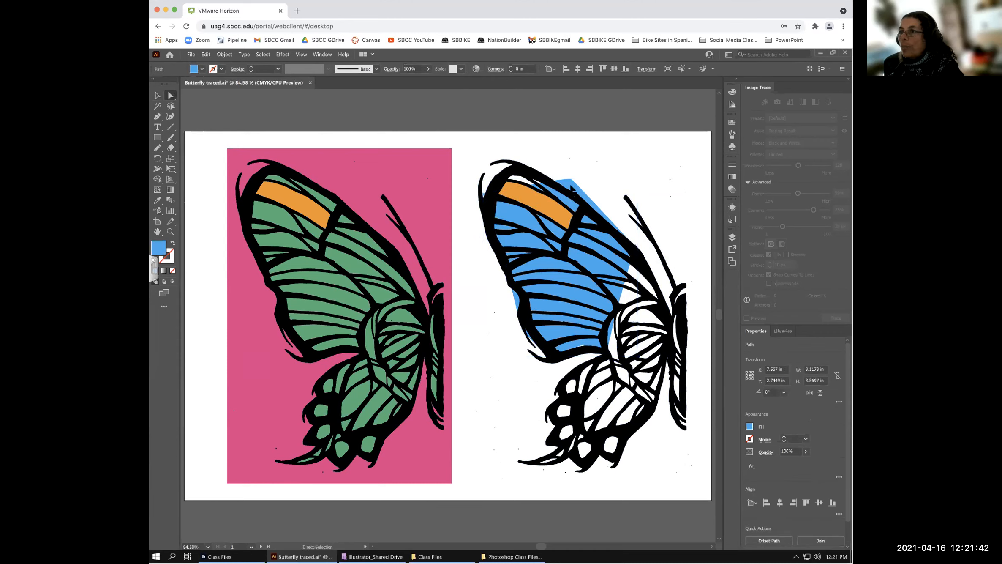
drag(570, 179, 552, 180)
drag(484, 193, 507, 167)
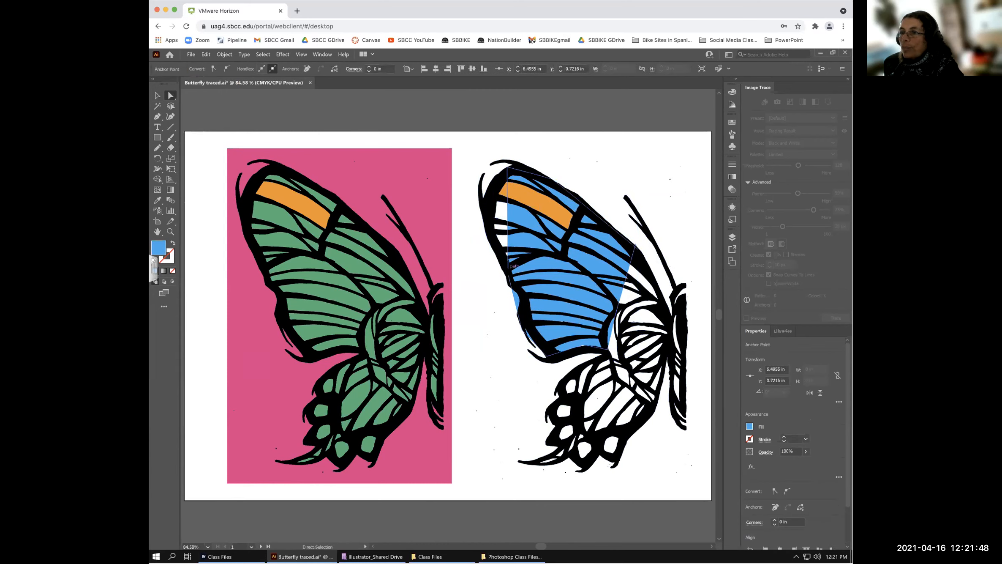
drag(510, 271, 505, 214)
click(638, 248)
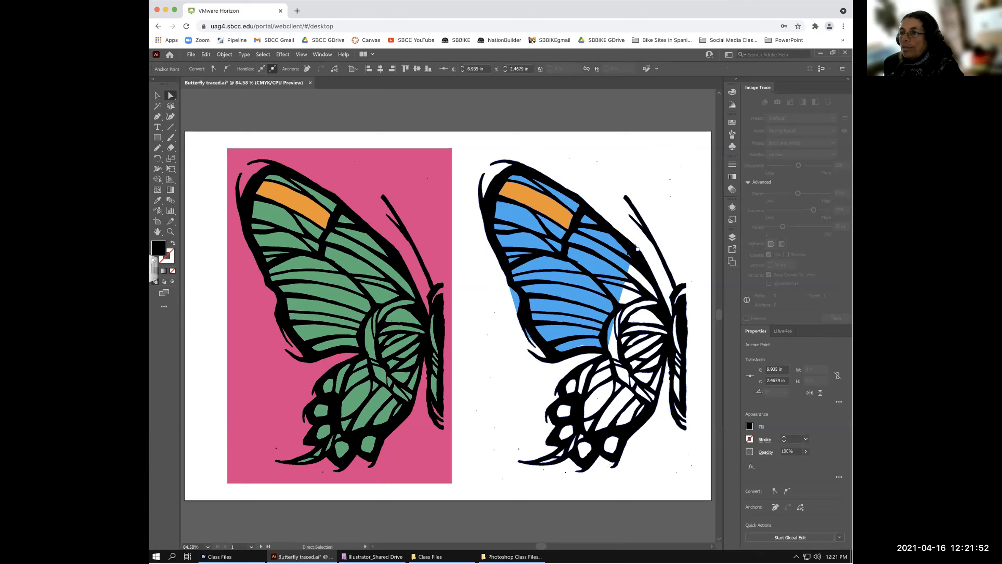
click(636, 247)
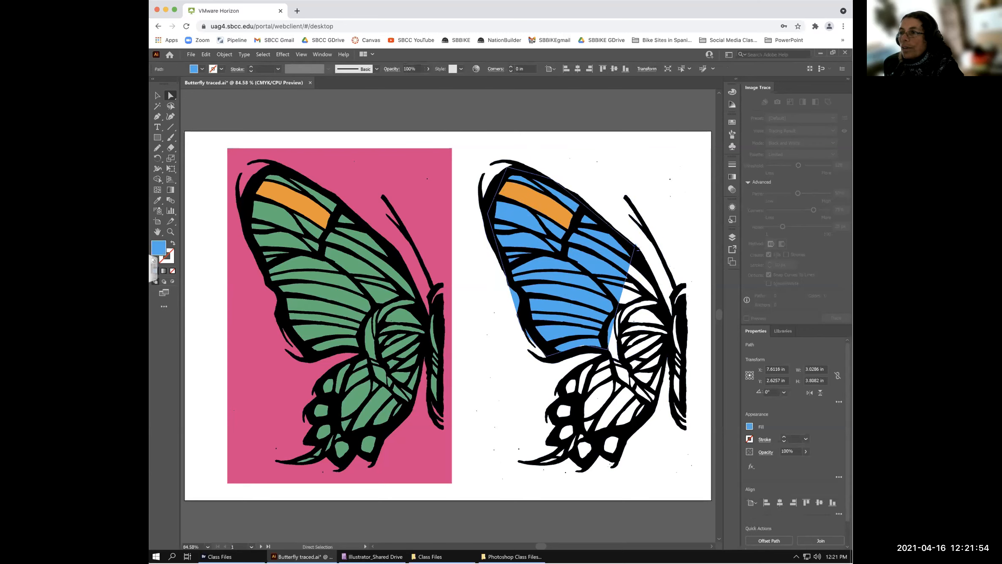
drag(637, 249, 645, 267)
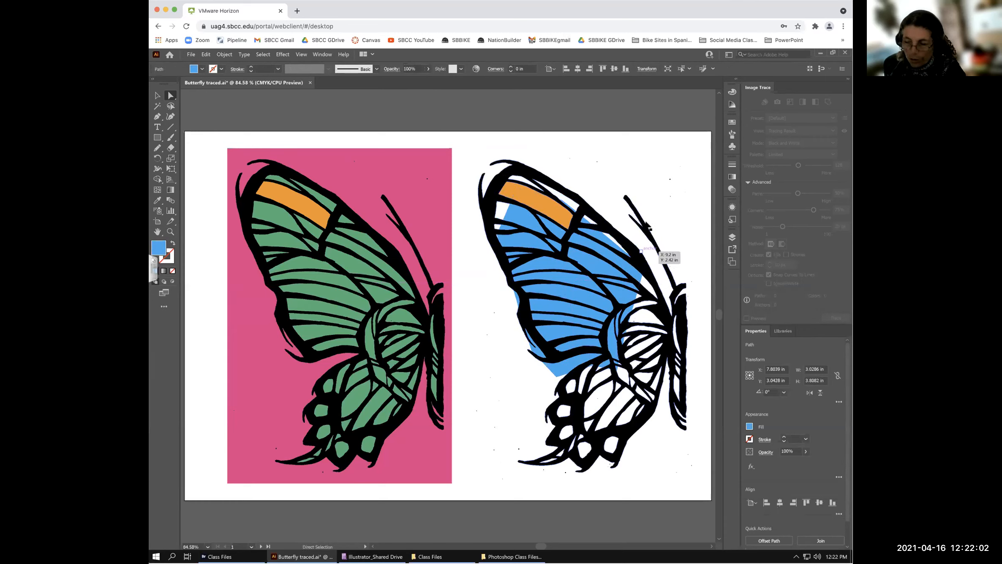
key(ctrl+z)
click(677, 156)
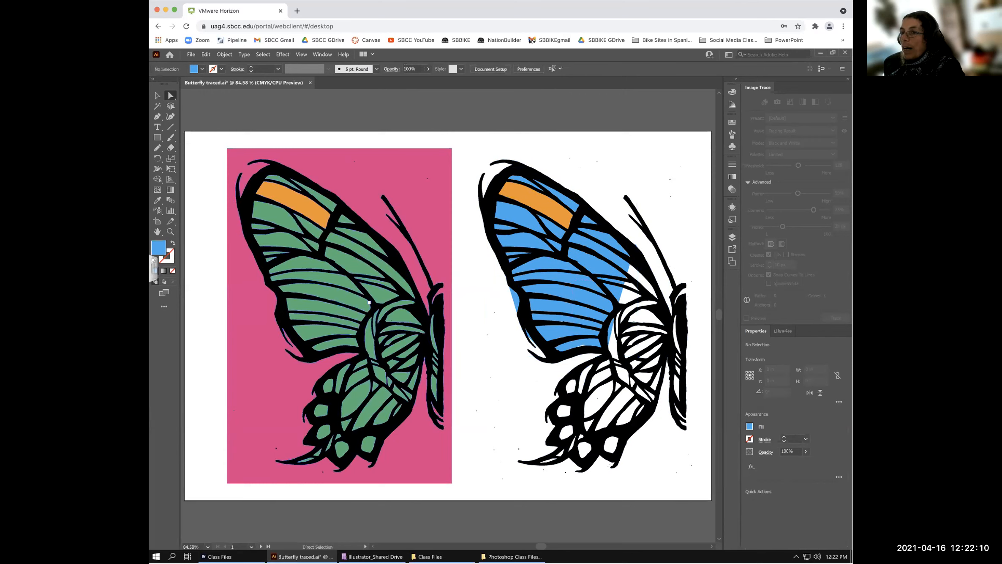
- Select the right butterfly's black traced outline artwork as a whole object
click(413, 182)
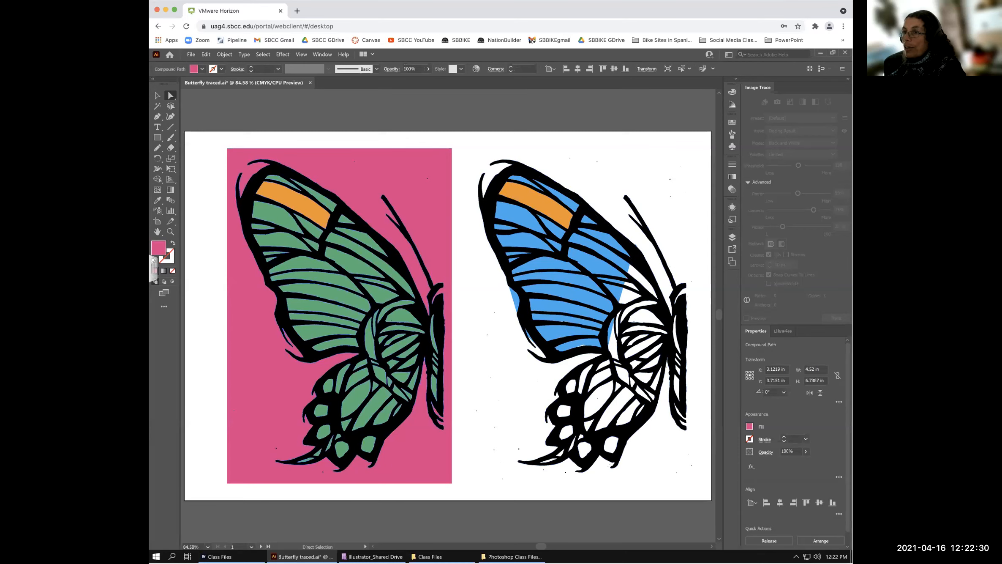
click(399, 258)
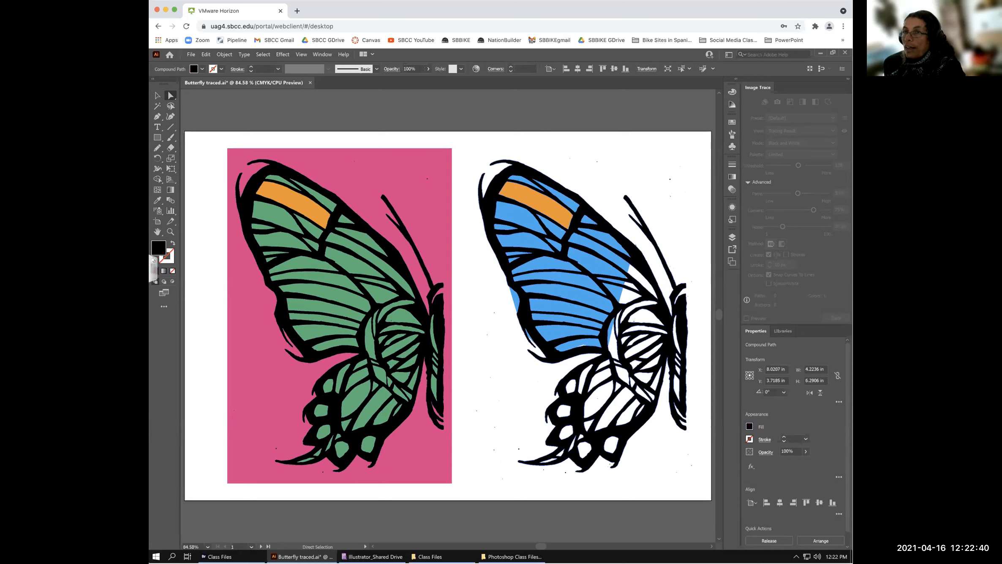
click(157, 96)
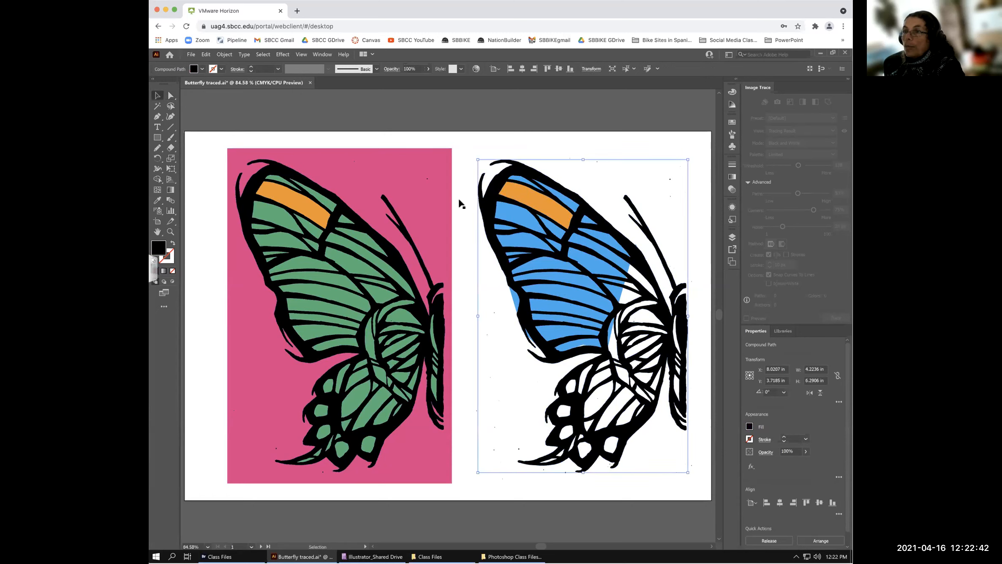
- Isolate the right butterfly's outline path and try green, yellow, then a yellow-orange gradient fill
double_click(501, 194)
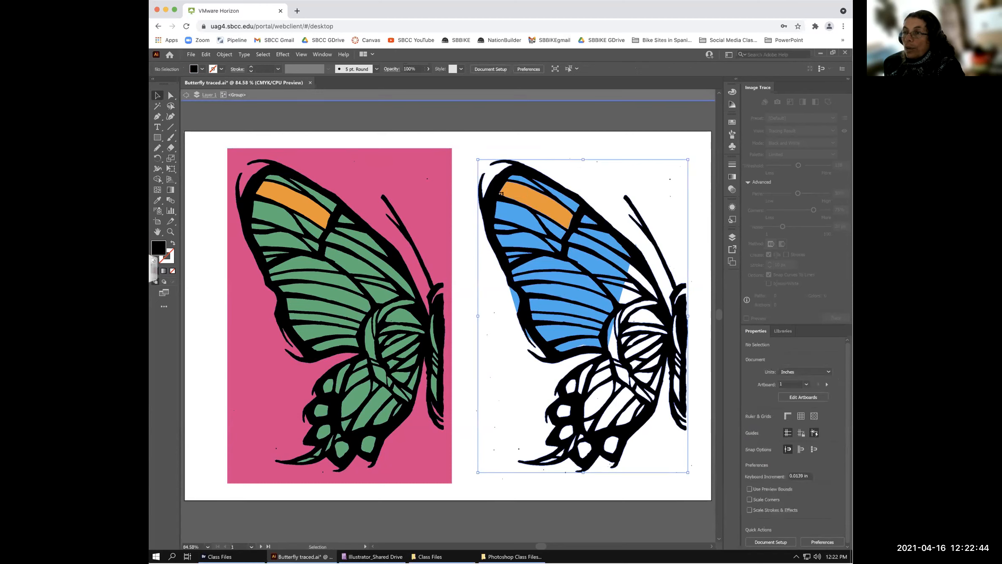
click(501, 193)
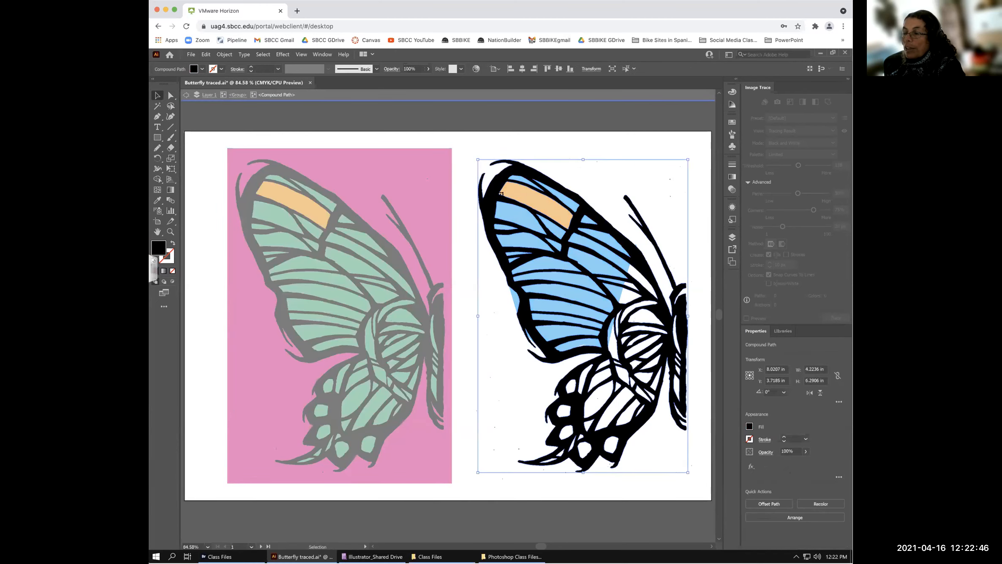
click(203, 70)
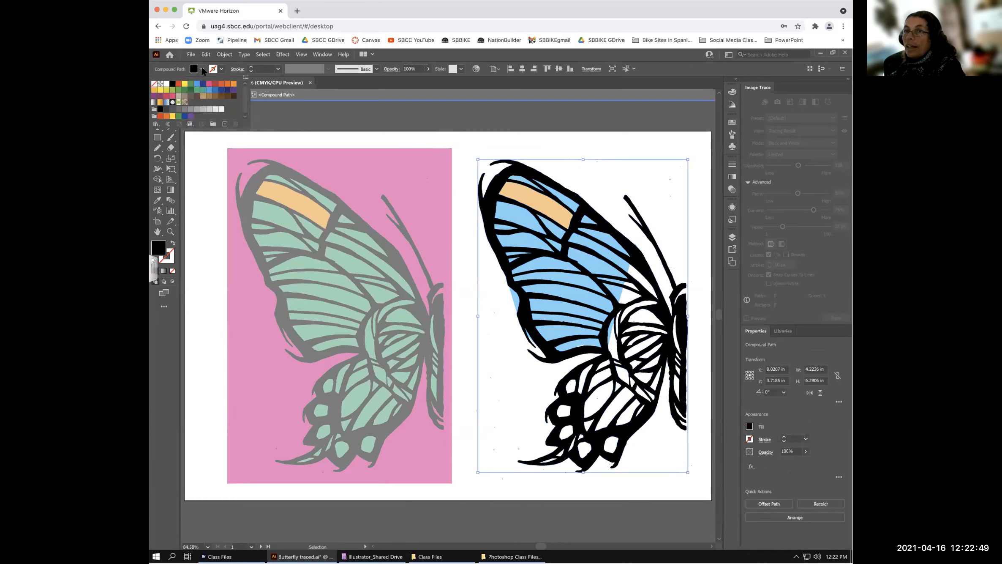
click(177, 91)
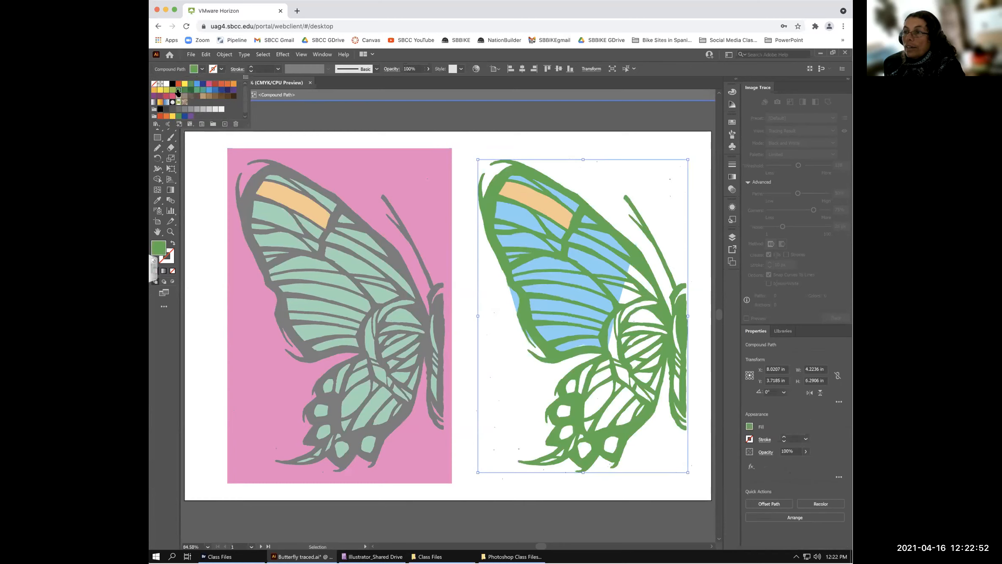
click(166, 90)
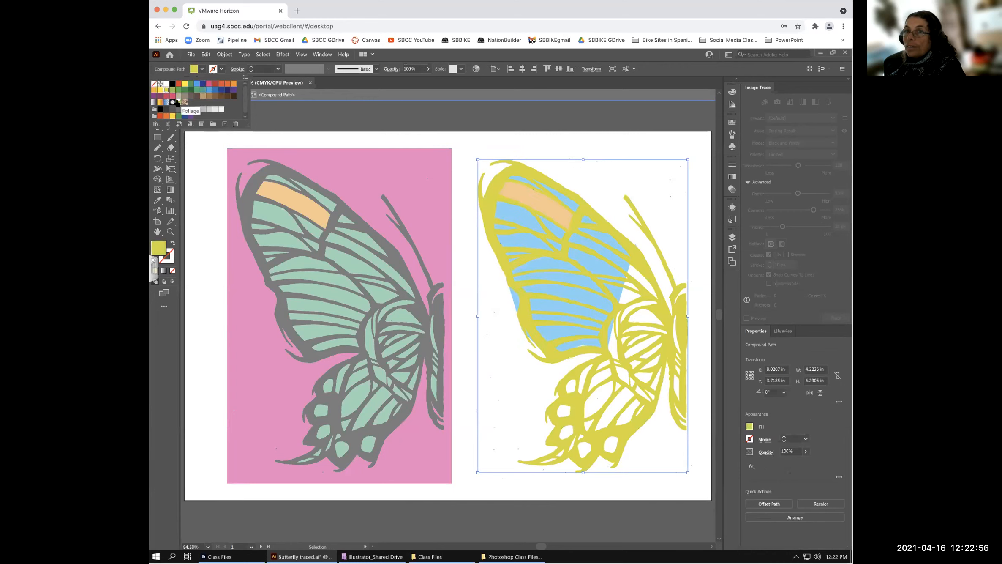
click(160, 102)
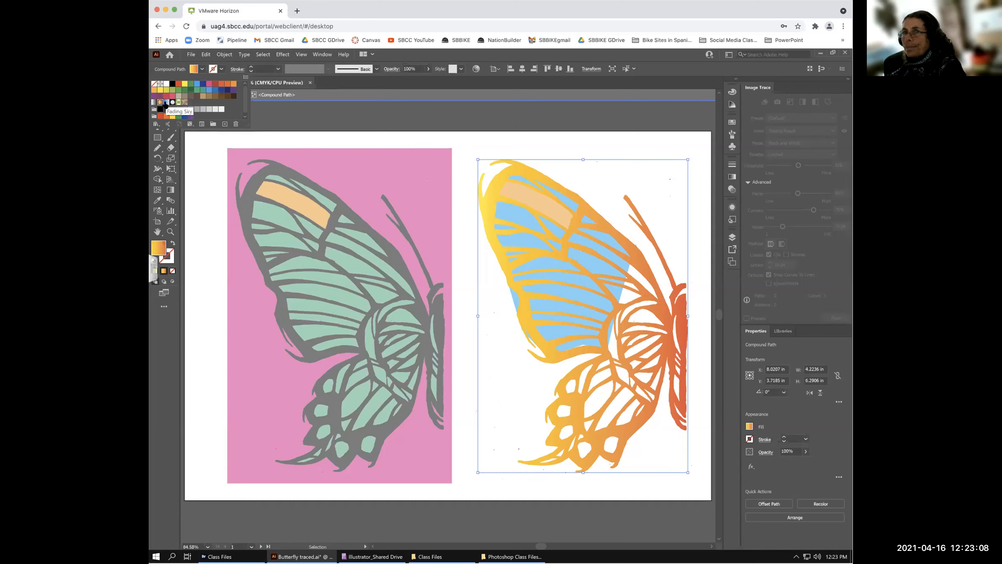
- Try Pompadour, leaf and swirl patterns, settle on the yellow-orange gradient, and exit isolation
click(185, 103)
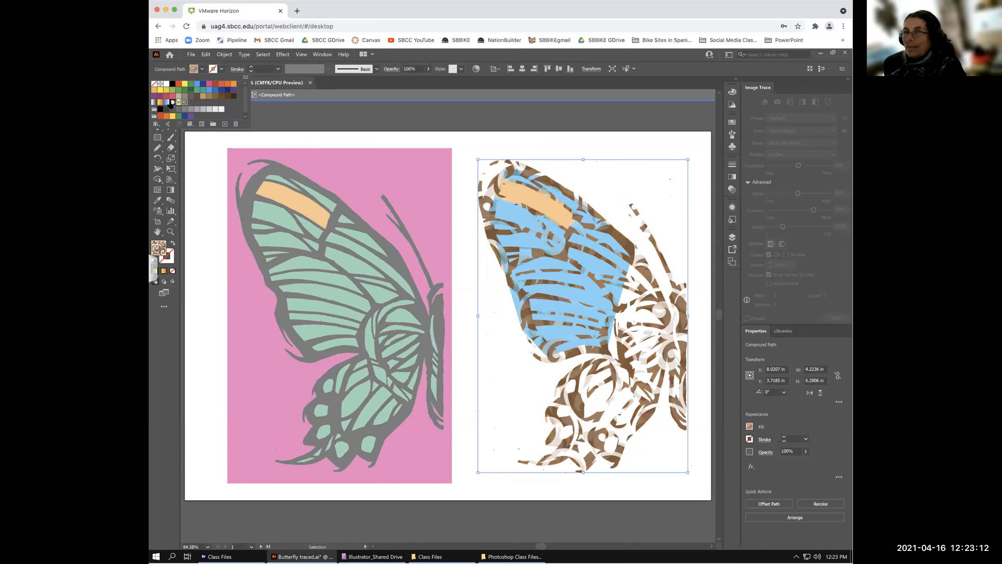
click(172, 103)
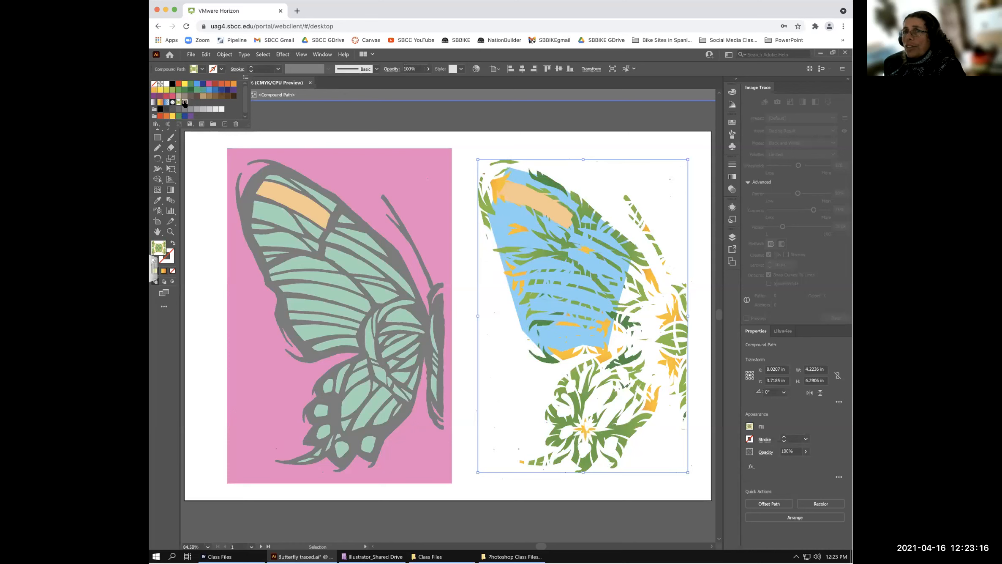
click(184, 103)
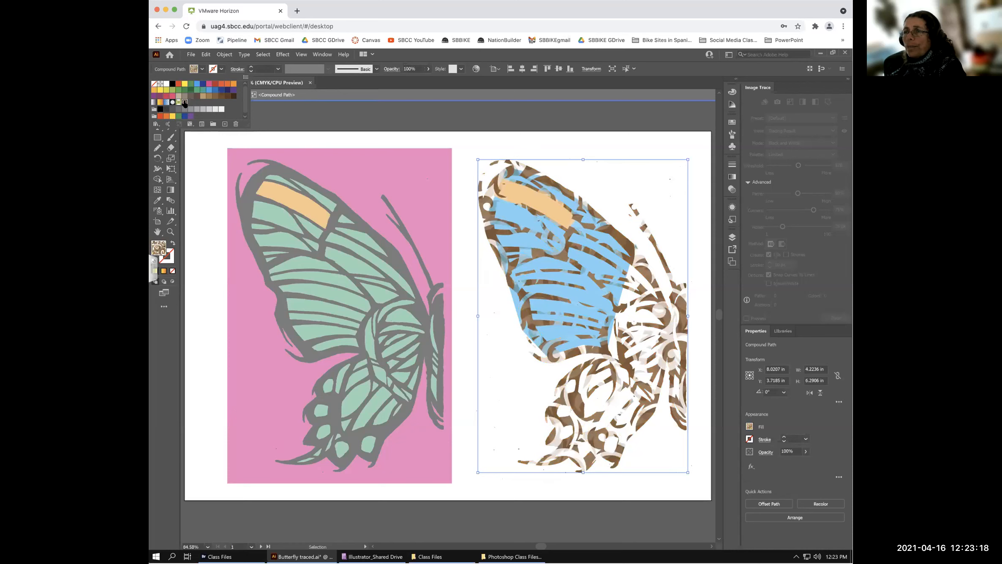
click(161, 103)
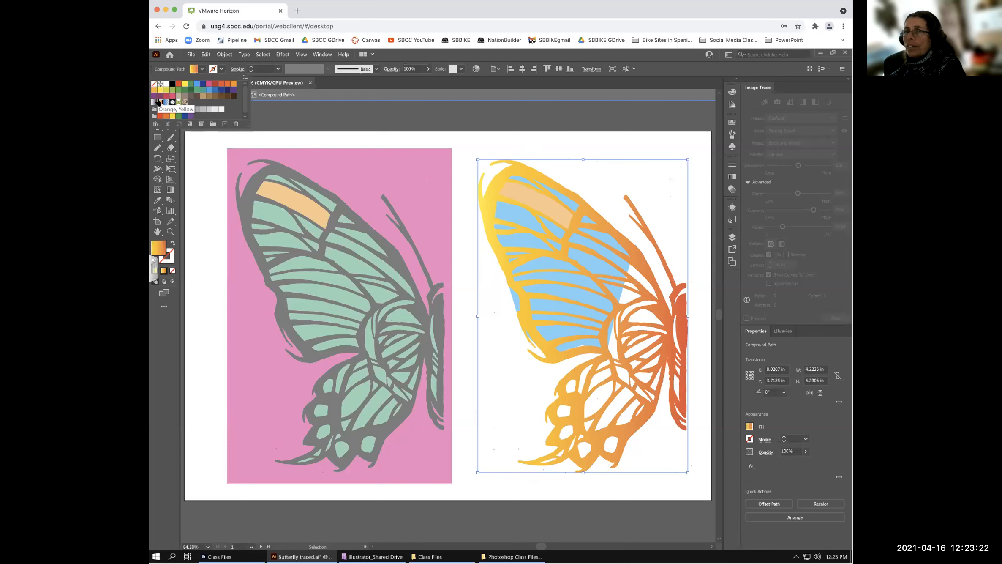
double_click(273, 173)
double_click(275, 176)
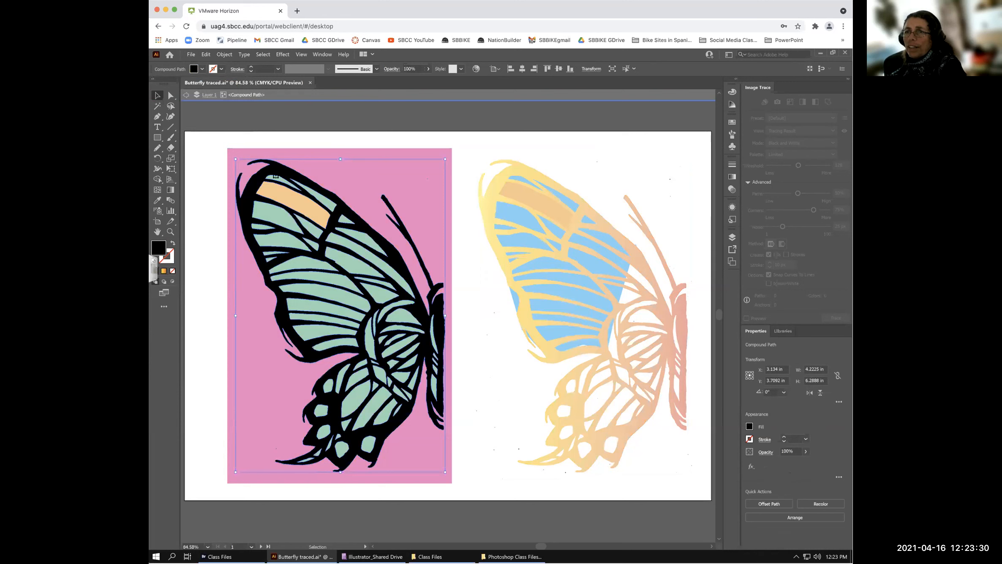
- Try pink, then blue fills on the left butterfly's outlines and exit isolation
click(202, 69)
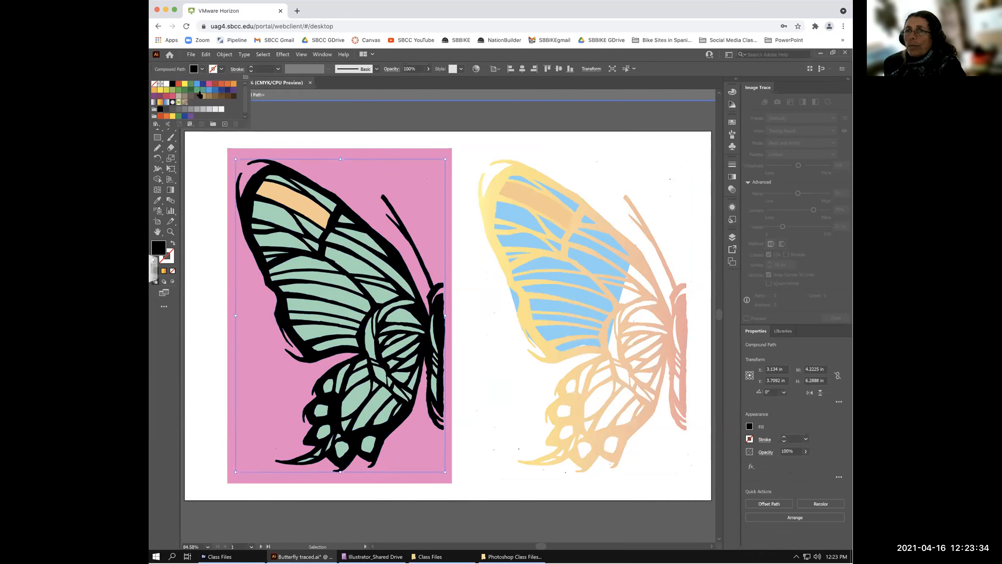
click(171, 98)
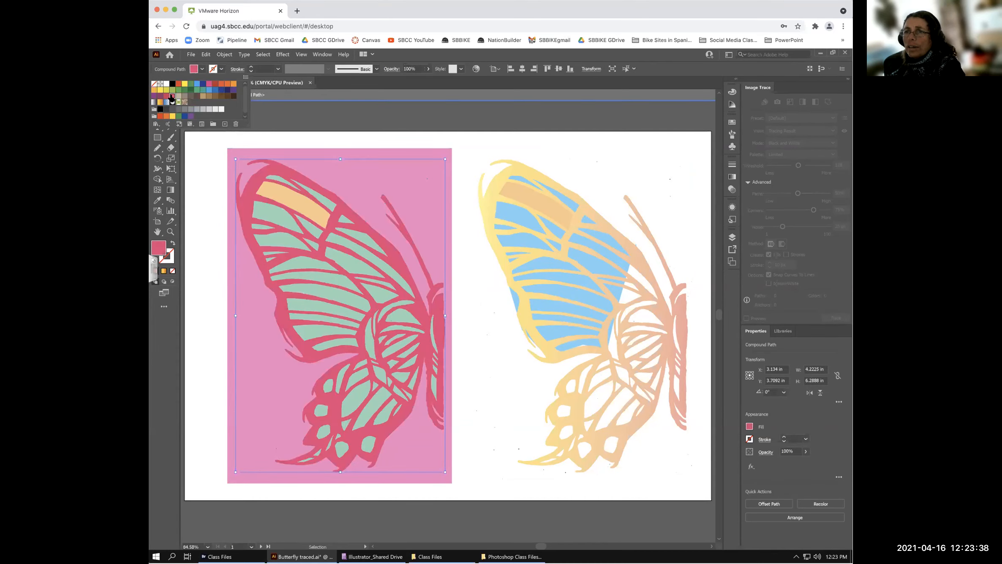
click(310, 138)
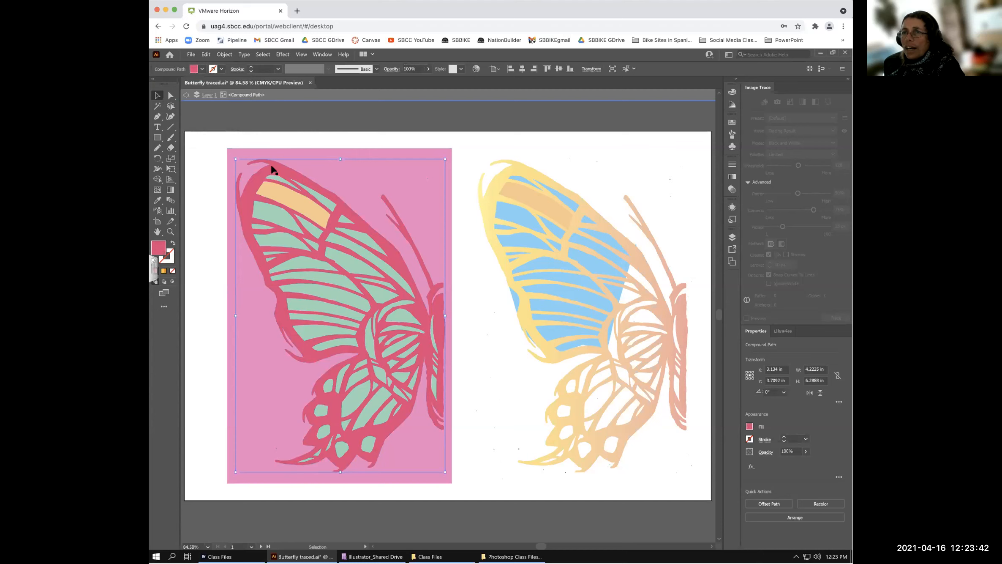
click(202, 69)
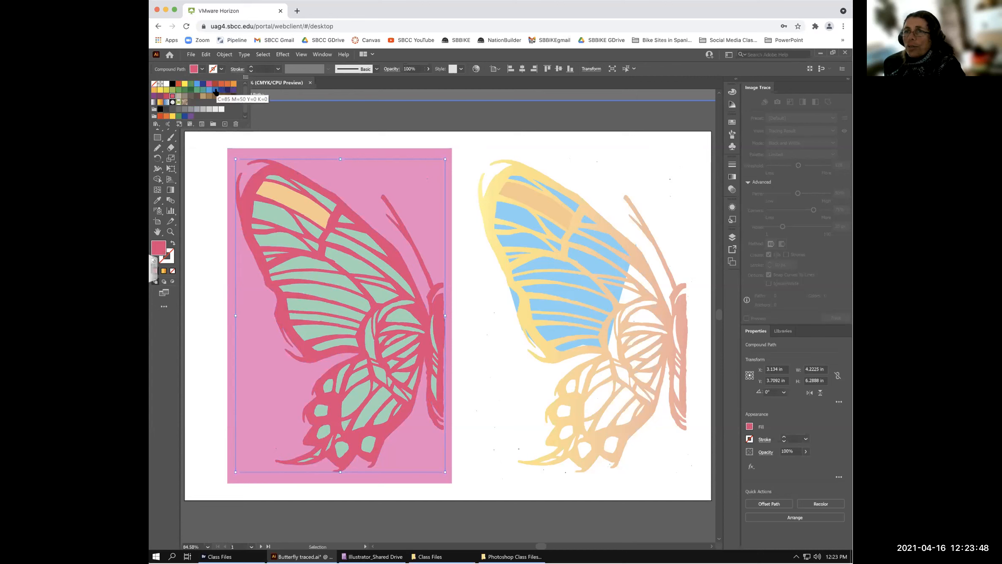
click(208, 90)
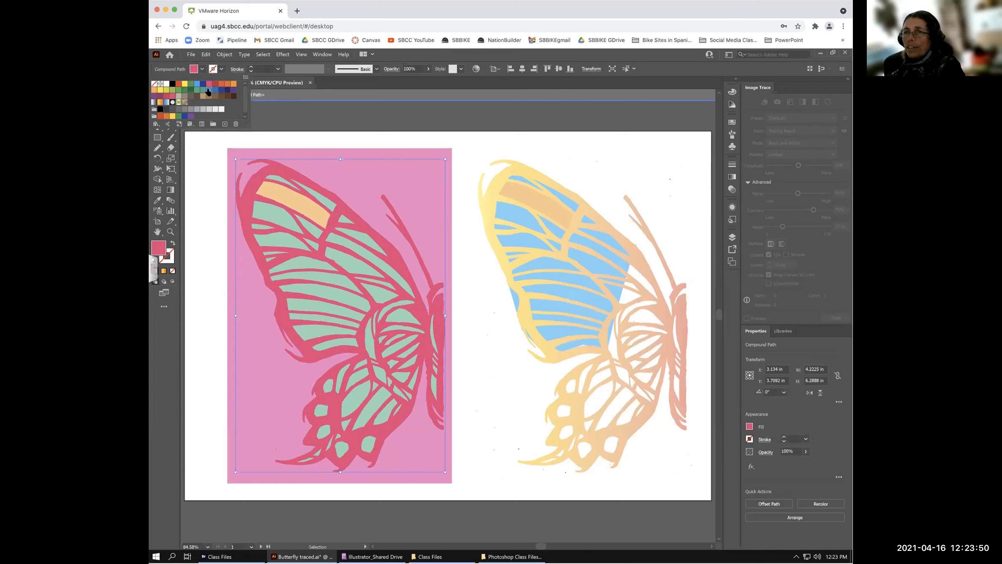
click(459, 140)
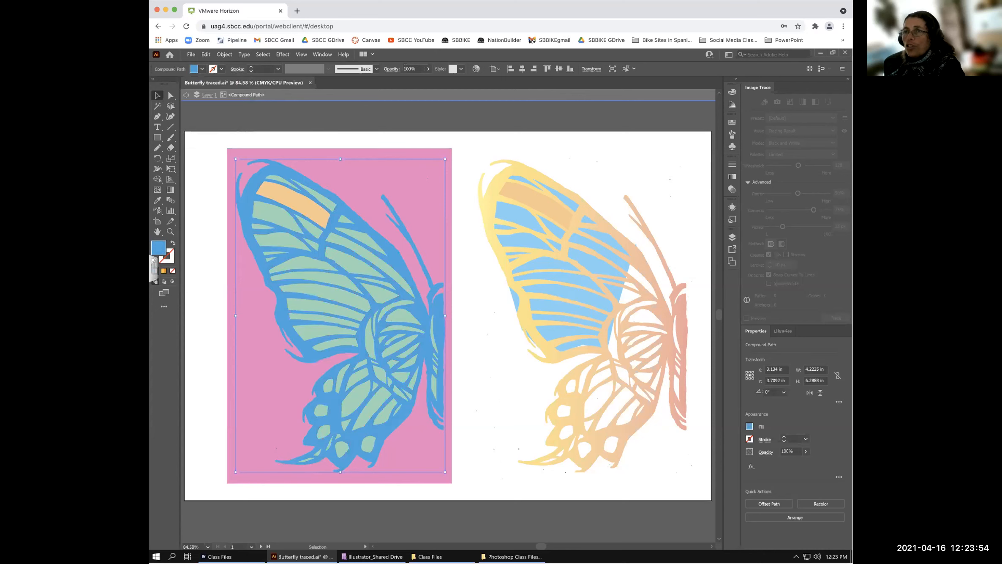
double_click(422, 115)
click(459, 134)
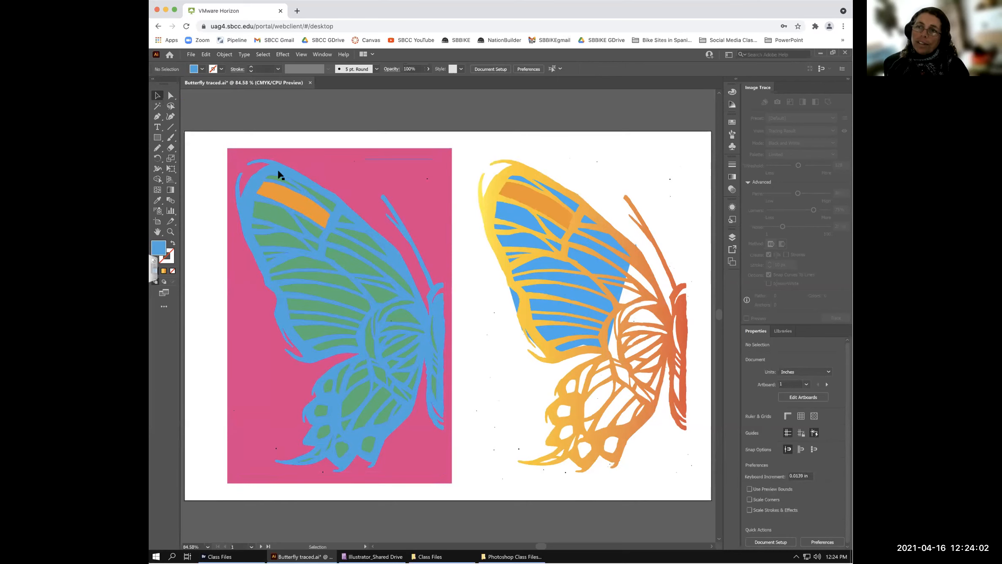
- Fill the left butterfly's green wing panels with orange
click(268, 214)
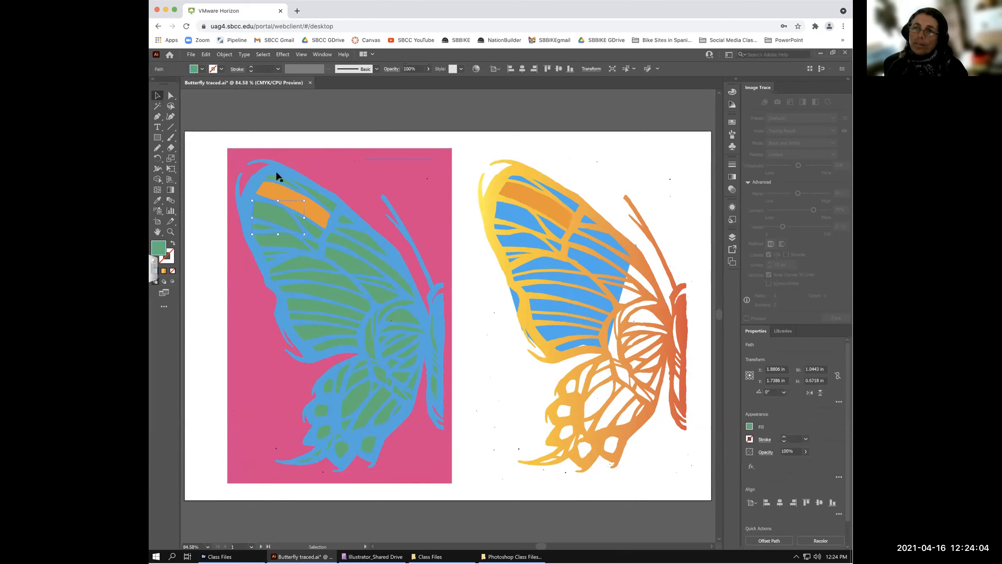
click(284, 239)
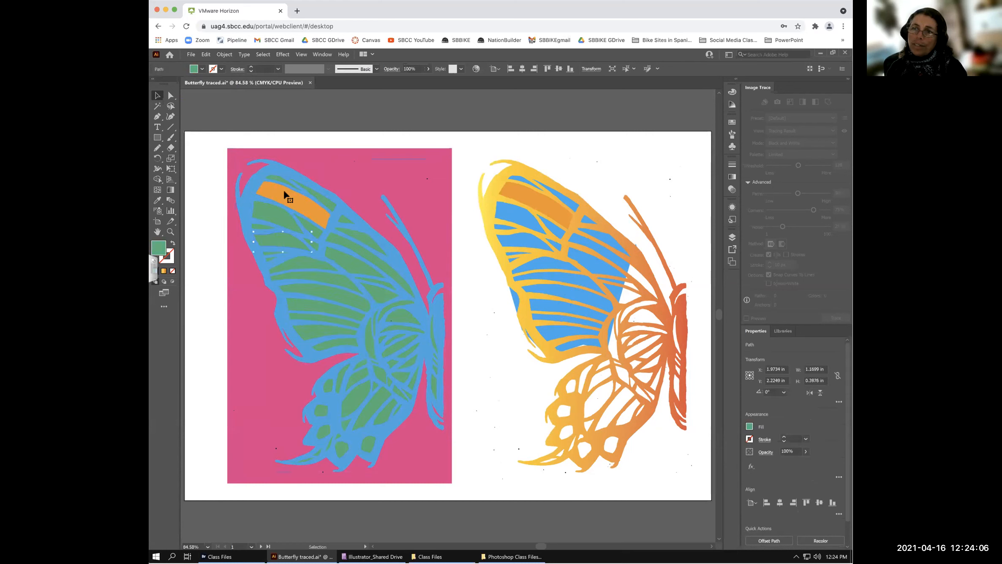
double_click(275, 166)
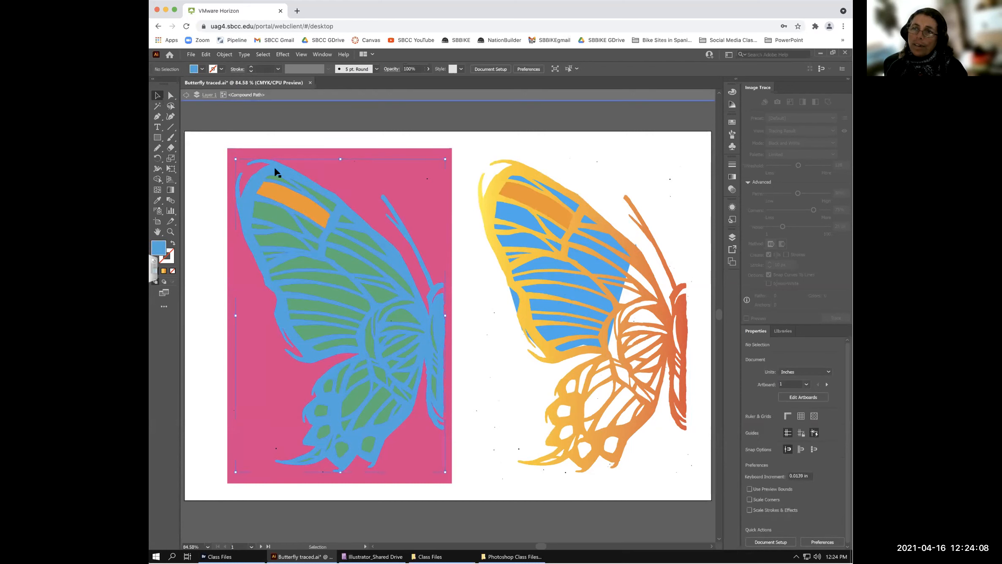
click(202, 68)
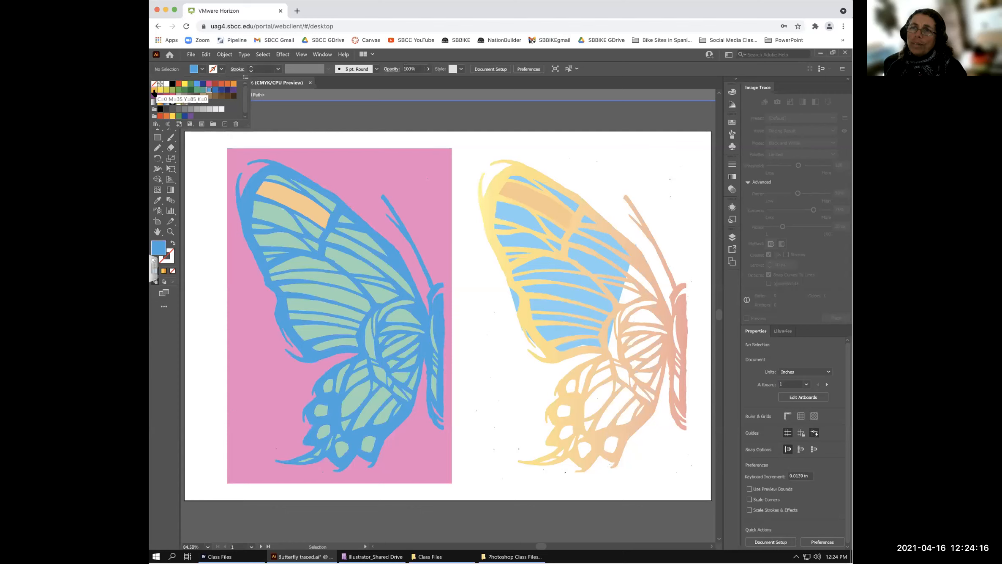
click(153, 90)
click(295, 119)
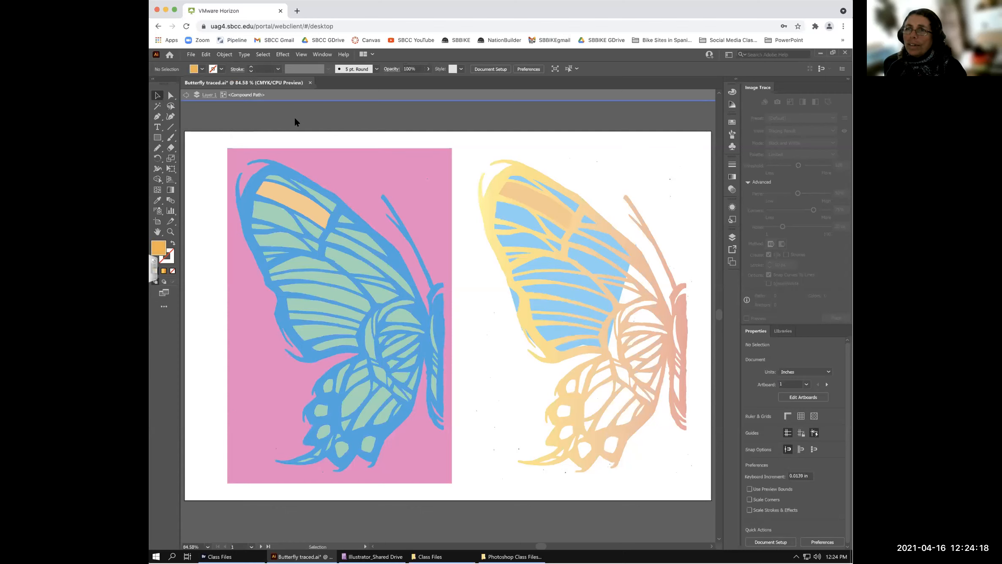
double_click(296, 120)
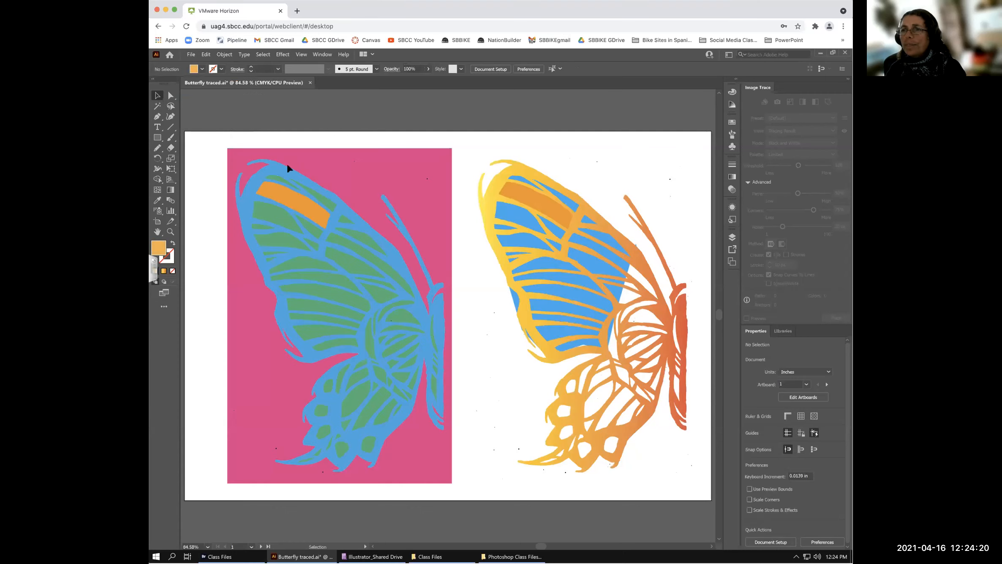
- Revert the outline fill, then give the left butterfly's outline a dark purple fill
double_click(244, 198)
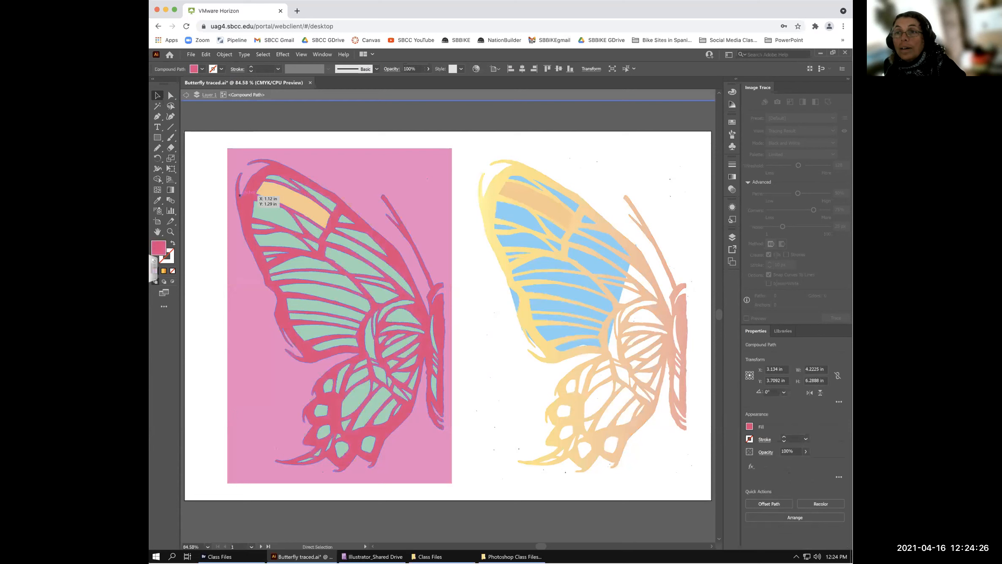
key(ctrl+z)
click(258, 191)
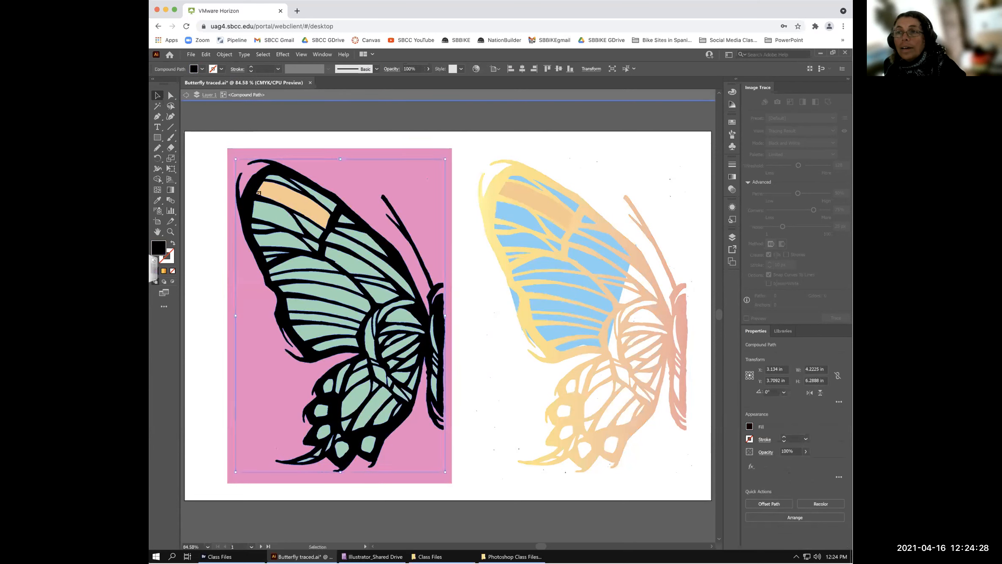
click(202, 69)
click(234, 89)
click(337, 122)
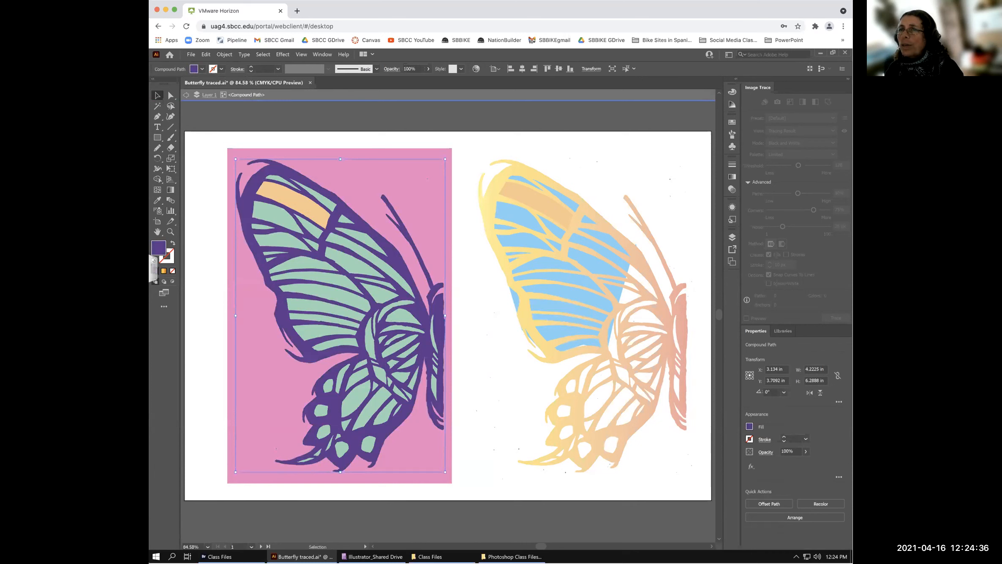
key(Escape)
click(440, 123)
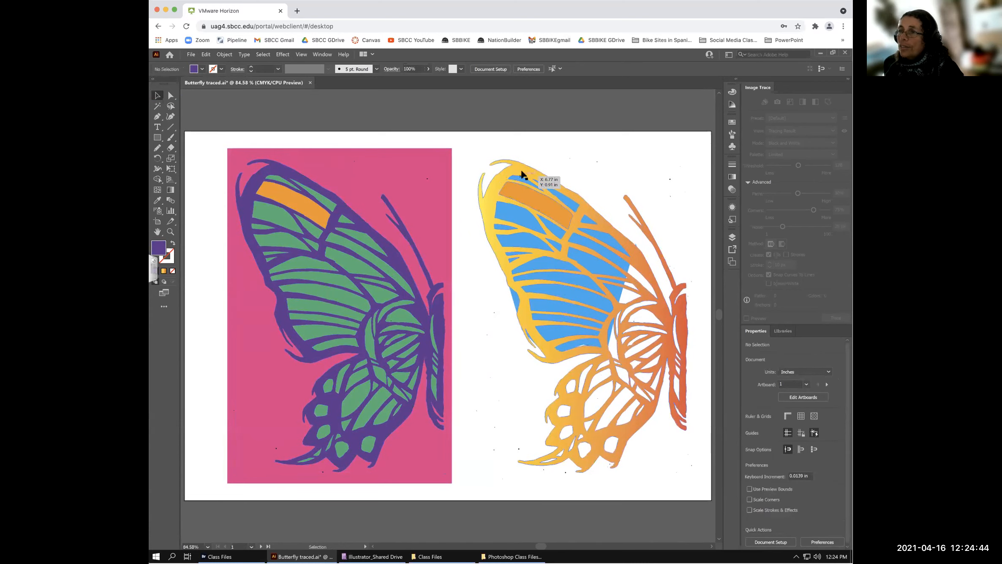
- Delete the blue wing fill and the orange stripe from the right butterfly
drag(520, 170, 517, 169)
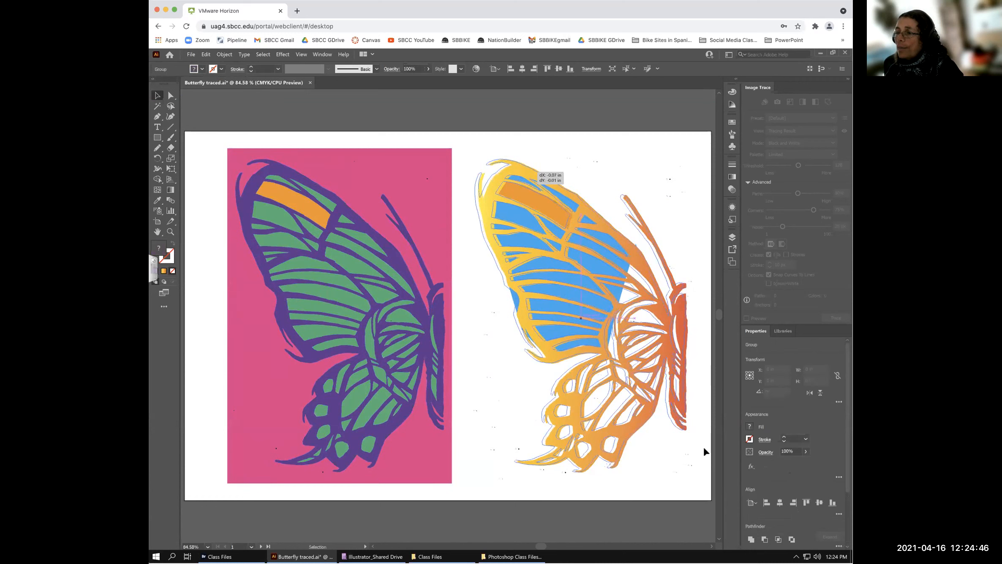
click(544, 262)
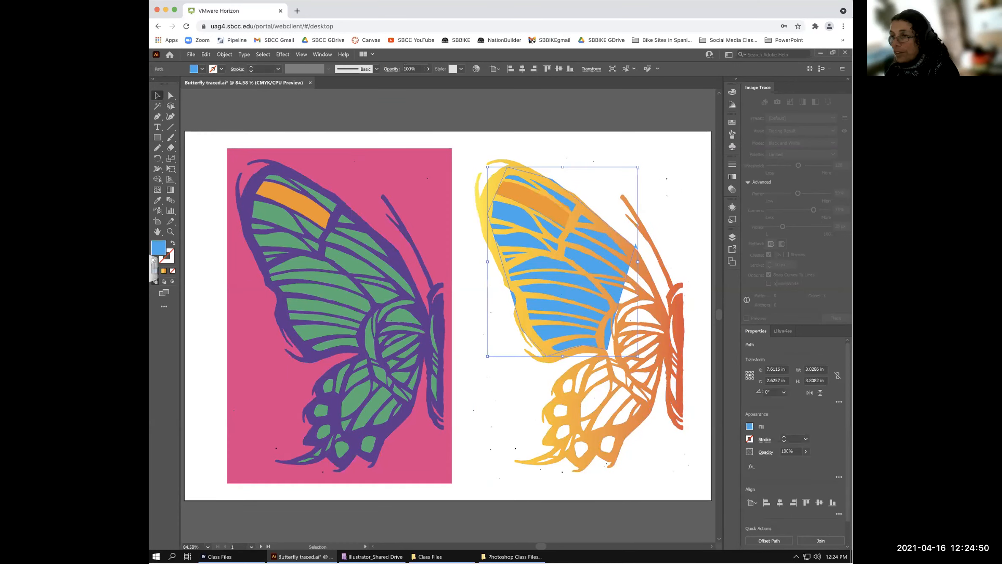
key(Delete)
click(543, 204)
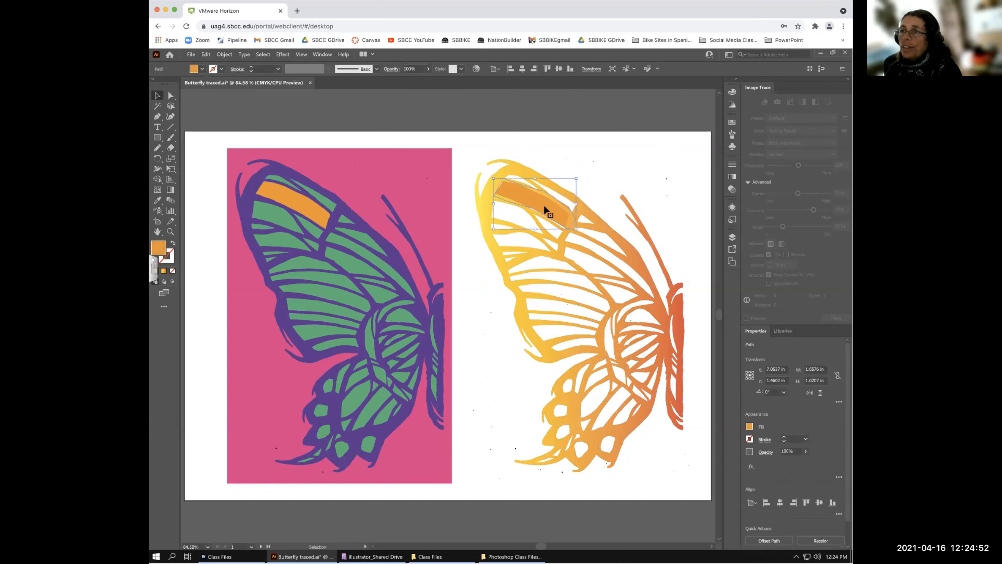
key(Delete)
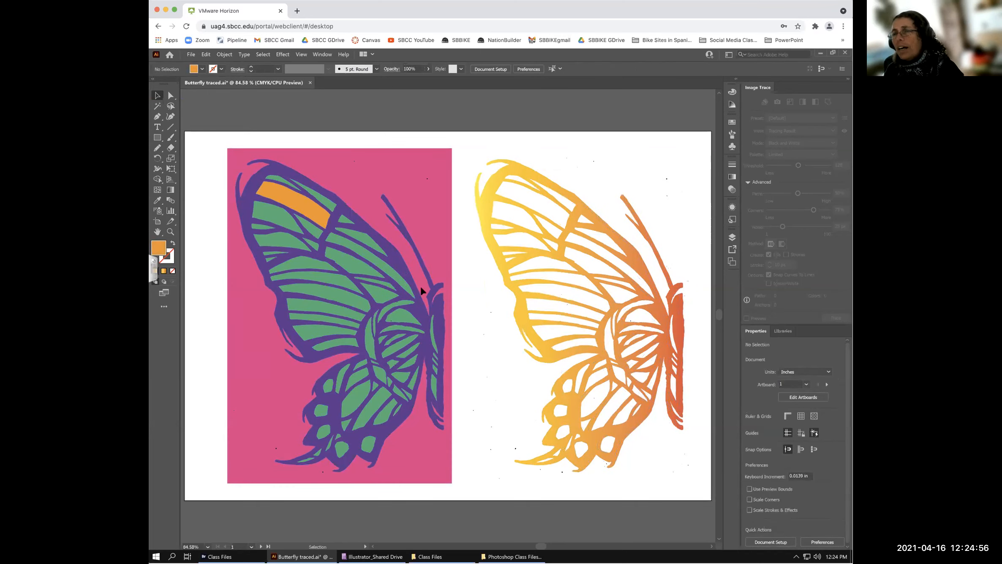
click(390, 174)
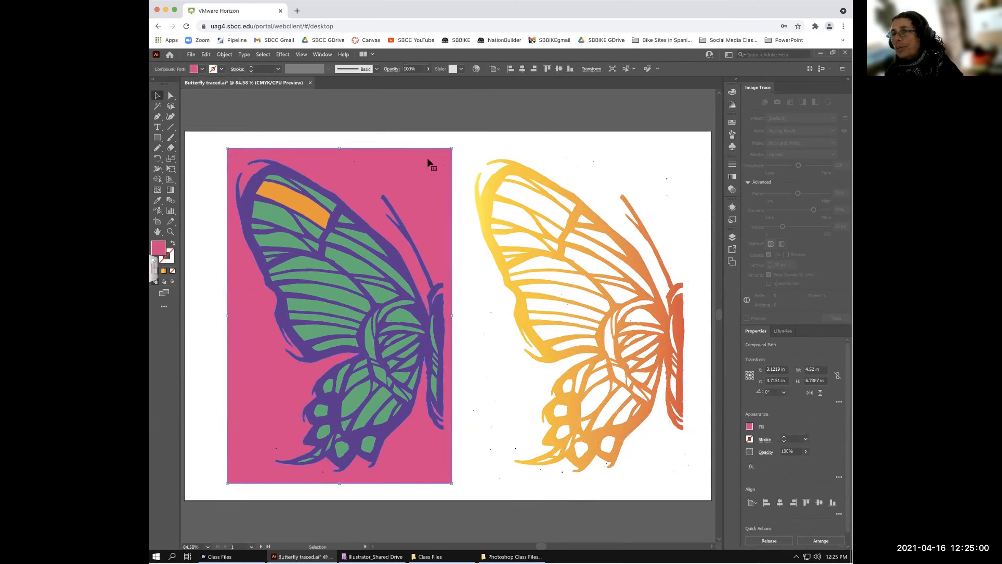
double_click(405, 171)
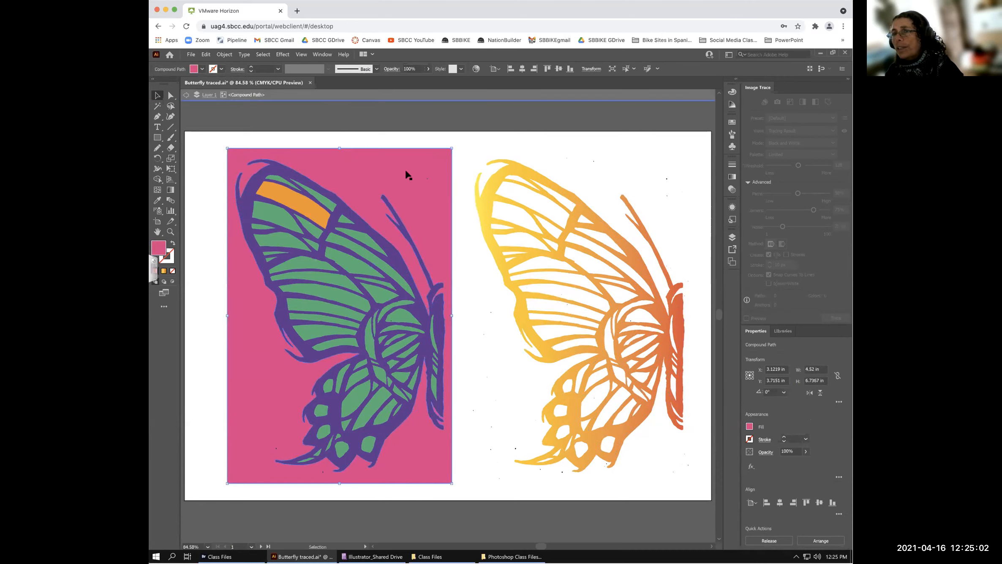
click(406, 171)
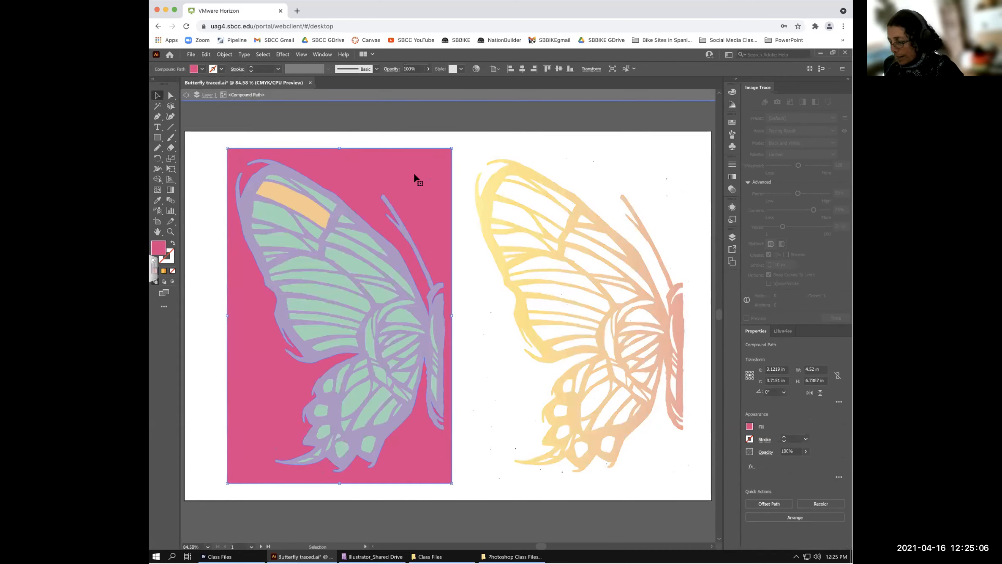
key(Delete)
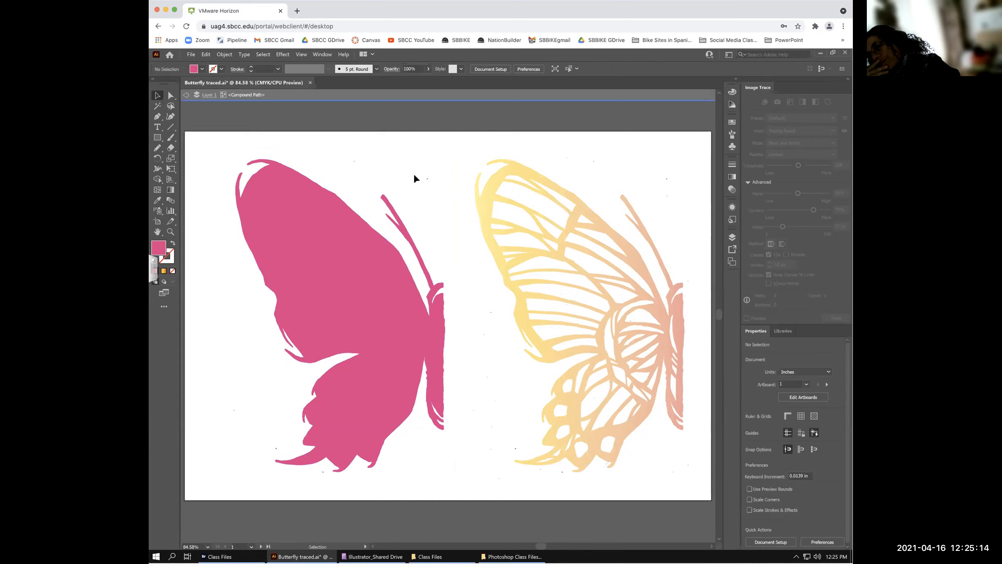
key(a)
click(414, 175)
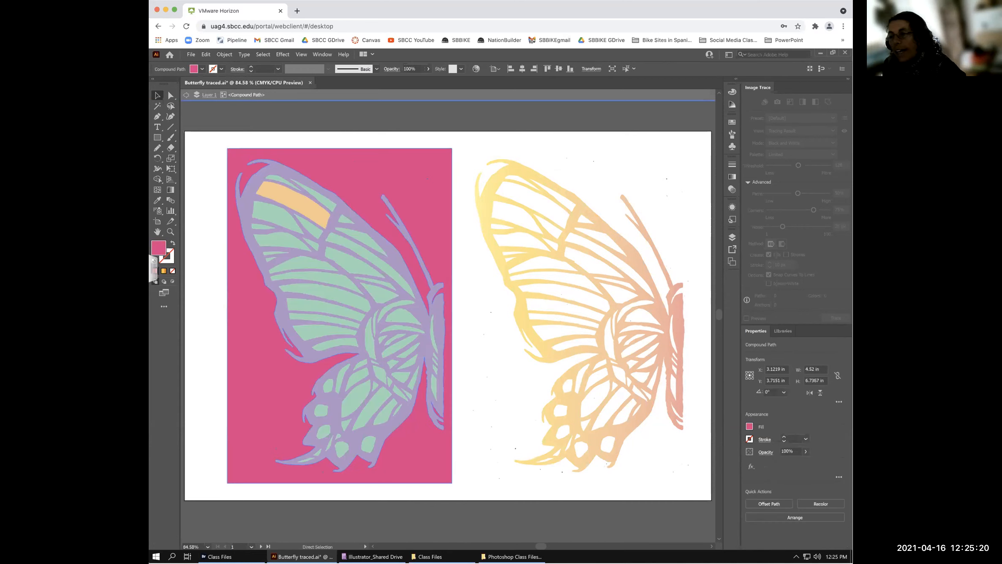
key(Escape)
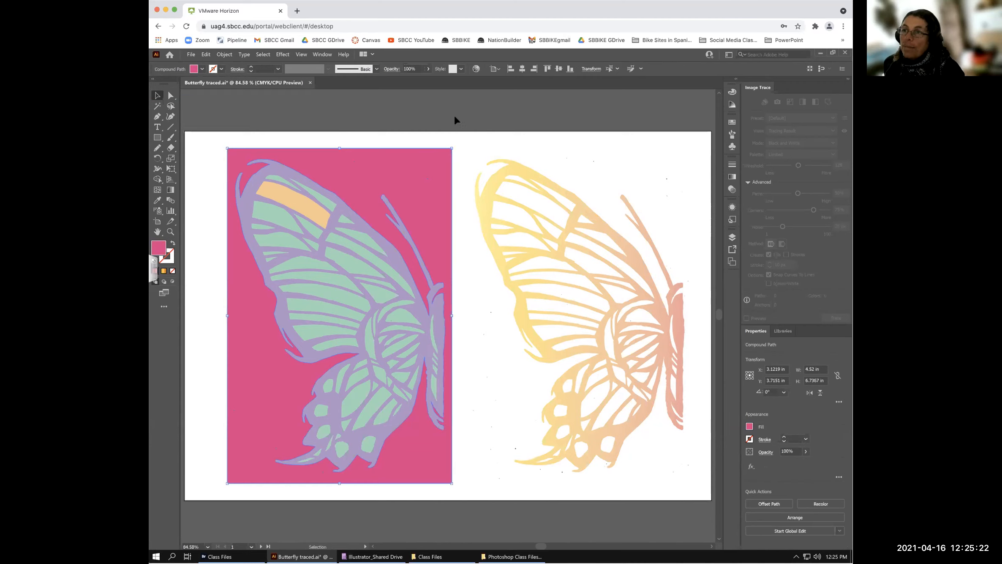
click(468, 136)
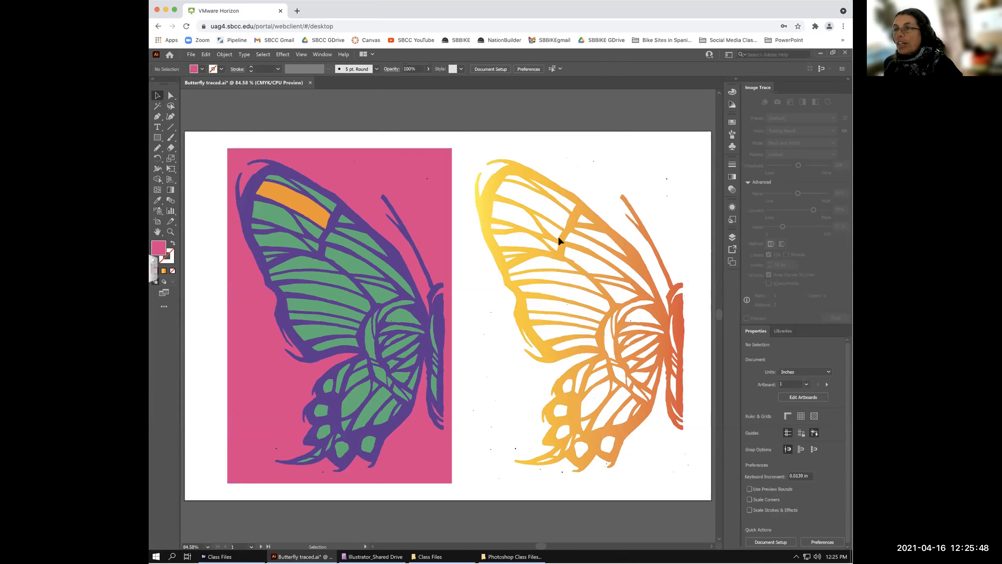
- Add a new blank artboard using the New Artboard button in the Artboards panel
click(732, 262)
click(697, 315)
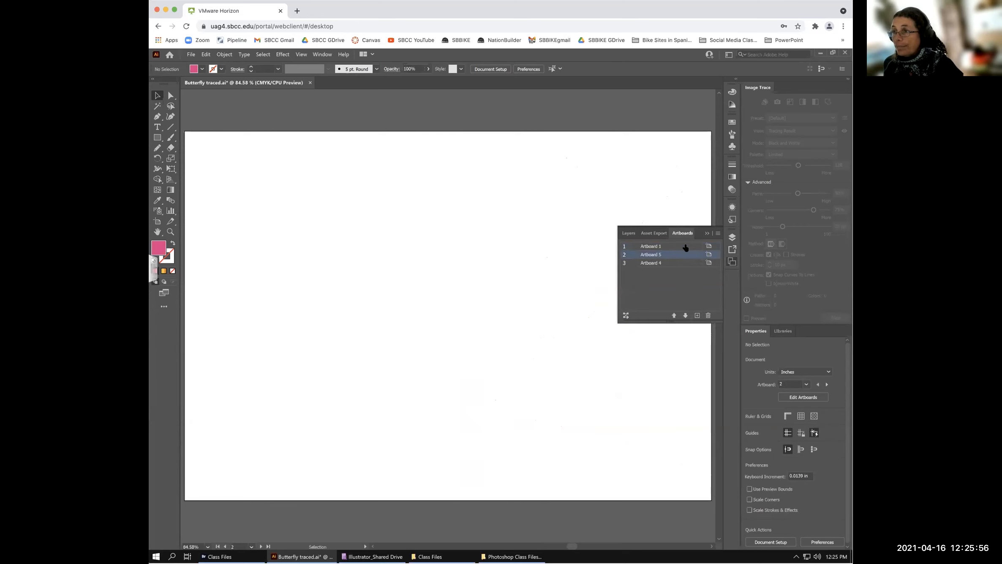
click(703, 228)
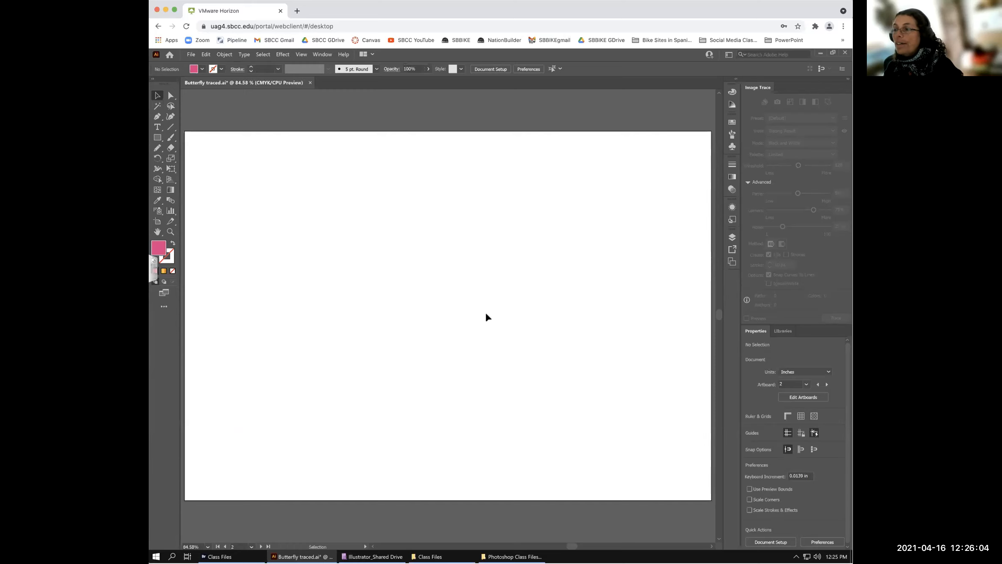
click(733, 262)
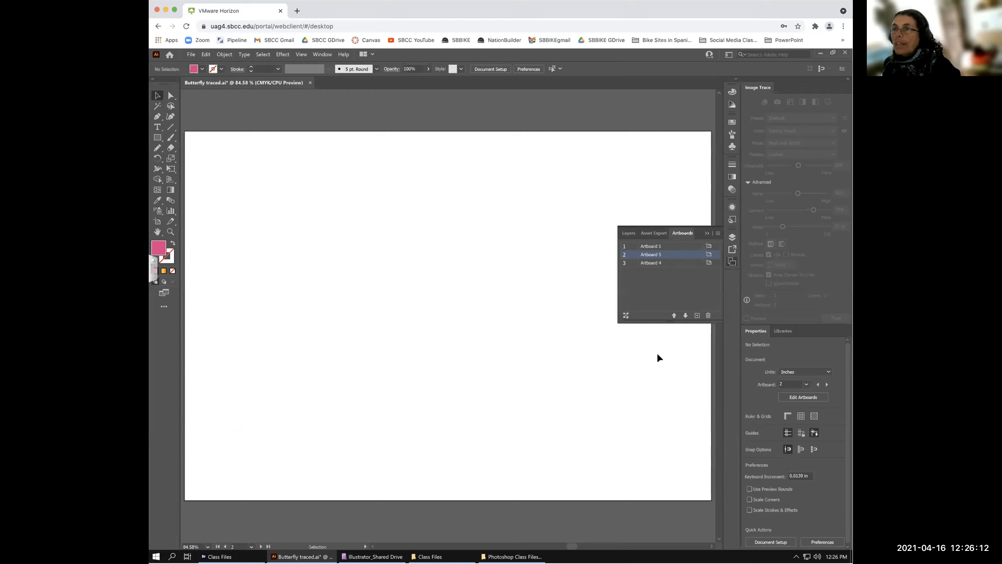
click(191, 54)
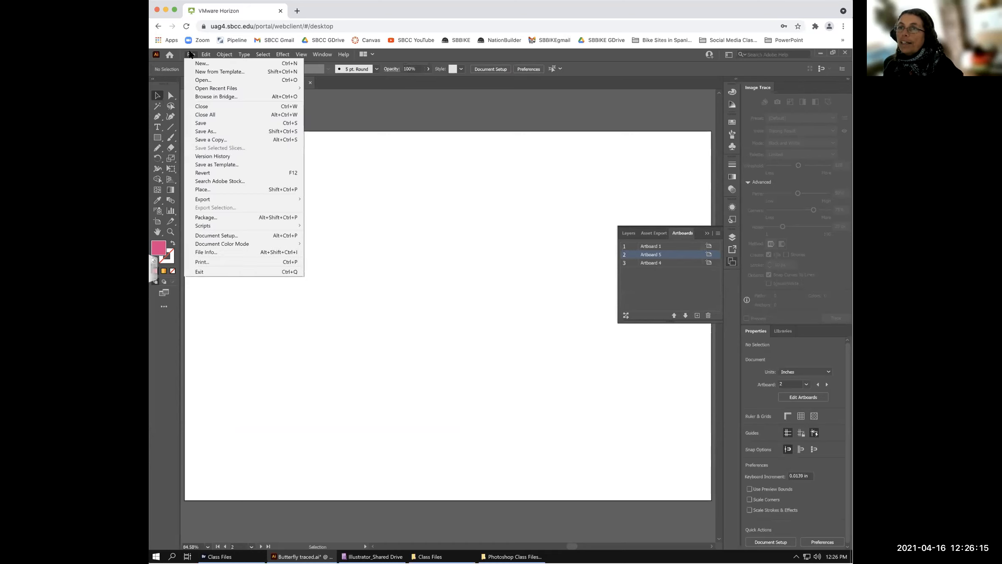
- Place Half butterfly.tif as a linked image on the empty Artboard 5
click(201, 188)
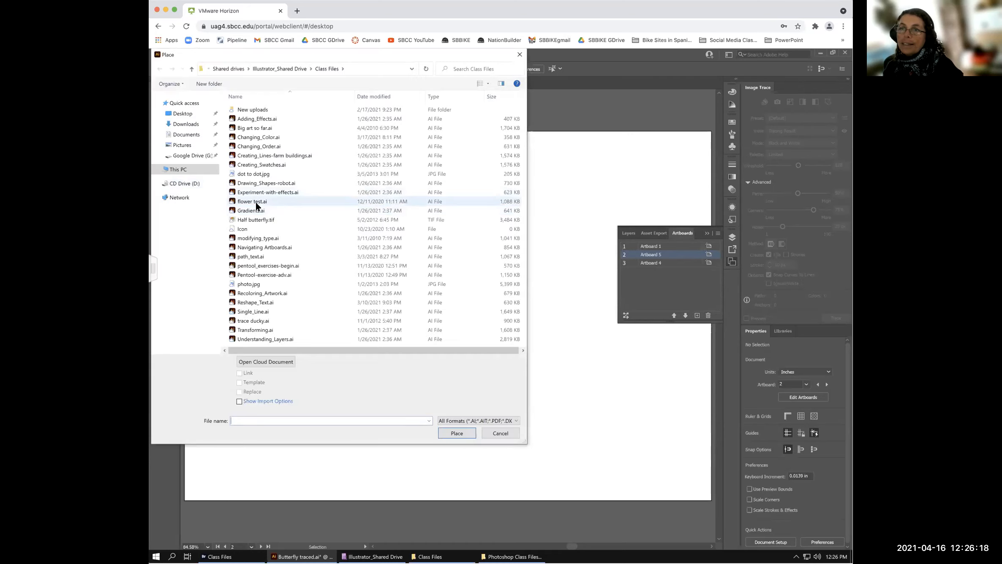
click(251, 219)
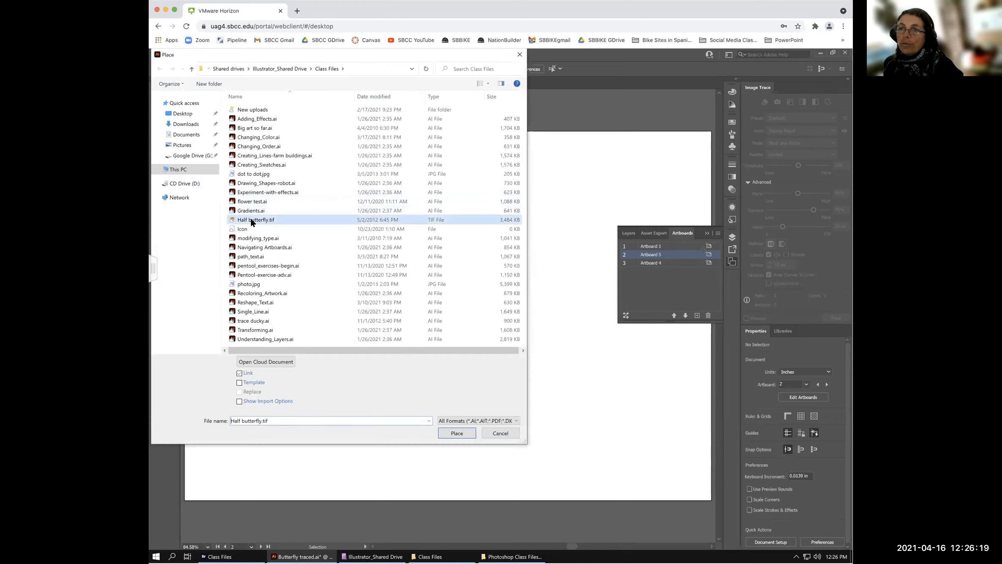
click(452, 431)
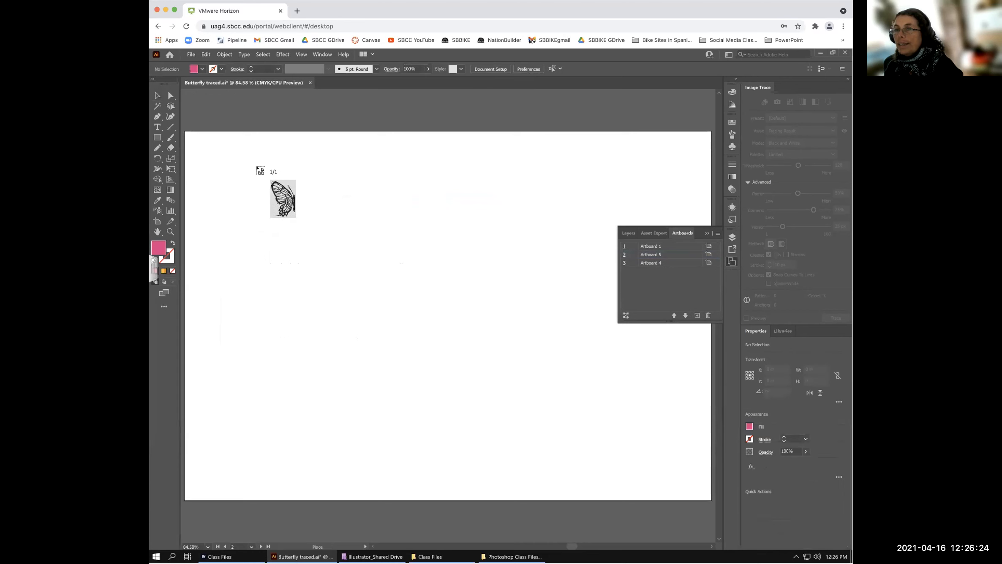
click(248, 167)
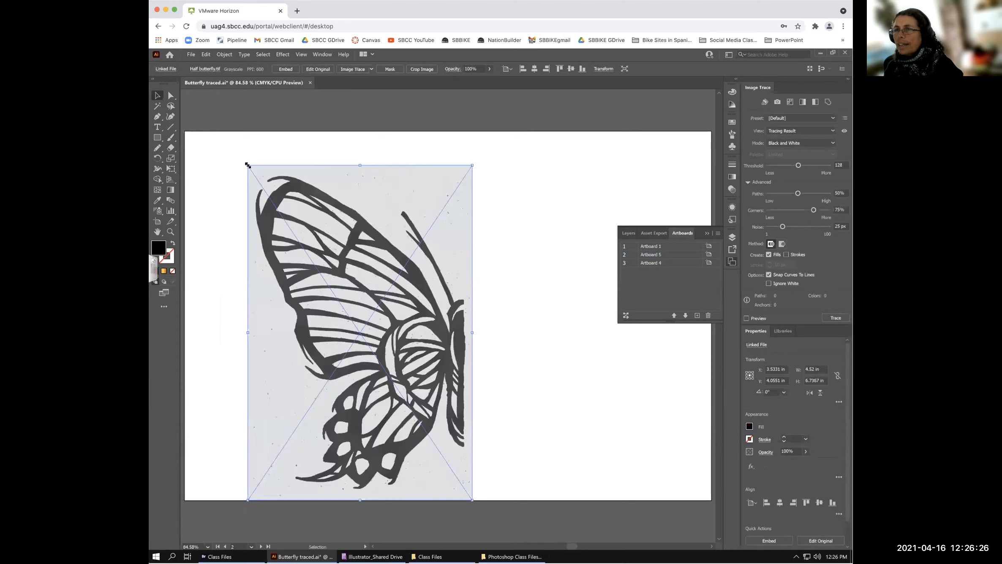
- Drag the placed half-butterfly scan up and left into position on Artboard 5
drag(362, 185, 611, 216)
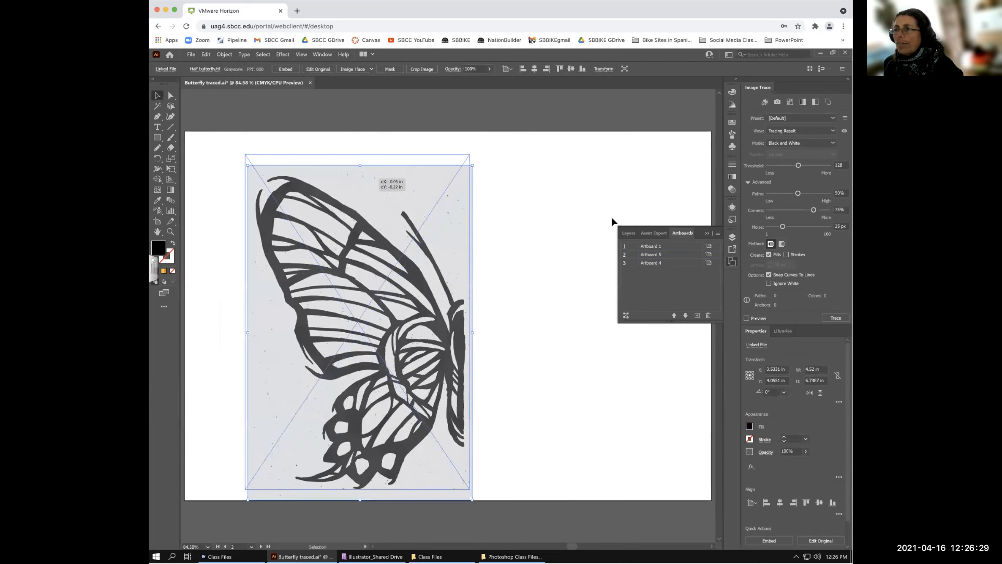
click(706, 233)
drag(376, 178, 372, 174)
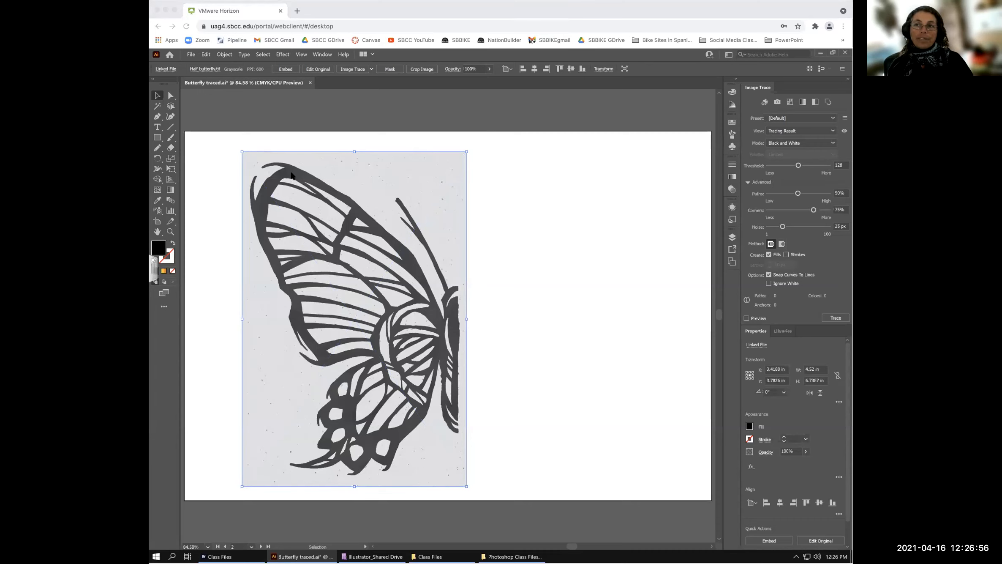
drag(286, 171, 287, 173)
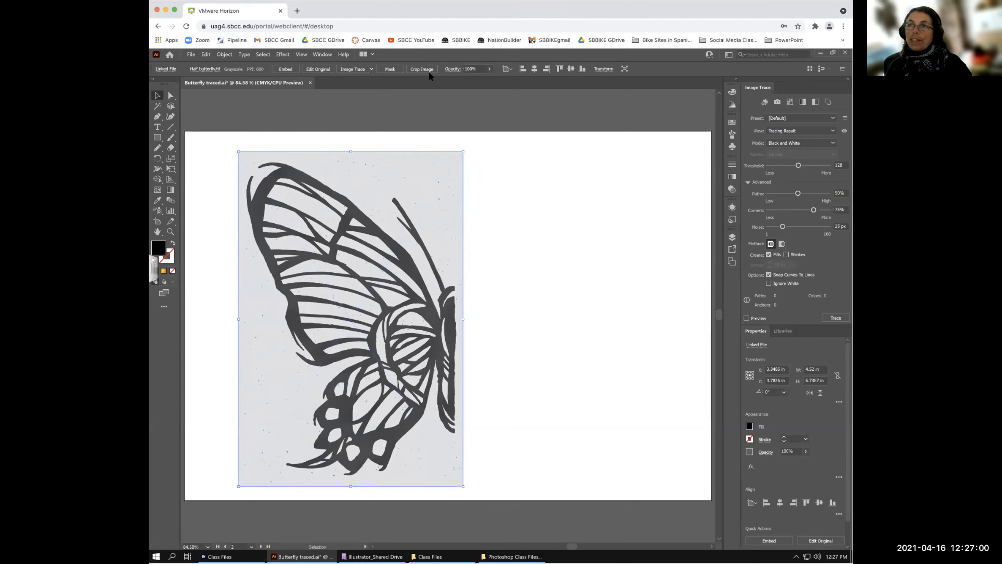
- Trace the scan with the Sketched Art preset, enable Ignore White, and lower the Threshold
click(371, 68)
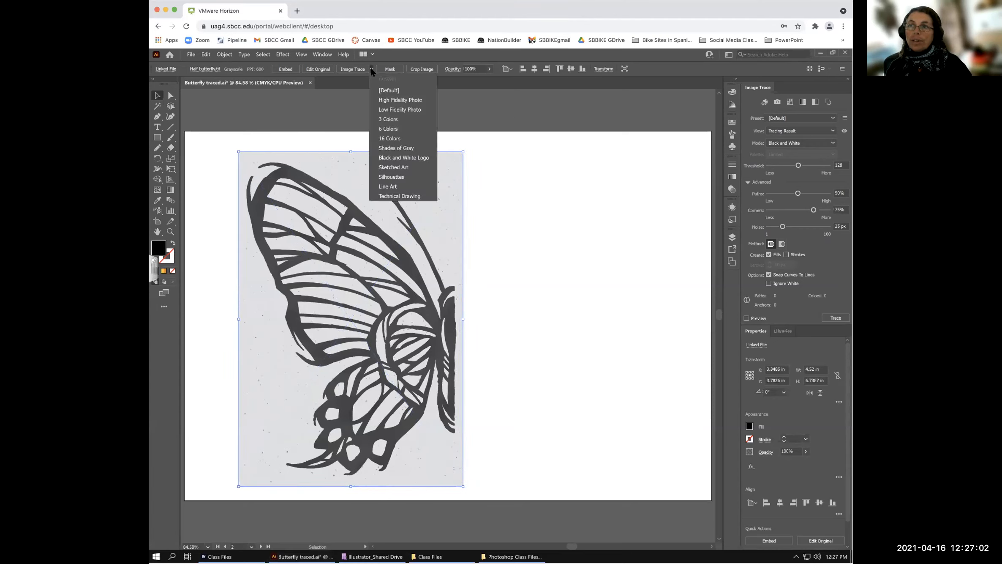
click(395, 168)
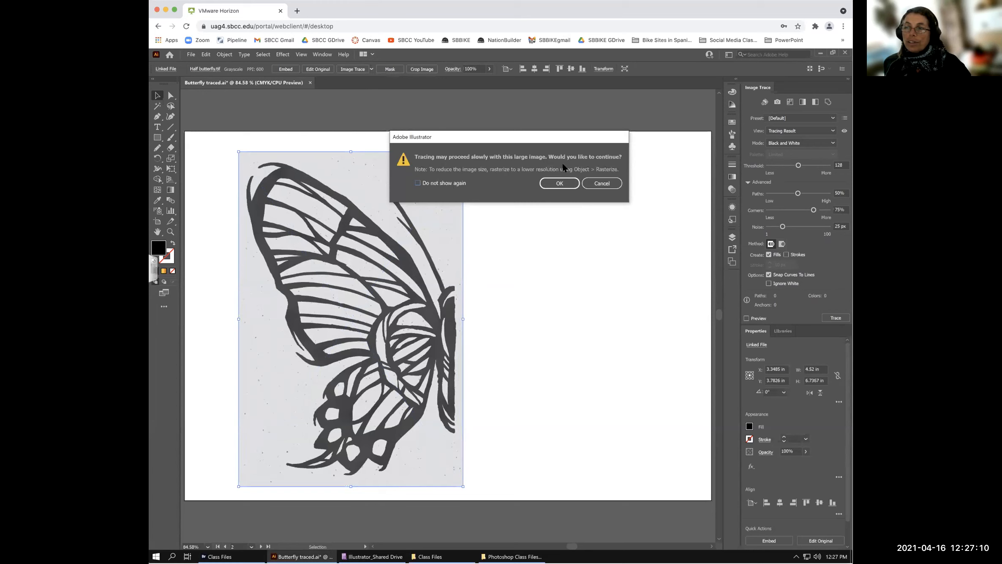
click(559, 183)
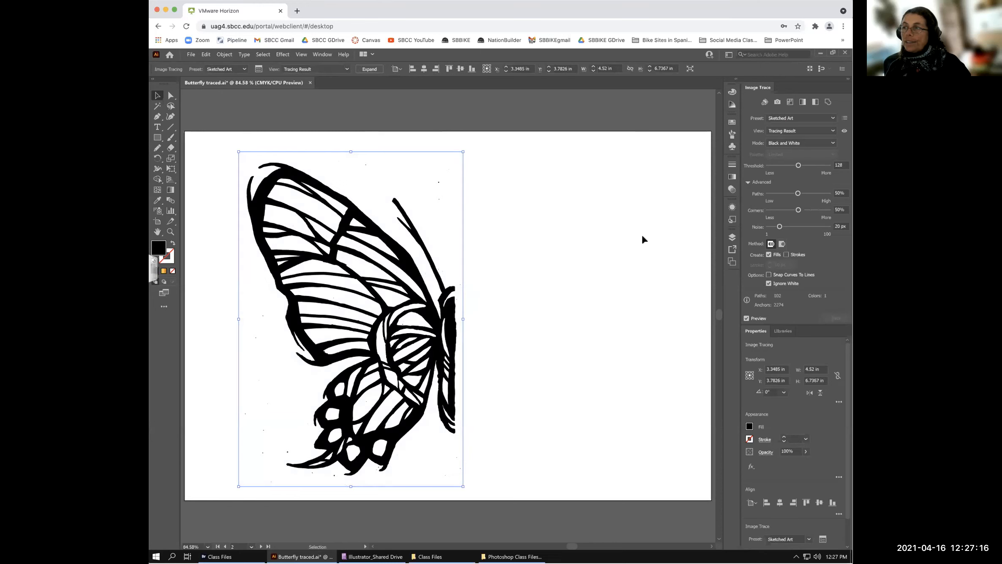
click(768, 283)
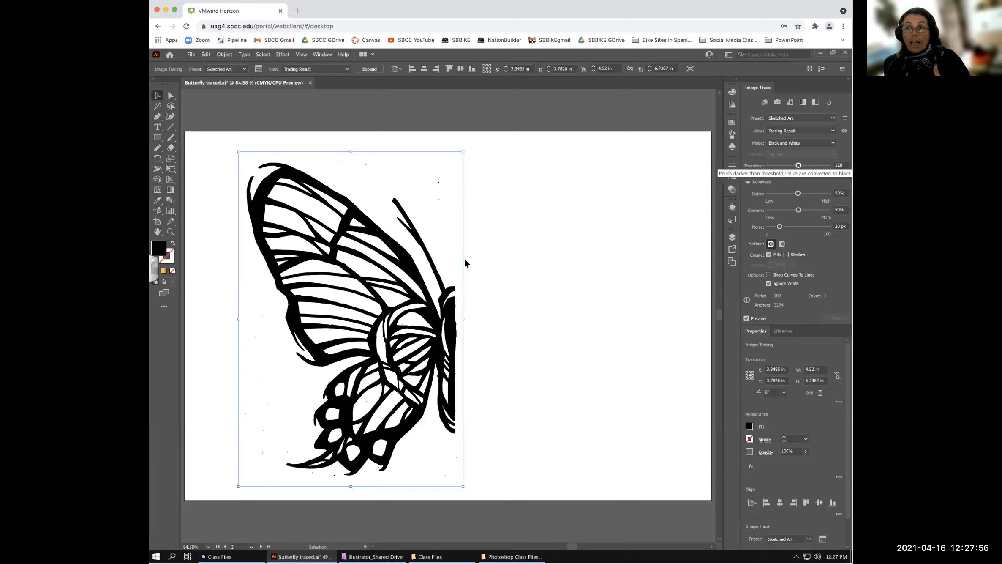
drag(798, 165, 771, 166)
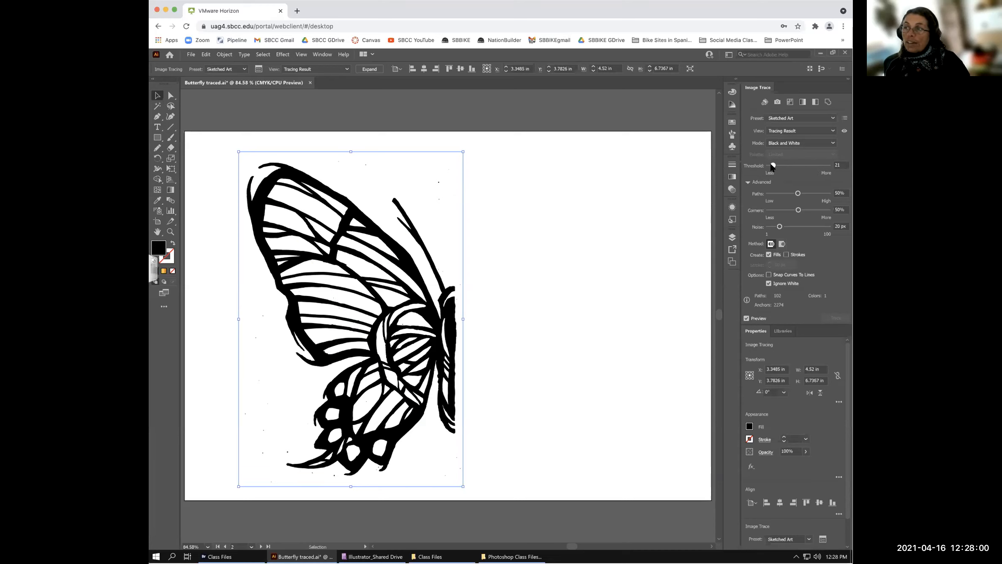
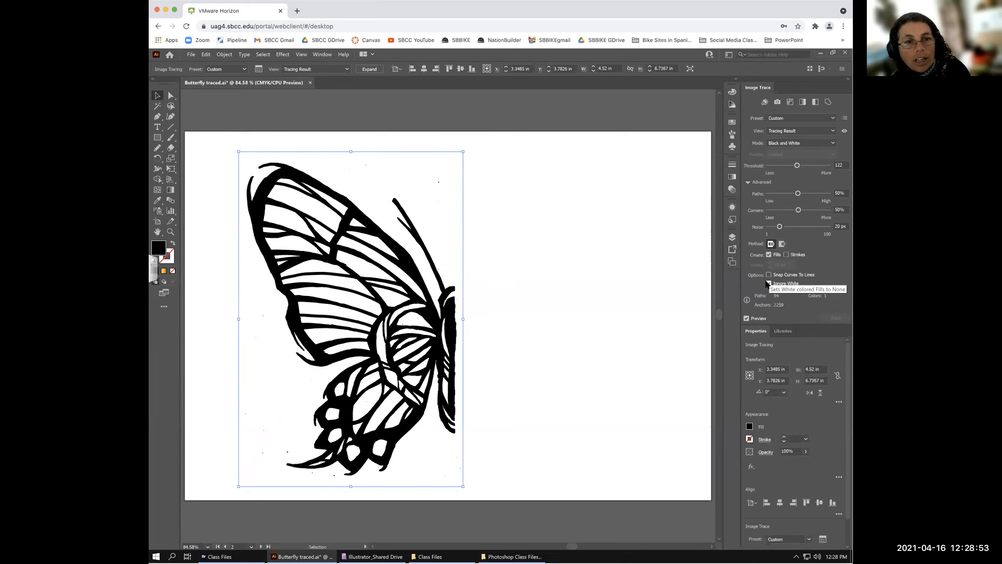
- Enable Ignore White, expand the trace into vector paths, and show the transparency grid
click(783, 282)
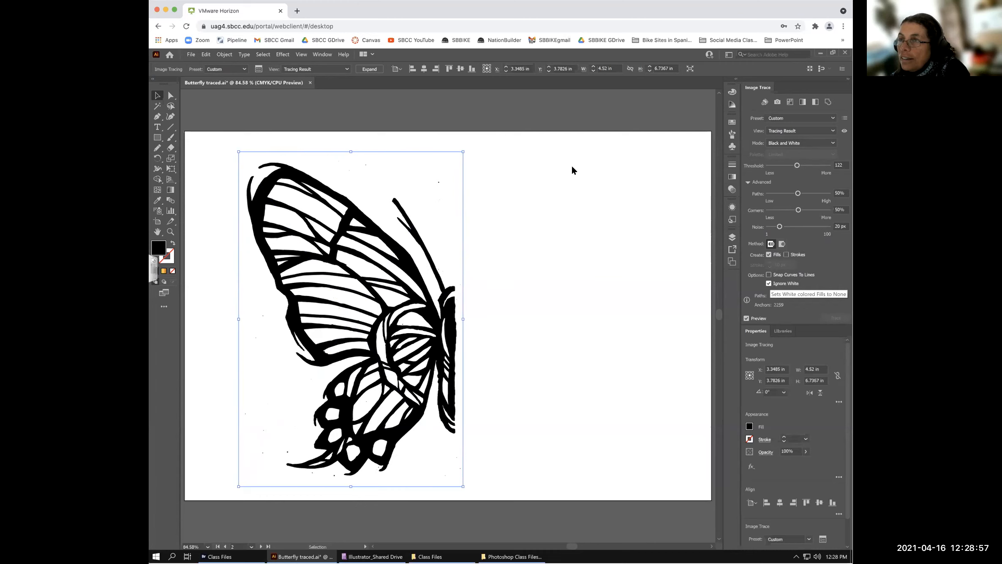
click(369, 69)
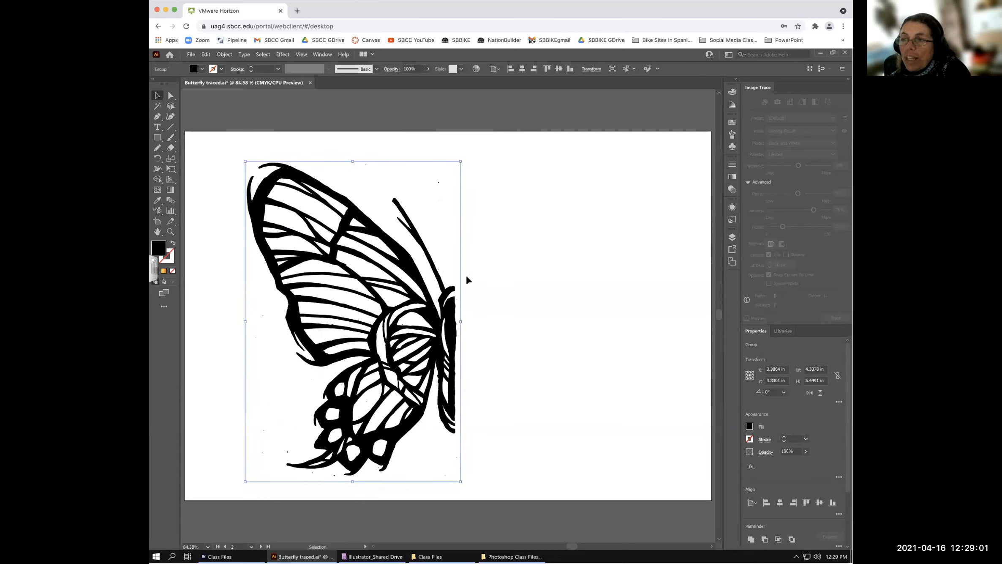
click(301, 54)
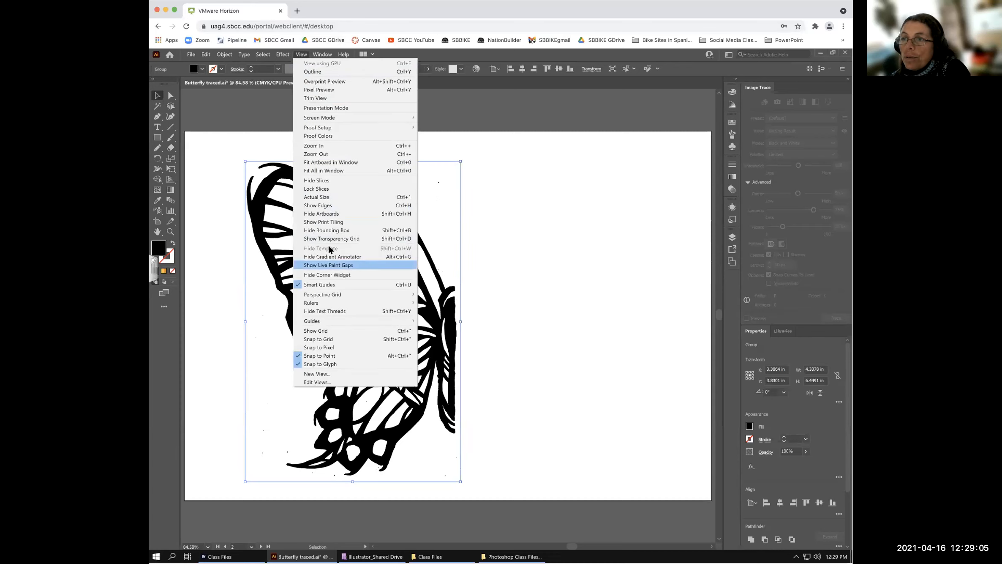
click(453, 252)
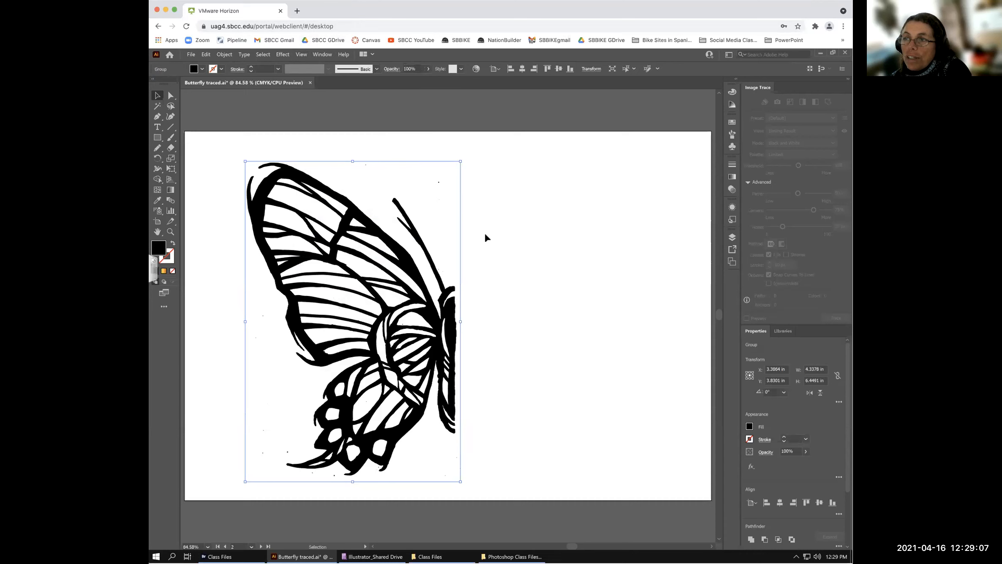
key(ctrl+shift+d)
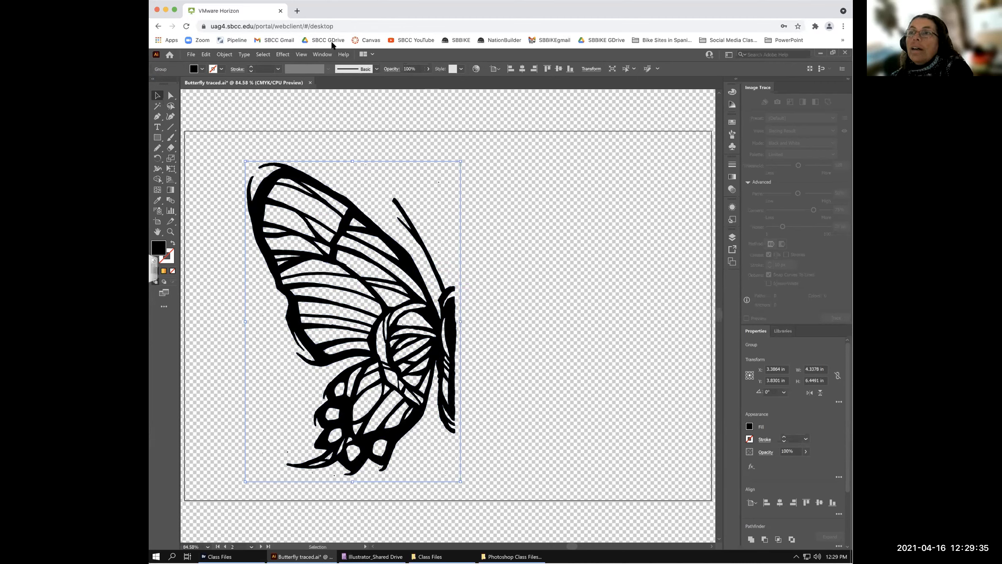
click(300, 55)
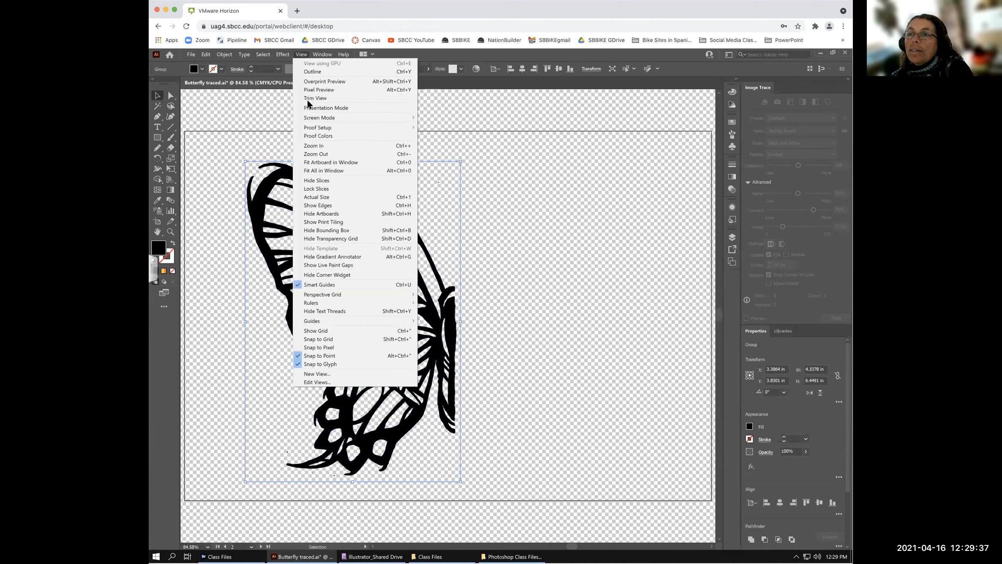
click(331, 239)
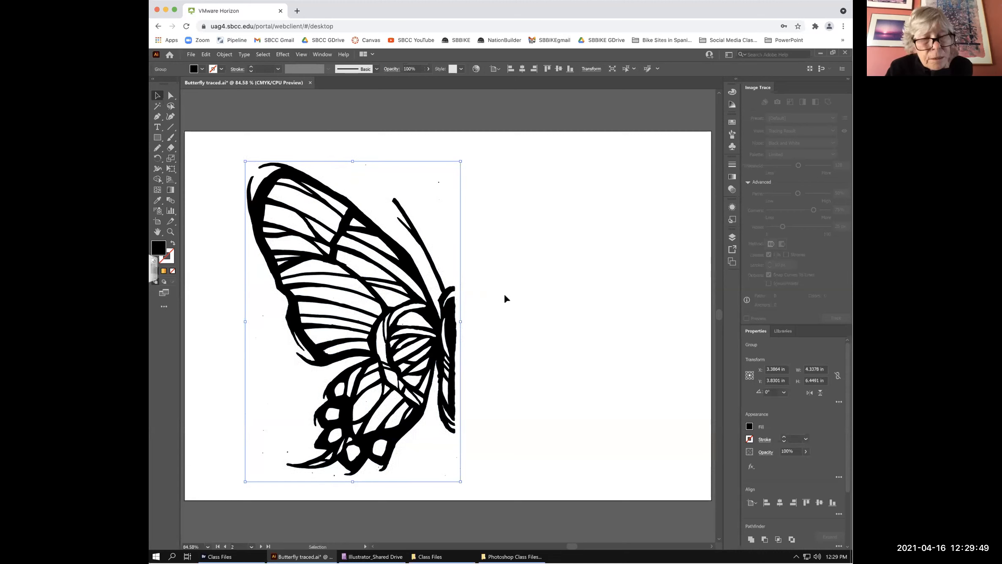
click(301, 54)
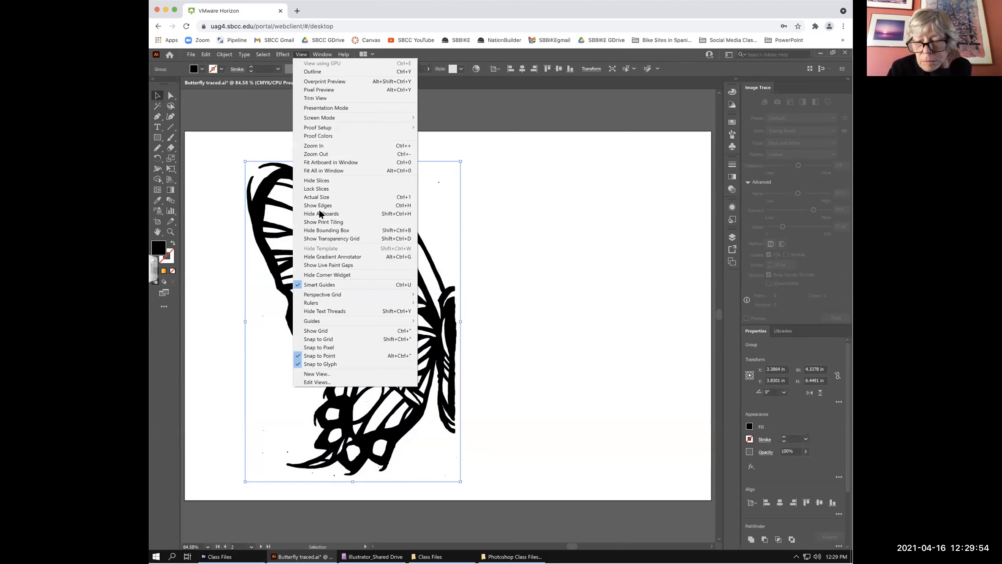
click(322, 239)
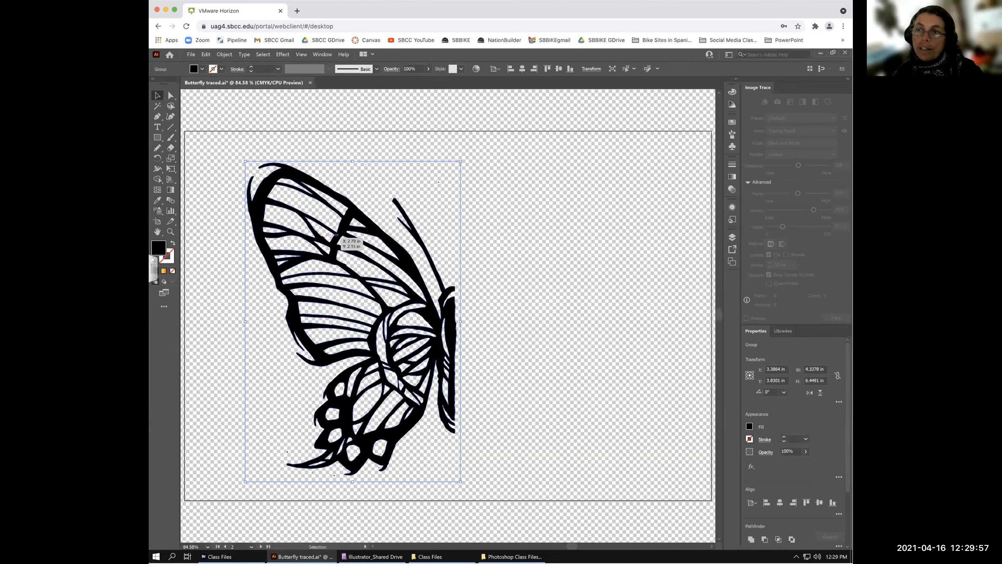
click(301, 55)
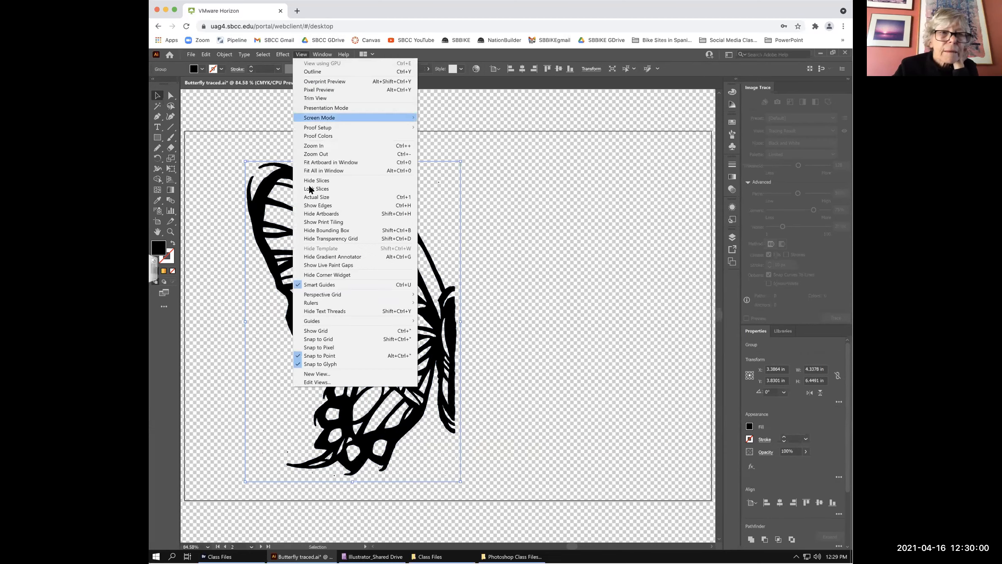
click(327, 240)
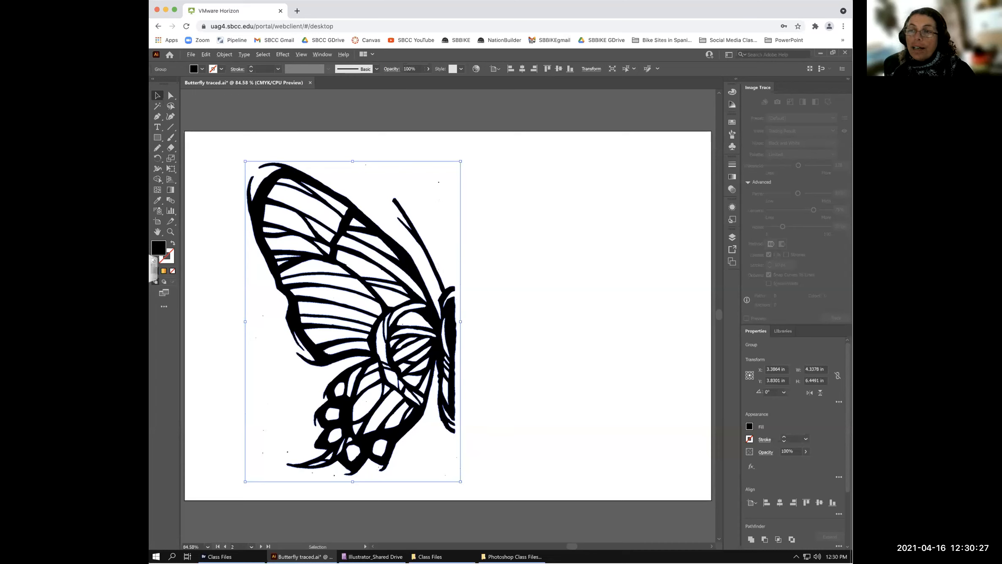
drag(406, 248, 634, 310)
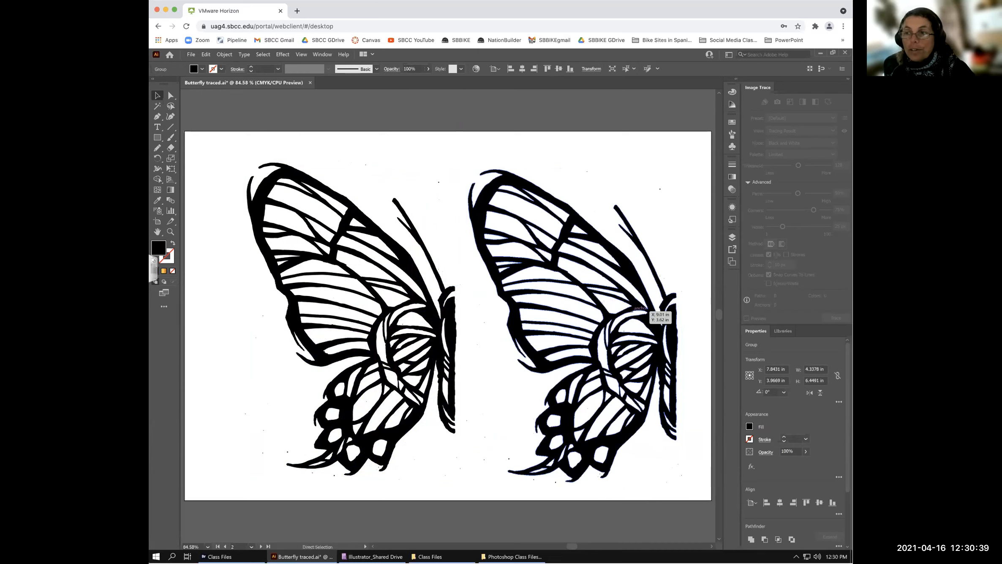
key(ctrl+z)
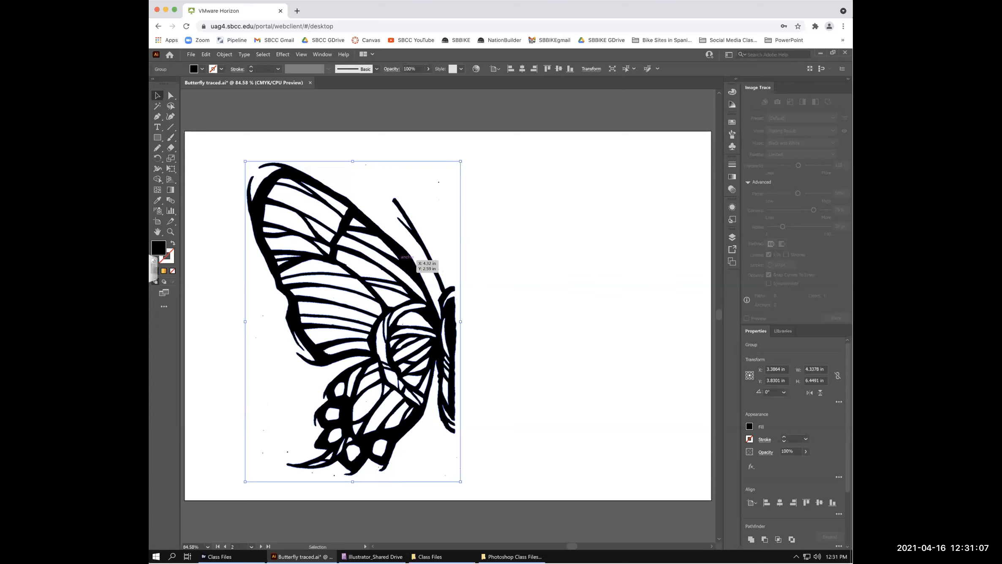
click(157, 157)
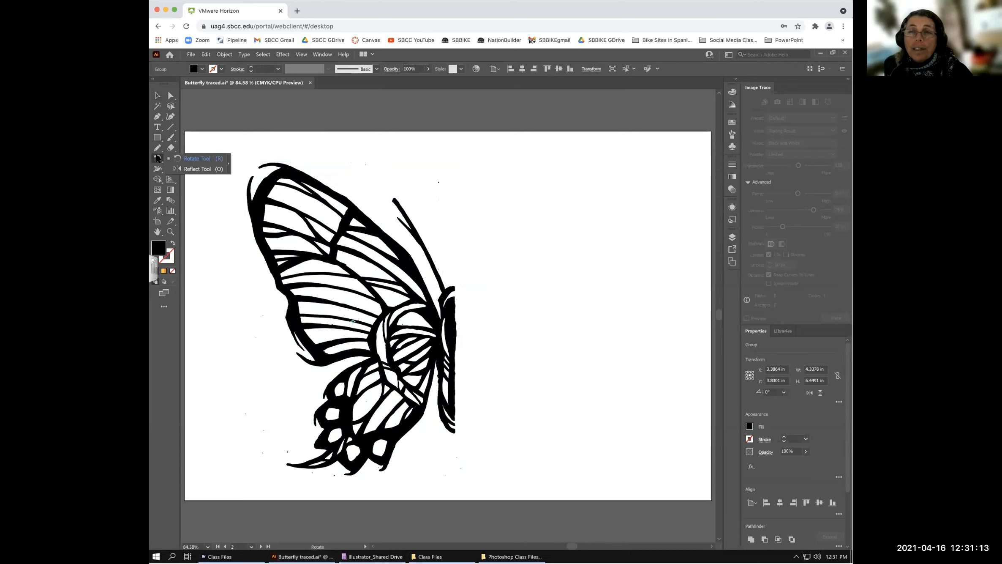
- Pick the Reflect tool, then return to the Selection tool and drag across the butterfly half
click(190, 169)
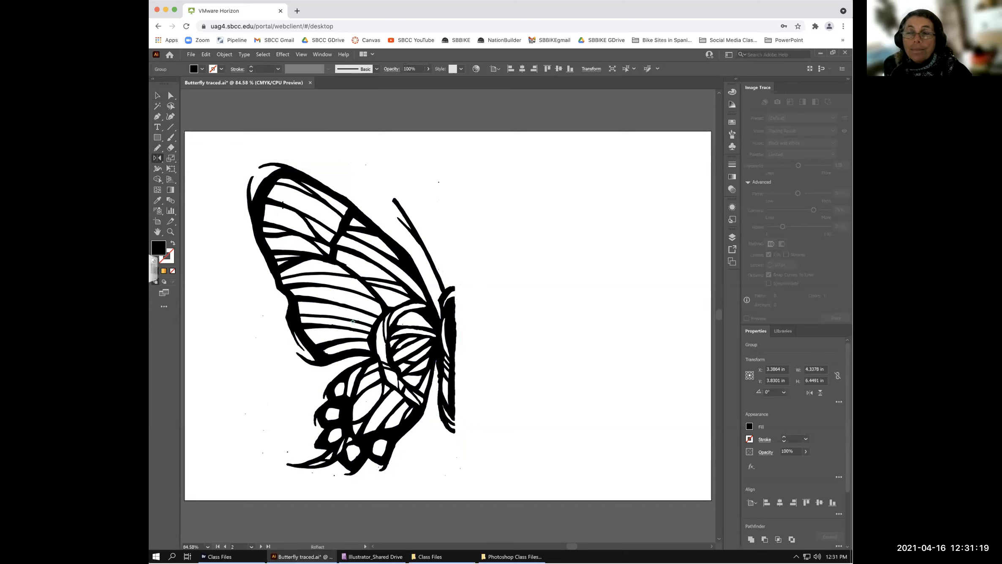
key(v)
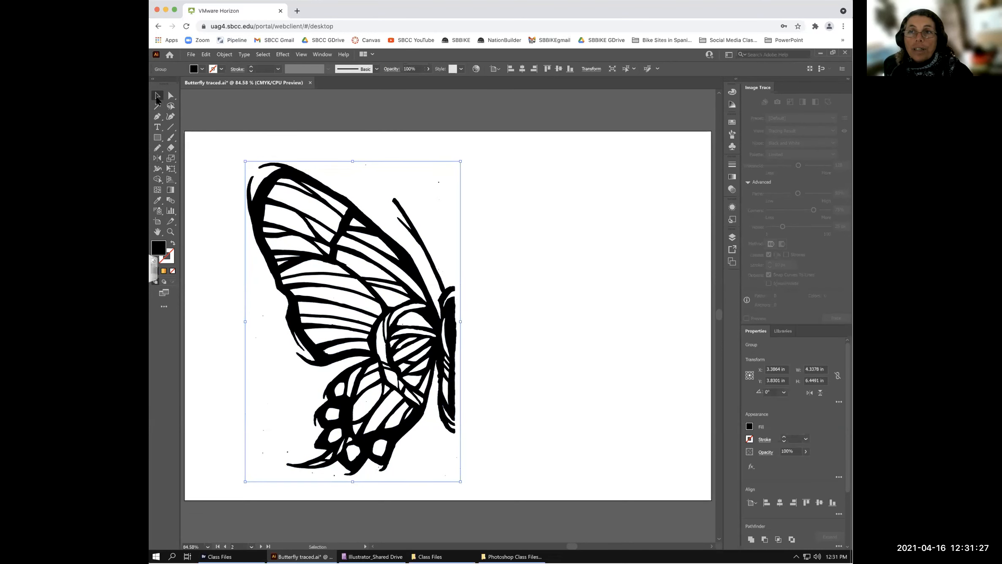
mouse_move(157, 149)
mouse_down()
mouse_move(165, 146)
mouse_move(157, 160)
mouse_move(204, 169)
mouse_up()
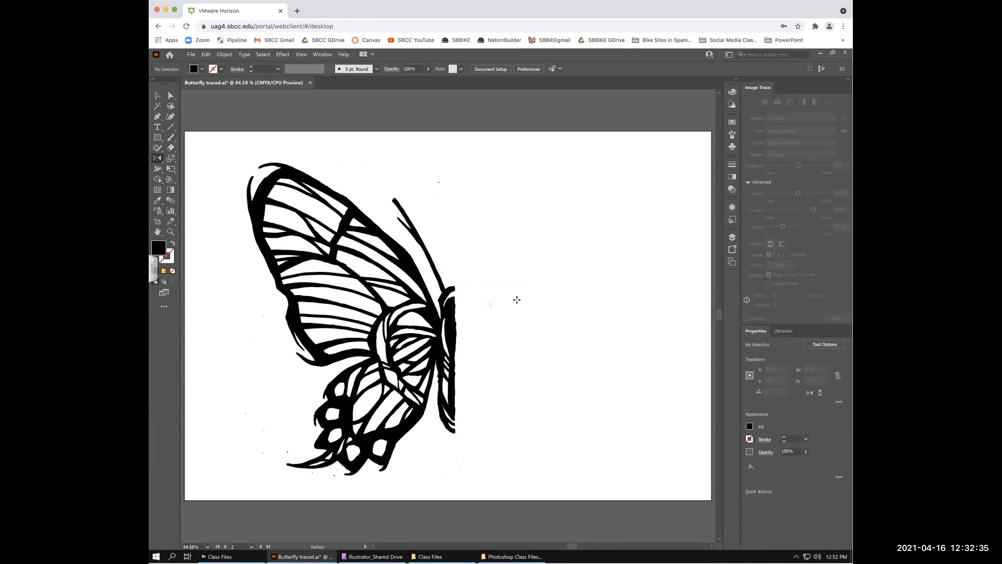
- Move the butterfly half slightly left on the artboard
click(158, 95)
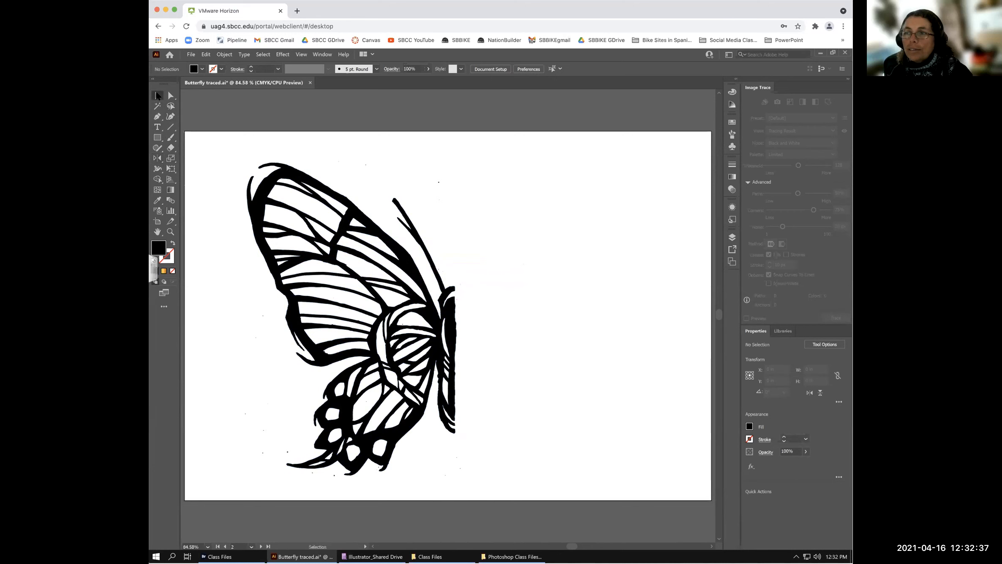
key(o)
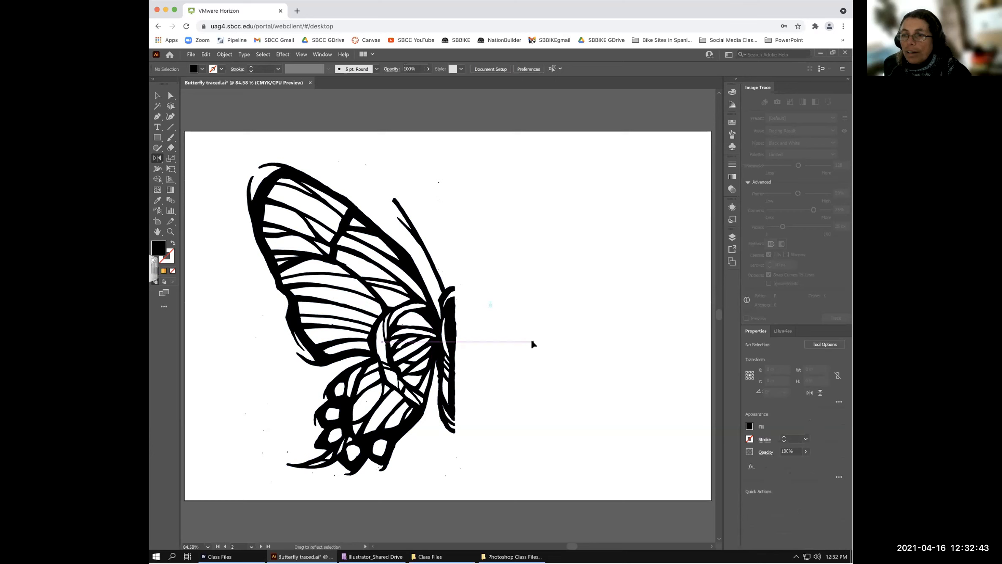
click(159, 98)
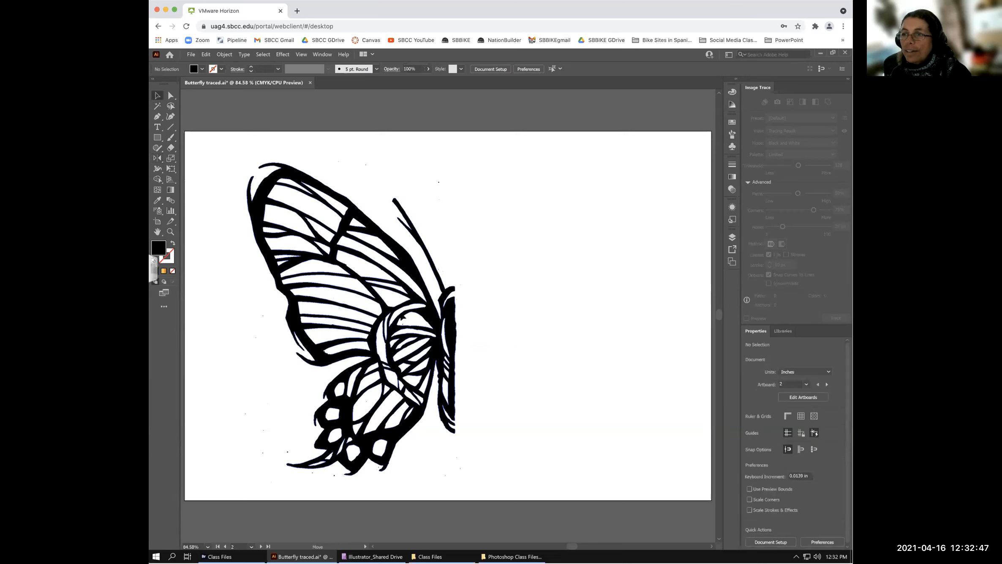
mouse_move(451, 326)
mouse_down()
mouse_move(402, 318)
mouse_move(435, 317)
mouse_up()
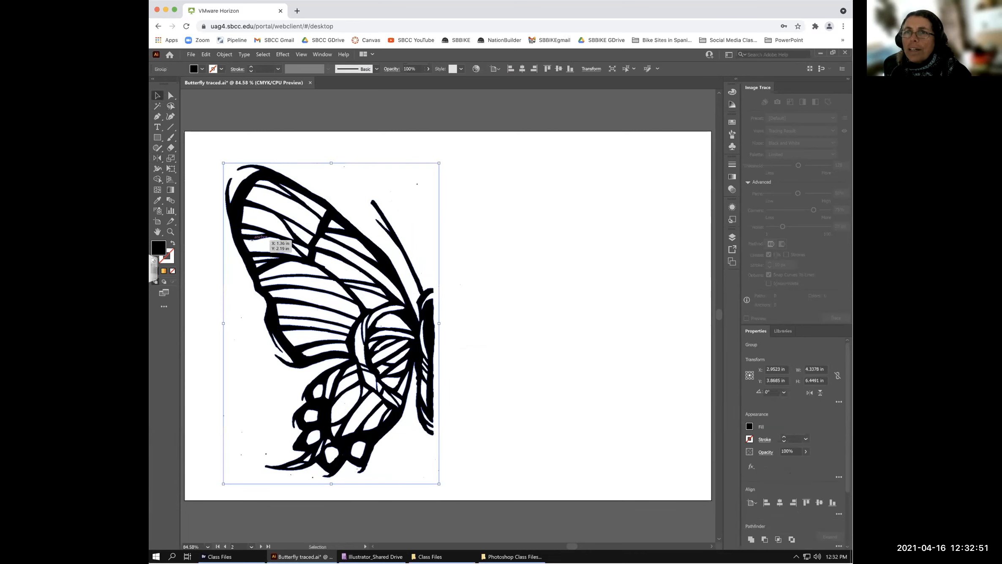
- Reflect the half onto the right side about its inner edge, then undo the mirror
click(157, 158)
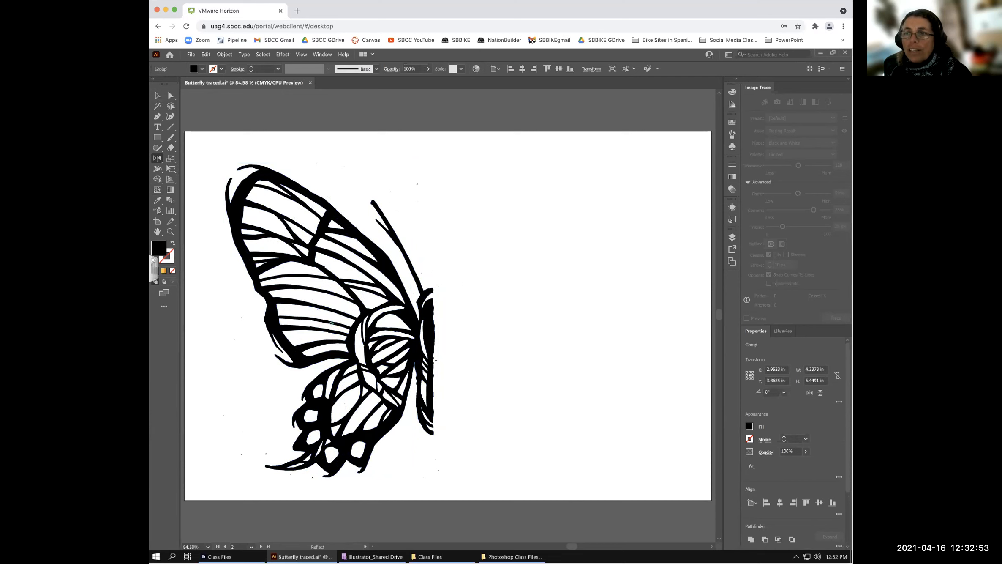
click(434, 346)
drag(475, 335, 442, 242)
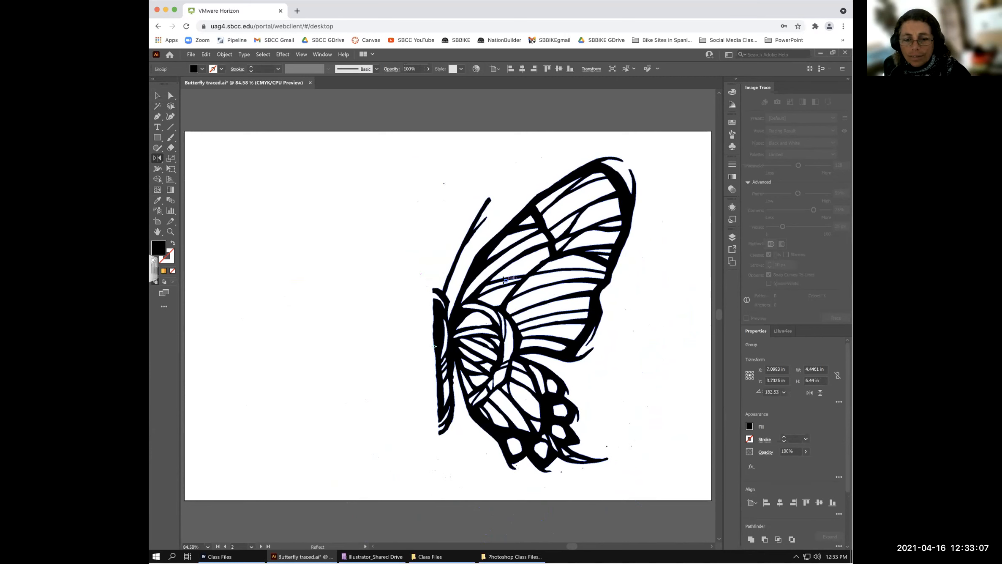
key(ctrl+z)
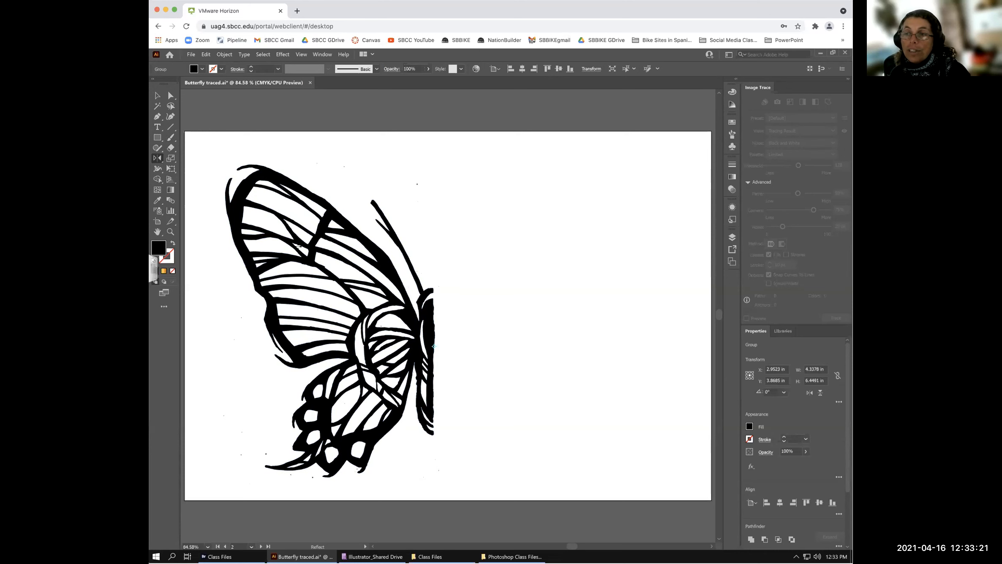
- Reflect a vertical-axis copy across the body edge, then delete that mirrored right half
click(434, 346)
drag(452, 319, 468, 307)
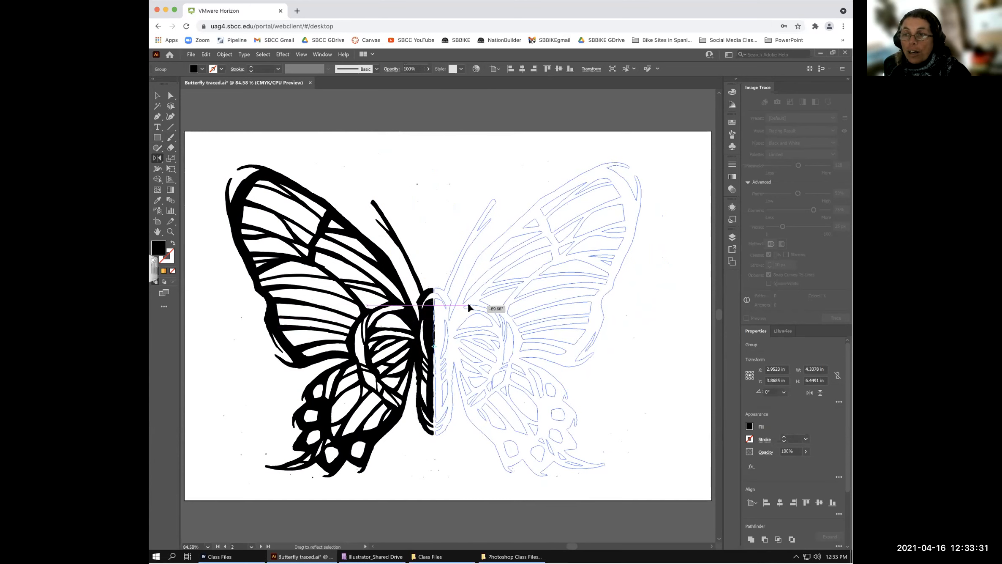
mouse_move(469, 304)
mouse_down()
mouse_move(471, 292)
mouse_move(475, 299)
mouse_up()
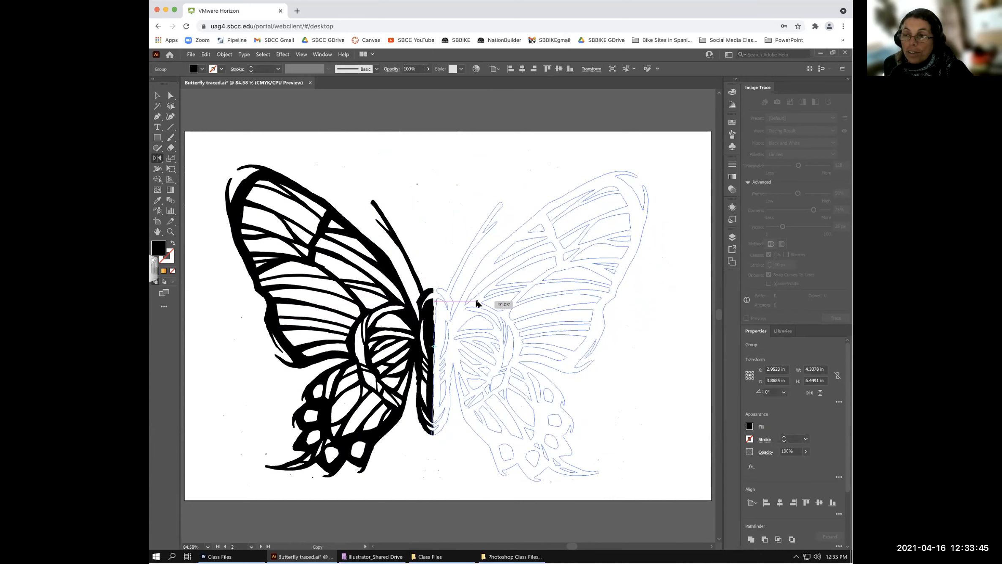
drag(477, 302, 476, 299)
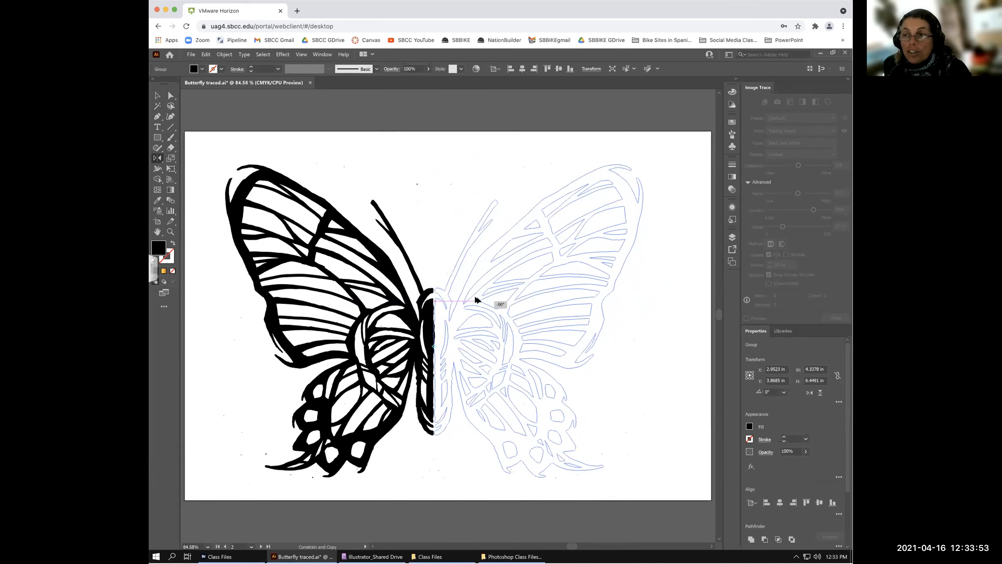
drag(476, 300, 476, 300)
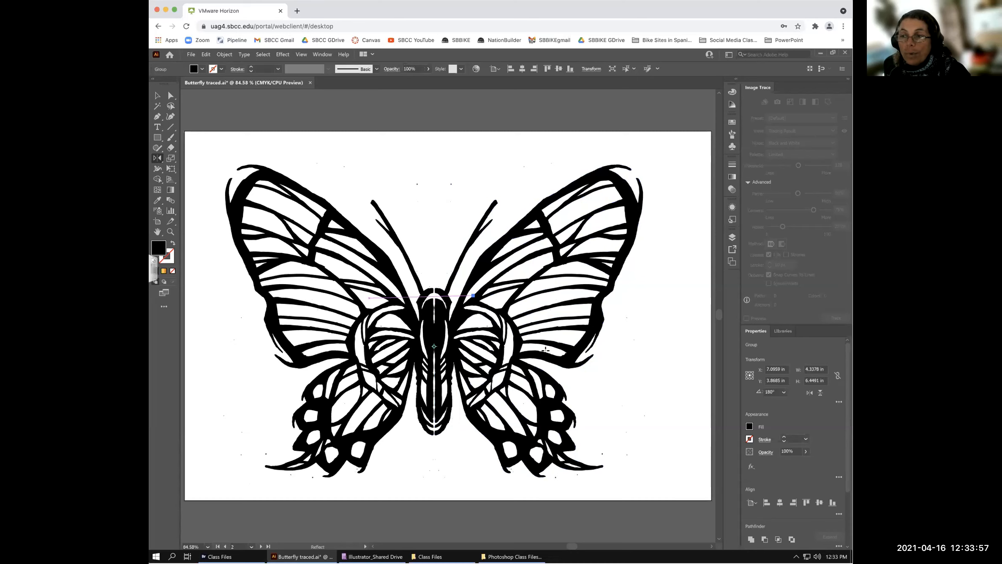
key(Delete)
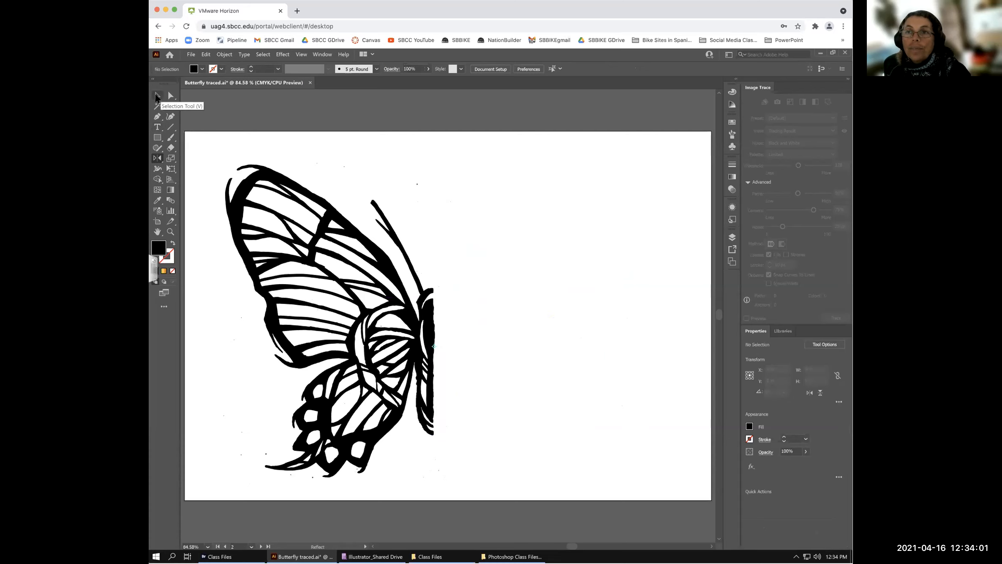
click(157, 95)
- Select the left half and reflect an Alt copy across its right edge at -90°
drag(276, 180, 276, 179)
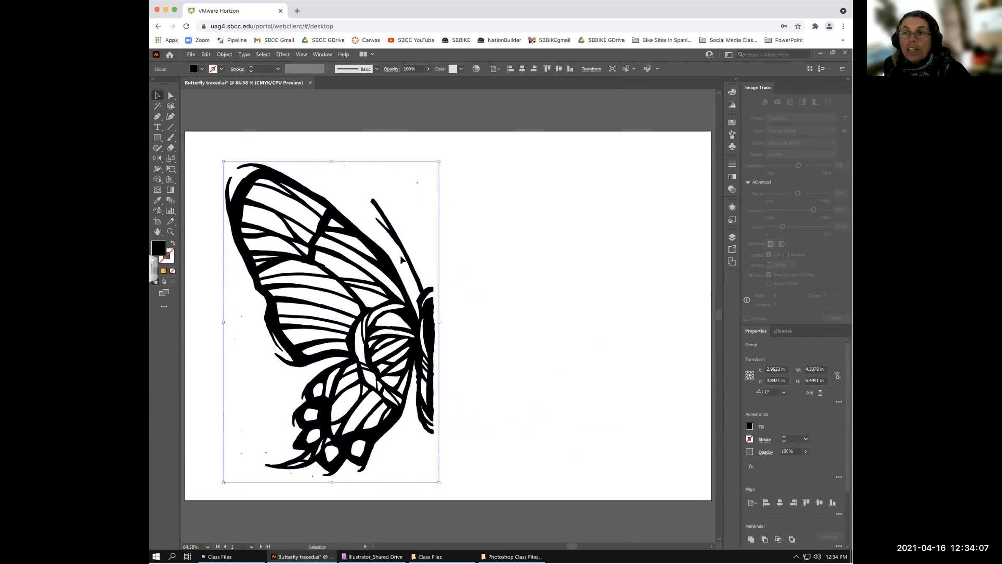
click(156, 158)
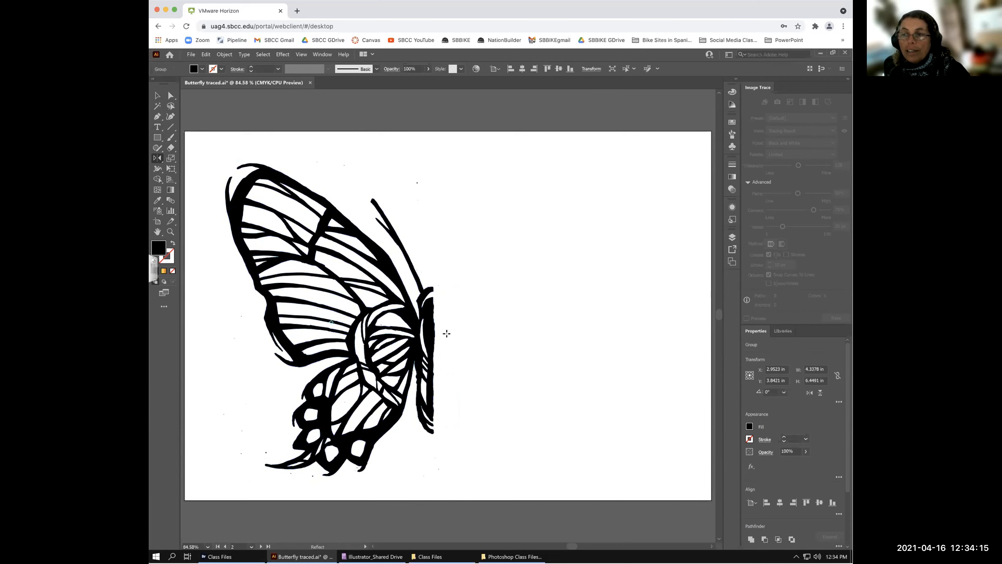
click(435, 349)
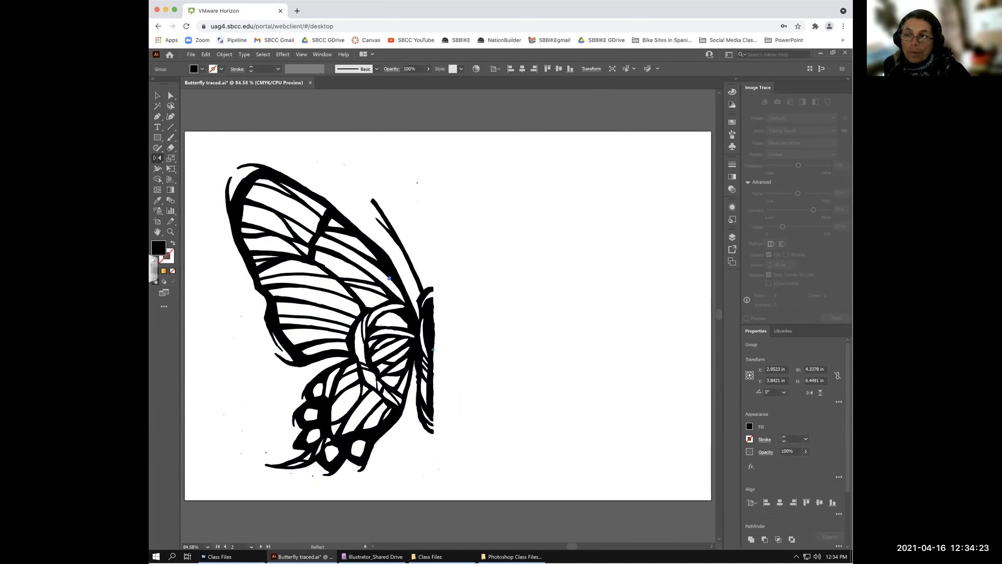
mouse_move(475, 300)
mouse_down()
mouse_move(484, 309)
mouse_move(468, 285)
mouse_up()
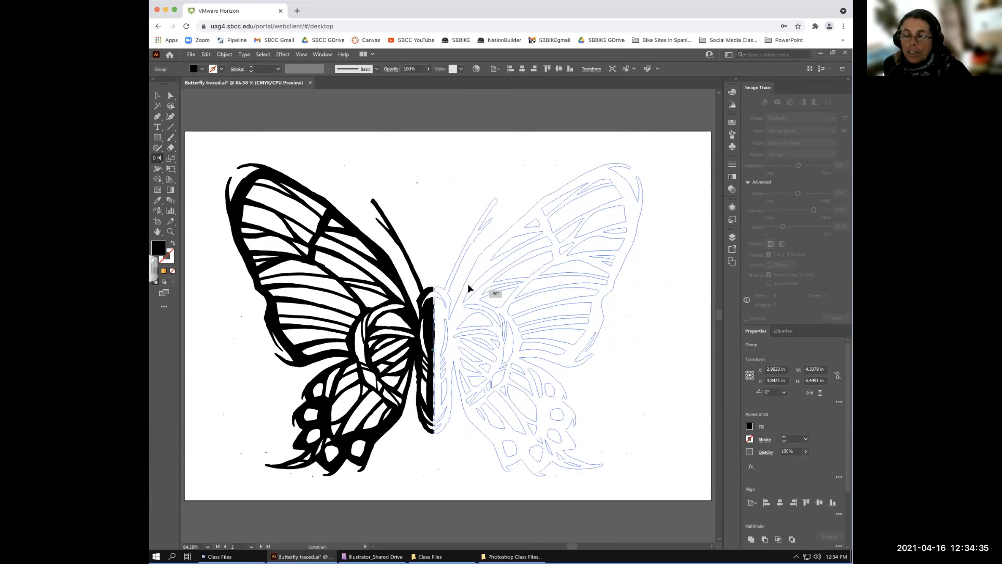
drag(468, 288, 469, 280)
key(alt)
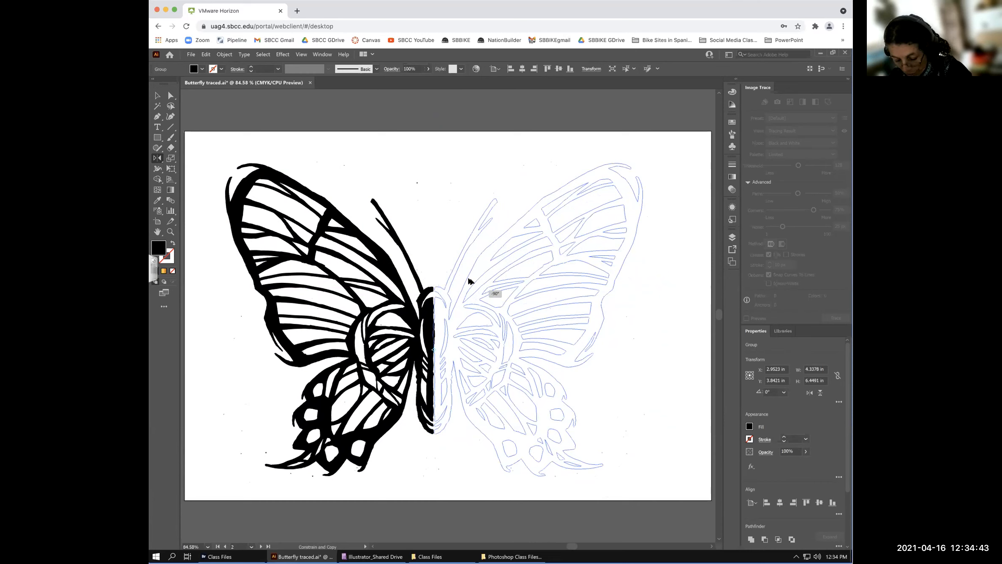
drag(470, 282, 475, 279)
key(alt)
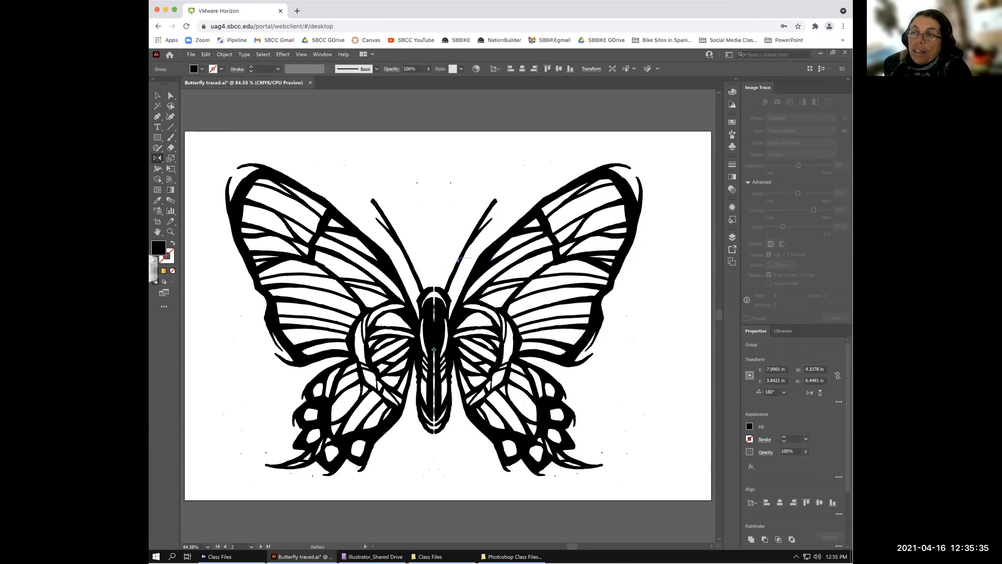
drag(443, 252, 582, 356)
- Undo the skewed mirror, then select and delete the mirrored right half
key(z)
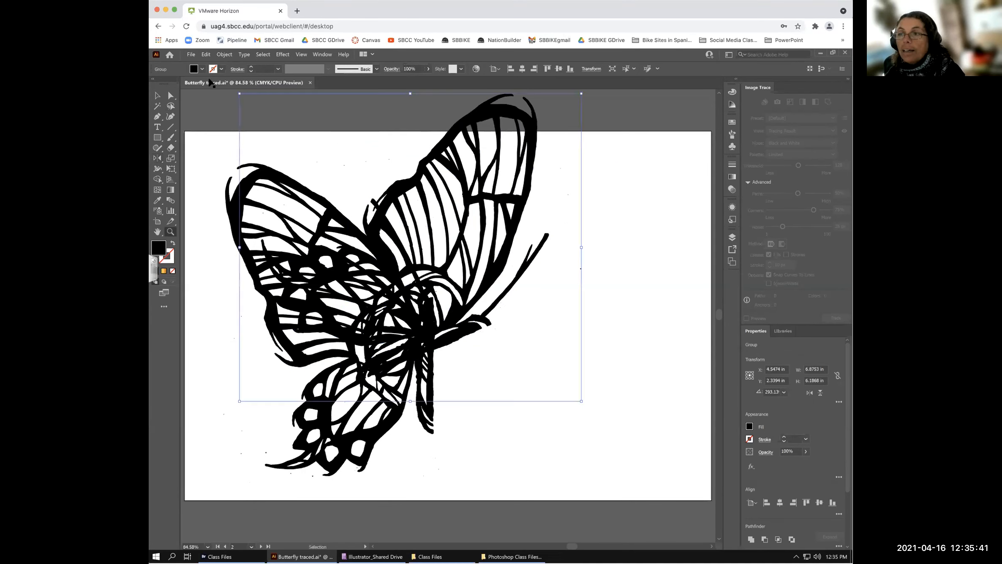
key(ctrl+z)
click(156, 95)
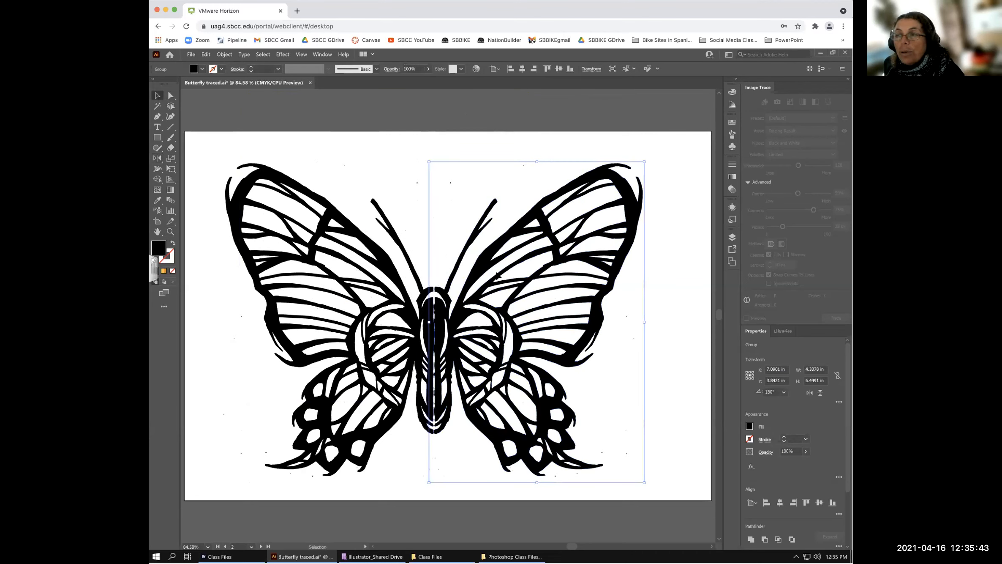
click(556, 278)
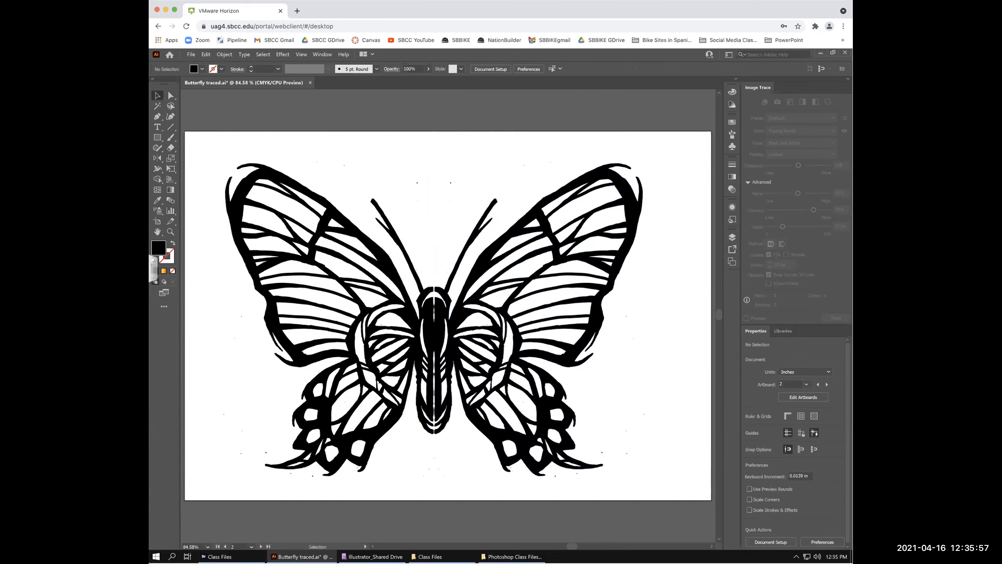
click(446, 328)
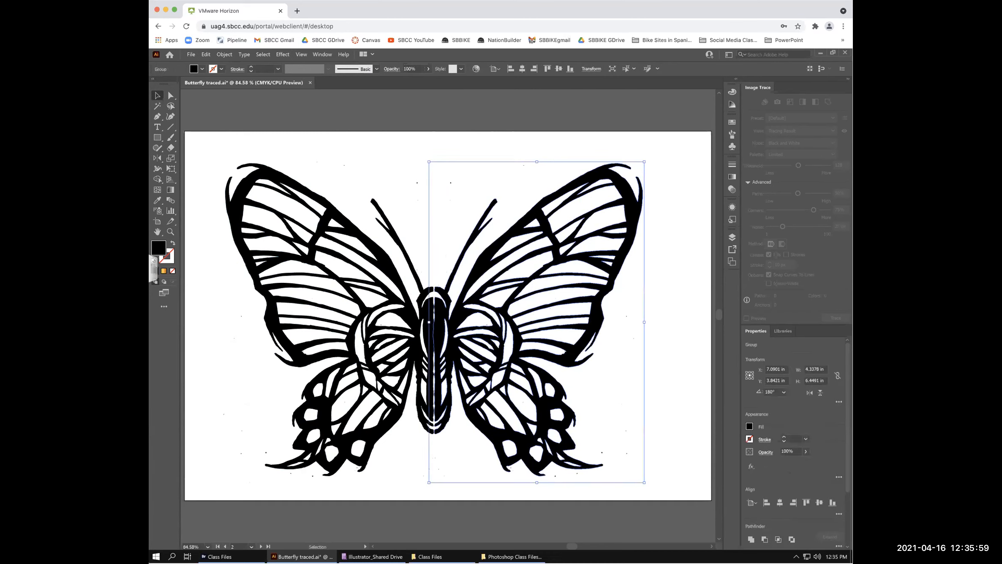
key(Delete)
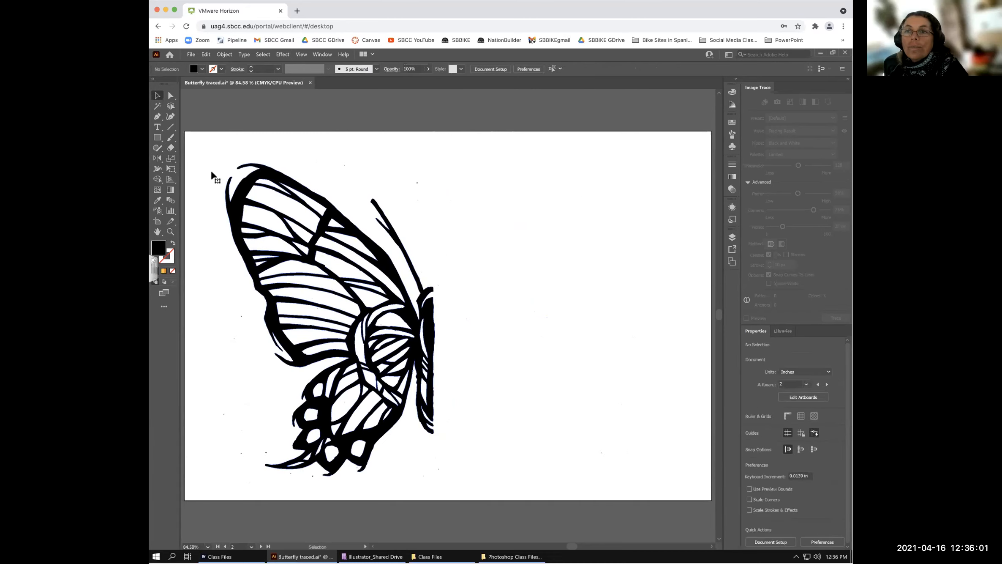
- Select all and reflect an Alt copy of the left half across its right edge
key(ctrl+a)
click(157, 159)
click(434, 350)
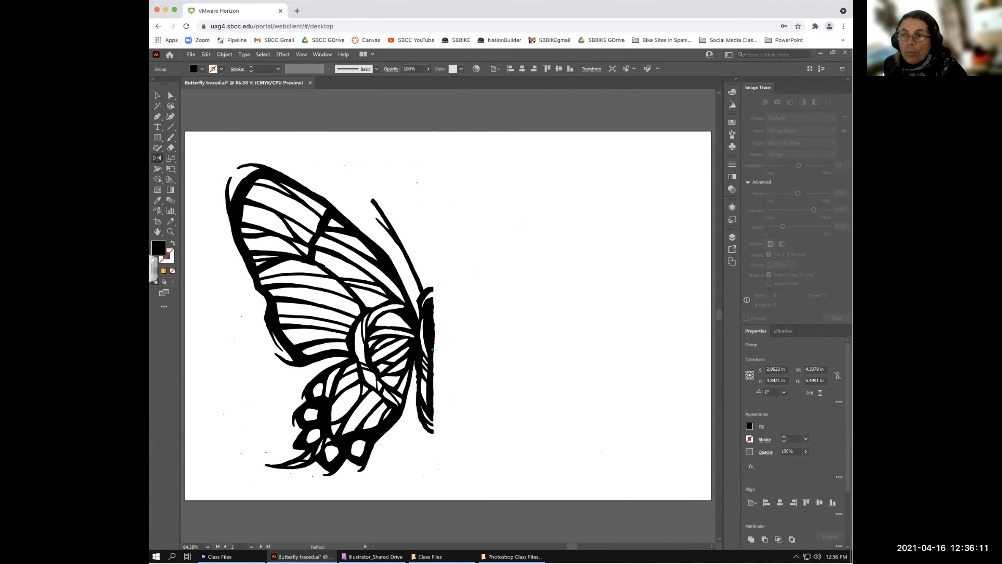
drag(422, 258, 476, 276)
key(alt)
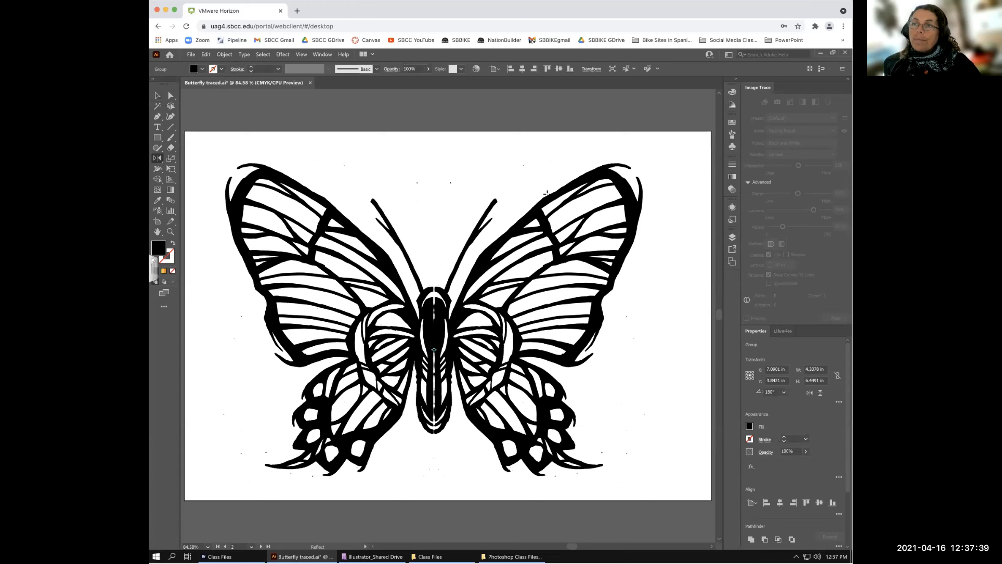
- Check each half by selecting and deselecting the left and right halves in turn
click(157, 95)
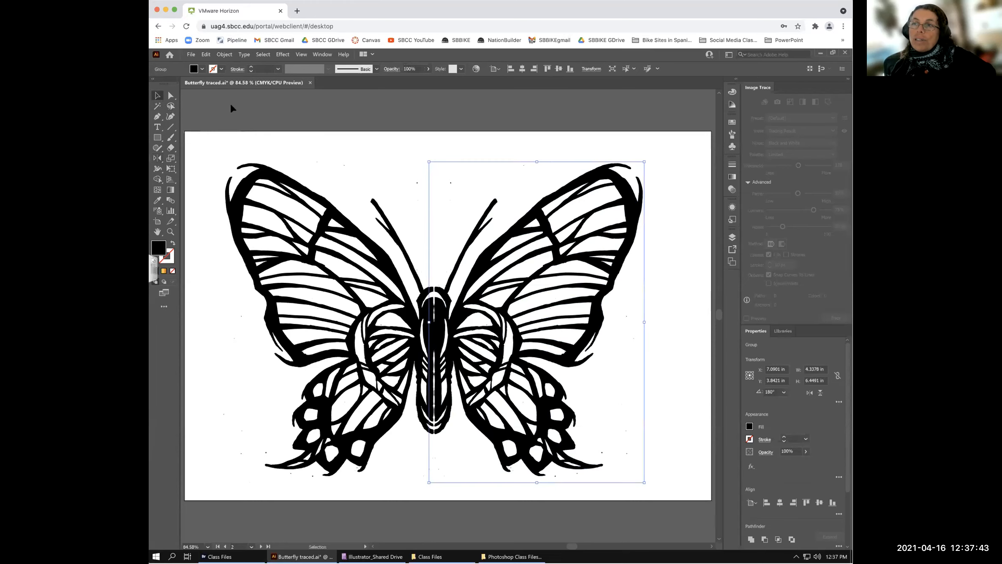
click(322, 152)
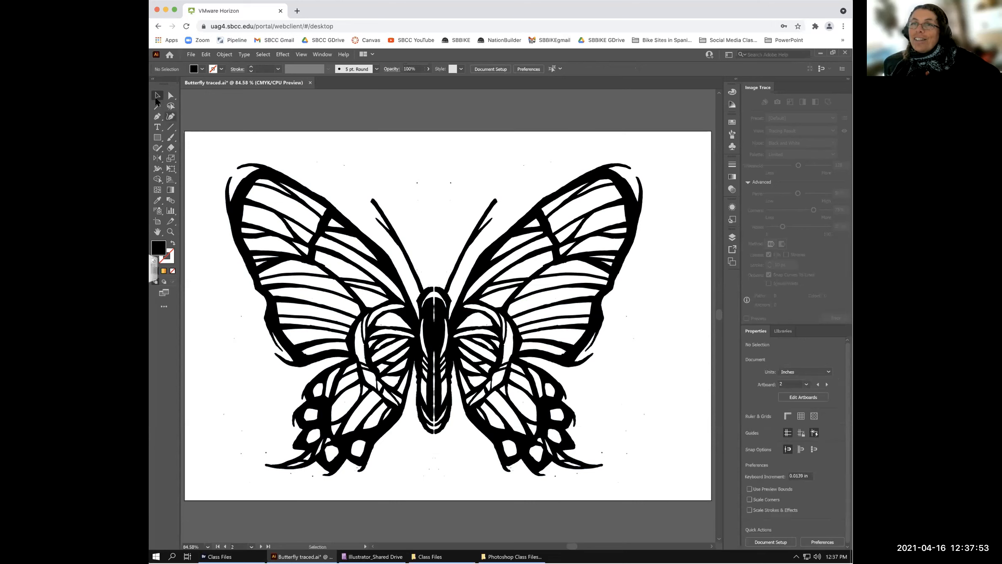
mouse_move(349, 171)
mouse_down()
mouse_move(447, 176)
mouse_move(340, 171)
mouse_move(351, 169)
mouse_up()
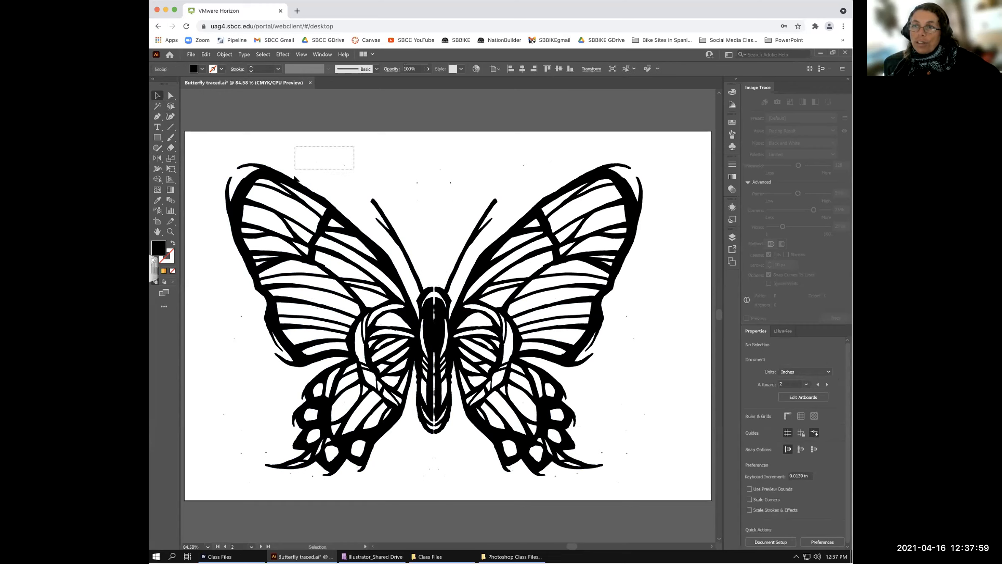
click(318, 161)
click(318, 168)
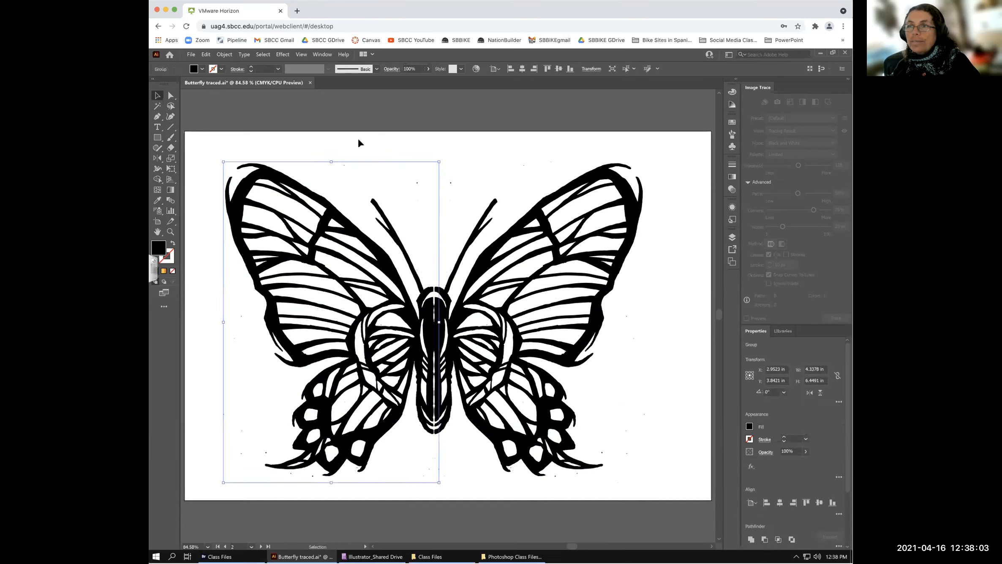
click(378, 142)
click(455, 181)
click(453, 180)
- Delete the extra stacked right half inside isolation mode, then exit isolation
double_click(451, 183)
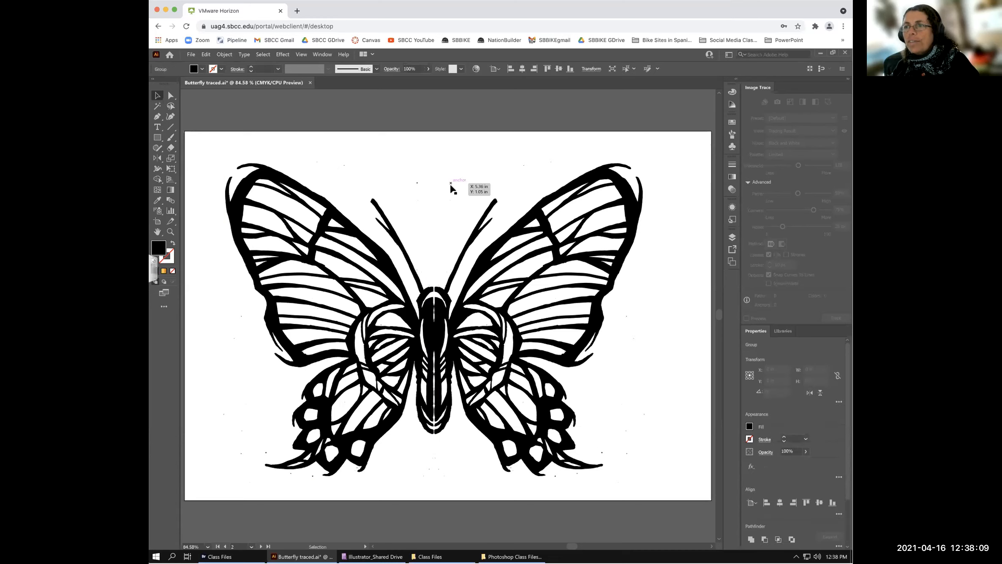
key(Delete)
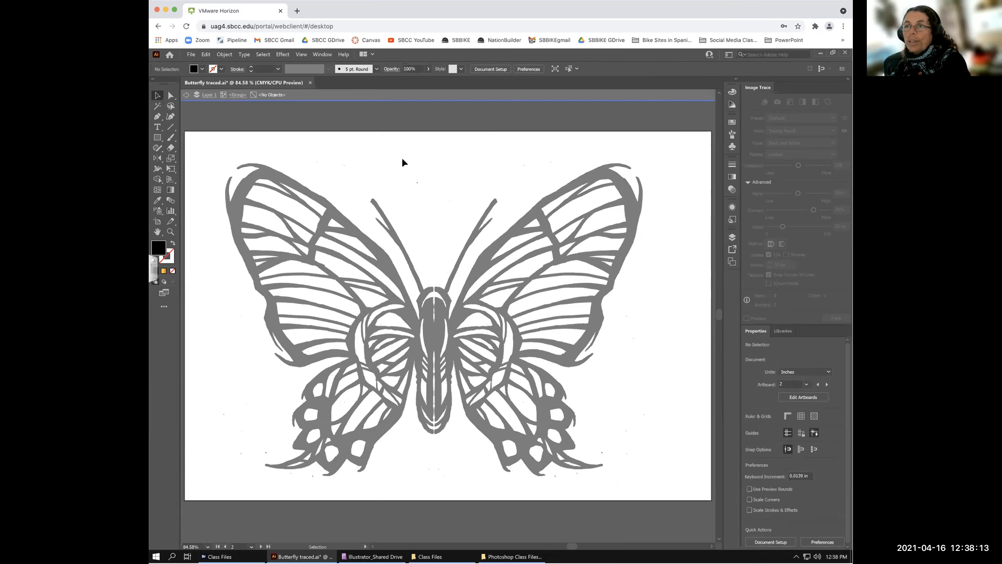
double_click(416, 182)
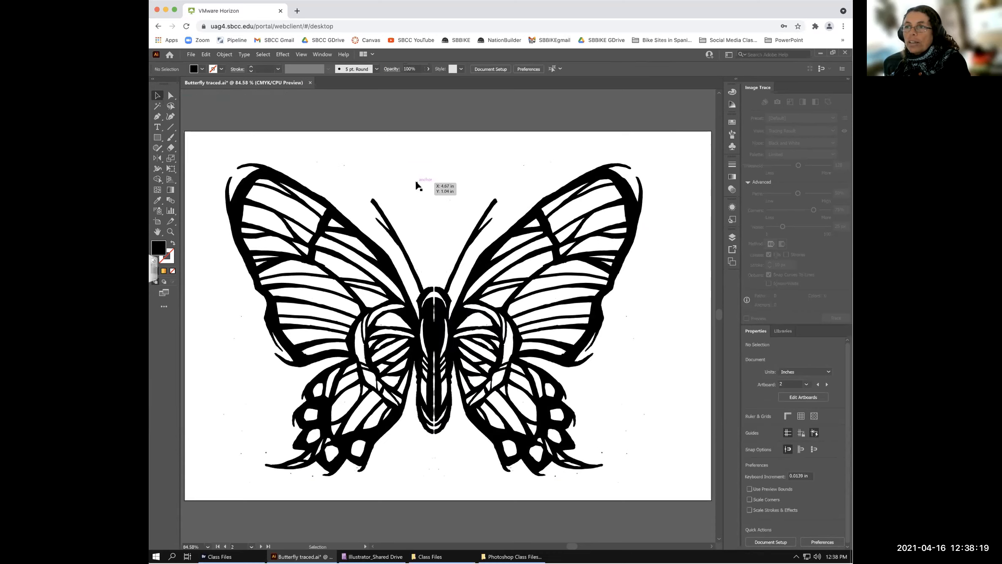
double_click(415, 182)
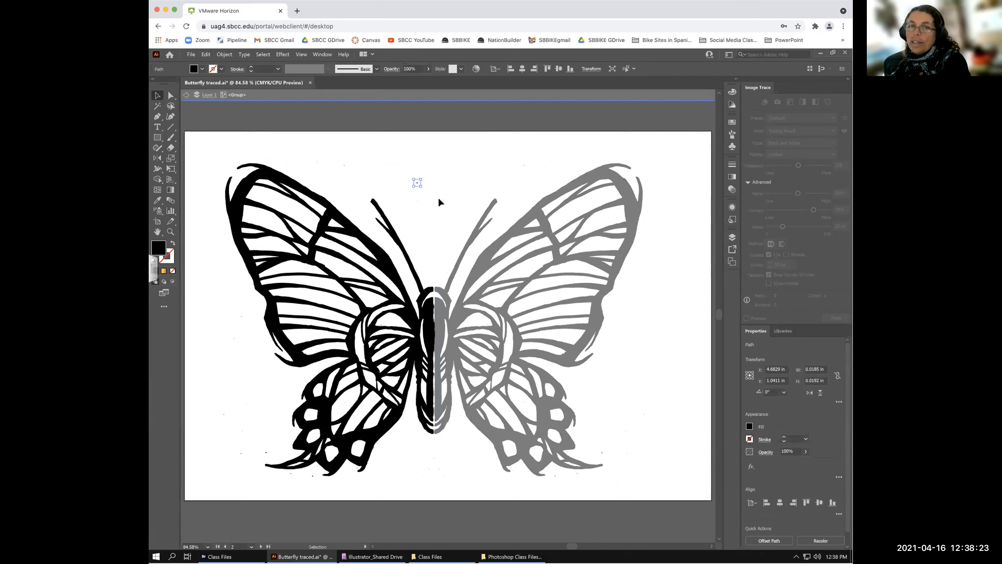
click(400, 182)
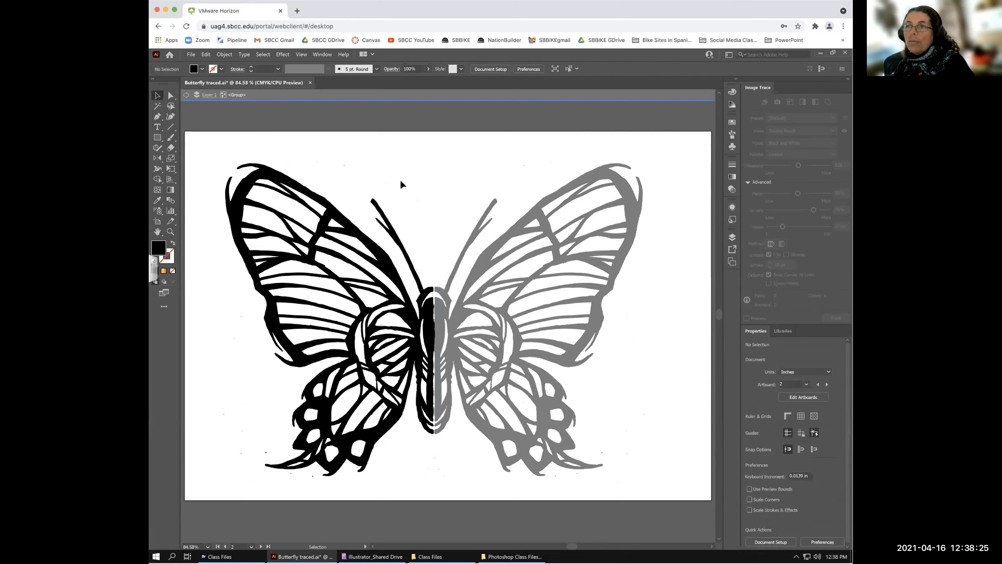
click(252, 96)
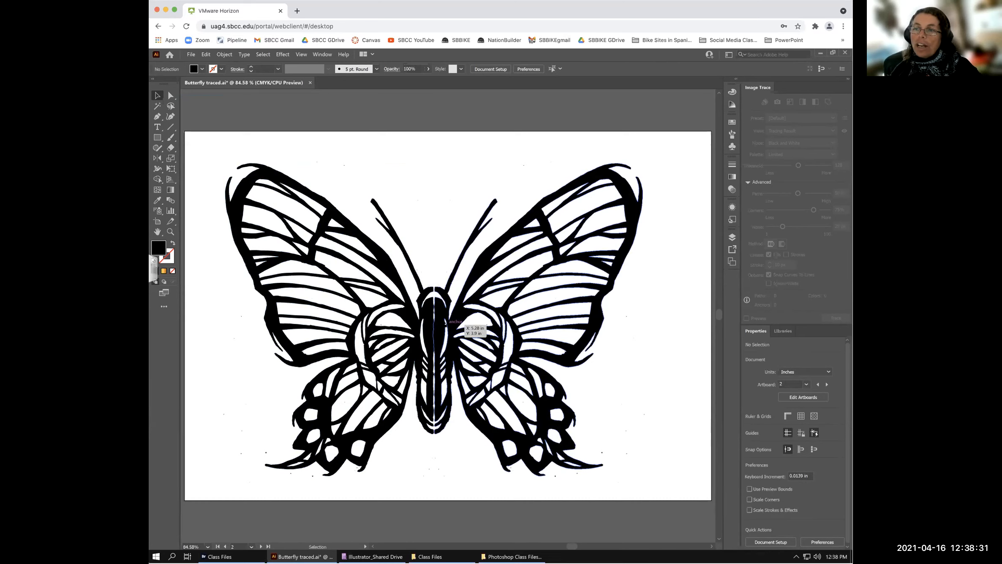
- Pull the right half away from the left, then slide it back against the body
click(495, 319)
drag(448, 332, 501, 334)
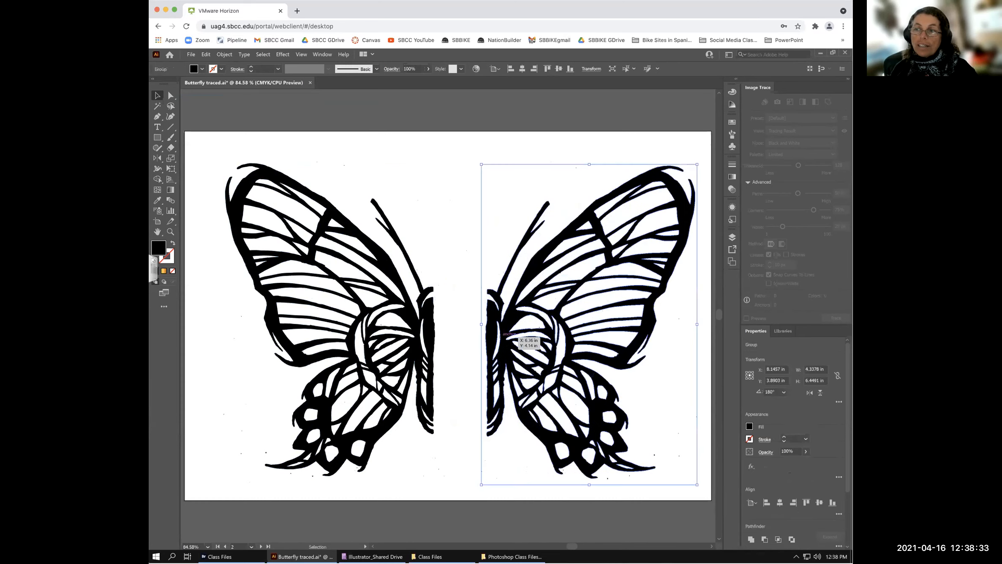
key(a)
drag(500, 333, 446, 333)
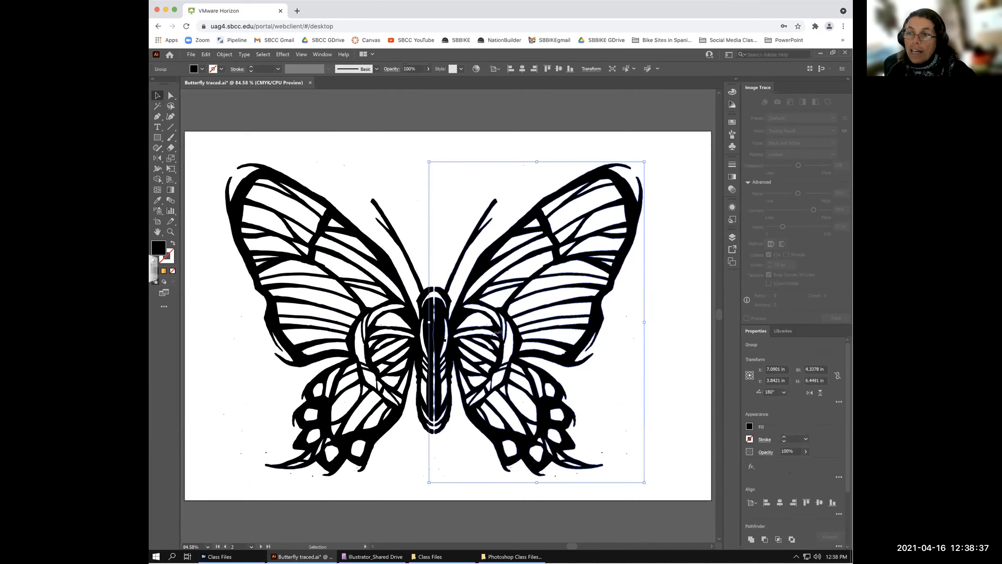
click(417, 247)
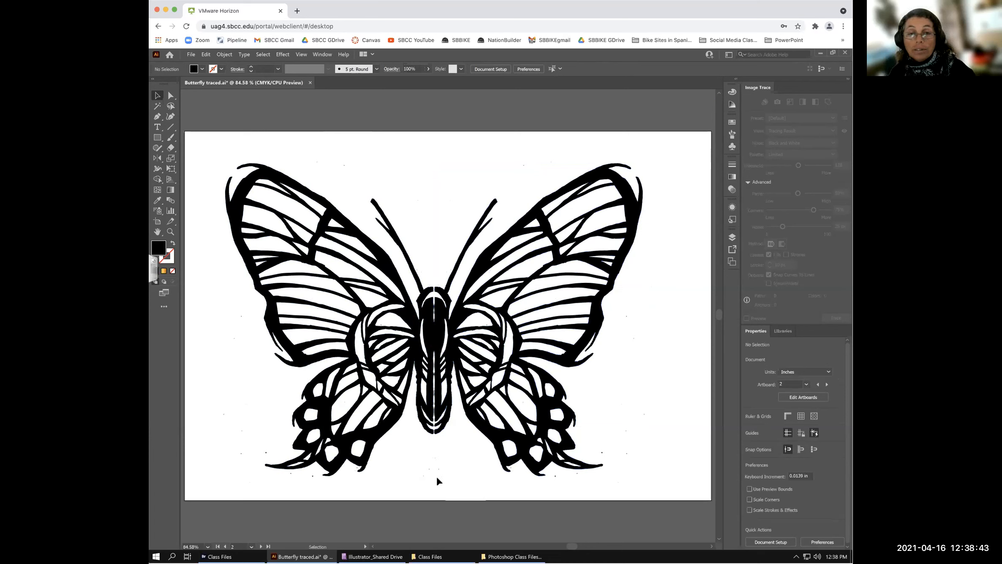
- Draw a small rectangle above the butterfly at the top centre, then deselect it
key(m)
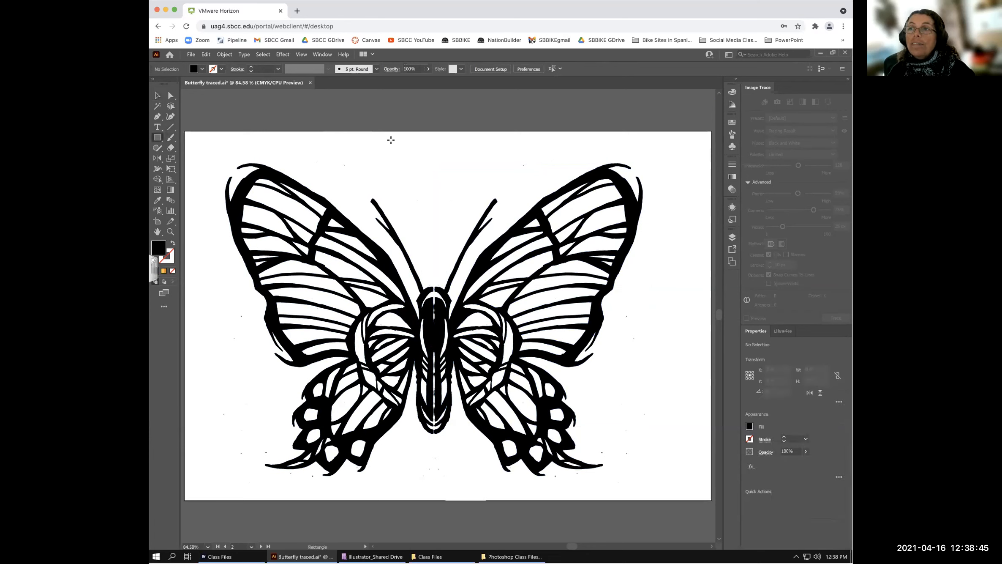
drag(379, 138, 421, 161)
drag(421, 161, 439, 147)
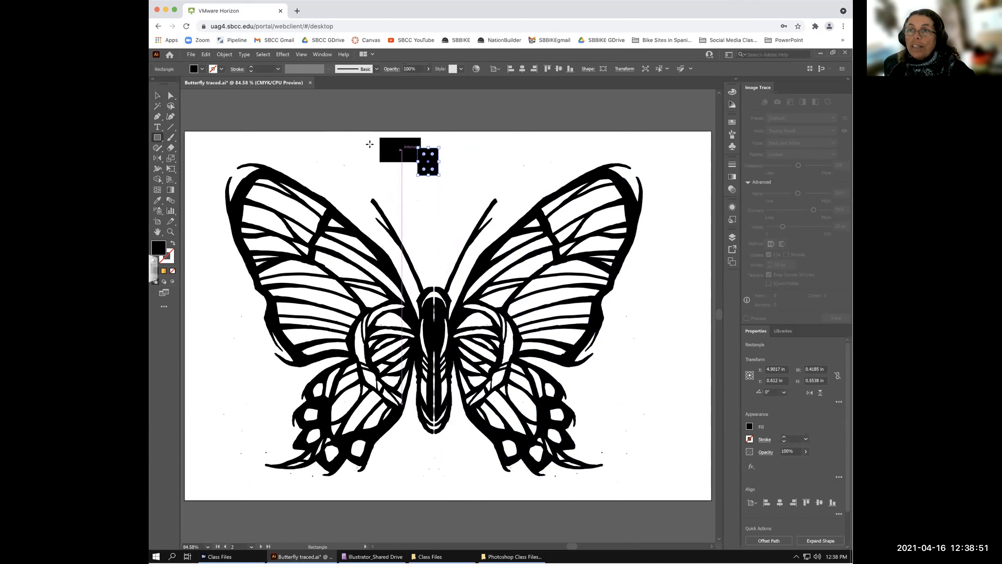
click(157, 96)
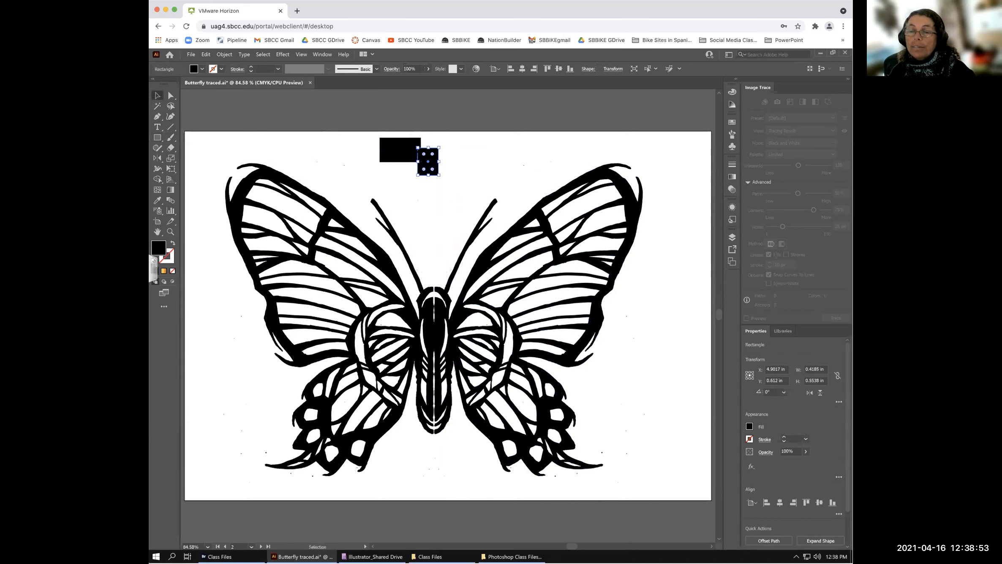
click(459, 146)
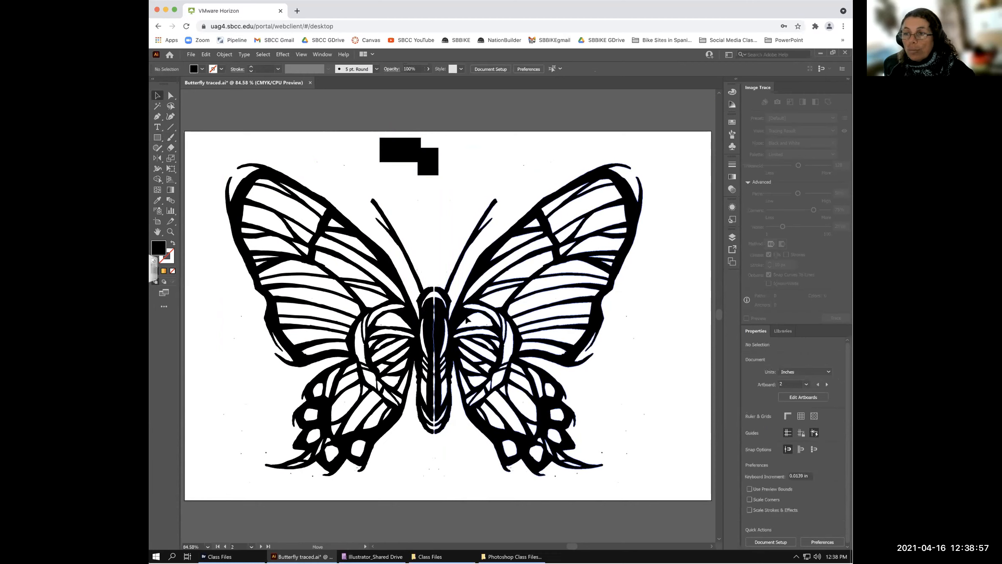
- Drag the right butterfly half back and forth until it meets the left half
drag(456, 315, 466, 317)
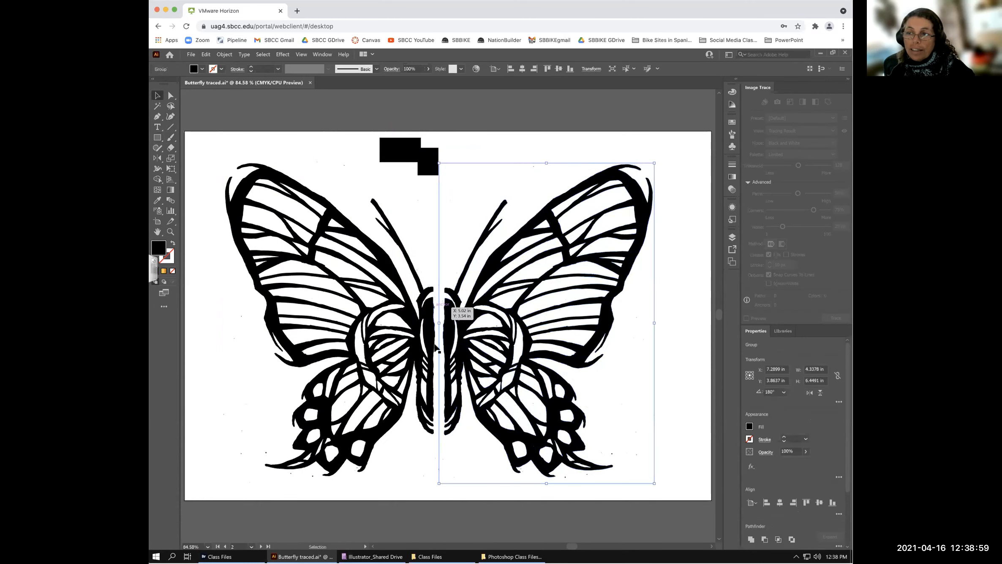
click(663, 328)
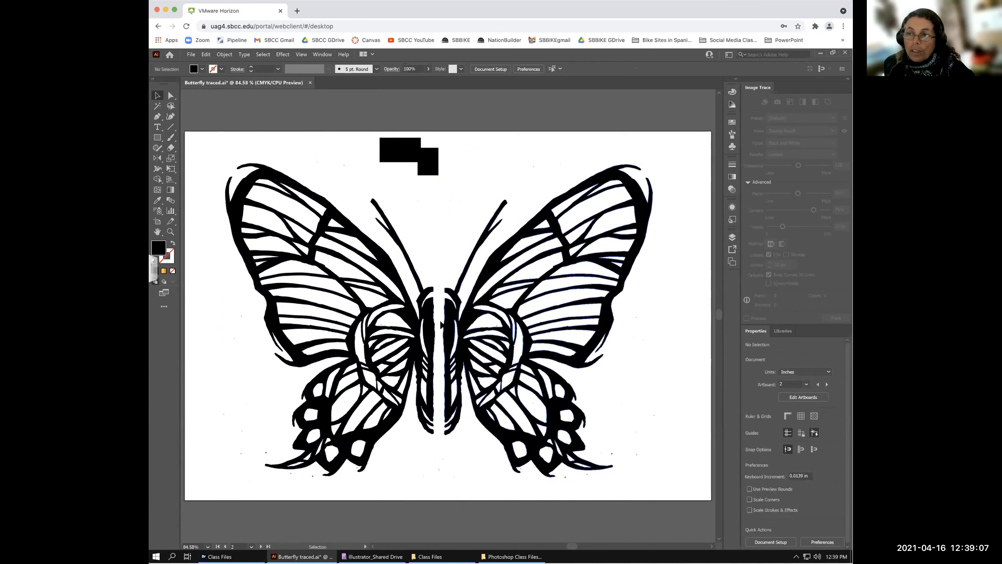
drag(438, 324, 426, 323)
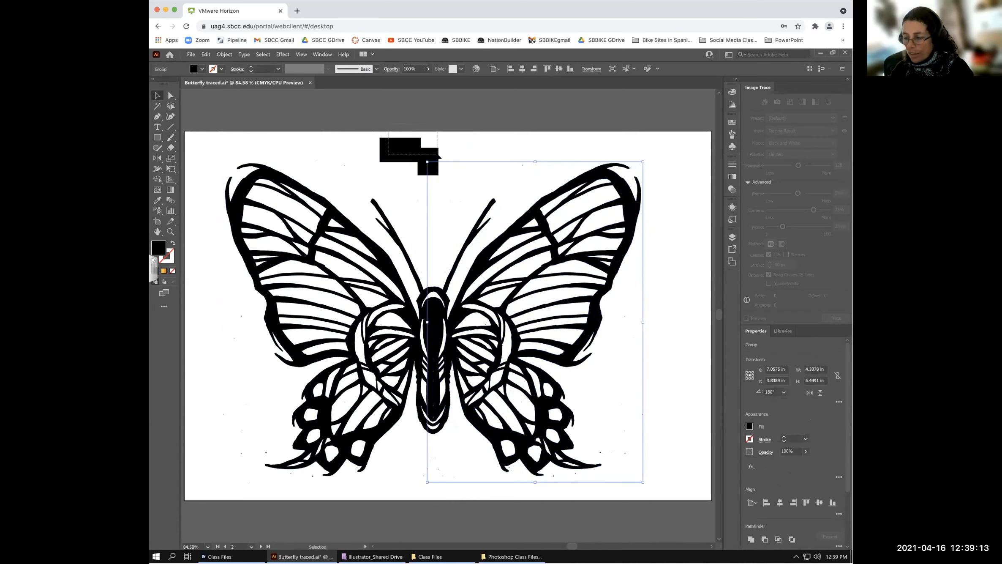
click(447, 161)
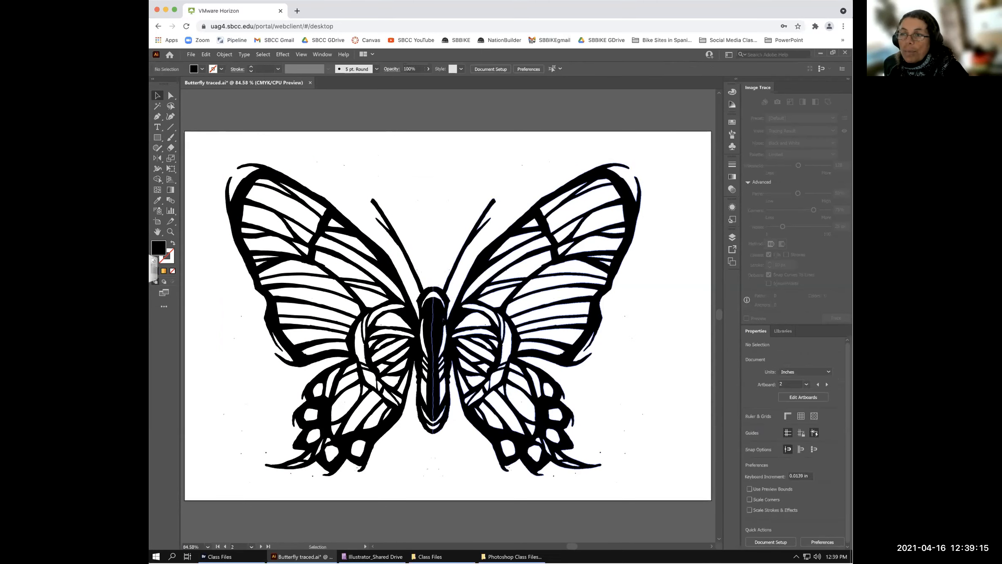
drag(442, 319, 444, 320)
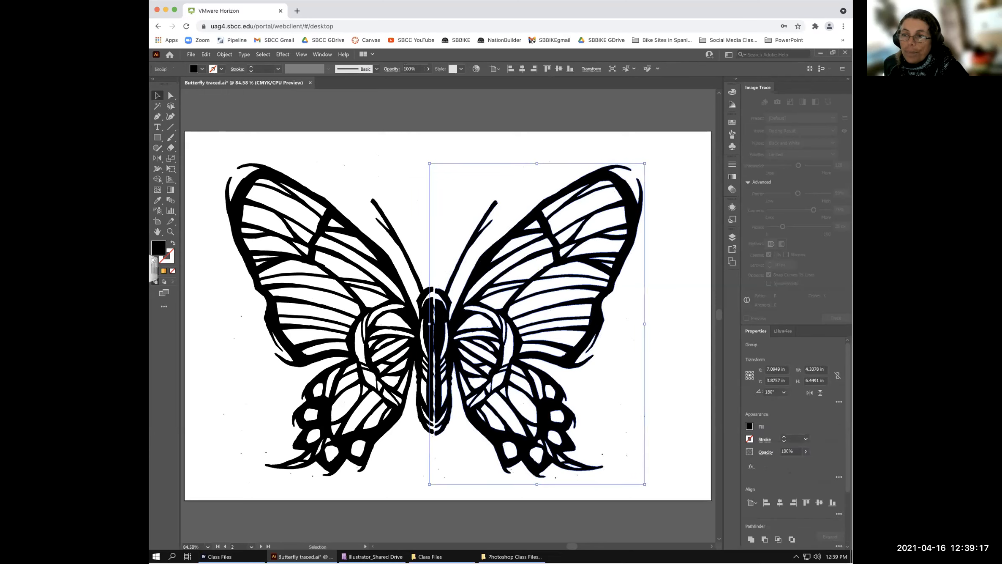
click(404, 210)
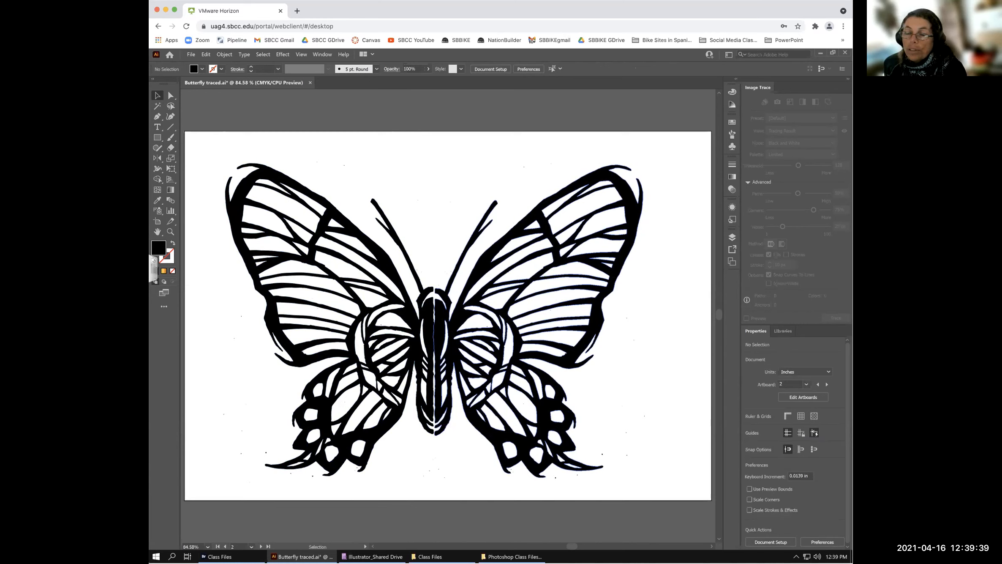
- Nudge the right half into line with the arrow keys (Up, Left, Down) and deselect
drag(454, 332, 452, 331)
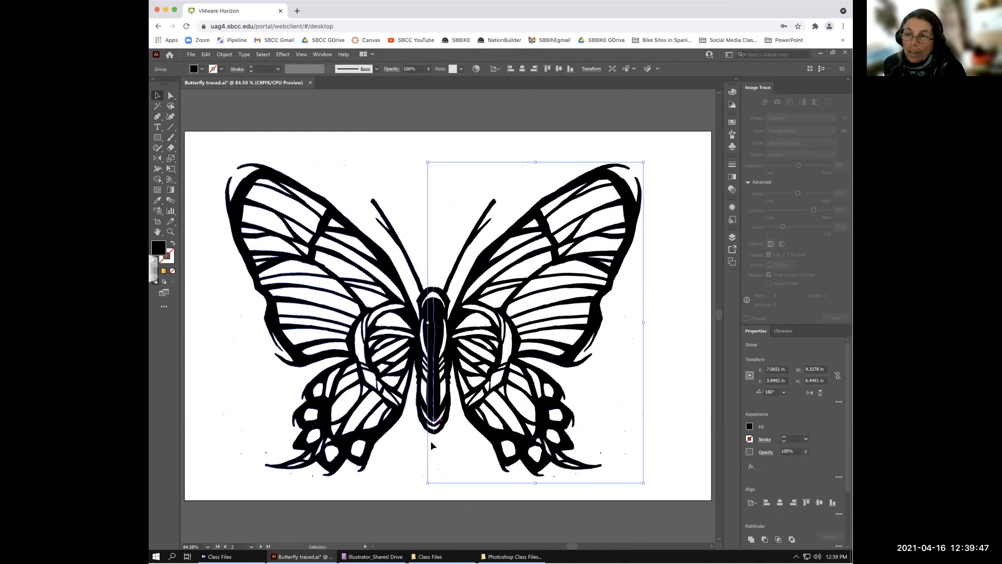
key(Up)
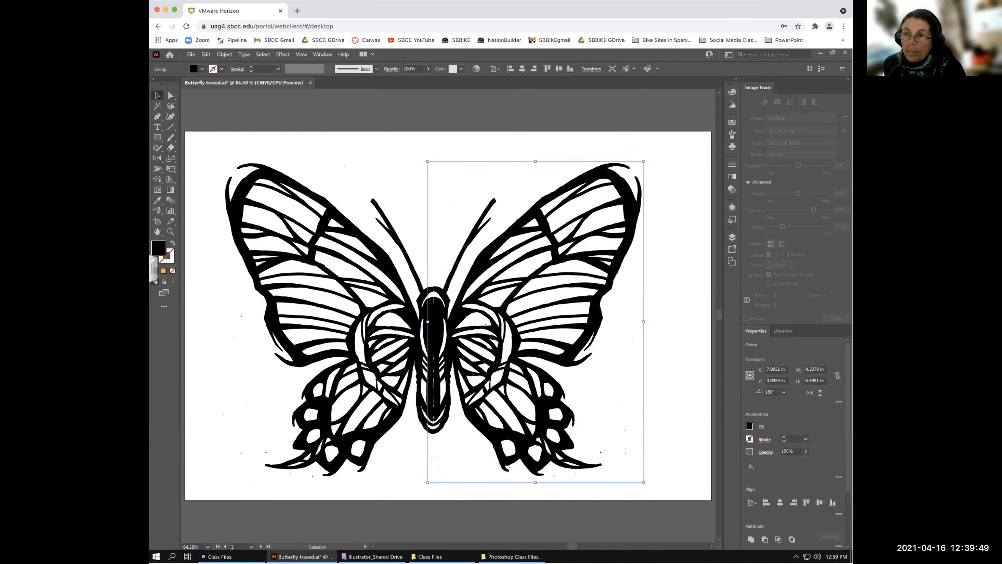
key(Left)
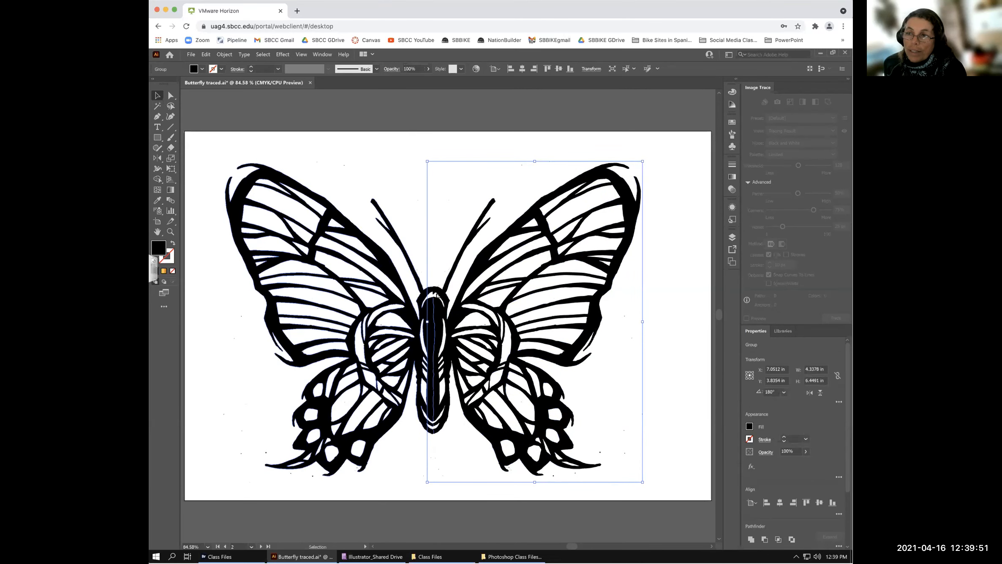
key(Down)
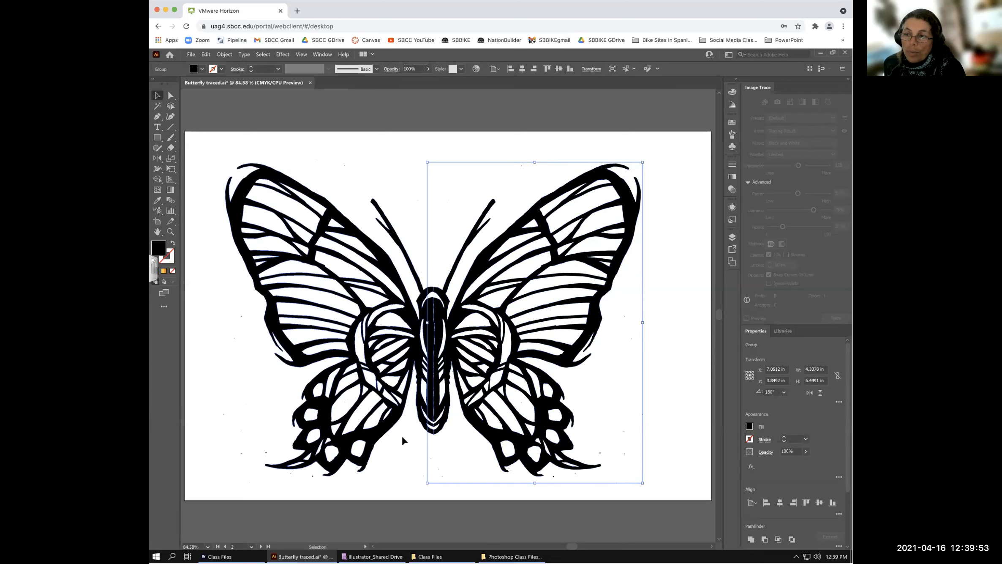
click(460, 323)
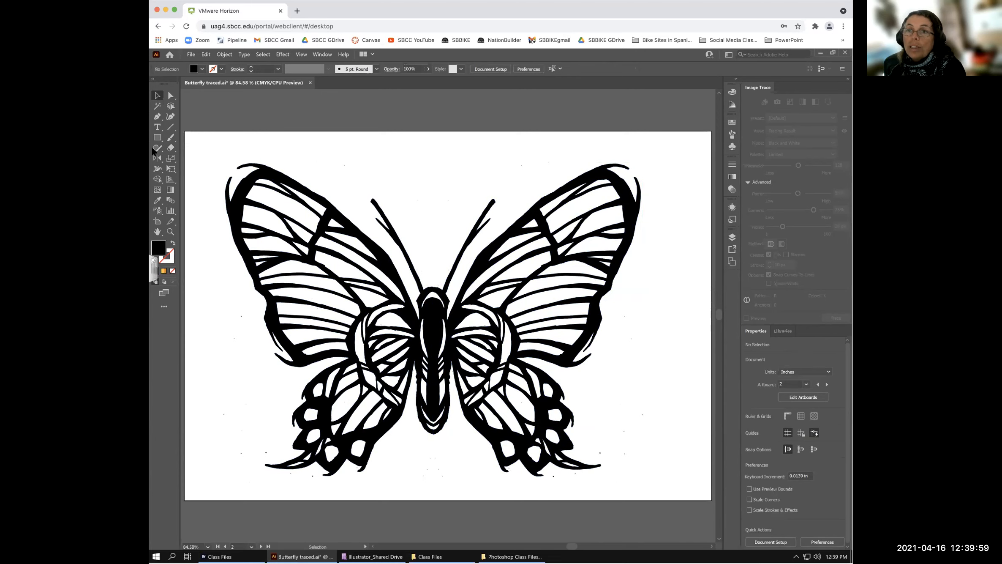
click(170, 232)
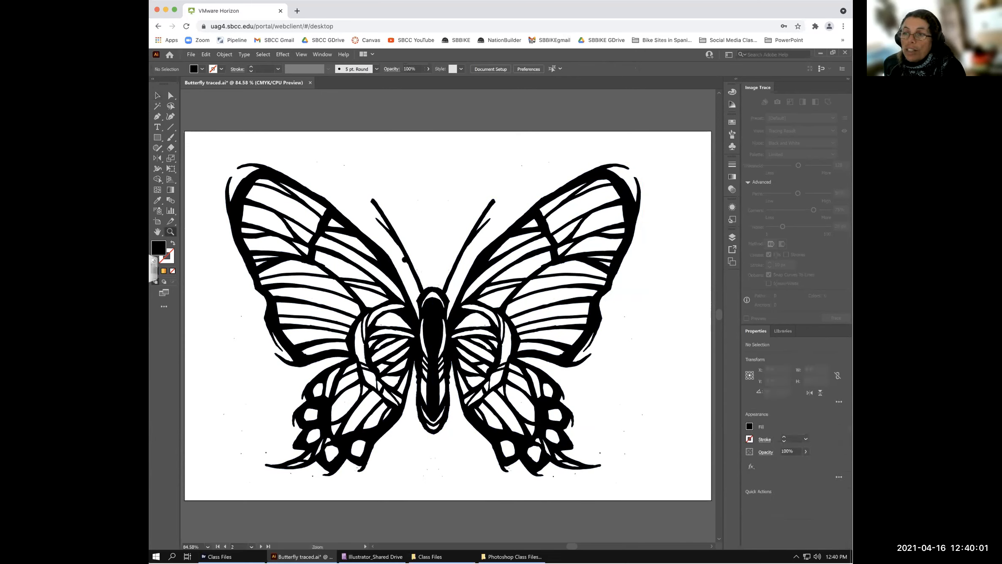
- Zoom into the body, shift the right half slightly left to close the gap, then fit the artboard
drag(488, 455, 489, 459)
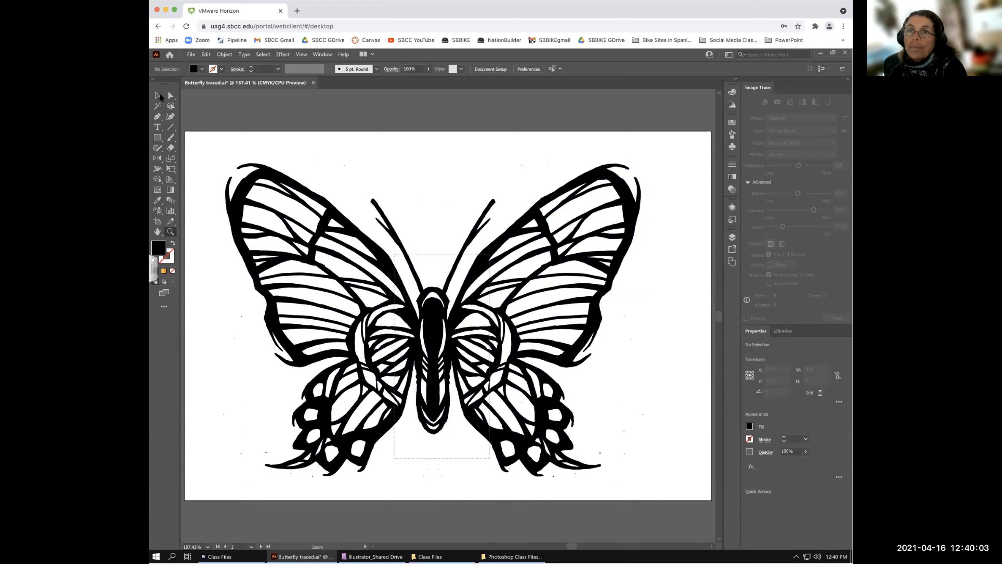
click(157, 96)
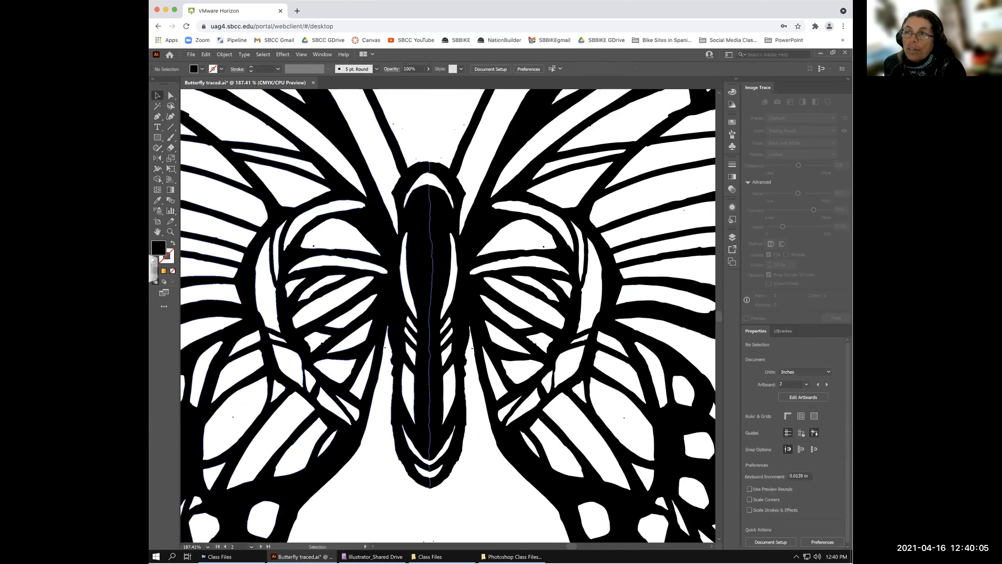
click(417, 254)
click(441, 256)
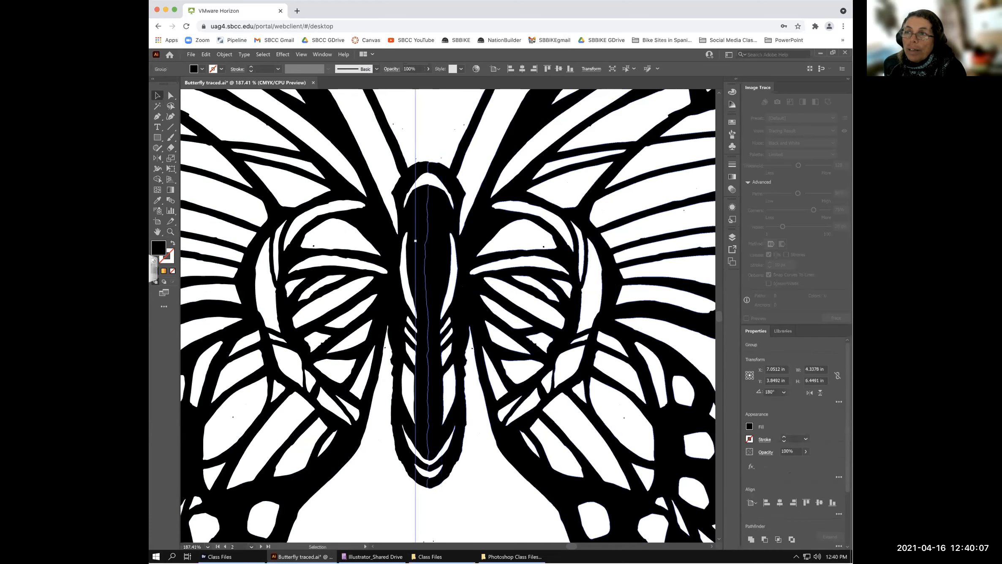
drag(457, 207, 458, 207)
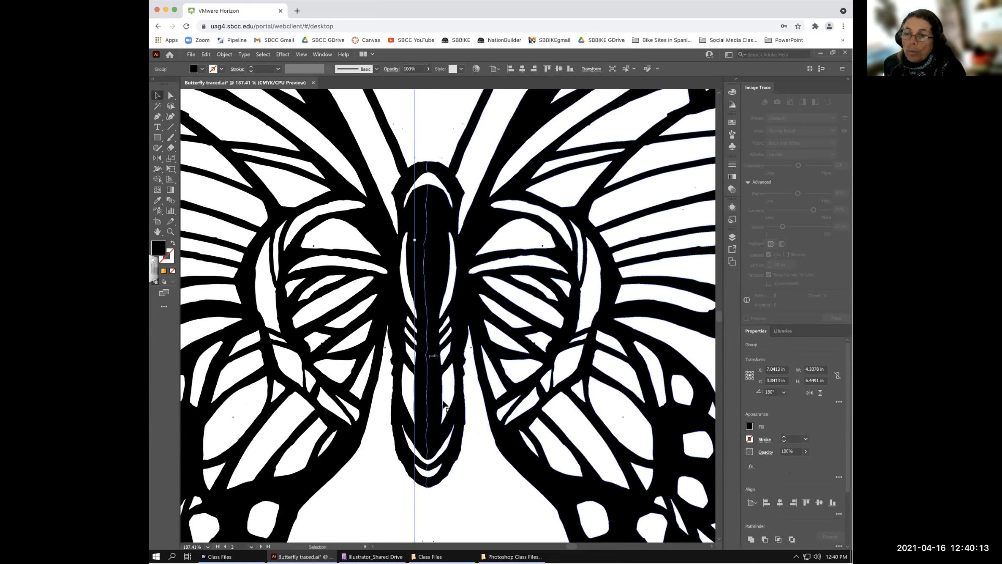
click(477, 476)
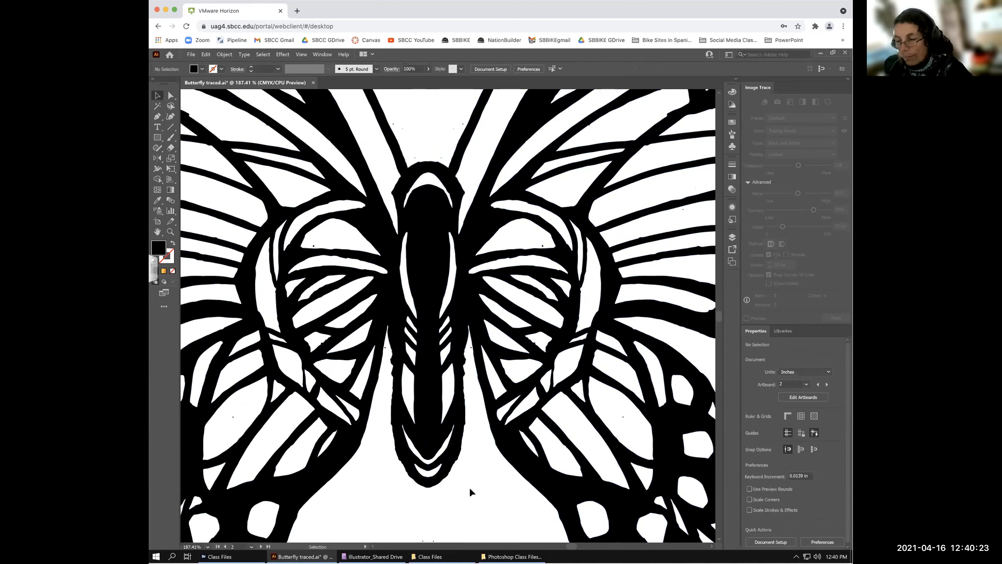
key(ctrl+0)
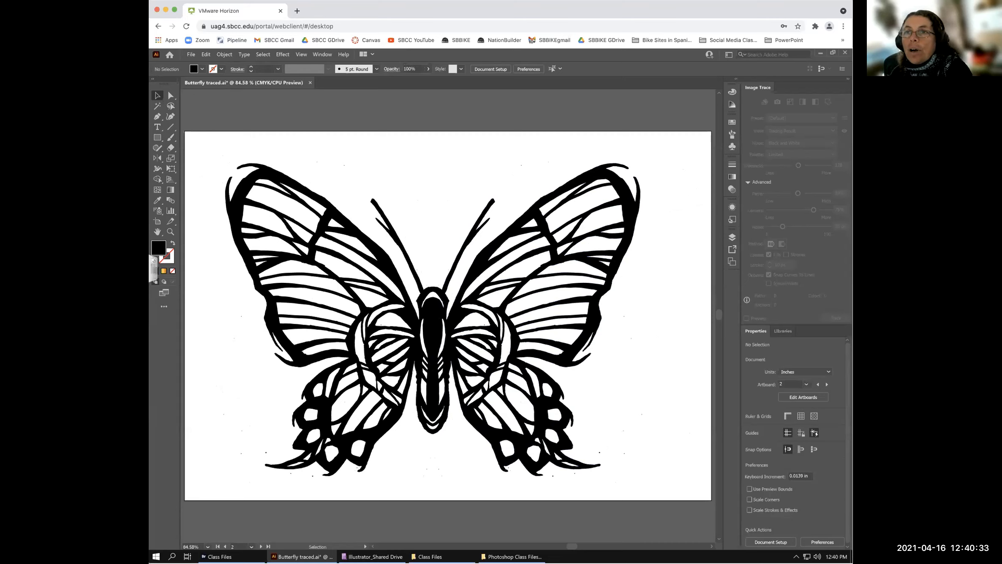
scroll(360, 141, up, 2)
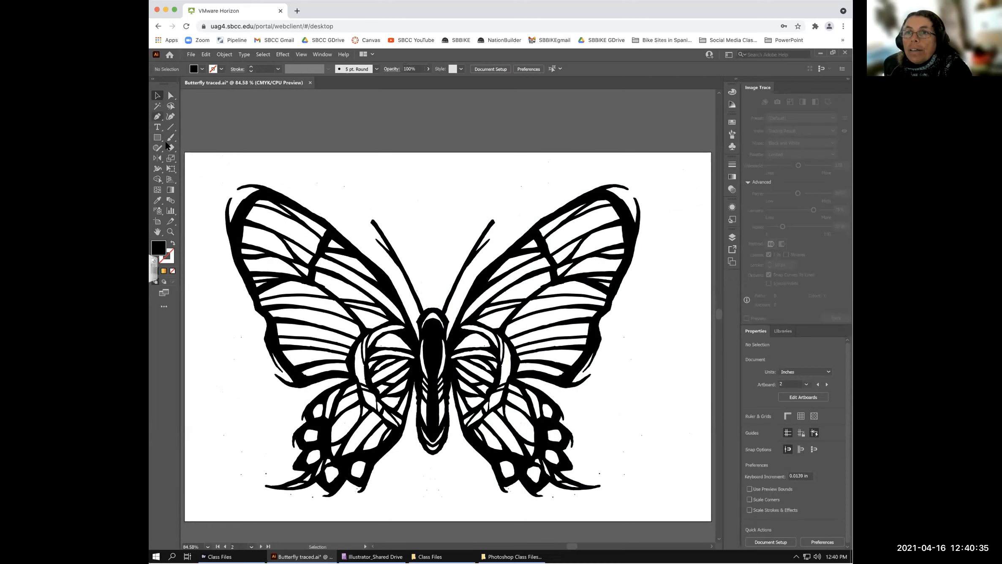
- Draw a rectangle above the butterfly and fill it with red-orange
click(156, 137)
mouse_move(381, 156)
mouse_down()
mouse_move(432, 170)
mouse_move(439, 183)
mouse_up()
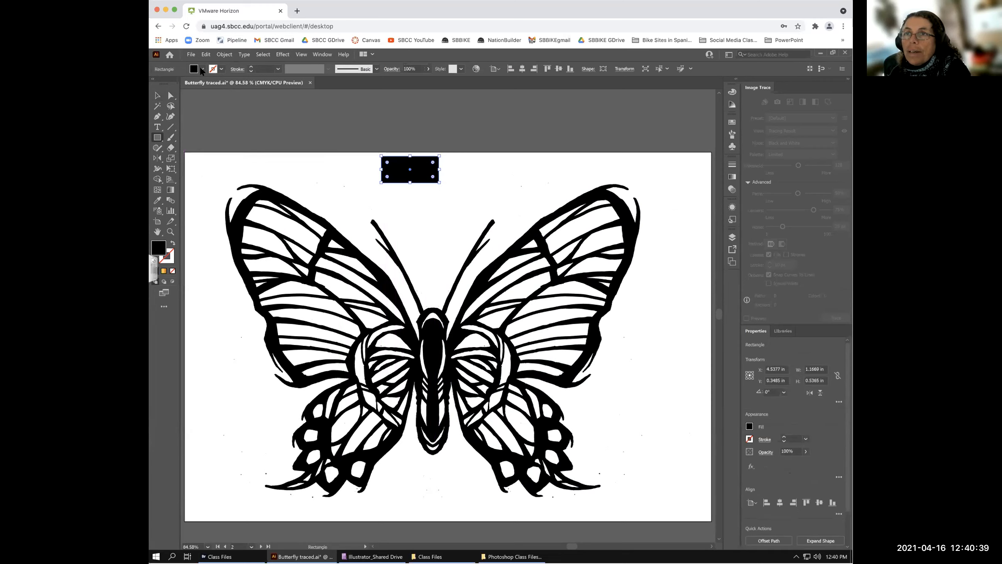
click(201, 68)
click(178, 84)
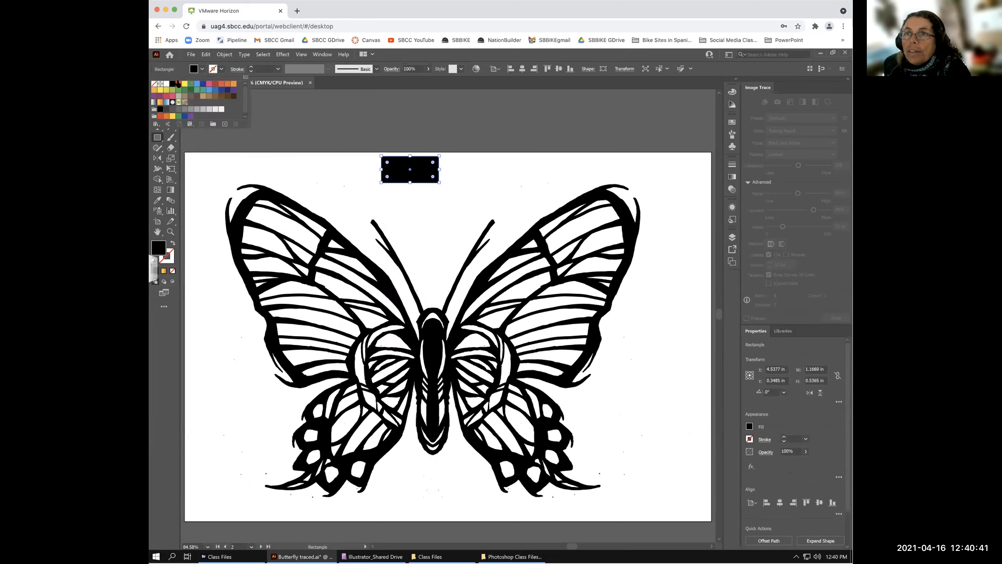
click(295, 102)
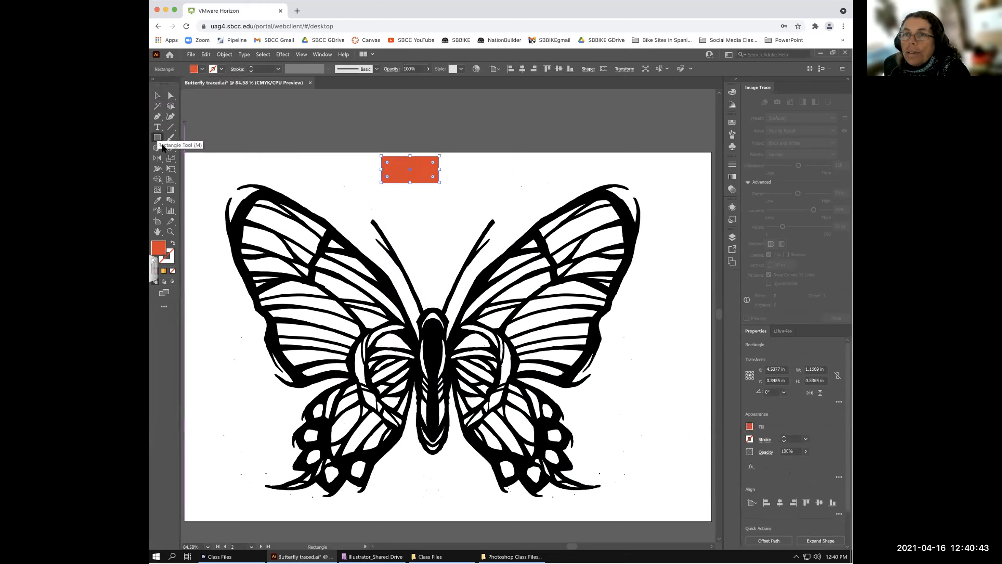
- Draw an oval beside the red-orange rectangle with the Ellipse tool
click(157, 139)
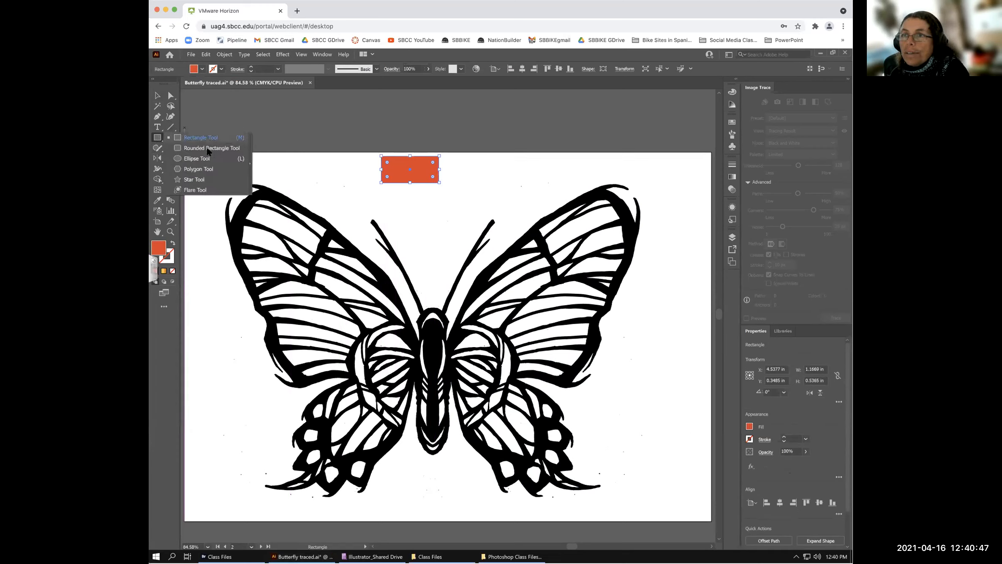
click(197, 159)
drag(468, 163, 431, 194)
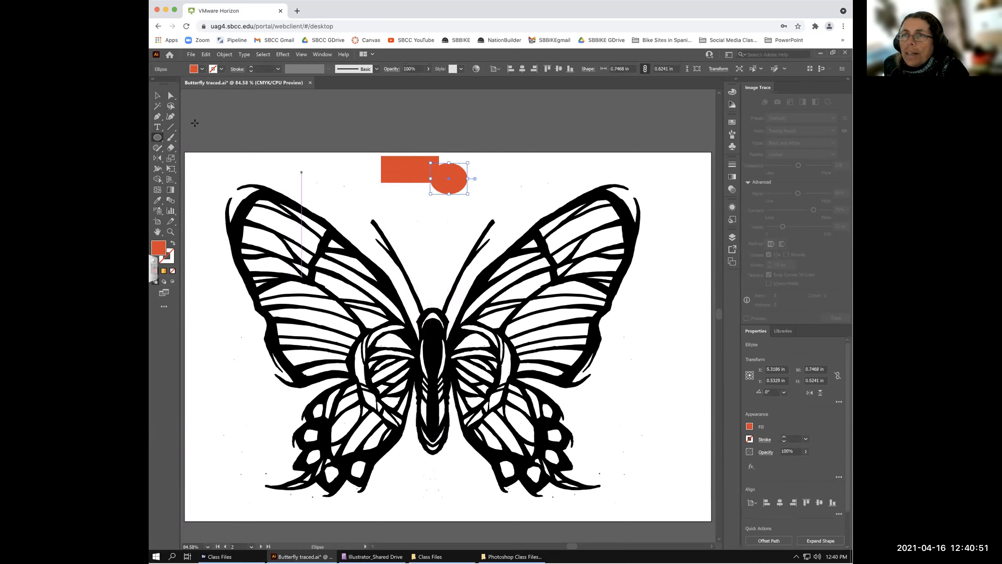
- Change the oval's fill to a blue swatch
click(201, 68)
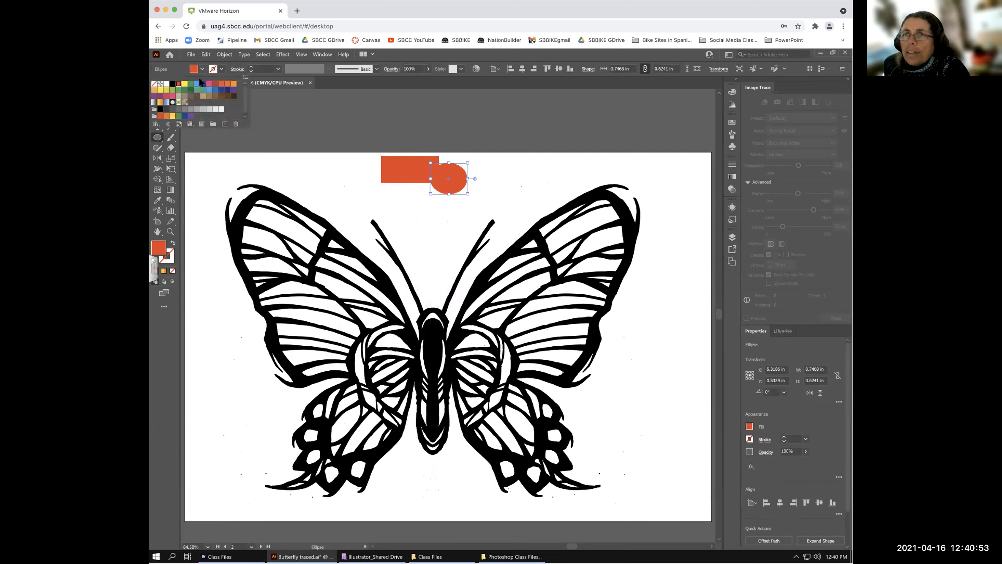
click(185, 116)
click(295, 97)
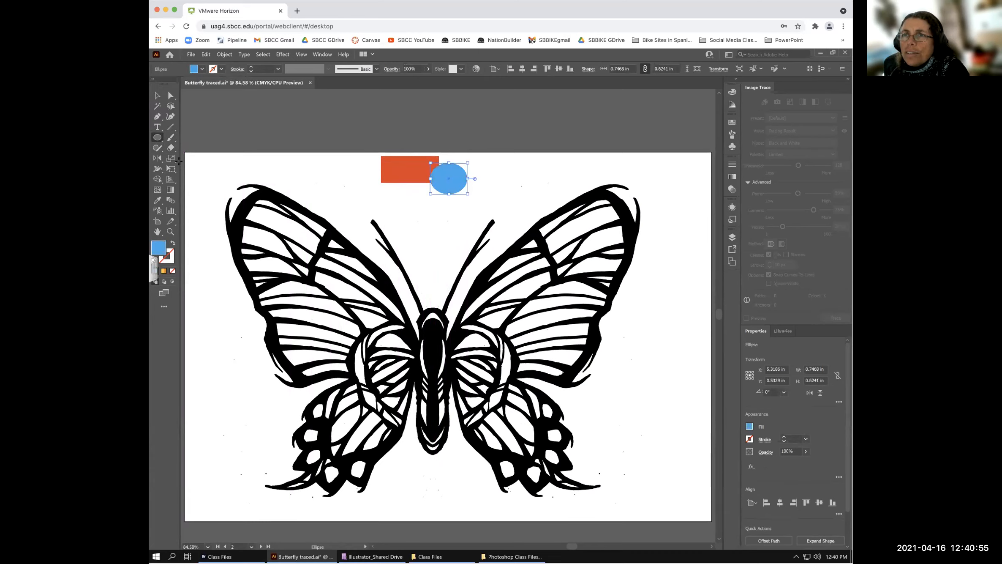
- Draw a six-sided hexagon beside the rectangle and stretch it slightly taller
drag(157, 137, 191, 158)
drag(367, 175, 403, 191)
click(193, 100)
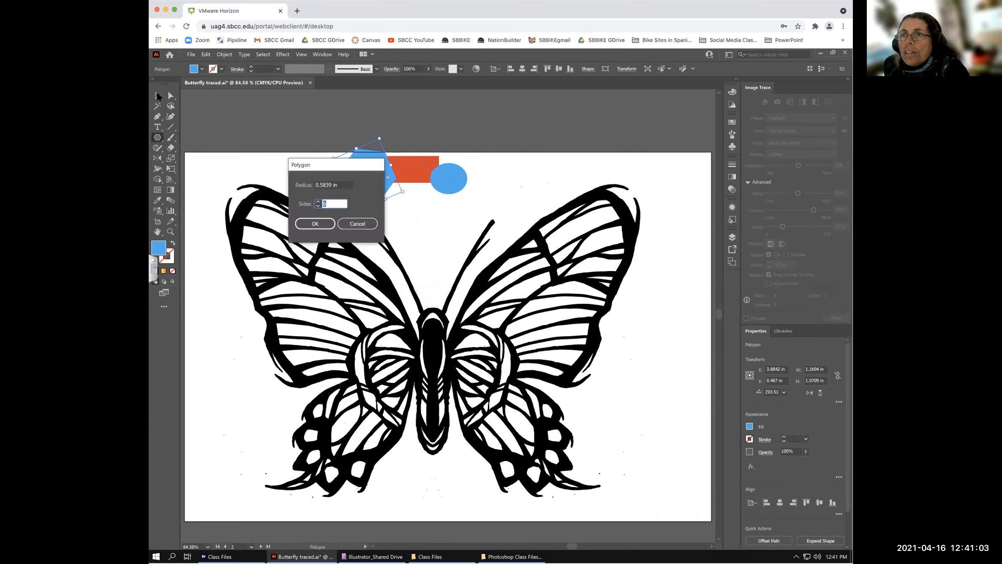
click(324, 225)
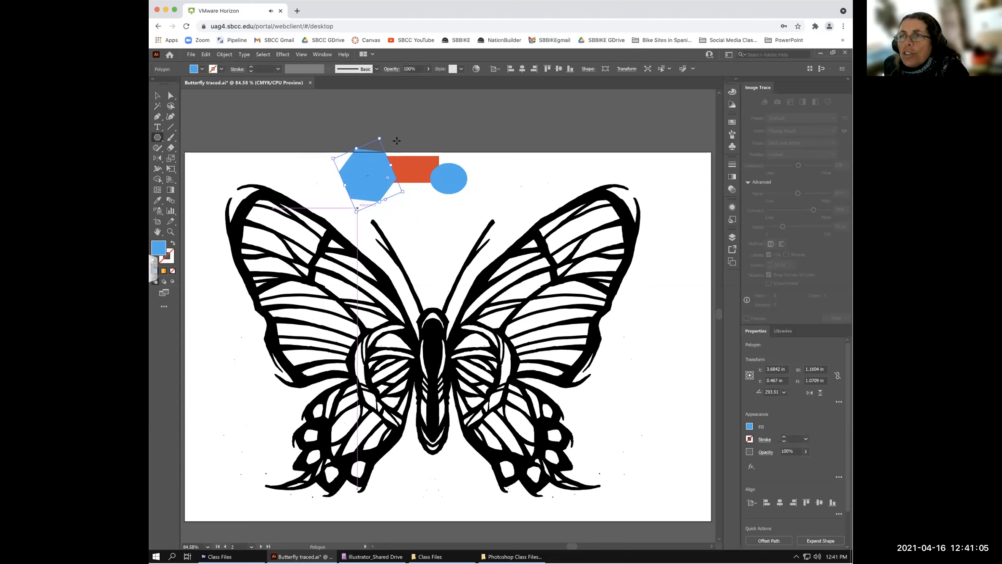
click(156, 96)
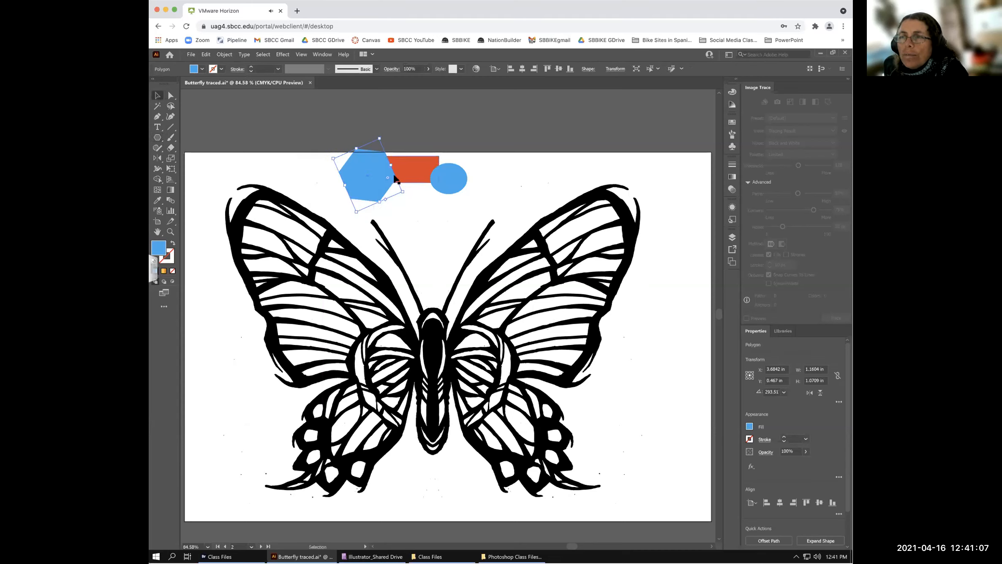
drag(356, 149, 361, 159)
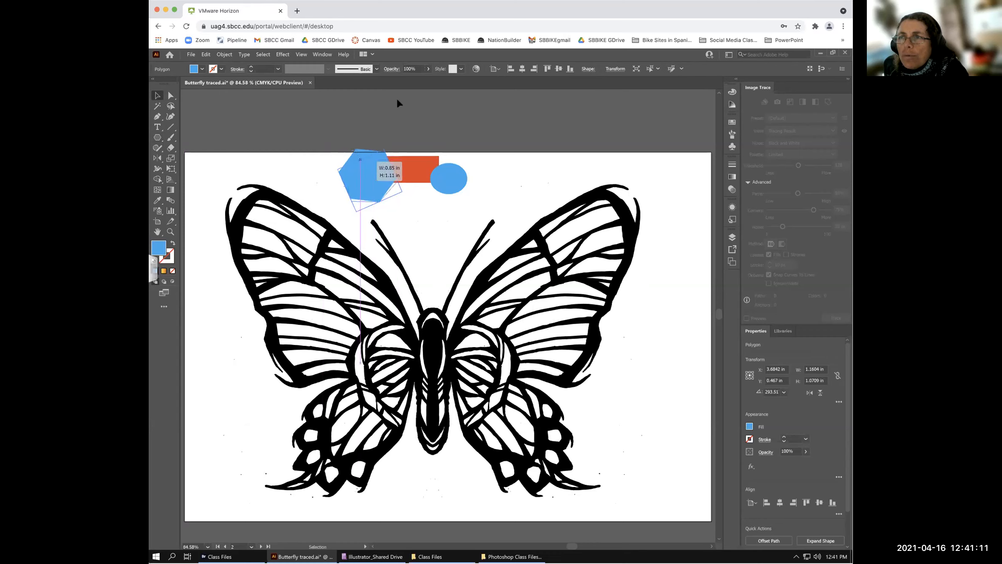
click(395, 113)
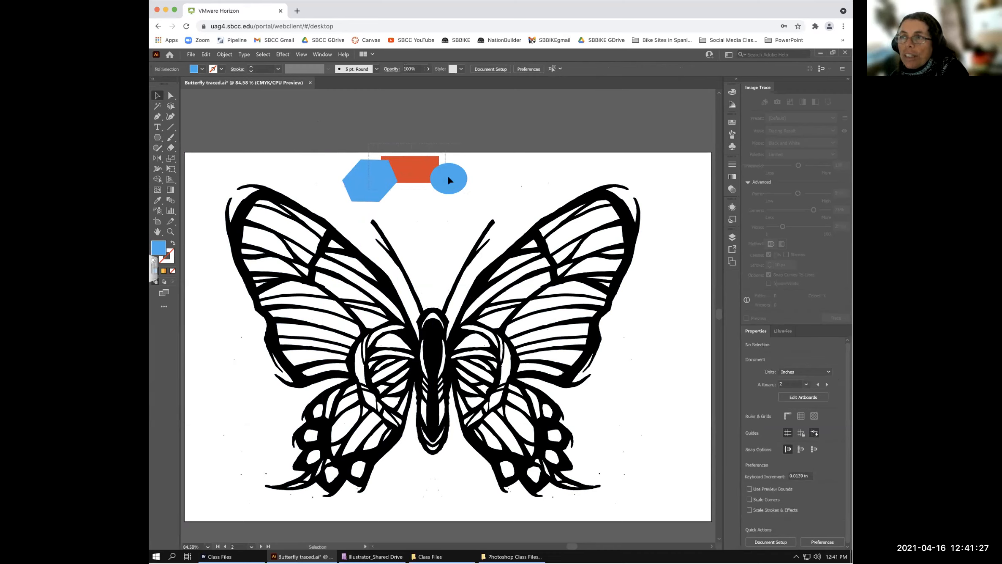
- Select all three shapes and try merging the circle and rectangle with Shape Builder
key(ctrl+a)
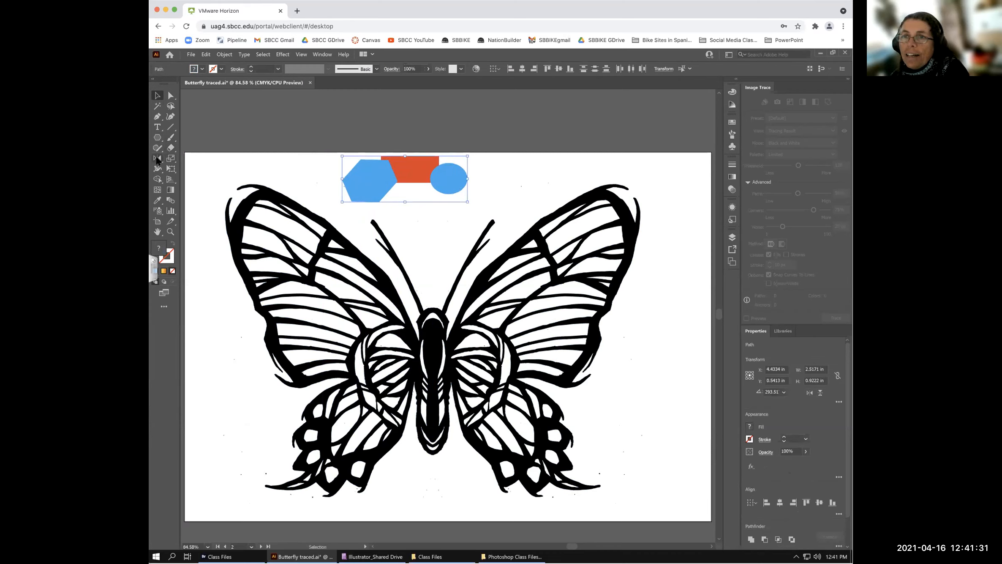
click(156, 181)
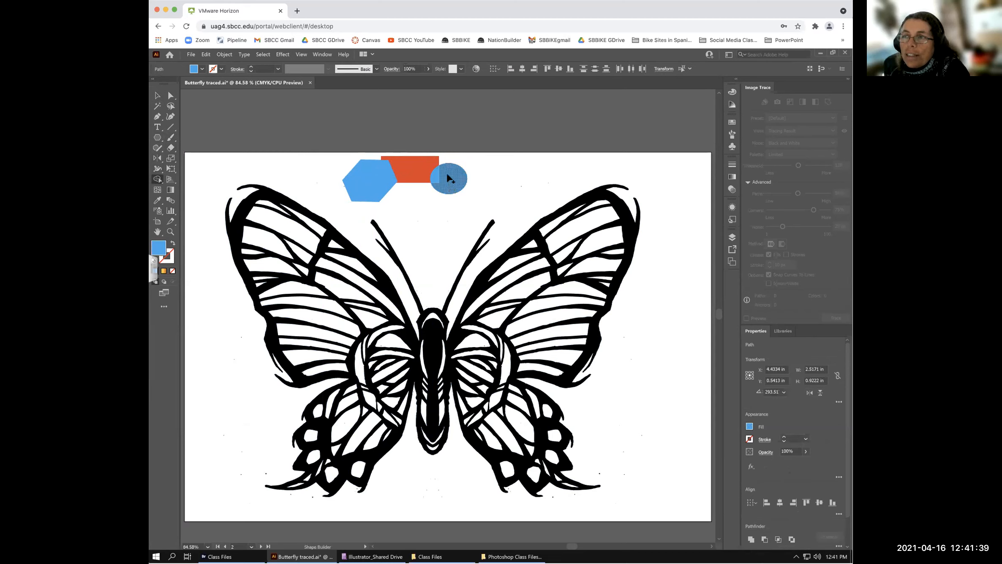
mouse_move(450, 179)
mouse_down()
mouse_move(416, 163)
mouse_move(376, 161)
mouse_move(373, 173)
mouse_up()
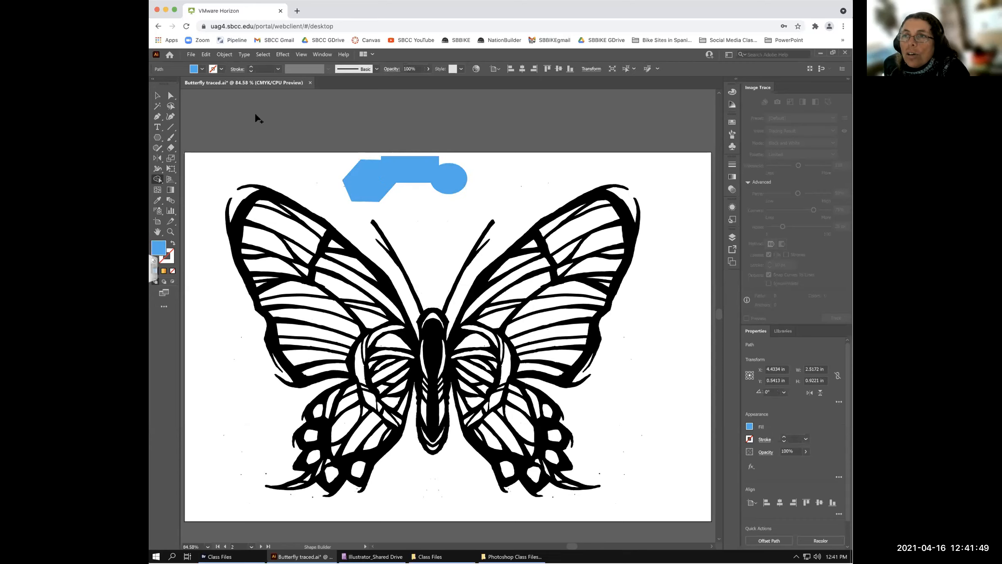
- Move the three separate shapes up above the artboard, clear of the butterfly
click(157, 95)
click(380, 168)
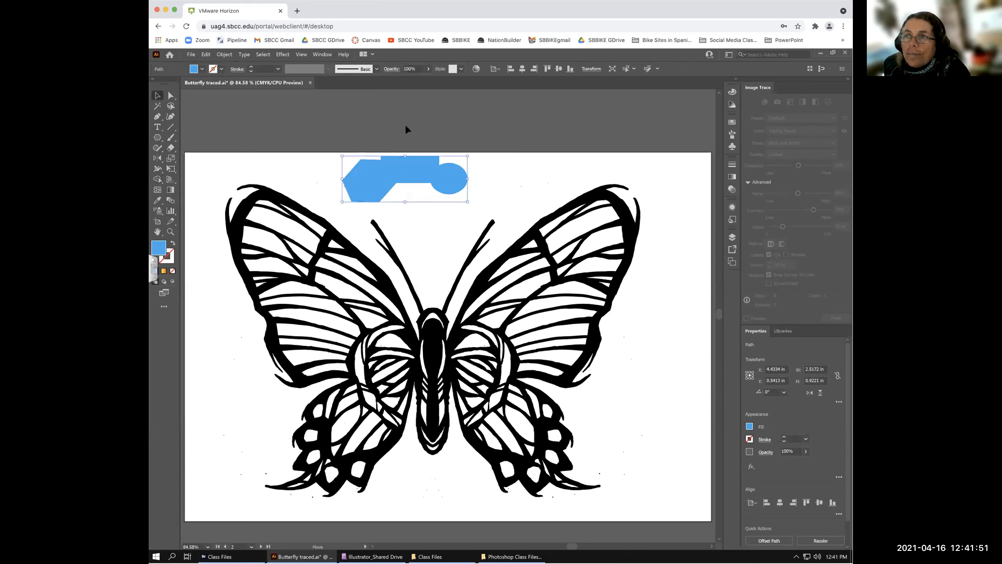
drag(405, 168, 406, 125)
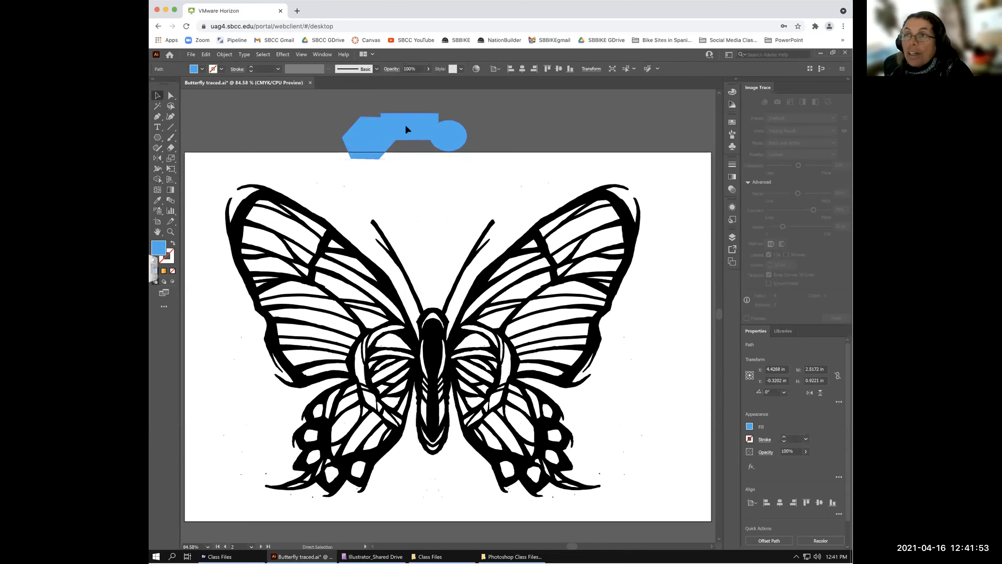
key(ctrl+z)
key(ctrl+z)
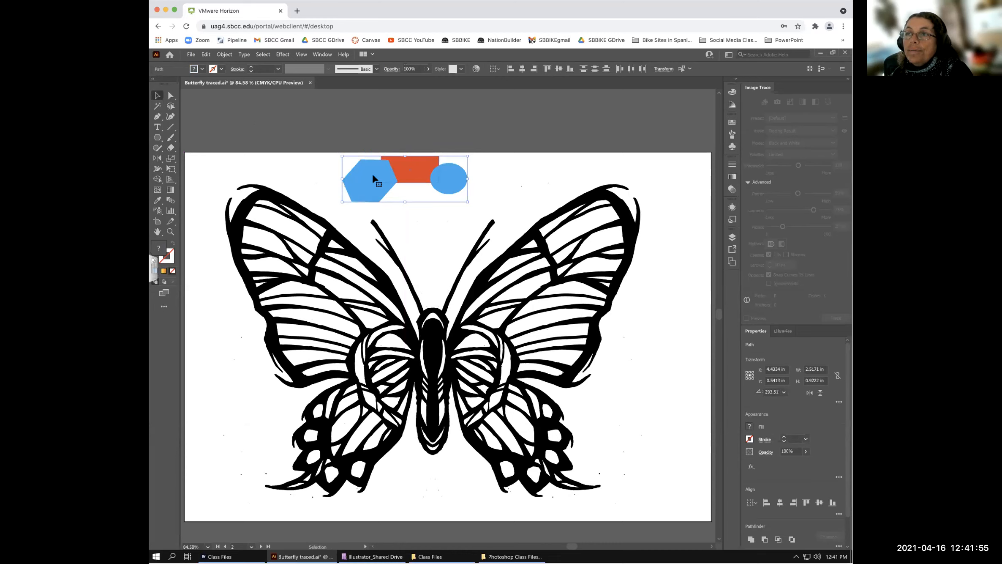
drag(392, 166, 397, 106)
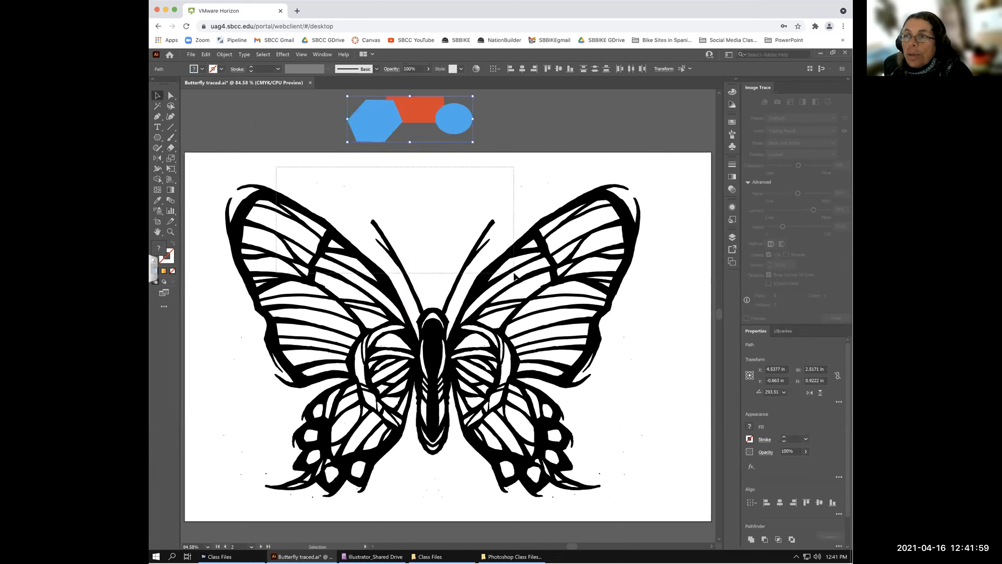
- Select the butterfly, pick Shape Builder, and zoom to 200% on its body
click(260, 221)
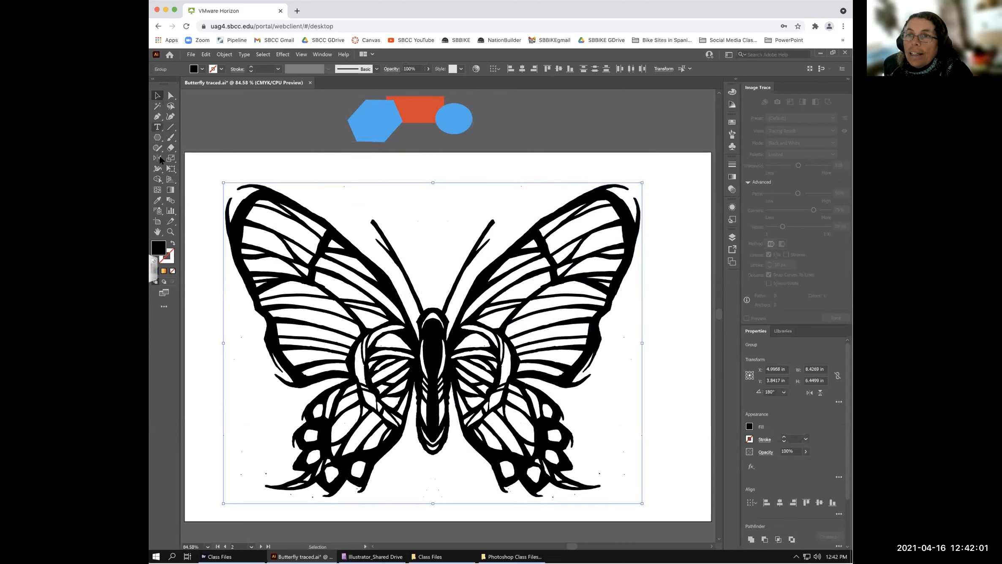
click(158, 179)
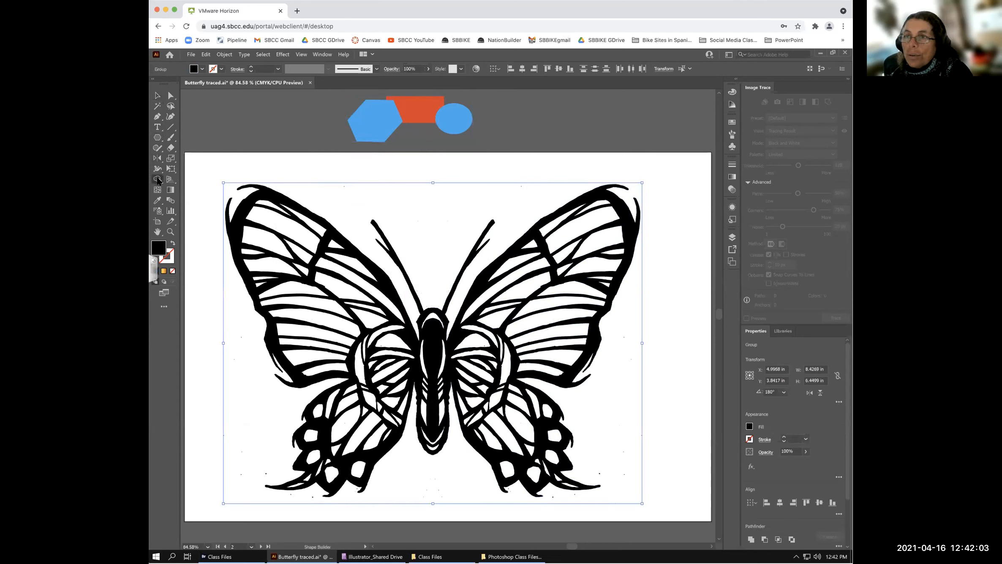
key(ctrl+=)
key(ctrl+=)
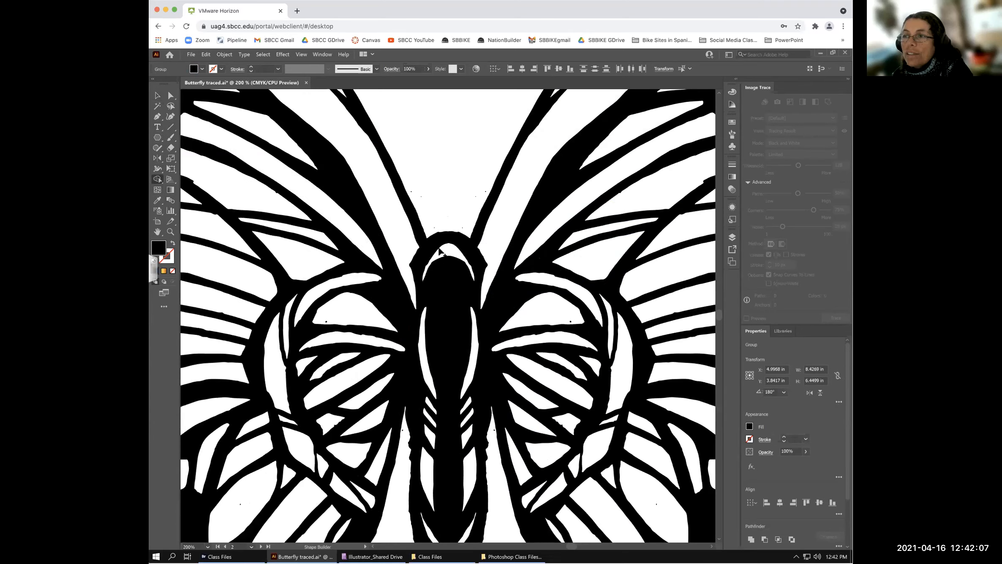
key(space)
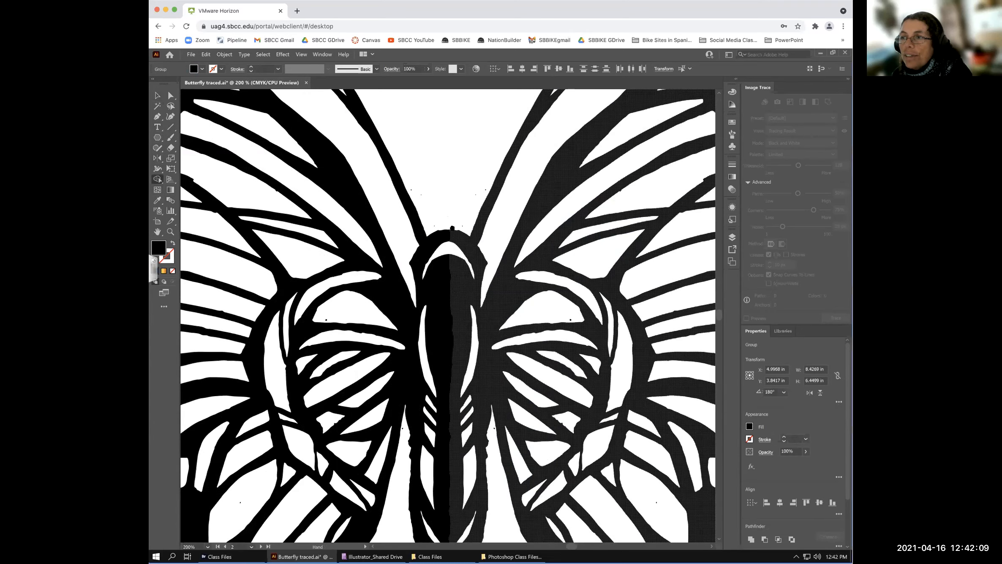
drag(451, 239, 447, 169)
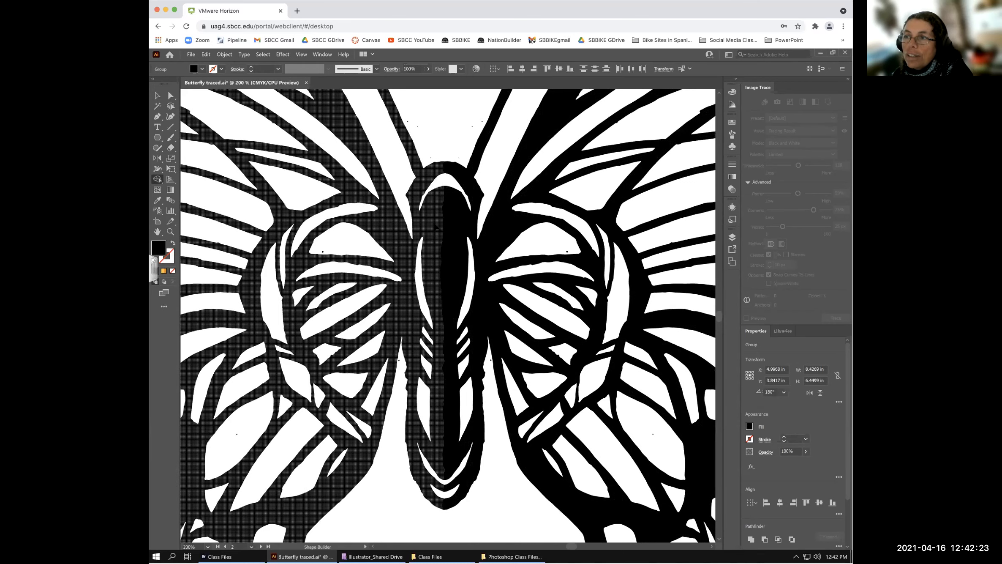
- Merge the head, body-centre and bottom-tip slivers into one solid shape, then fit the artboard
mouse_move(435, 222)
mouse_down()
mouse_move(460, 227)
mouse_move(446, 200)
mouse_move(449, 170)
mouse_up()
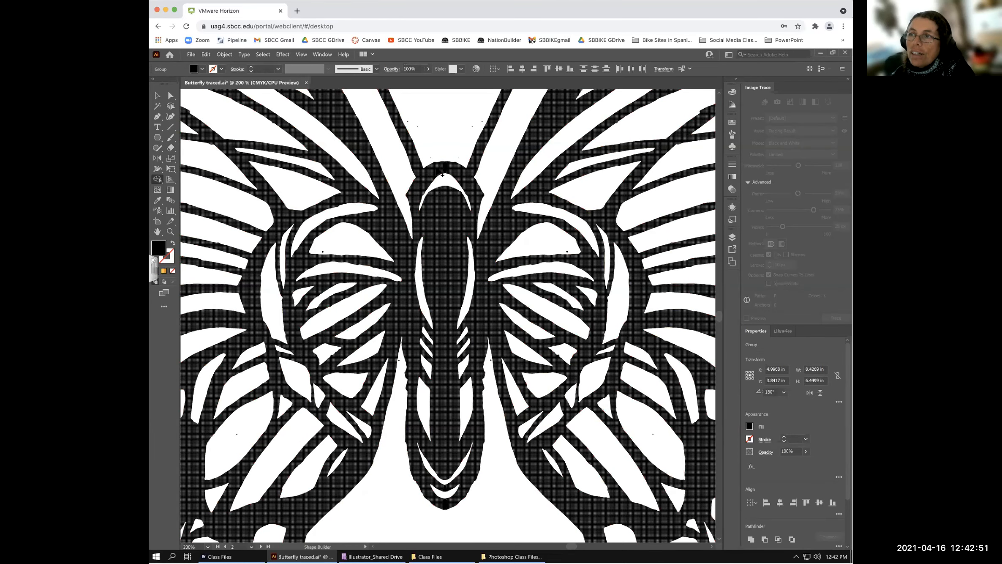
drag(437, 169, 458, 173)
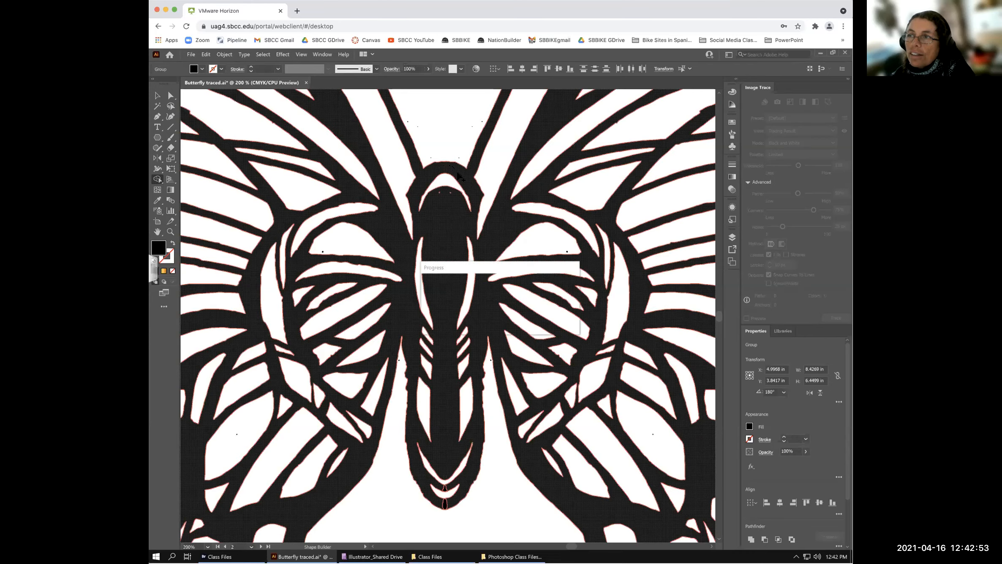
drag(438, 487, 451, 483)
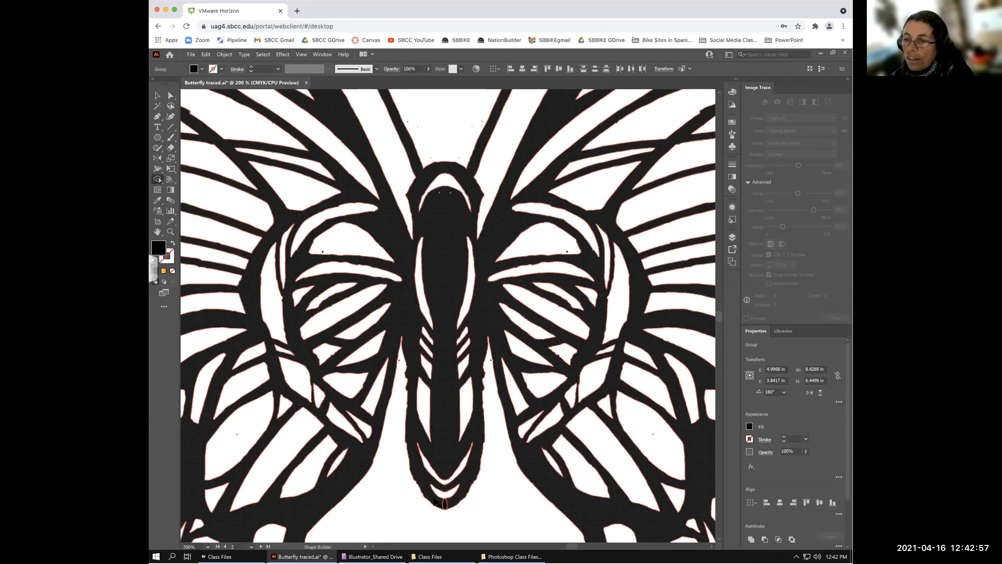
click(444, 504)
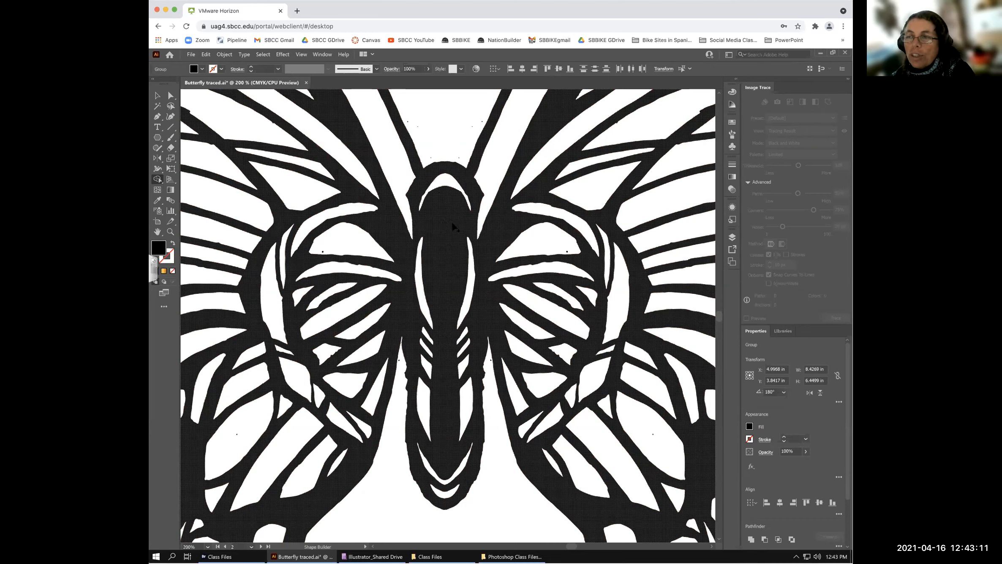
mouse_move(438, 233)
mouse_down()
mouse_move(448, 302)
mouse_move(434, 368)
mouse_move(450, 383)
mouse_move(441, 415)
mouse_move(451, 465)
mouse_up()
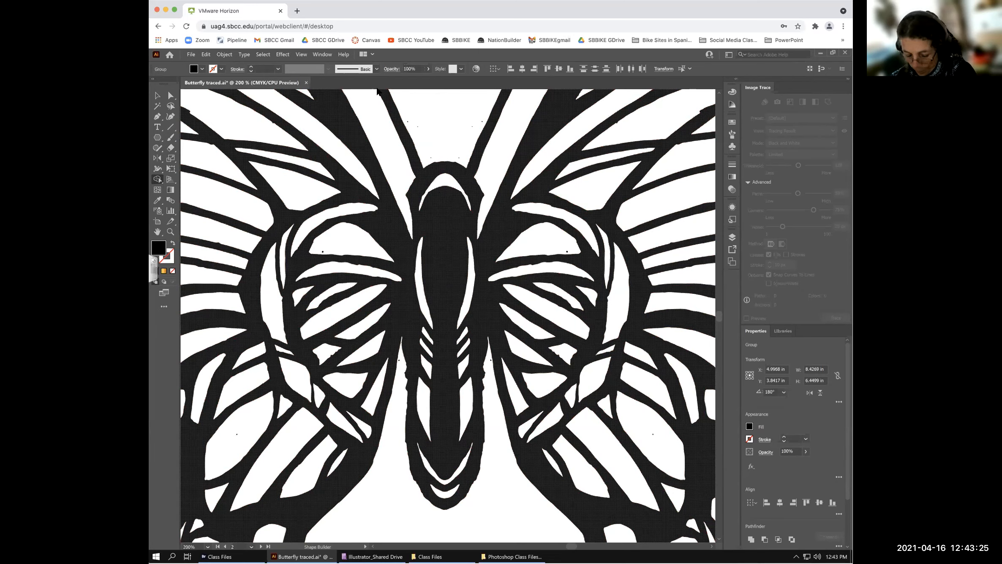
key(ctrl+0)
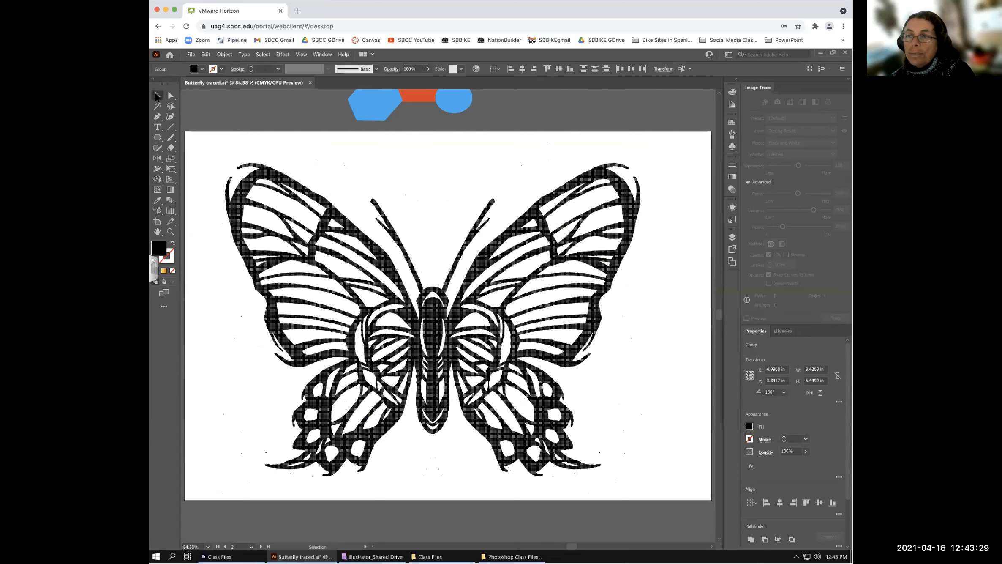
- Select the traced butterfly group on artboard 2 with the Selection tool
click(156, 97)
click(512, 141)
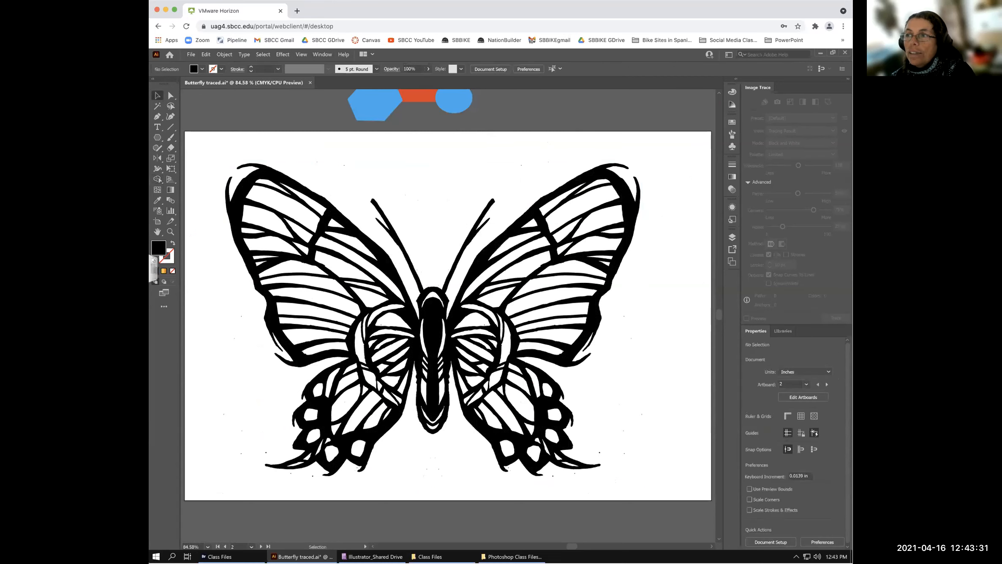
click(581, 199)
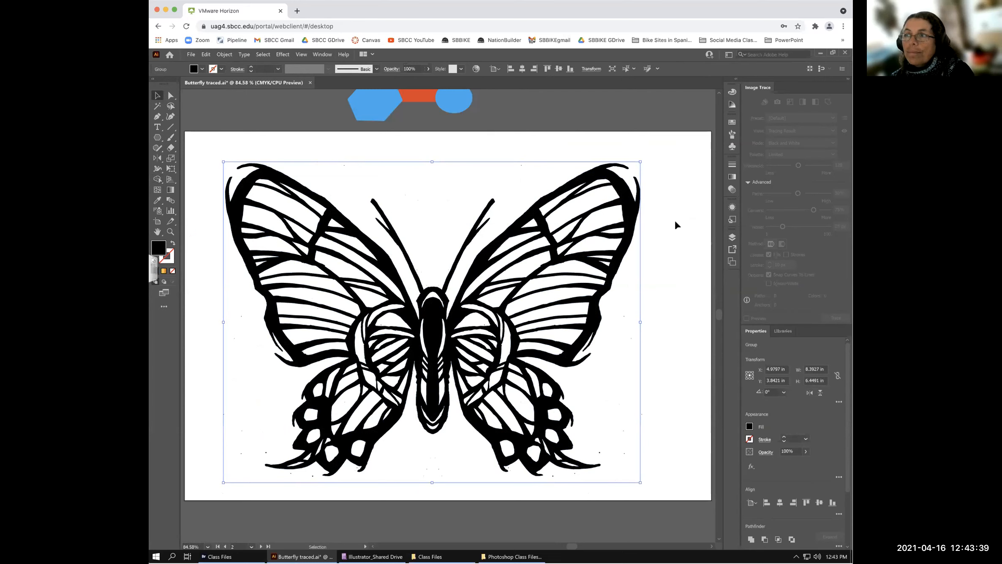
click(674, 225)
scroll(675, 225, up, 1)
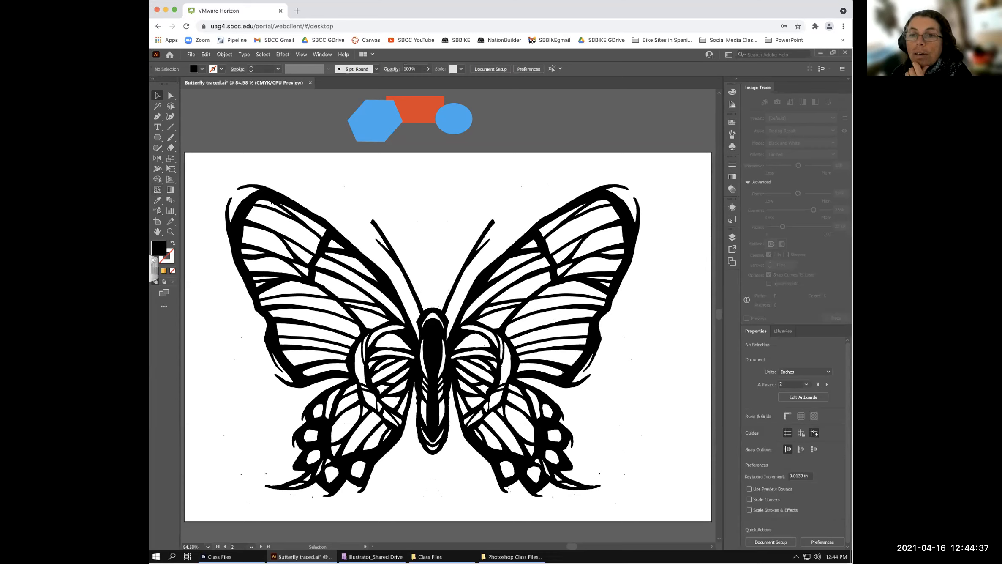
click(273, 204)
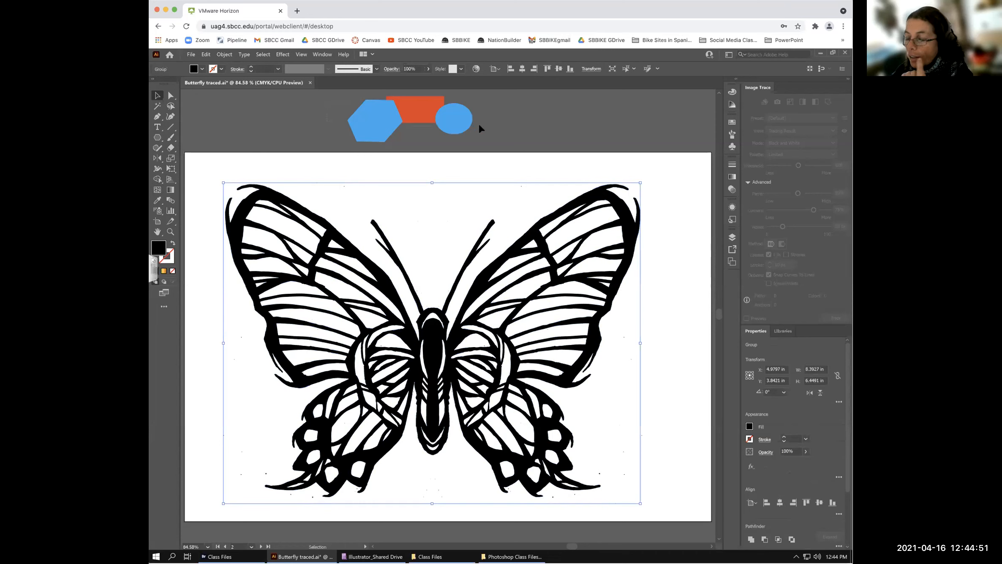
- Delete the three coloured shapes, centre the butterfly, and save Butterfly traced.ai
drag(479, 122, 193, 152)
key(Delete)
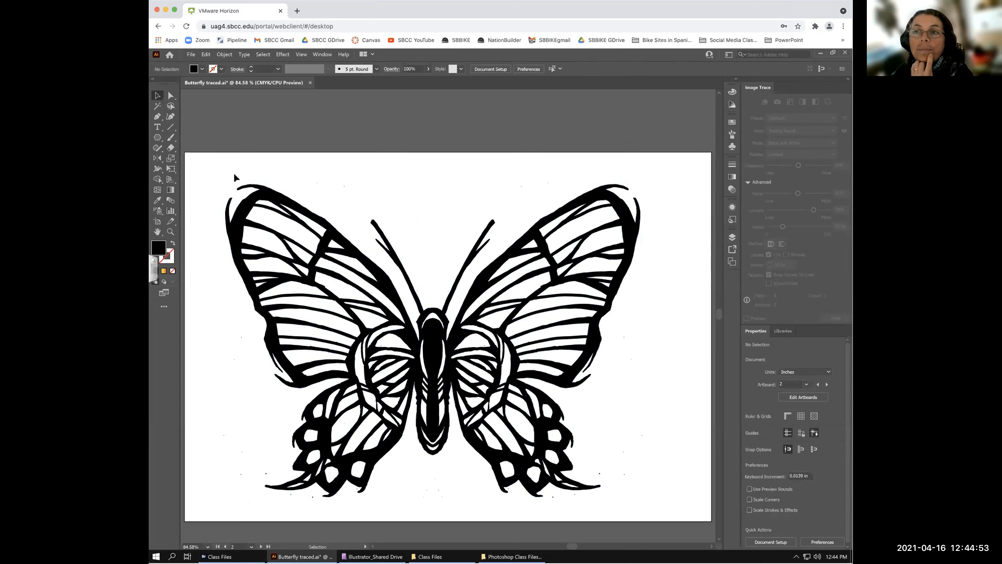
drag(269, 203, 285, 201)
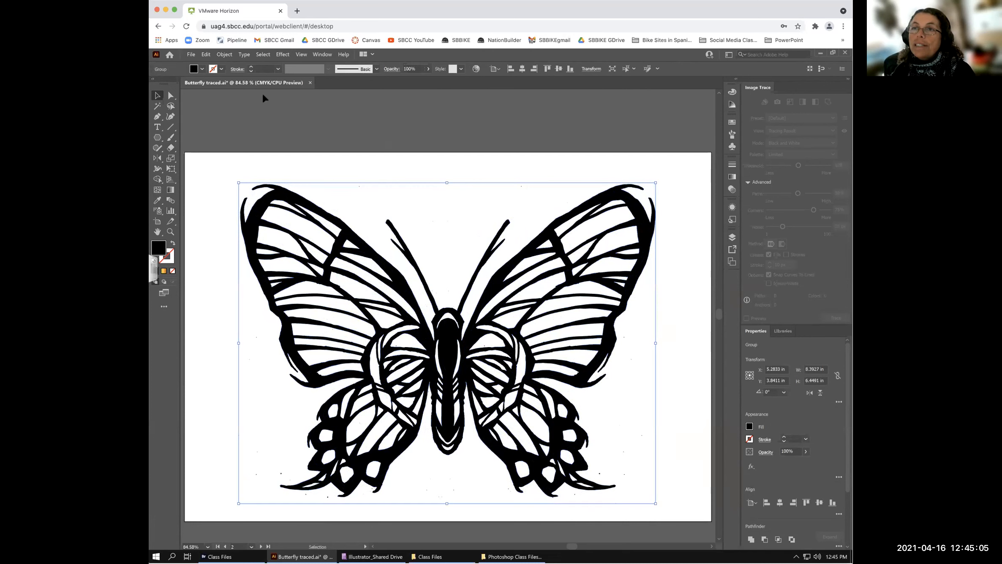
click(191, 54)
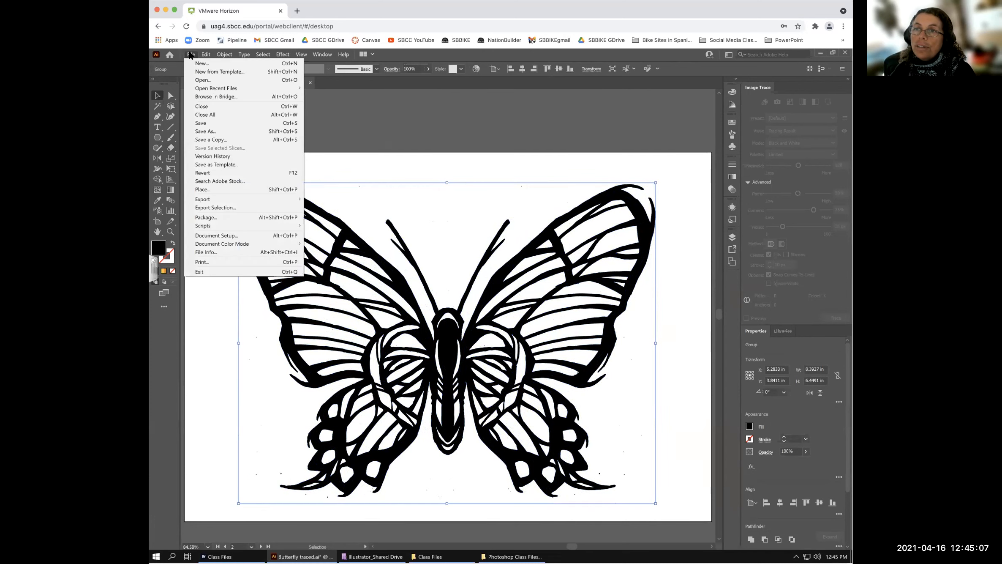
click(210, 124)
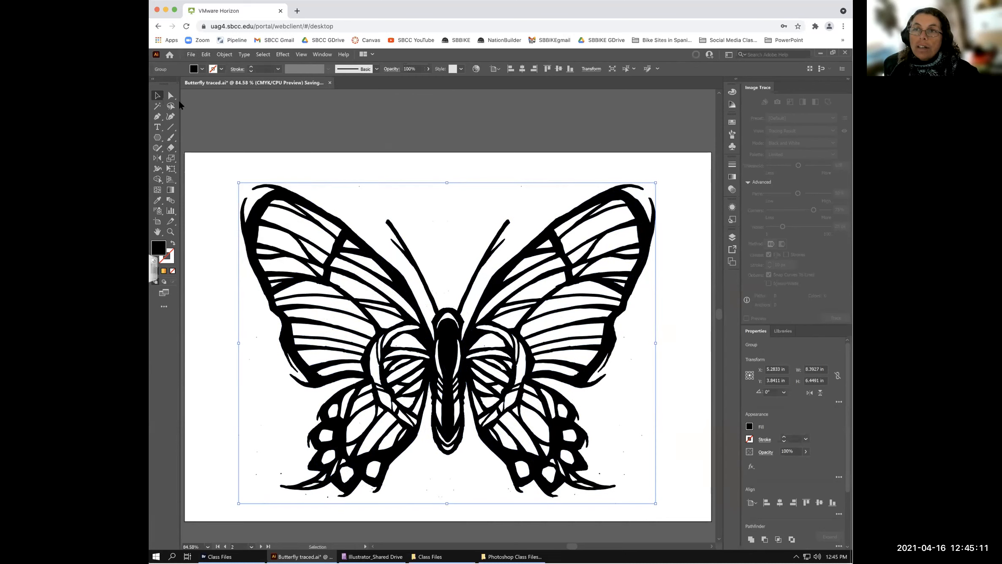
- Fill the butterfly green and open the Patterns > Basic Graphics_Dots swatch library
click(202, 68)
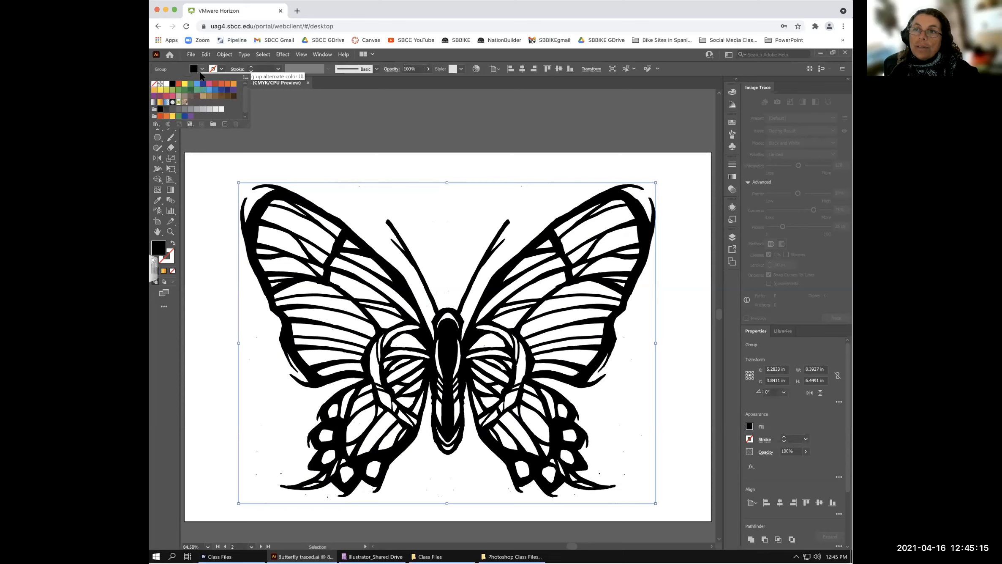
click(184, 90)
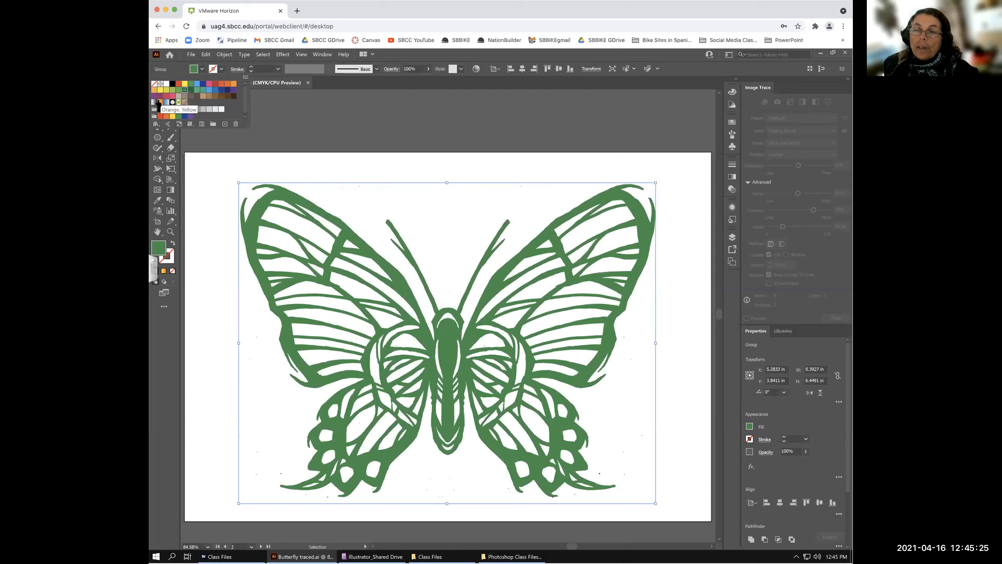
click(156, 123)
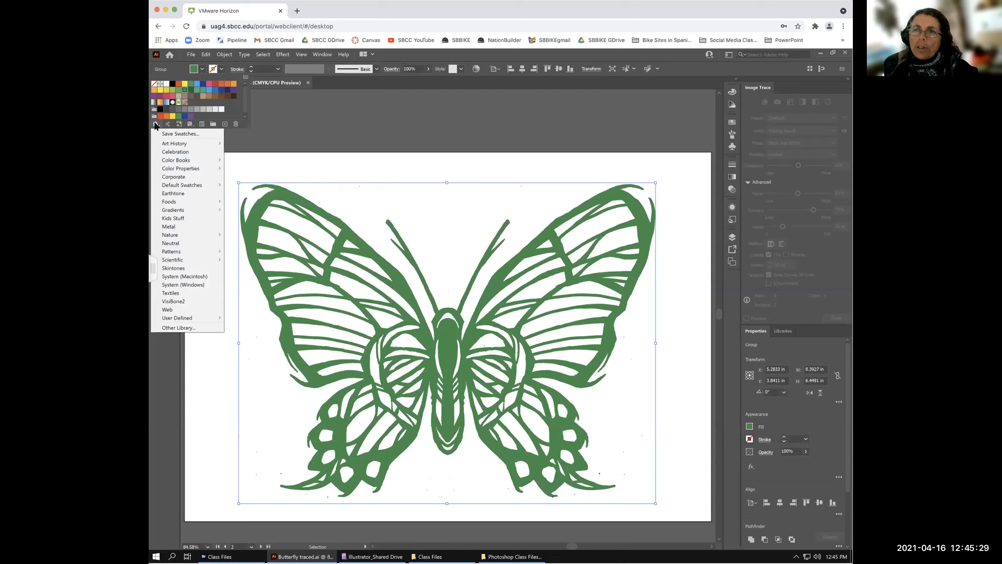
mouse_move(170, 204)
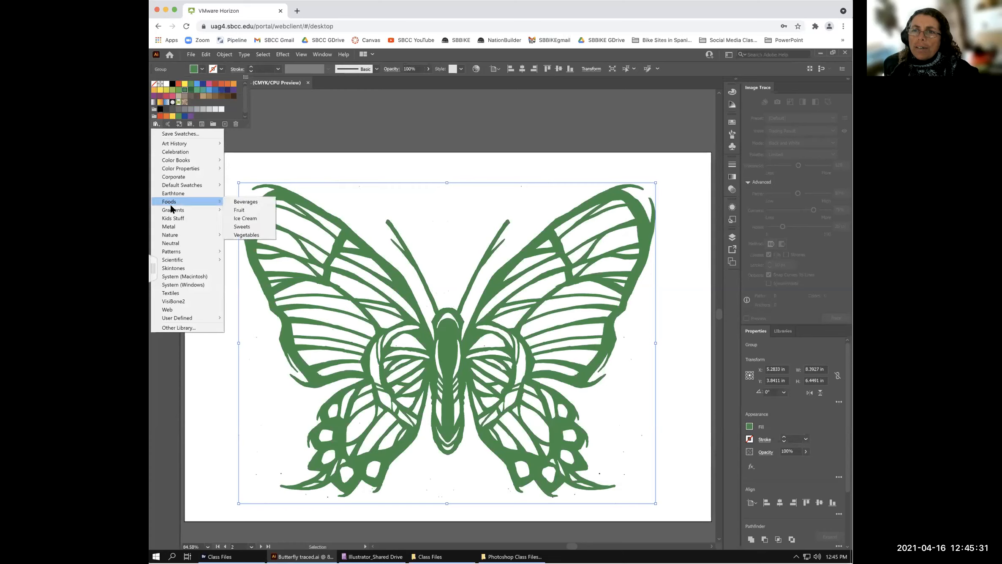
mouse_move(174, 260)
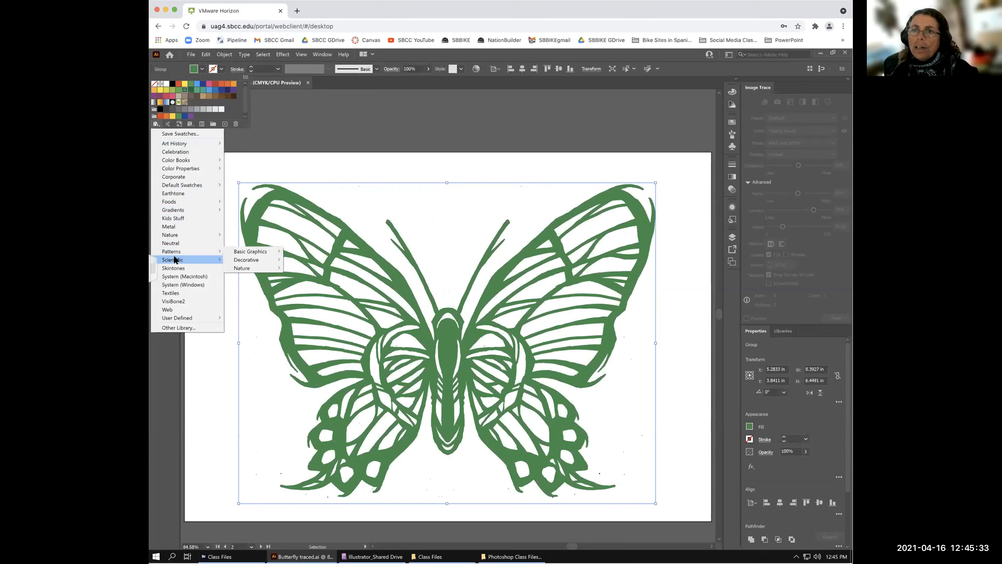
mouse_move(247, 268)
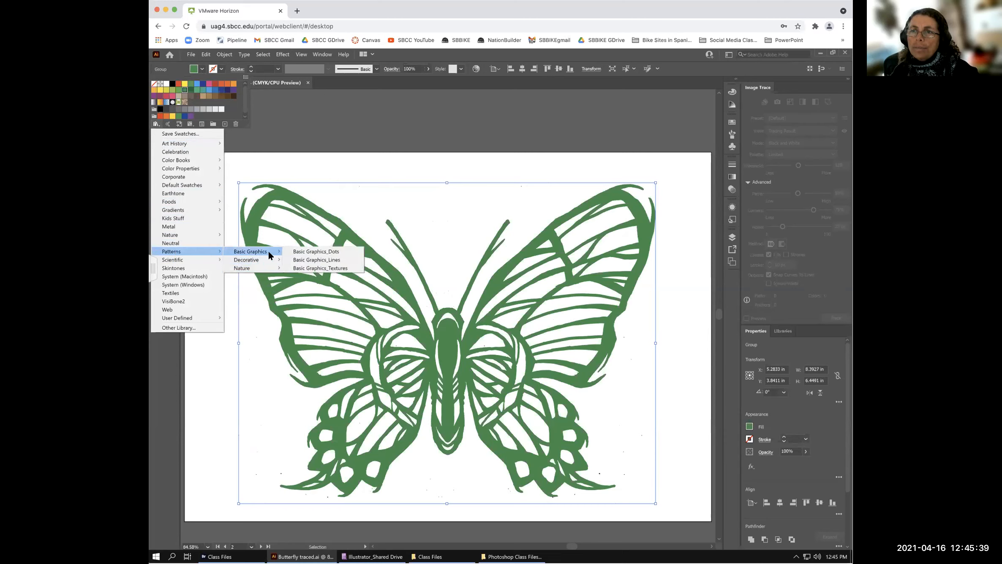
click(324, 251)
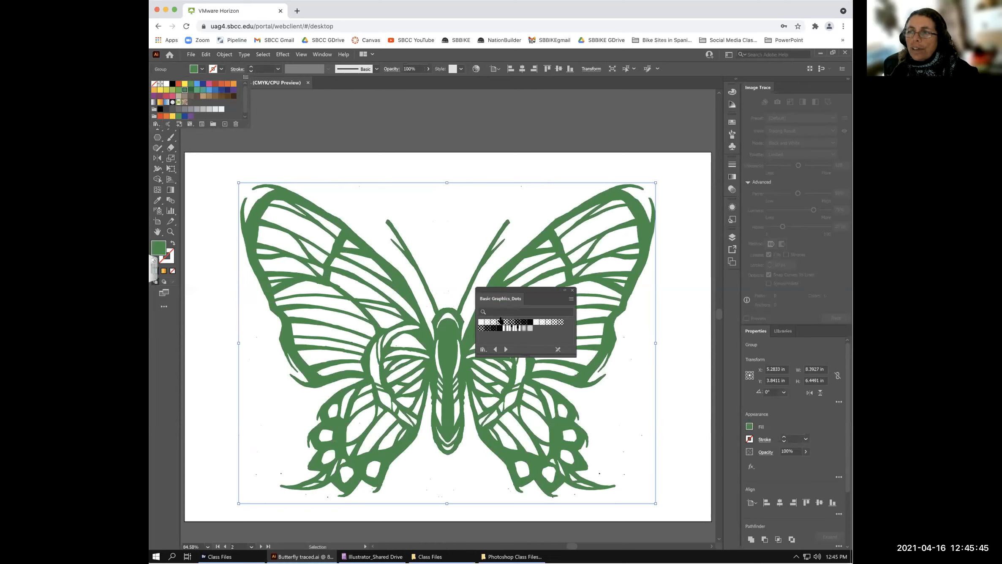
- Move the Dots panel above the artboard and fill the butterfly with a large black dot pattern
click(500, 323)
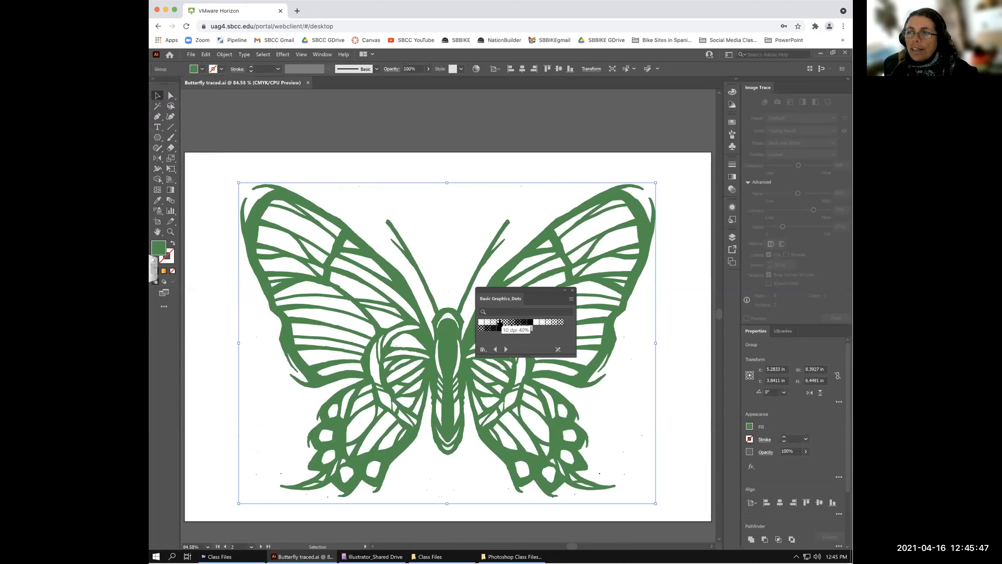
drag(505, 291, 523, 108)
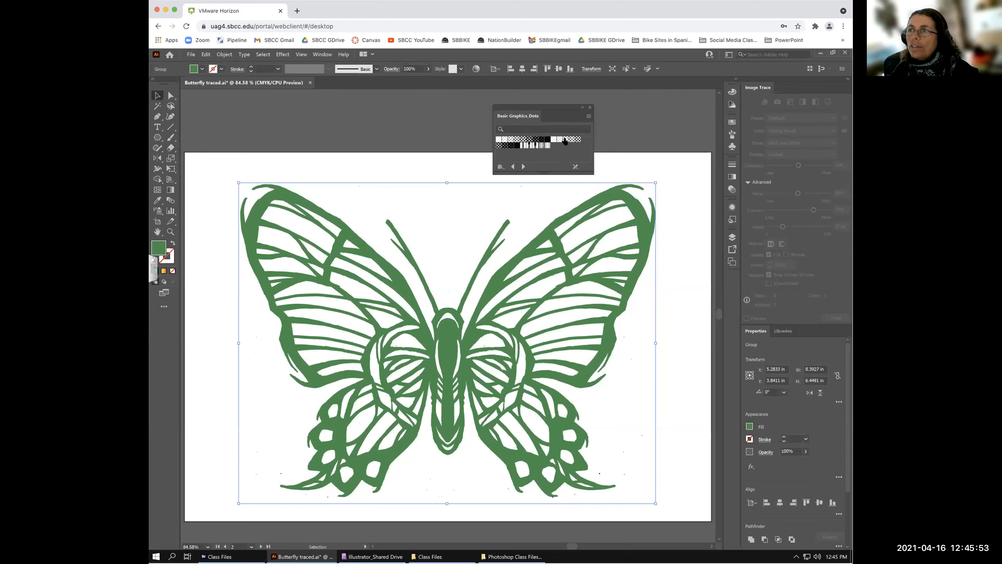
click(542, 146)
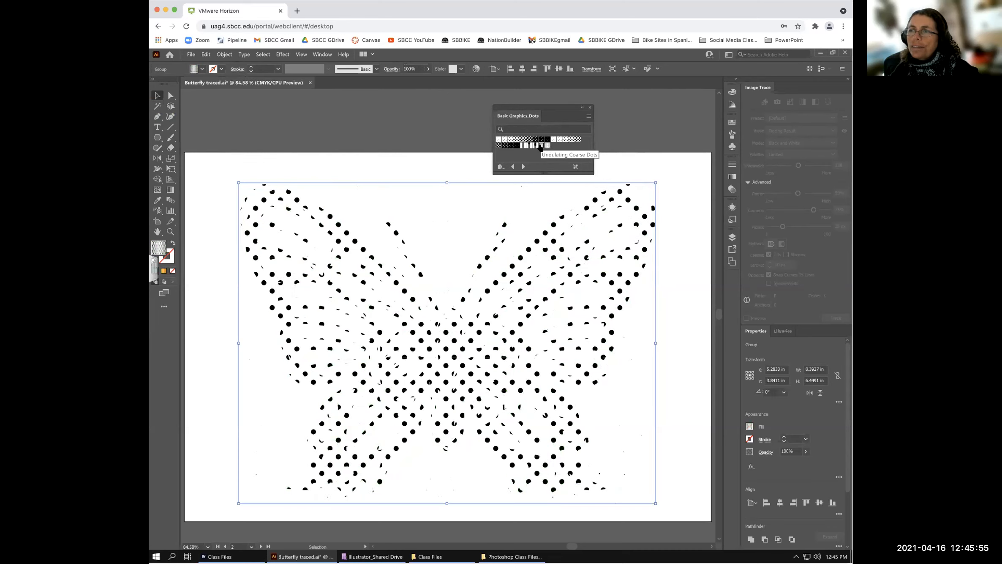
click(504, 142)
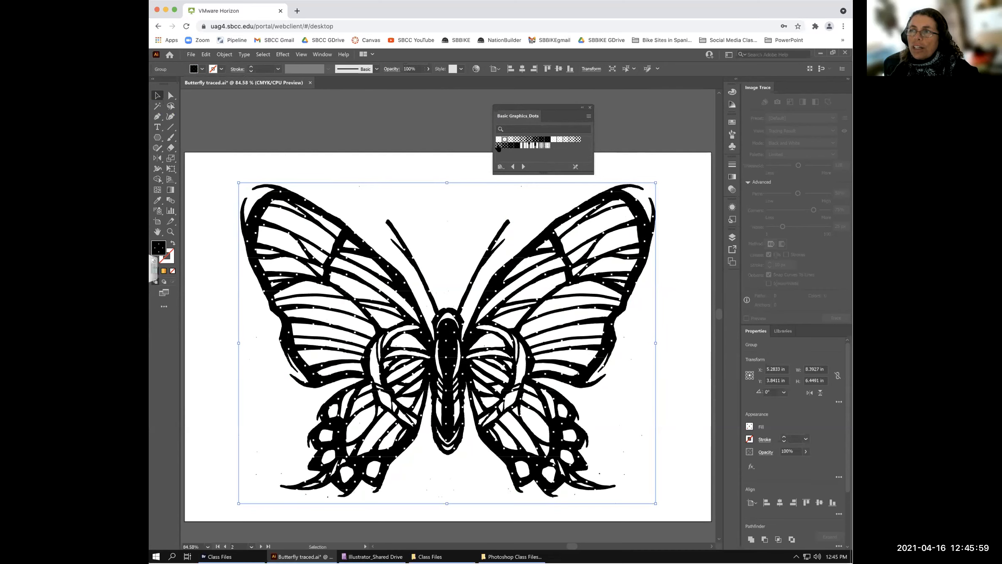
click(498, 146)
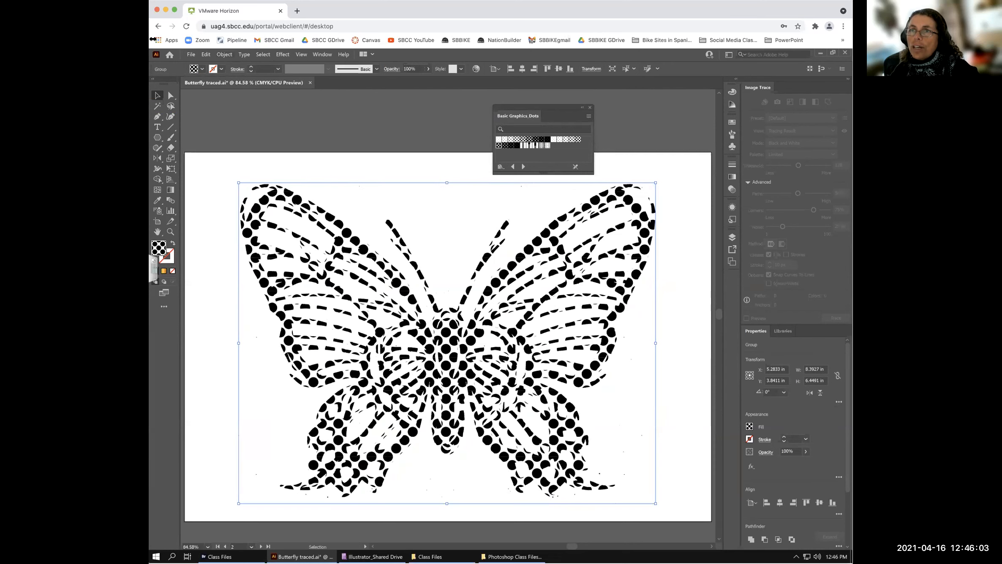
click(201, 68)
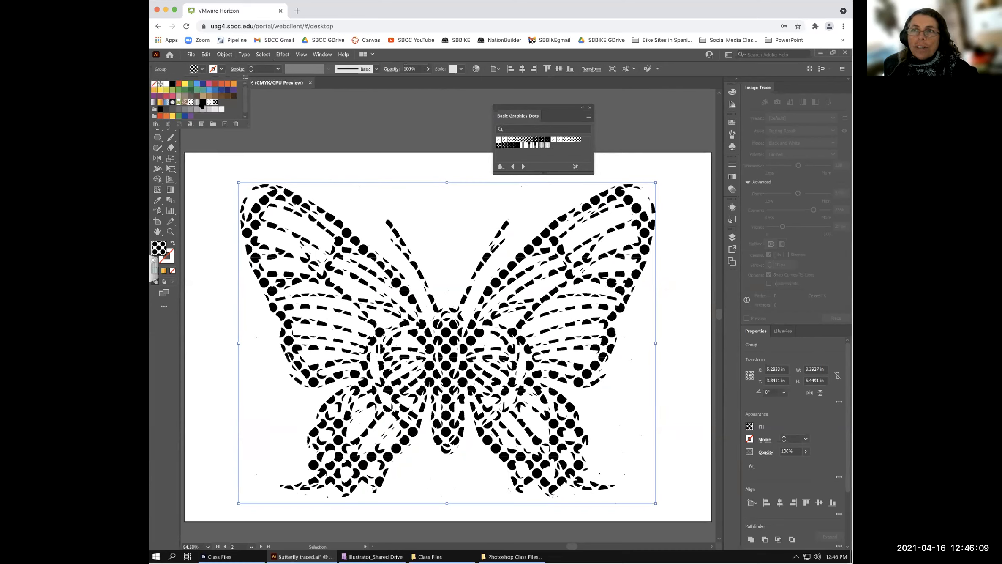
click(564, 149)
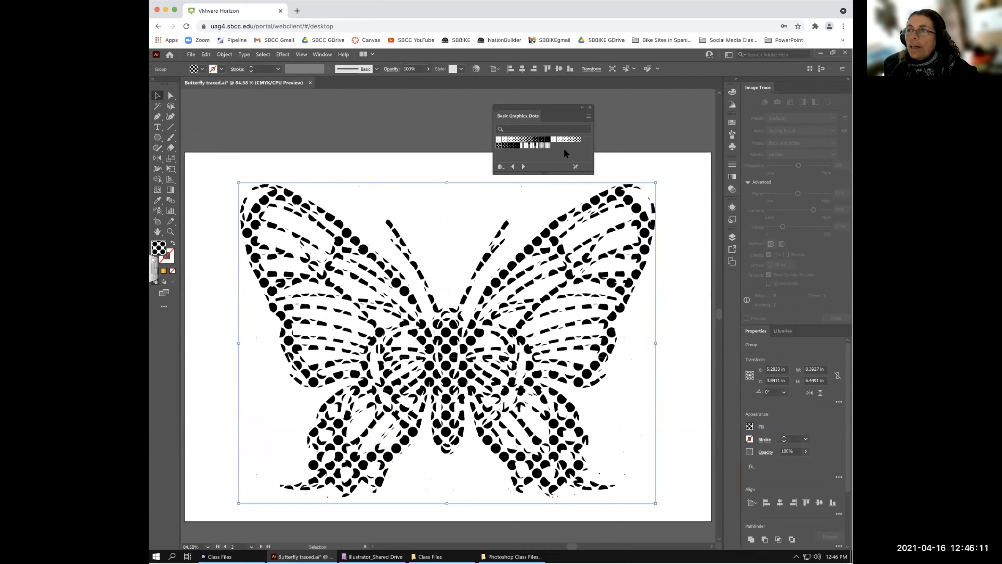
click(500, 166)
- Load Nature_Foliage and try Wild Flowers Color, then the blue Petals Three Color pattern
mouse_move(522, 280)
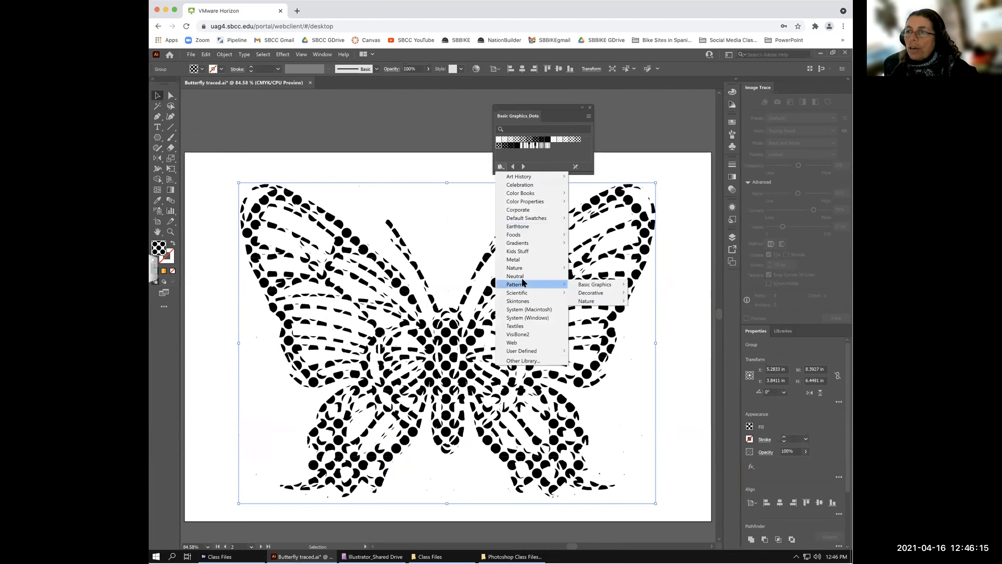
mouse_move(599, 301)
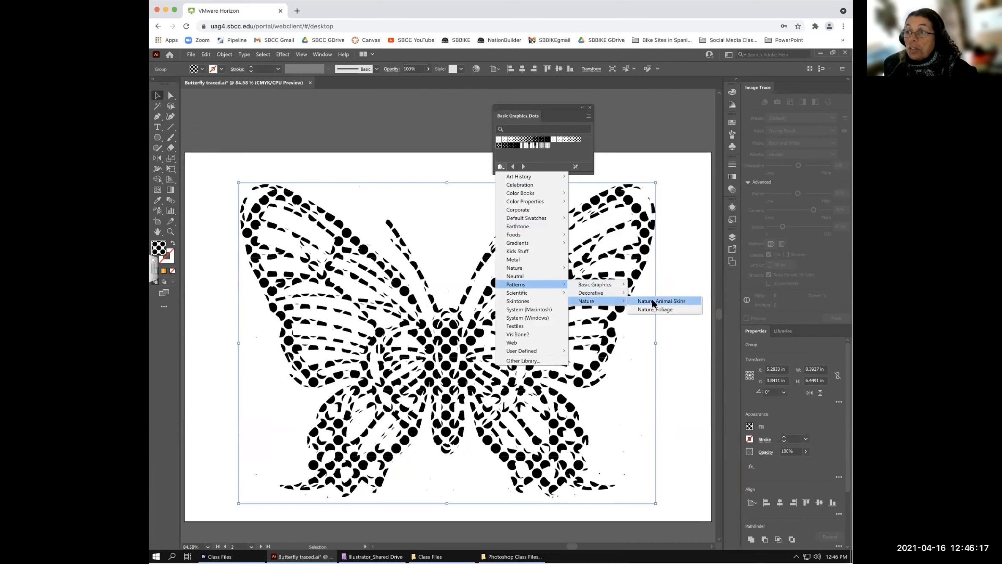
click(656, 310)
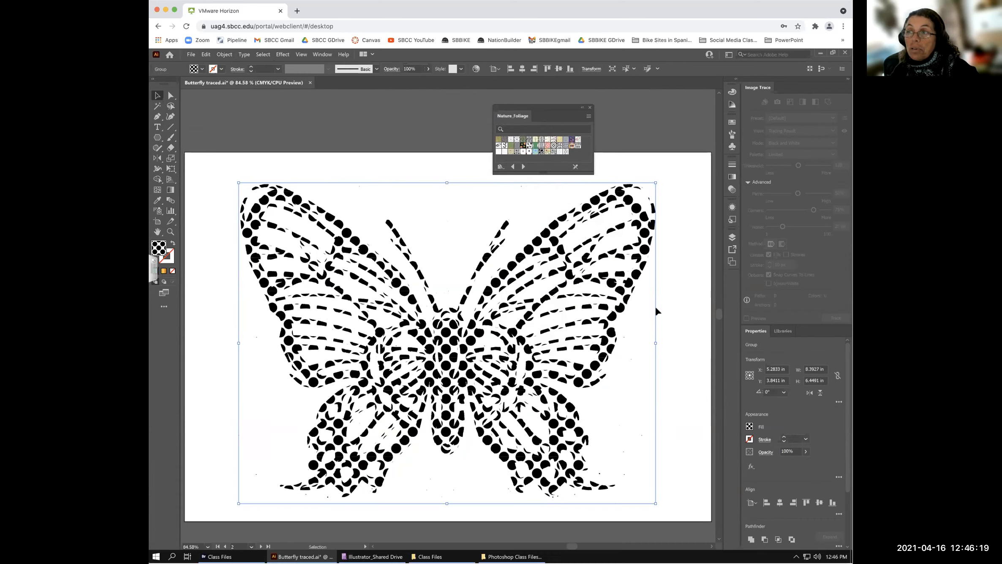
click(546, 153)
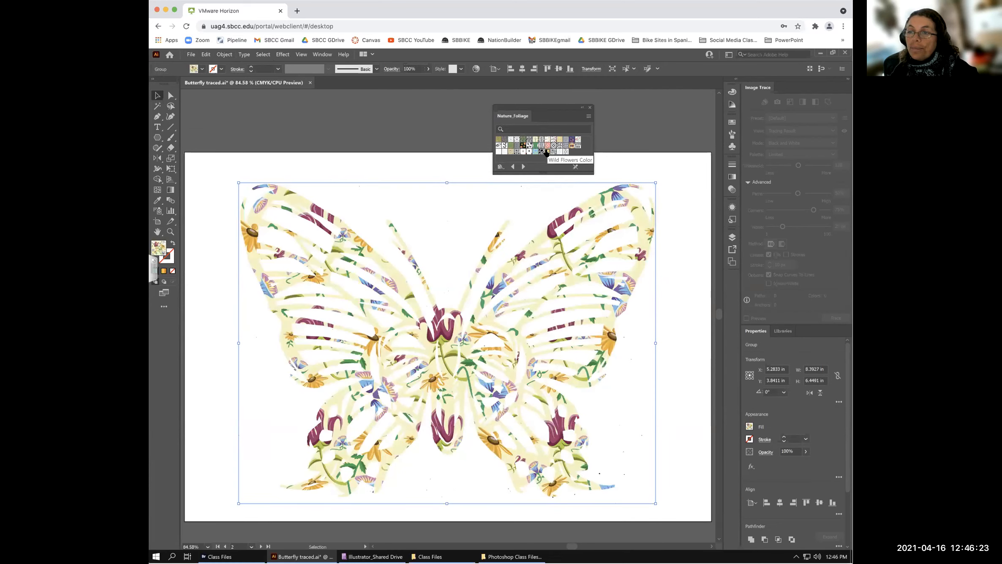
click(510, 141)
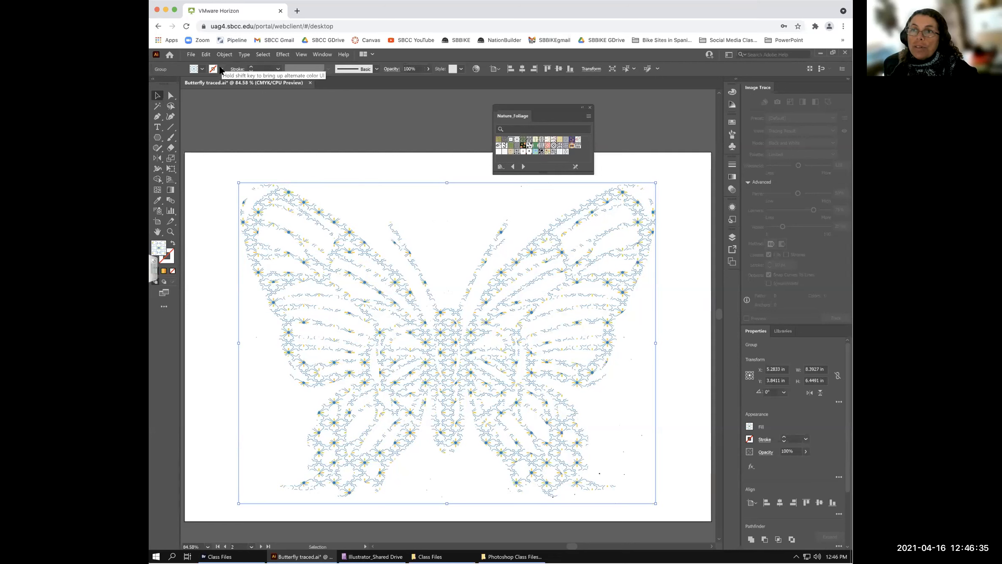
click(221, 69)
- Give the butterfly a black 0.25 pt outline
click(172, 84)
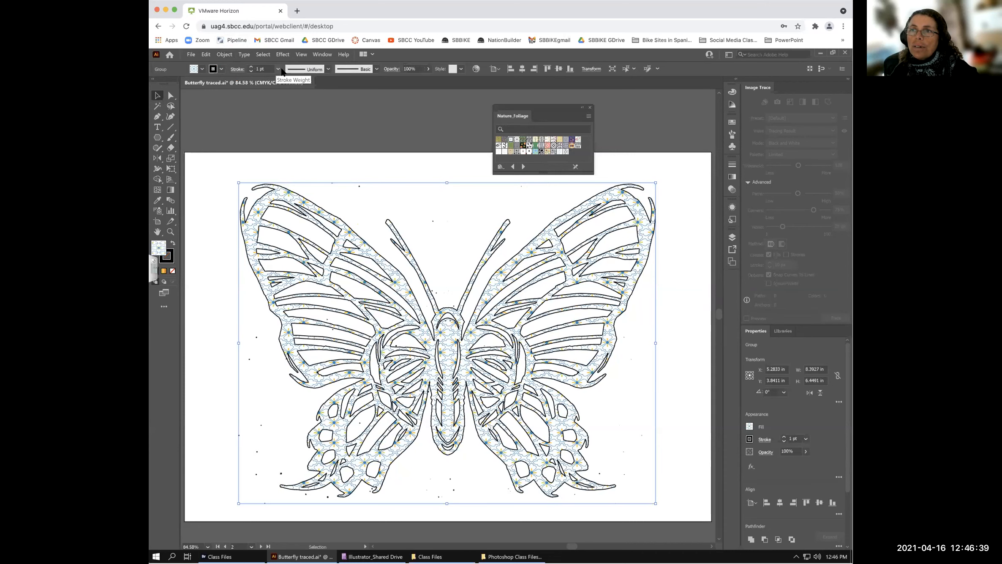
click(277, 69)
click(286, 80)
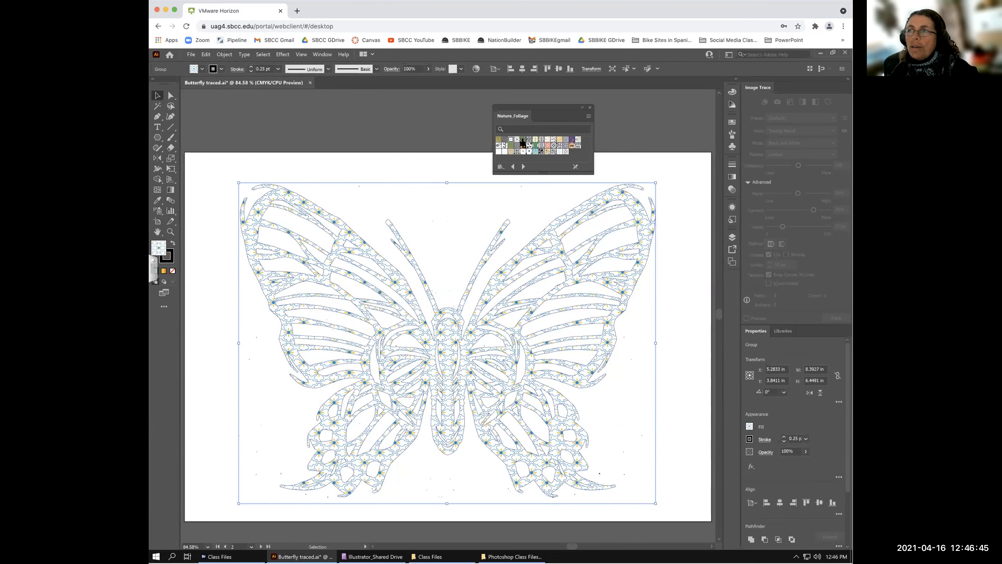
- Try foliage patterns and settle on the gold Embossed Leaves Color fill
click(523, 140)
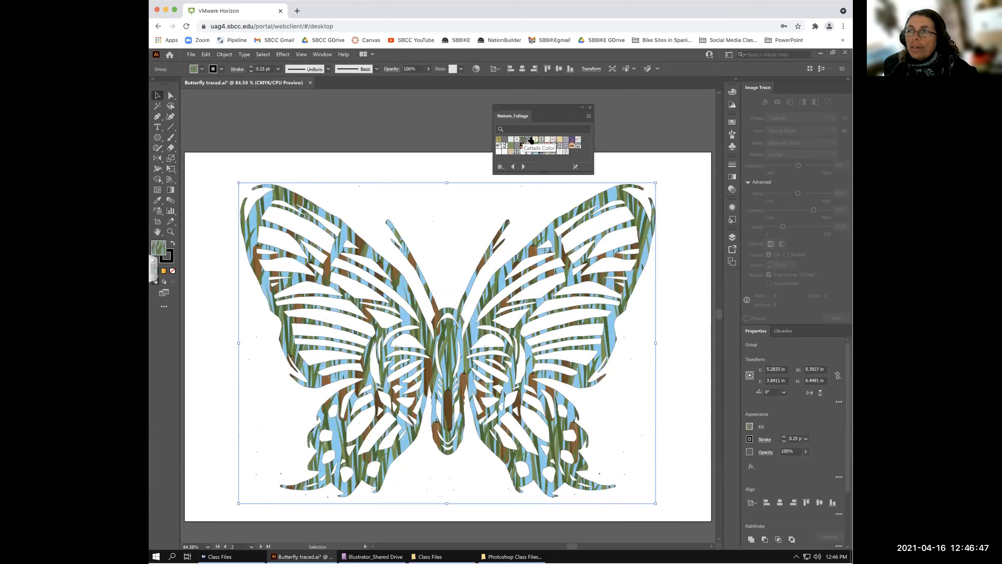
click(547, 140)
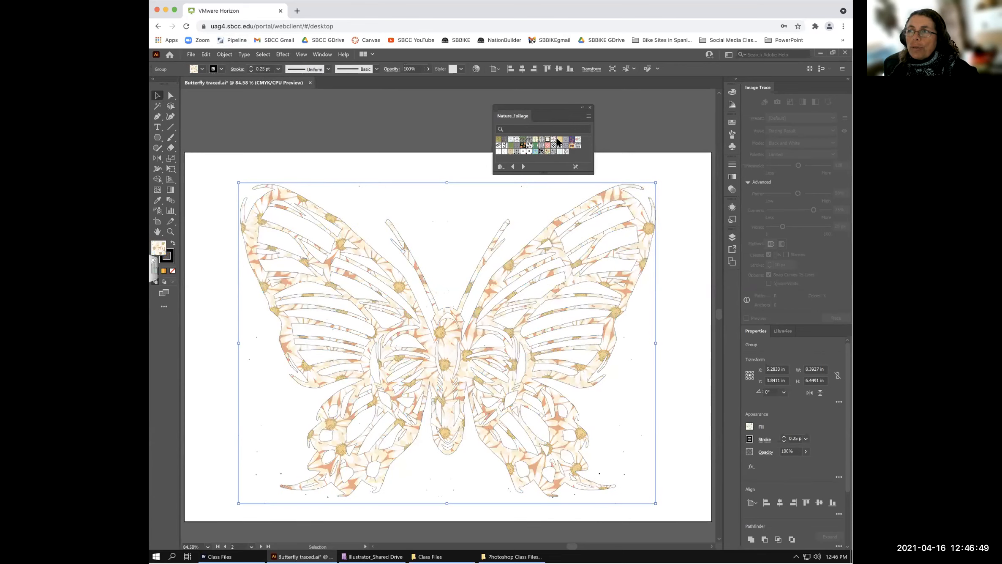
click(557, 140)
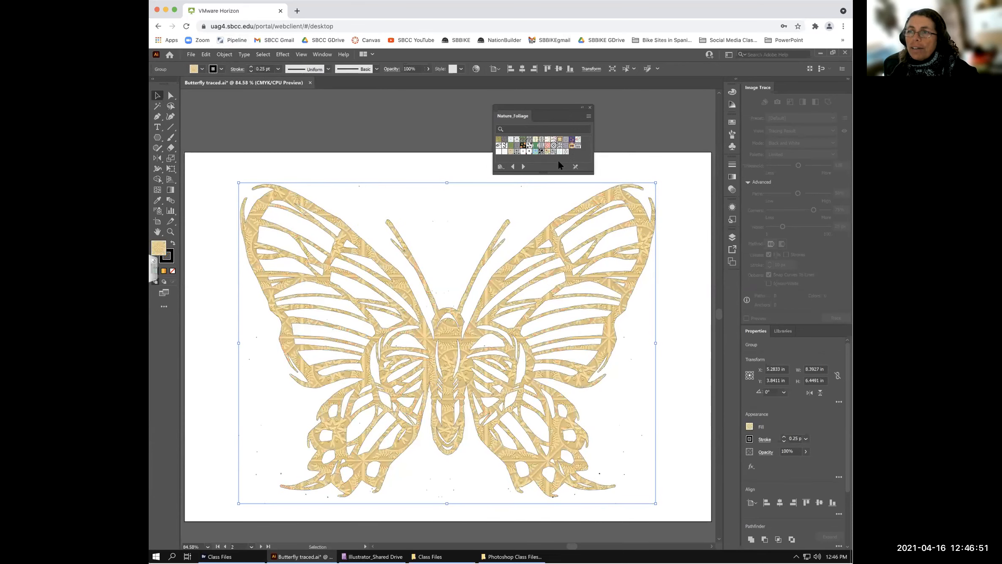
click(202, 69)
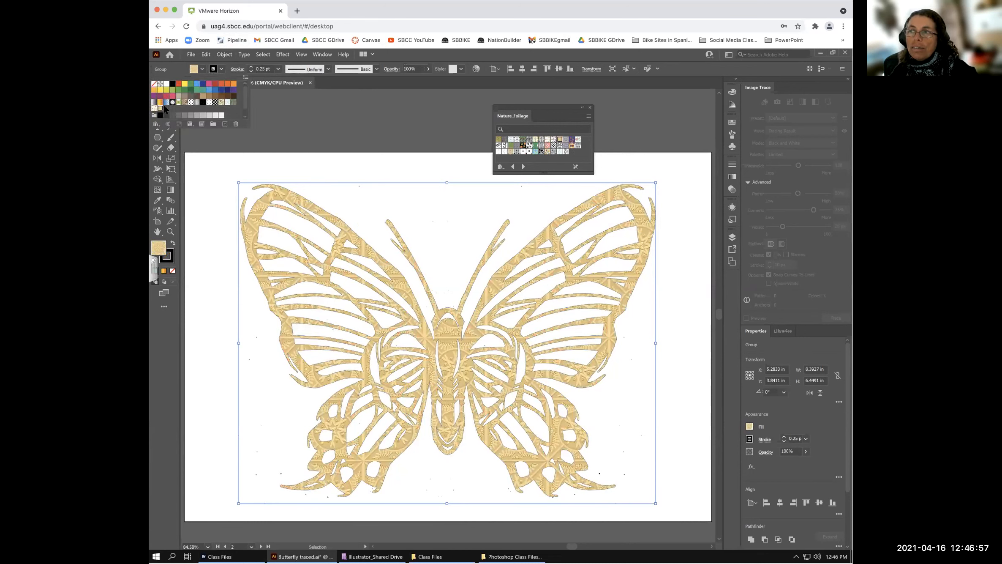
click(502, 165)
- Load the Brights gradient swatch library from Swatch Libraries > Gradients
click(502, 166)
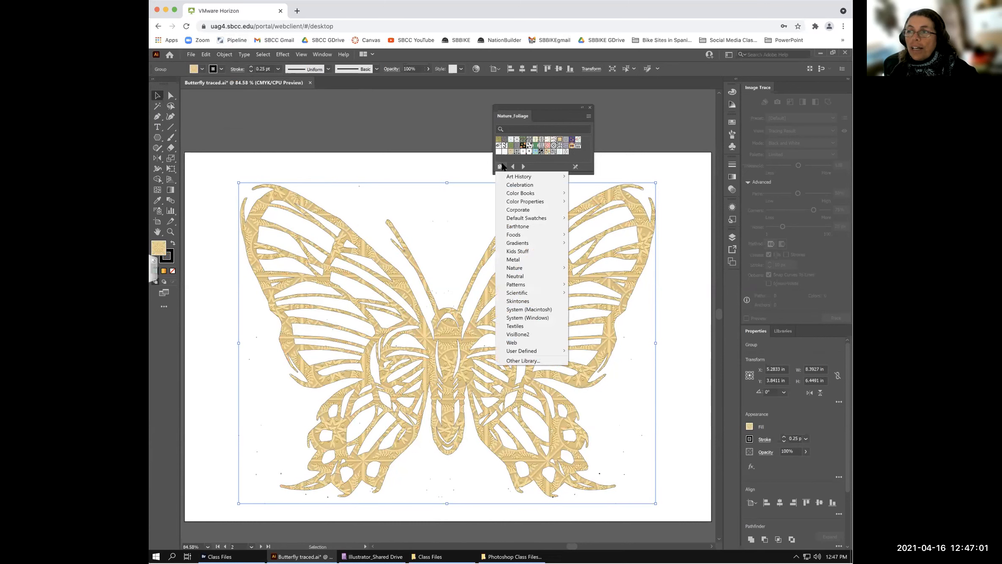
mouse_move(519, 270)
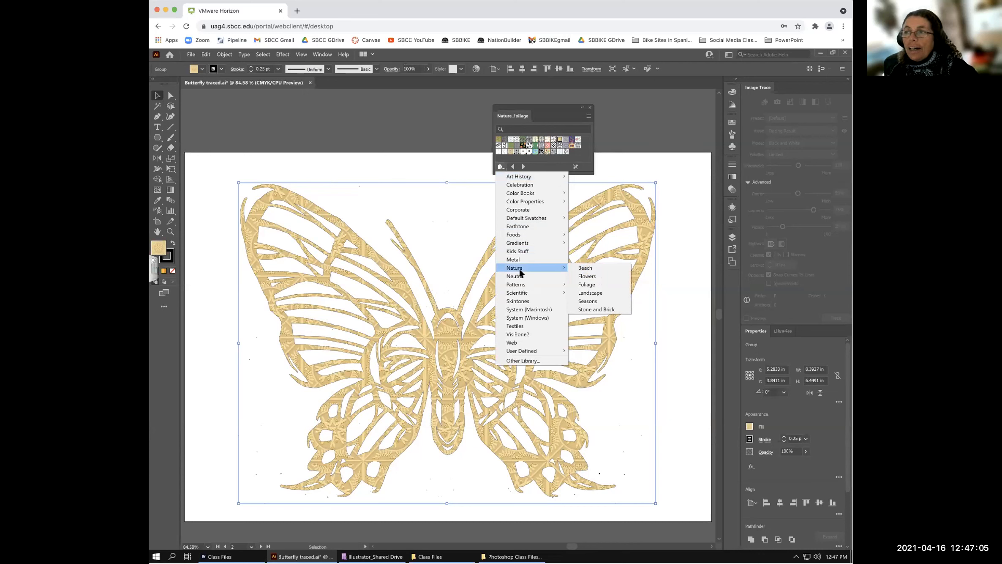
mouse_move(518, 247)
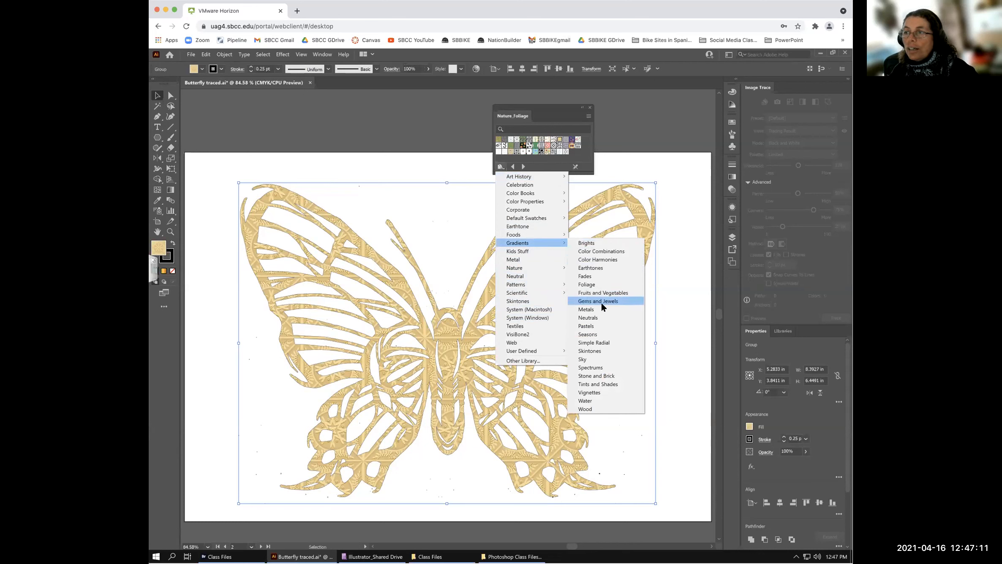
click(587, 243)
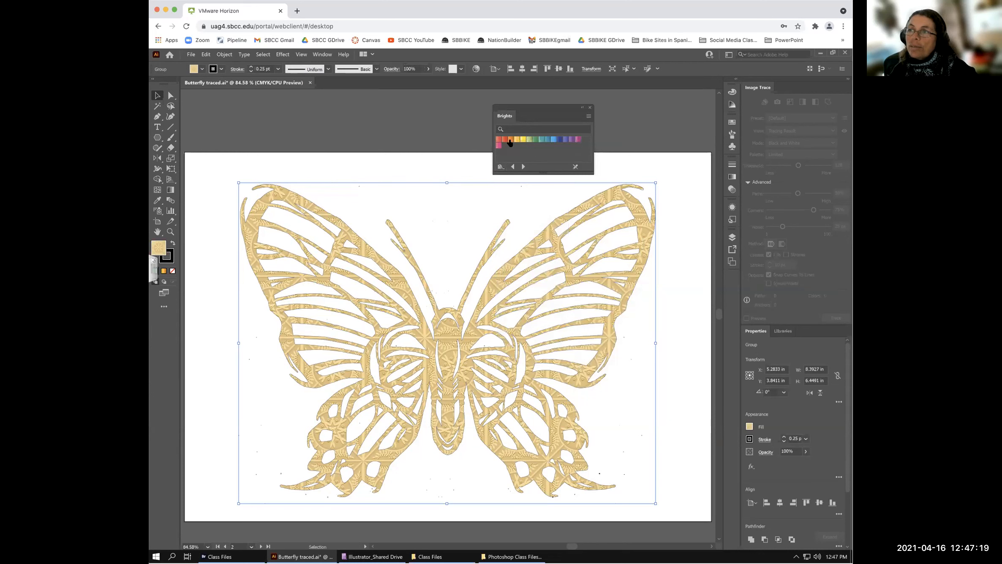
- Try the gold, blue and magenta Brights gradients on the butterfly, finishing with pink
click(516, 140)
click(554, 140)
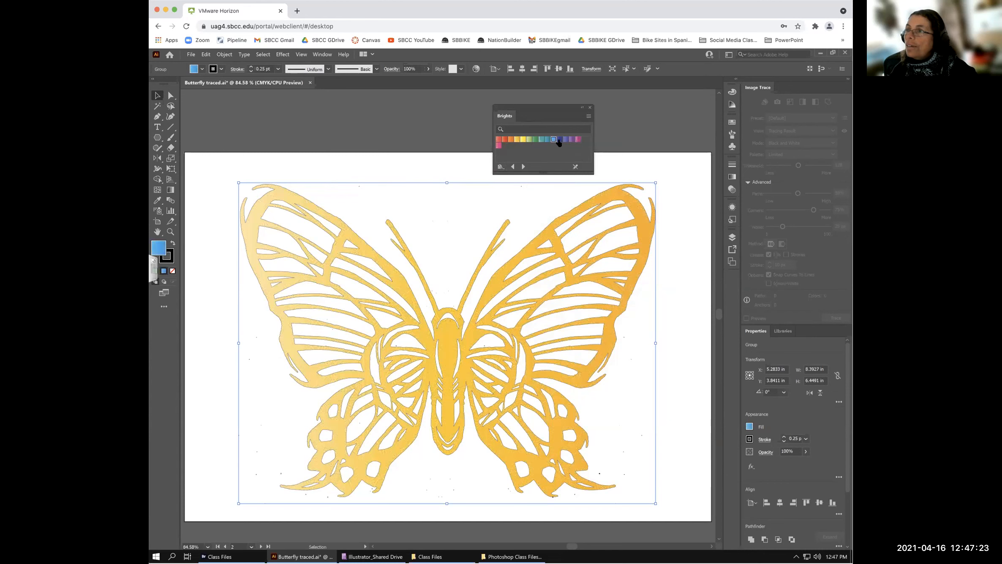
click(577, 141)
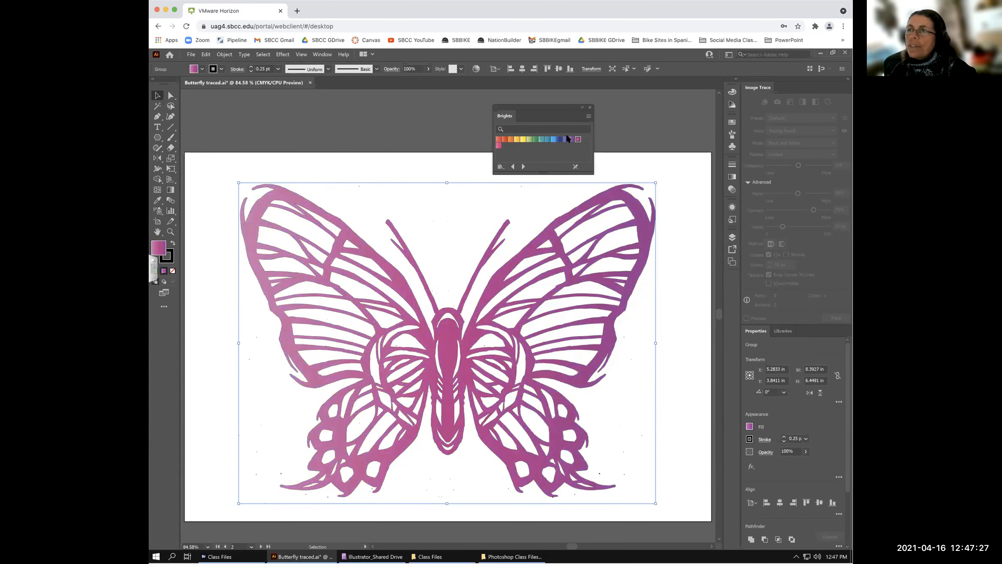
click(498, 146)
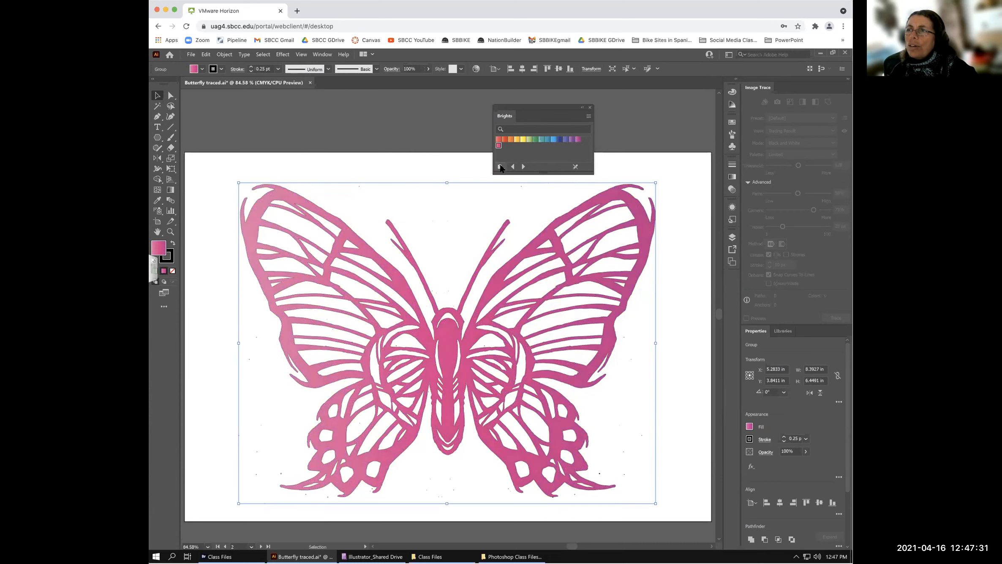
click(500, 167)
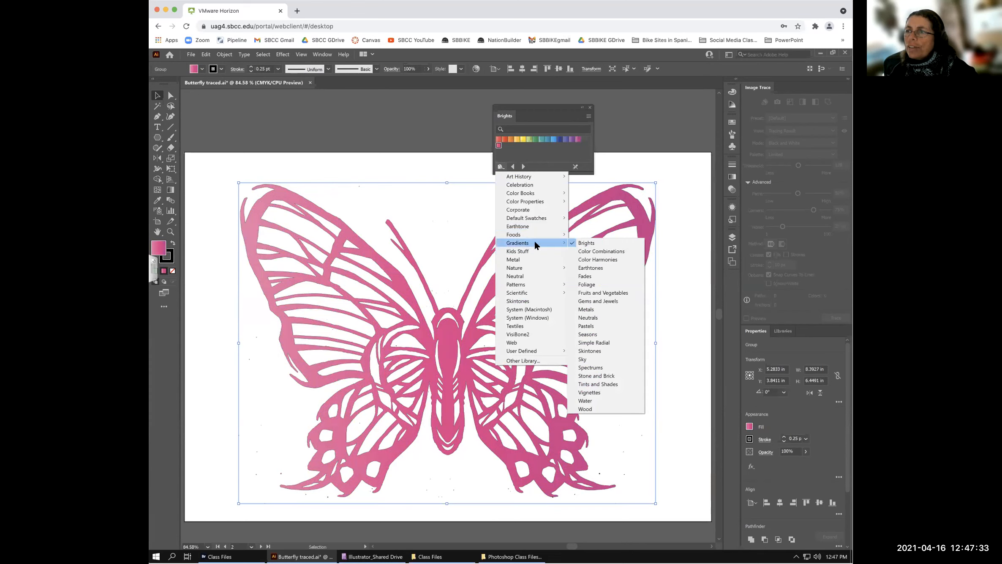
- Load the Color Harmonies gradients and try several, filling the butterfly blue-green
click(600, 259)
click(547, 139)
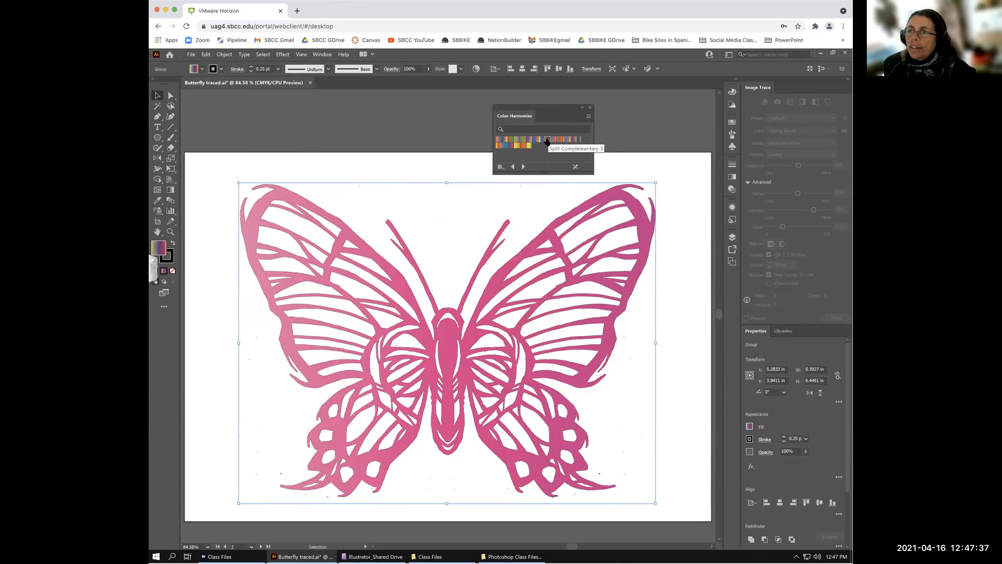
click(515, 141)
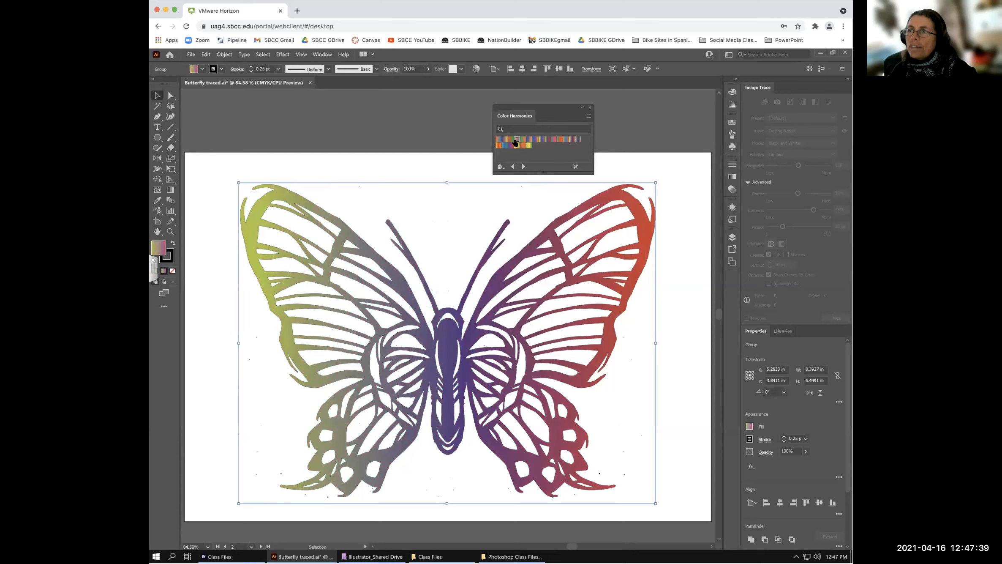
click(504, 146)
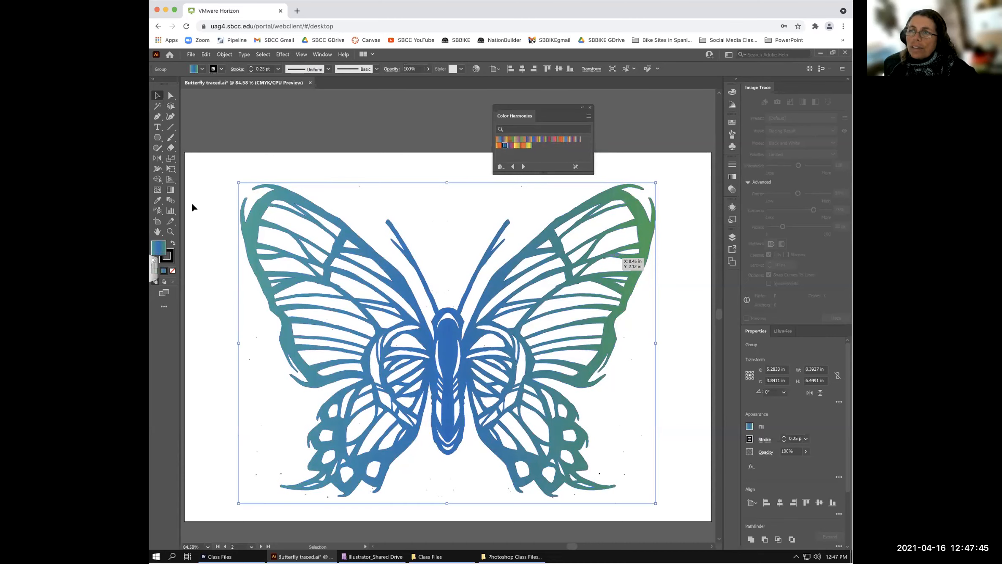
- Compare purple-orange and Split Complementary 5 gradients, then return to blue-green and move the panel aside
click(528, 139)
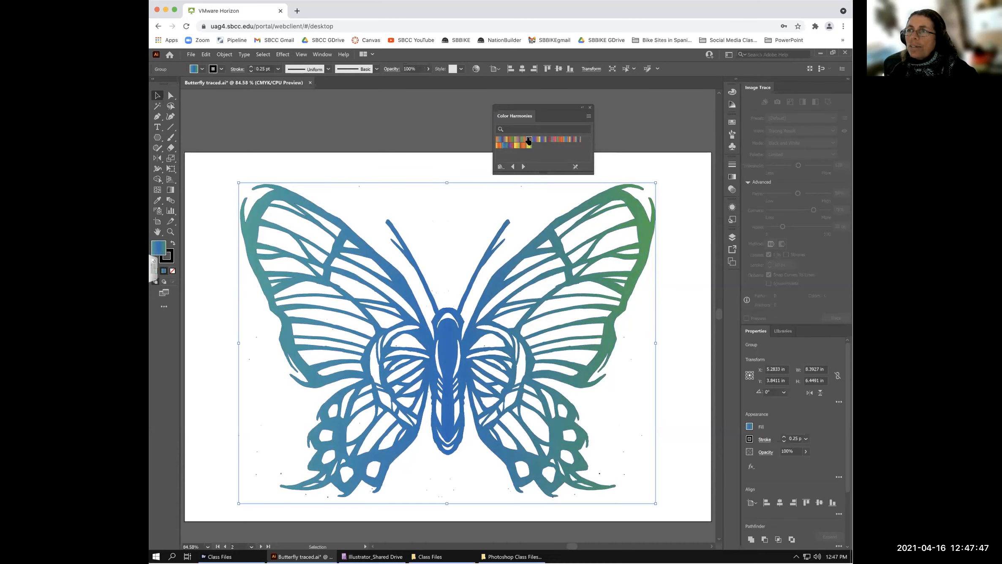
click(535, 140)
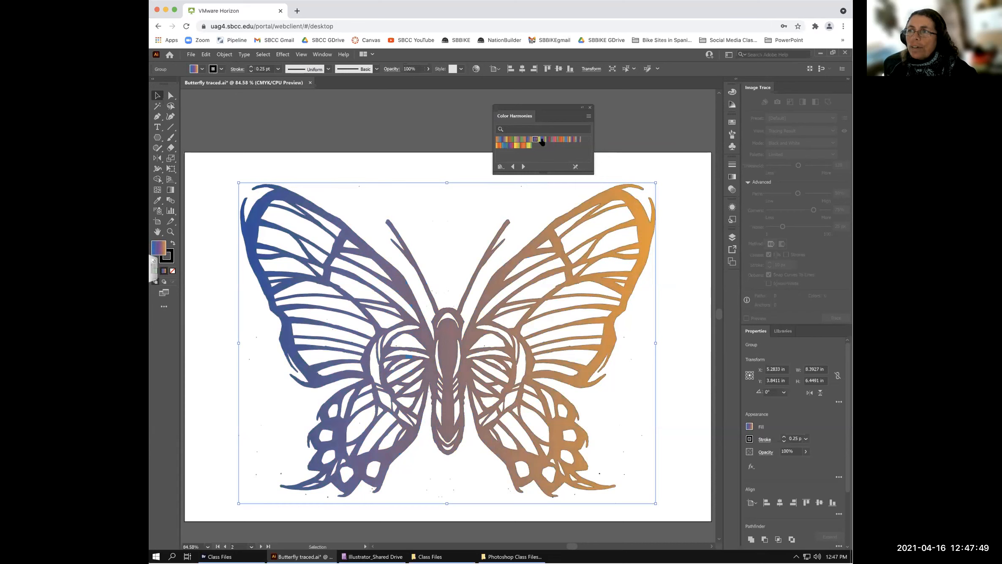
click(561, 140)
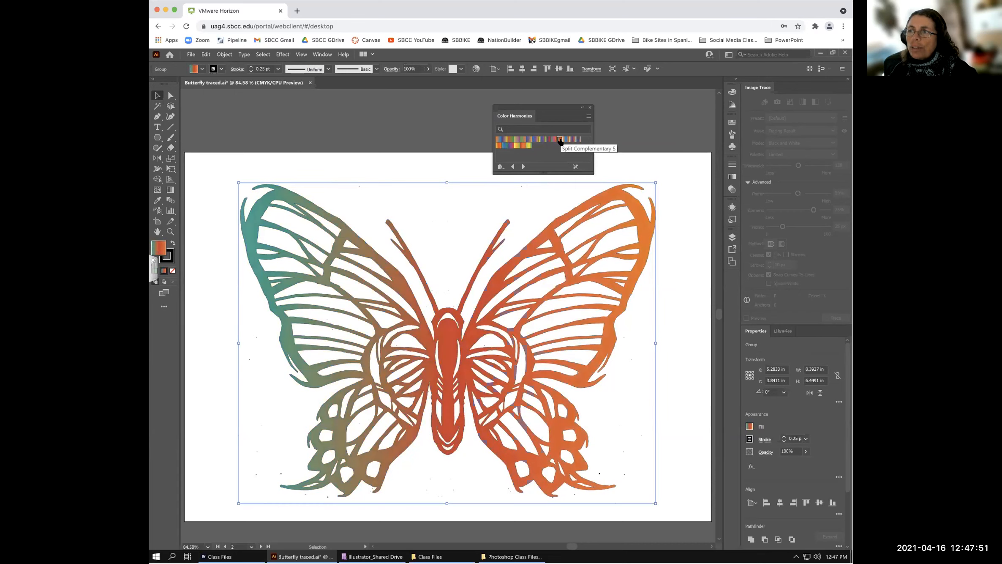
click(566, 140)
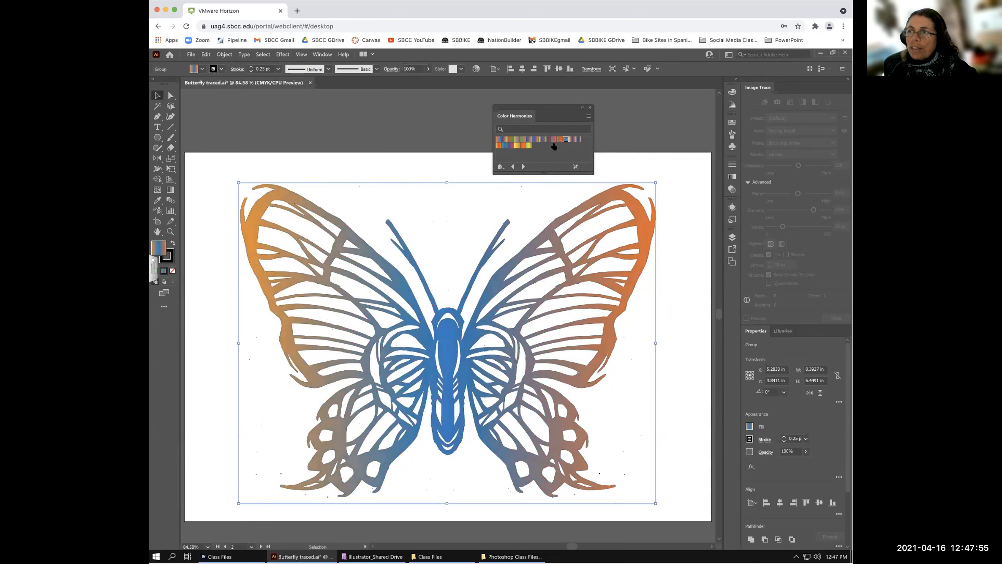
click(505, 146)
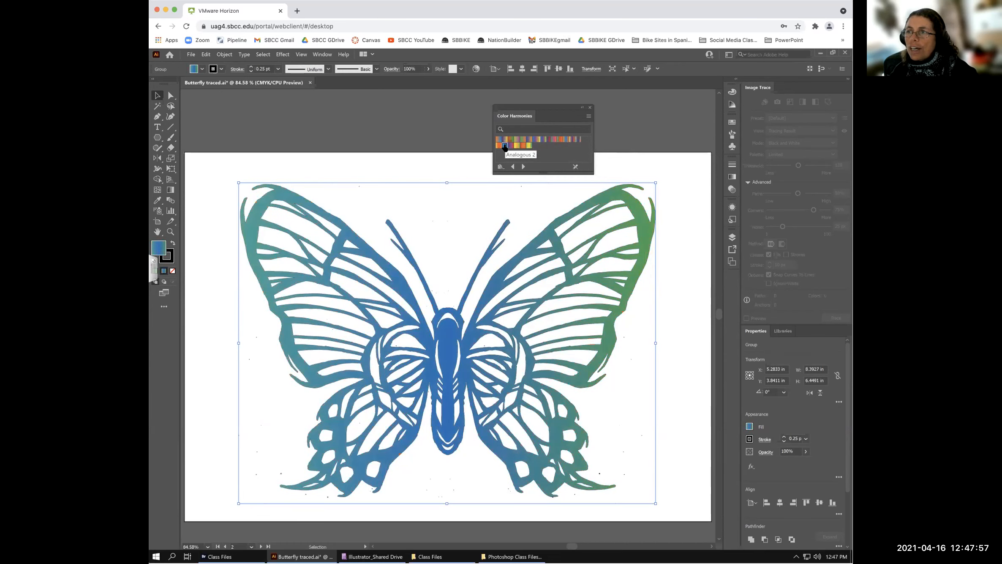
drag(539, 106, 393, 88)
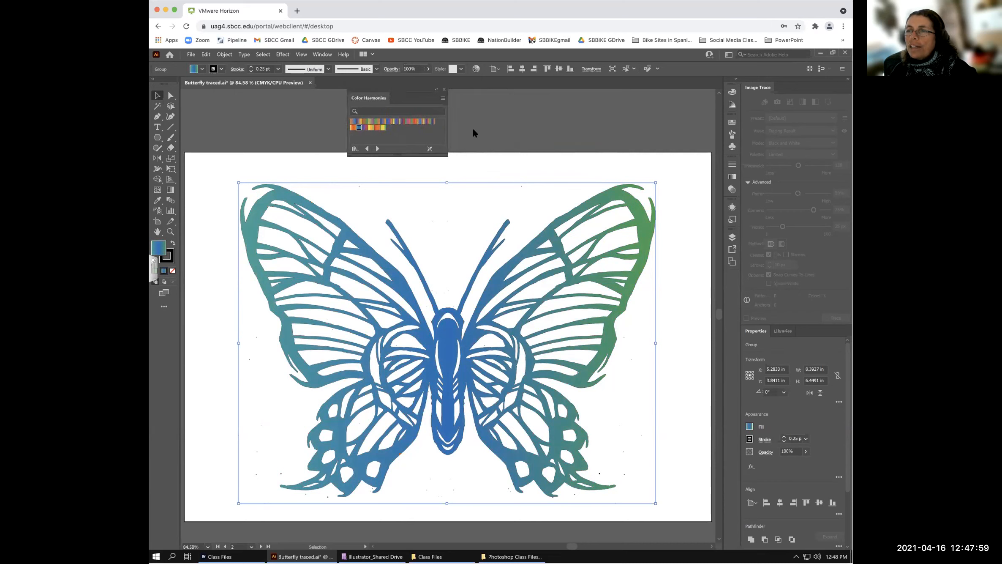
click(355, 149)
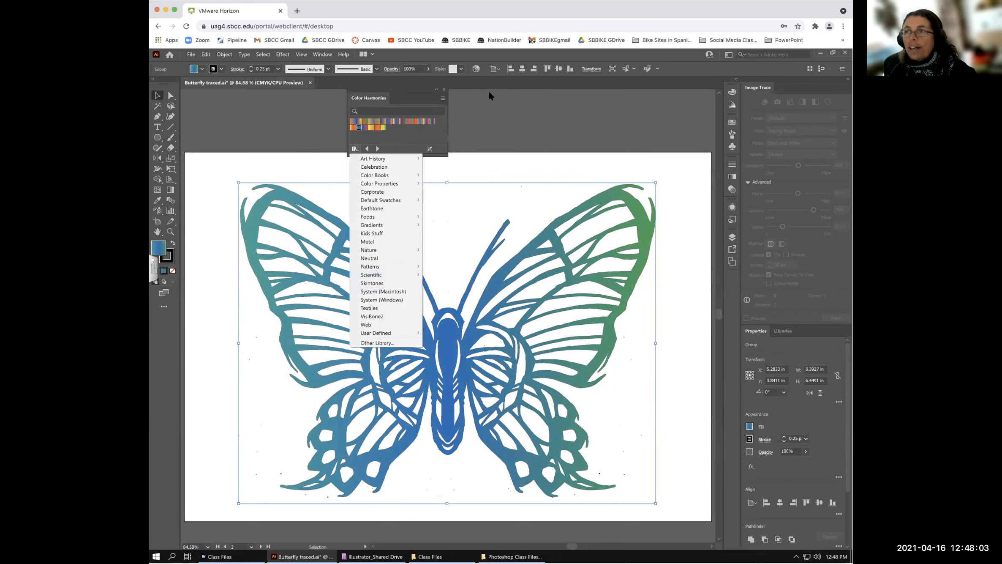
- Deselect the butterfly, move the gradient panel off the artwork, save Butterfly traced.ai, and switch to the Selection tool
click(477, 103)
drag(412, 88, 385, 79)
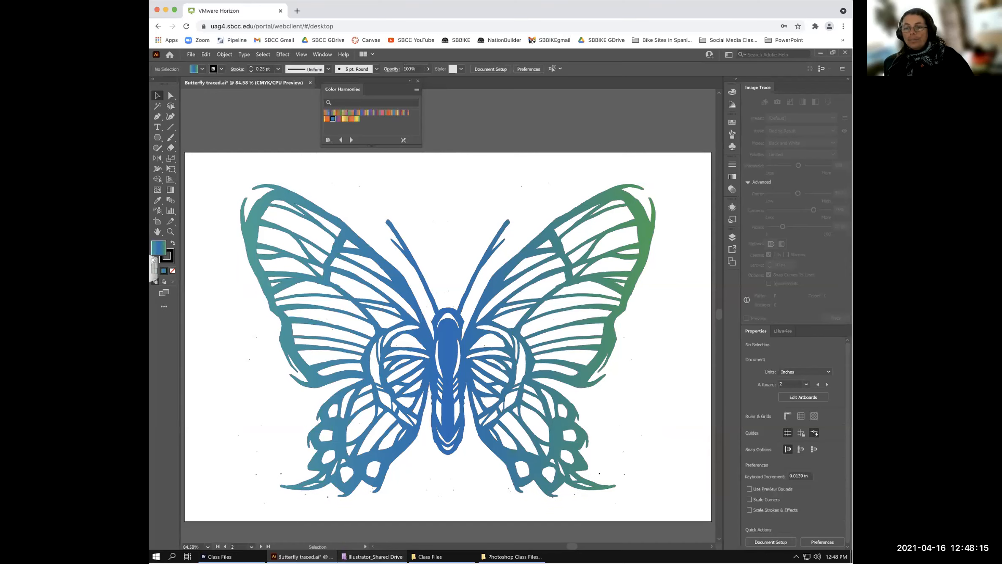
mouse_move(372, 557)
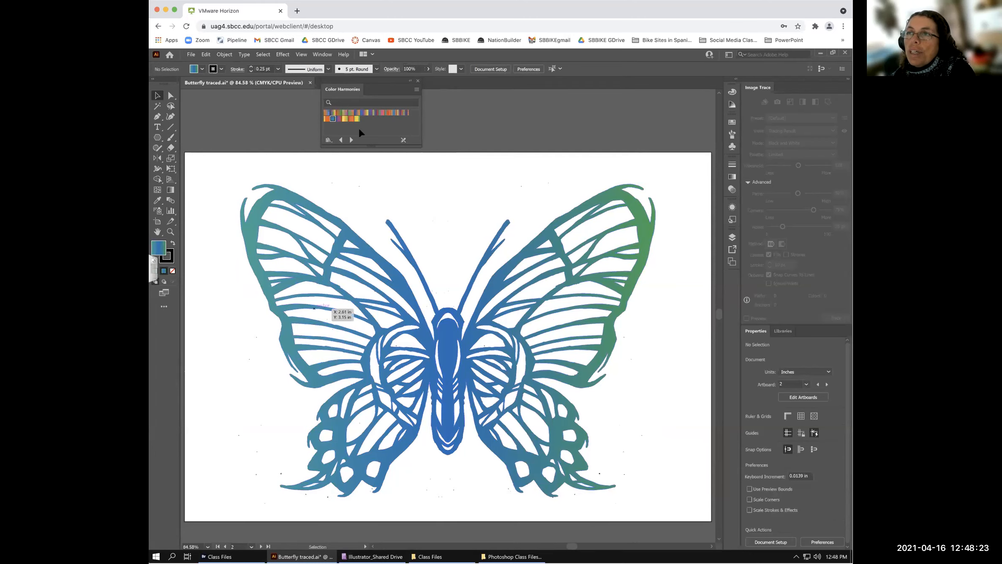
drag(497, 88, 591, 79)
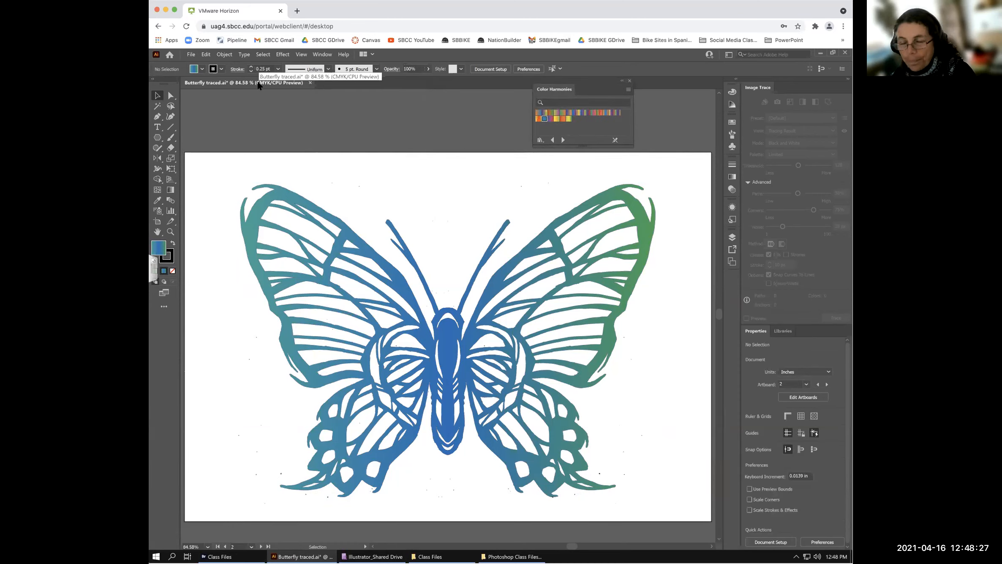
key(ctrl+s)
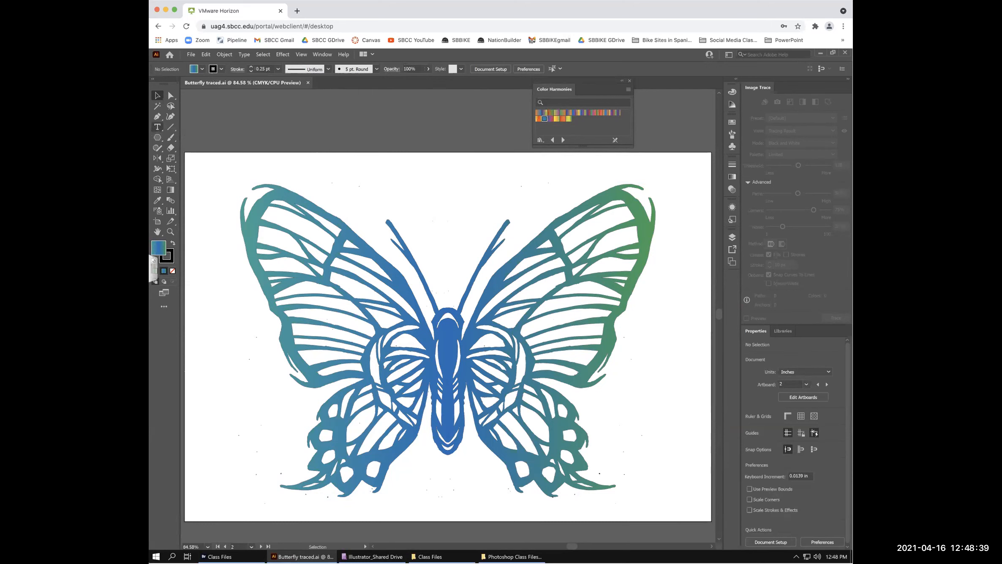
key(v)
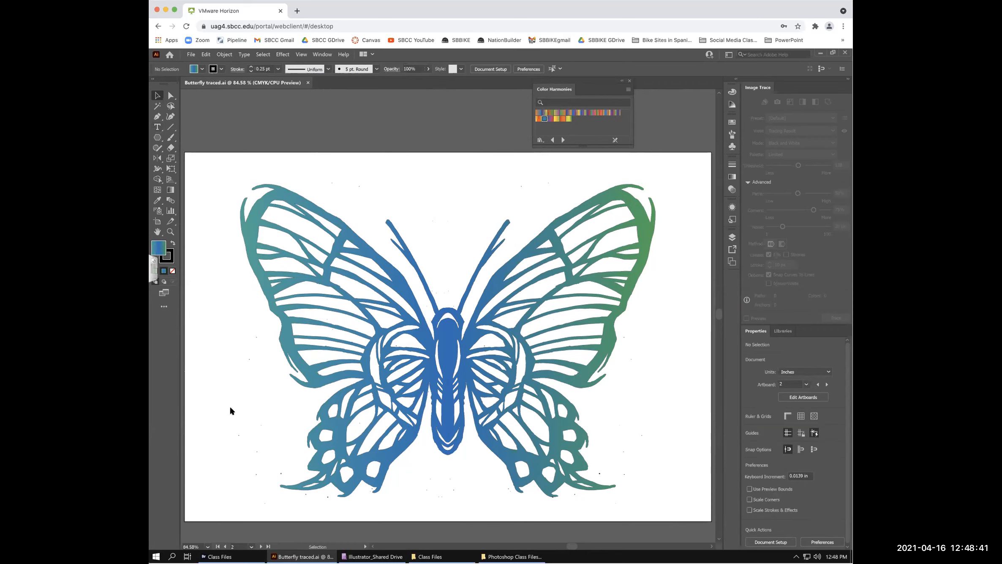